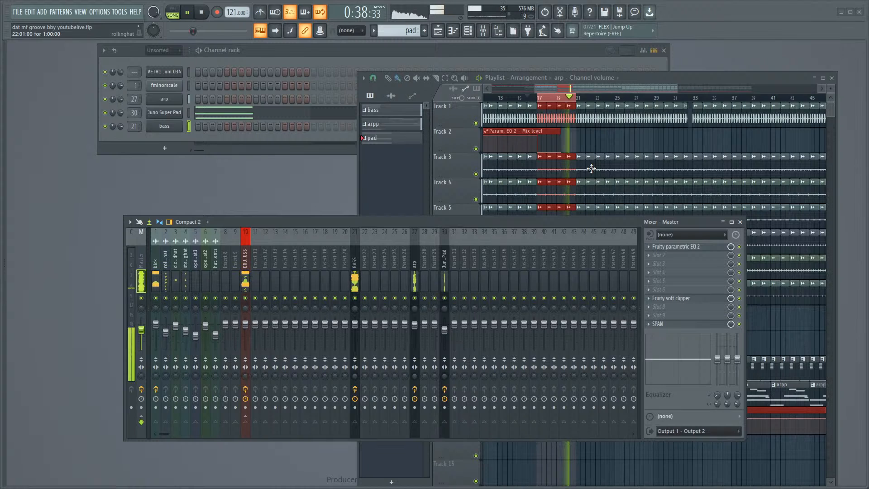
# Step: Try playlist loop selections starting at earlier bars, then set the looped range to bars 17 through 21 for listening
pyautogui.rightClick(520, 99)
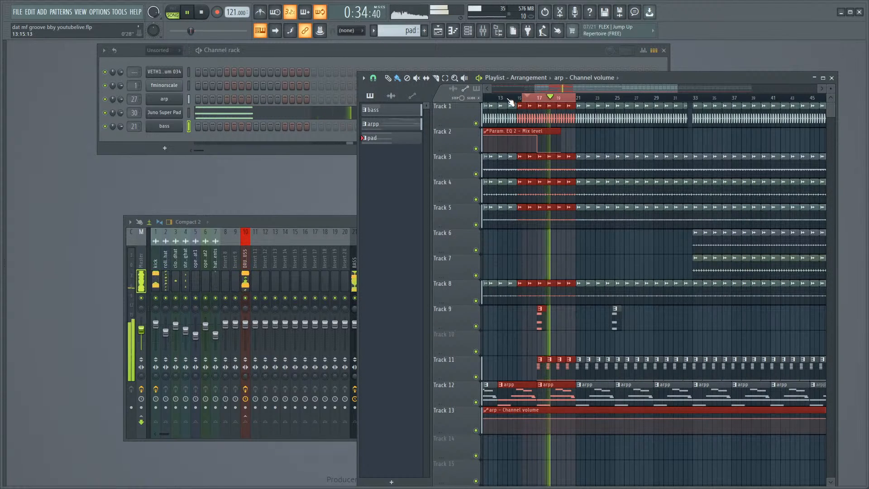
pyautogui.rightClick(502, 98)
pyautogui.rightClick(499, 99)
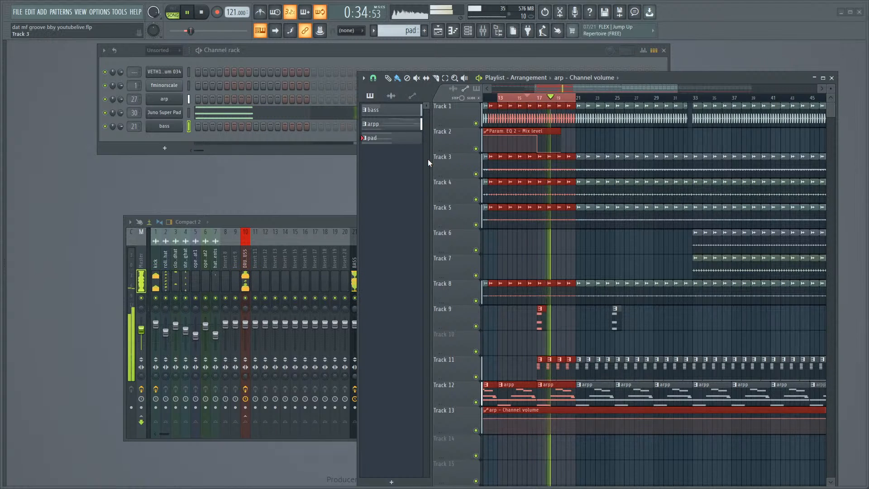
pyautogui.moveTo(506, 99); pyautogui.dragTo(545, 101)
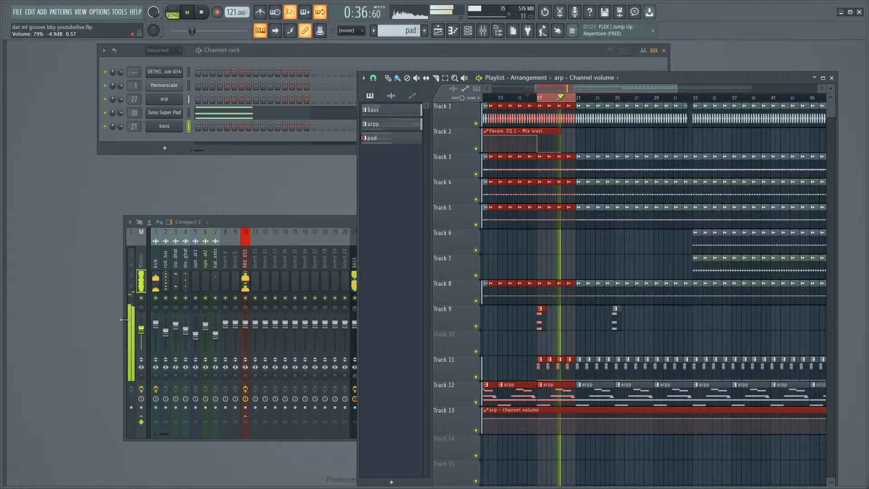
# Step: Lower the mixer's master volume to 39% and stop playback
pyautogui.click(165, 325)
pyautogui.moveTo(141, 335); pyautogui.dragTo(141, 340)
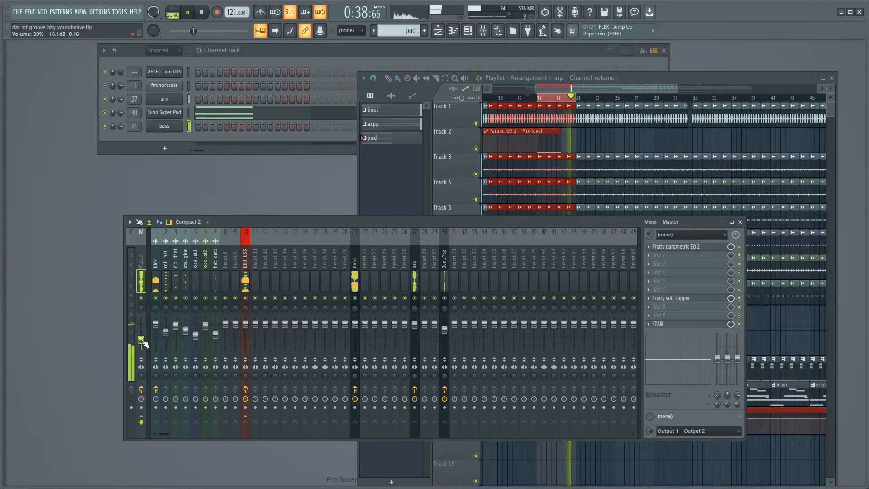
pyautogui.click(206, 15)
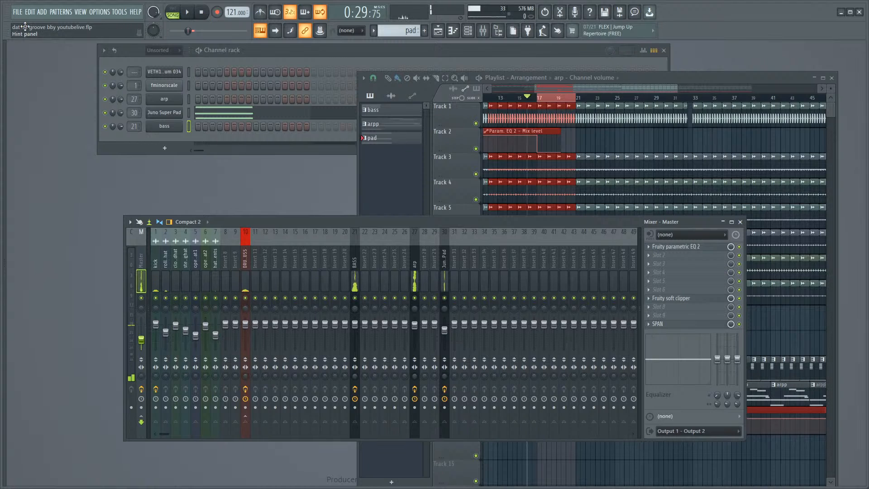
# Step: Create a new empty project without saving the changes to dat mf groove bby youtubelive.flp
pyautogui.click(20, 14)
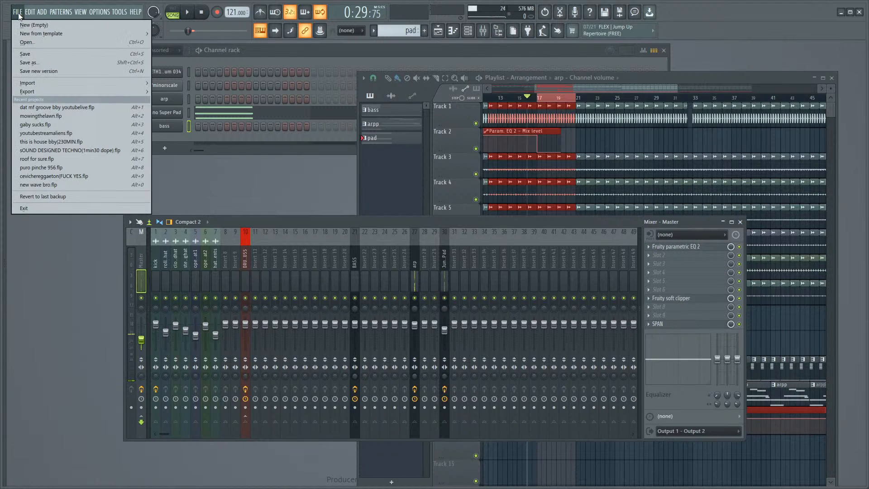
pyautogui.click(22, 21)
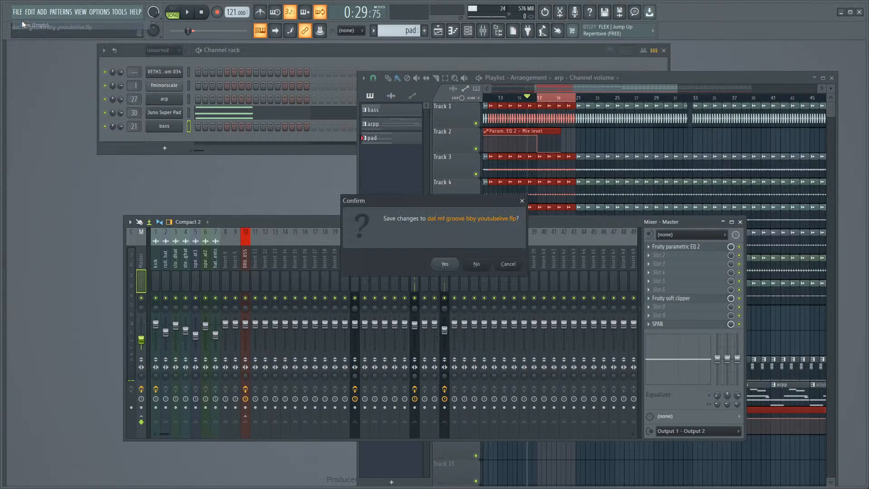
pyautogui.click(476, 264)
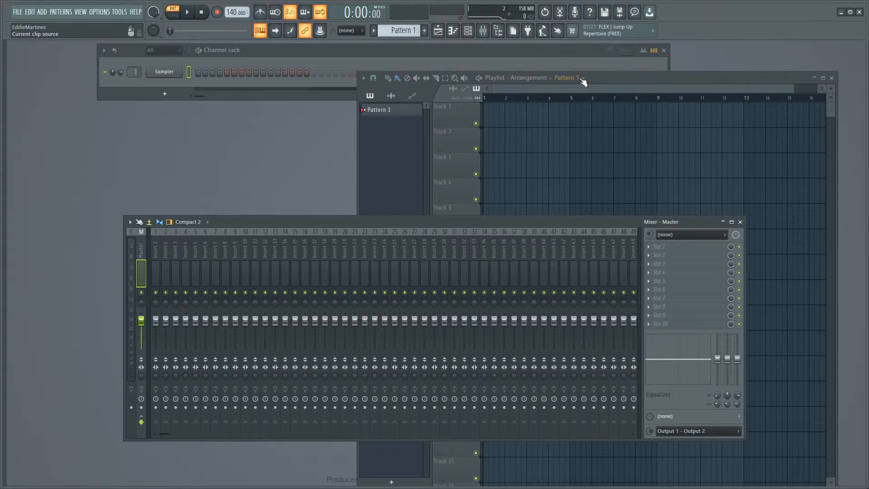
# Step: Move the mixer window lower on the desktop and bring the Channel rack to the front
pyautogui.moveTo(573, 221); pyautogui.dragTo(624, 266)
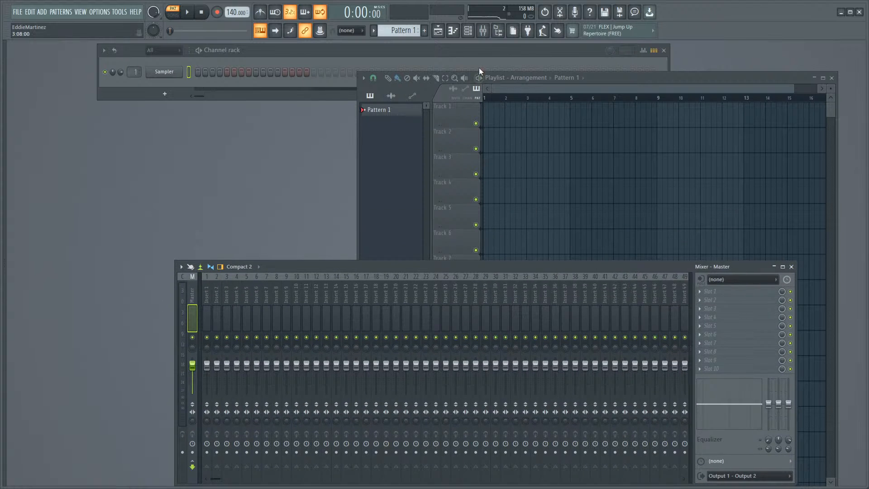
pyautogui.click(472, 55)
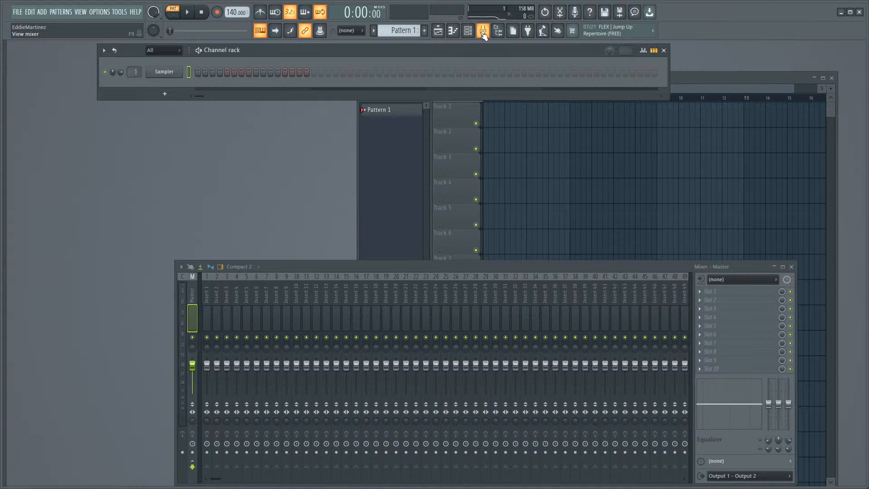
# Step: Collapse the TECHNO folder in the browser's Packs and open the Kicks folder inside Drums
pyautogui.moveTo(5, 86)
pyautogui.scroll(9, 35, 118)
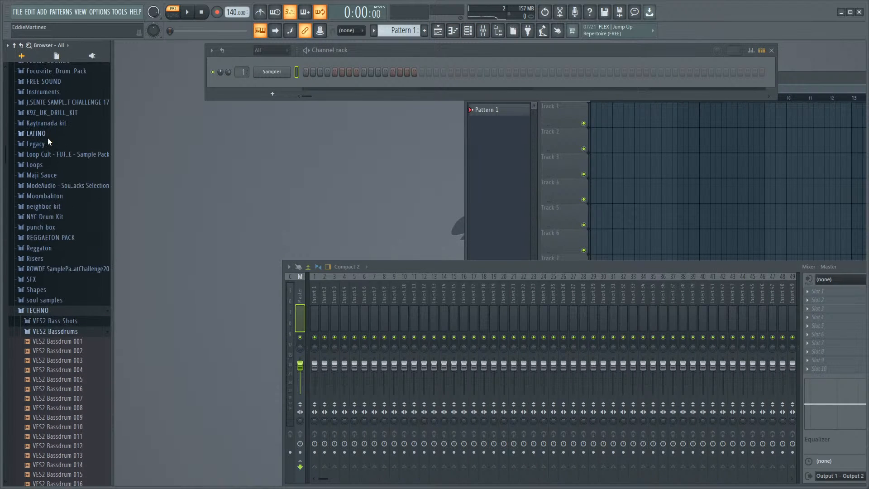
pyautogui.click(55, 312)
pyautogui.scroll(15, 57, 312)
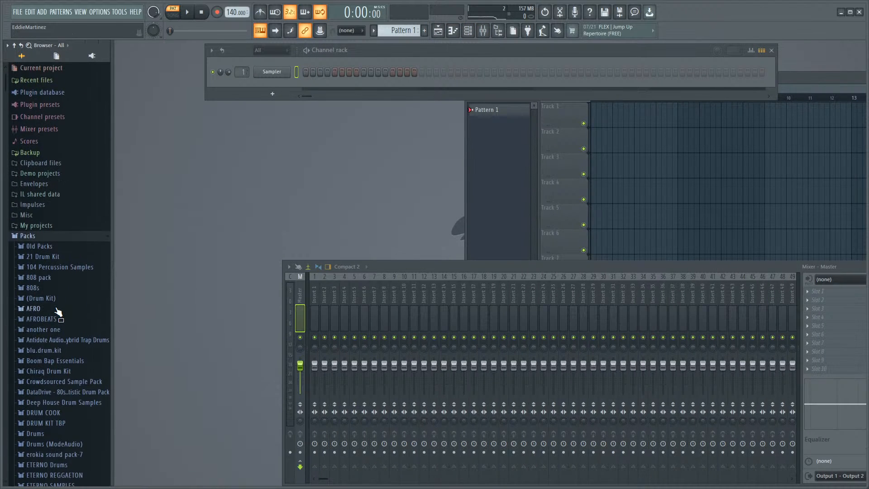
pyautogui.scroll(-5, 58, 311)
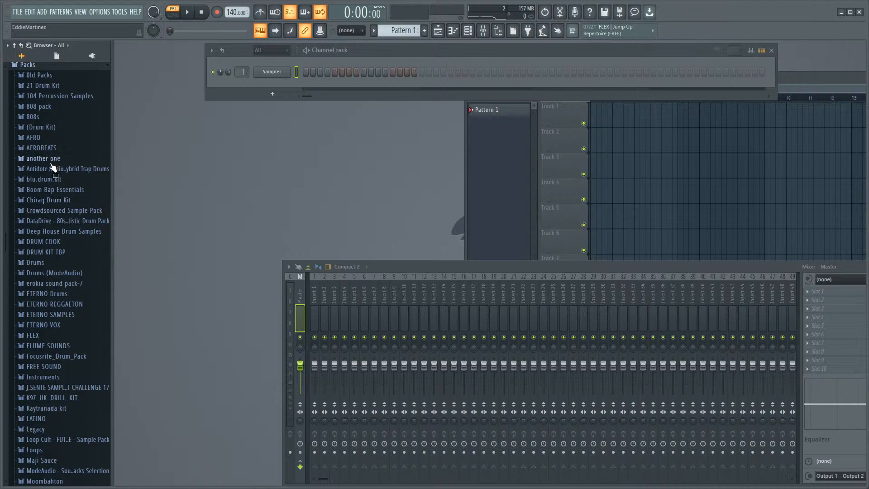
pyautogui.click(35, 262)
pyautogui.scroll(-5, 45, 231)
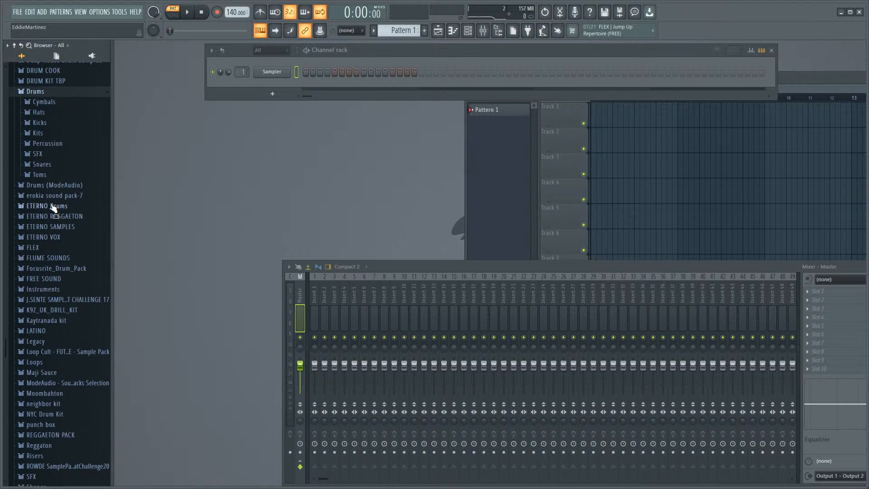
pyautogui.click(45, 123)
# Step: Audition kick samples from Ekit Kick through the FPC kicks to Grv Kick 20
pyautogui.click(47, 145)
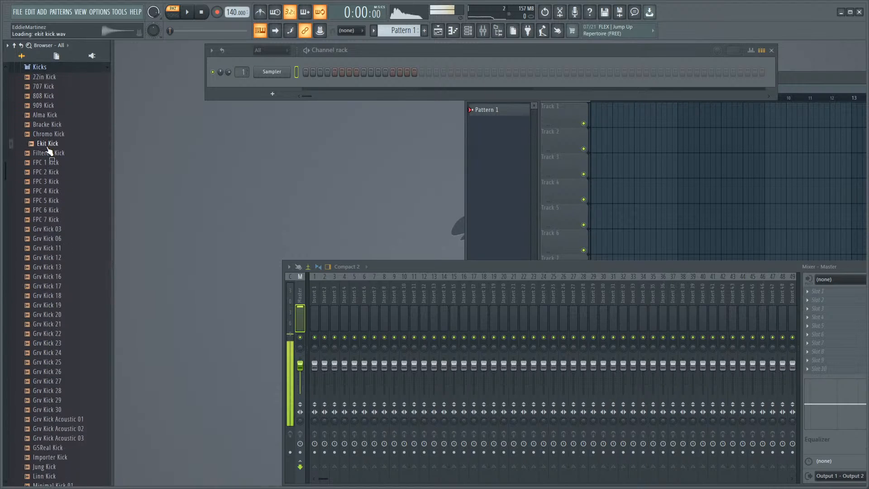
pyautogui.click(47, 164)
pyautogui.click(50, 183)
pyautogui.click(48, 220)
pyautogui.click(49, 248)
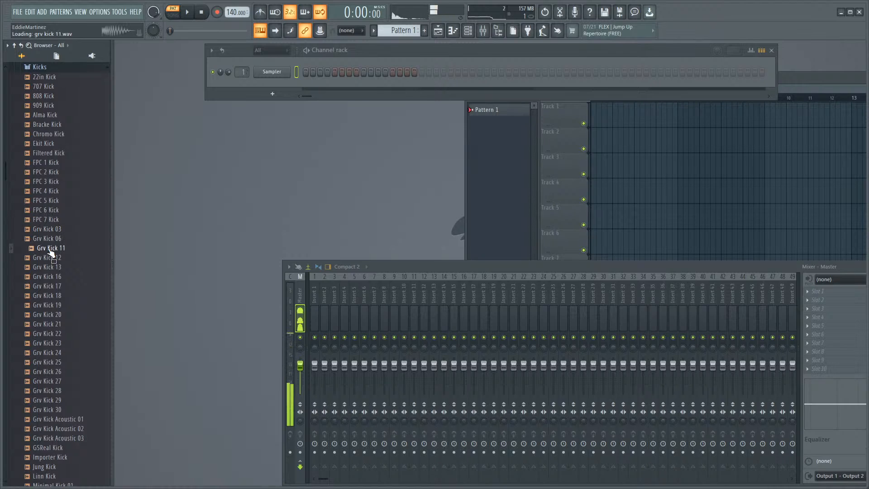
pyautogui.click(50, 220)
pyautogui.click(49, 209)
pyautogui.click(47, 305)
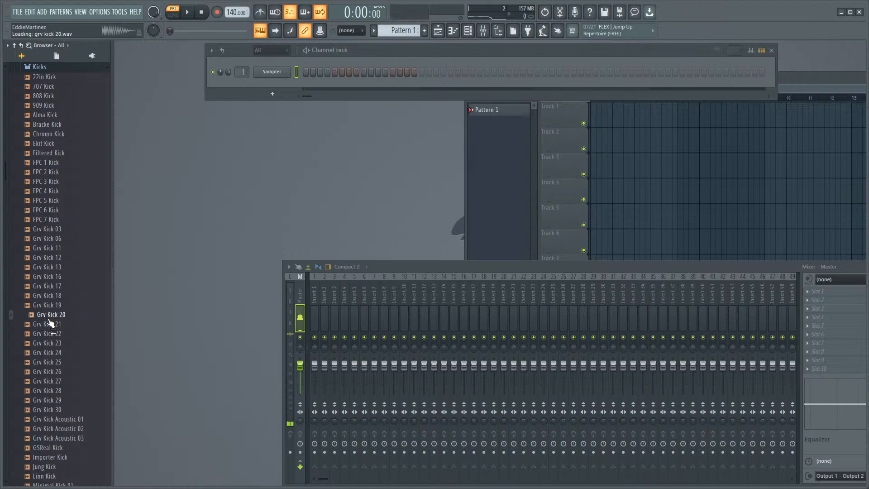
# Step: Audition further kick samples down the list, including Importer Kick, Minimal Kick 10 and Minimal Kick 11
pyautogui.scroll(-5, 45, 292)
pyautogui.click(45, 272)
pyautogui.scroll(-1, 43, 271)
pyautogui.click(43, 272)
pyautogui.click(39, 290)
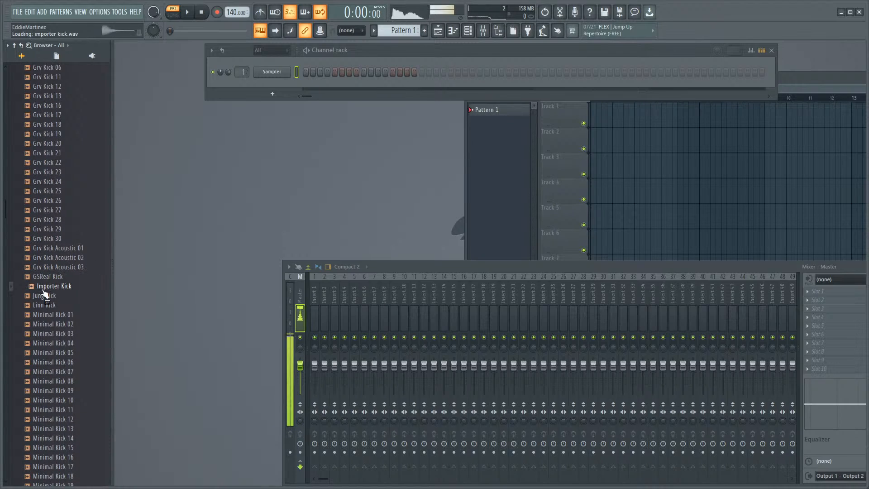
pyautogui.scroll(-4, 40, 291)
pyautogui.click(43, 267)
pyautogui.click(43, 286)
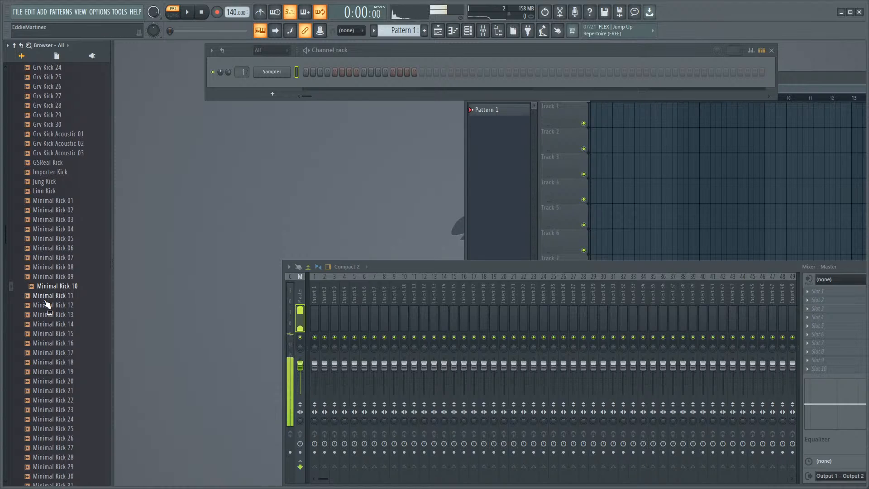
pyautogui.click(44, 296)
# Step: Audition a range of Minimal Kick samples between 04 and 22
pyautogui.scroll(-2, 44, 301)
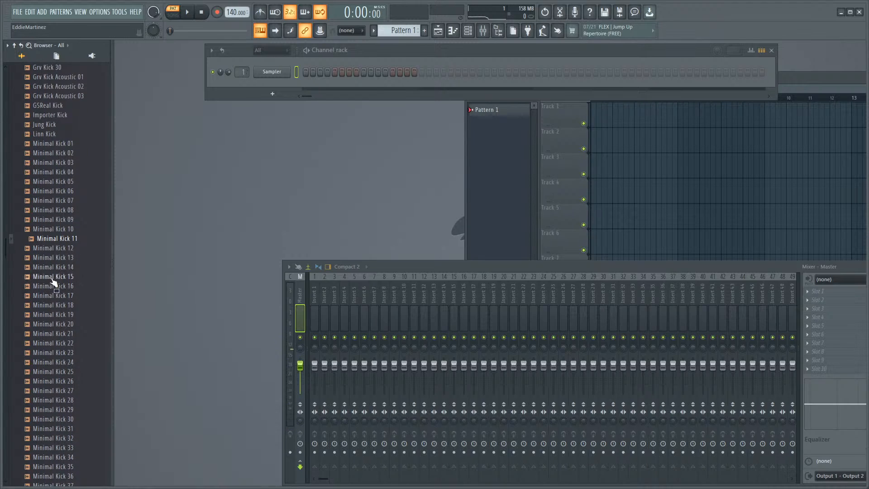
pyautogui.click(63, 173)
pyautogui.click(62, 193)
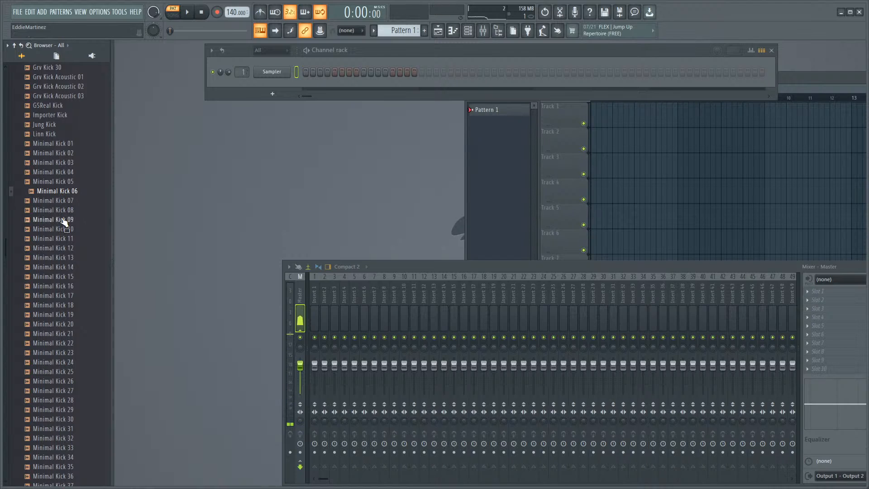
pyautogui.click(57, 258)
pyautogui.click(52, 287)
pyautogui.click(53, 306)
pyautogui.click(53, 325)
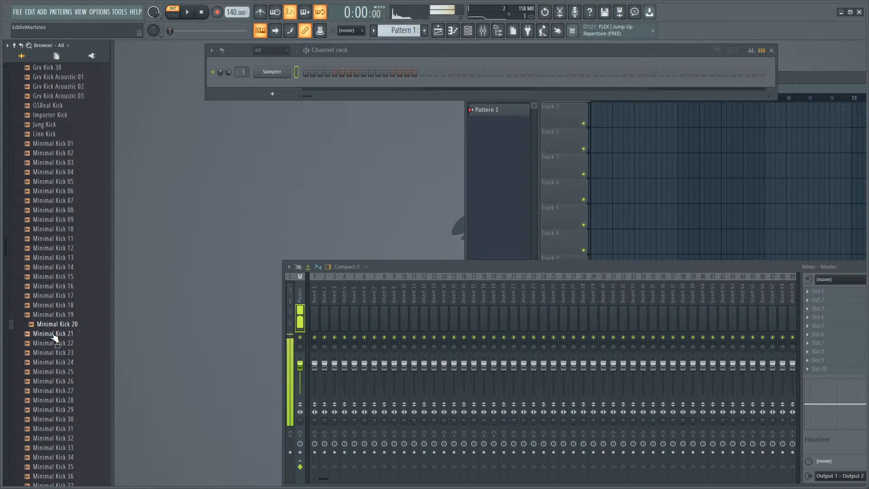
pyautogui.click(54, 343)
# Step: Audition Minimal Kick samples between 30 and 51, replaying Minimal Kick 50 for comparison
pyautogui.scroll(-4, 53, 334)
pyautogui.click(46, 305)
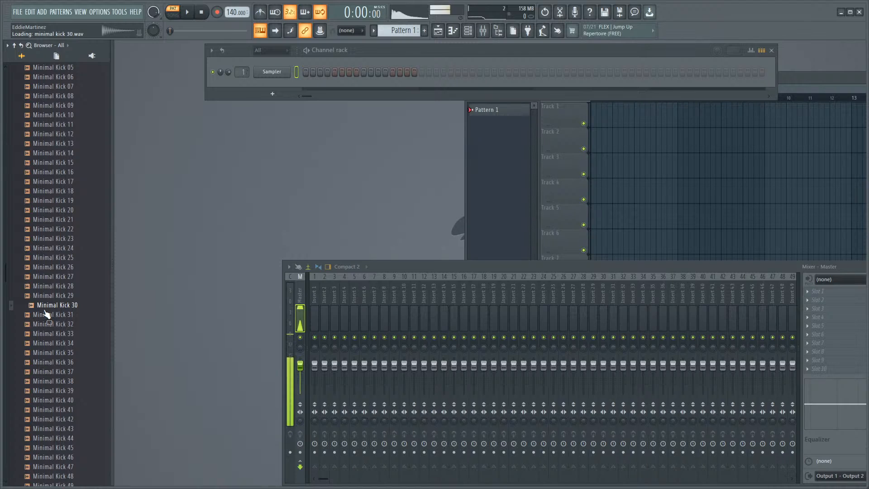
pyautogui.click(47, 314)
pyautogui.click(49, 324)
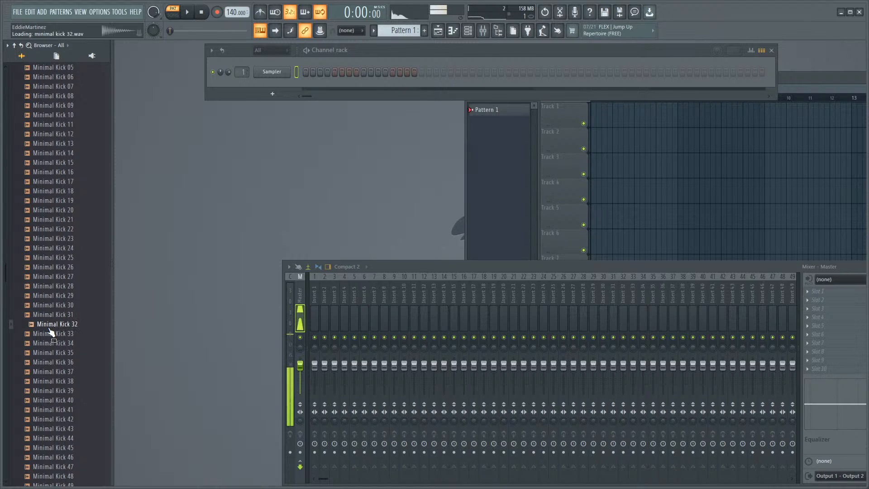
pyautogui.scroll(-2, 50, 326)
pyautogui.click(51, 324)
pyautogui.scroll(-4, 48, 327)
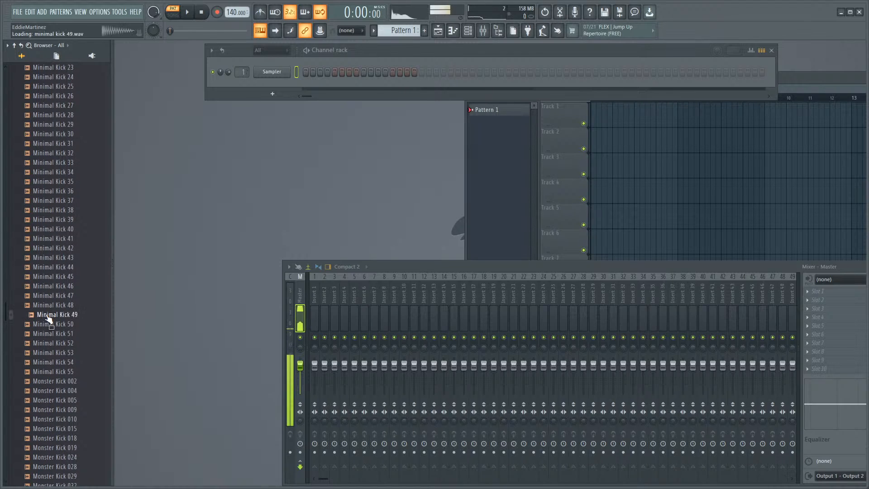
pyautogui.click(47, 325)
pyautogui.click(47, 333)
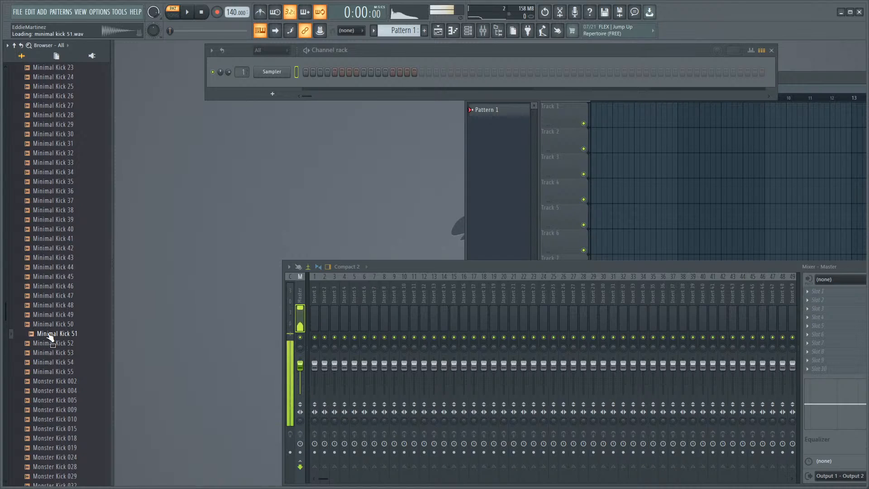
pyautogui.click(48, 327)
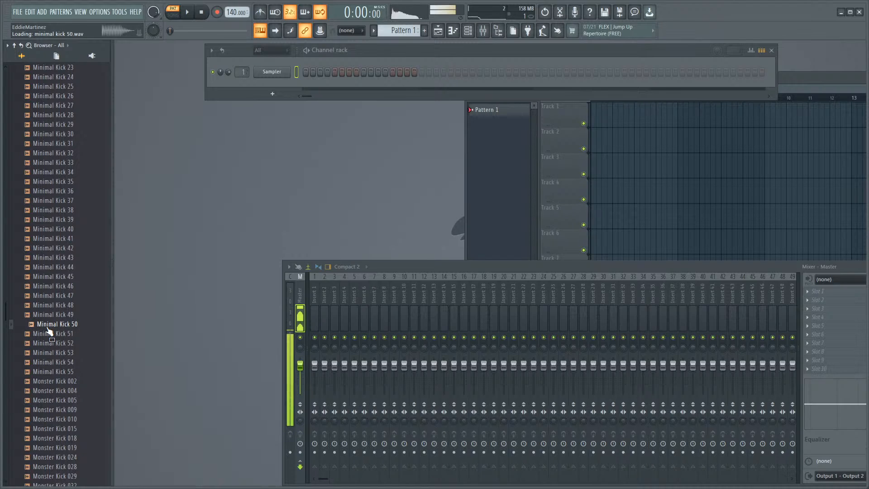
# Step: Audition the remaining Minimal Kick samples up to 55, followed by Monster Kick 002
pyautogui.click(54, 343)
pyautogui.click(54, 352)
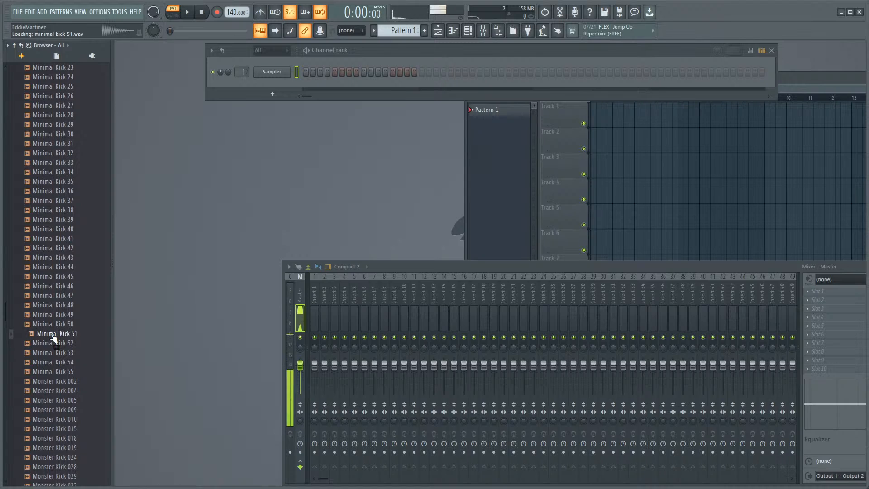
pyautogui.click(54, 362)
pyautogui.click(54, 371)
pyautogui.click(52, 383)
pyautogui.scroll(-4, 40, 328)
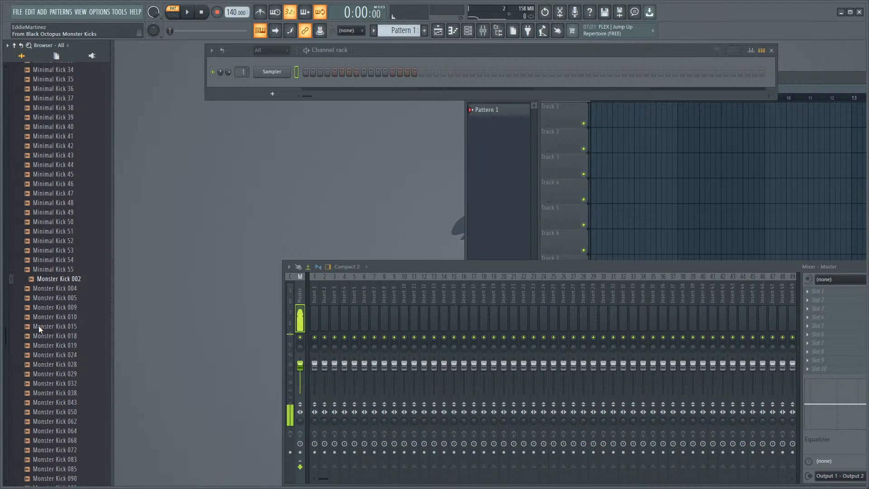
# Step: Audition several Monster Kick samples, plus Nuked Kick, ProM Kick, RD Kick and WhoDat Kick
pyautogui.click(44, 344)
pyautogui.click(46, 364)
pyautogui.scroll(-6, 45, 321)
pyautogui.click(45, 318)
pyautogui.click(47, 333)
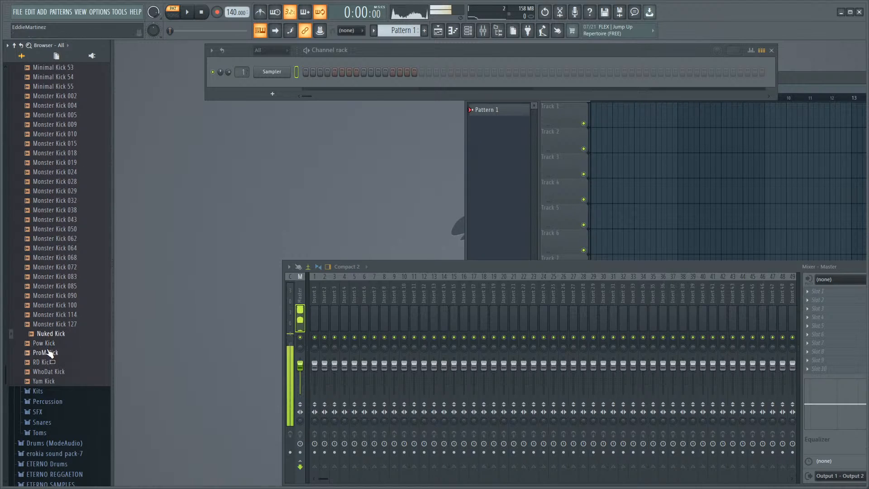
pyautogui.click(49, 354)
pyautogui.click(49, 361)
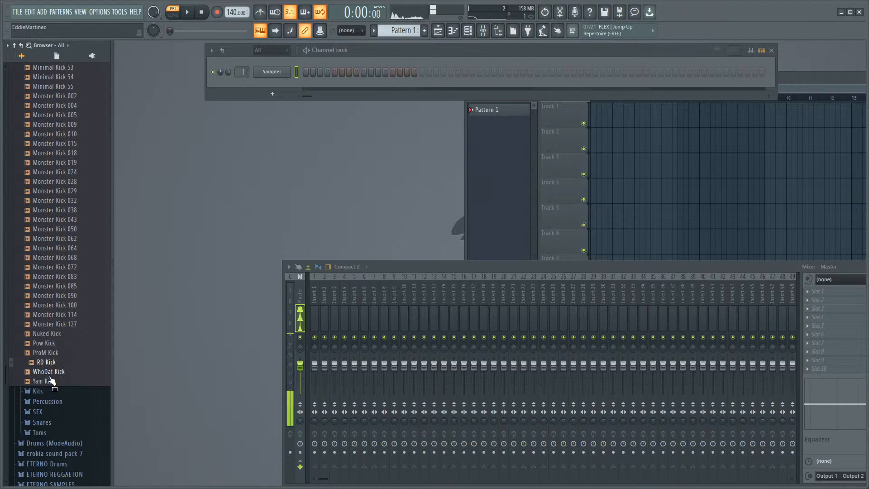
pyautogui.click(51, 372)
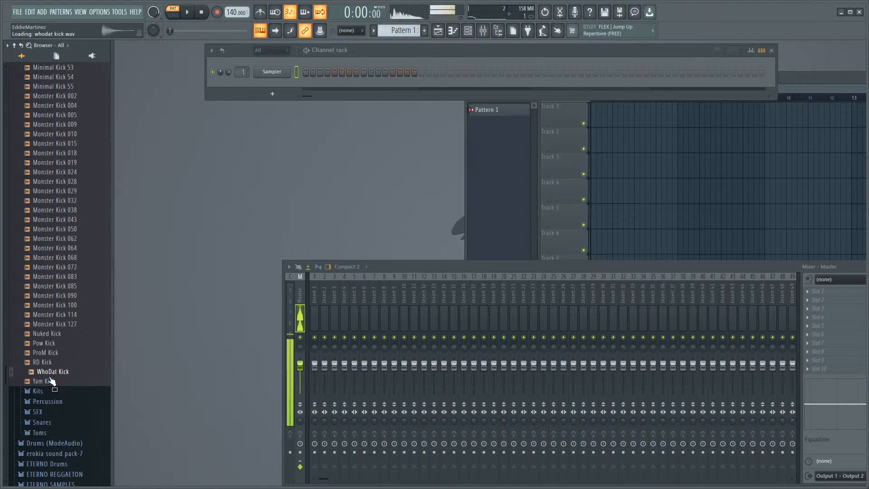
# Step: Audition Grv Kick 26 and collapse the Drums folder to look through the other sample packs
pyautogui.scroll(15, 31, 277)
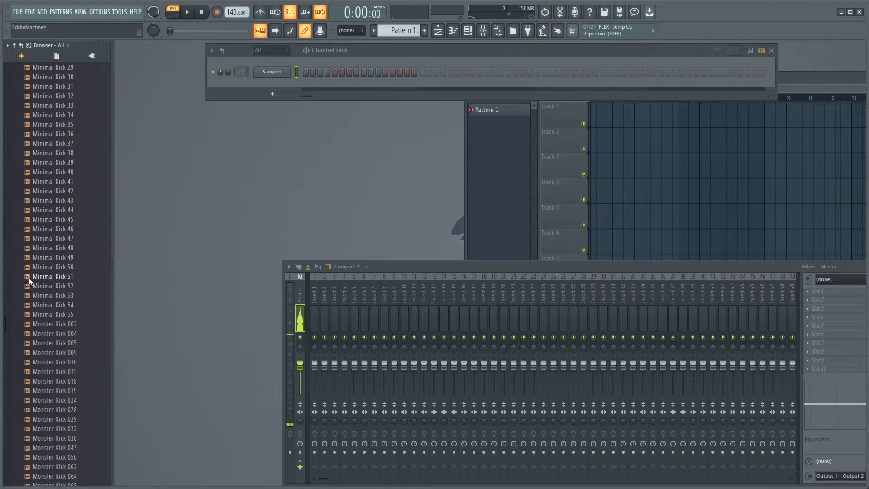
pyautogui.click(52, 261)
pyautogui.scroll(10, 52, 258)
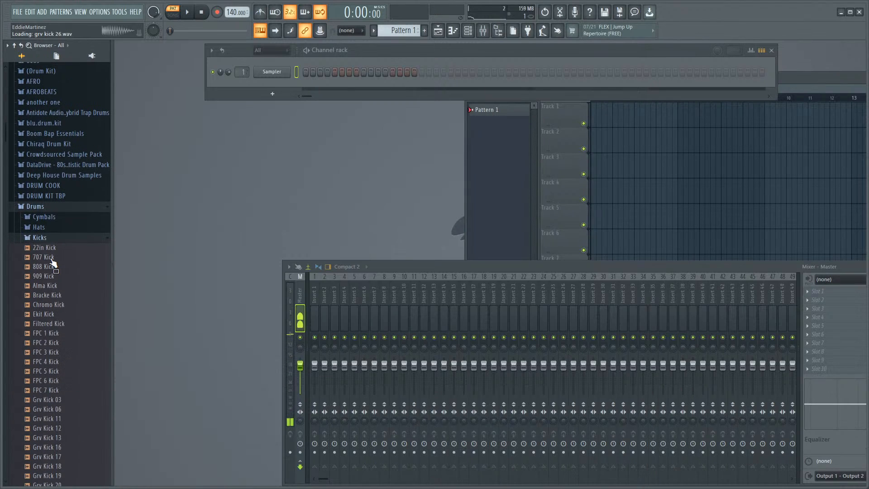
pyautogui.click(47, 209)
pyautogui.scroll(-3, 47, 213)
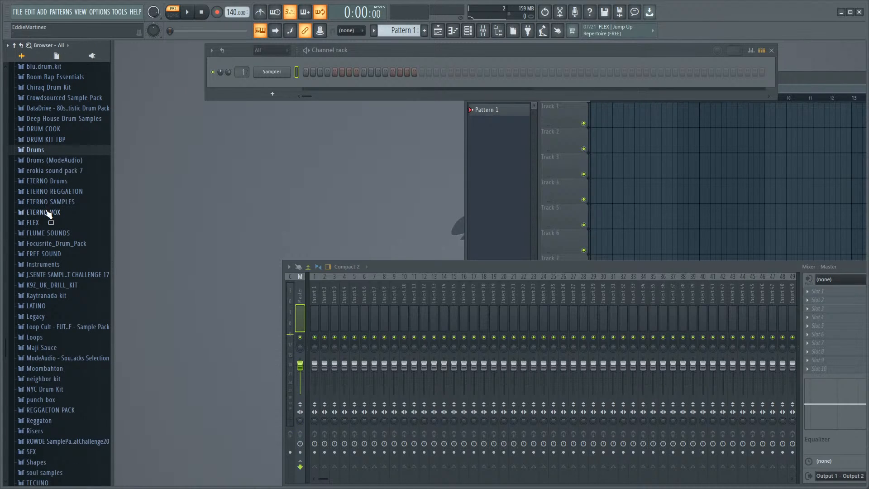
# Step: Open the Kicks folder in Drums (ModeAudio) and audition Attack Kick 10, 09 and 08
pyautogui.click(55, 160)
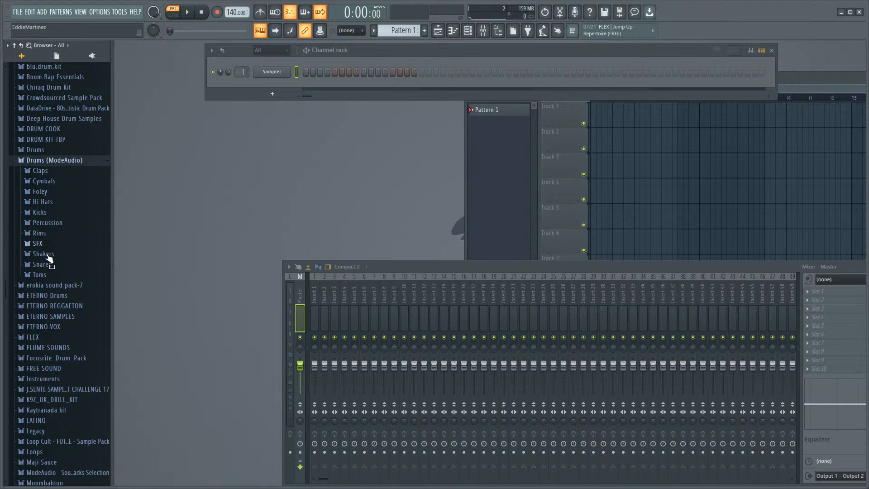
pyautogui.click(40, 212)
pyautogui.click(43, 211)
pyautogui.click(45, 163)
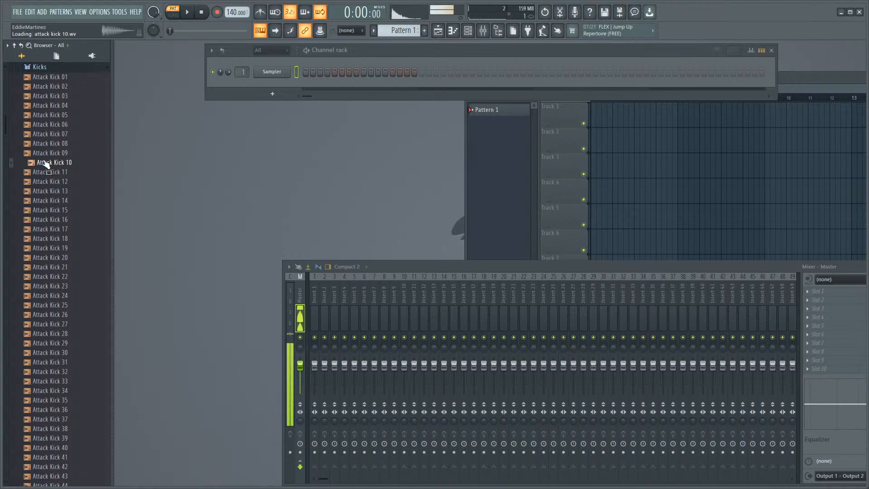
pyautogui.click(45, 155)
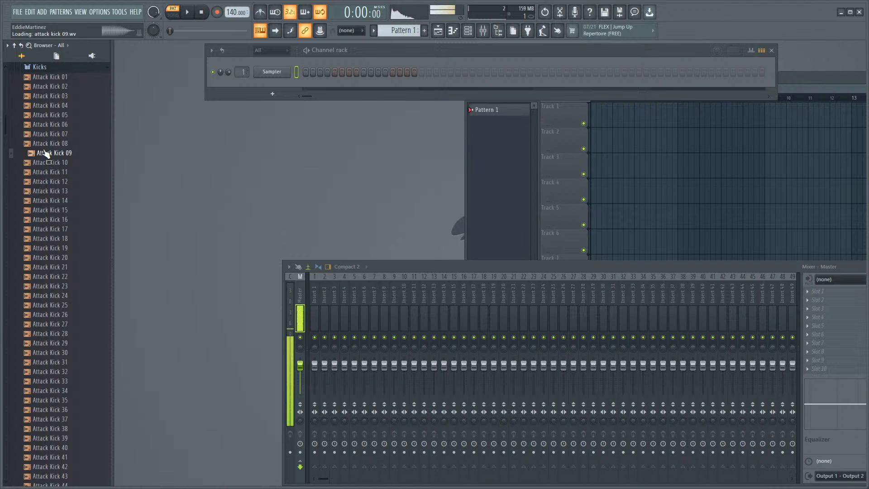
pyautogui.click(46, 145)
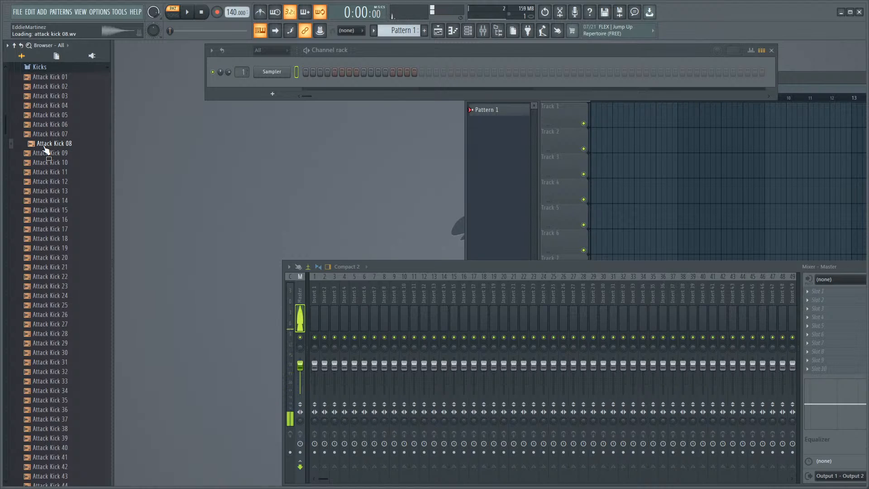
# Step: Set the project tempo to 121 BPM and audition Attack Kick samples 21, 25, 27 and 31
pyautogui.hotkey('alt', 'F8')
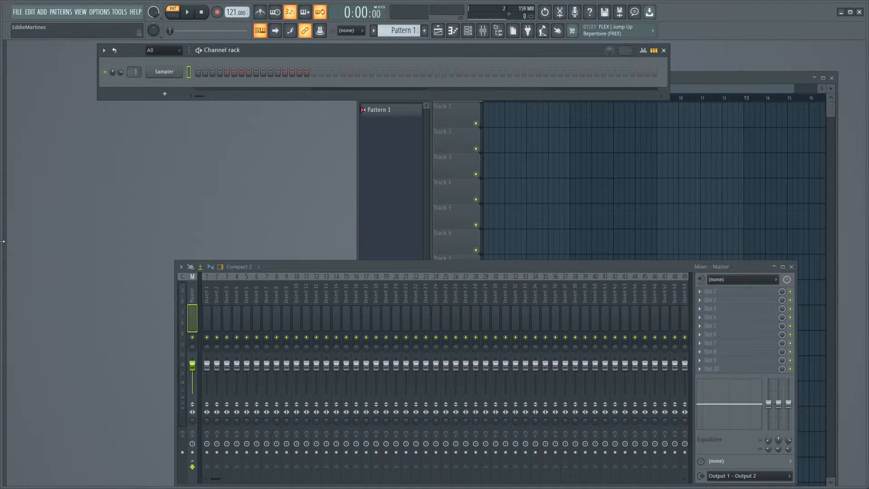
pyautogui.hotkey('alt', 'F8')
pyautogui.moveTo(45, 267); pyautogui.dragTo(53, 272)
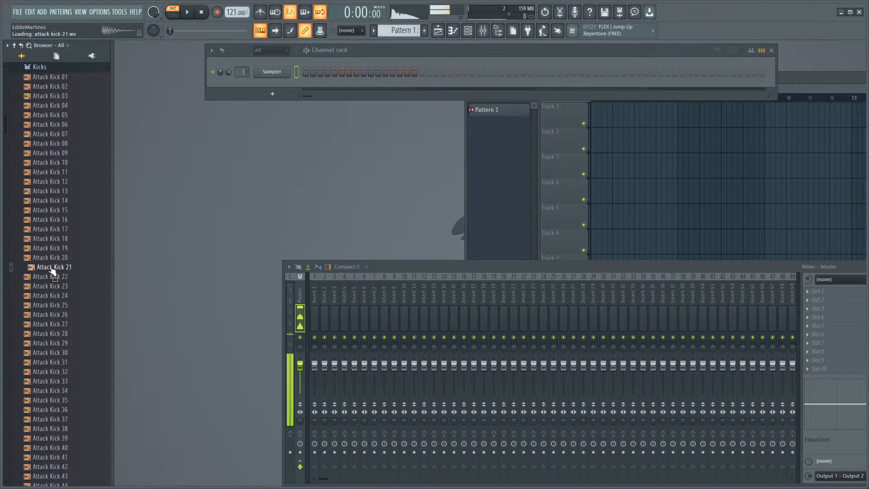
pyautogui.click(52, 305)
pyautogui.click(51, 324)
pyautogui.scroll(-1, 52, 322)
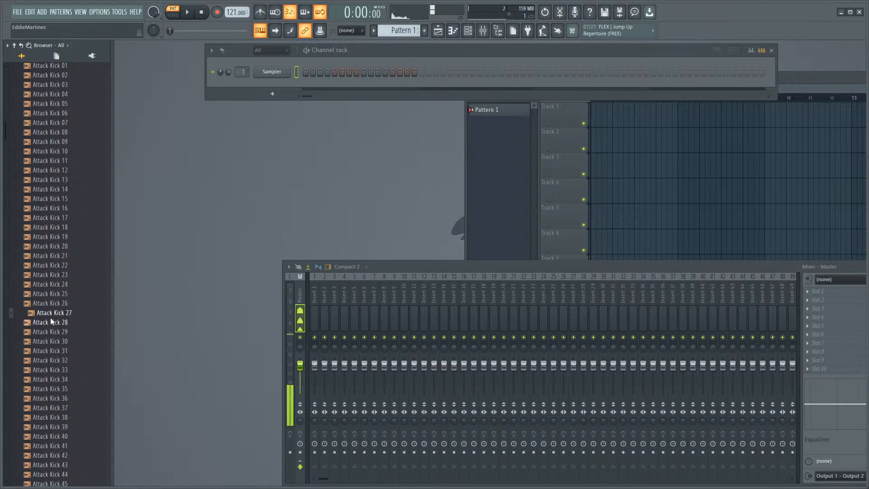
pyautogui.scroll(-5, 50, 319)
pyautogui.click(51, 306)
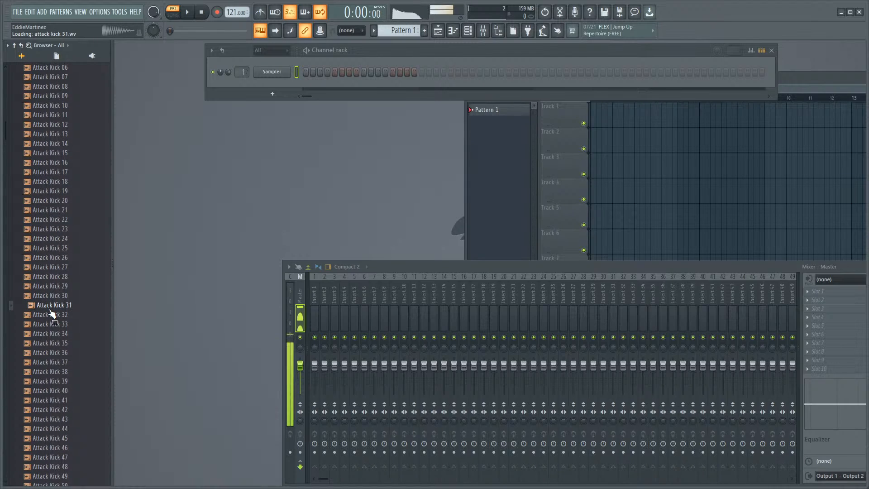
# Step: Add Attack Kick 31 as a new channel in the channel rack and fill every 4 steps of its pattern
pyautogui.moveTo(52, 313); pyautogui.dragTo(162, 85)
pyautogui.rightClick(178, 84)
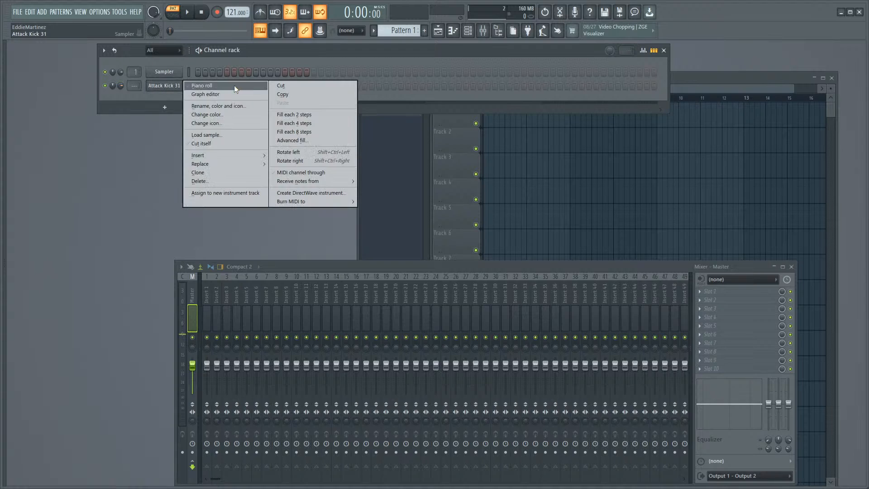
pyautogui.click(302, 124)
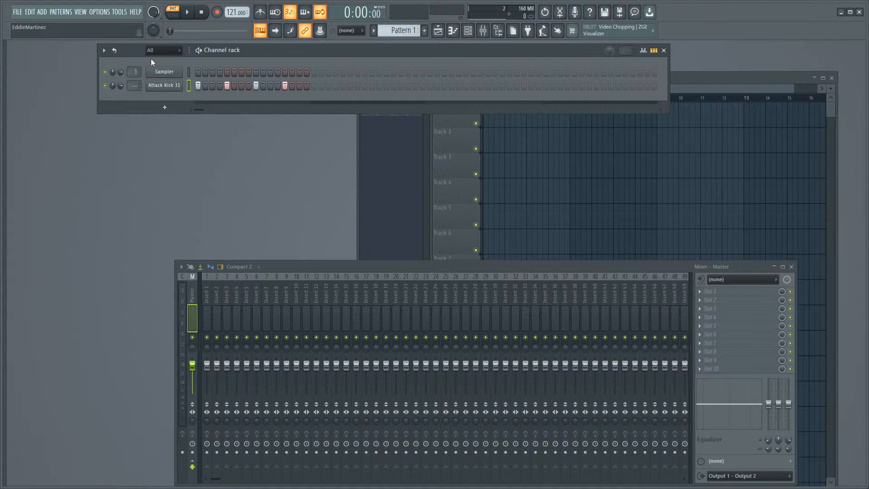
# Step: Place four consecutive Pattern 1 clips on Track 1 of the playlist from bar 1 and play them in song mode
pyautogui.click(191, 14)
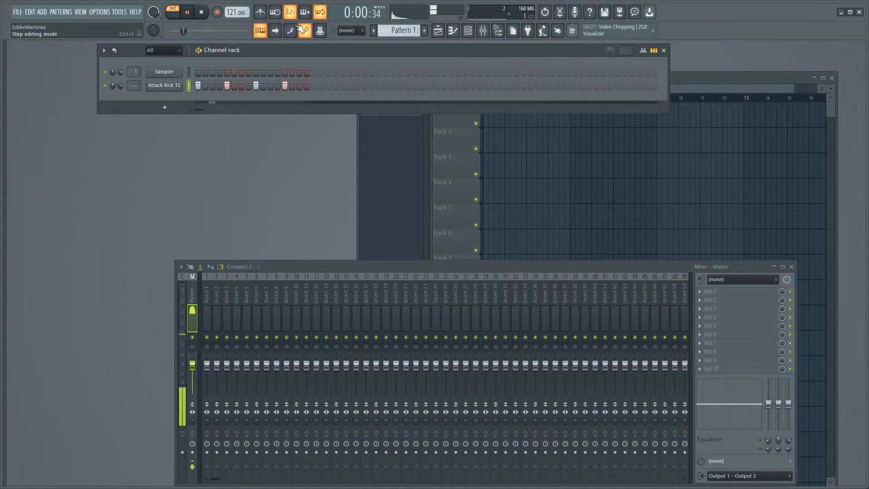
pyautogui.click(438, 31)
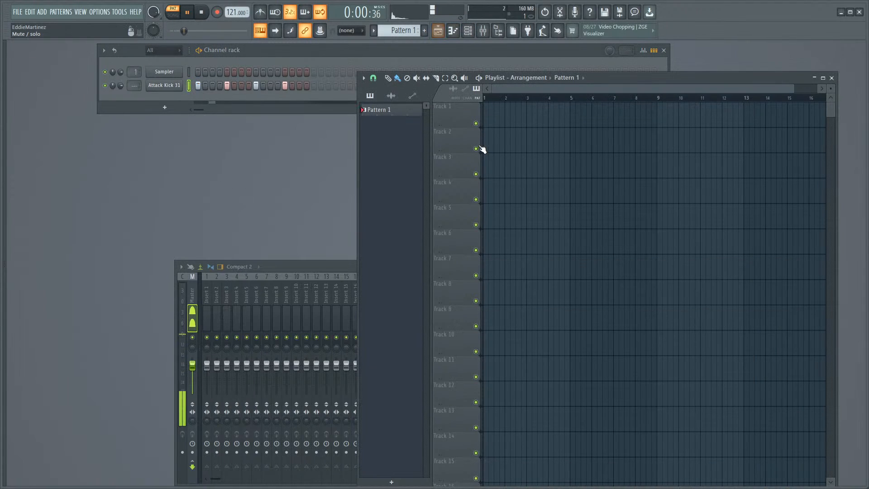
pyautogui.moveTo(486, 106)
pyautogui.mouseDown()
pyautogui.moveTo(550, 115)
pyautogui.moveTo(489, 98)
pyautogui.mouseUp()
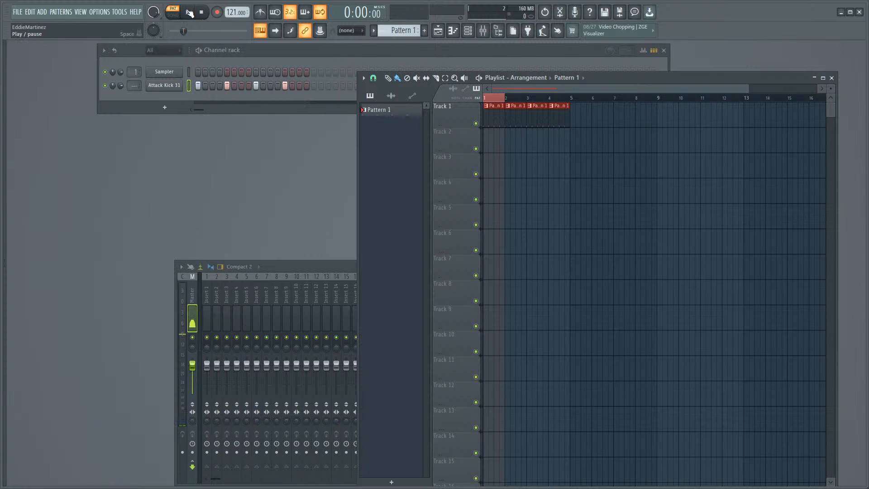
pyautogui.scroll(3, 556, 88)
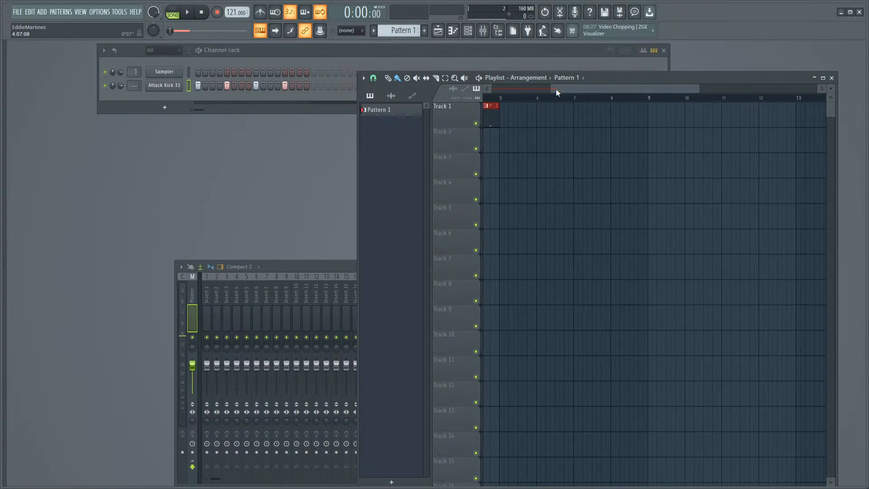
pyautogui.moveTo(604, 87); pyautogui.dragTo(563, 74)
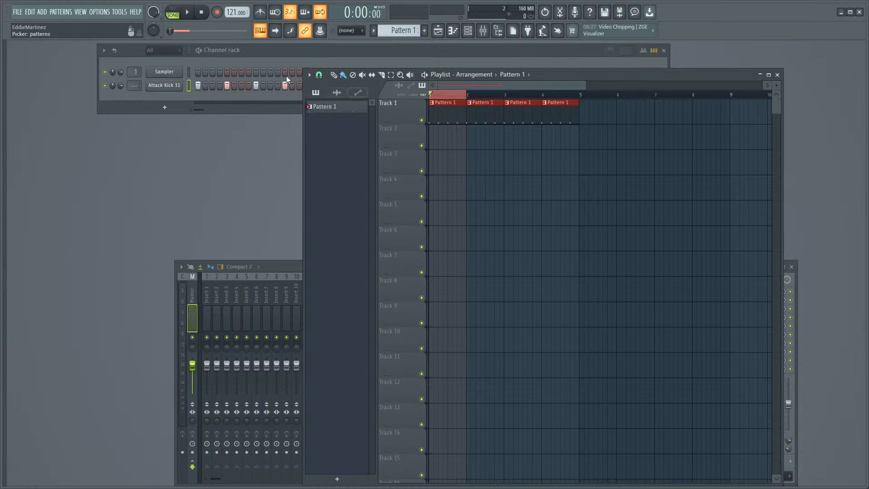
pyautogui.click(190, 13)
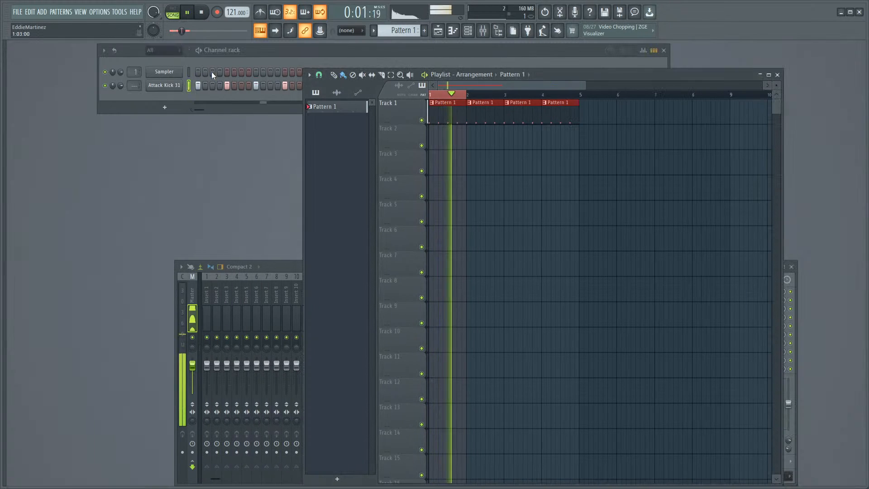
# Step: Replace the kick channel's sample with Attack Kick 33 while the loop plays
pyautogui.click(200, 62)
pyautogui.hotkey('alt', 'F8')
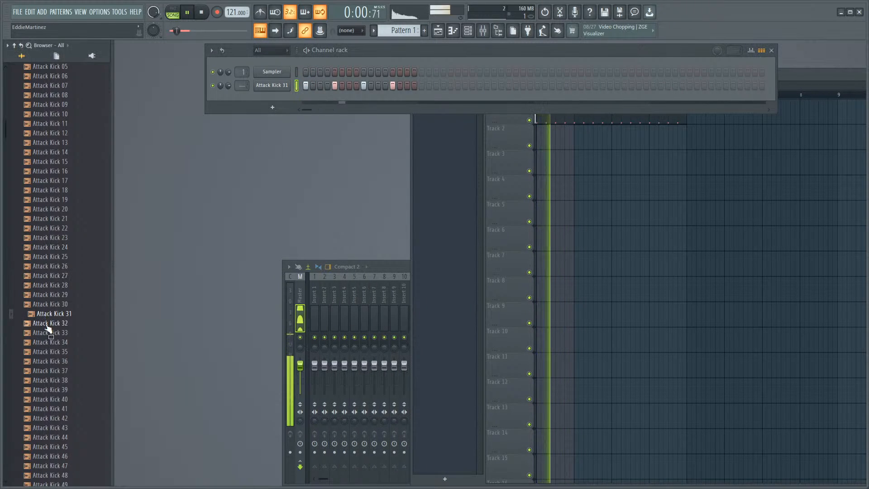
pyautogui.click(52, 352)
pyautogui.click(57, 333)
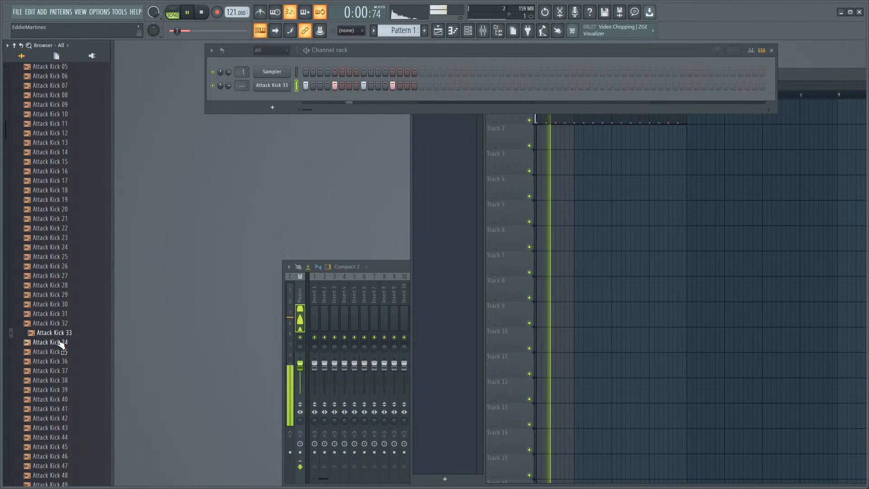
pyautogui.hotkey('alt', 'F8')
# Step: Stop playback, load SPAN in slot 9 of the Master mixer track and set its spectrum mode to High Res
pyautogui.click(194, 310)
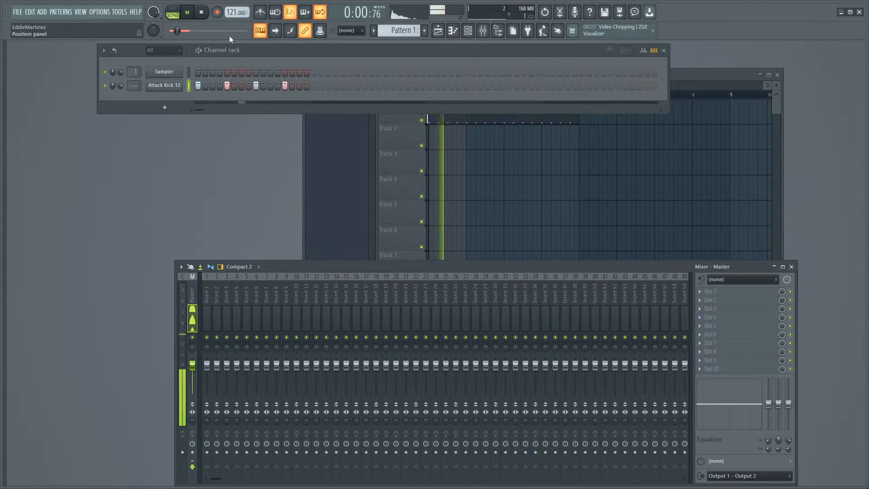
pyautogui.click(202, 13)
pyautogui.click(707, 360)
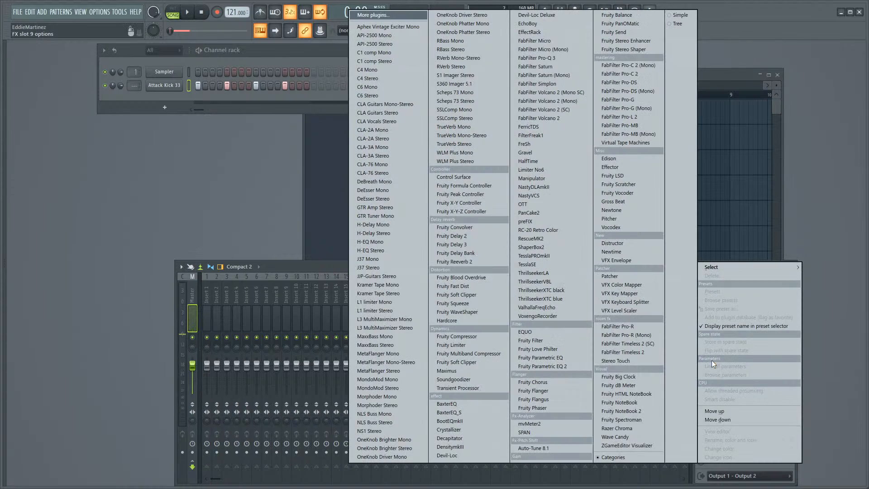
pyautogui.moveTo(732, 267)
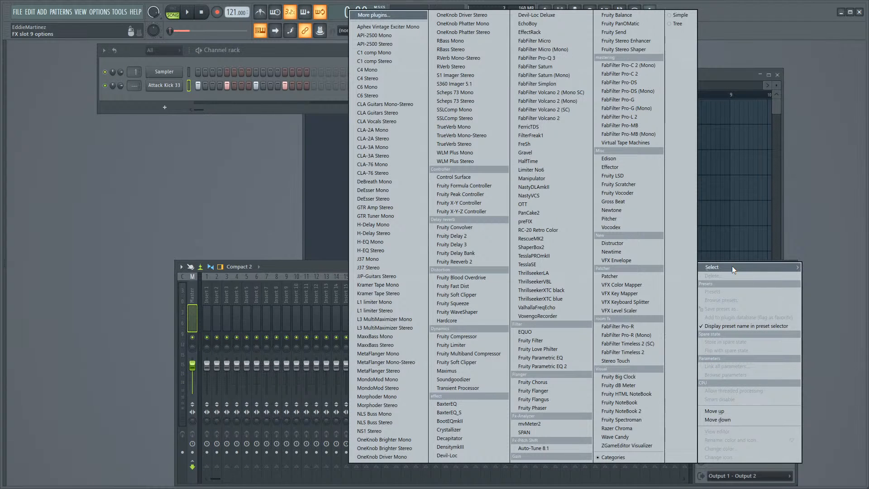
pyautogui.click(542, 433)
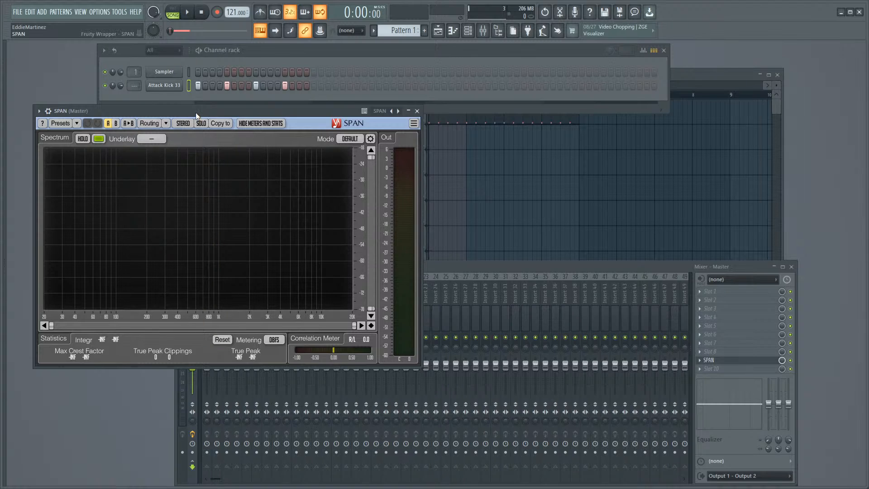
pyautogui.moveTo(195, 111); pyautogui.dragTo(219, 134)
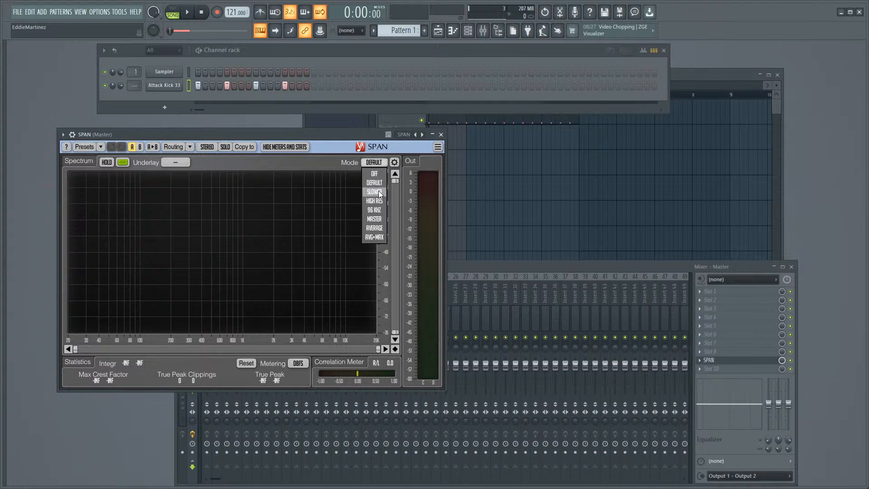
pyautogui.click(377, 199)
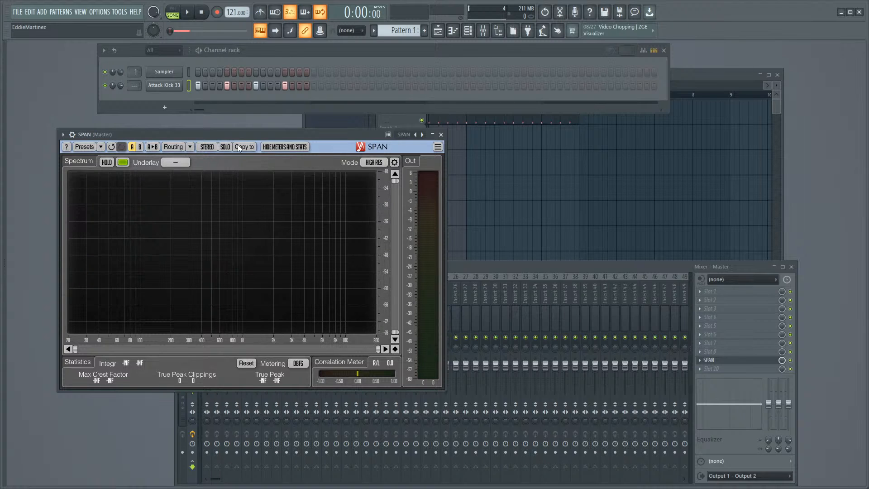
# Step: Play the kick loop and examine its low-frequency peak in the SPAN spectrum
pyautogui.click(187, 15)
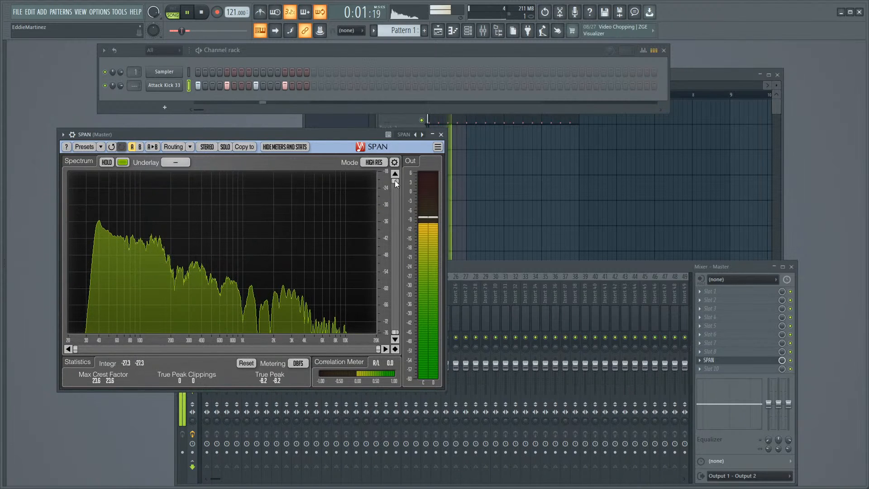
pyautogui.moveTo(91, 191)
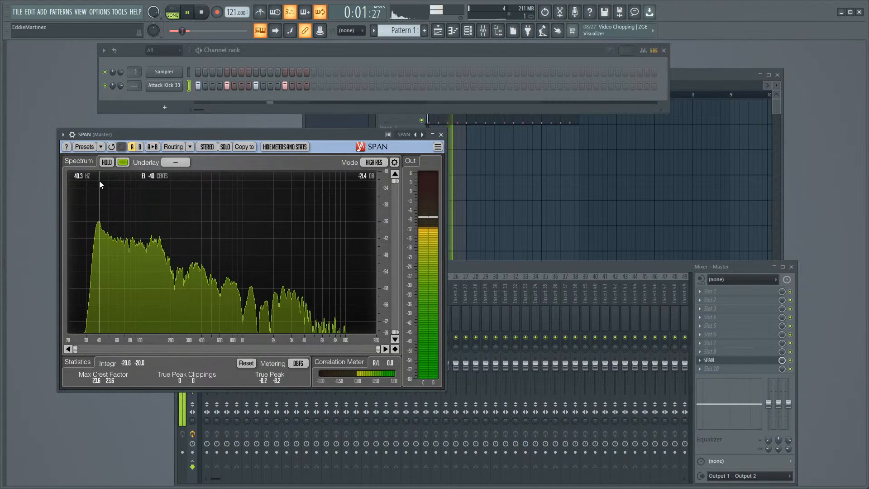
# Step: Audition Attack Kick samples 30 to 34 over the playing loop and compare their spectra in SPAN
pyautogui.moveTo(34, 222)
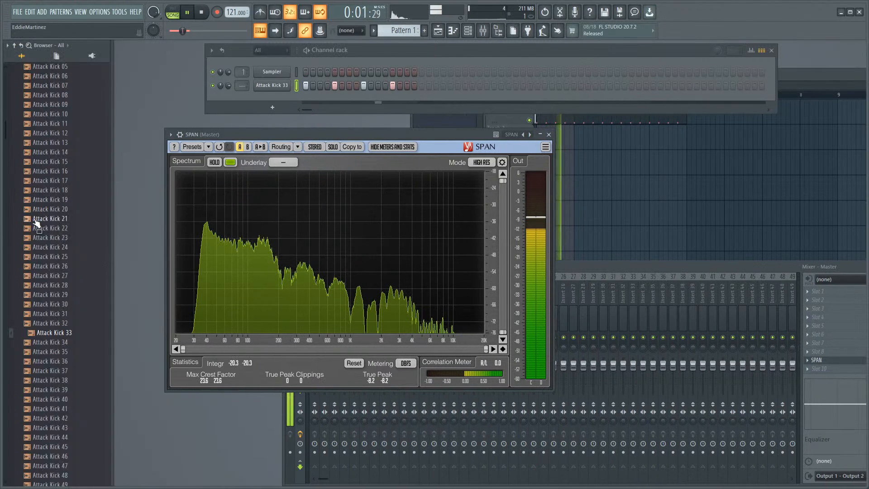
pyautogui.click(62, 341)
pyautogui.click(61, 322)
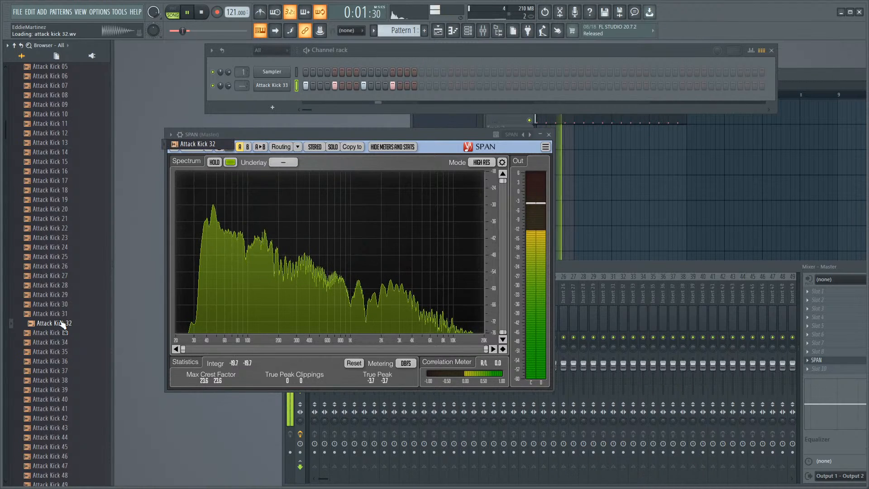
pyautogui.press('Up')
pyautogui.press('Up')
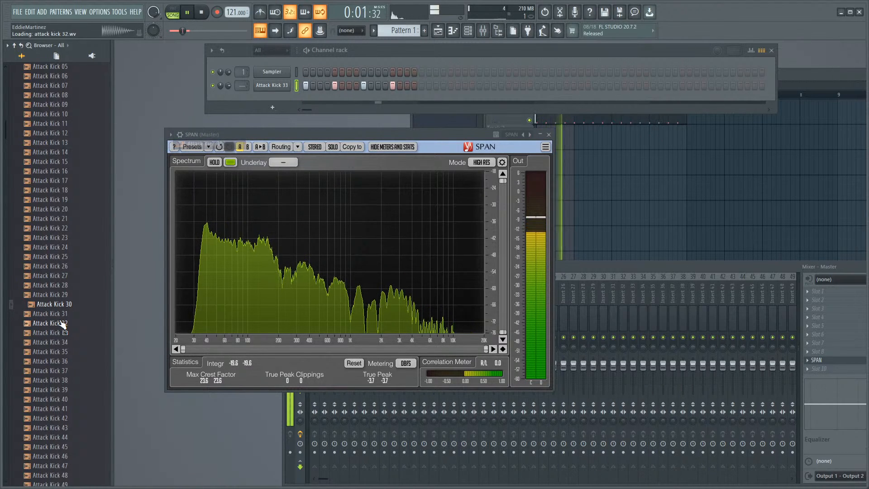
pyautogui.press('Down')
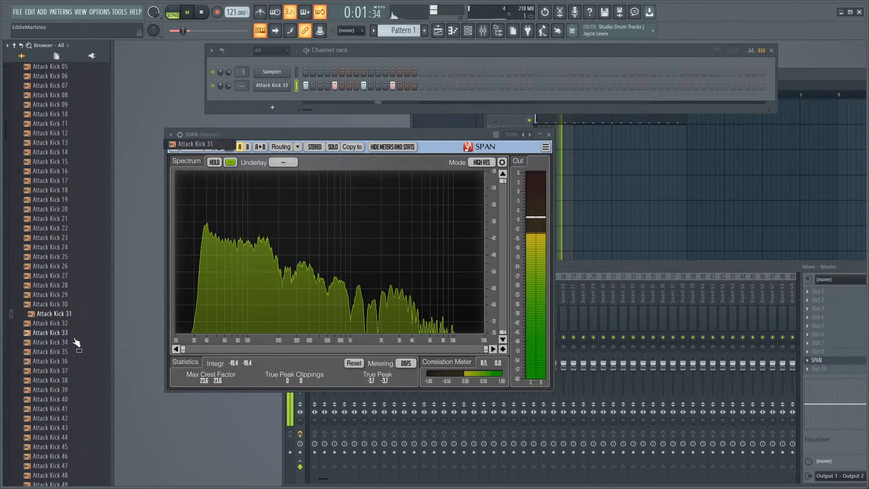
pyautogui.press('Down')
pyautogui.press('Down')
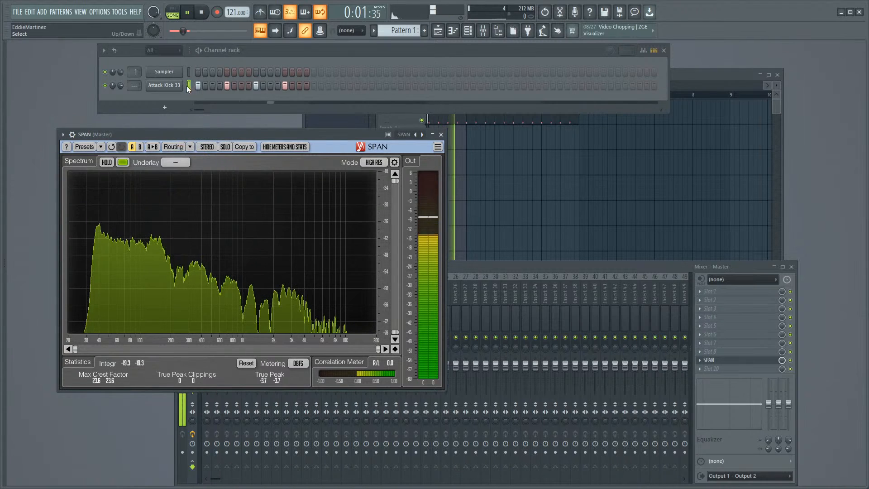
pyautogui.moveTo(27, 335)
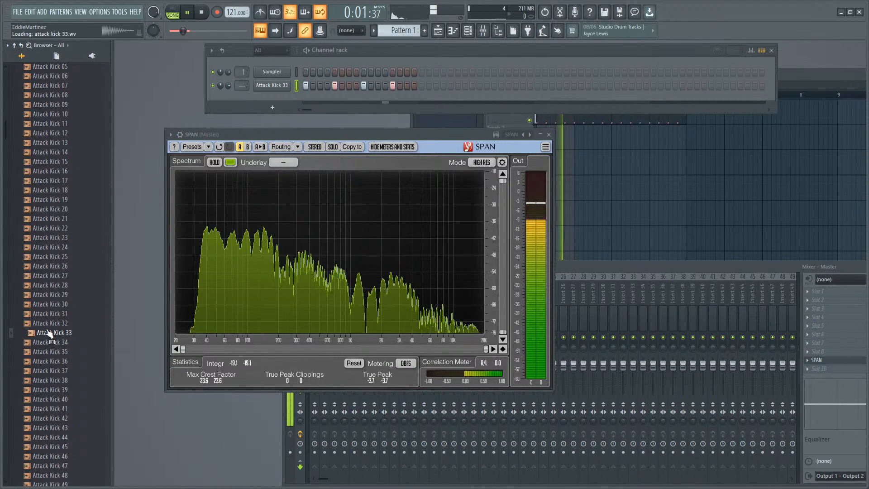
pyautogui.click(49, 306)
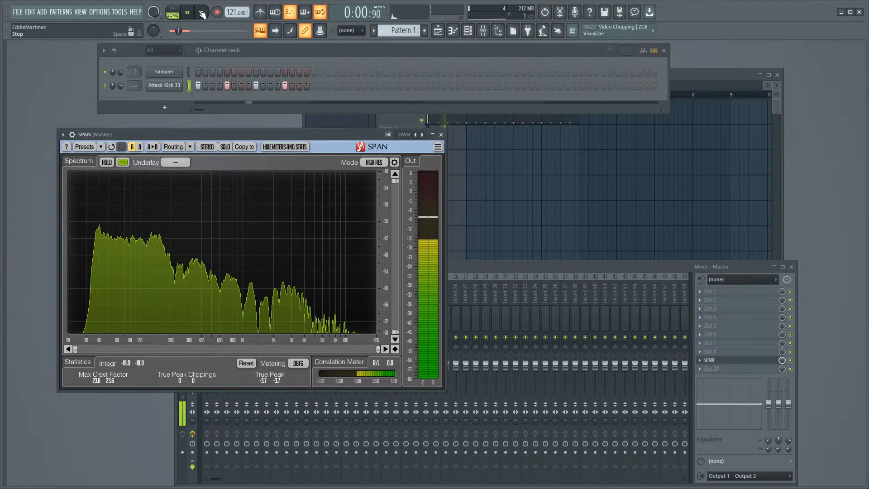
# Step: Stop playback, open the kick channel's sampler settings and replace its sample with Attack Kick 28
pyautogui.click(202, 14)
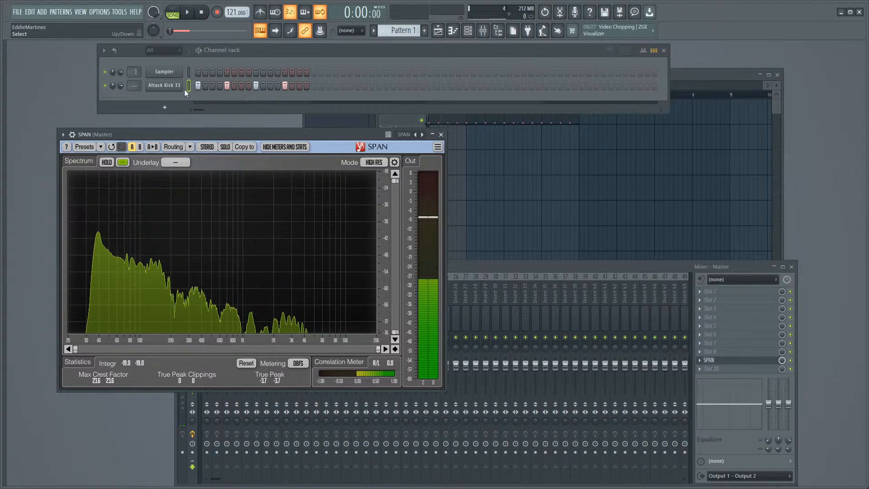
pyautogui.click(172, 87)
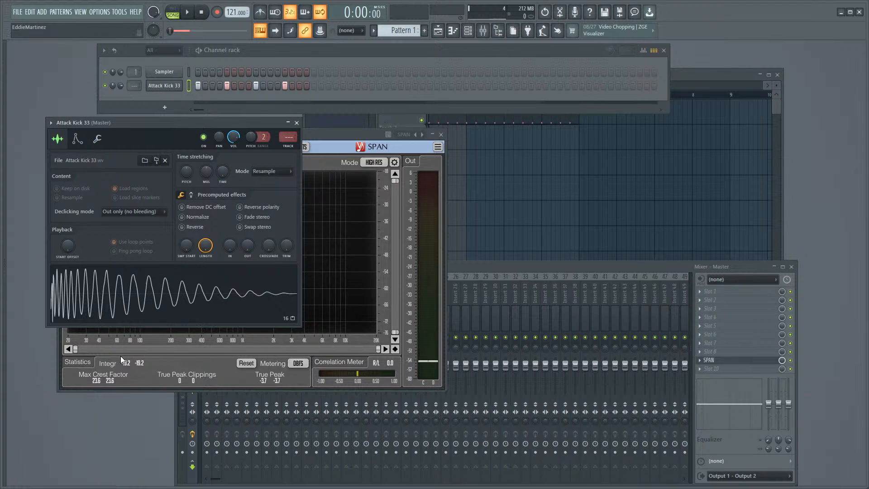
pyautogui.moveTo(19, 398)
pyautogui.click(17, 345)
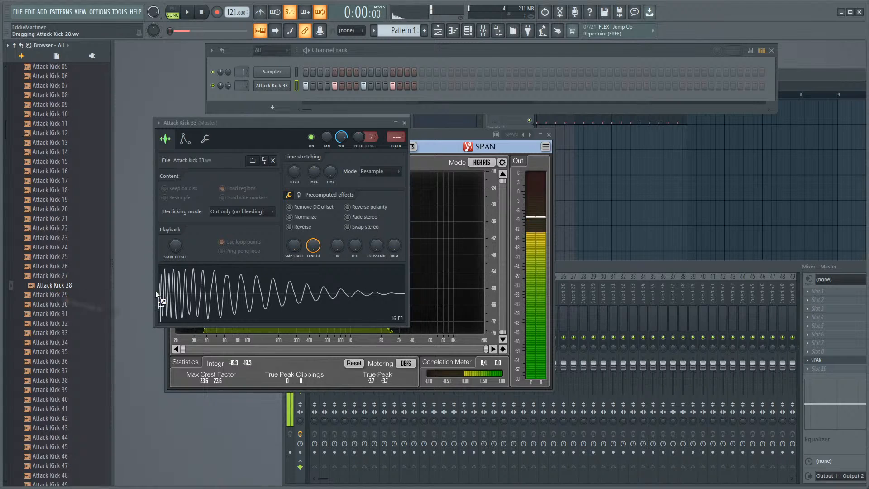
pyautogui.moveTo(155, 291); pyautogui.dragTo(173, 291)
# Step: Play the loop, audition the next Attack Kick samples and load Attack Kick 31 into the kick channel
pyautogui.click(189, 14)
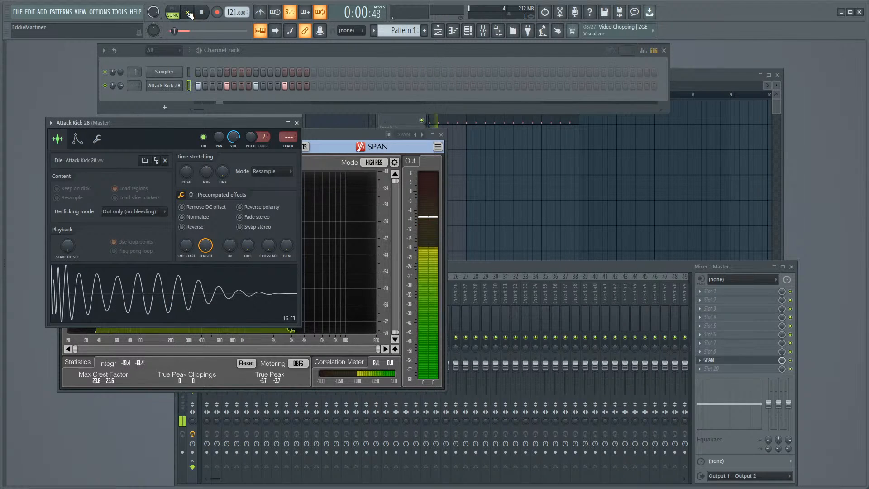
pyautogui.moveTo(3, 346)
pyautogui.click(56, 294)
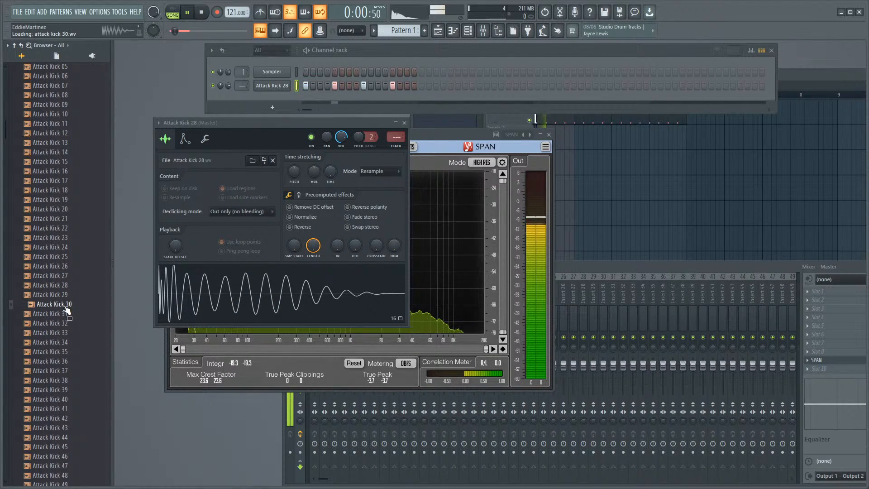
pyautogui.moveTo(66, 321); pyautogui.dragTo(154, 309)
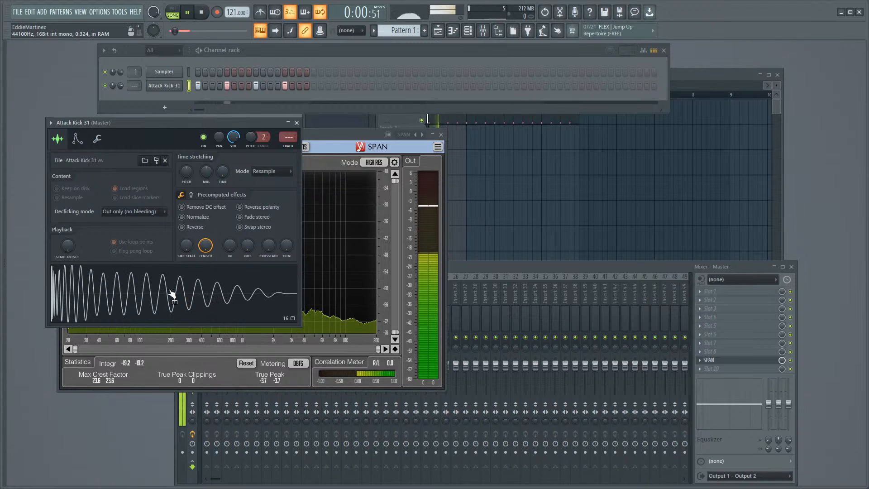
# Step: Audition Attack Kick samples from 36 to 42 over the playing loop
pyautogui.moveTo(36, 328)
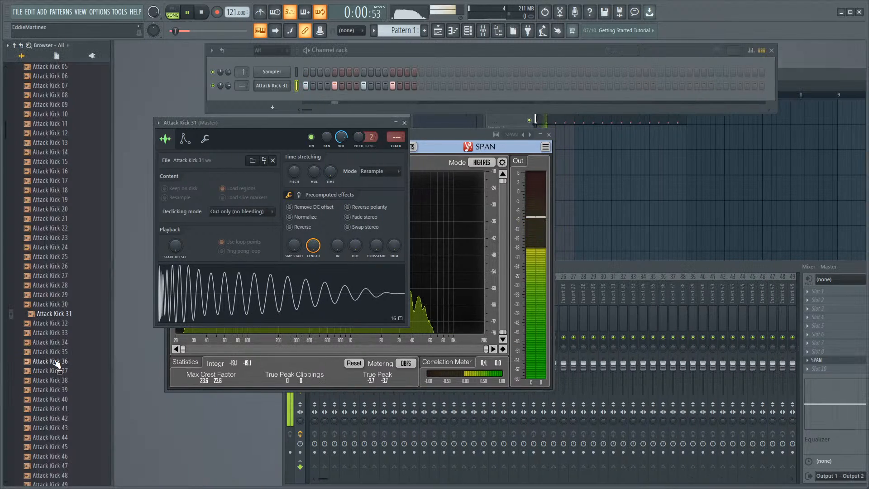
pyautogui.click(53, 361)
pyautogui.click(56, 371)
pyautogui.click(56, 381)
pyautogui.click(56, 399)
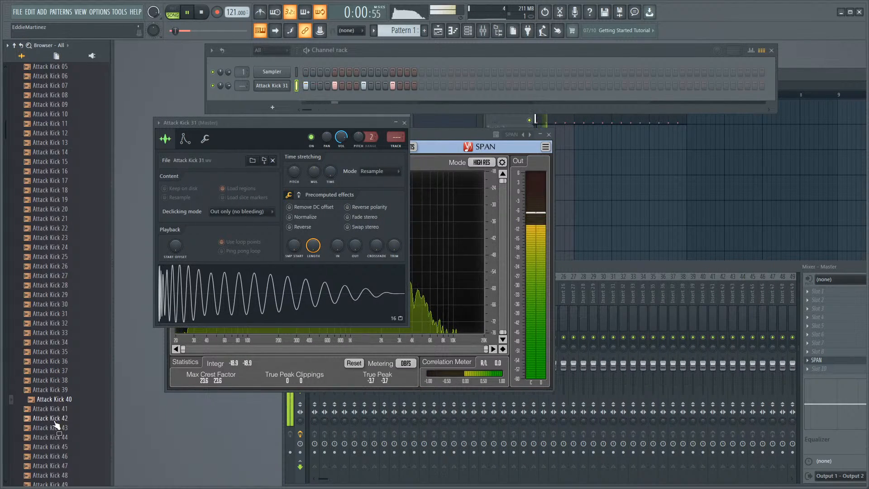
pyautogui.click(55, 418)
# Step: Audition Attack Kick samples from 58 to 62 and load Attack Kick 61 into the kick channel
pyautogui.scroll(-6, 55, 438)
pyautogui.click(58, 399)
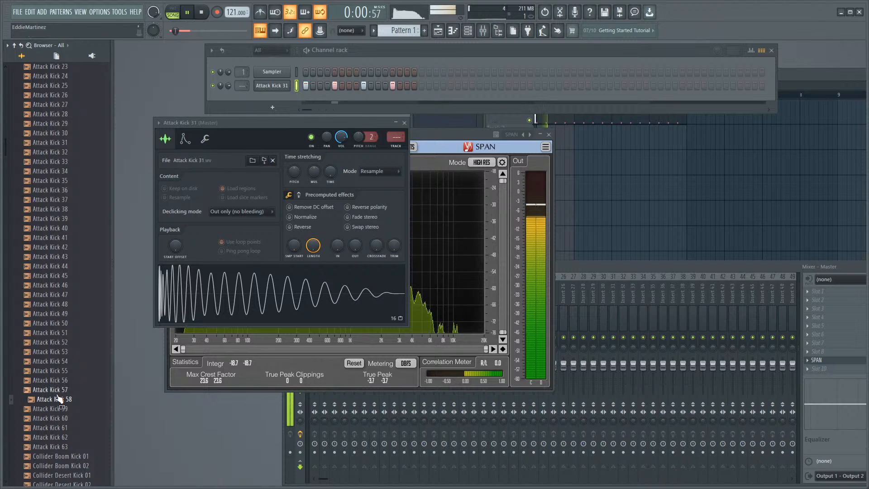
pyautogui.click(59, 428)
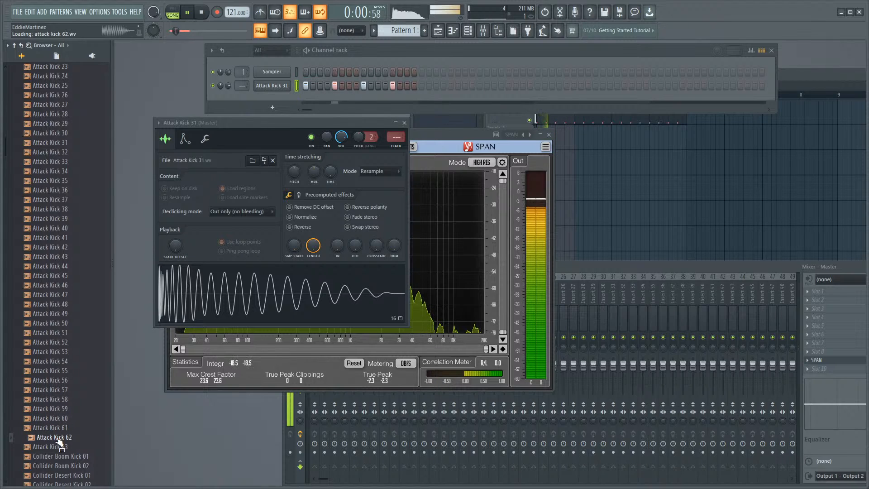
pyautogui.click(59, 419)
pyautogui.click(58, 428)
pyautogui.moveTo(58, 428); pyautogui.dragTo(135, 284)
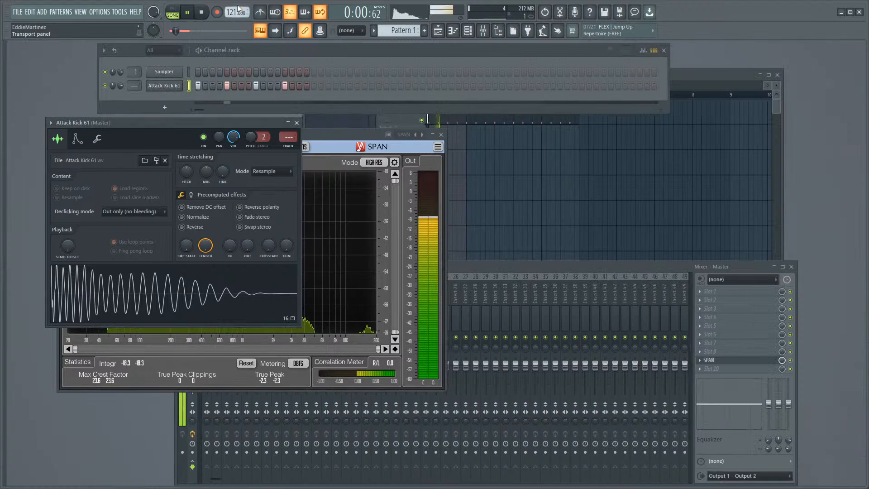
# Step: Audition samples from the Collider Kick and Downstream Kick series with the loop stopped
pyautogui.moveTo(2, 216)
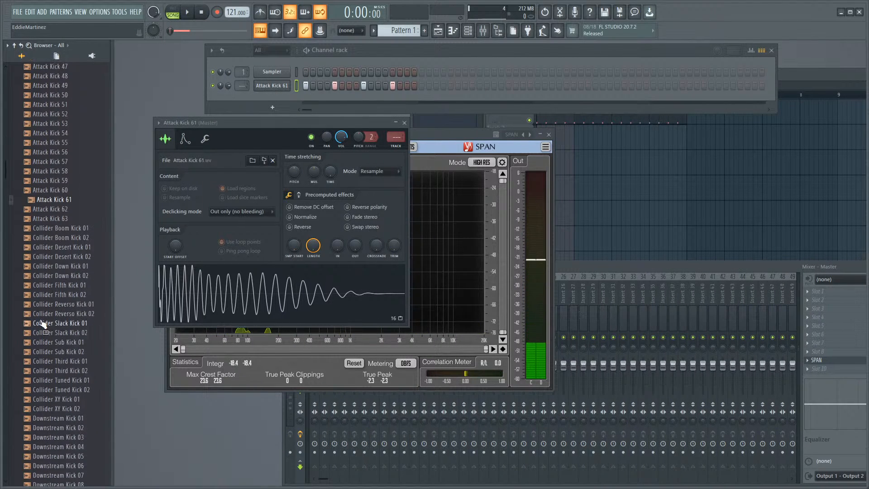
pyautogui.click(63, 313)
pyautogui.scroll(-4, 50, 298)
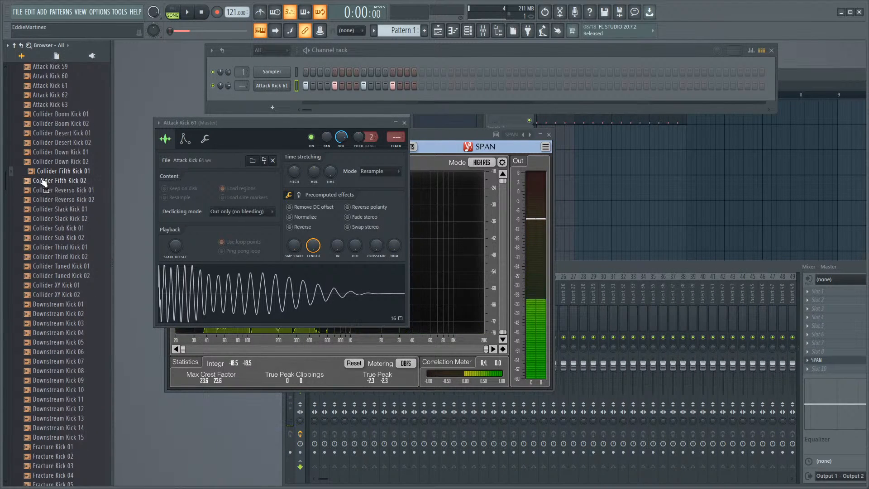
pyautogui.click(59, 342)
pyautogui.scroll(-2, 63, 312)
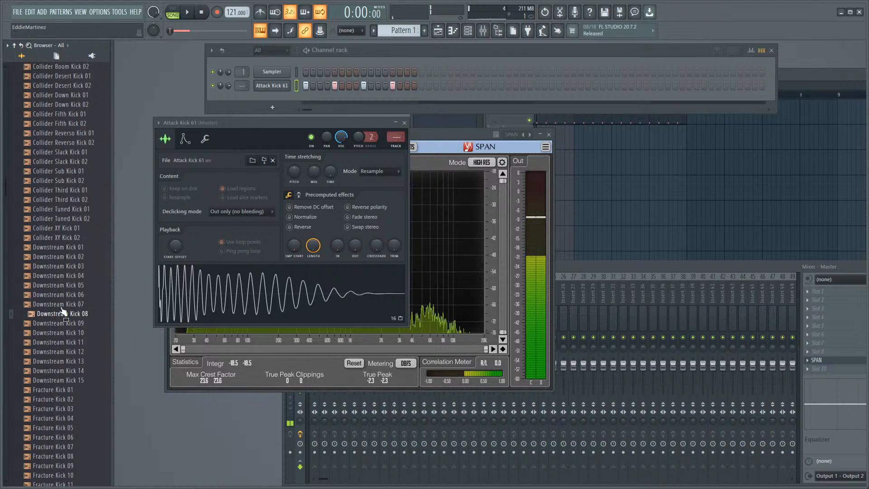
pyautogui.click(63, 304)
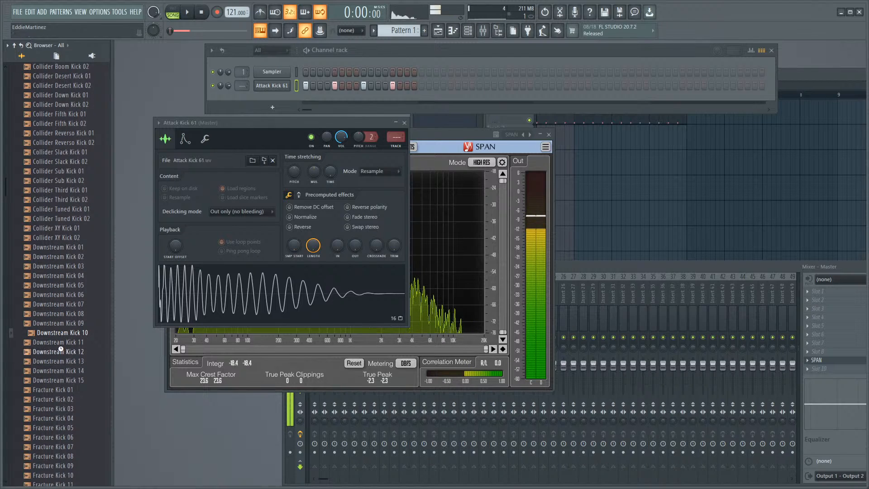
# Step: Audition several Fracture Kick samples and replace the kick channel's sample with Fracture Kick 15
pyautogui.click(63, 389)
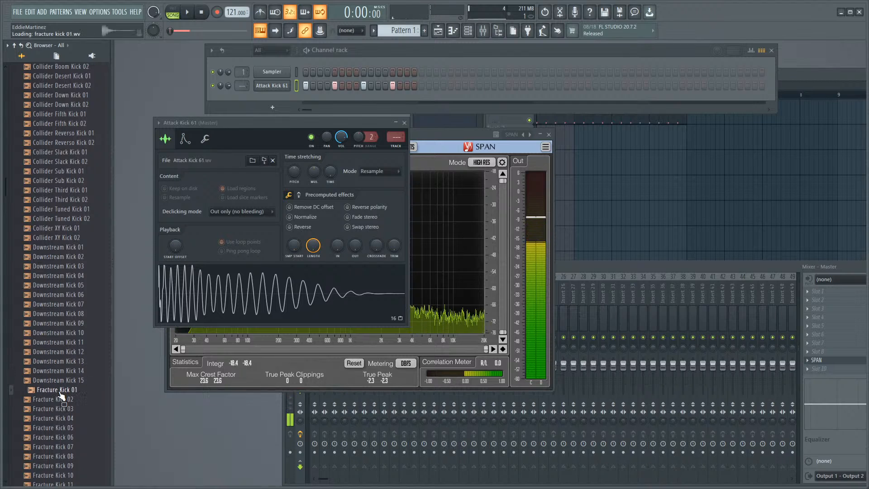
pyautogui.click(64, 408)
pyautogui.scroll(-6, 64, 389)
pyautogui.click(61, 351)
pyautogui.click(59, 351)
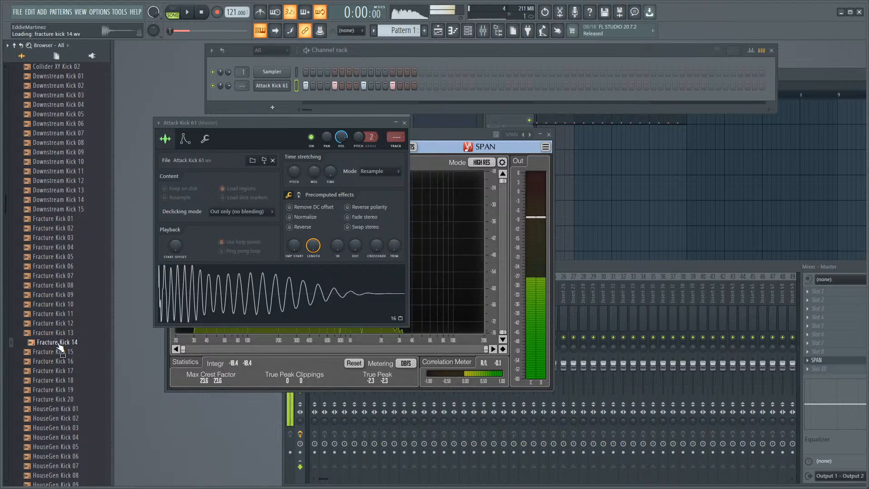
pyautogui.moveTo(62, 355); pyautogui.dragTo(156, 297)
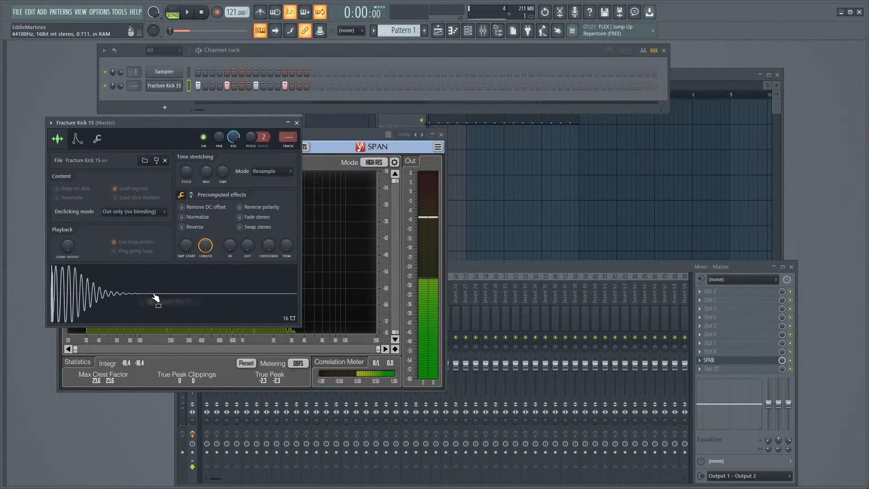
# Step: Start the loop, audition HouseGen Kick 01 to 04 and load HouseGen Kick 04 into the kick channel
pyautogui.click(185, 13)
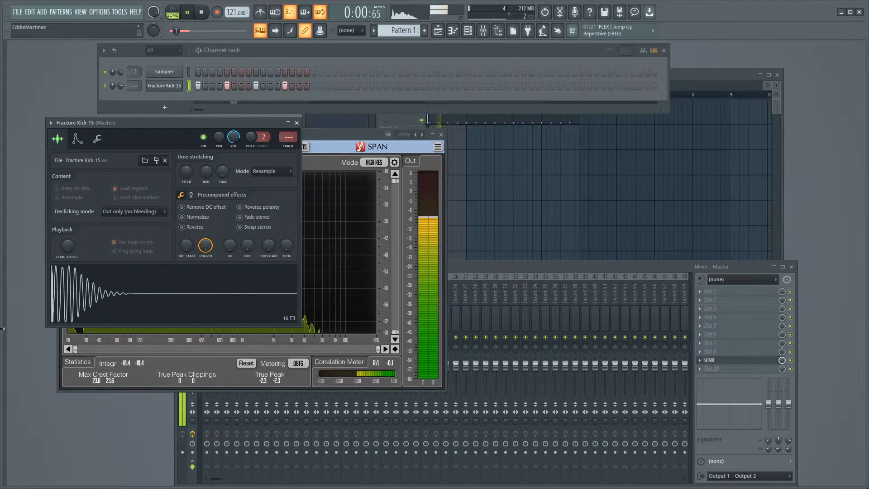
pyautogui.moveTo(2, 329)
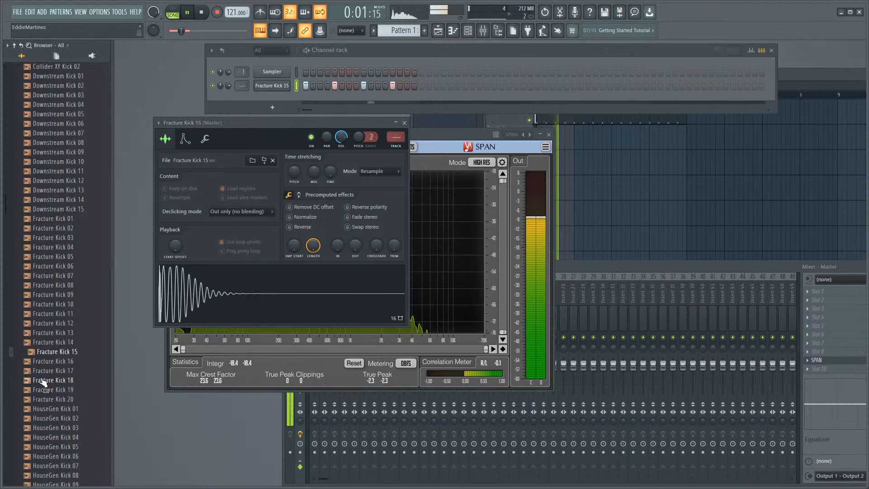
pyautogui.click(52, 410)
pyautogui.click(52, 419)
pyautogui.click(53, 429)
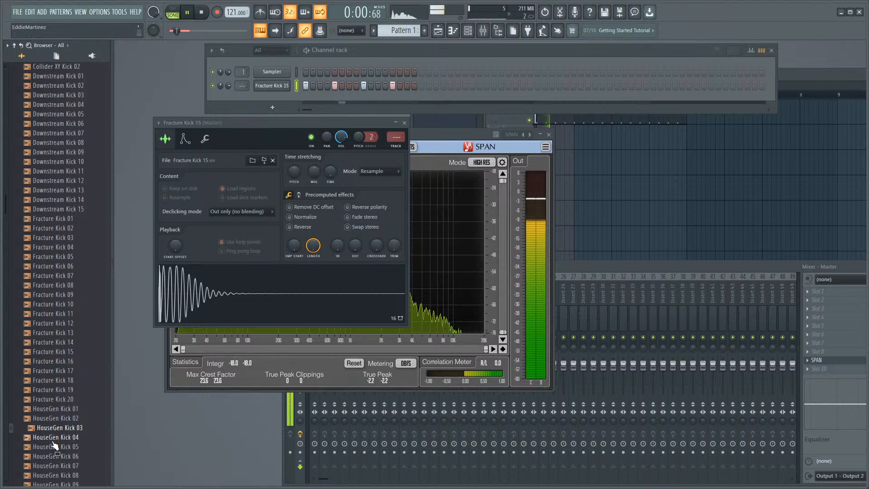
pyautogui.click(54, 439)
pyautogui.middleClick(55, 439)
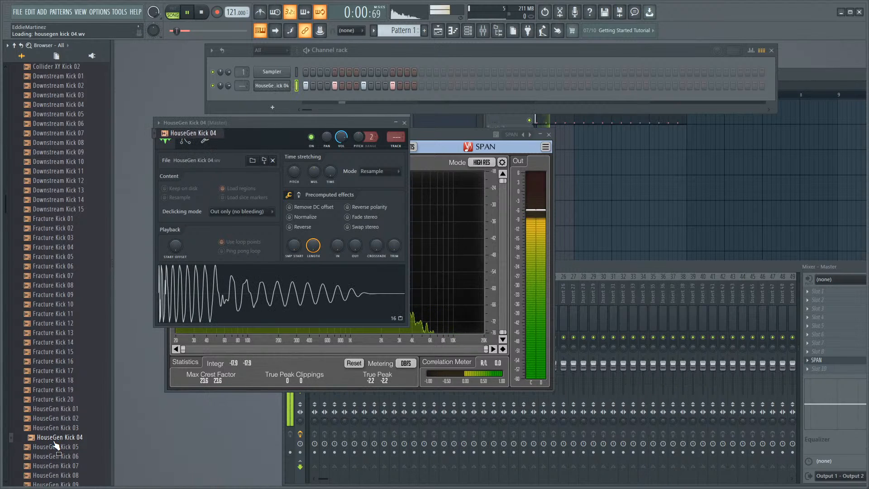
# Step: Try HouseGen Kick 07, 08 and 09 in turn as the kick channel's sample while the loop plays
pyautogui.scroll(-2, 54, 437)
pyautogui.click(52, 408)
pyautogui.middleClick(52, 408)
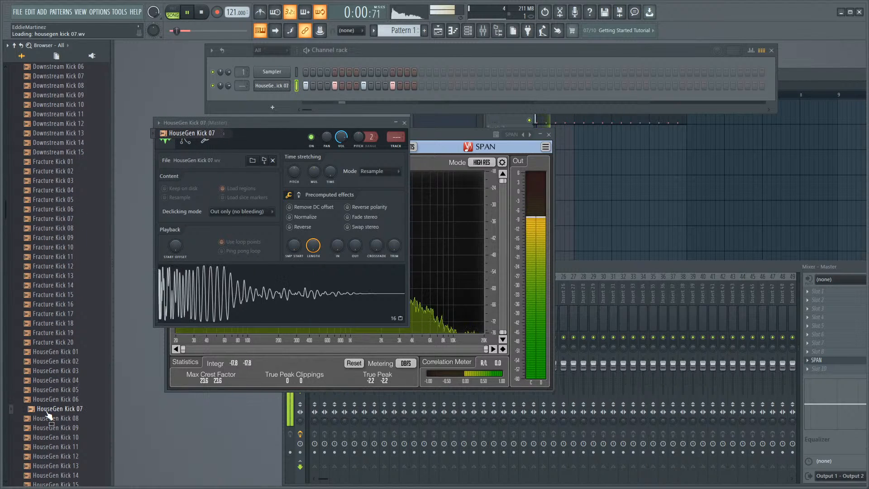
pyautogui.click(49, 418)
pyautogui.middleClick(49, 419)
pyautogui.scroll(-2, 52, 389)
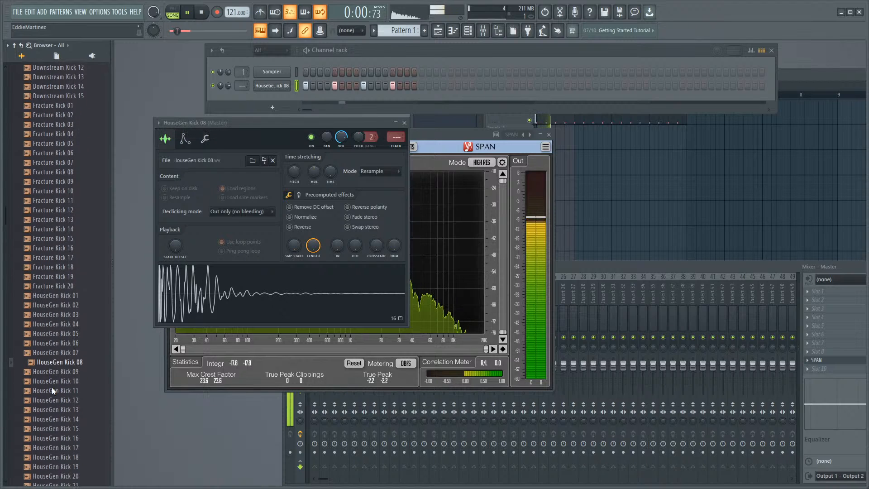
pyautogui.click(55, 371)
pyautogui.middleClick(55, 370)
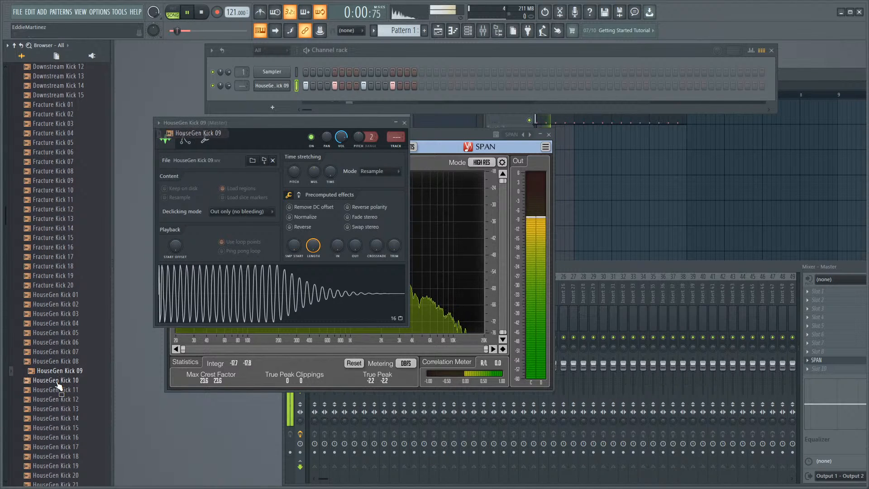
# Step: Load HouseGen Kick 10, 11, 12 and 13 one after another into the kick channel over the playing loop
pyautogui.click(57, 382)
pyautogui.middleClick(58, 382)
pyautogui.click(60, 390)
pyautogui.middleClick(59, 390)
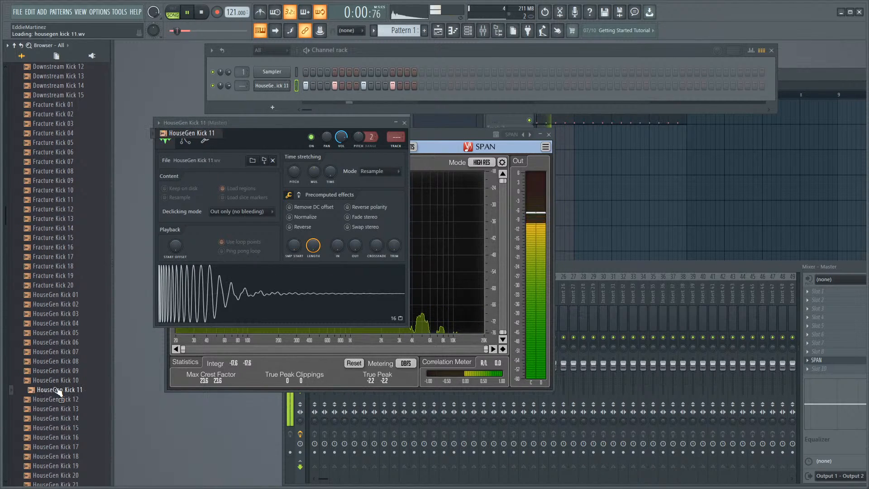
pyautogui.click(60, 400)
pyautogui.middleClick(59, 400)
pyautogui.click(56, 410)
pyautogui.middleClick(56, 410)
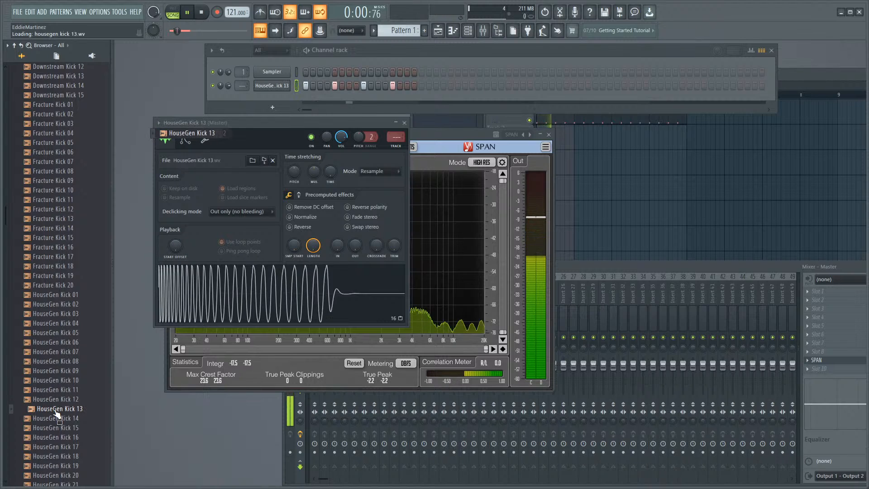
# Step: Compare HouseGen Kick 11 to 17 again in the kick channel and load HouseGen Kick 18
pyautogui.middleClick(51, 391)
pyautogui.middleClick(50, 401)
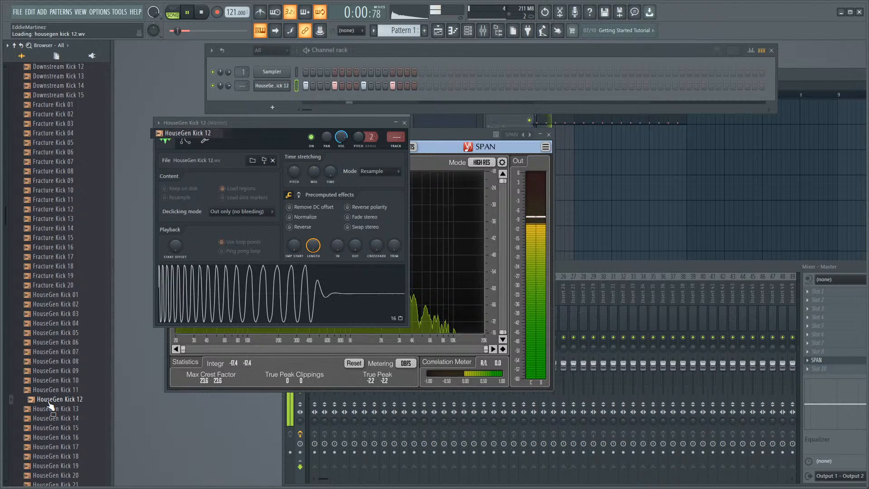
pyautogui.middleClick(51, 407)
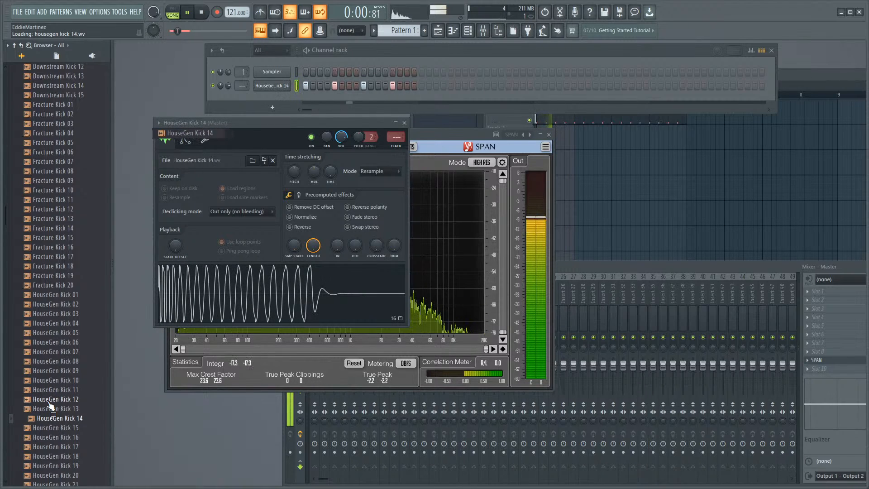
pyautogui.press('Down')
pyautogui.press('Down')
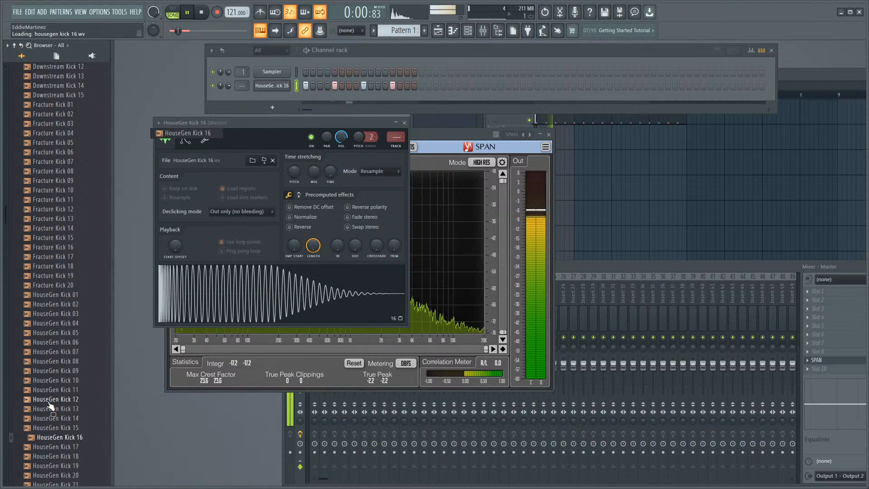
pyautogui.press('Down')
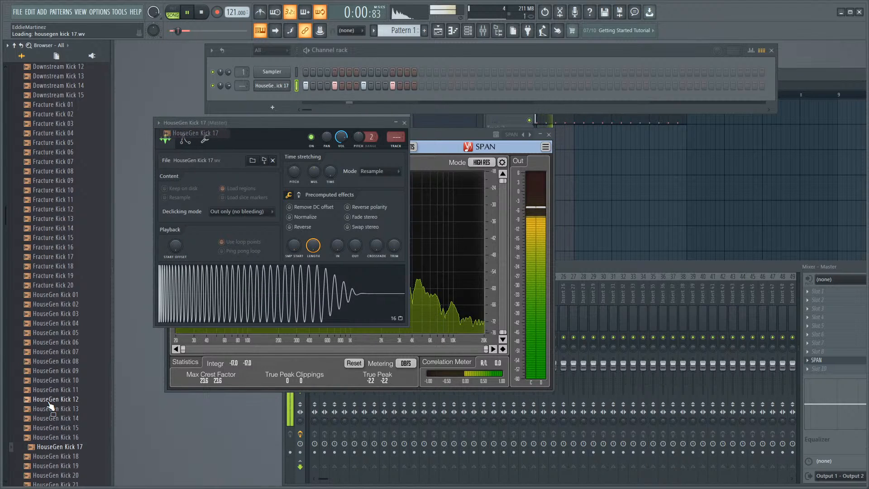
pyautogui.press('Down')
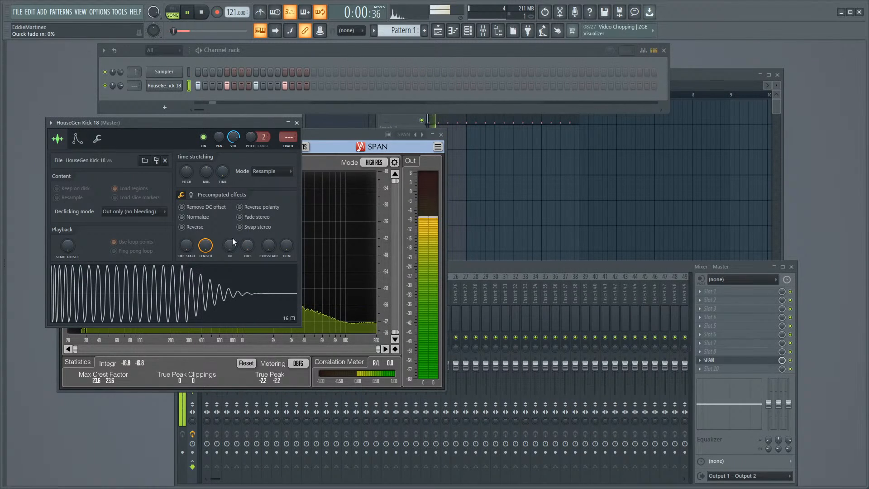
# Step: Set the kick sample's quick fade out to about 53% and replace the sample with HouseGen Kick 21
pyautogui.moveTo(247, 245); pyautogui.dragTo(247, 217)
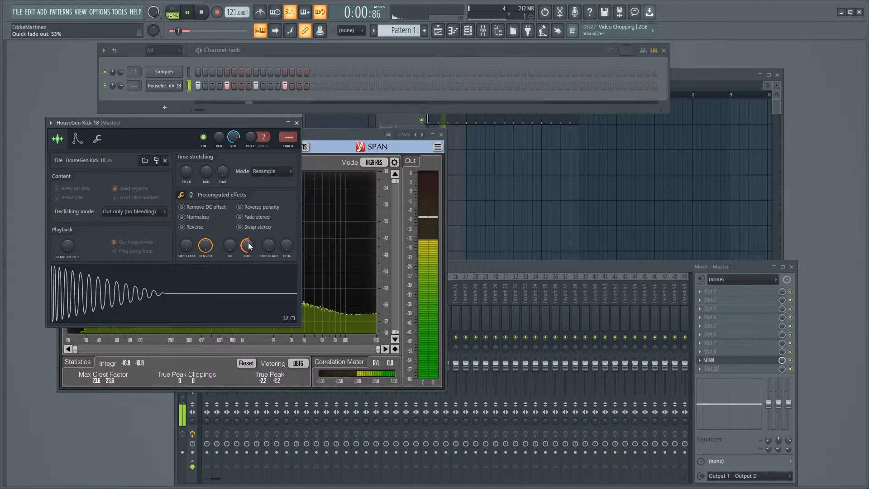
pyautogui.moveTo(16, 411)
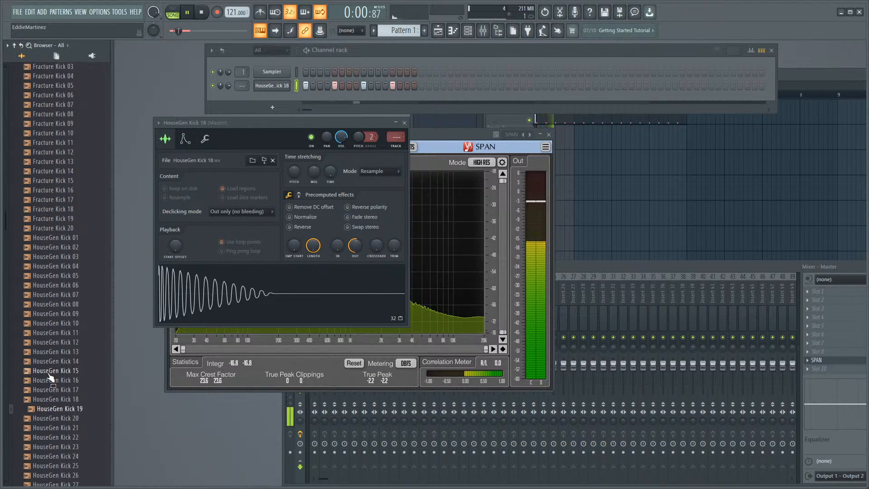
pyautogui.press('Down')
pyautogui.press('Down')
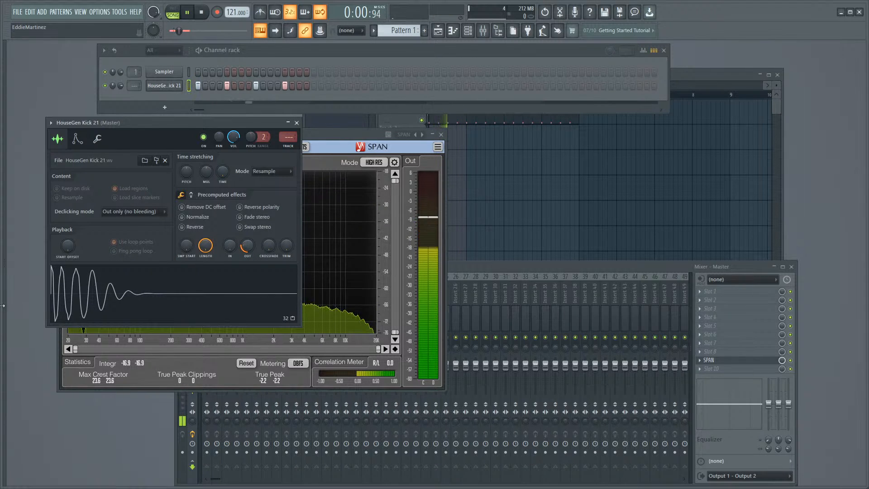
# Step: Move through HouseGen Kick 22 to HouseGen Kick 23, load it into the kick channel and turn its fade out fully down
pyautogui.moveTo(2, 305)
pyautogui.press('Down')
pyautogui.press('Down')
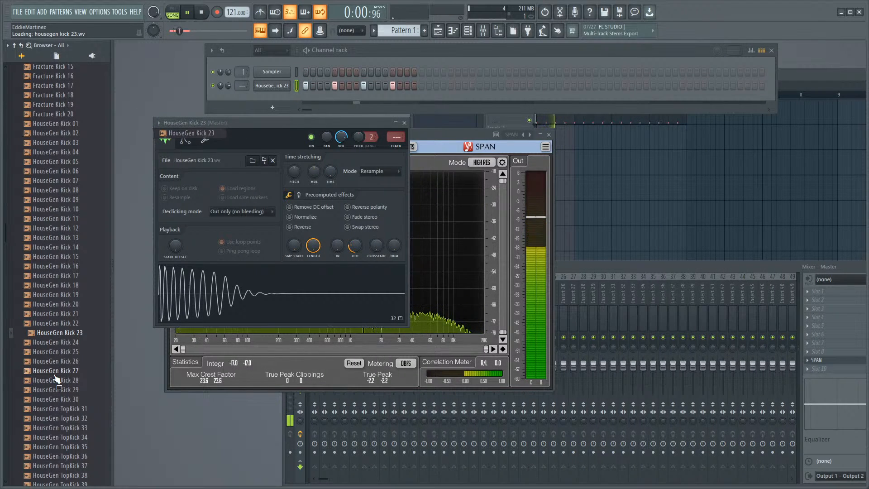
pyautogui.moveTo(247, 247); pyautogui.dragTo(246, 271)
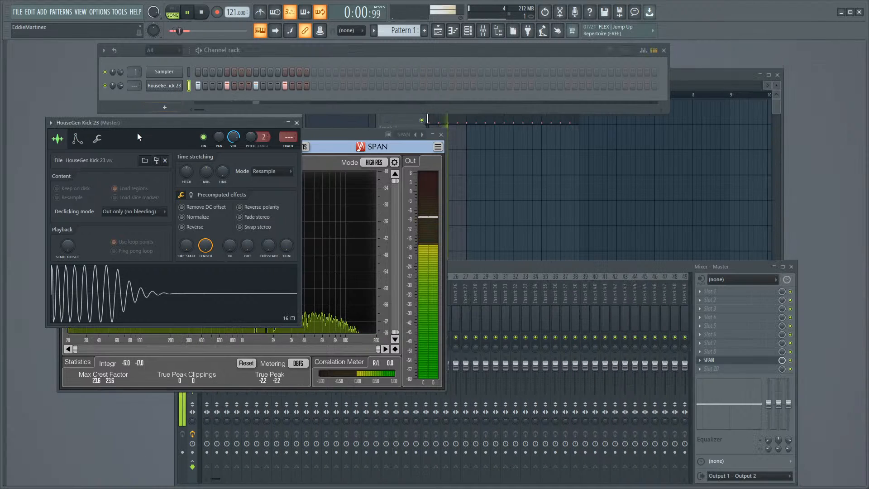
# Step: Lower the kick channel's Mod X filter frequency to about 73% and check the kick's low-end peak in SPAN
pyautogui.click(78, 139)
pyautogui.click(96, 138)
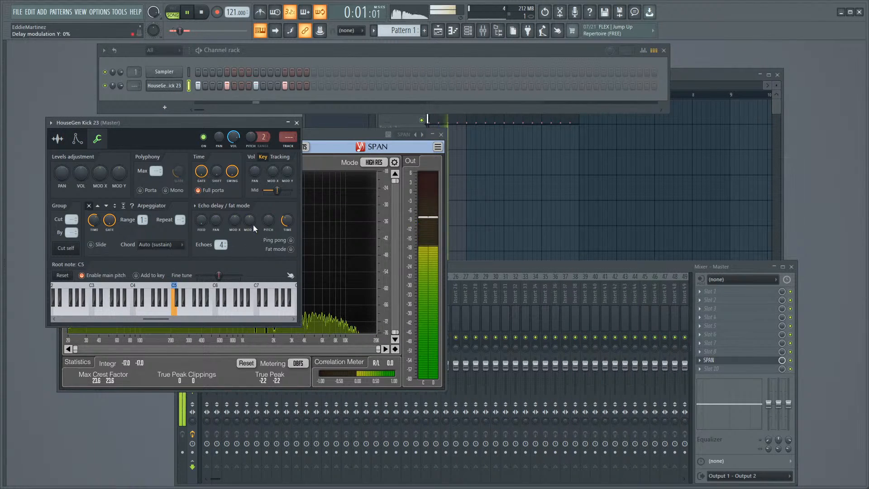
pyautogui.click(77, 139)
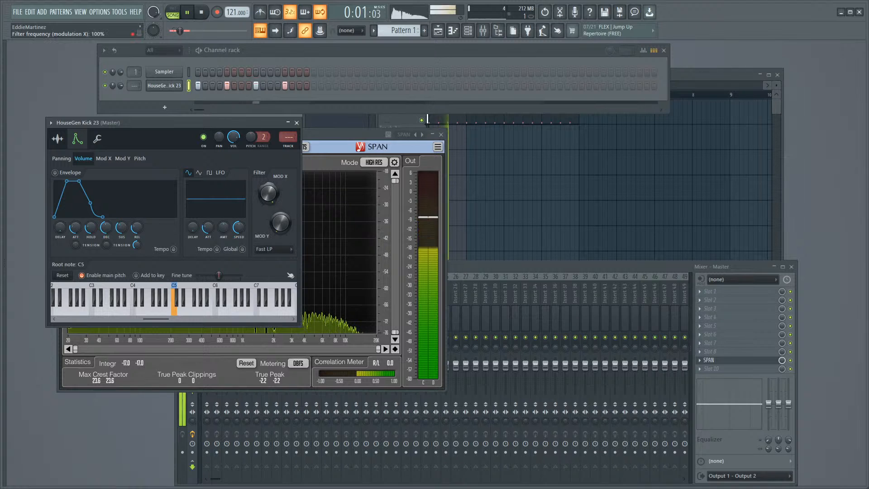
pyautogui.moveTo(268, 193); pyautogui.dragTo(269, 215)
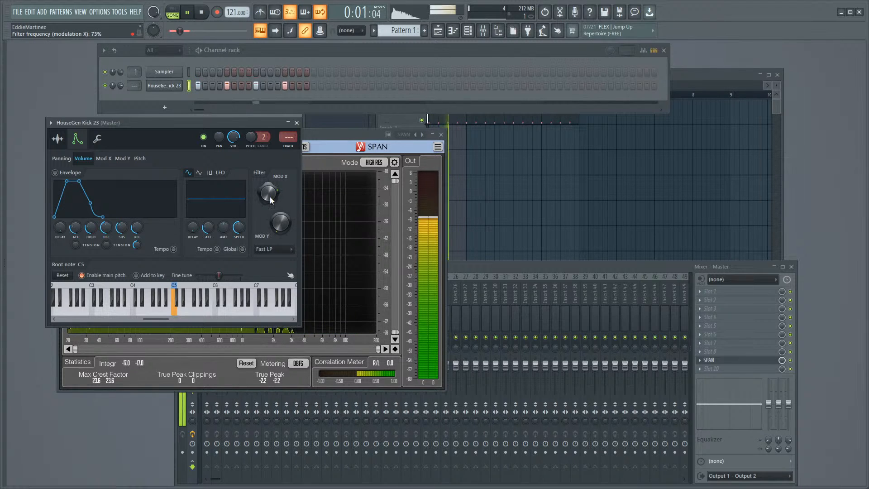
pyautogui.click(296, 123)
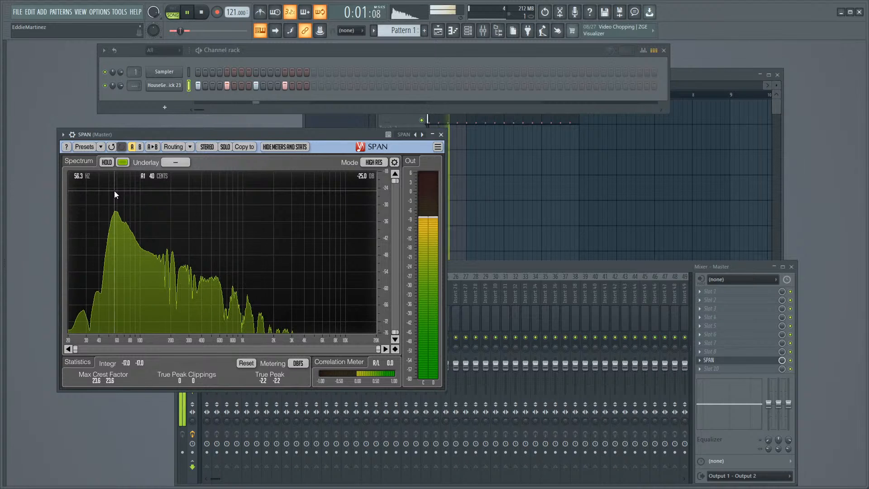
pyautogui.click(382, 161)
pyautogui.click(376, 159)
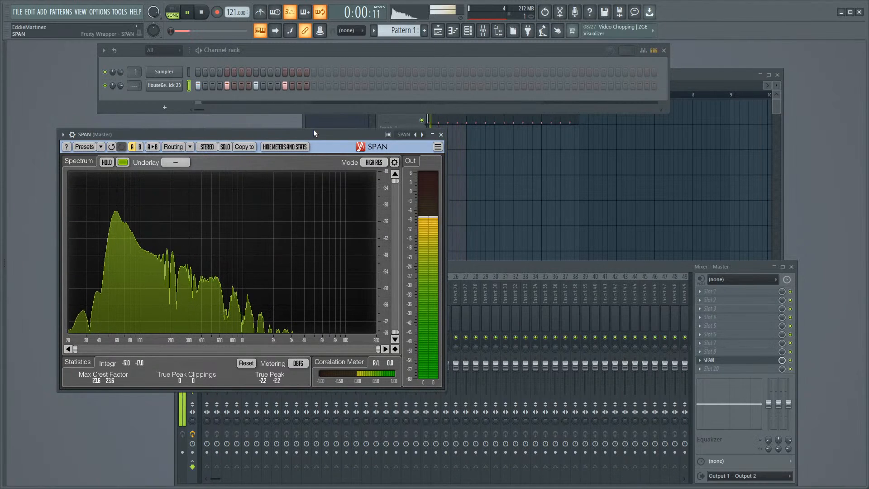
# Step: Try raising the kick sample's time-stretching pitch, check the shifted peak in SPAN, and reset the pitch
pyautogui.click(148, 85)
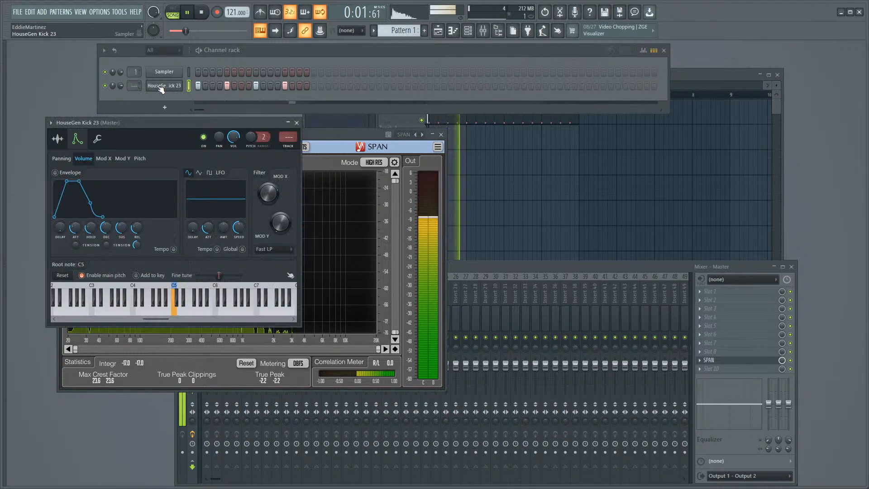
pyautogui.click(54, 141)
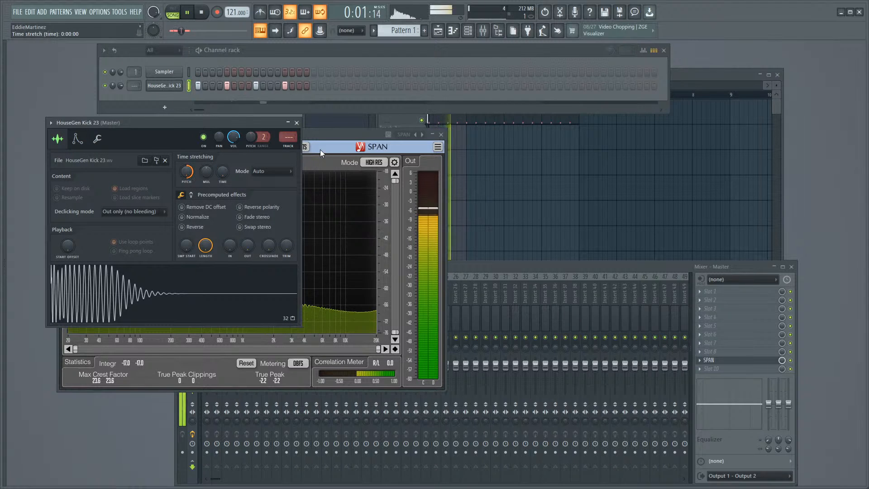
pyautogui.moveTo(329, 135); pyautogui.dragTo(361, 141)
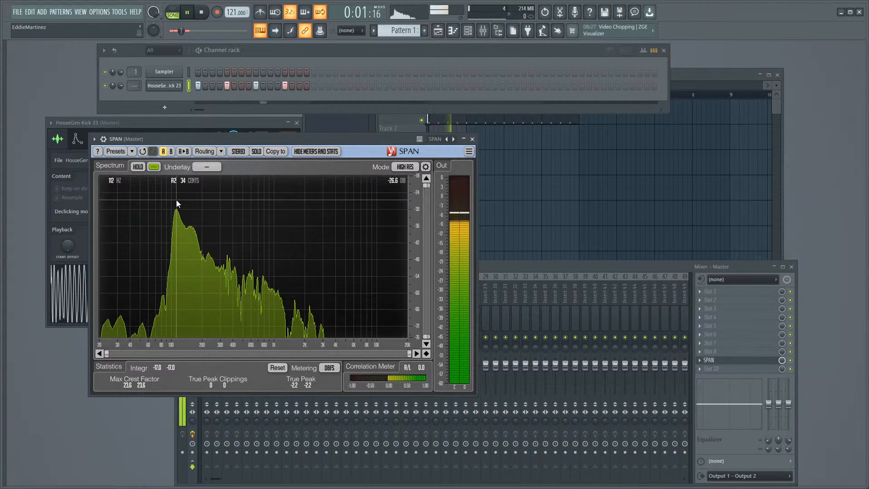
pyautogui.click(220, 127)
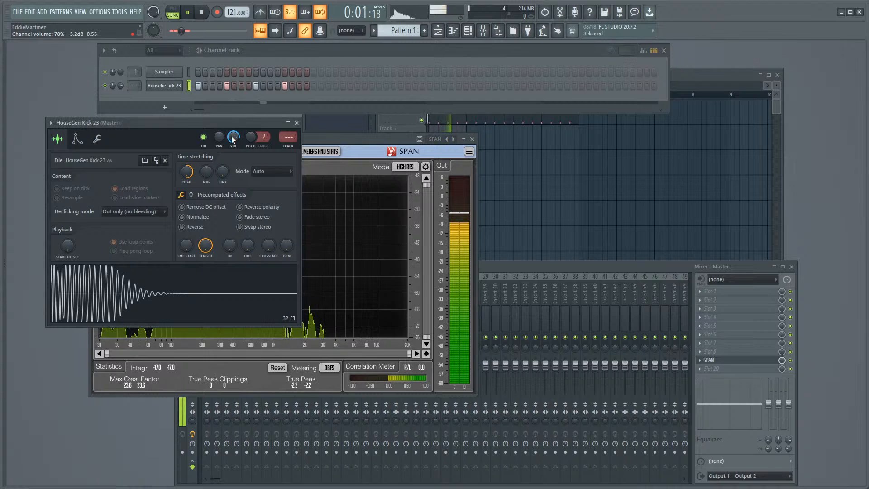
pyautogui.rightClick(188, 175)
pyautogui.click(200, 179)
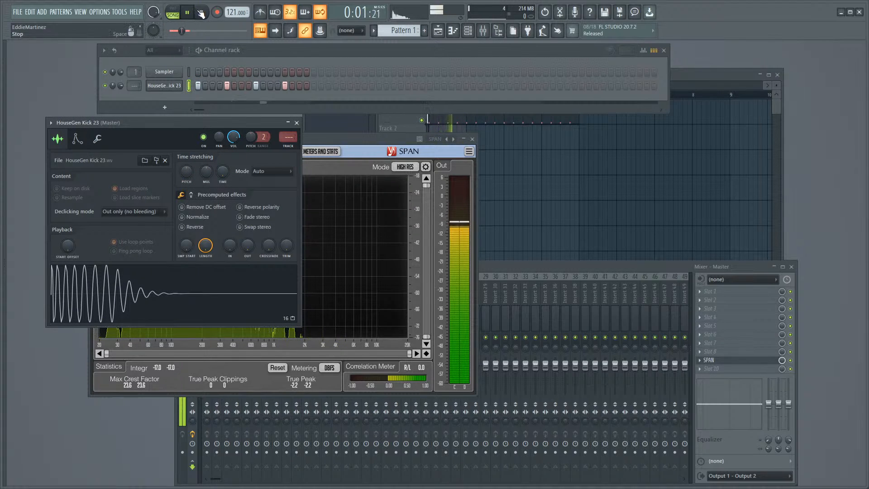
# Step: Close the kick channel's settings and the SPAN window, and look through the kick samples around HouseGen Kick 23
pyautogui.click(297, 123)
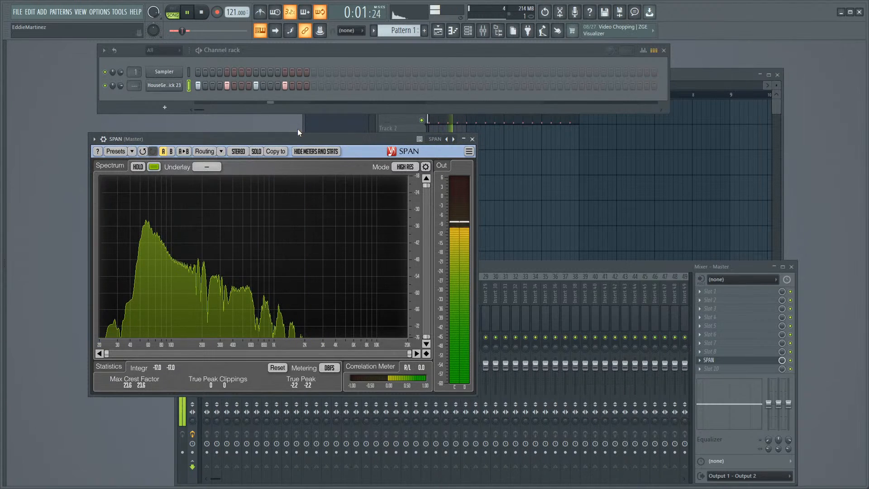
pyautogui.click(472, 140)
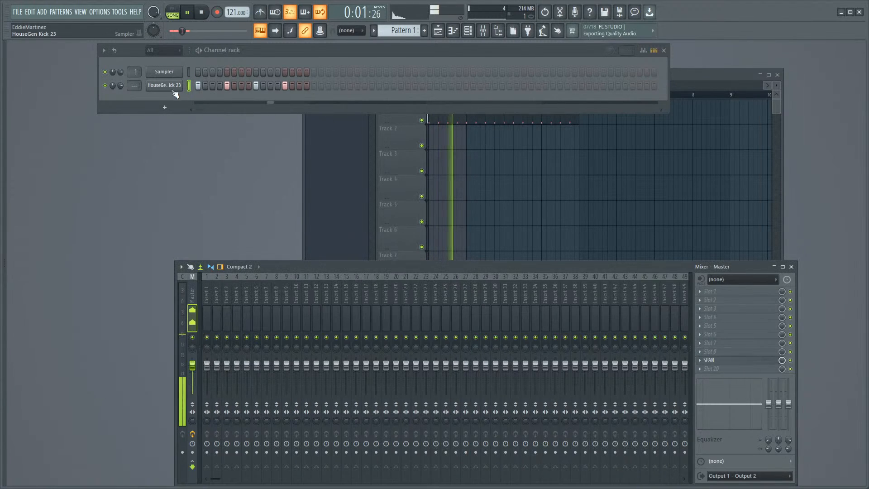
pyautogui.click(13, 103)
pyautogui.moveTo(72, 286); pyautogui.dragTo(72, 288)
pyautogui.scroll(-3, 74, 291)
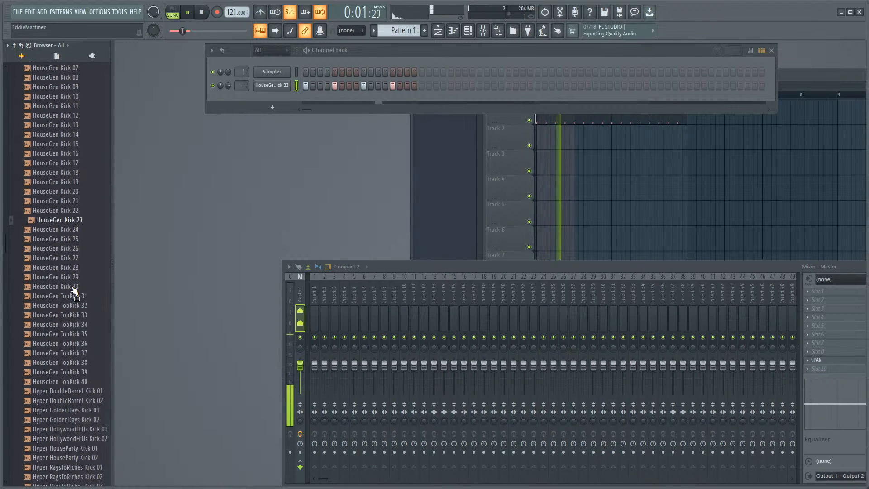
pyautogui.scroll(3, 81, 277)
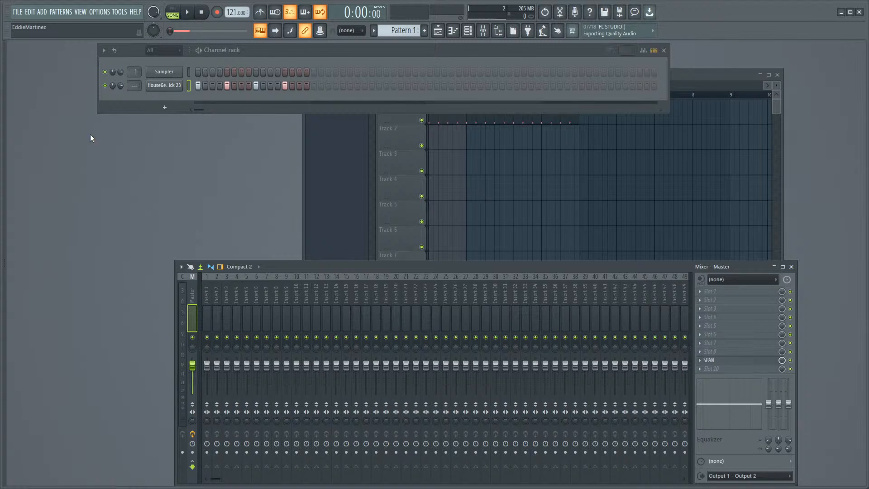
# Step: Add Attack Hat 11 from the Hi Hats folder of Drums (ModeAudio) as a new channel while the loop plays
pyautogui.hotkey('alt', 'F8')
pyautogui.scroll(15, 54, 226)
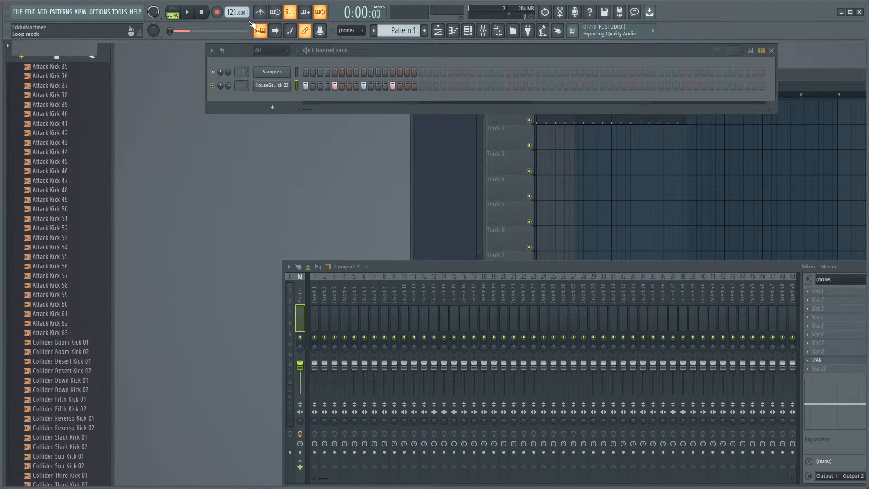
pyautogui.hotkey('alt', 'F8')
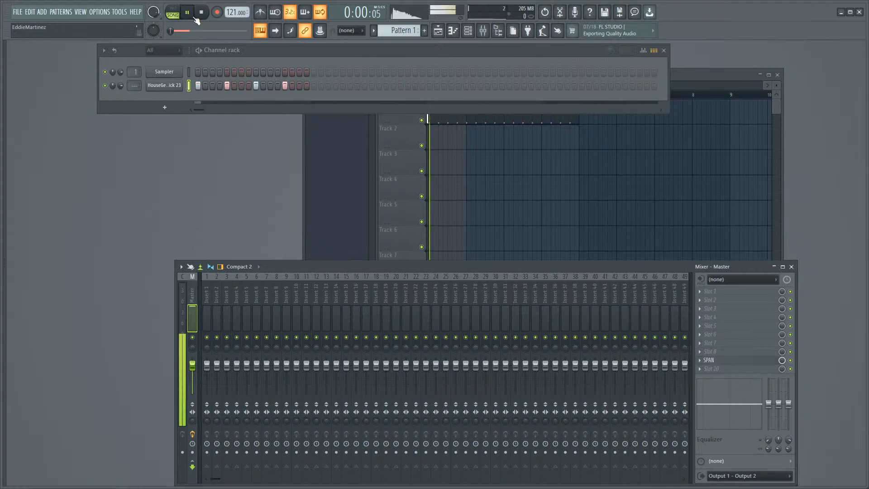
pyautogui.hotkey('alt', 'F8')
pyautogui.scroll(10, 41, 244)
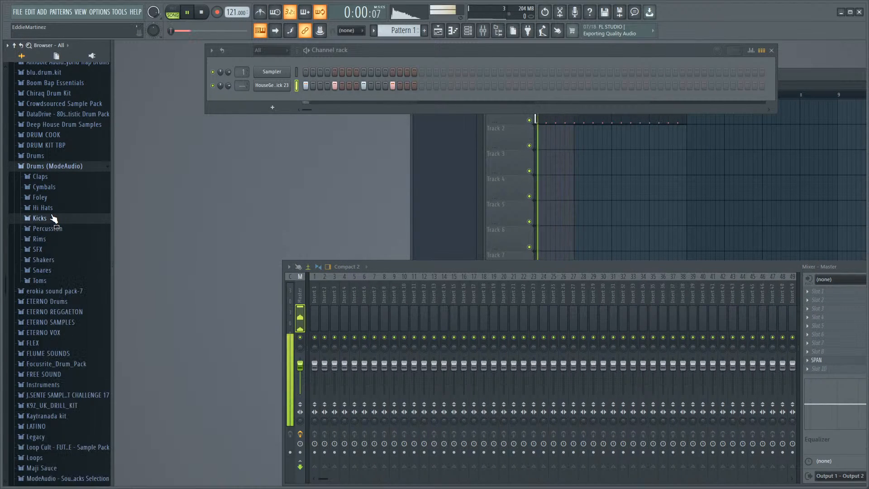
pyautogui.click(45, 207)
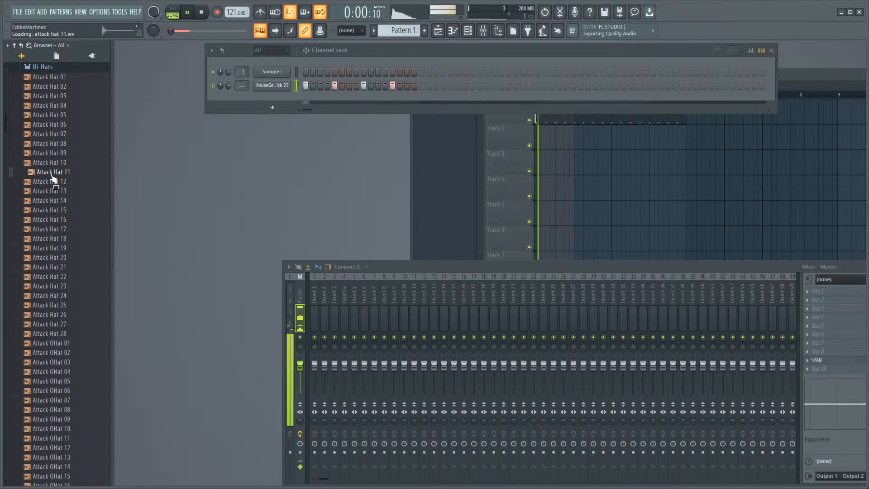
pyautogui.moveTo(53, 172); pyautogui.dragTo(173, 96)
# Step: Try different first positions for Attack Hat 11 and place its hits on steps 2, 7 and 10
pyautogui.click(219, 99)
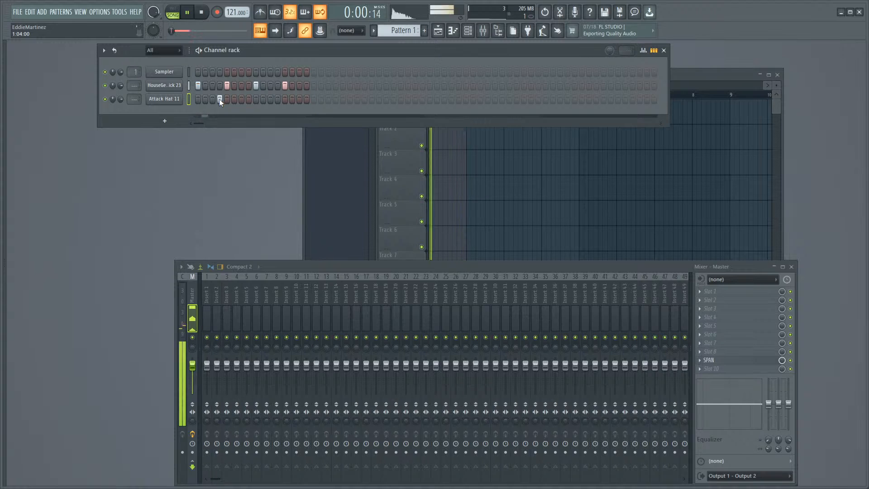
pyautogui.click(219, 99)
pyautogui.click(213, 98)
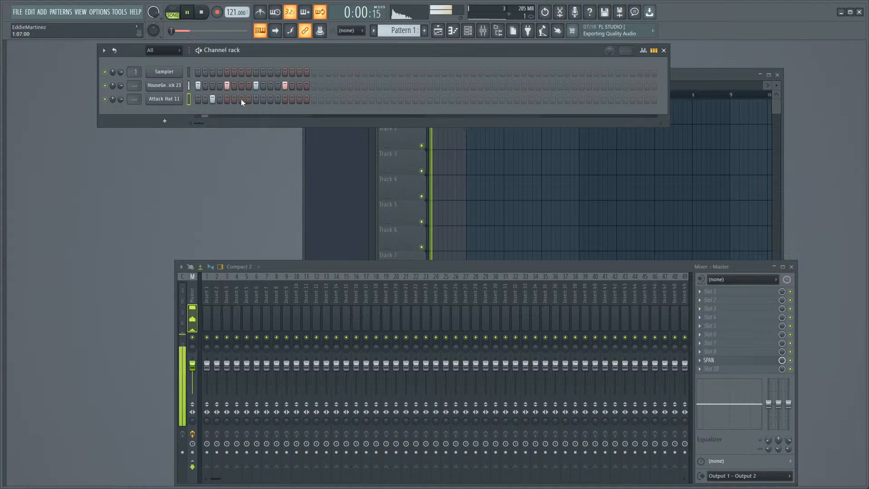
pyautogui.click(213, 99)
pyautogui.click(205, 97)
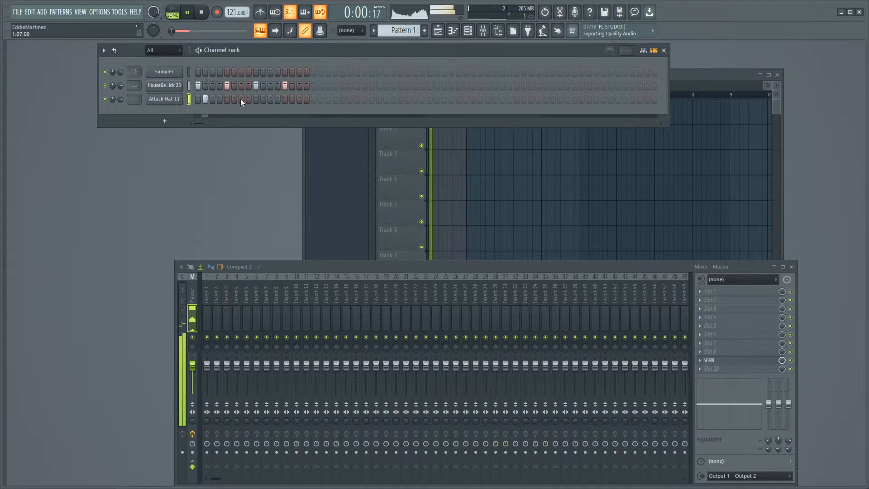
pyautogui.click(240, 99)
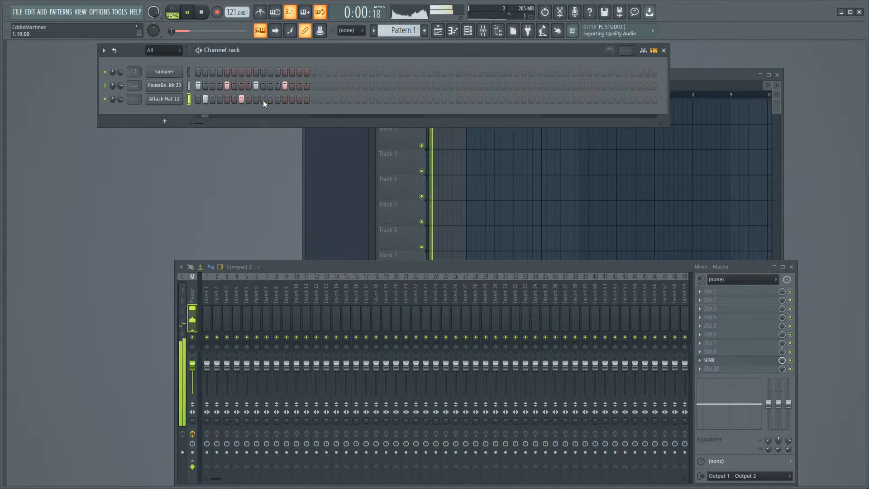
pyautogui.click(263, 99)
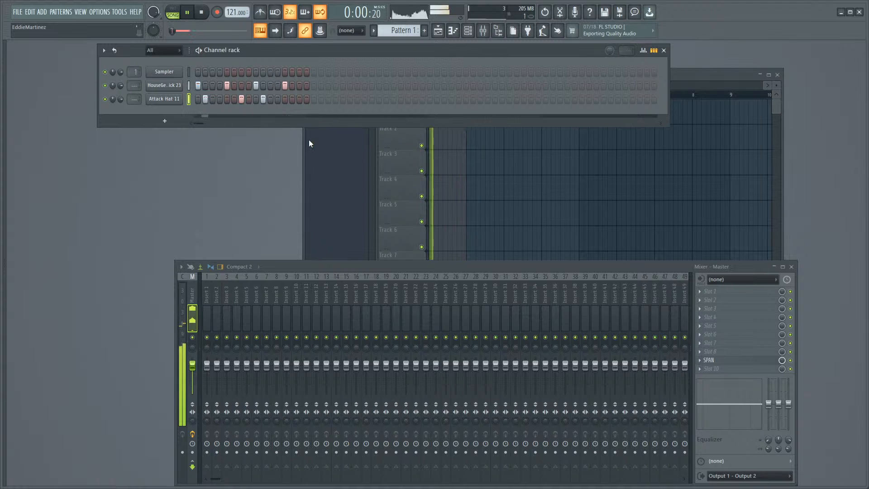
# Step: Give Attack Hat 11 a stereo delay of about 38% right, set its stretch mode to Auto, and show its volume envelope
pyautogui.click(165, 100)
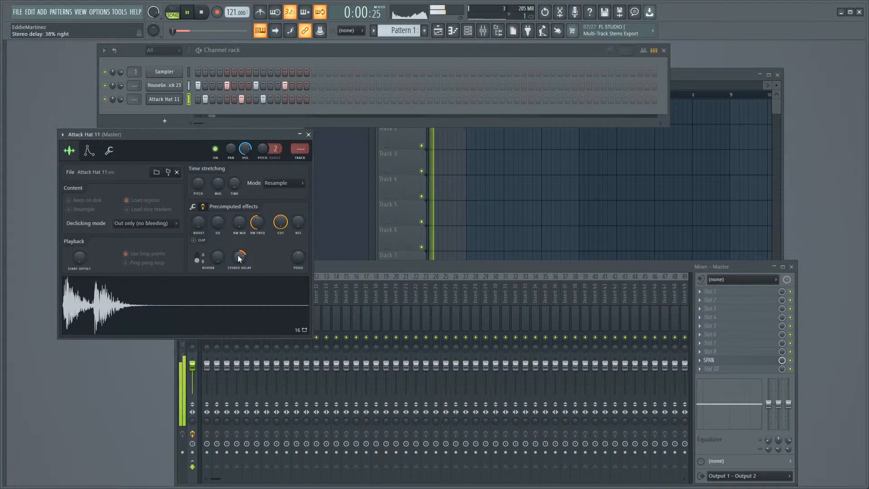
pyautogui.click(202, 189)
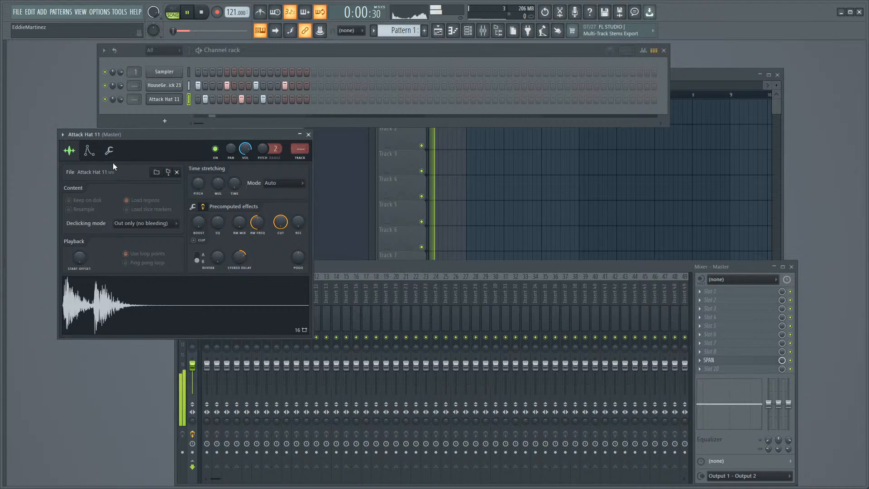
pyautogui.click(89, 152)
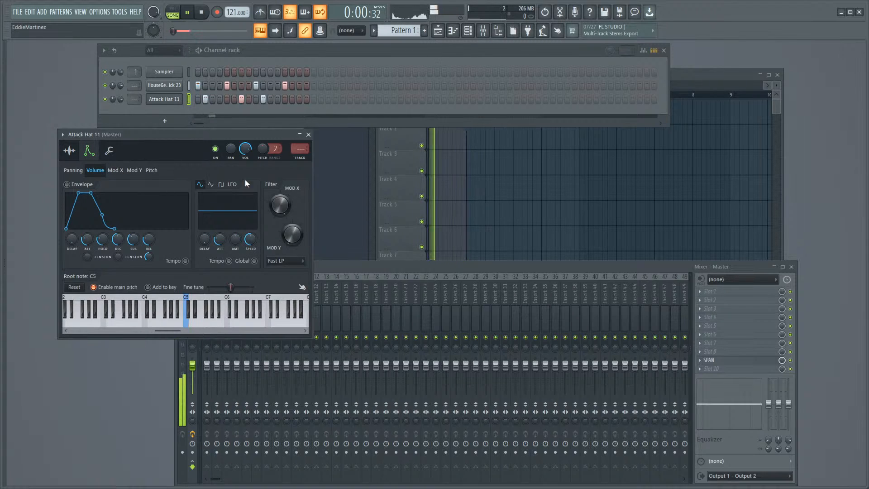
# Step: Add Attack Hat 12 as a new channel and fill all 16 of its steps
pyautogui.moveTo(45, 212)
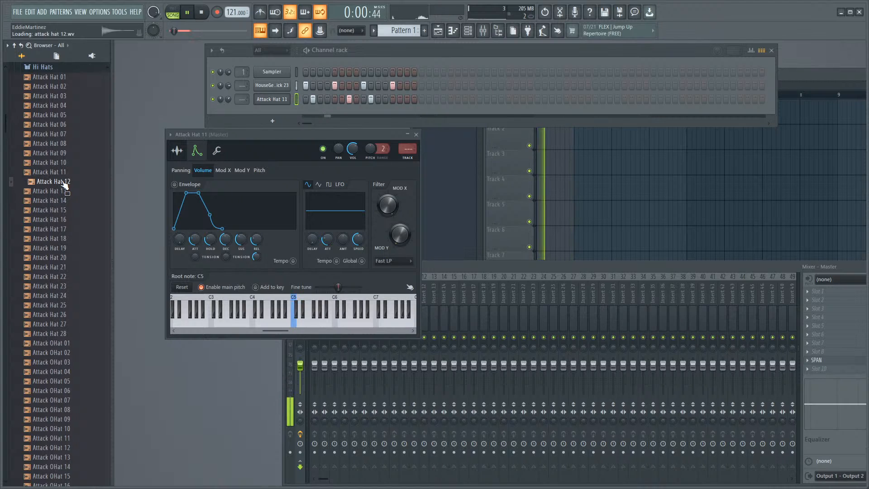
pyautogui.moveTo(64, 183); pyautogui.dragTo(173, 116)
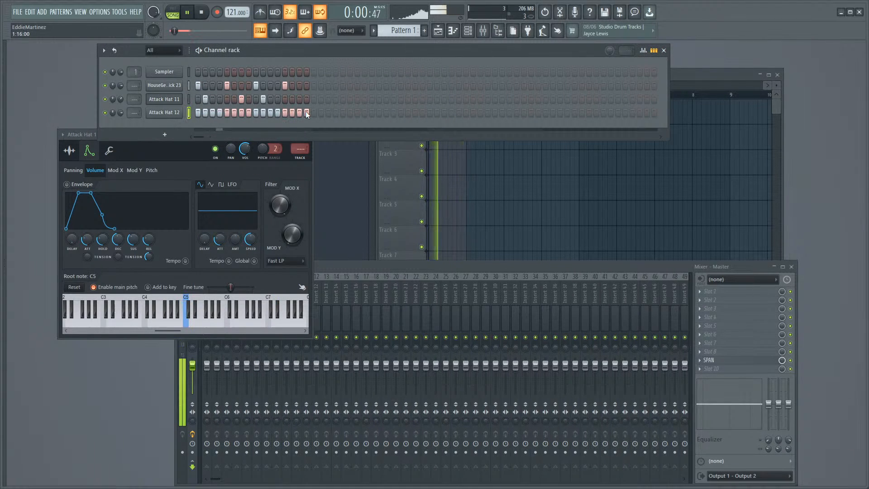
# Step: Enable Attack Hat 12's volume envelope with 15% attack and with hold, decay, sustain and release at zero
pyautogui.click(180, 113)
pyautogui.click(100, 163)
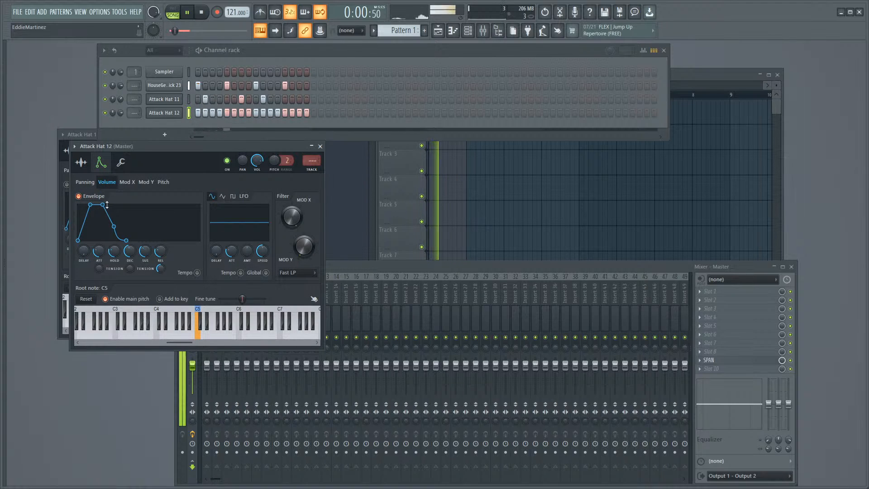
pyautogui.moveTo(101, 254); pyautogui.dragTo(102, 230)
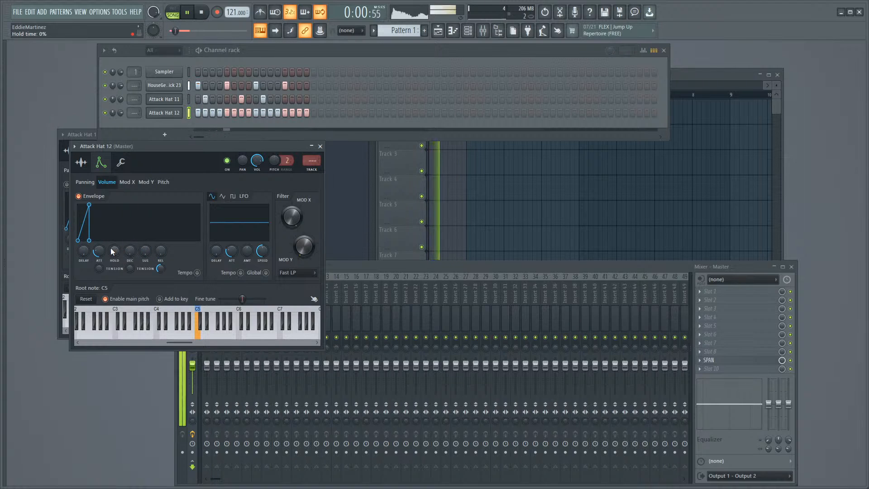
pyautogui.moveTo(102, 250); pyautogui.dragTo(101, 256)
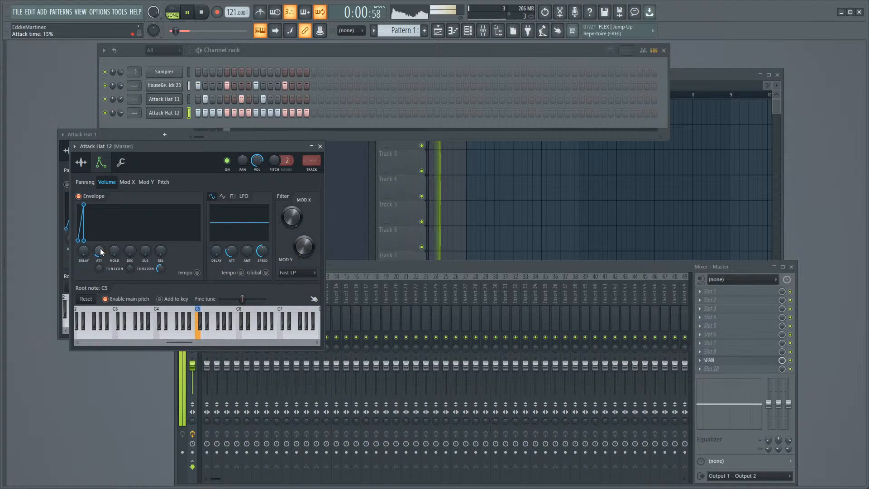
# Step: Toggle the Cut itself option for Attack Hat 12 and turn its sample's fade out fully up
pyautogui.rightClick(161, 113)
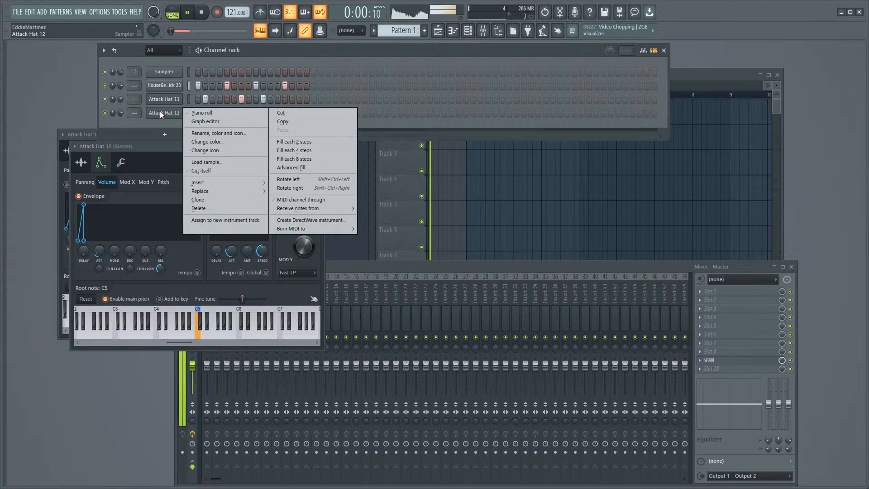
pyautogui.click(205, 170)
pyautogui.click(83, 166)
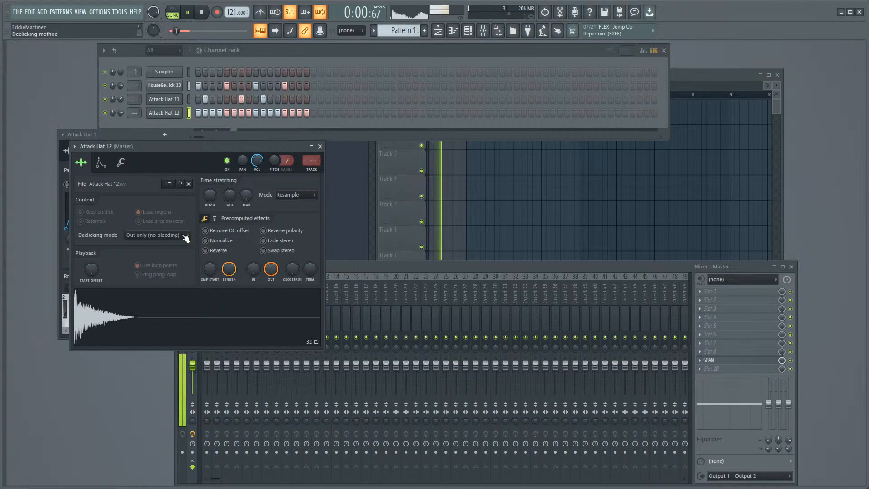
# Step: Set the attack of Attack Hat 12's volume envelope to 13%
pyautogui.click(101, 163)
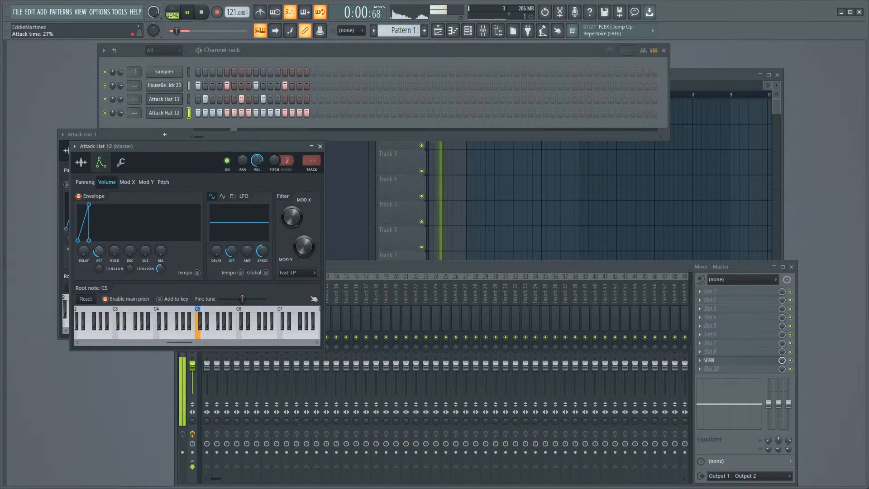
pyautogui.scroll(-3, 96, 252)
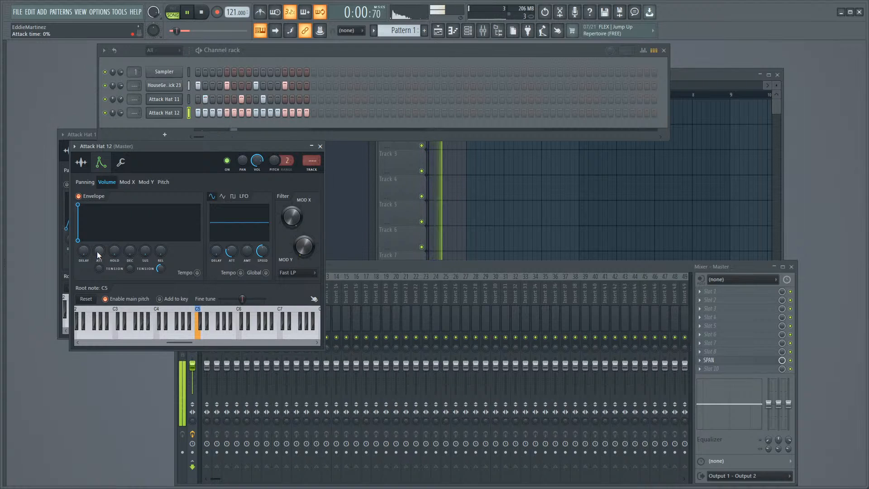
pyautogui.scroll(3, 100, 251)
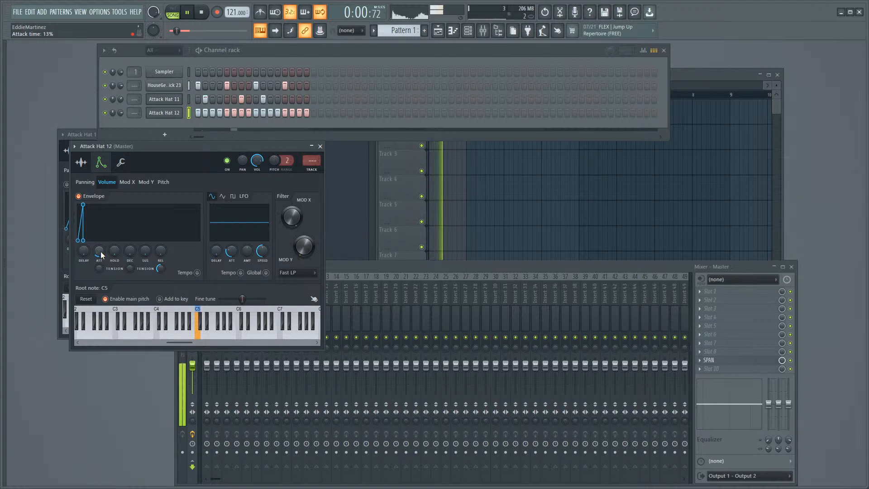
# Step: Vary Attack Hat 12's note velocities in the piano roll by lowering those on steps 1, 3, 4, 6, 10, 12 and 15 by different amounts
pyautogui.rightClick(177, 110)
pyautogui.click(195, 114)
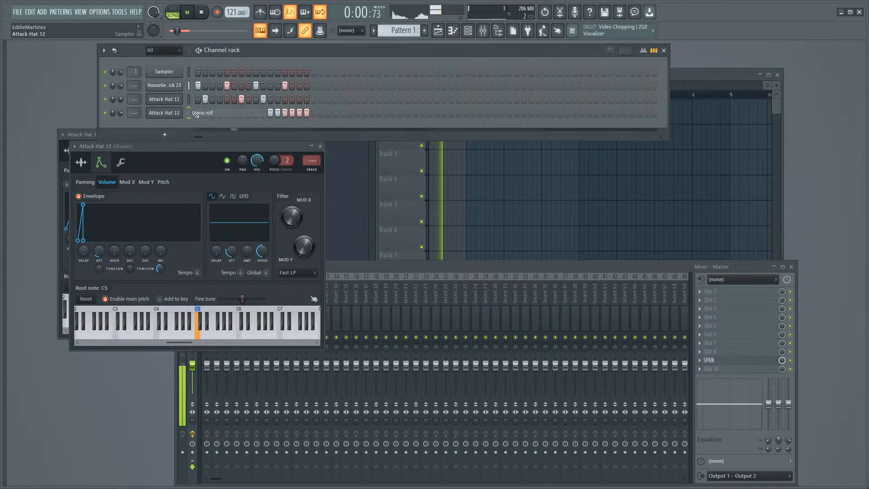
pyautogui.moveTo(660, 91); pyautogui.dragTo(460, 120)
pyautogui.click(273, 390)
pyautogui.click(350, 404)
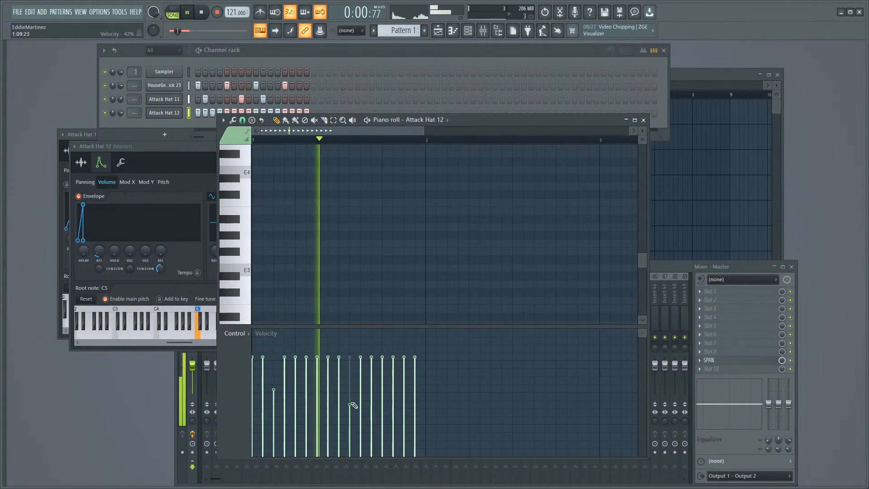
pyautogui.click(371, 381)
pyautogui.click(306, 398)
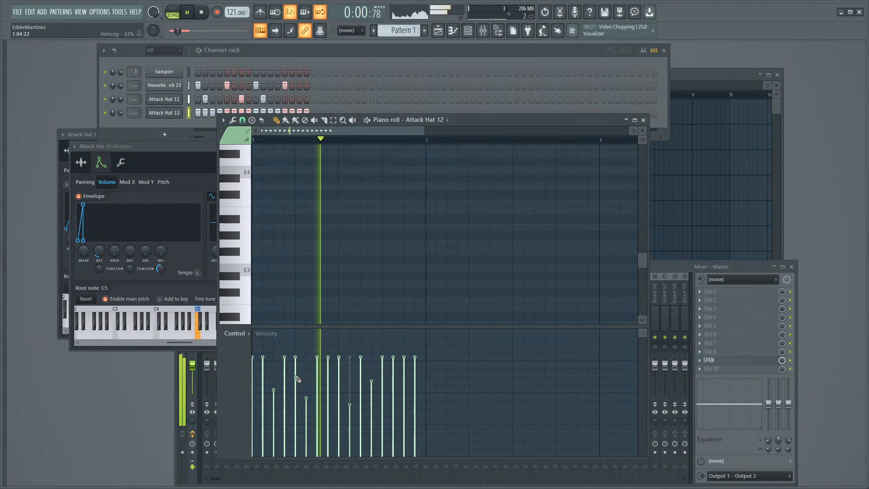
pyautogui.click(285, 369)
pyautogui.click(256, 389)
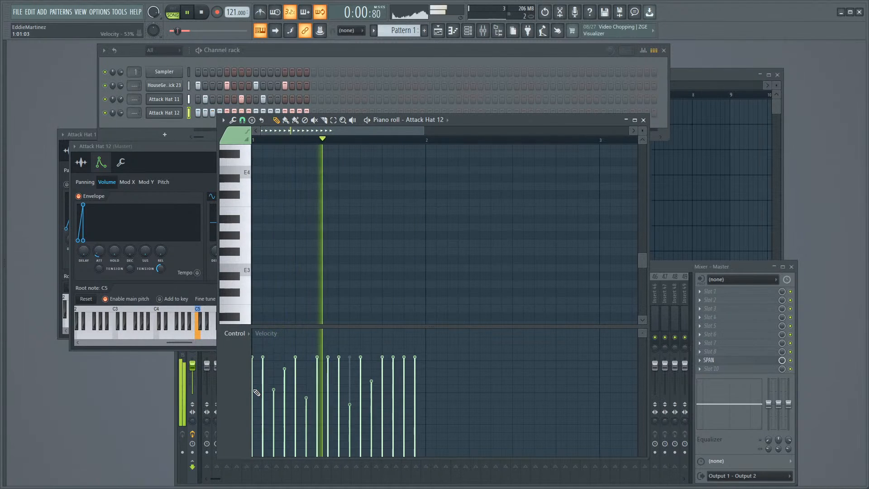
pyautogui.click(403, 393)
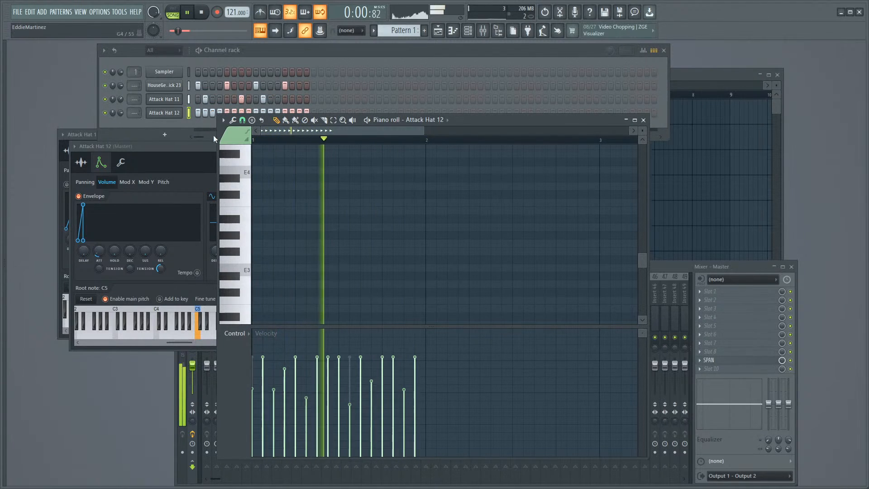
# Step: Open Attack Hat 11 in the piano roll and lower the velocity of its note on step 7
pyautogui.rightClick(190, 99)
pyautogui.click(197, 99)
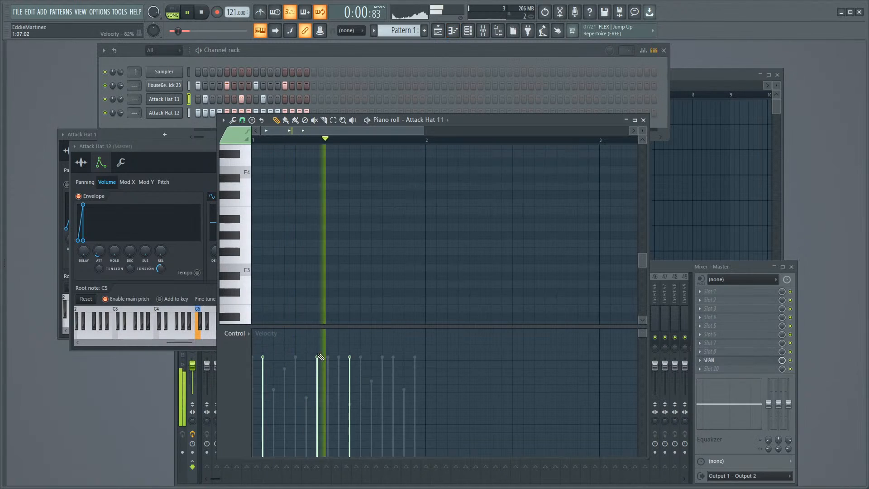
pyautogui.click(317, 373)
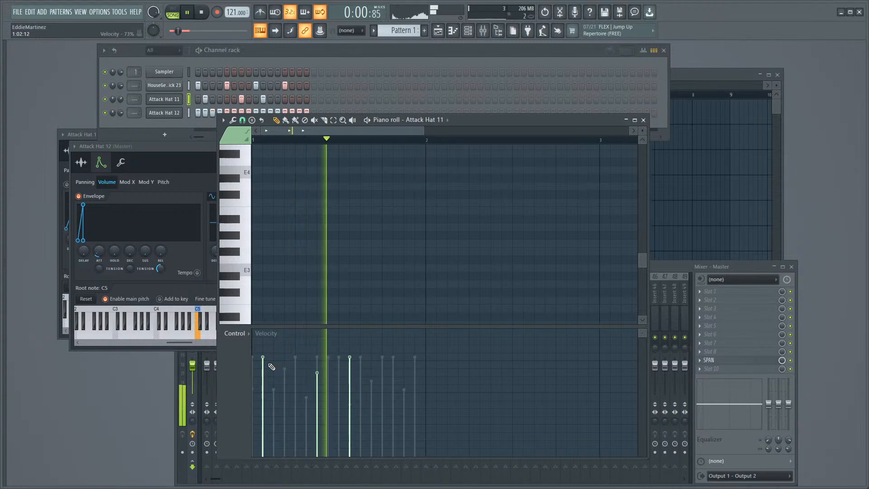
# Step: Lower the fine pitch of Attack Hat 11's note on step 7 slightly and keep its step 10 note near neutral pitch
pyautogui.click(248, 333)
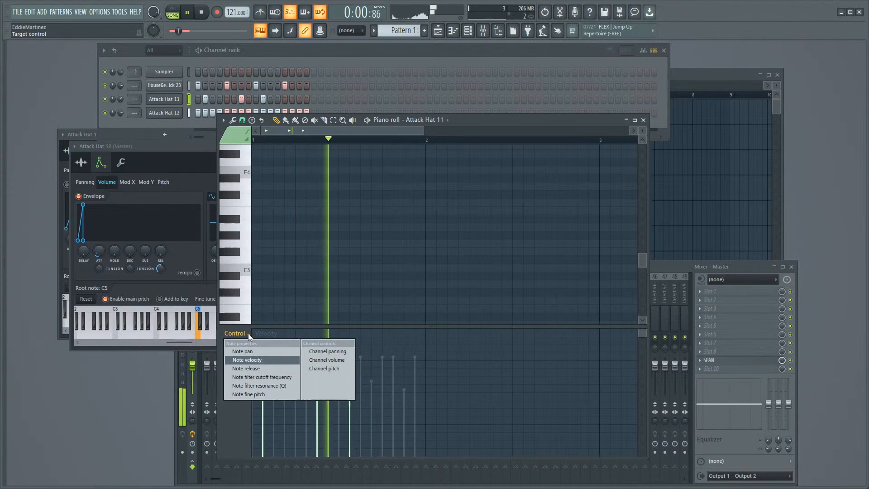
pyautogui.click(258, 393)
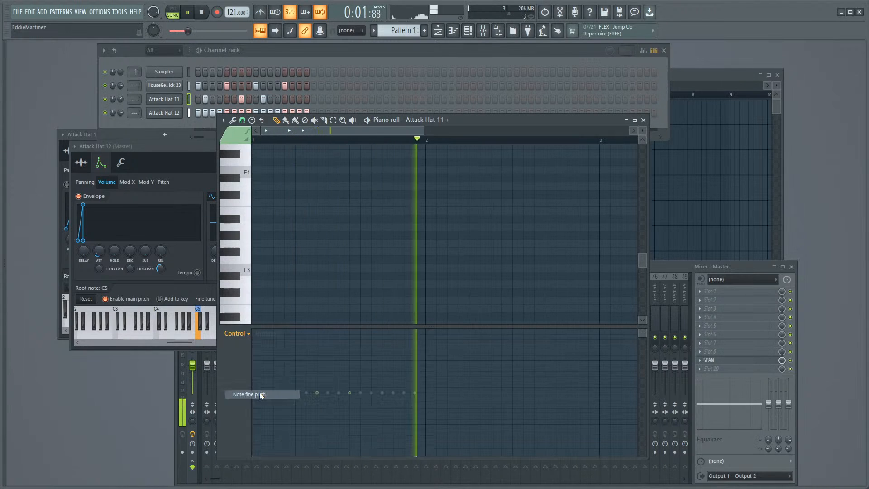
pyautogui.click(318, 400)
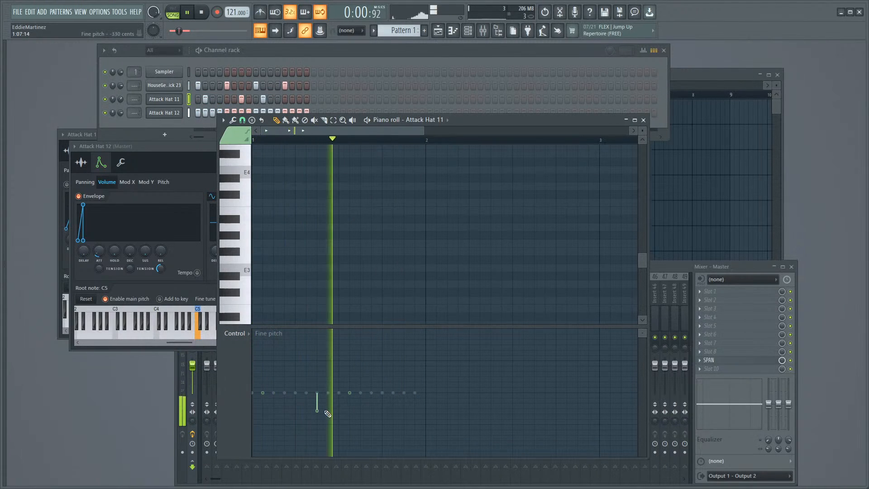
pyautogui.click(349, 407)
pyautogui.rightClick(351, 398)
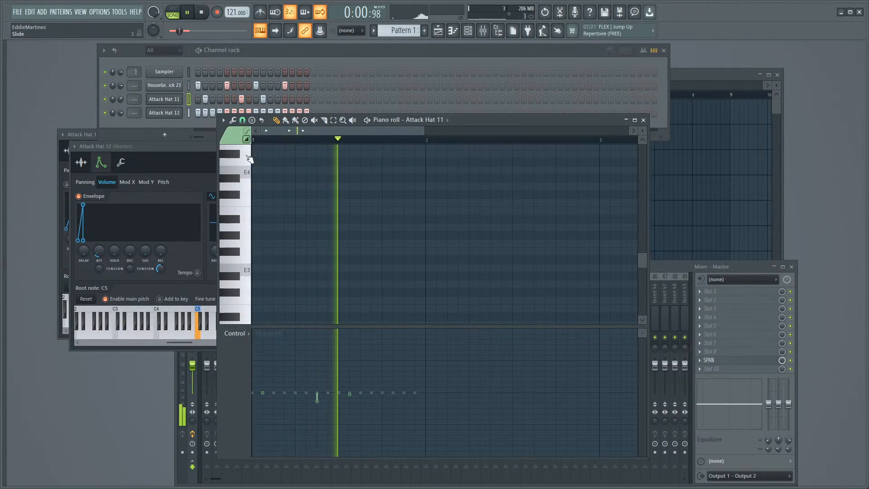
# Step: Display note pan for Attack Hat 11 and pan its note on step 7 slightly left
pyautogui.click(235, 333)
pyautogui.click(243, 352)
pyautogui.click(244, 352)
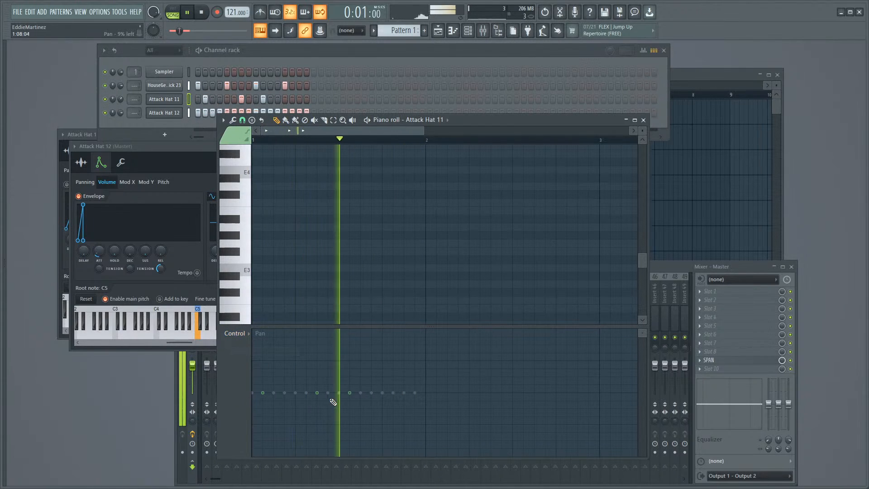
pyautogui.click(318, 405)
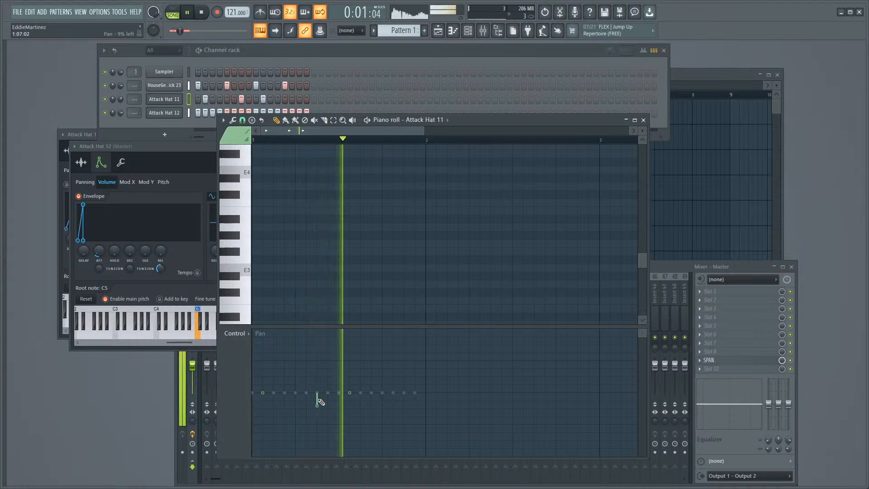
pyautogui.click(318, 387)
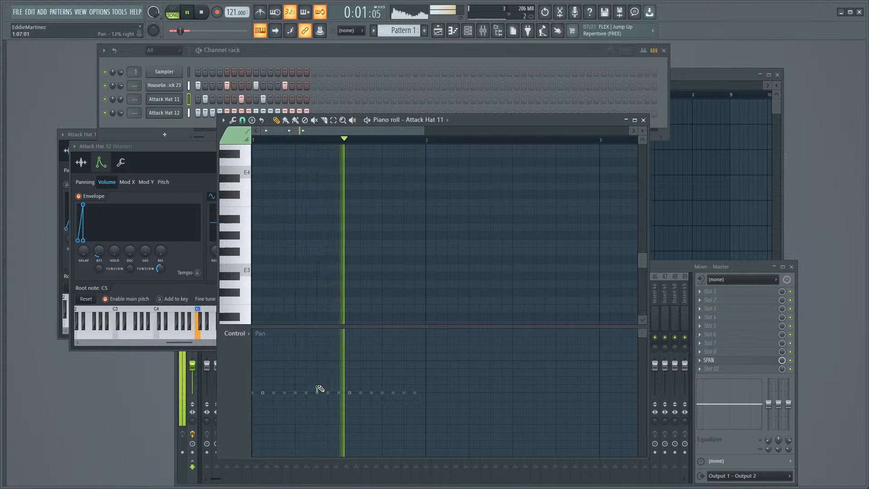
pyautogui.click(317, 398)
# Step: Return to note velocity and slightly lower Attack Hat 11's notes on steps 2 and 10
pyautogui.click(243, 337)
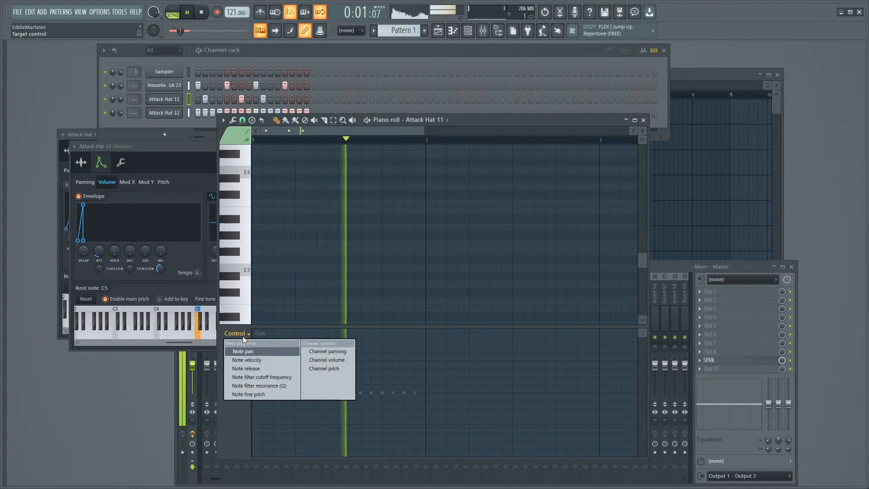
pyautogui.click(258, 361)
pyautogui.click(262, 364)
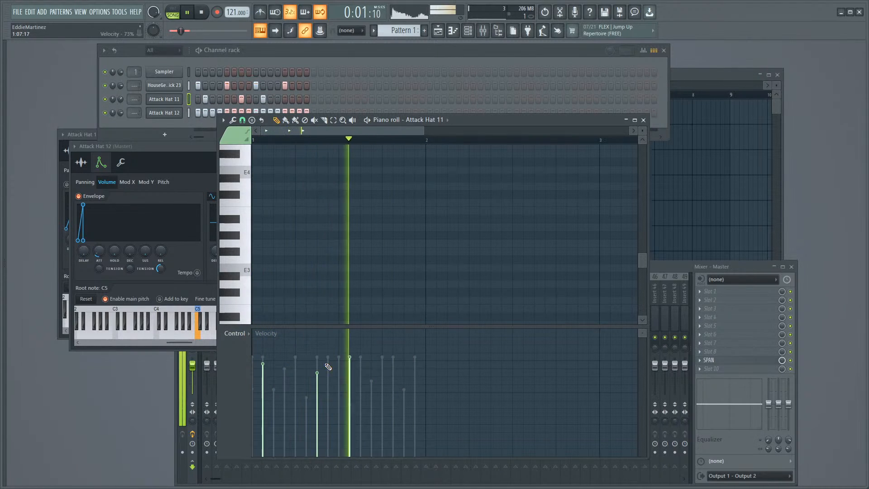
pyautogui.click(350, 363)
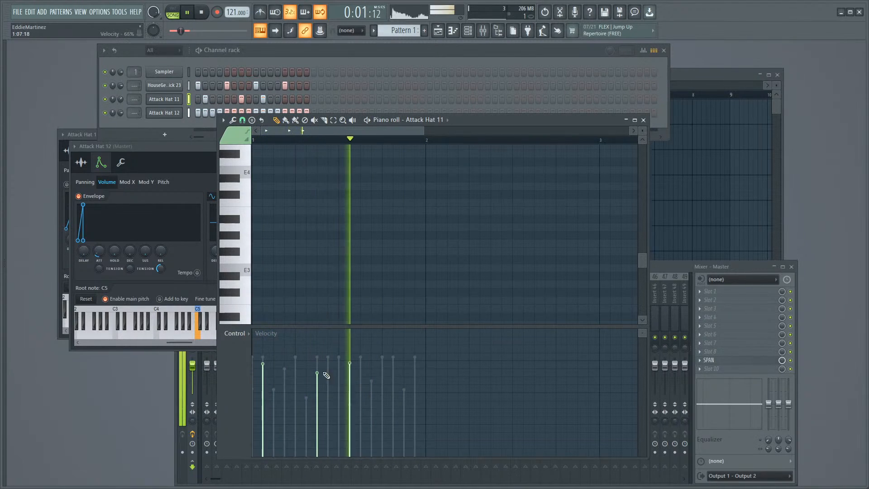
# Step: Preview more samples in the Hi Hats folder and add Attack OHat 03 as a new channel below Attack Hat 12
pyautogui.hotkey('alt', 'F8')
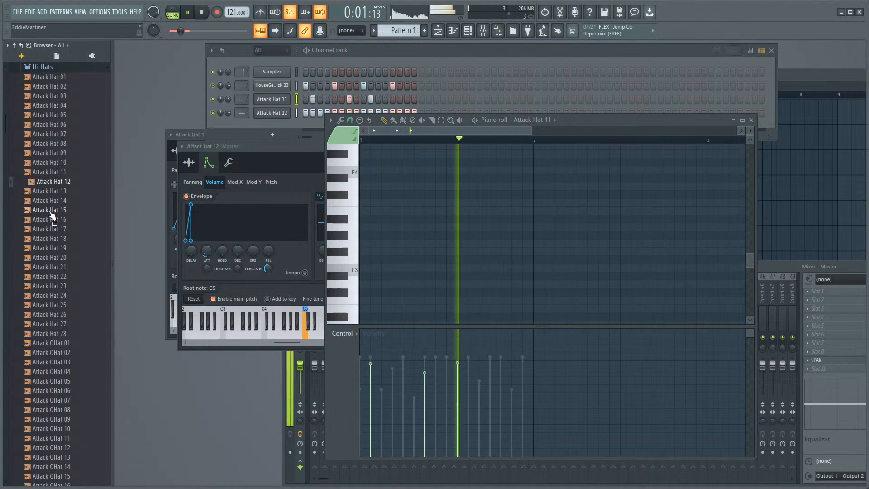
pyautogui.click(50, 277)
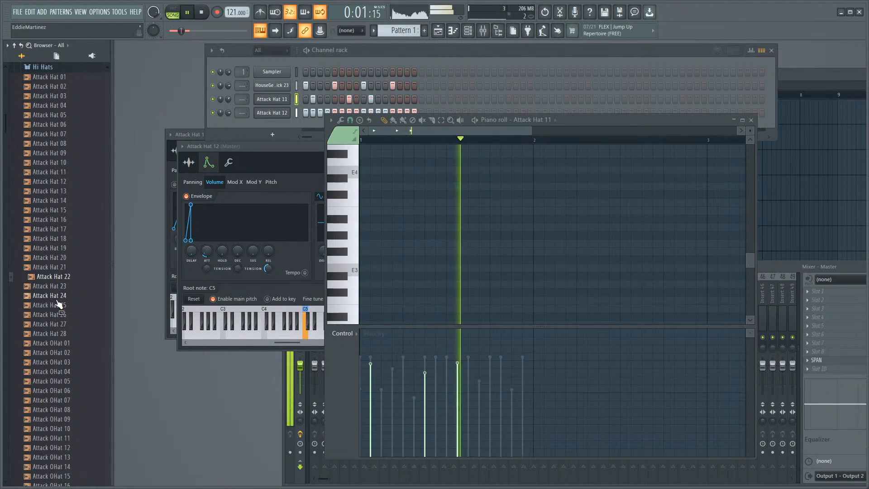
pyautogui.click(57, 306)
pyautogui.click(60, 315)
pyautogui.click(50, 333)
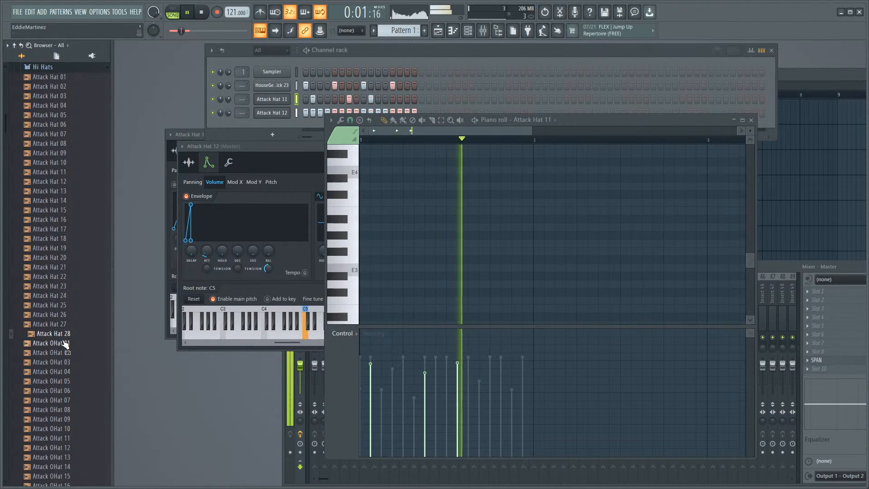
pyautogui.click(52, 344)
pyautogui.click(62, 361)
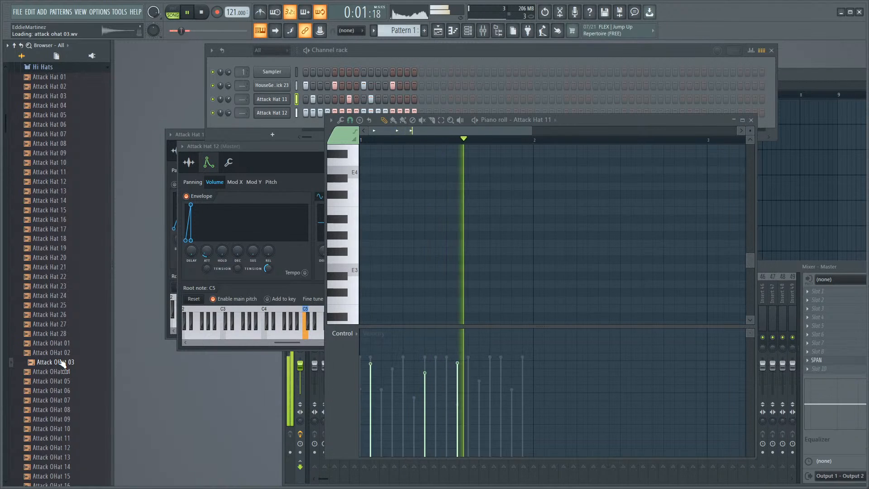
pyautogui.moveTo(62, 361); pyautogui.dragTo(159, 123)
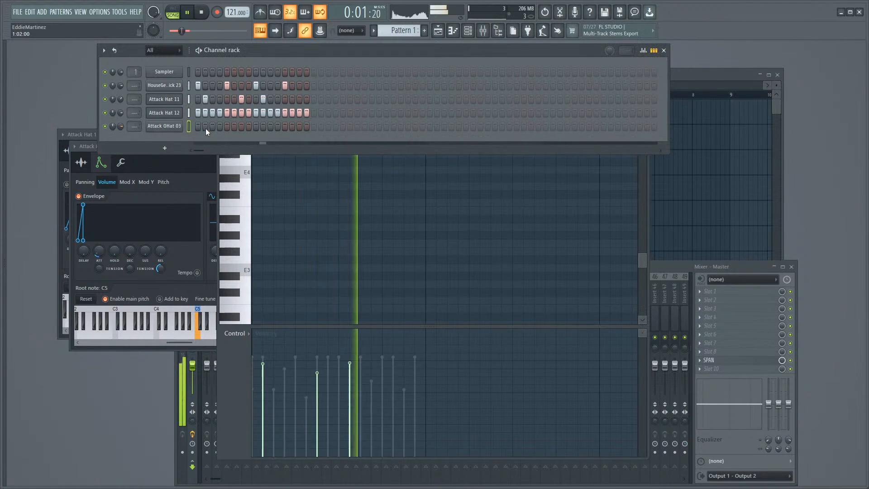
# Step: Program the open hat on steps 3, 7, 11 and 15
pyautogui.click(211, 127)
pyautogui.click(241, 126)
pyautogui.click(270, 126)
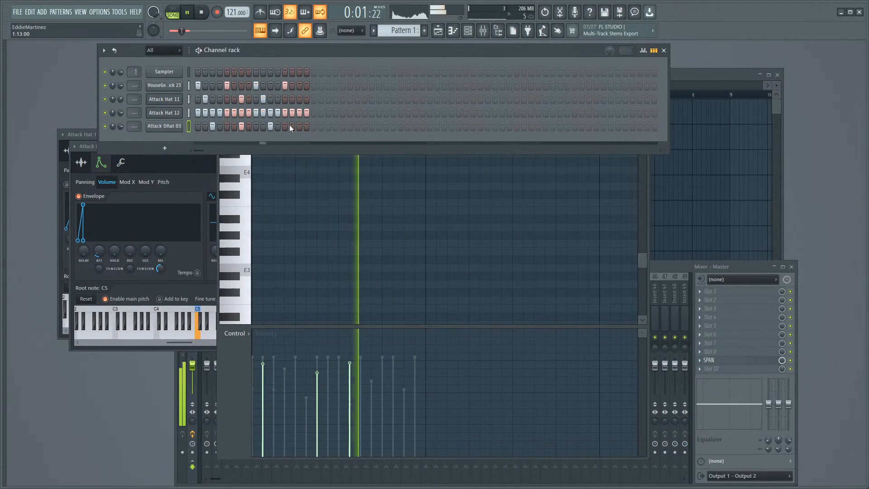
pyautogui.click(299, 126)
# Step: Swap the open hat's sample for Attack OHat 06 and set its quick fade out to 99%
pyautogui.click(167, 128)
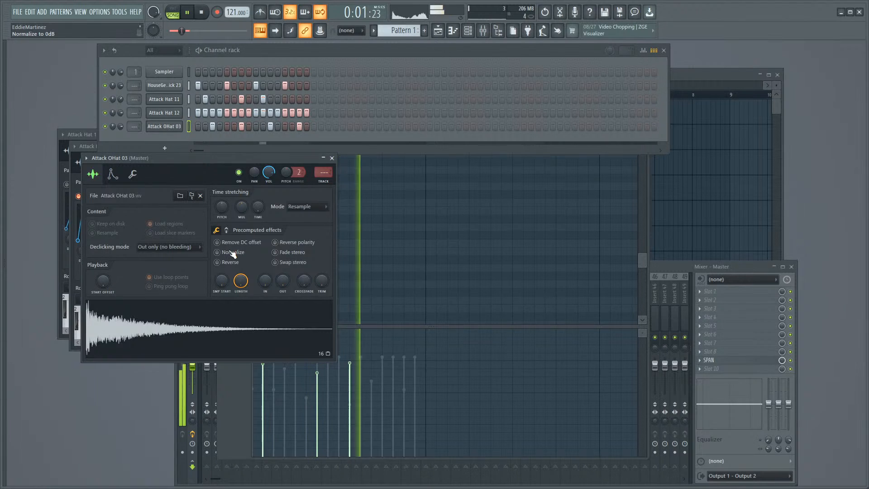
pyautogui.moveTo(22, 368)
pyautogui.press('Down')
pyautogui.press('Down')
pyautogui.press('Down')
pyautogui.press('Down')
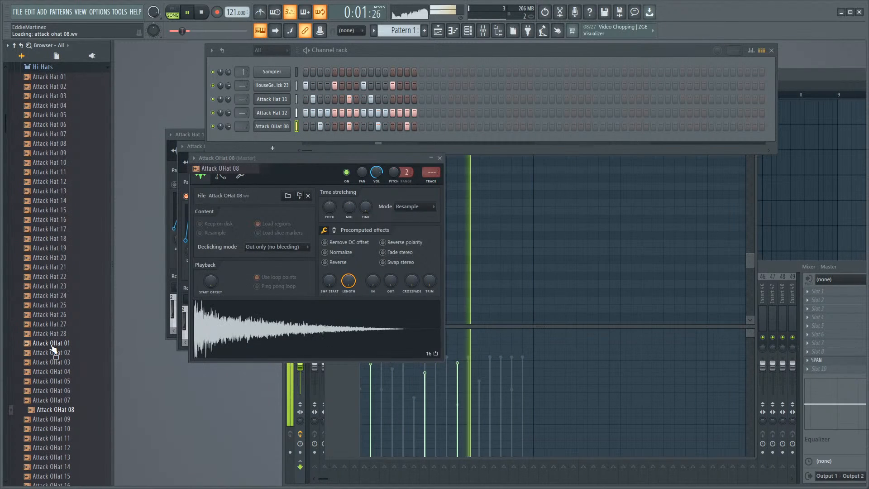
pyautogui.press('Up')
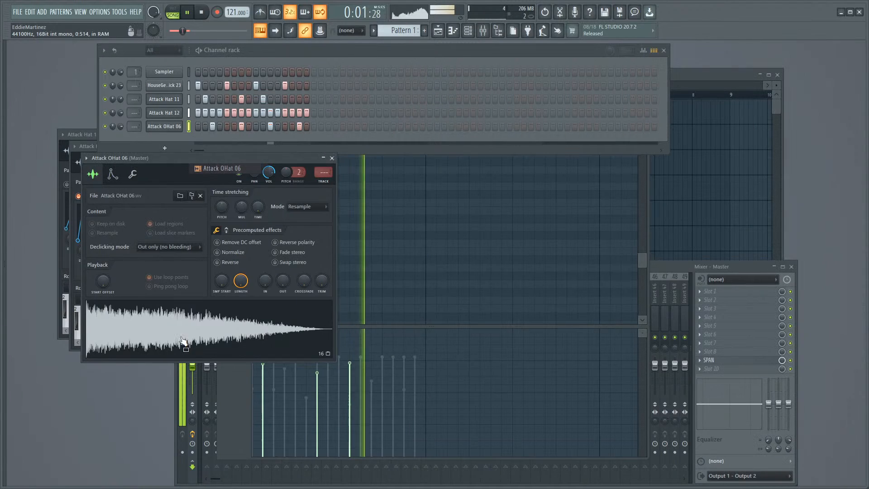
pyautogui.moveTo(281, 276); pyautogui.dragTo(284, 279)
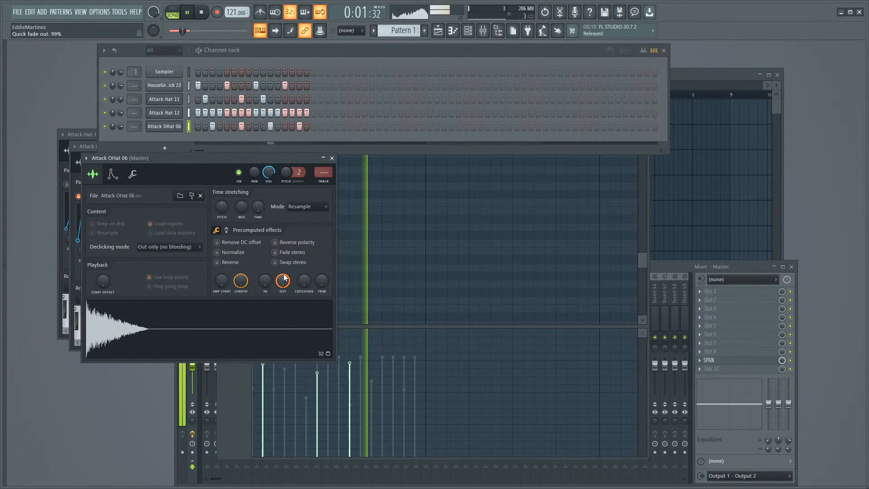
pyautogui.click(331, 158)
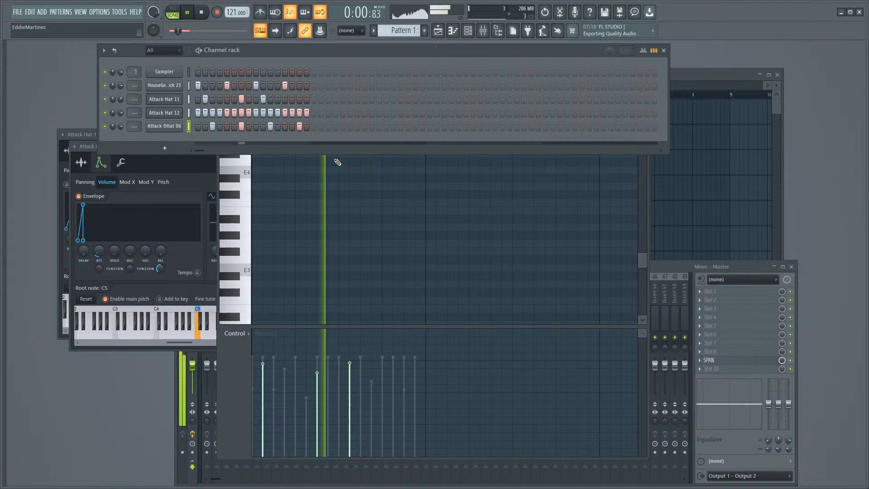
# Step: Open Attack OHat 06 in the piano roll and slightly lower the velocities on steps 3, 7 and 15
pyautogui.rightClick(180, 127)
pyautogui.click(192, 126)
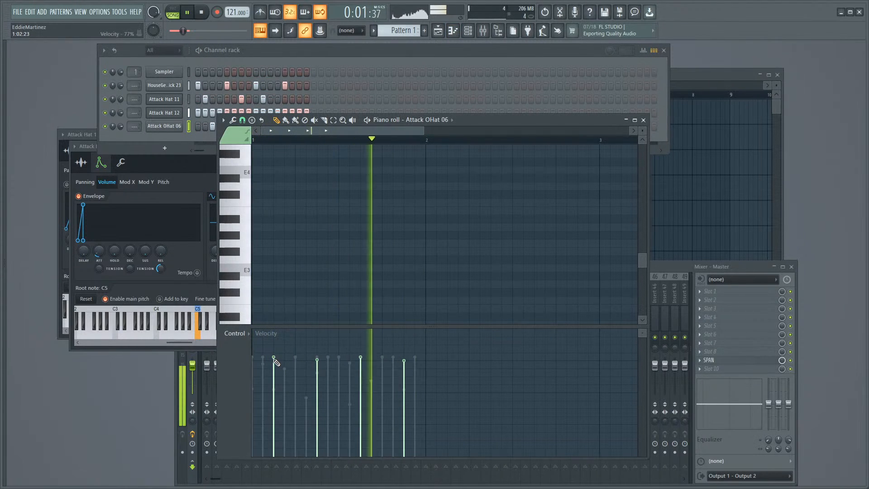
# Step: Adjust Attack OHat 06's fine time shift in its miscellaneous channel settings and close the channel window
pyautogui.click(164, 125)
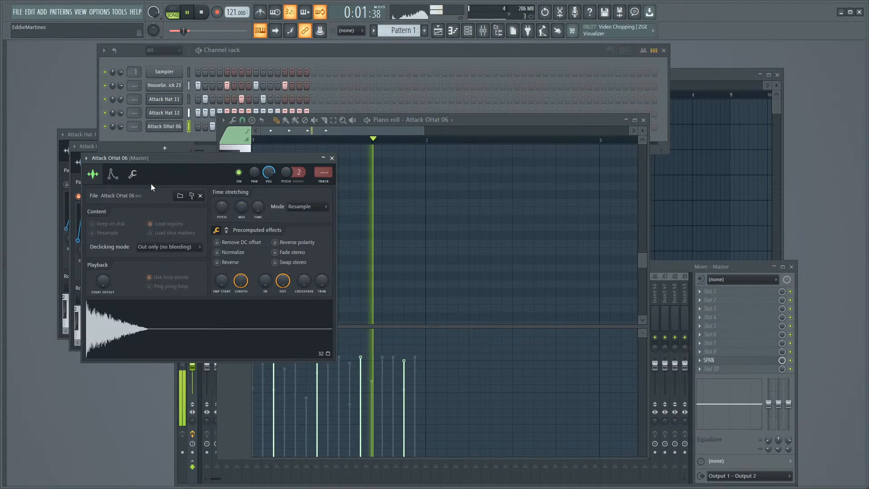
pyautogui.scroll(1, 251, 208)
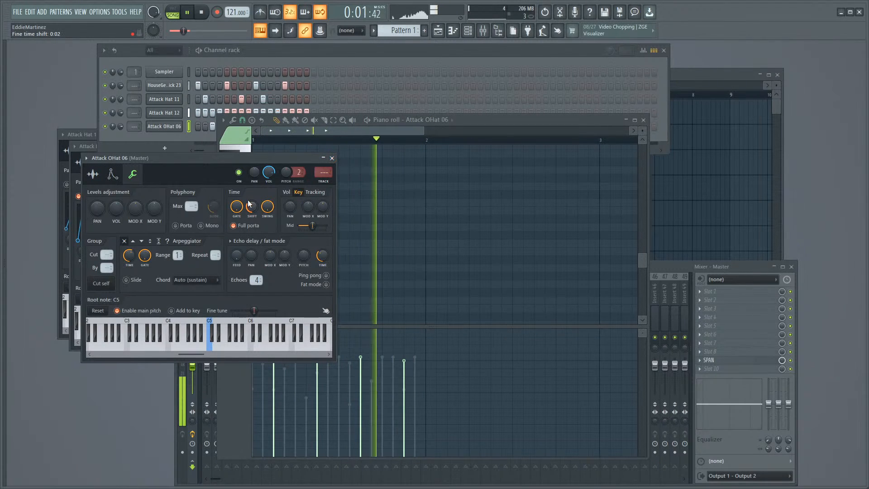
pyautogui.moveTo(251, 206); pyautogui.dragTo(251, 227)
pyautogui.click(332, 158)
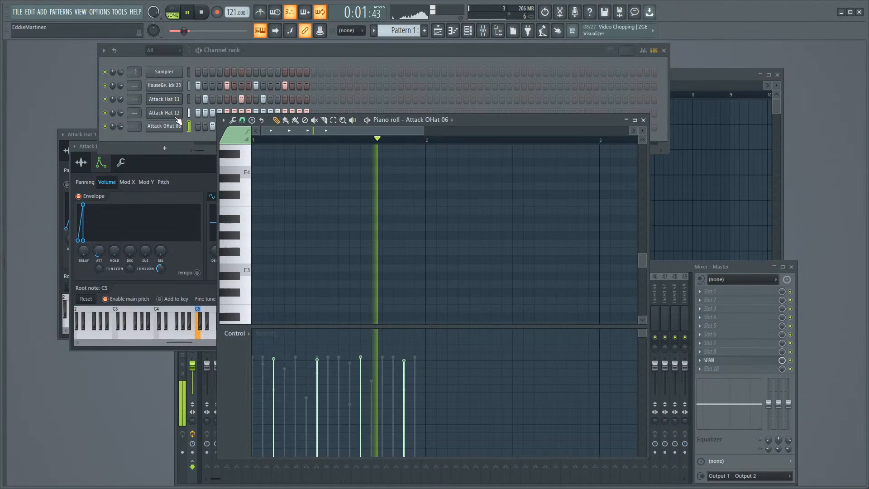
# Step: In Attack Hat 12's piano roll, lower the velocities on steps 1, 5, 8, 9 and 13 and raise step 10
pyautogui.rightClick(189, 113)
pyautogui.click(202, 117)
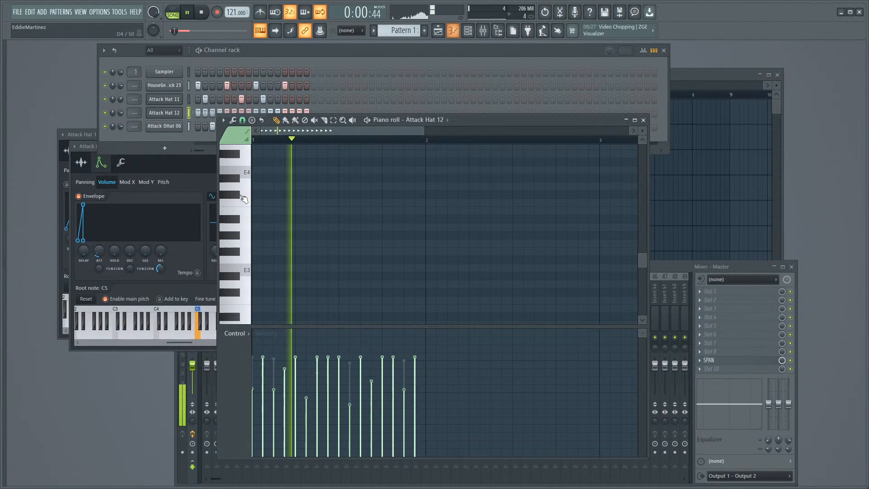
pyautogui.click(300, 399)
pyautogui.click(339, 399)
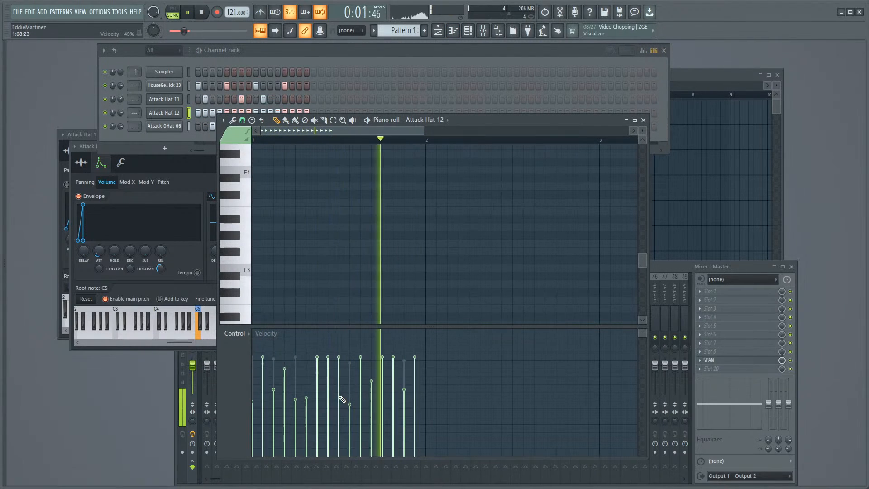
pyautogui.click(382, 403)
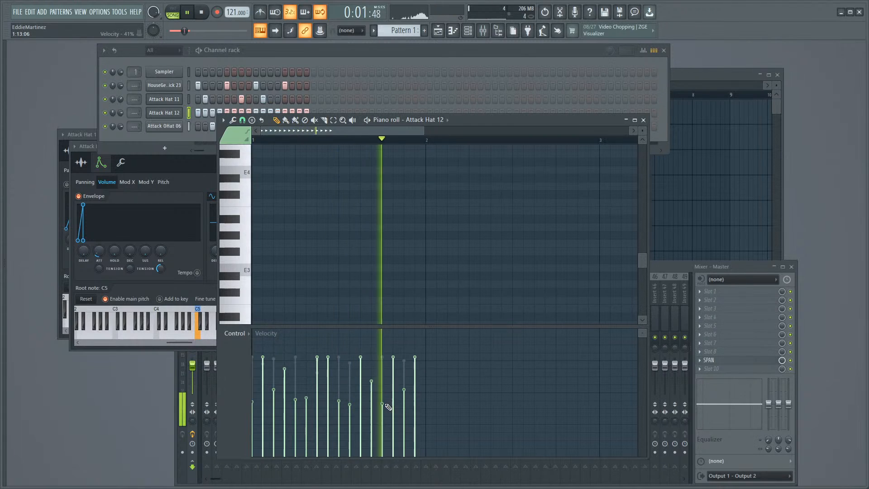
pyautogui.click(349, 371)
pyautogui.click(328, 387)
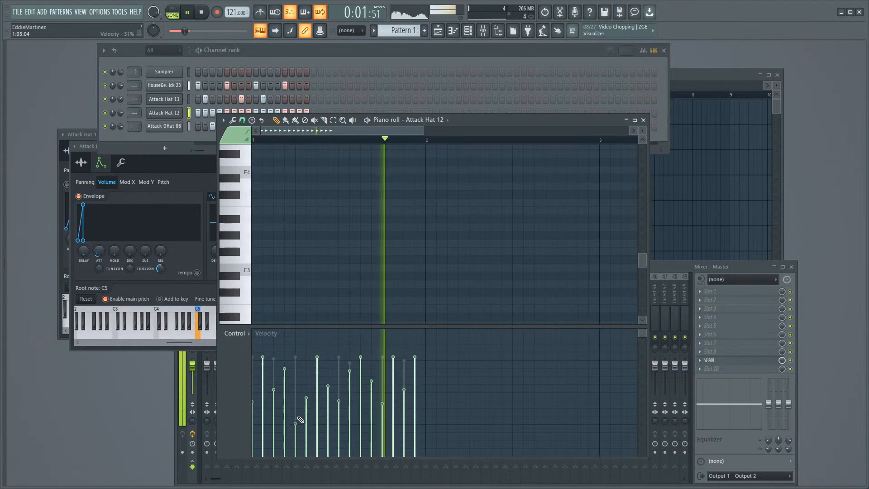
pyautogui.click(339, 417)
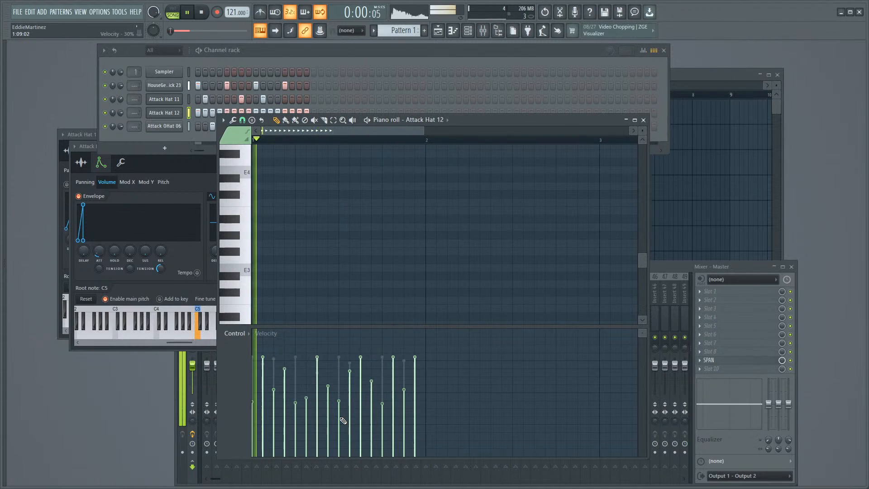
pyautogui.click(382, 417)
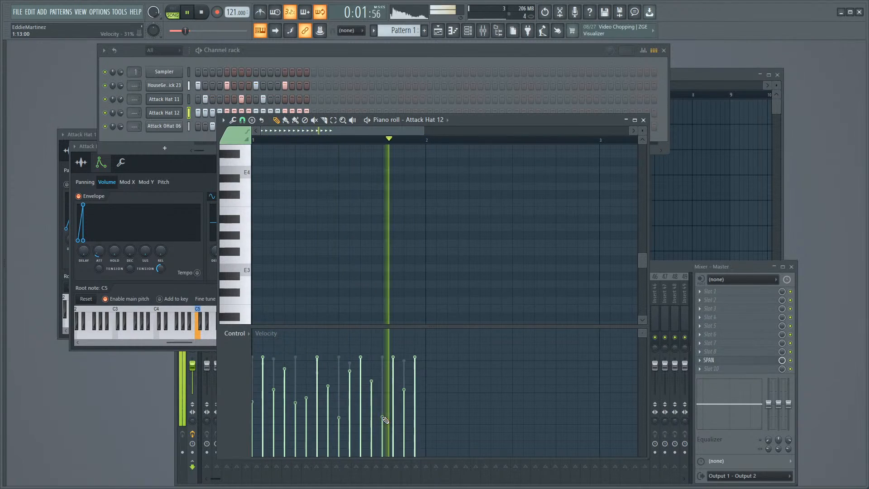
# Step: Audition the Drums (ModeAudio) shaker samples in the browser and add Attack Shaker 09 to the channel rack as a new channel
pyautogui.click(181, 129)
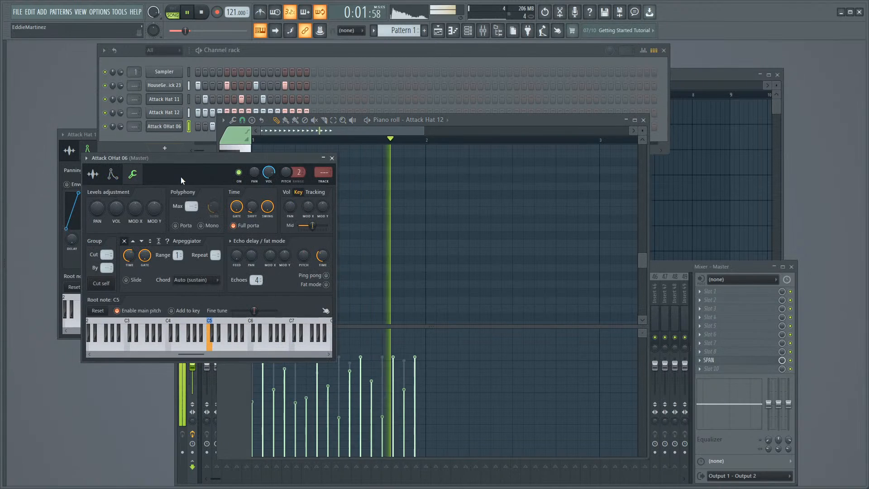
pyautogui.hotkey('alt', 'F8')
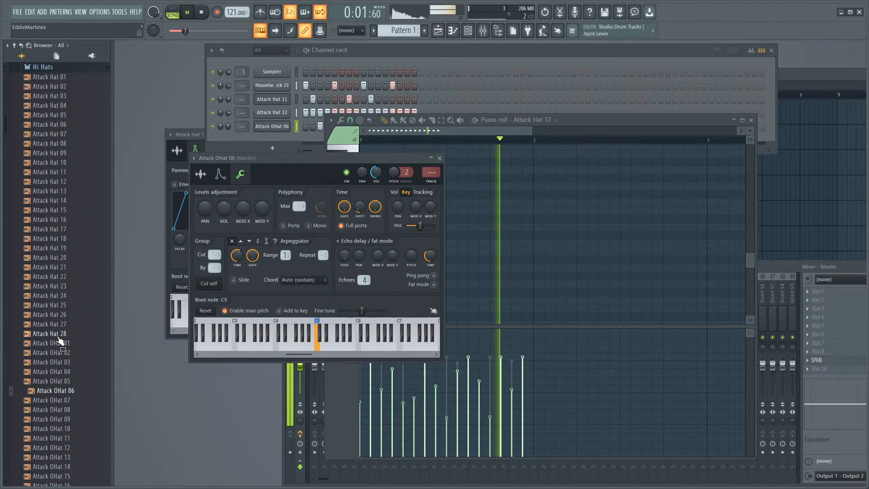
pyautogui.click(55, 391)
pyautogui.click(66, 256)
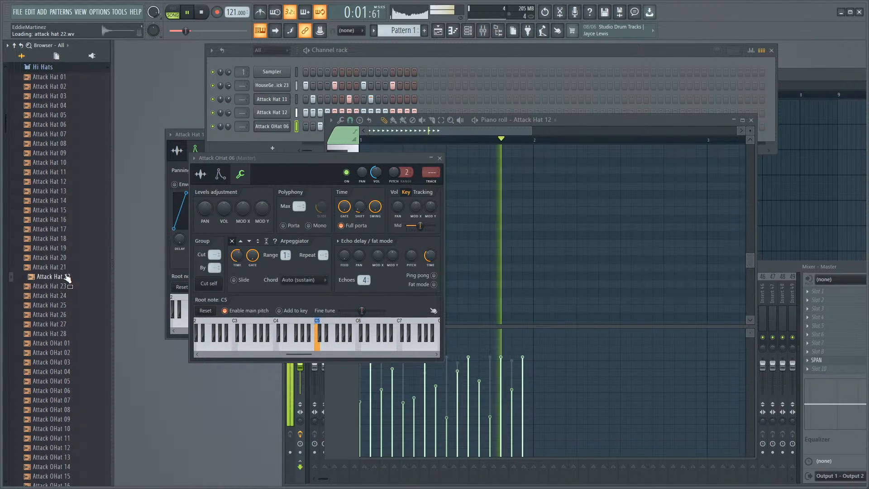
pyautogui.scroll(10, 63, 238)
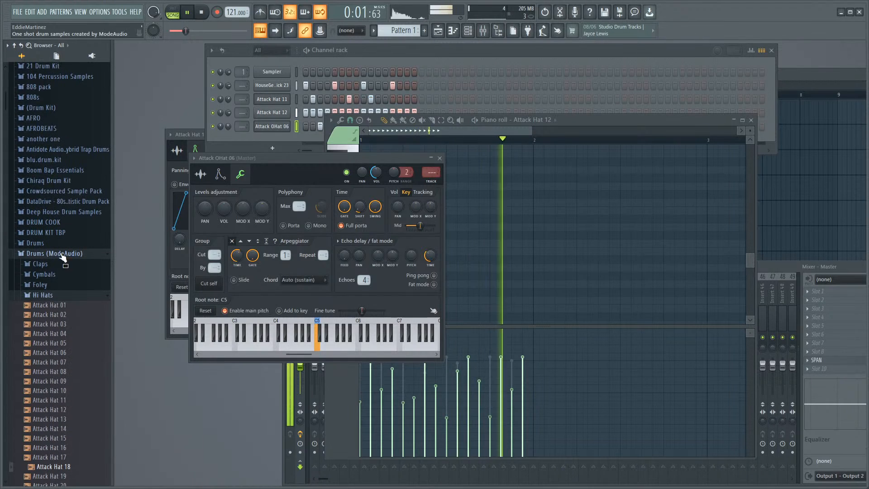
pyautogui.click(58, 295)
pyautogui.click(49, 289)
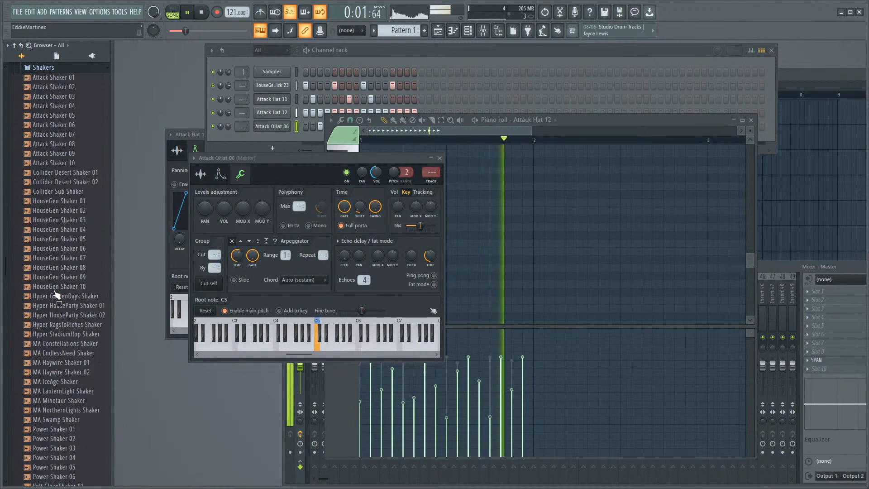
pyautogui.click(66, 202)
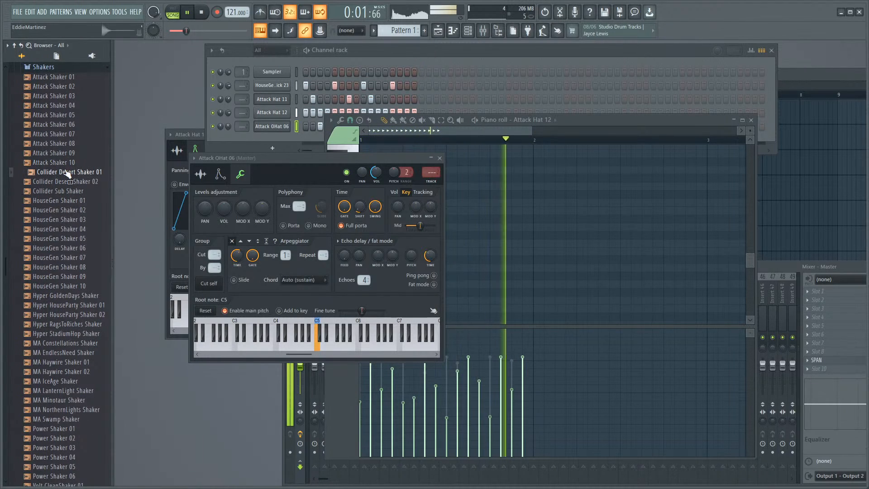
pyautogui.click(66, 162)
pyautogui.moveTo(68, 160)
pyautogui.mouseDown()
pyautogui.moveTo(186, 134)
pyautogui.moveTo(308, 138)
pyautogui.mouseUp()
# Step: Fill all 16 steps of the Attack Shaker 09 channel and make the channel cut itself
pyautogui.rightClick(173, 138)
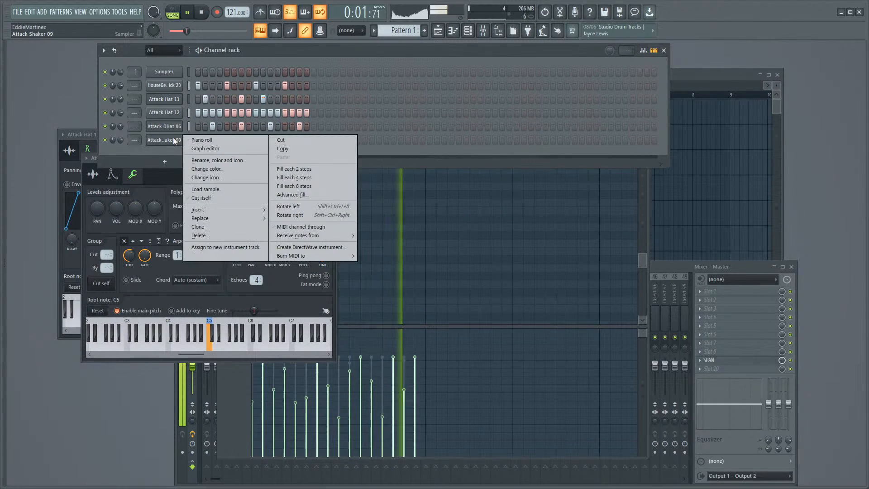
pyautogui.click(193, 136)
pyautogui.rightClick(176, 142)
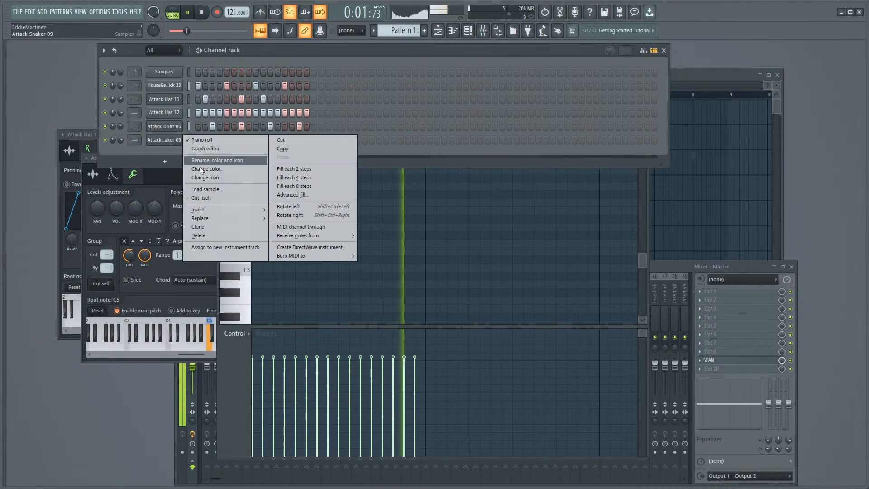
pyautogui.click(201, 199)
pyautogui.click(169, 130)
# Step: Set Attack Shaker 09's quick fade out to 100% and its channel volume to about 45%, and stop playback
pyautogui.click(170, 139)
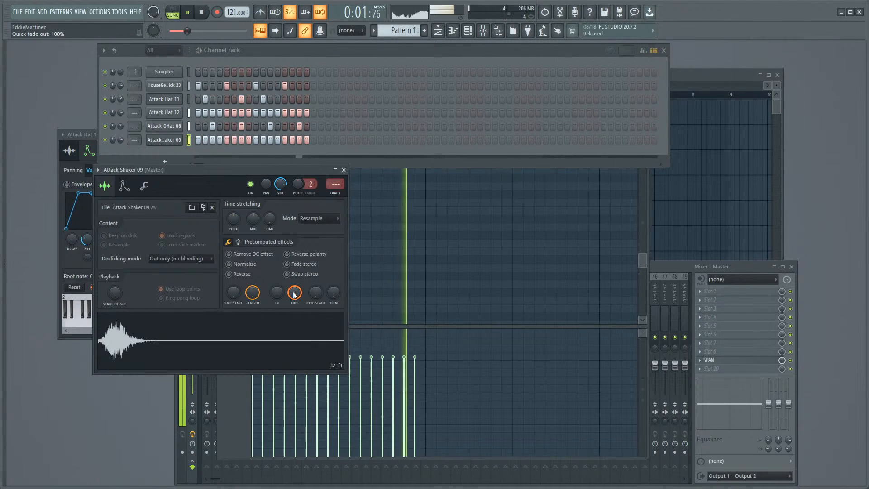
pyautogui.moveTo(280, 189); pyautogui.dragTo(281, 203)
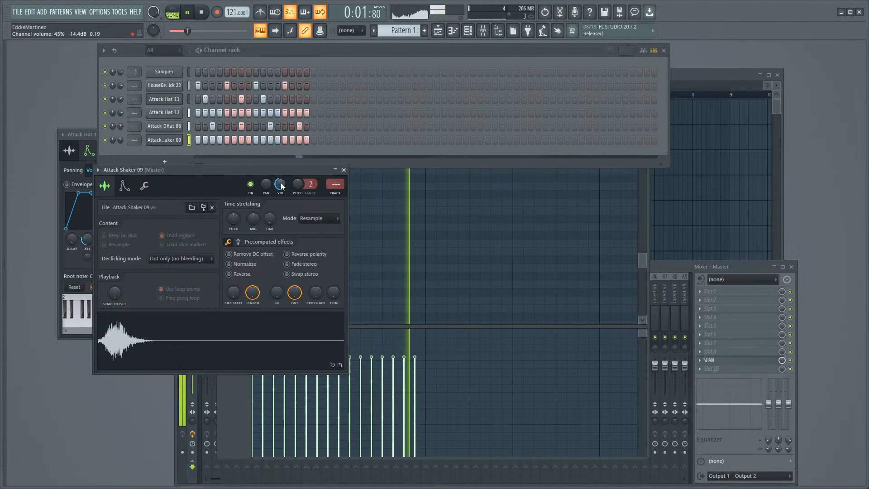
pyautogui.moveTo(281, 171); pyautogui.dragTo(299, 192)
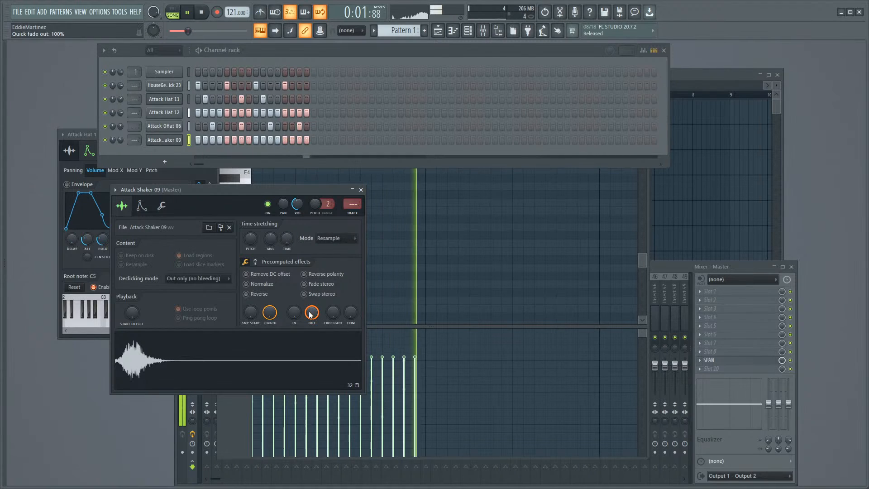
pyautogui.click(202, 12)
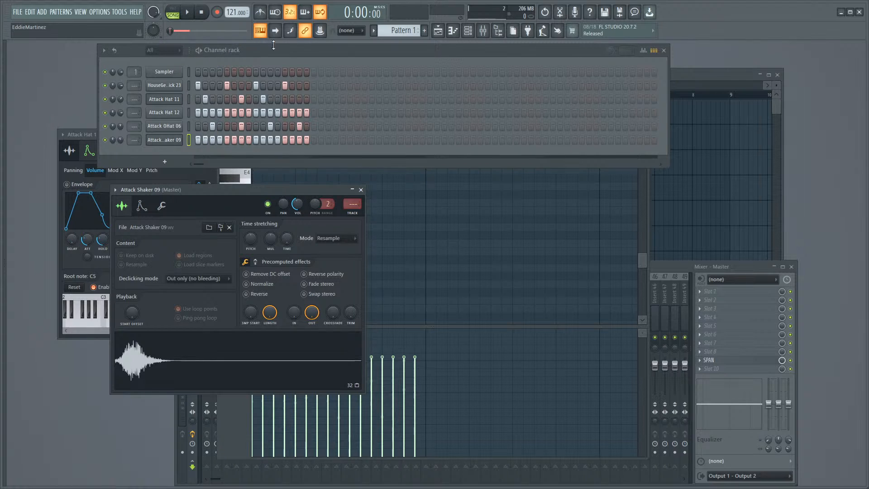
# Step: Restart the loop and audition several HouseGen Shaker samples in the browser against it
pyautogui.click(187, 14)
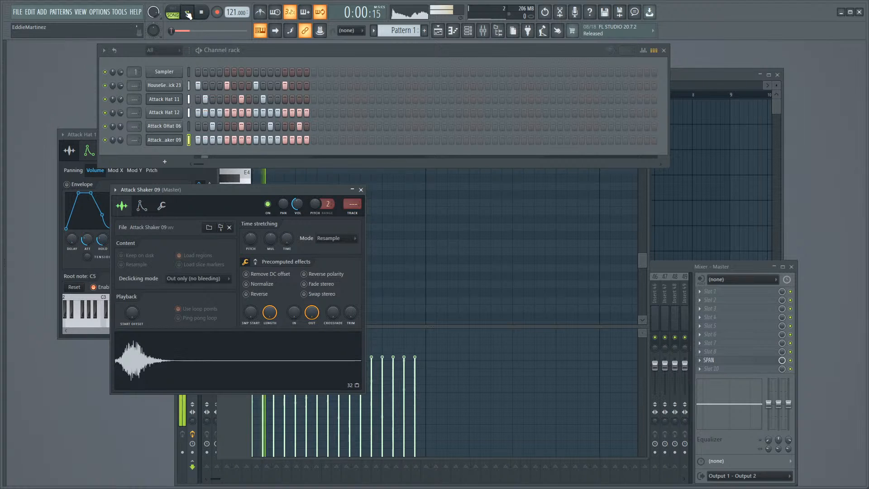
pyautogui.hotkey('alt', 'F8')
pyautogui.click(48, 203)
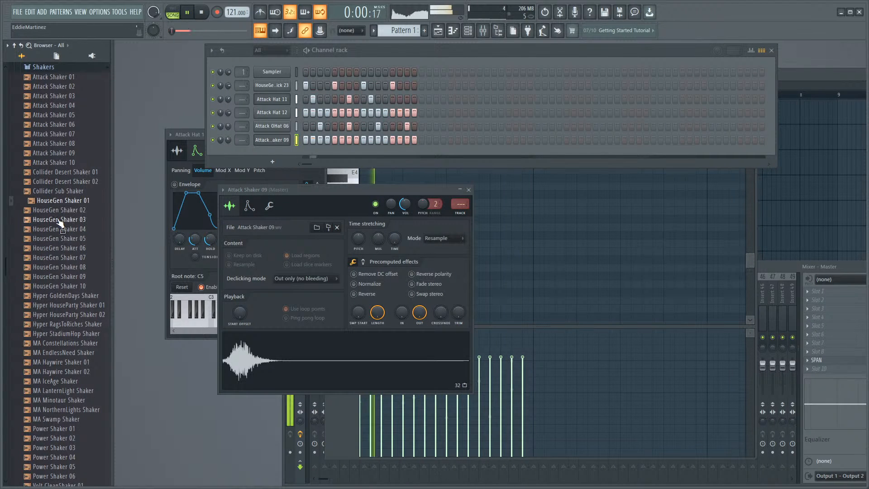
pyautogui.click(57, 220)
pyautogui.click(59, 239)
pyautogui.click(61, 249)
pyautogui.hotkey('alt', 'F8')
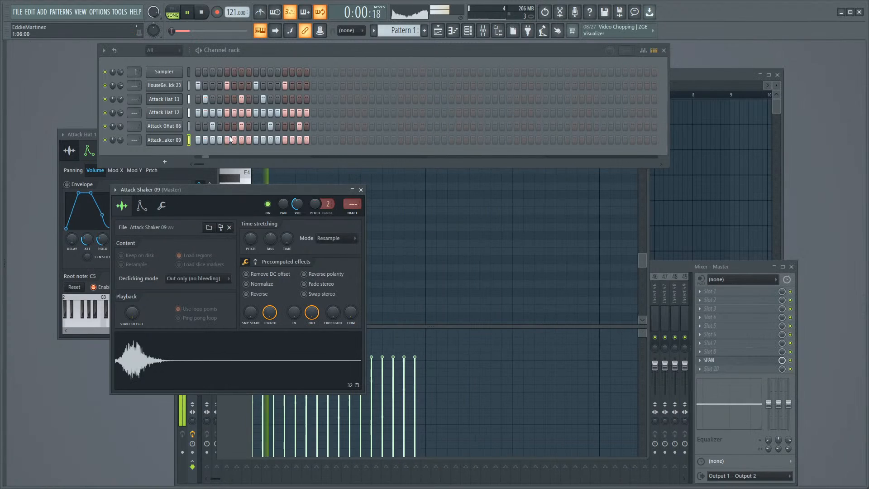
# Step: Adjust Attack Shaker 09's fine time shift in its miscellaneous channel settings
pyautogui.rightClick(171, 139)
pyautogui.click(196, 139)
pyautogui.click(179, 142)
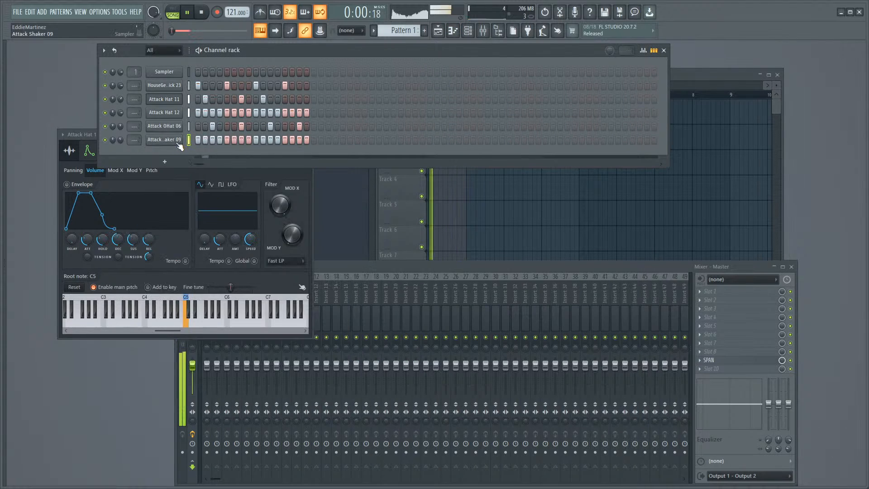
pyautogui.click(178, 142)
pyautogui.click(162, 206)
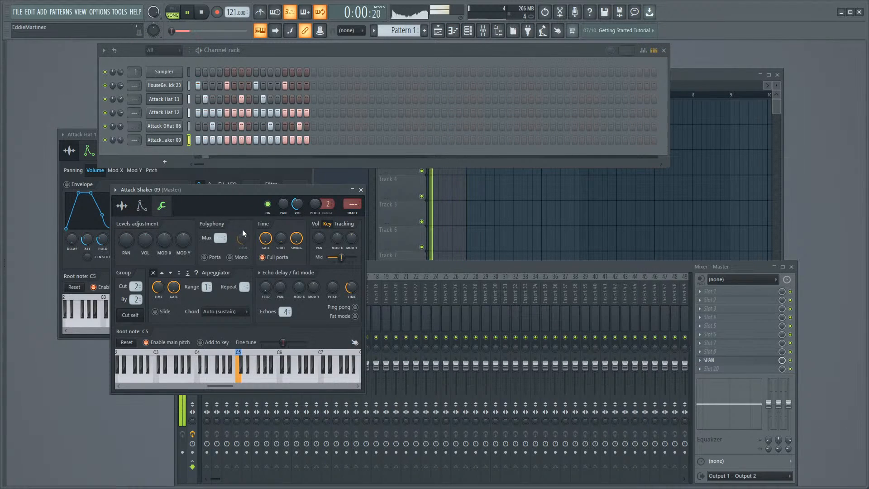
pyautogui.moveTo(285, 242)
pyautogui.mouseDown()
pyautogui.moveTo(284, 254)
pyautogui.moveTo(284, 245)
pyautogui.mouseUp()
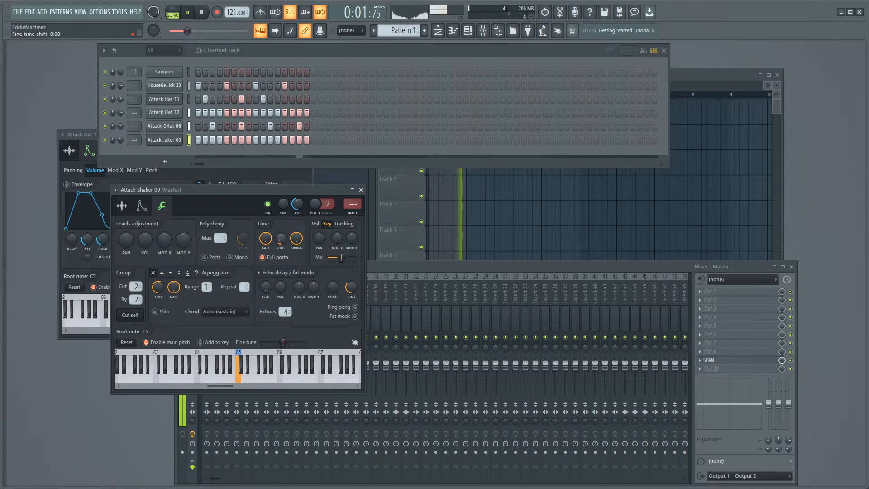
# Step: In Attack Shaker 09's piano roll, lower the velocities on steps 2, 4, 6, 9, 11, 12 and 15
pyautogui.rightClick(181, 137)
pyautogui.click(196, 140)
pyautogui.click(284, 401)
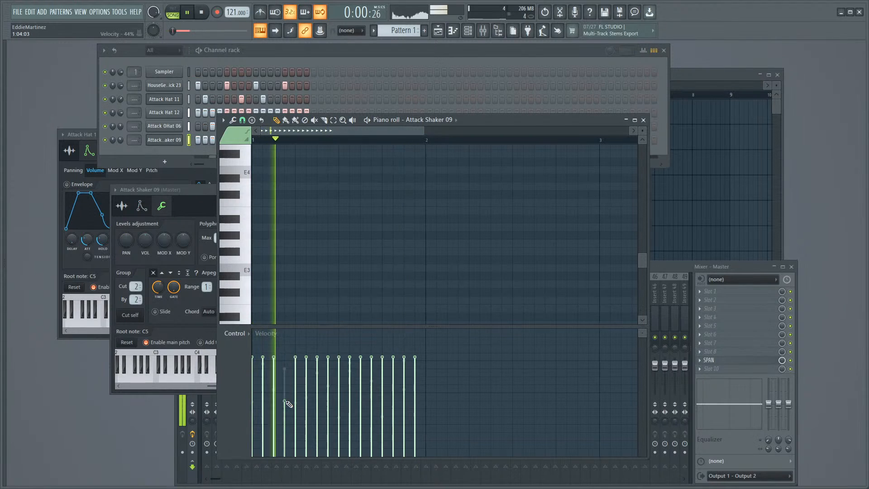
pyautogui.click(338, 380)
pyautogui.click(371, 387)
pyautogui.click(404, 368)
pyautogui.click(262, 366)
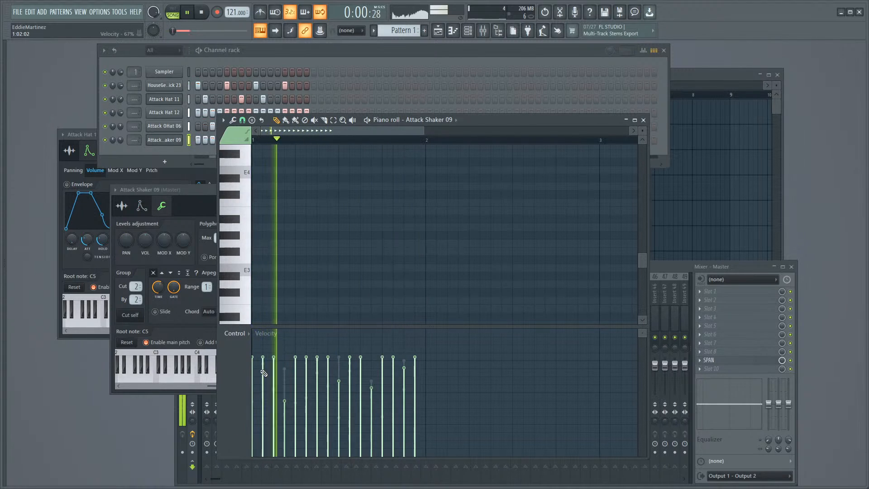
pyautogui.click(306, 389)
pyautogui.click(360, 374)
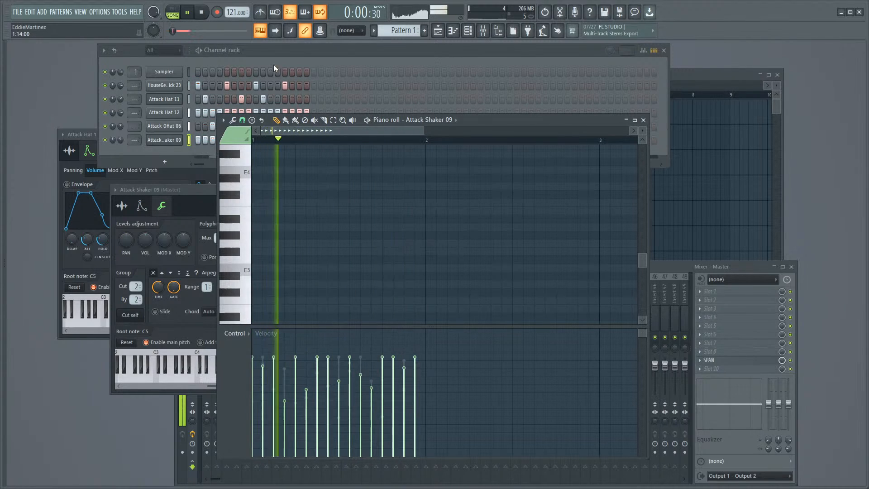
# Step: Stop playback and clone the HouseGen Kick 23 channel
pyautogui.press('space')
pyautogui.click(186, 85)
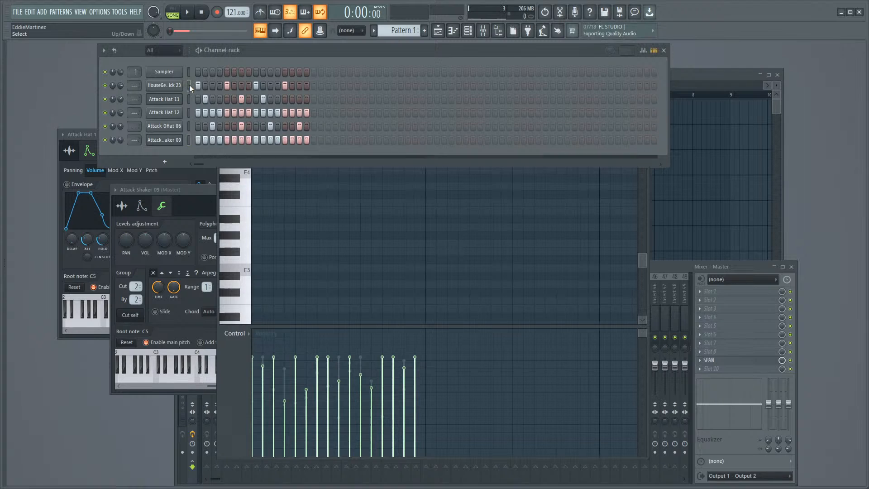
pyautogui.rightClick(184, 82)
pyautogui.click(201, 172)
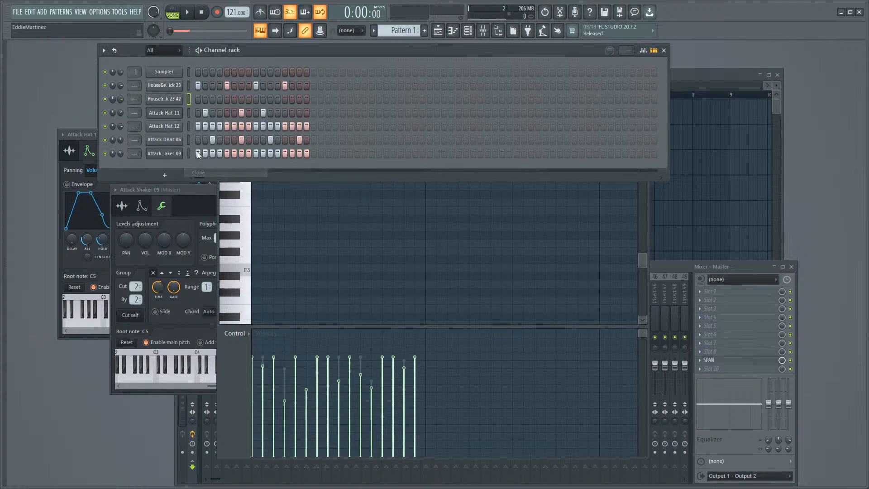
# Step: Fill every fourth step of the cloned kick channel, HouseGen Kick 23 #2
pyautogui.rightClick(184, 84)
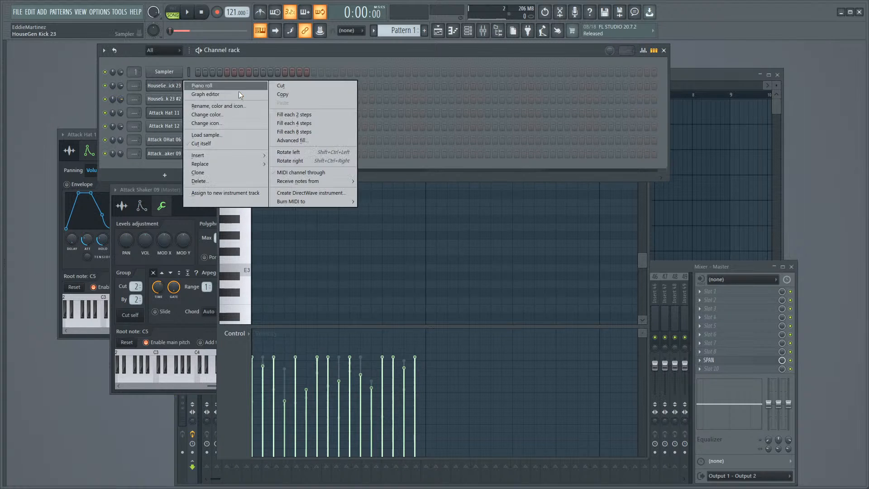
pyautogui.click(291, 120)
pyautogui.rightClick(172, 97)
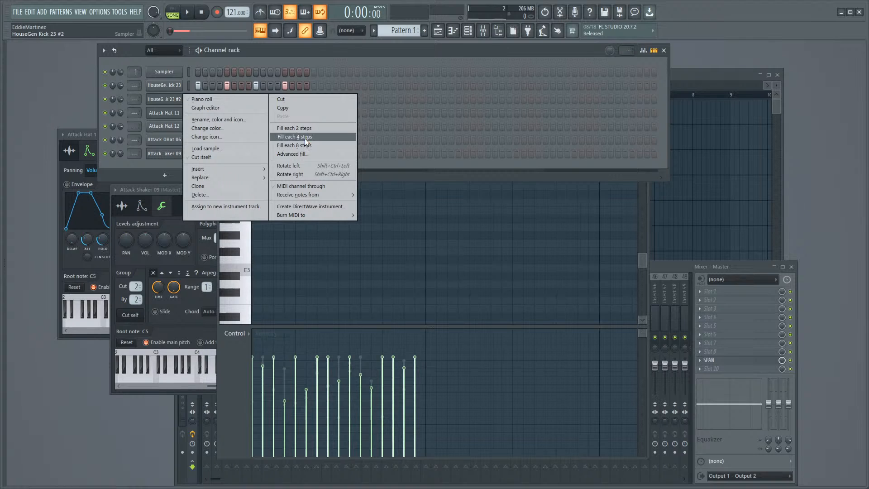
pyautogui.click(305, 137)
# Step: Rename the HouseGen Kick 23 #2 channel to sidechain and colour it red
pyautogui.rightClick(169, 101)
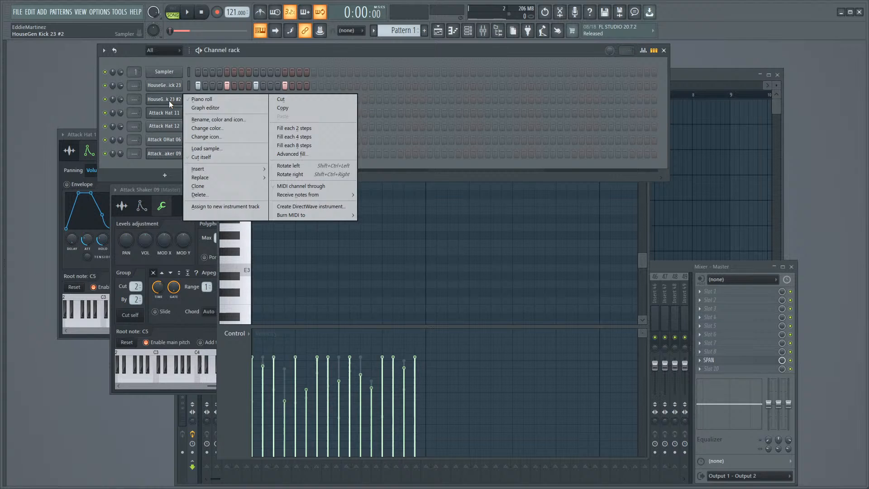
pyautogui.click(206, 120)
pyautogui.write('g')
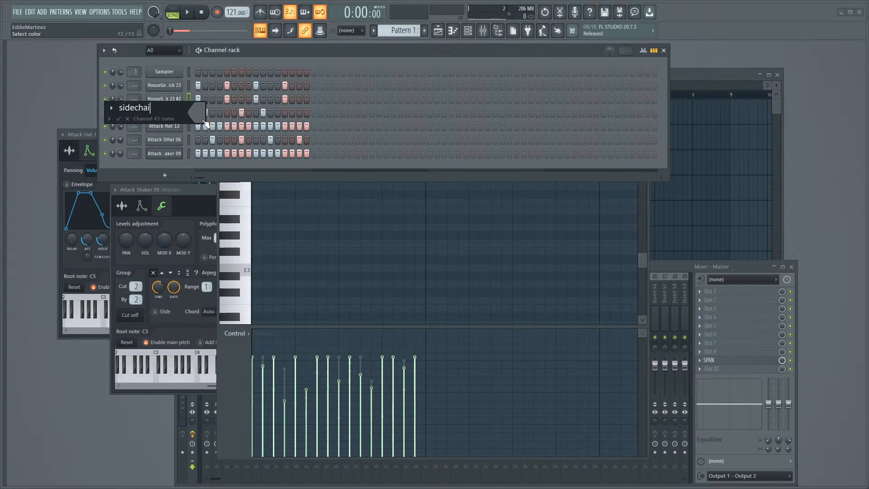
pyautogui.click(204, 120)
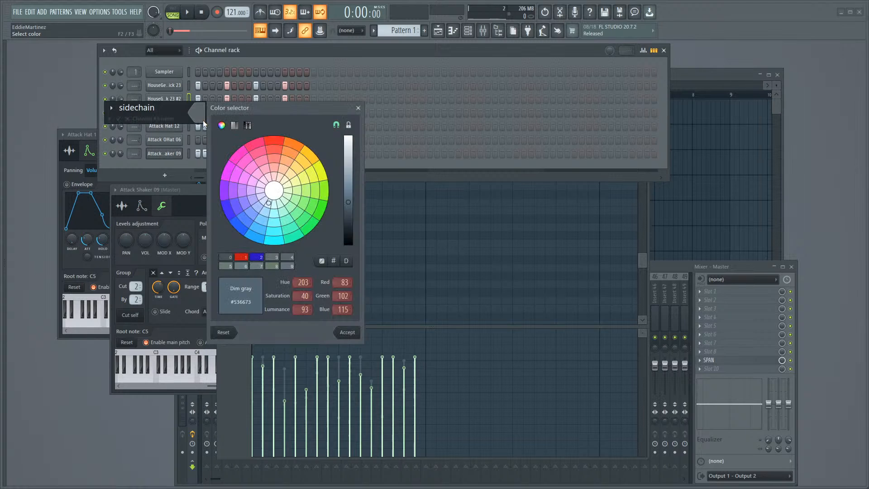
pyautogui.click(273, 142)
pyautogui.press('Return')
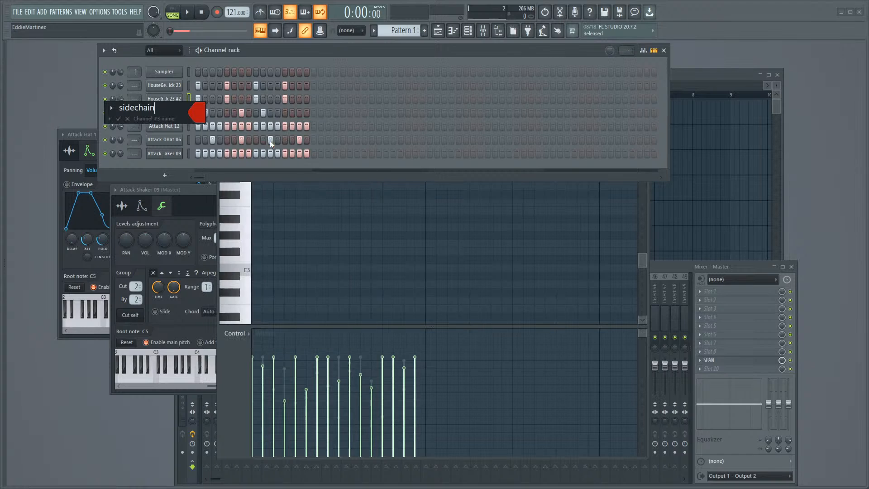
pyautogui.press('Return')
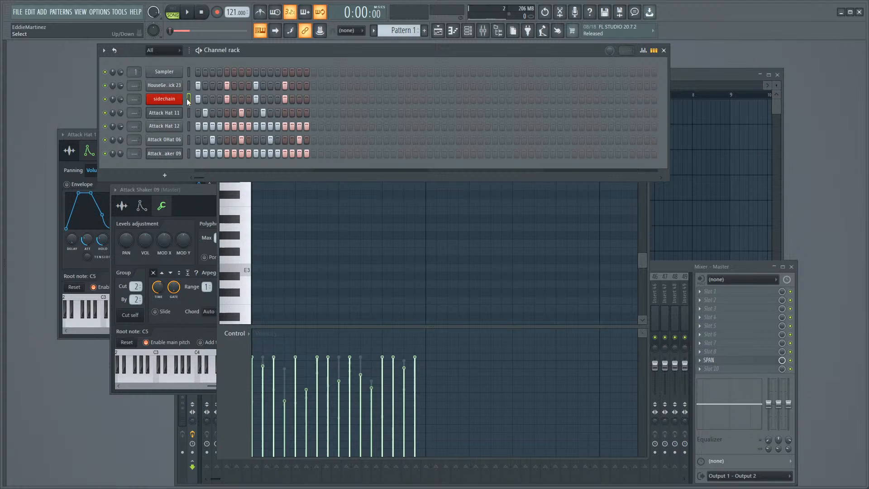
# Step: Move the sidechain channel above HouseGen Kick 23 and route the selected channels to consecutive mixer tracks starting from Insert 1
pyautogui.hotkey('alt', 'Up')
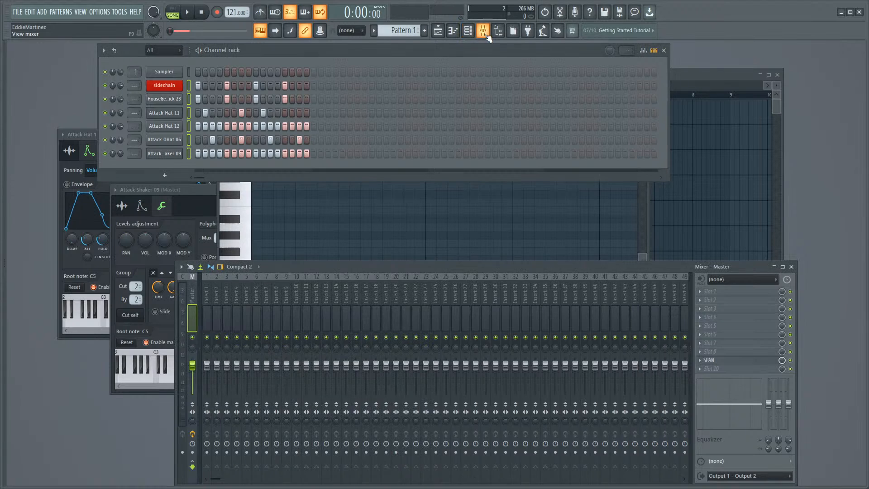
pyautogui.press('F9')
pyautogui.rightClick(207, 321)
pyautogui.moveTo(271, 308)
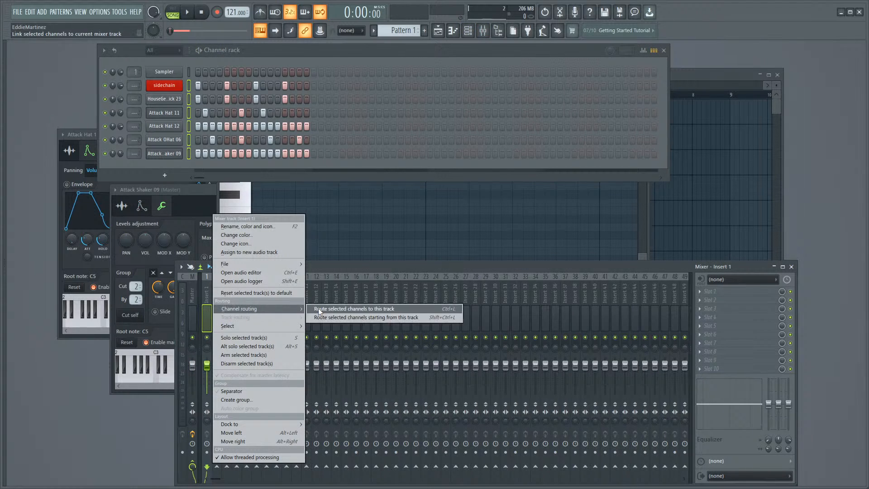
pyautogui.click(338, 317)
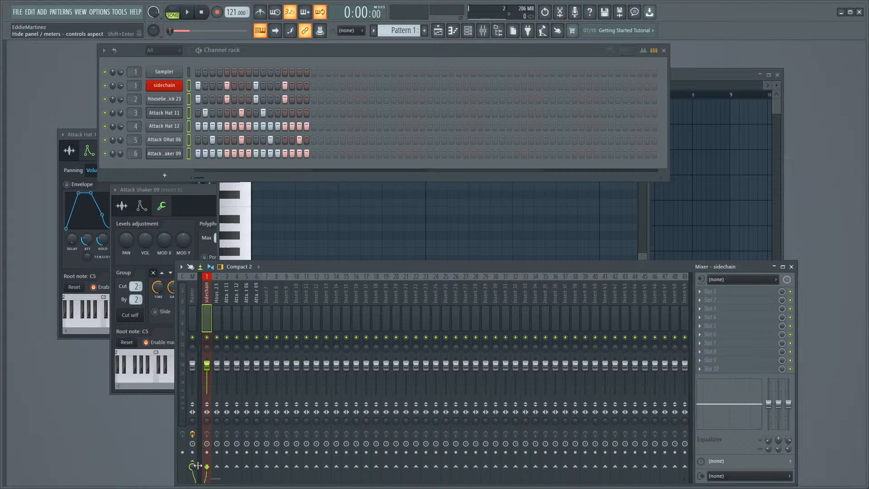
# Step: Disable the sidechain mixer track's send to the master and play the loop with only the sidechain channel selected
pyautogui.moveTo(284, 265); pyautogui.dragTo(293, 235)
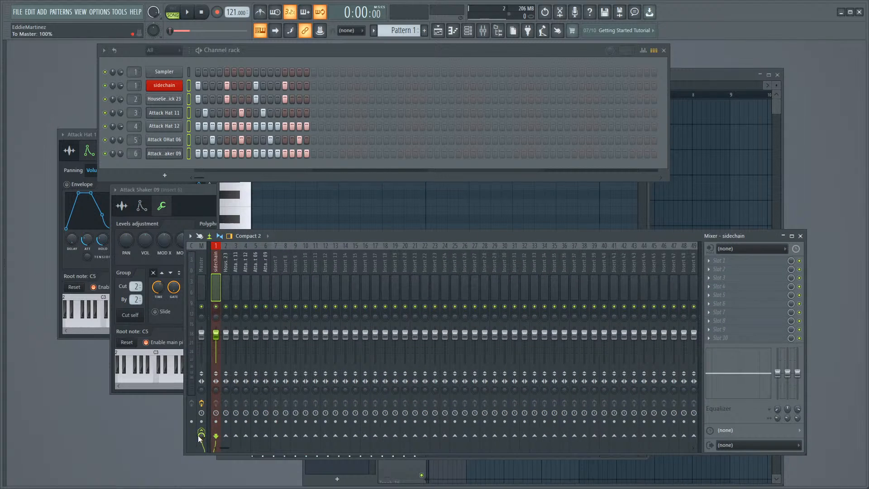
pyautogui.click(188, 85)
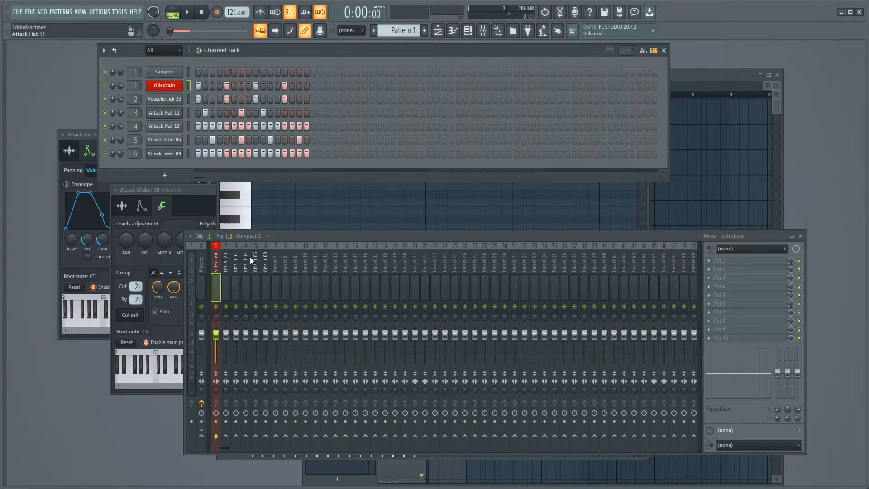
pyautogui.click(194, 17)
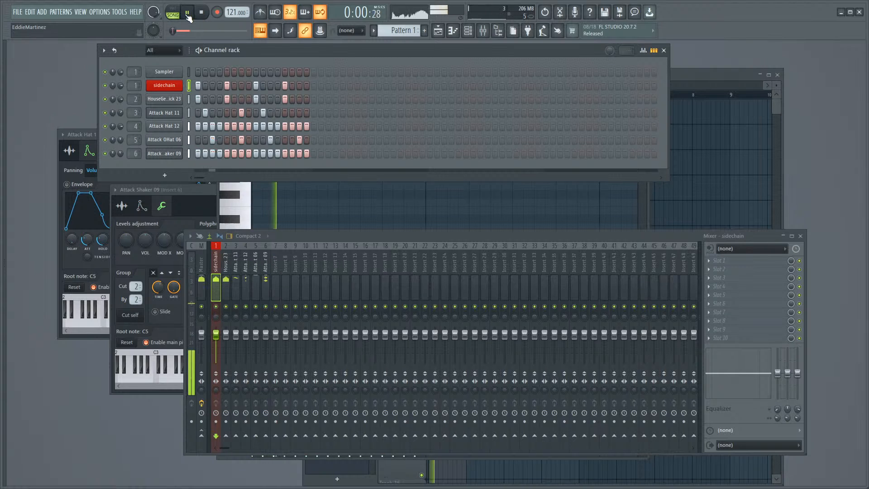
# Step: Sidechain the sidechain track to the Attack Shaker 09 mixer track and load Fruity Limiter in that track's effect slot 7
pyautogui.rightClick(264, 434)
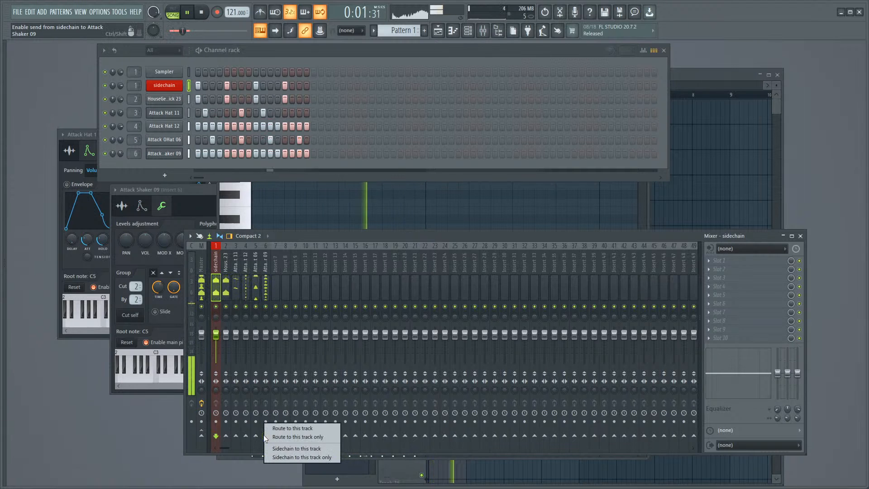
pyautogui.click(295, 447)
pyautogui.click(265, 288)
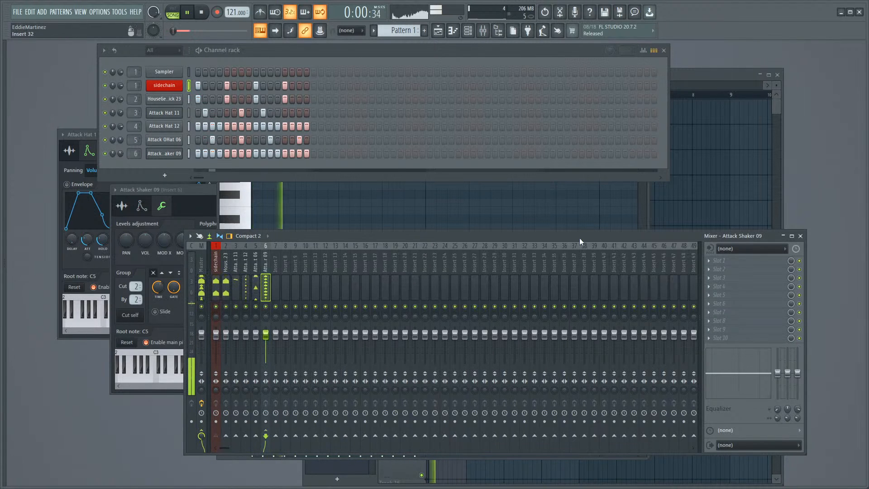
pyautogui.click(726, 311)
pyautogui.rightClick(726, 312)
pyautogui.moveTo(732, 267)
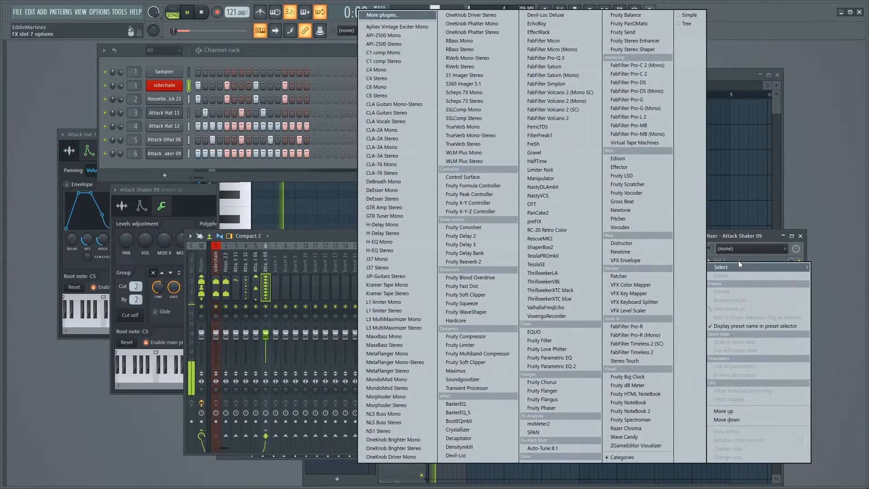
pyautogui.click(483, 346)
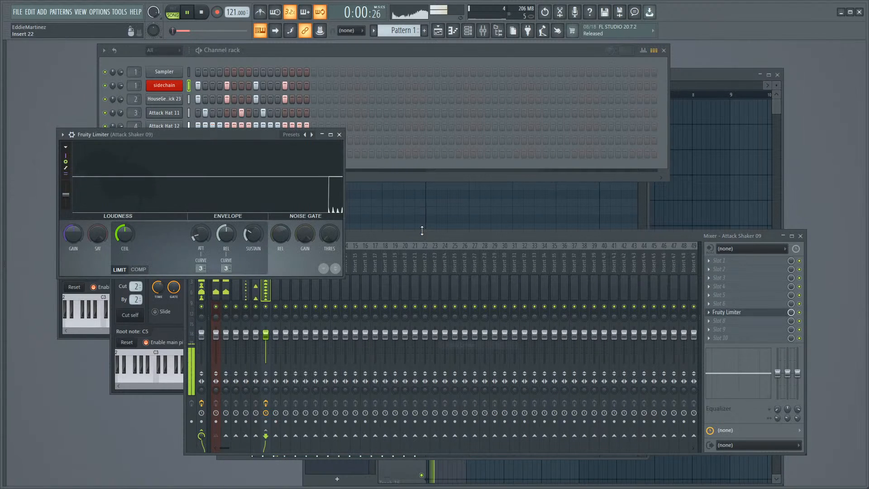
# Step: Load the SIDECHAIN2 preset in the shaker's Fruity Limiter and choose sidechain as its compressor's sidechain input
pyautogui.rightClick(311, 134)
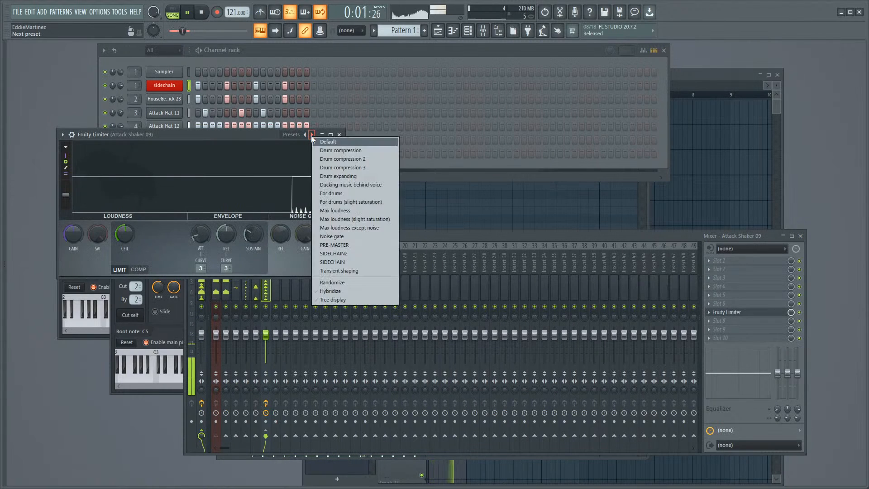
pyautogui.click(356, 254)
pyautogui.press('space')
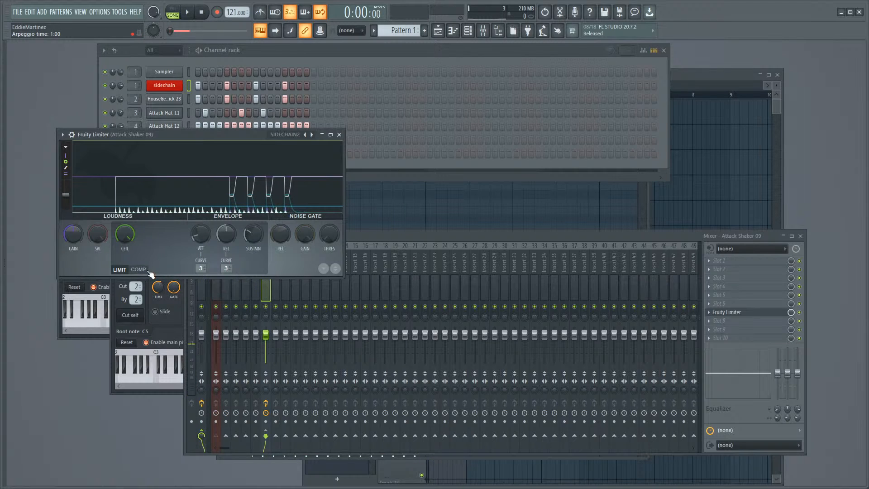
pyautogui.click(136, 271)
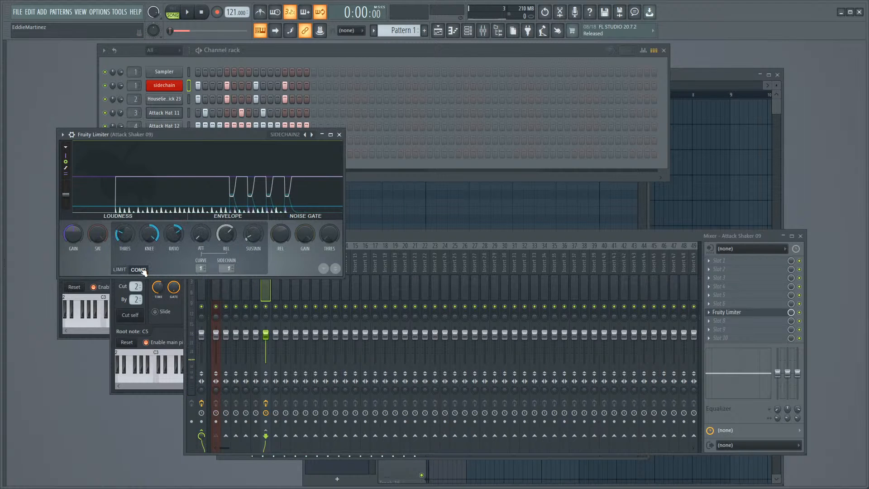
pyautogui.click(223, 270)
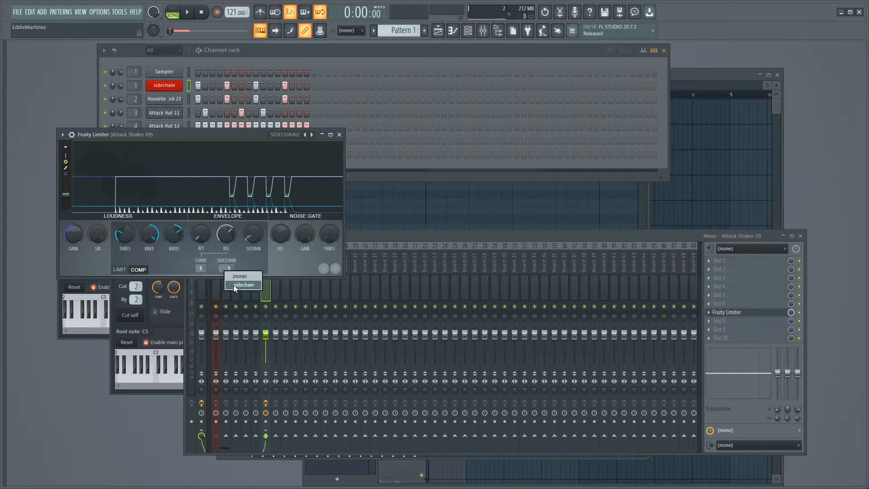
pyautogui.click(236, 285)
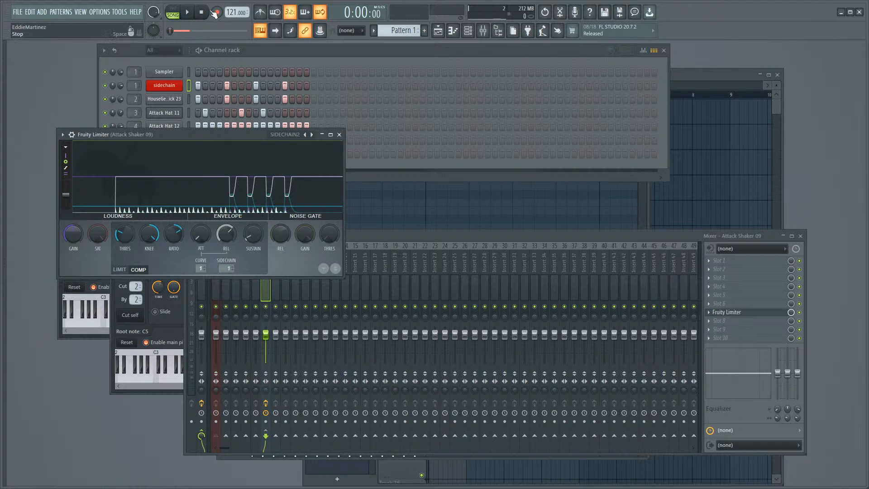
# Step: Play the loop, set the shaker limiter's compressor threshold to about -22.4 dB, and close the plugin
pyautogui.press('space')
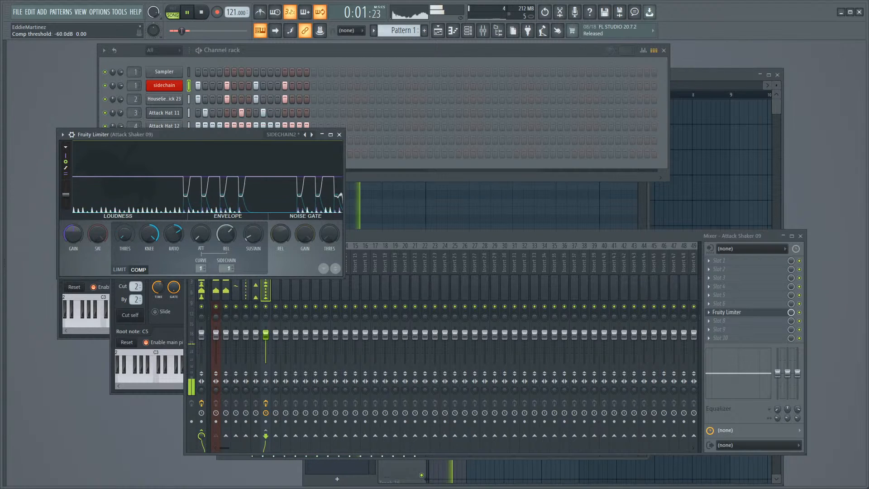
pyautogui.moveTo(124, 235)
pyautogui.mouseDown()
pyautogui.moveTo(124, 217)
pyautogui.moveTo(125, 294)
pyautogui.moveTo(124, 225)
pyautogui.mouseUp()
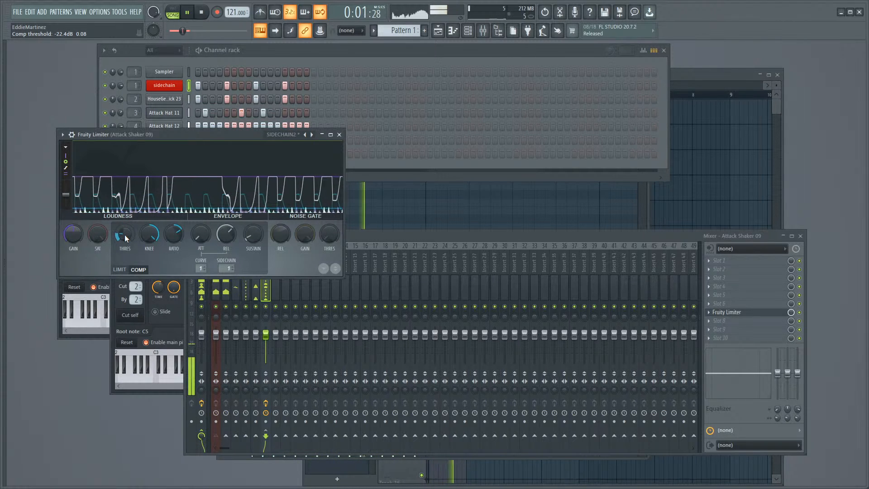
pyautogui.click(339, 134)
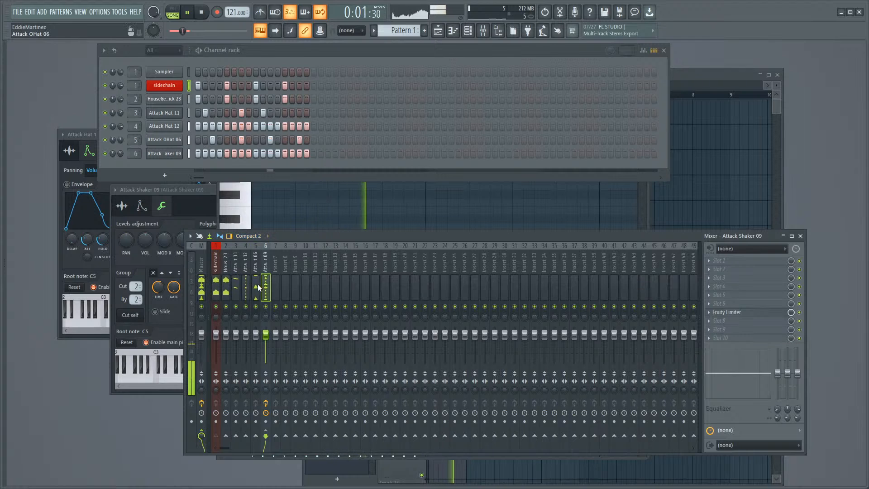
# Step: Sidechain the sidechain track to the Attack Hat 12 mixer track and load Fruity Limiter in that track's effect slot 8
pyautogui.click(246, 287)
pyautogui.click(216, 290)
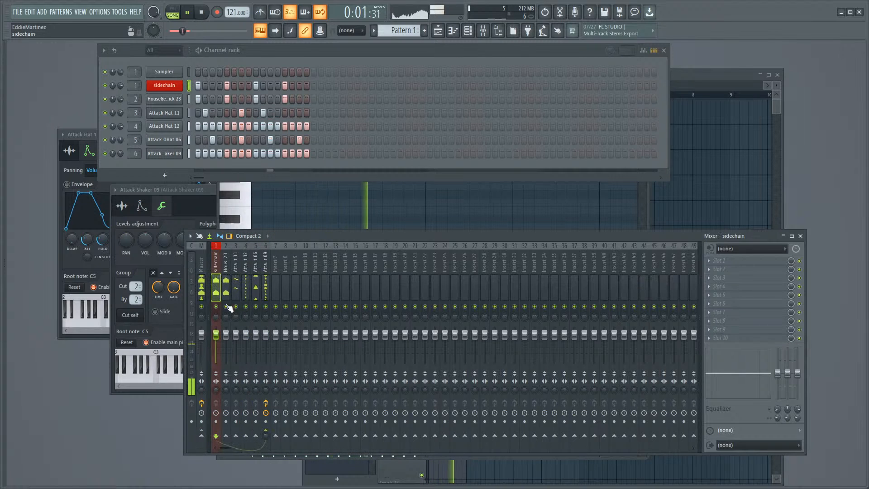
pyautogui.rightClick(246, 435)
pyautogui.click(261, 448)
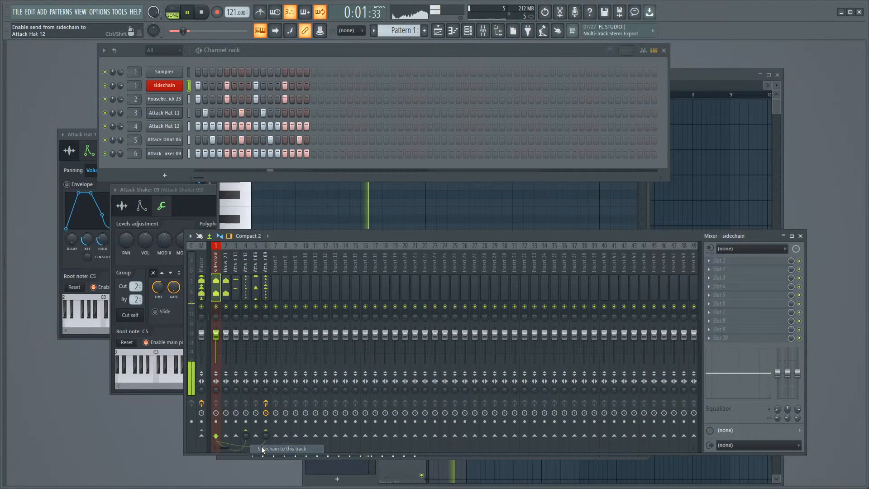
pyautogui.click(244, 286)
pyautogui.click(741, 320)
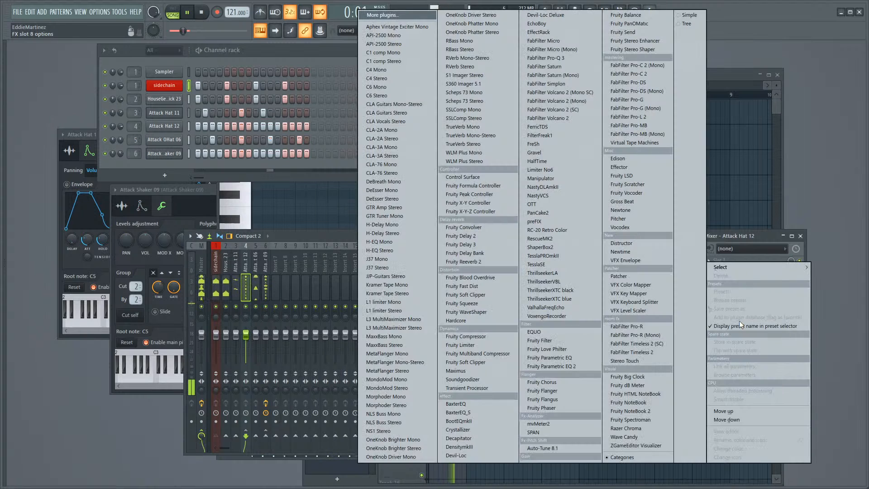
pyautogui.click(471, 345)
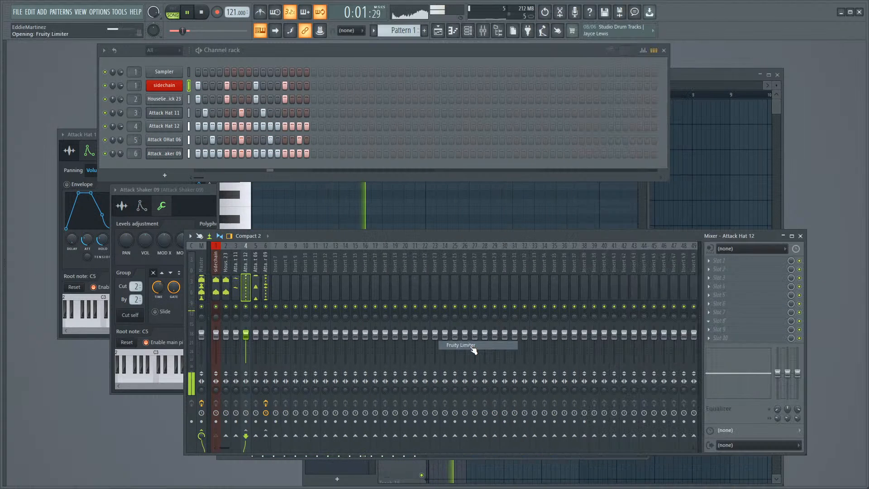
# Step: Load the SIDECHAIN2 preset in Attack Hat 12's Fruity Limiter, stop playback, and show its compressor settings
pyautogui.click(277, 100)
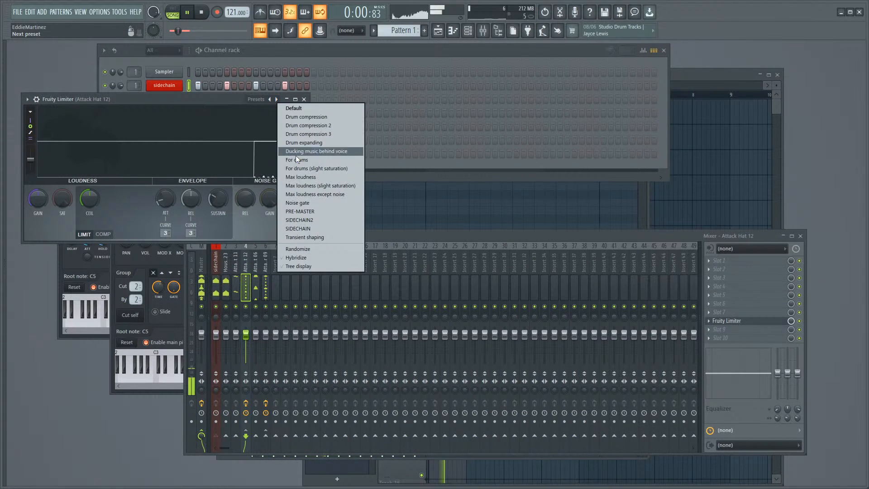
pyautogui.click(299, 220)
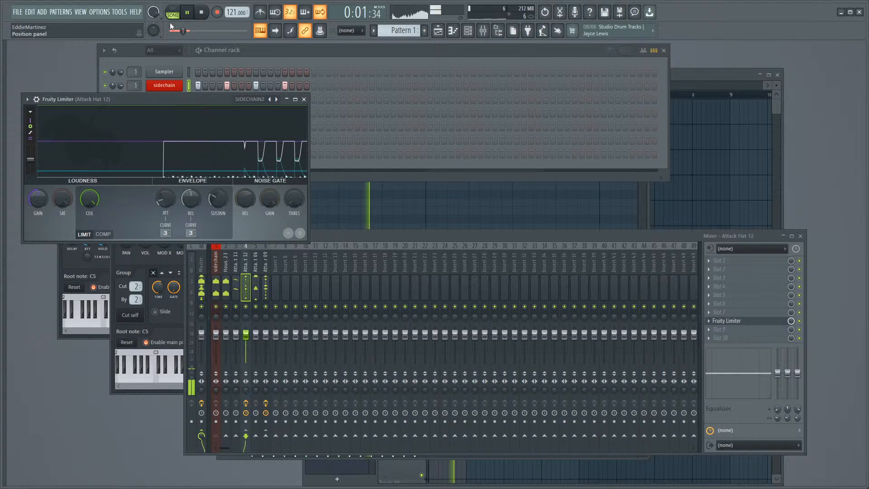
pyautogui.press('space')
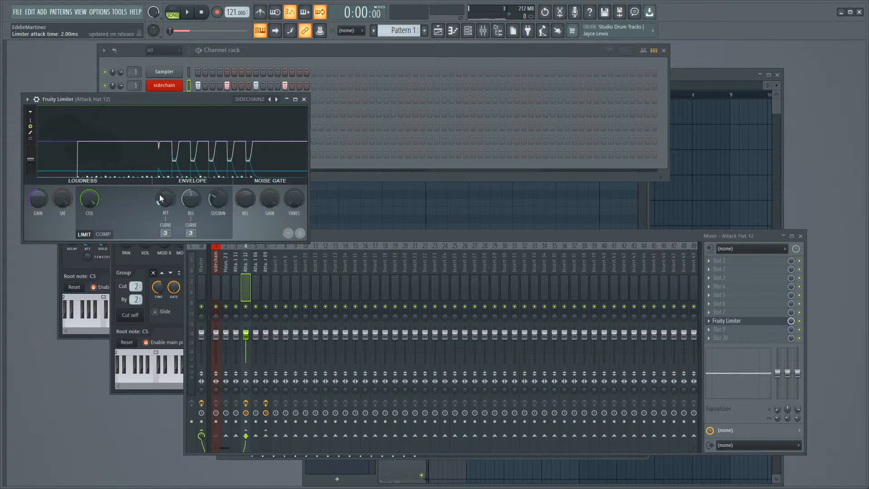
pyautogui.click(104, 233)
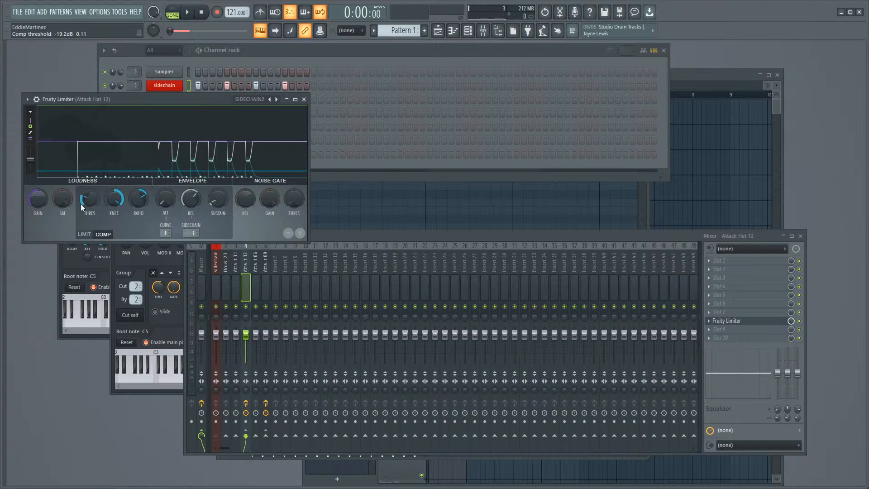
# Step: Examine the detailed settings, plugin options and preset list of Attack Hat 12's Fruity Limiter, and close the plugin
pyautogui.click(36, 100)
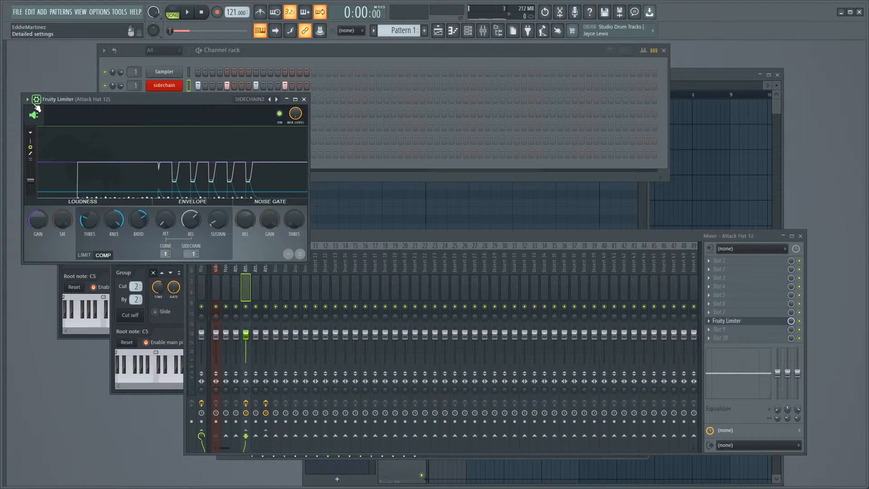
pyautogui.click(27, 99)
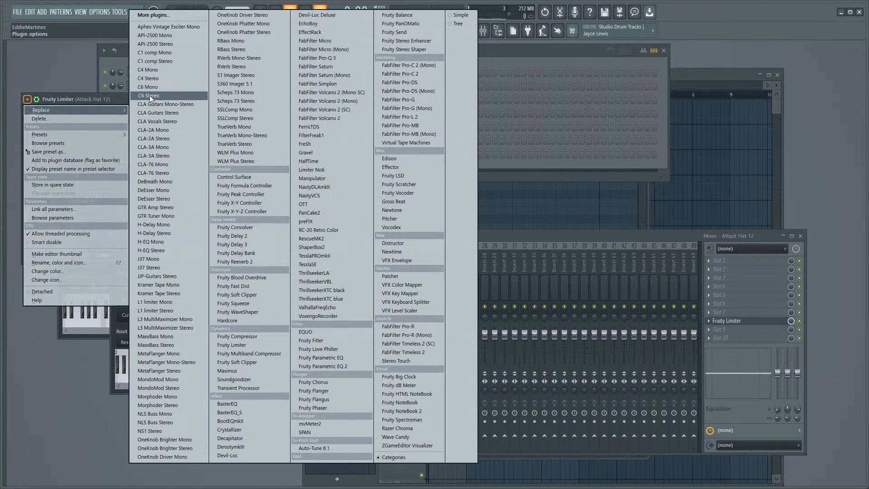
pyautogui.click(110, 96)
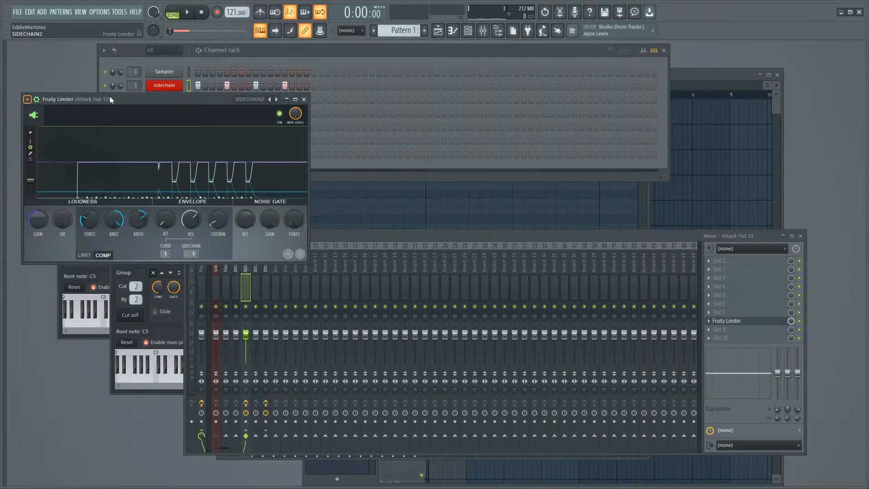
pyautogui.click(270, 100)
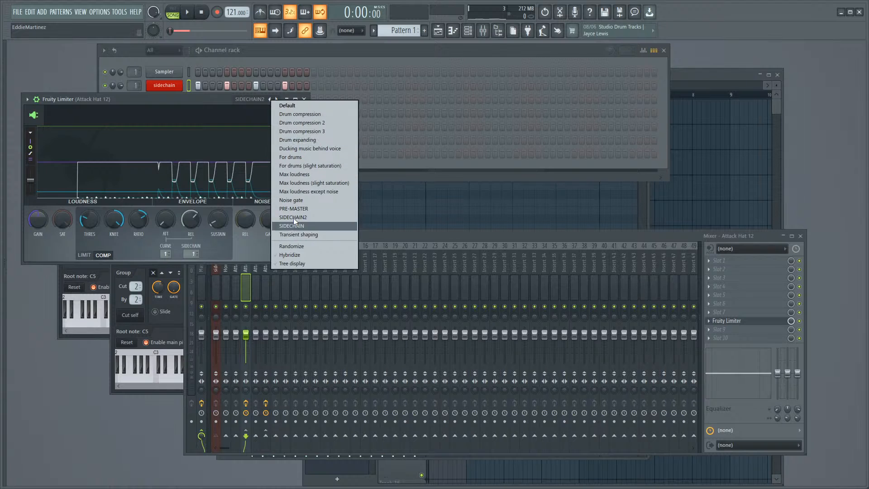
pyautogui.click(181, 100)
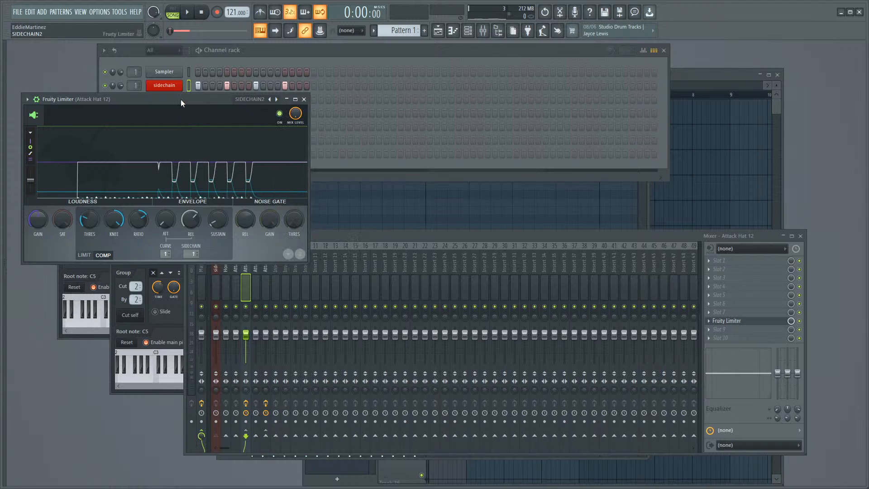
pyautogui.click(303, 100)
# Step: Play the loop, lower the compressor threshold in Attack Hat 12's Fruity Limiter, close the plugin and stop playback
pyautogui.press('space')
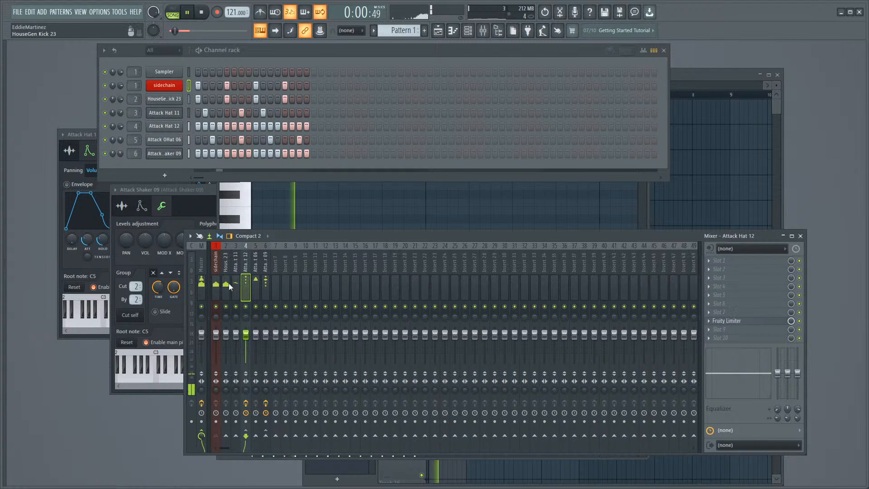
pyautogui.click(726, 320)
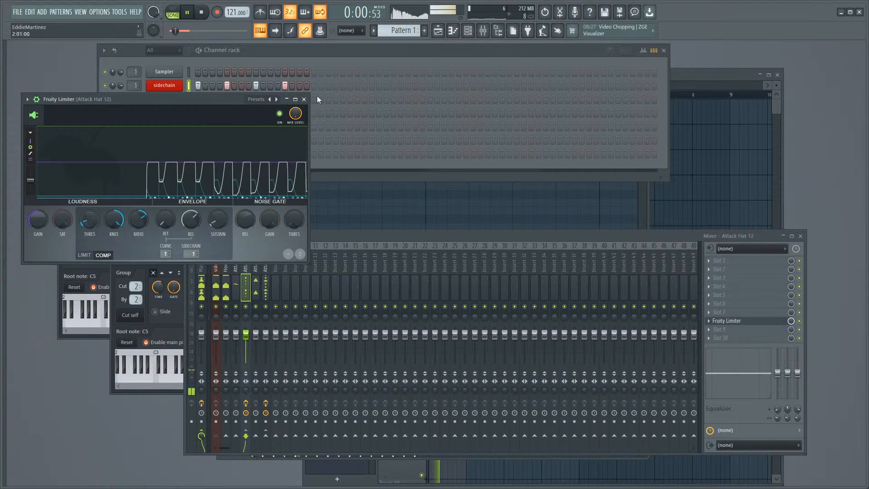
pyautogui.click(304, 99)
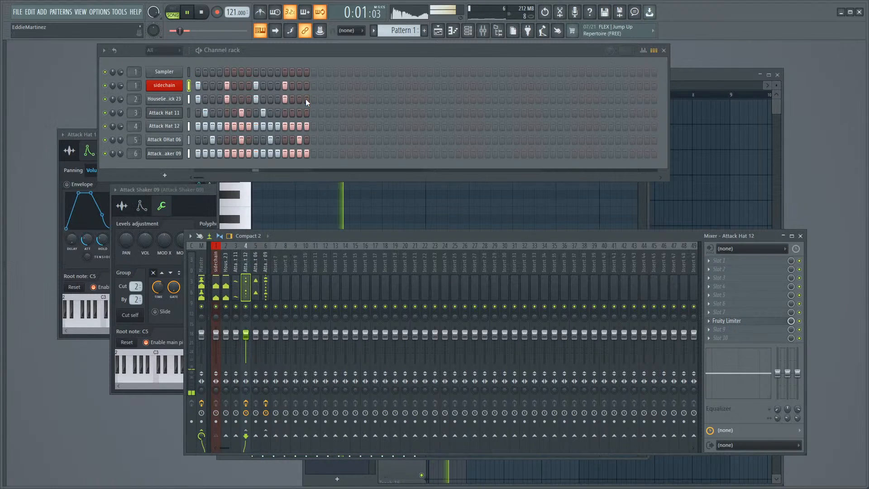
pyautogui.click(202, 15)
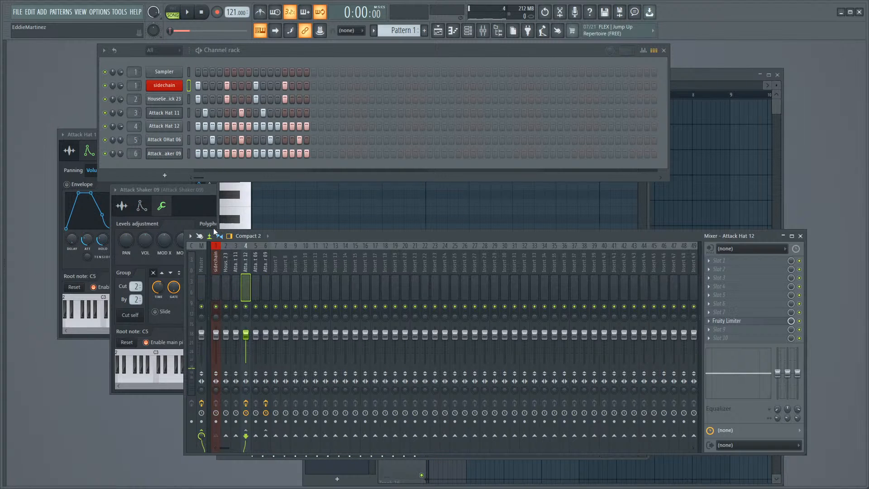
# Step: Show the sample browser, collapse the Shakers folder and open the Kicks folder in Drums (ModeAudio)
pyautogui.hotkey('alt', 'F8')
pyautogui.scroll(5, 75, 252)
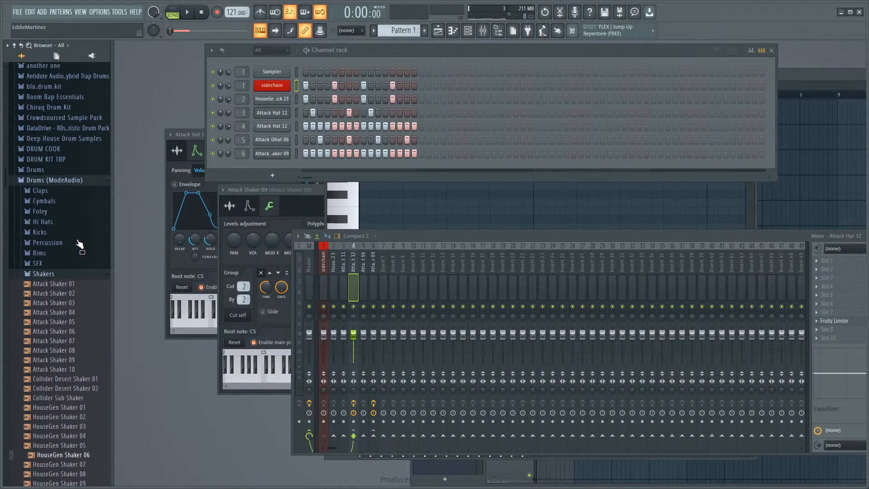
pyautogui.click(66, 296)
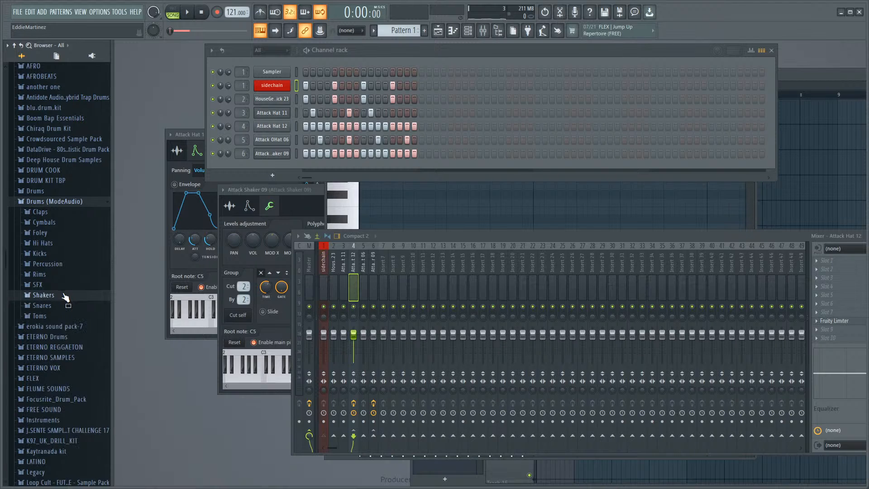
pyautogui.click(50, 253)
# Step: Audition Attack Kick samples from Attack Kick 17 through Attack Kick 58 for a second kick layer
pyautogui.click(52, 228)
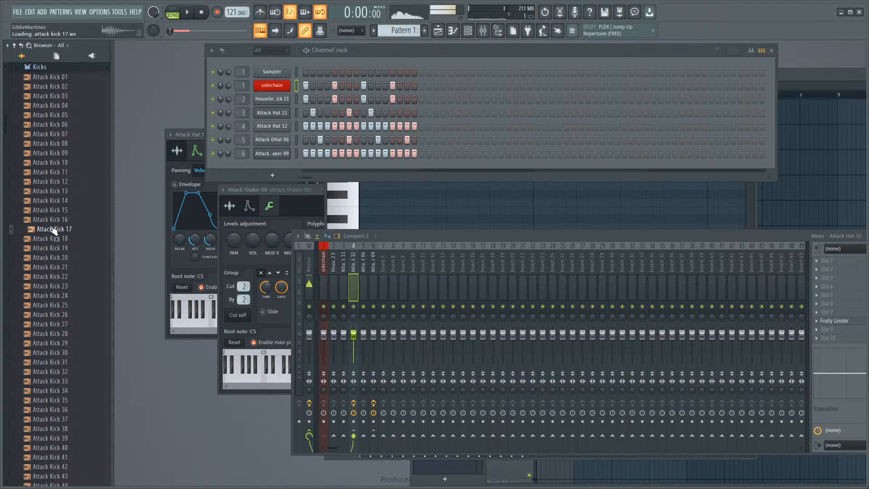
pyautogui.click(57, 267)
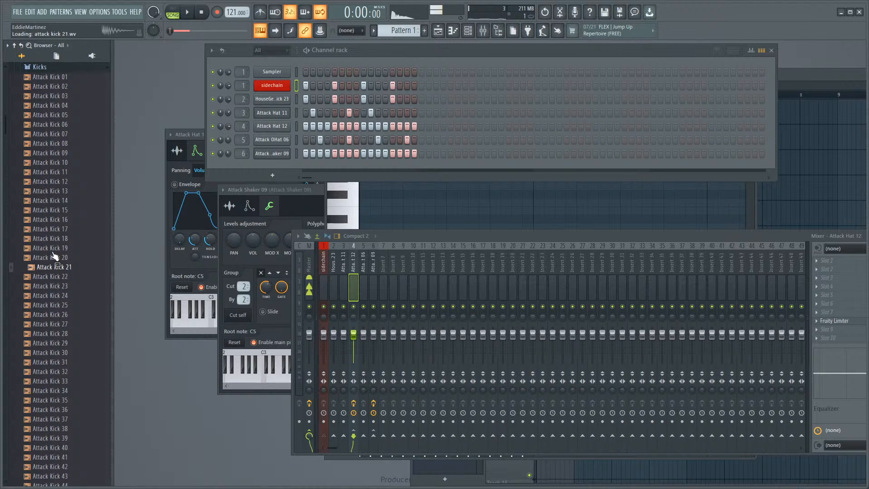
pyautogui.click(60, 277)
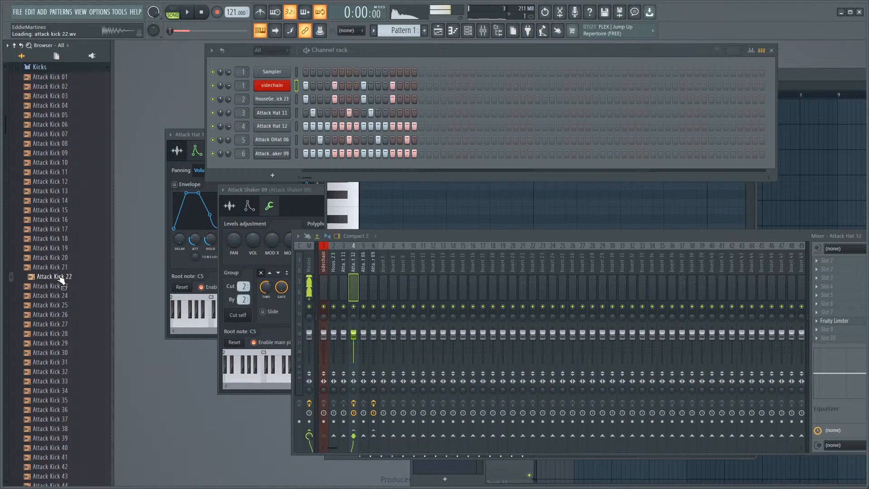
pyautogui.click(57, 267)
pyautogui.click(60, 305)
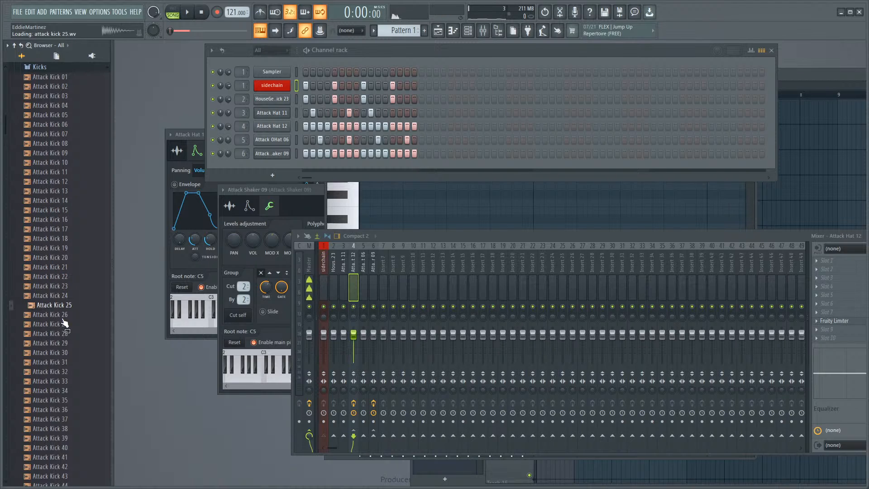
pyautogui.click(62, 335)
pyautogui.click(62, 344)
pyautogui.click(63, 363)
pyautogui.scroll(-4, 64, 363)
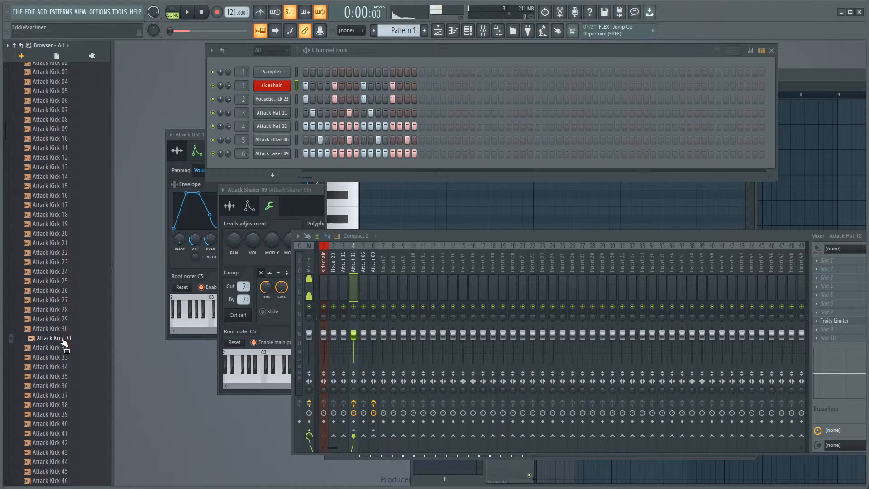
pyautogui.click(58, 325)
pyautogui.click(55, 346)
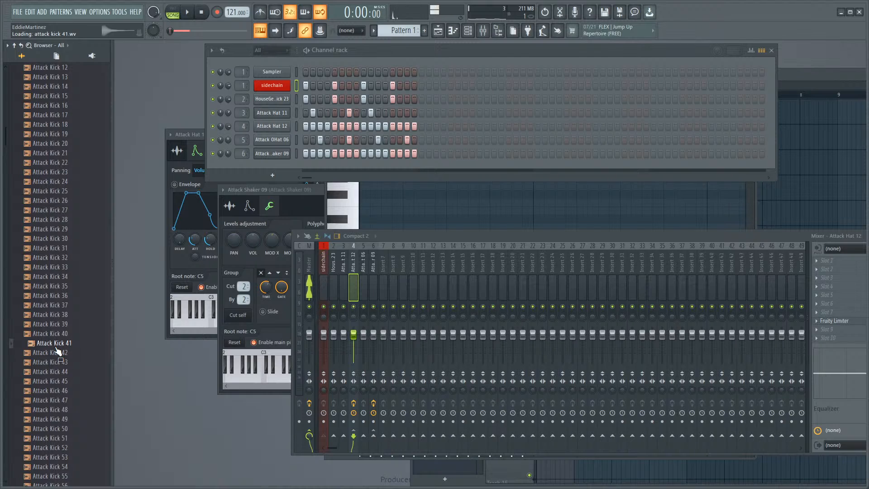
pyautogui.scroll(-6, 57, 350)
pyautogui.click(58, 334)
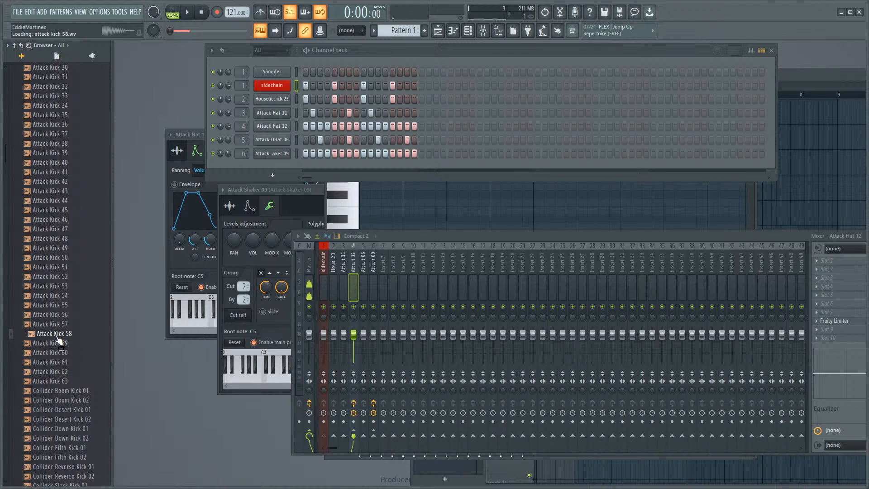
# Step: Add Attack Kick 58 as a new channel above Sampler in the channel rack and rename it topkick
pyautogui.moveTo(57, 338); pyautogui.dragTo(188, 64)
pyautogui.rightClick(181, 70)
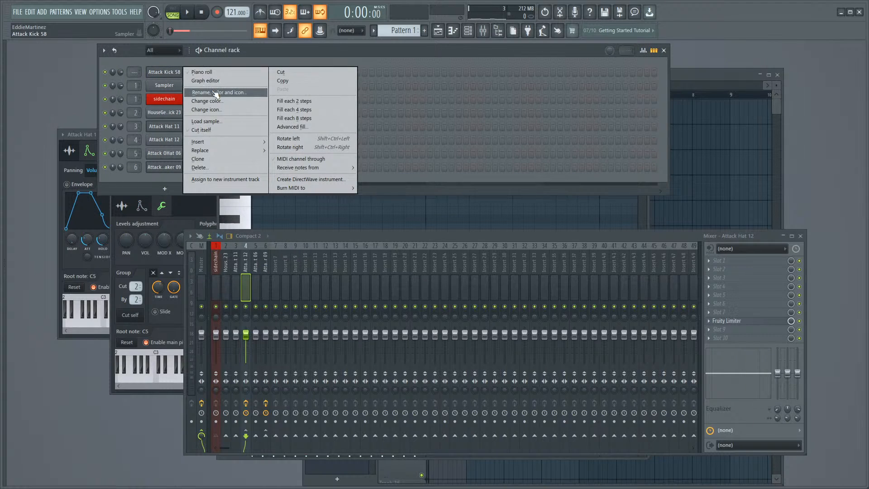
pyautogui.click(214, 93)
pyautogui.write('topki')
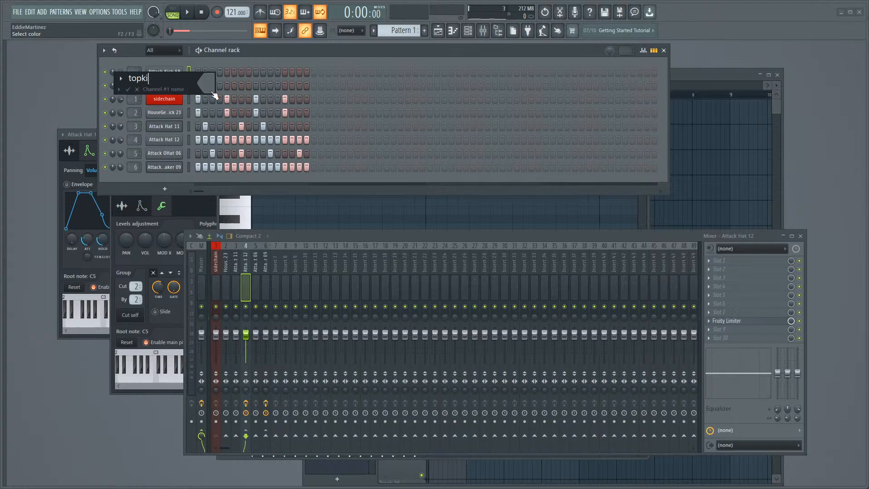
pyautogui.write('ck')
pyautogui.press('Return')
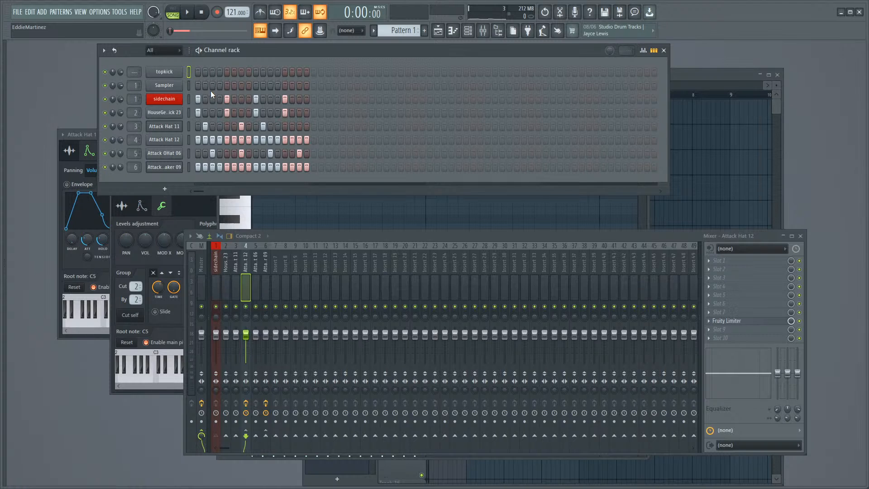
# Step: Fill the topkick channel every 4 steps and route it to mixer insert 7
pyautogui.rightClick(169, 71)
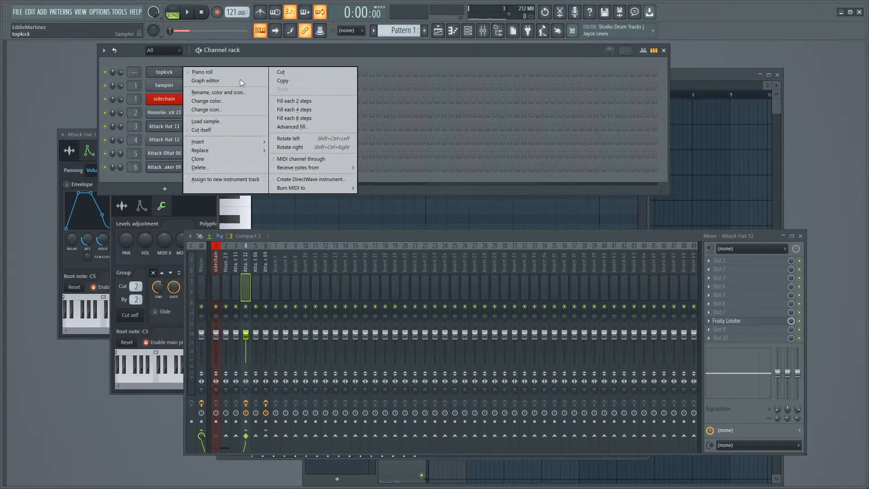
pyautogui.click(281, 109)
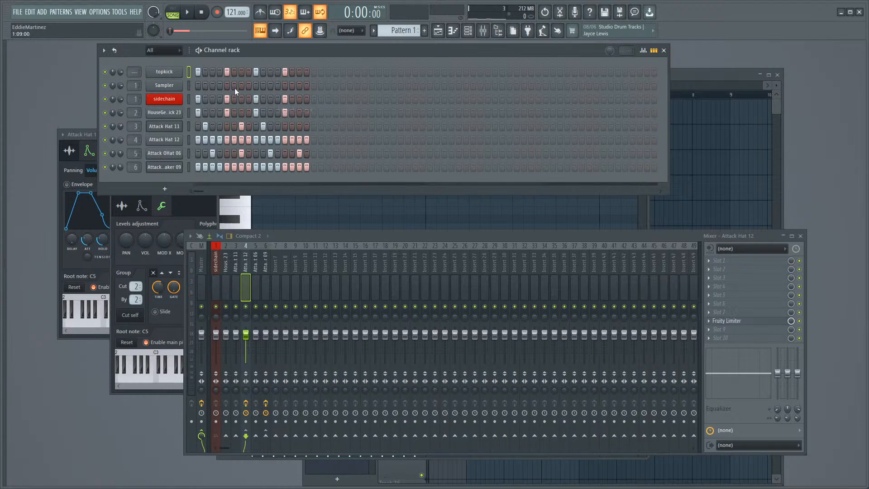
pyautogui.rightClick(275, 263)
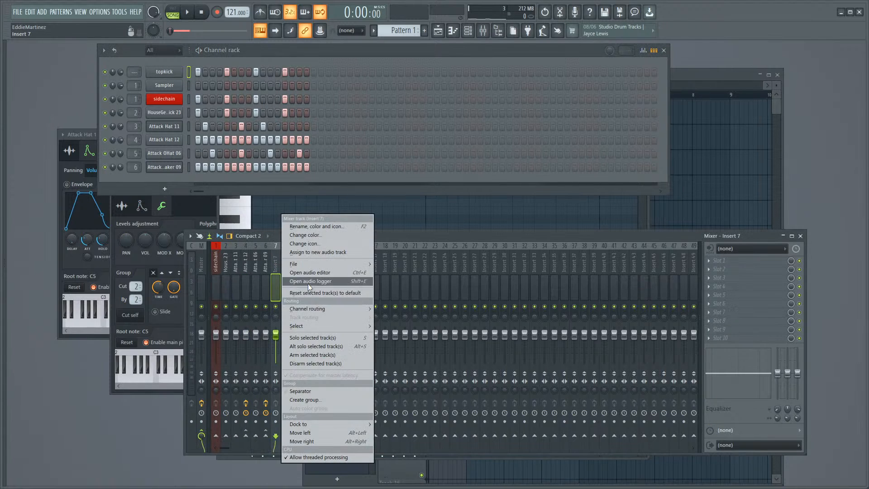
pyautogui.moveTo(317, 309)
pyautogui.click(383, 308)
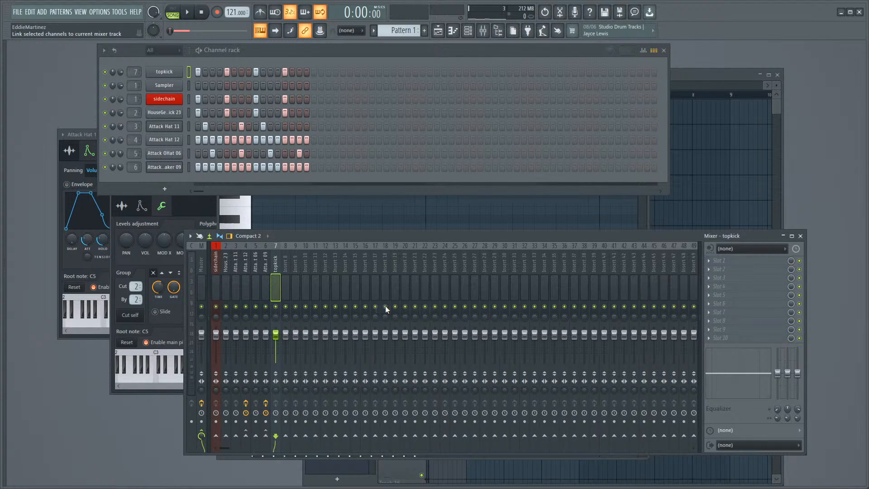
# Step: Move the topkick mixer track to insert 3, directly after the HouseGen Kick 23 track
pyautogui.hotkey('alt', 'Left')
pyautogui.hotkey('alt', 'Left')
pyautogui.hotkey('alt', 'Left')
pyautogui.hotkey('alt', 'Left')
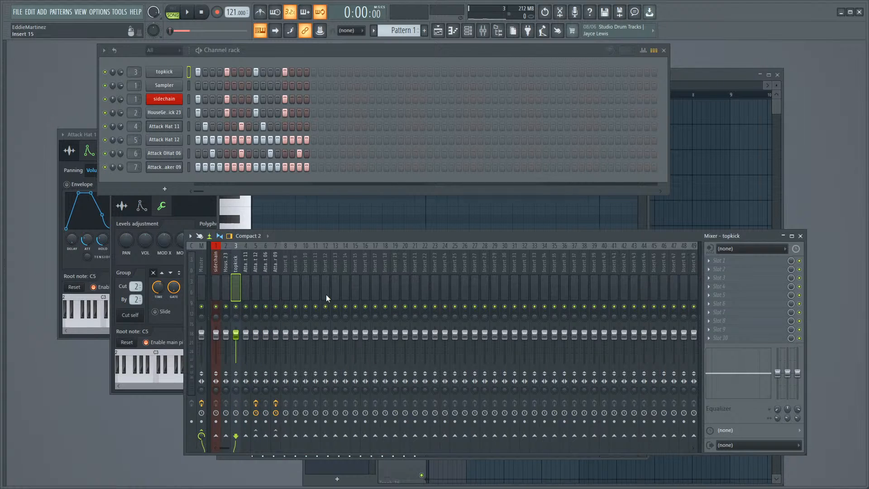
# Step: Solo the topkick and HouseGen Kick 23 mixer tracks together and play the loop
pyautogui.rightClick(236, 307)
pyautogui.rightClick(226, 306)
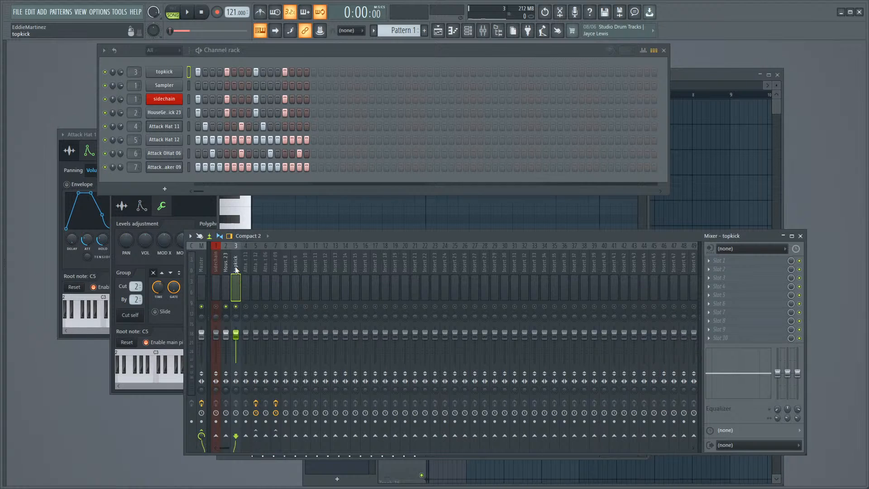
pyautogui.click(187, 12)
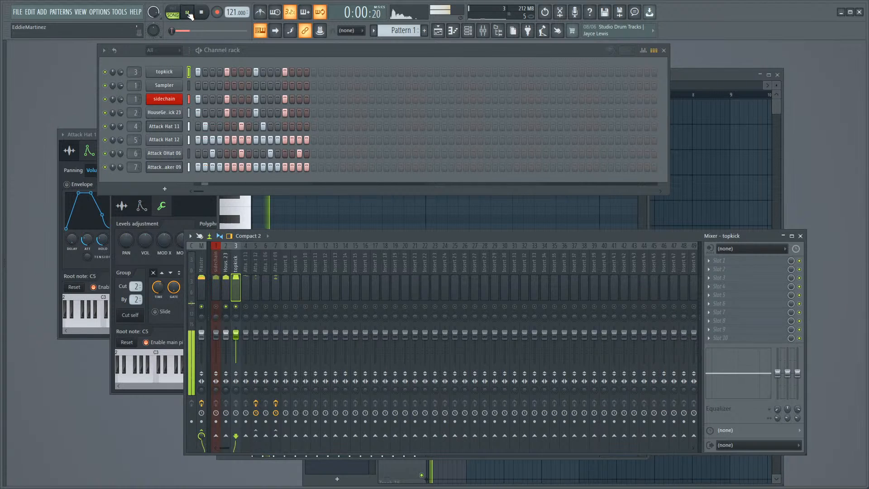
# Step: Solo the HouseGen Kick 23 mixer track and load Fruity parametric EQ 2 in its effect slot 1
pyautogui.click(227, 283)
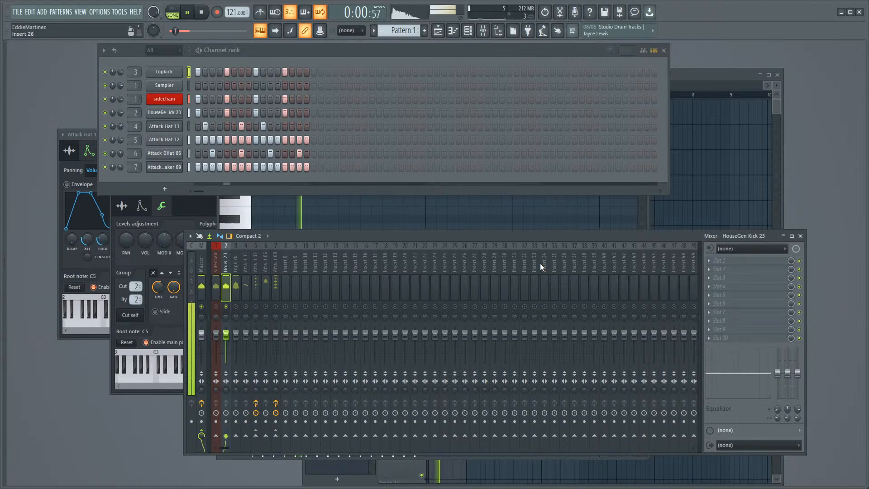
pyautogui.click(740, 260)
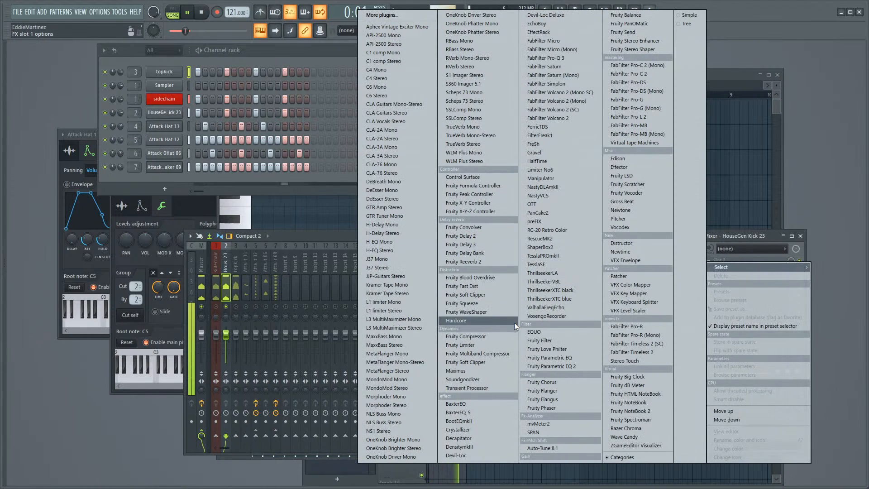
pyautogui.click(549, 365)
# Step: Apply the EQ's steep4 high preset, lower the band 7 low-pass cutoff to about band 5's frequency, and stop playback
pyautogui.click(338, 158)
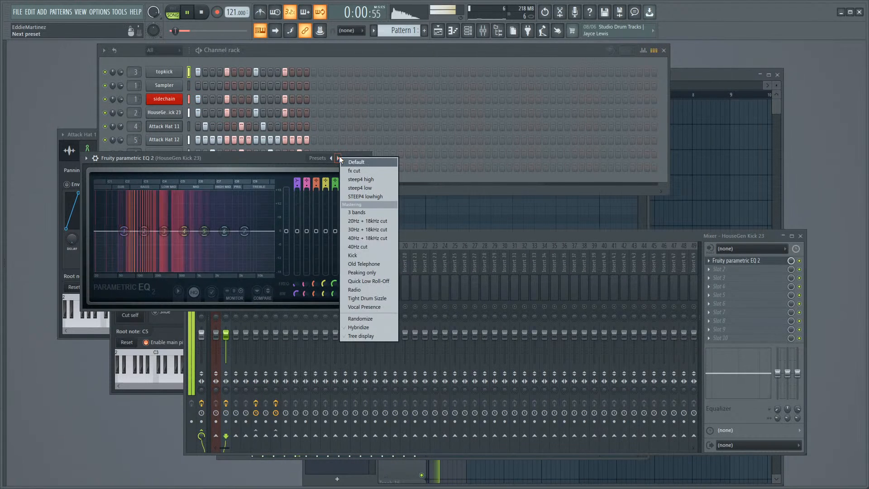
pyautogui.click(360, 180)
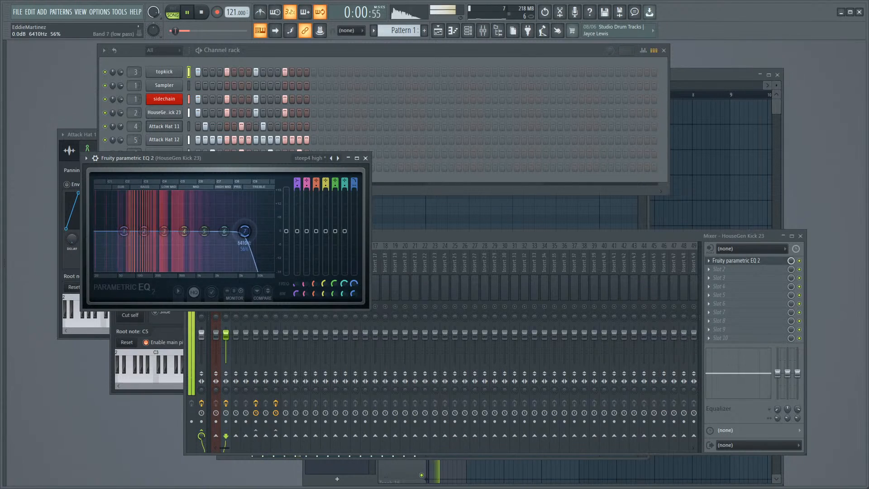
pyautogui.moveTo(244, 231); pyautogui.dragTo(206, 231)
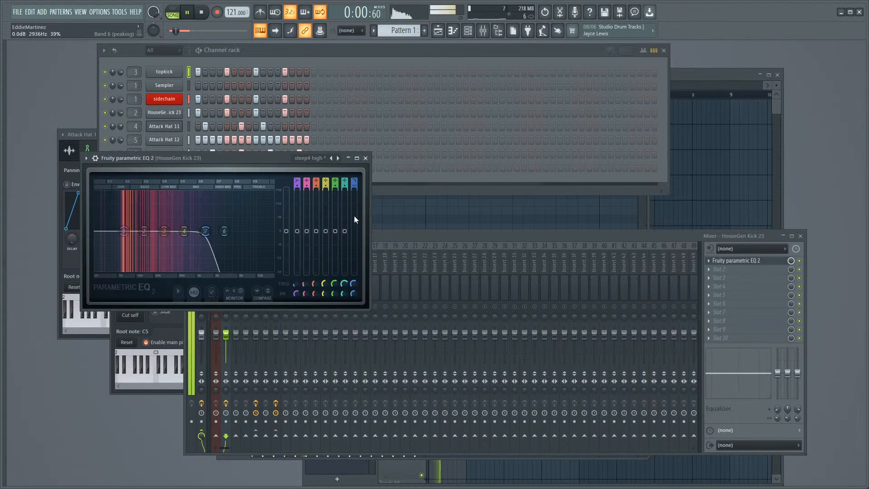
pyautogui.click(382, 240)
pyautogui.press('space')
# Step: Solo the topkick mixer track with the loop playing and load Fruity Parametric EQ 2 in its effect slot 1
pyautogui.click(236, 286)
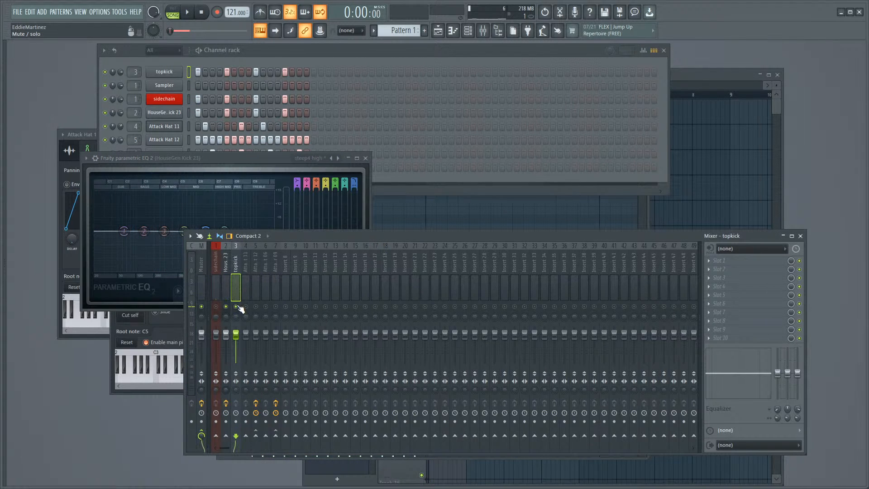
pyautogui.press('space')
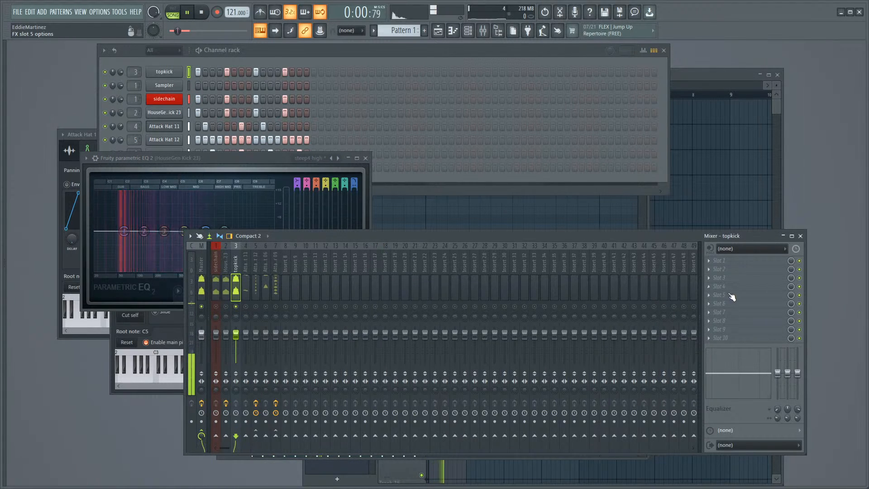
pyautogui.click(731, 260)
pyautogui.click(550, 366)
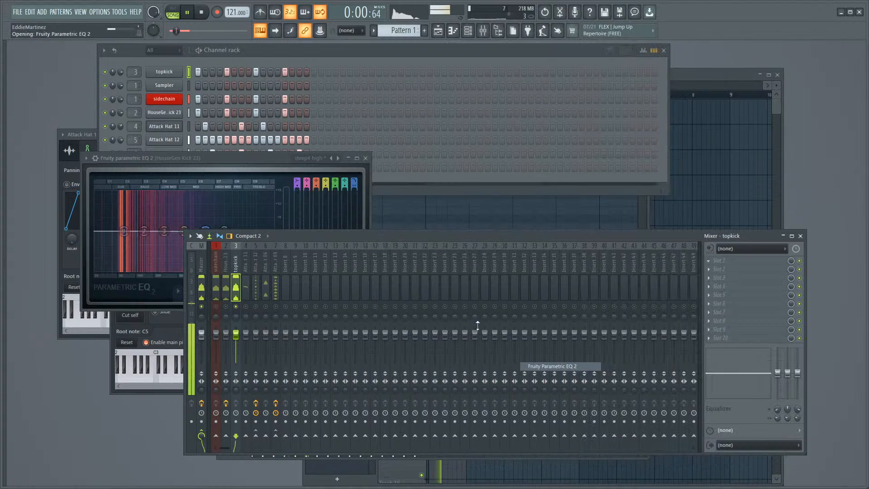
# Step: Apply the steep4 low preset to the topkick EQ, raise band 1's high-pass cutoff to just below band 3's frequency, and stop playback
pyautogui.rightClick(262, 87)
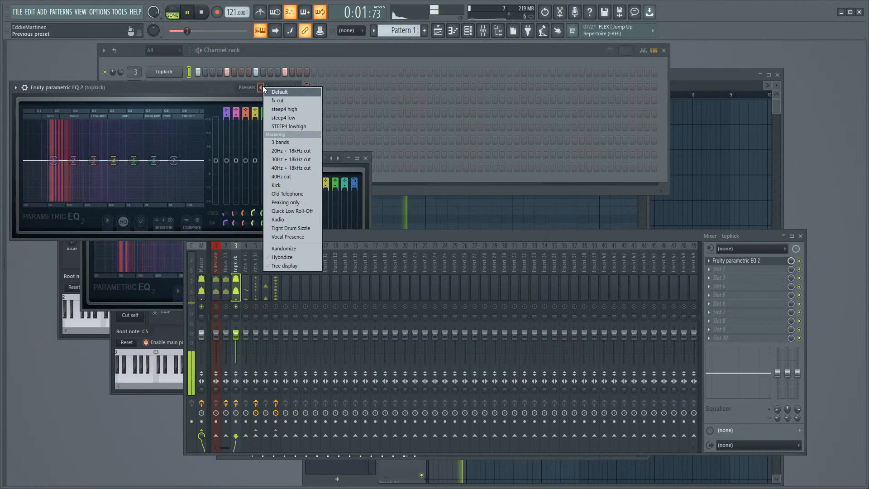
pyautogui.click(281, 118)
pyautogui.moveTo(36, 161); pyautogui.dragTo(88, 161)
pyautogui.press('space')
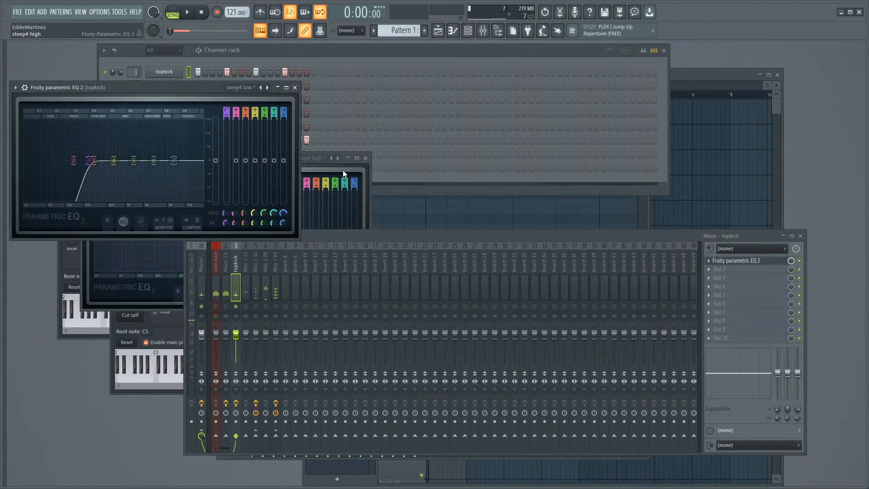
# Step: Unmute the sidechain mixer track and split Pattern 1 by channel in the playlist
pyautogui.click(221, 306)
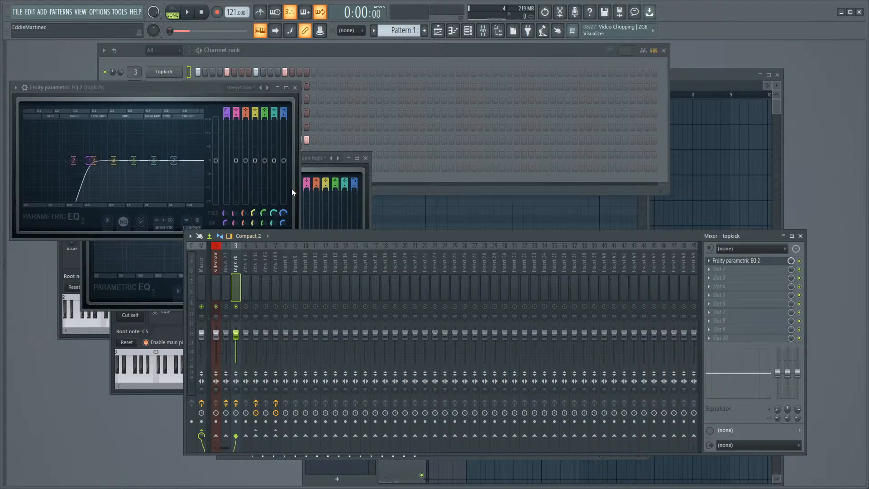
pyautogui.click(467, 31)
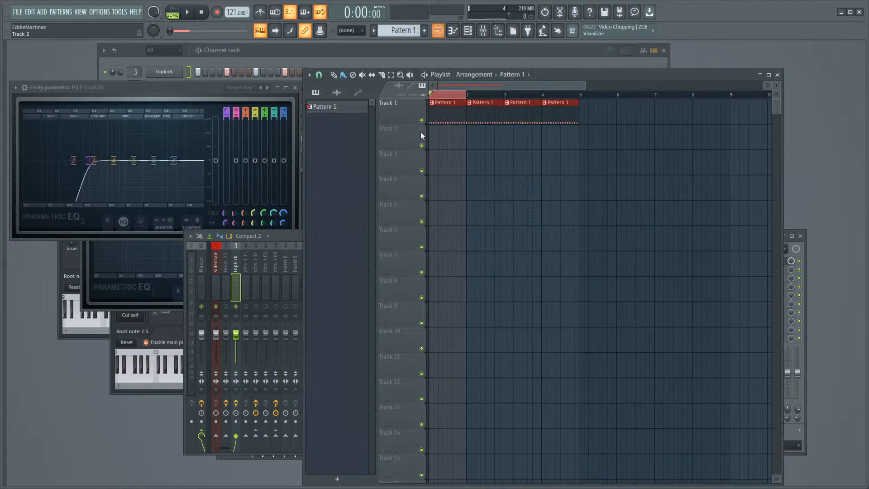
pyautogui.moveTo(208, 85); pyautogui.dragTo(289, 197)
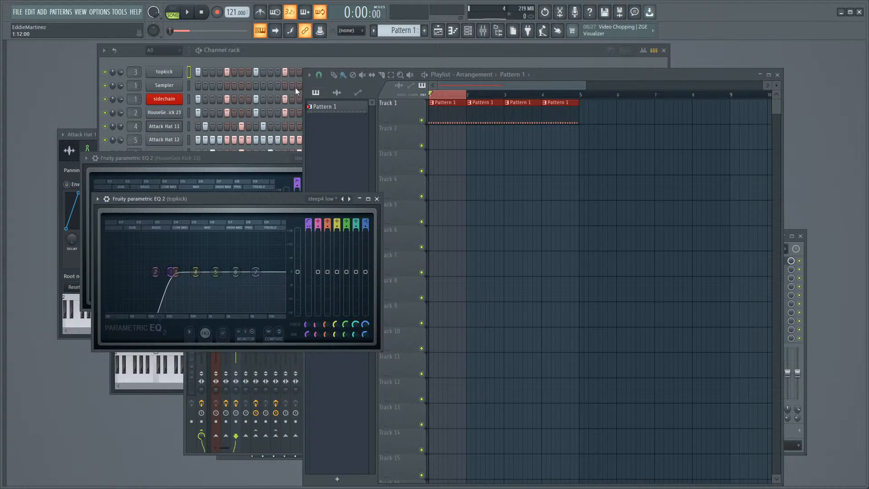
pyautogui.click(456, 88)
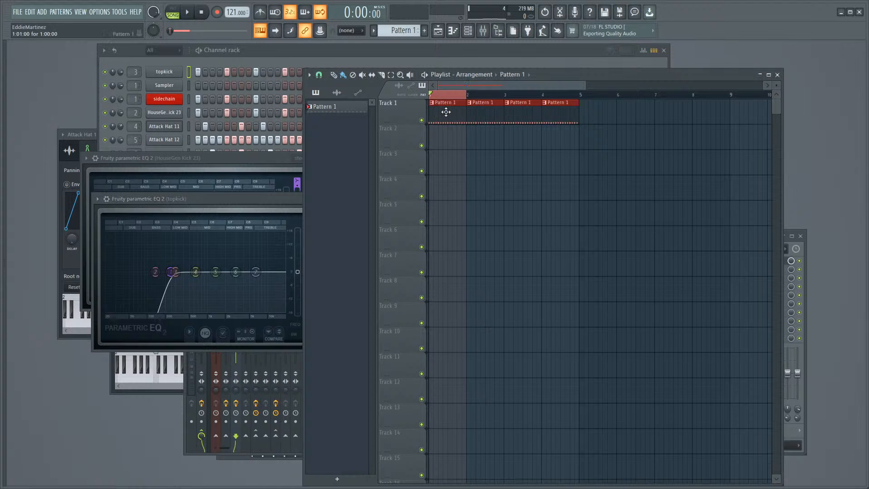
pyautogui.rightClick(335, 109)
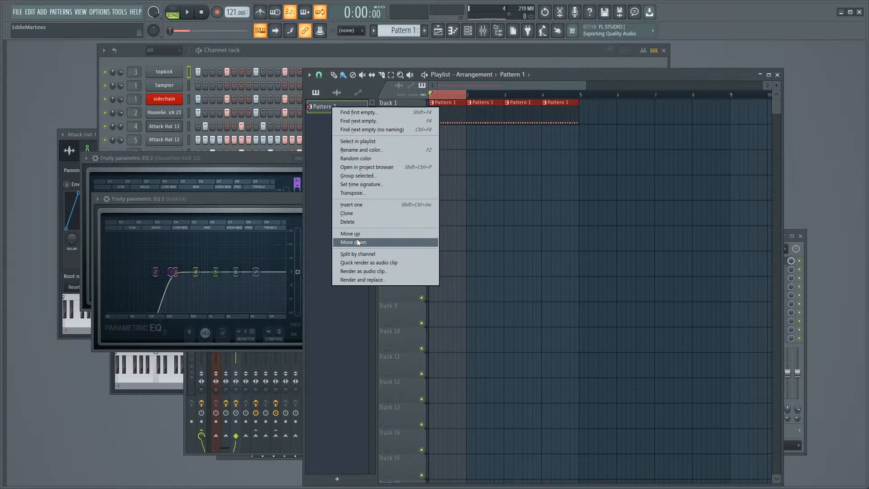
pyautogui.click(361, 252)
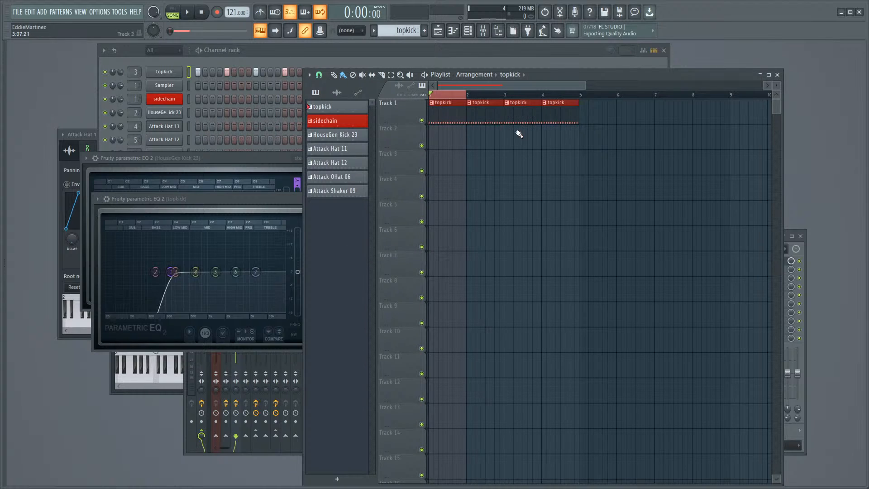
# Step: Delete the repeated clips in bars 2 to 4 and spread the stacked bar 1 clips over tracks 2 to 8
pyautogui.moveTo(492, 130); pyautogui.dragTo(557, 118)
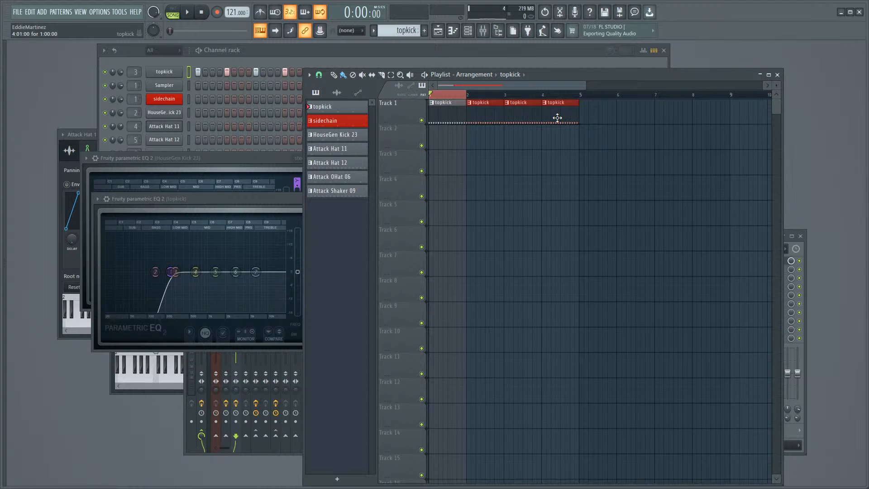
pyautogui.press('Delete')
pyautogui.moveTo(452, 117); pyautogui.dragTo(448, 180)
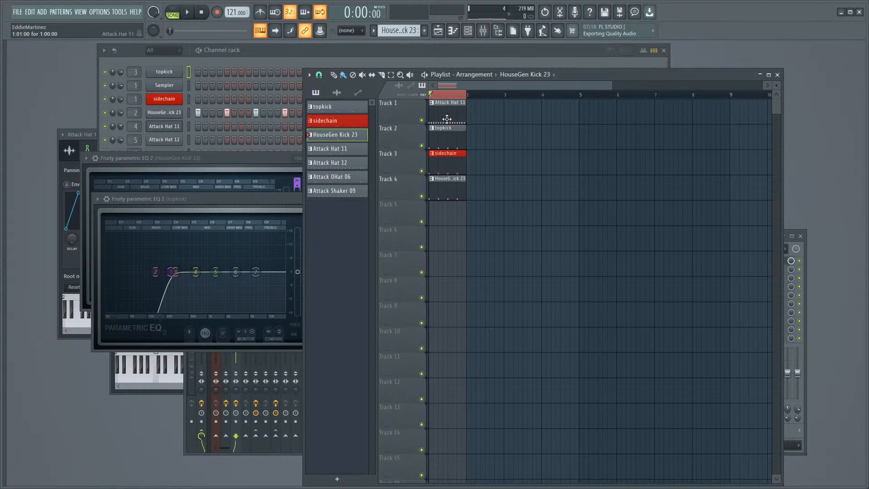
pyautogui.moveTo(447, 118); pyautogui.dragTo(442, 225)
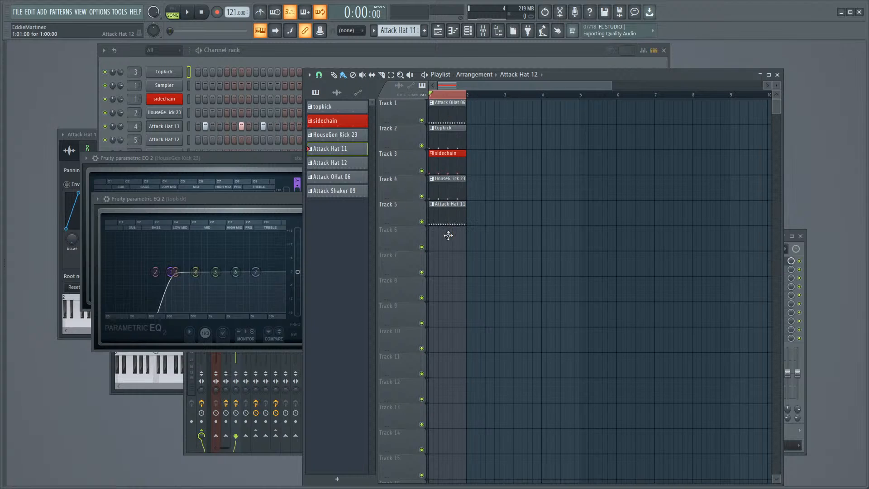
pyautogui.click(444, 240)
pyautogui.moveTo(444, 118); pyautogui.dragTo(441, 274)
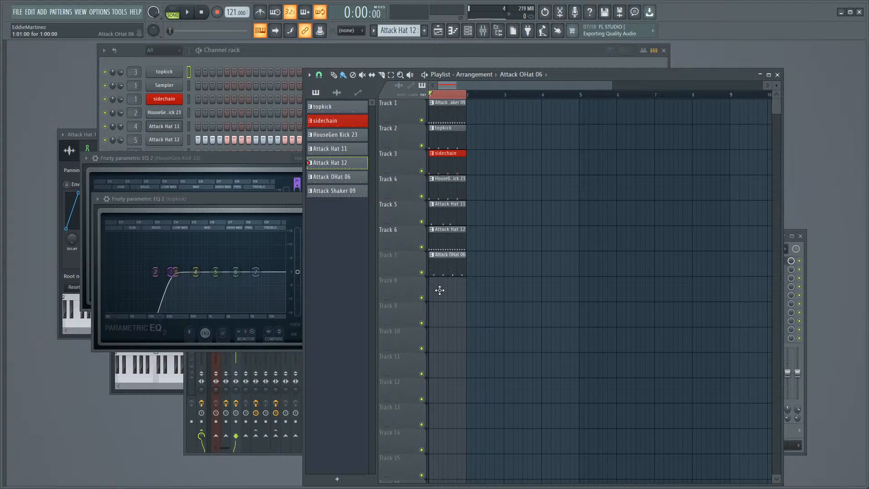
pyautogui.moveTo(445, 111); pyautogui.dragTo(433, 311)
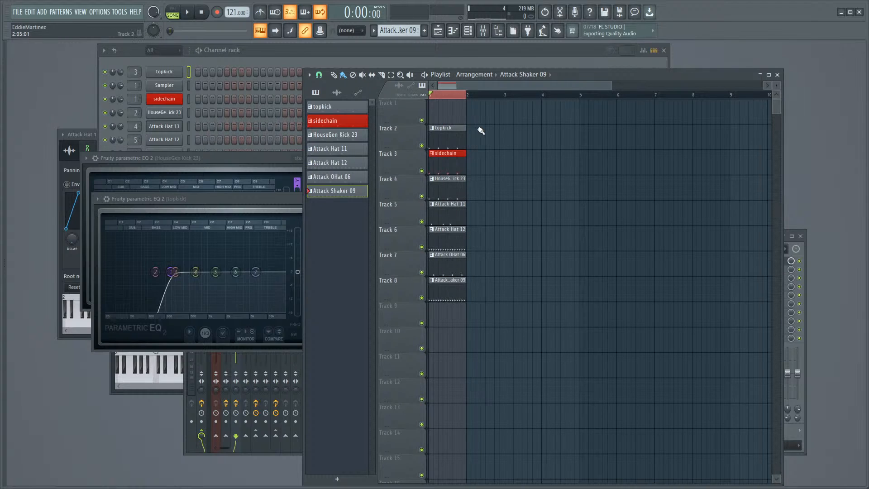
# Step: Shift all the clips up to tracks 1 to 7 and repeat them through bar 4
pyautogui.moveTo(482, 125); pyautogui.dragTo(428, 326)
pyautogui.moveTo(432, 283); pyautogui.dragTo(560, 258)
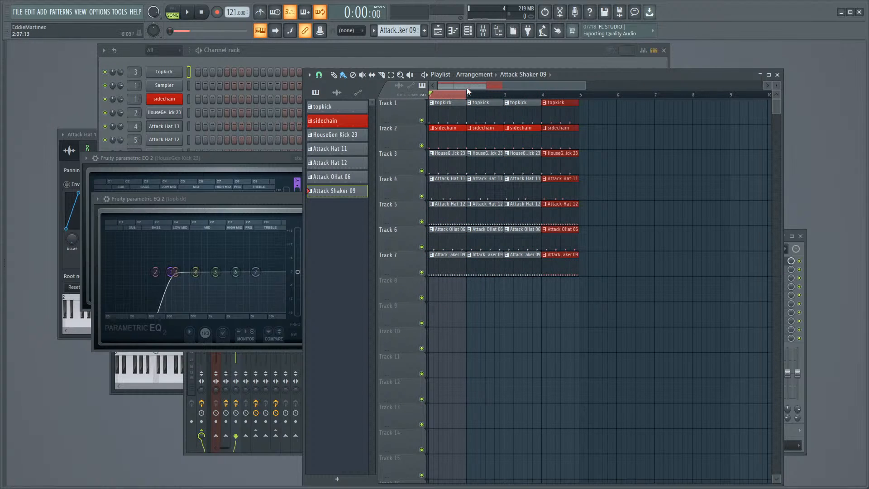
# Step: Delete the four sidechain clips from track 2 and the topkick clip from bar 1 of track 1
pyautogui.rightClick(451, 140)
pyautogui.rightClick(485, 138)
pyautogui.rightClick(520, 135)
pyautogui.rightClick(555, 140)
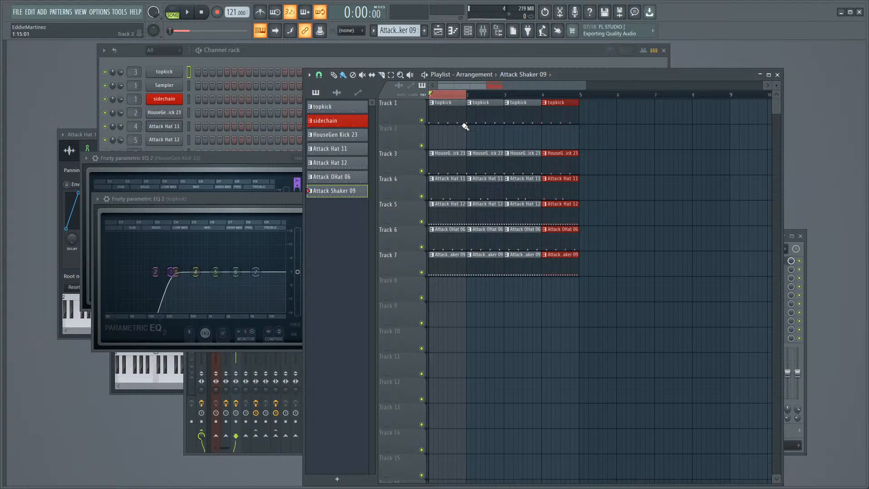
pyautogui.rightClick(441, 111)
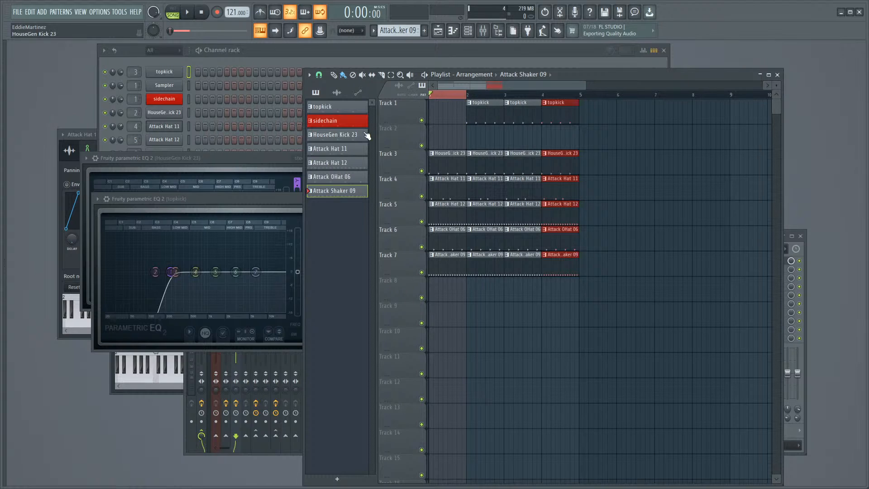
pyautogui.click(185, 367)
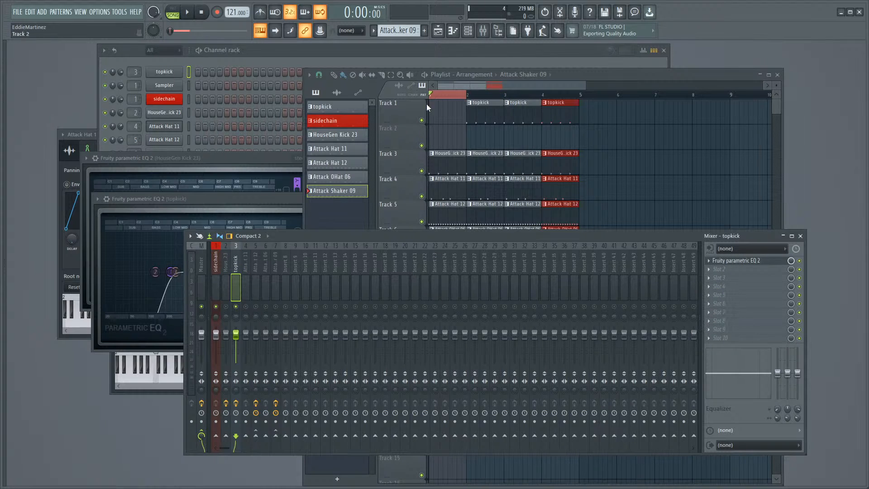
pyautogui.click(409, 138)
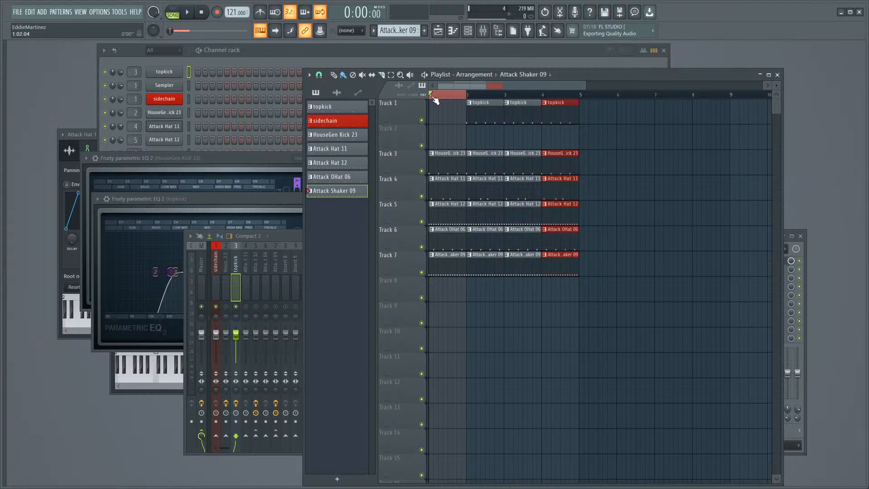
# Step: Place a topkick clip back in bar 1 of track 1 and move all four topkick clips down to track 2
pyautogui.click(489, 108)
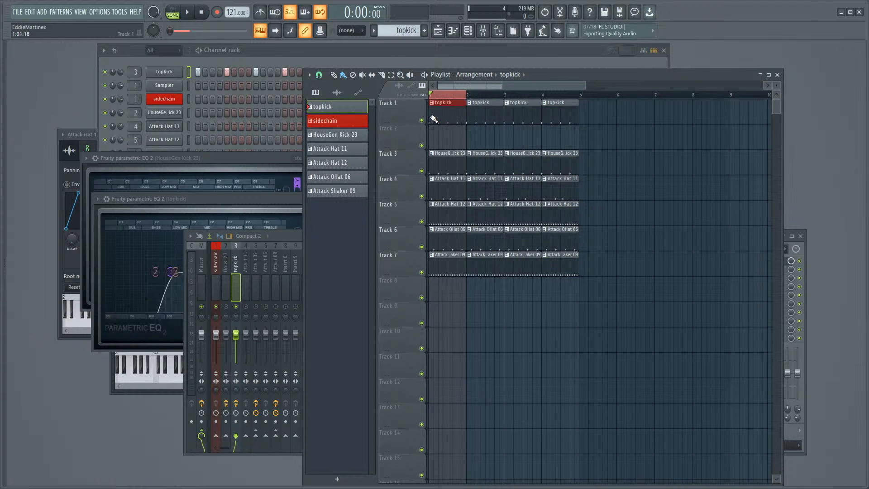
pyautogui.click(337, 120)
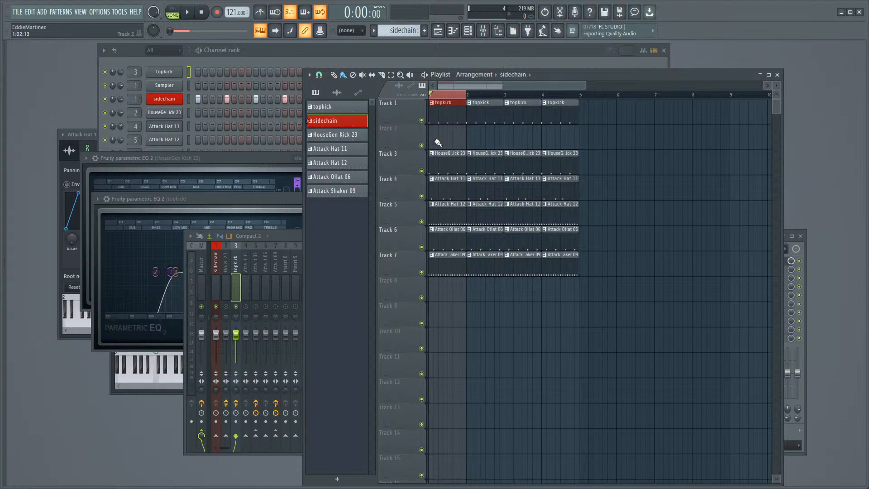
pyautogui.moveTo(547, 119); pyautogui.dragTo(440, 146)
# Step: Place sidechain clips in bars 1 to 4 of playlist track 1 and play the arrangement with the mixer in view
pyautogui.click(364, 121)
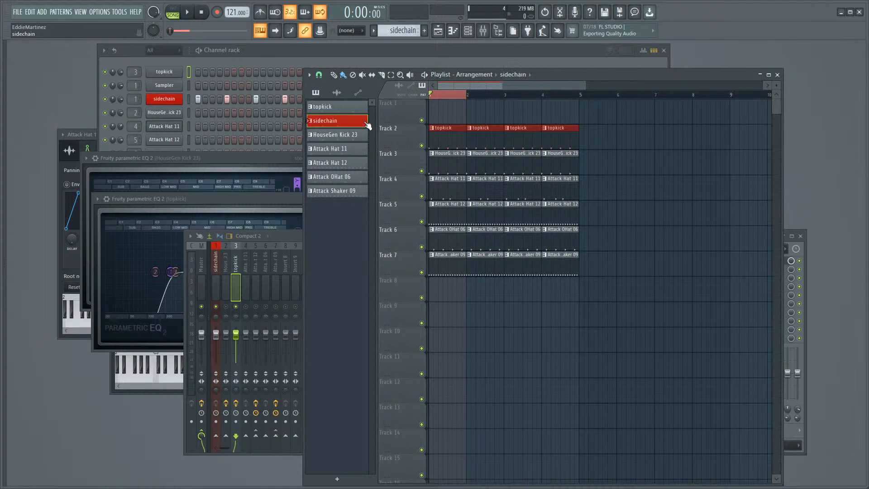
pyautogui.moveTo(434, 114); pyautogui.dragTo(540, 117)
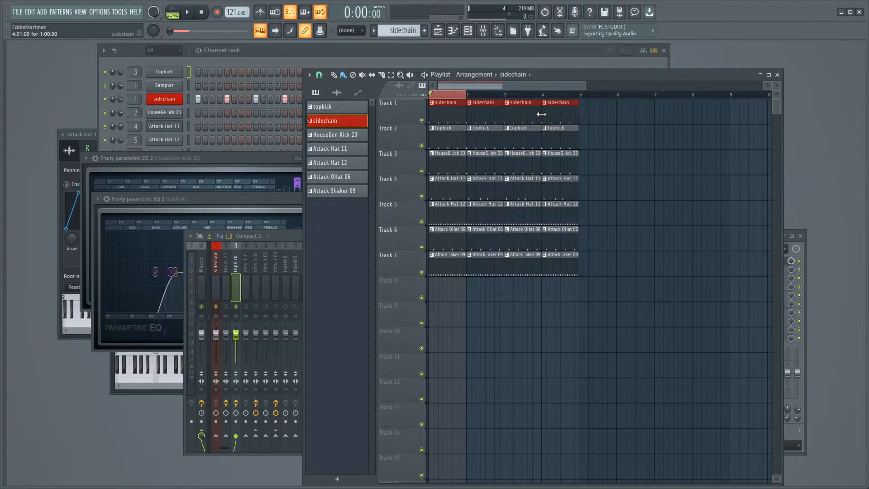
pyautogui.press('space')
pyautogui.click(281, 236)
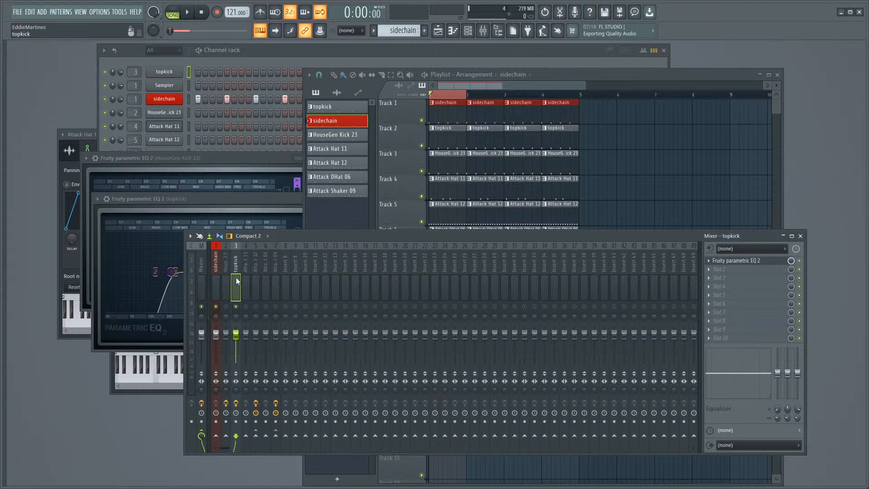
pyautogui.press('space')
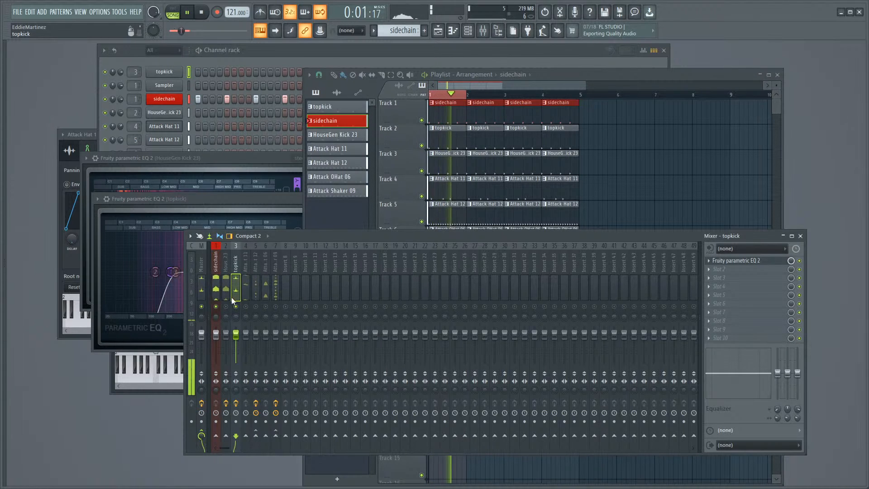
# Step: Open the topkick track's Fruity Parametric EQ 2, detach its window and move it over the playlist and mixer area
pyautogui.click(732, 261)
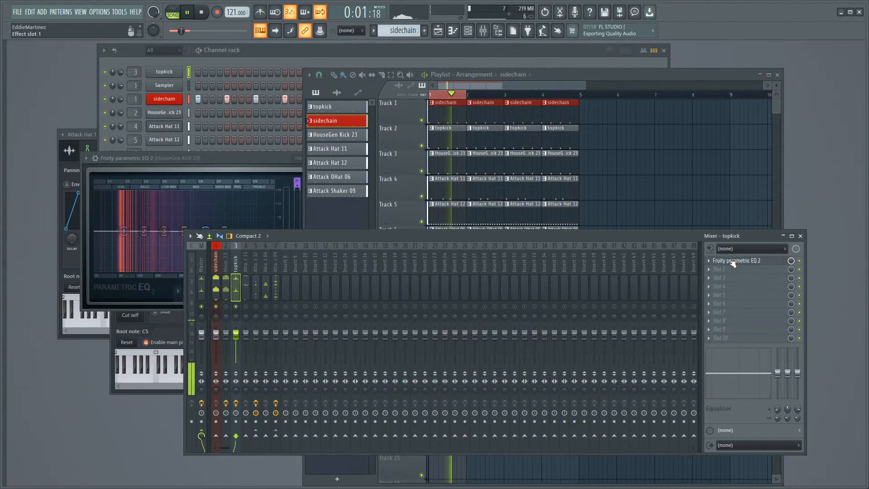
pyautogui.click(733, 261)
pyautogui.click(97, 199)
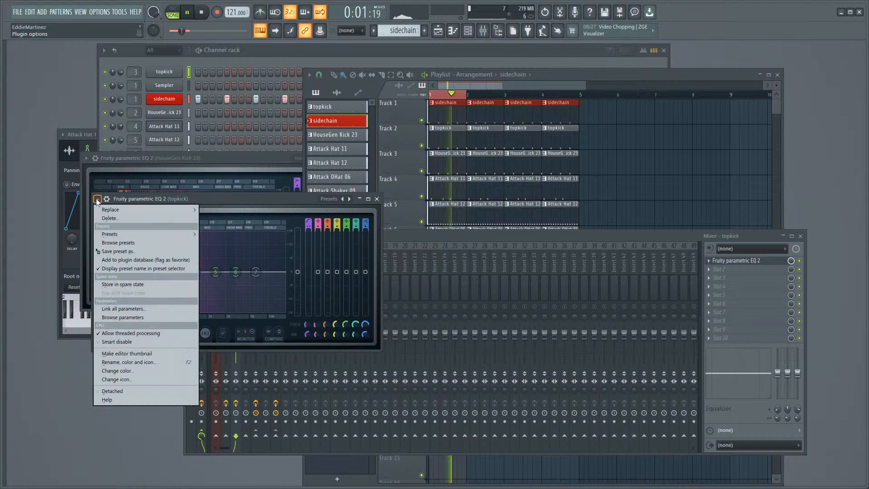
pyautogui.click(119, 391)
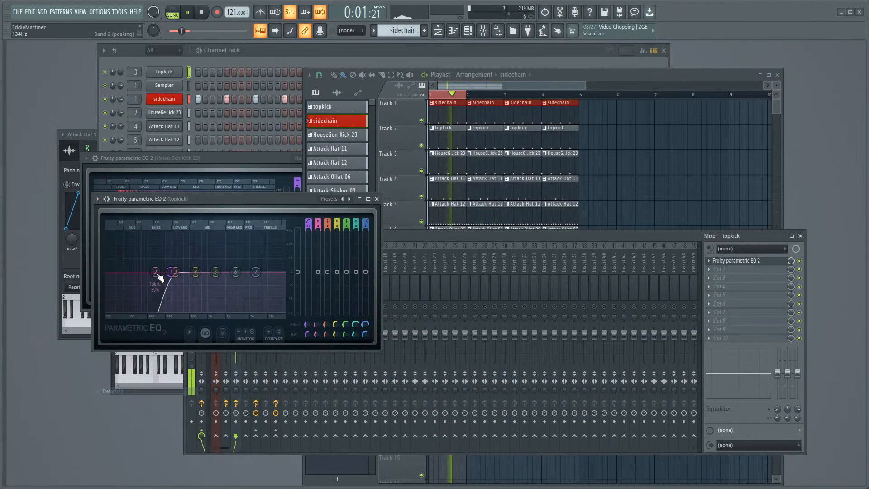
pyautogui.moveTo(209, 203); pyautogui.dragTo(431, 158)
# Step: Open the HouseGen Kick 23 track's Fruity Parametric EQ 2, detach its window and place it beside the topkick EQ window
pyautogui.click(224, 284)
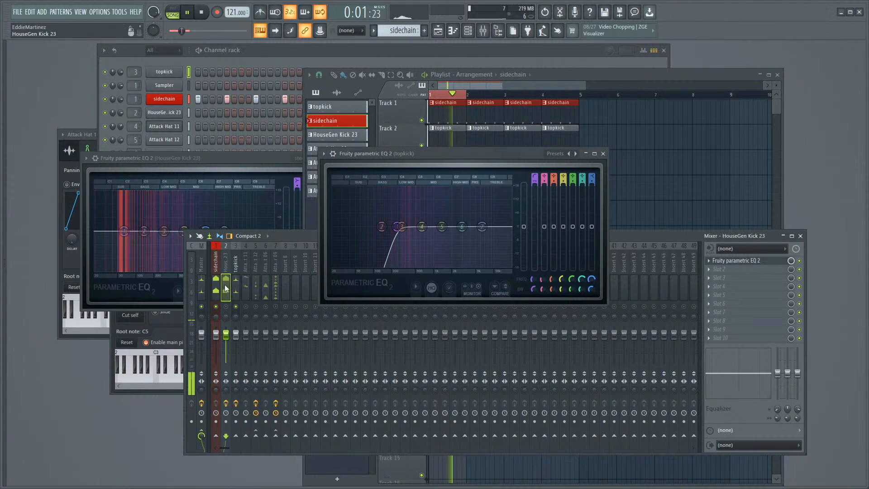
pyautogui.click(726, 263)
pyautogui.click(729, 263)
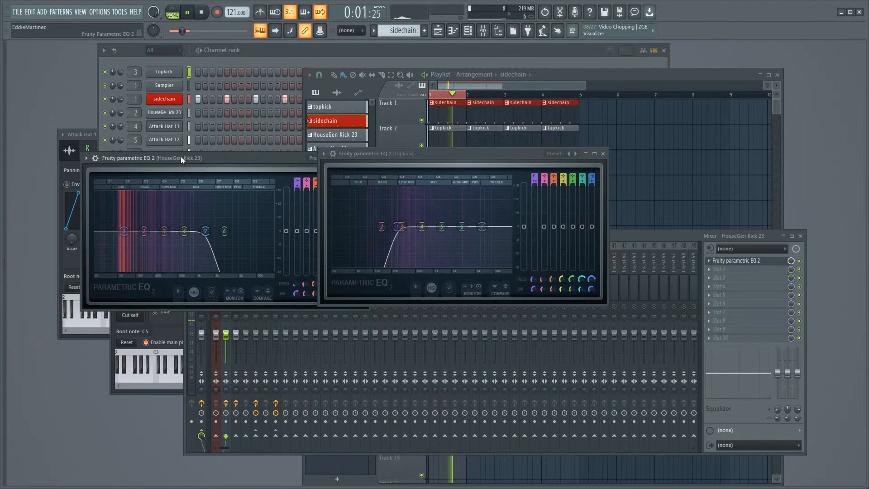
pyautogui.moveTo(181, 159); pyautogui.dragTo(116, 180)
pyautogui.hotkey('alt', 'F8')
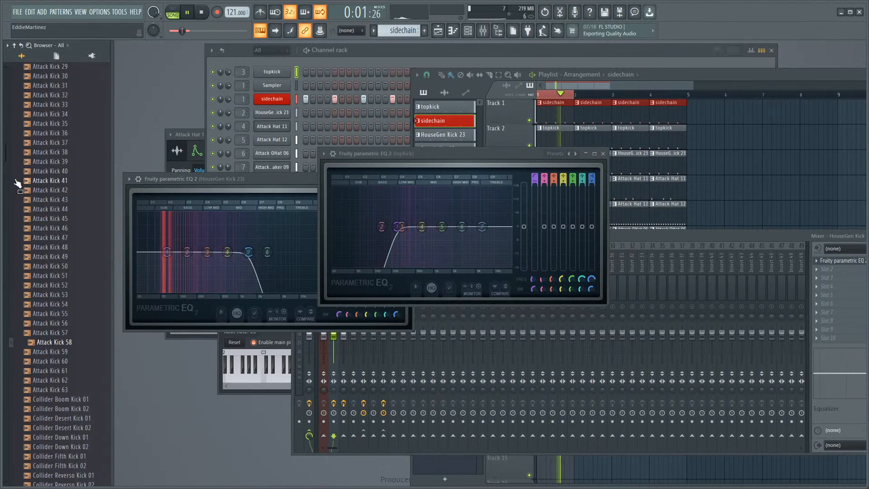
pyautogui.hotkey('alt', 'F8')
pyautogui.click(21, 179)
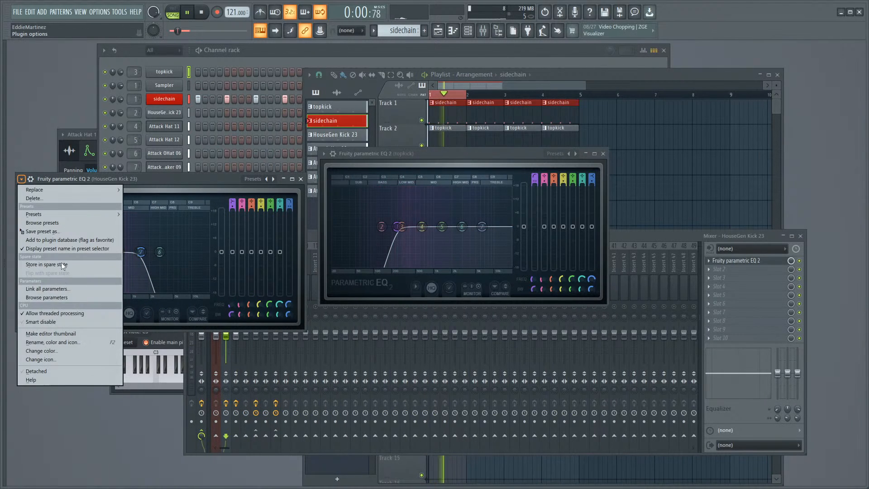
pyautogui.click(54, 371)
pyautogui.moveTo(174, 178); pyautogui.dragTo(246, 96)
pyautogui.click(441, 156)
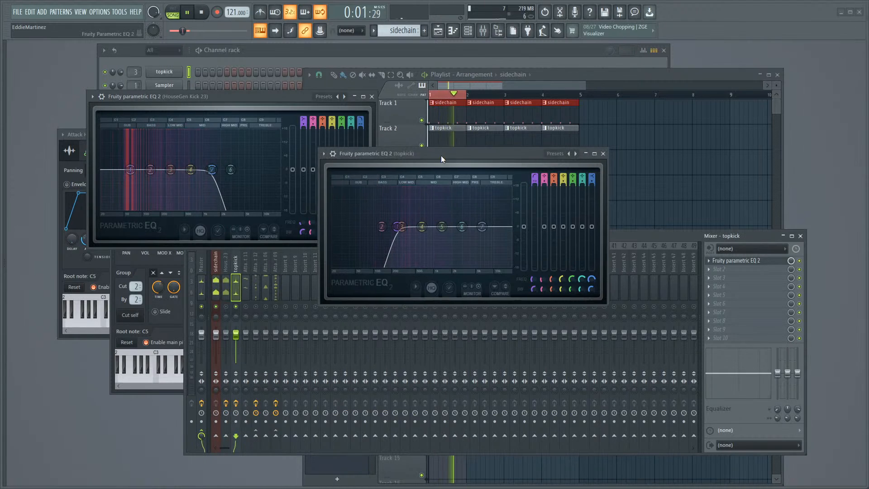
# Step: Line up the topkick EQ beside the kick's EQ, raise the topkick low cut, and slightly lower the kick's high cut so they meet
pyautogui.moveTo(441, 156); pyautogui.dragTo(500, 99)
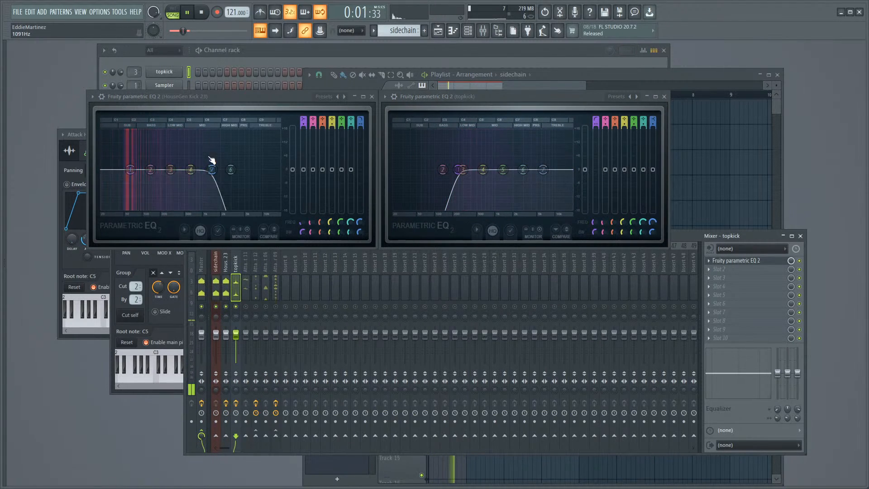
pyautogui.moveTo(458, 169); pyautogui.dragTo(485, 169)
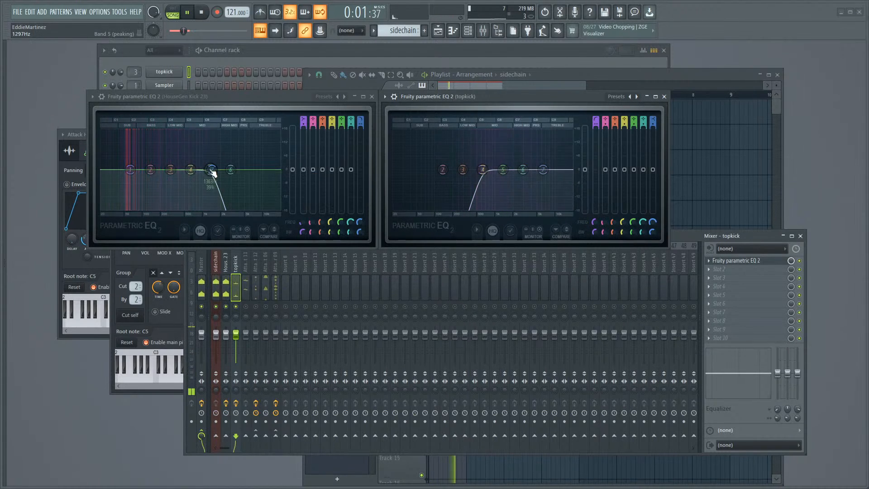
pyautogui.moveTo(212, 170)
pyautogui.mouseDown()
pyautogui.moveTo(258, 169)
pyautogui.moveTo(175, 169)
pyautogui.moveTo(212, 172)
pyautogui.mouseUp()
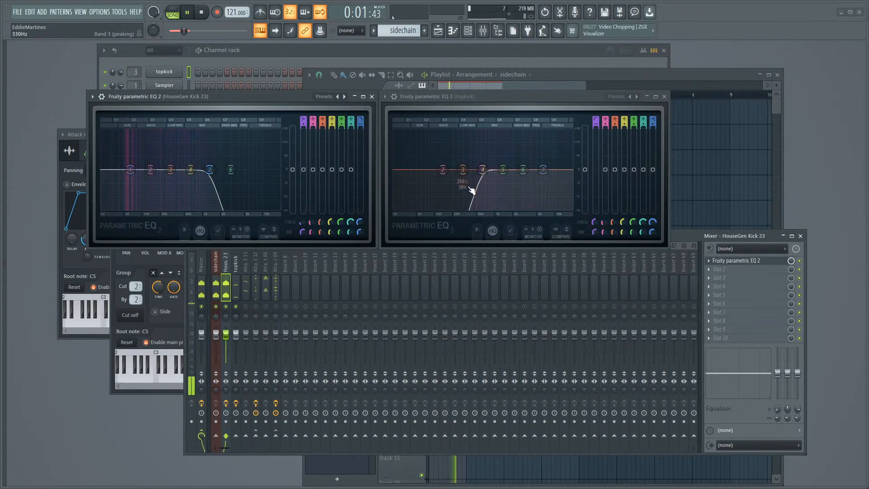
pyautogui.moveTo(472, 190); pyautogui.dragTo(486, 170)
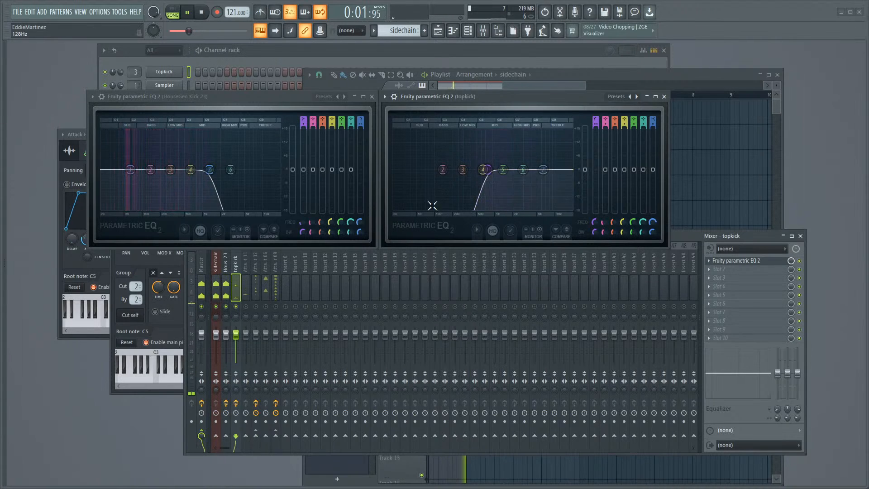
# Step: Compare the HouseGen Kick 23 and topkick layers with EQ bypassed and enabled, and close both EQ windows
pyautogui.click(229, 293)
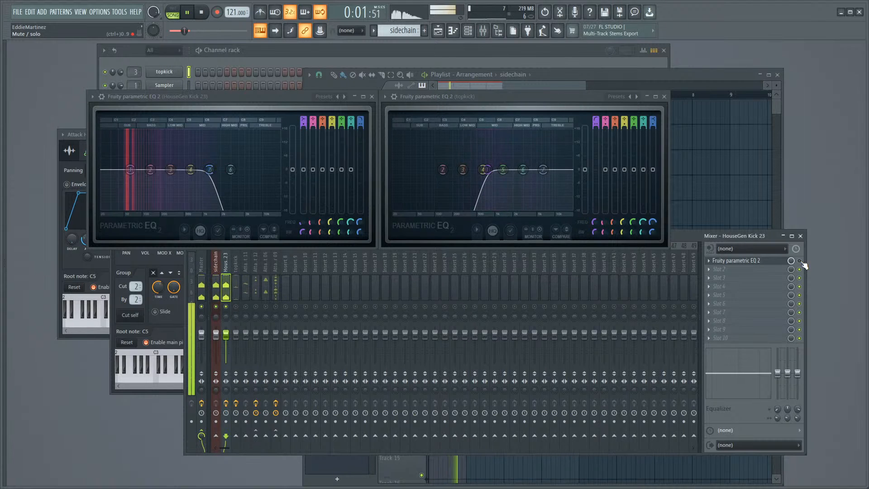
pyautogui.click(238, 277)
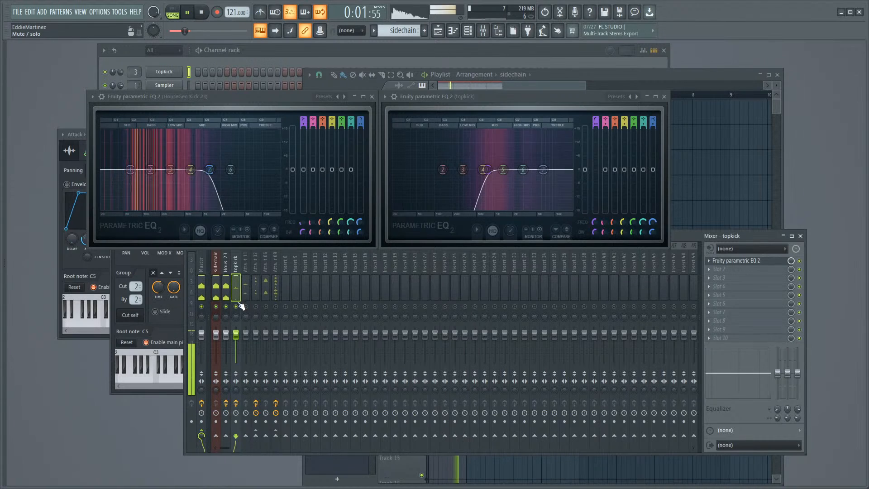
pyautogui.click(226, 277)
pyautogui.click(664, 97)
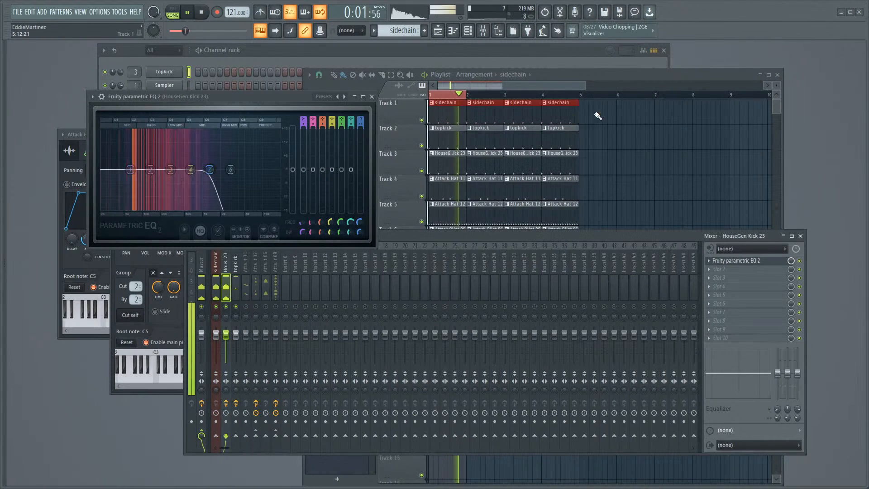
pyautogui.click(371, 96)
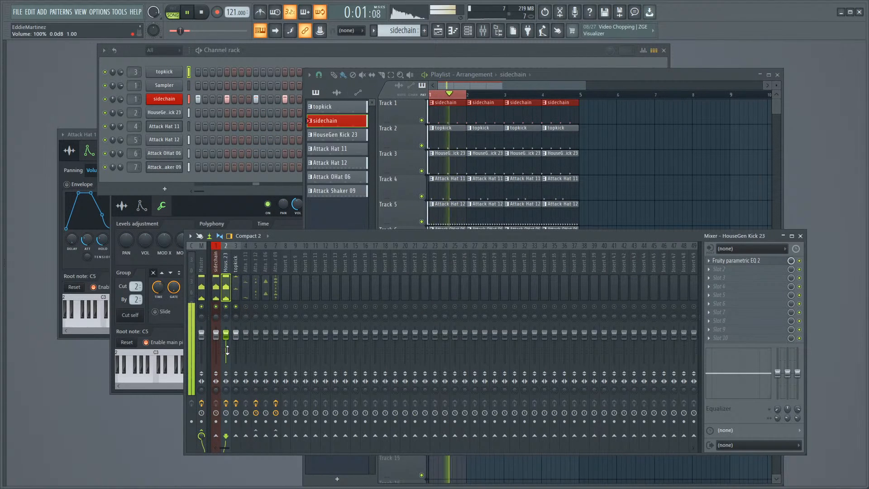
# Step: Unmute all mixer tracks and lower the Attack Hat 11, Attack Hat 12, Attack OHat 06 and Attack Shaker 09 faders, the shaker to 74%
pyautogui.rightClick(235, 308)
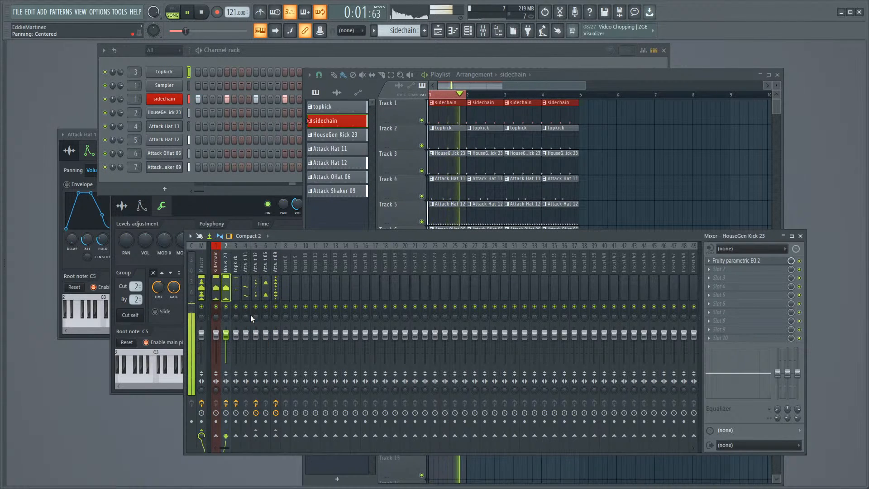
pyautogui.moveTo(246, 334); pyautogui.dragTo(276, 342)
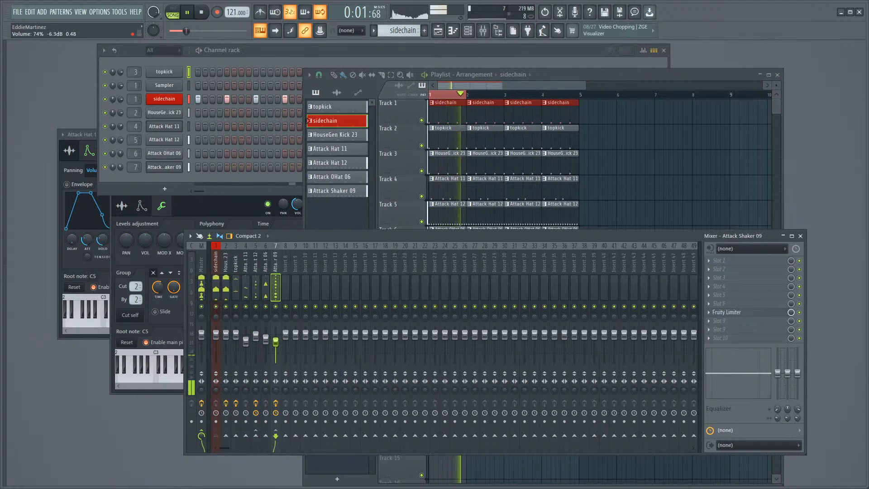
# Step: Show the browser, audition Attack Kick samples over the playing loop, stop playback and collapse the Kicks folder
pyautogui.hotkey('alt', 'F8')
pyautogui.click(54, 295)
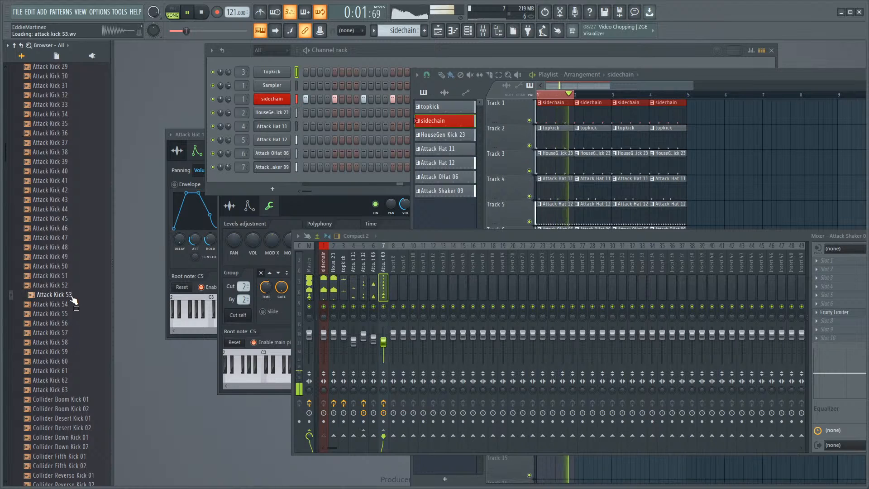
pyautogui.scroll(4, 55, 213)
pyautogui.click(54, 211)
pyautogui.scroll(6, 54, 211)
pyautogui.click(54, 210)
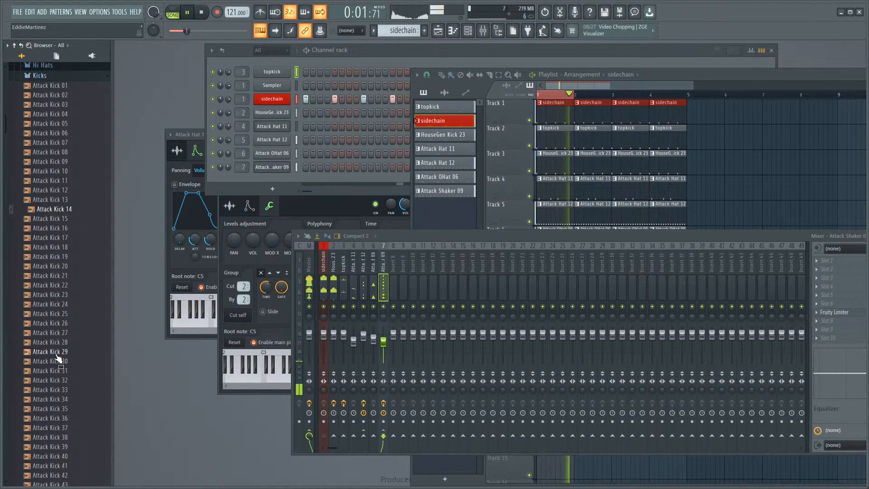
pyautogui.click(59, 219)
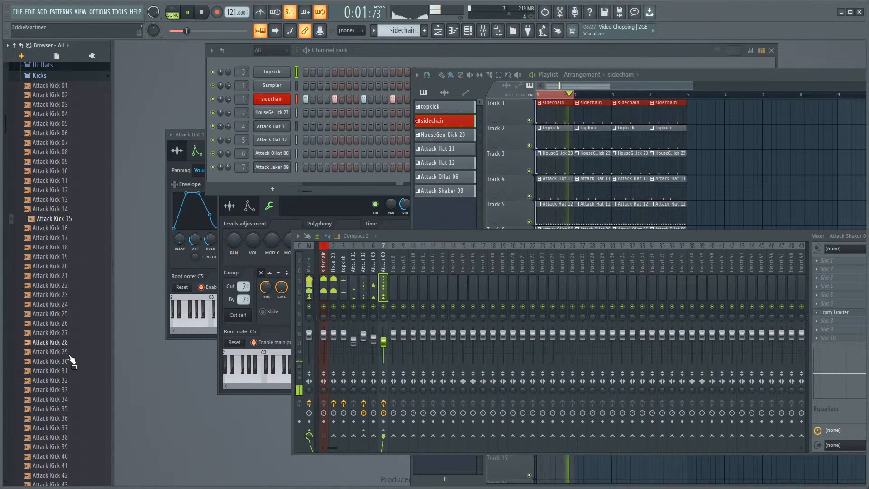
pyautogui.click(60, 220)
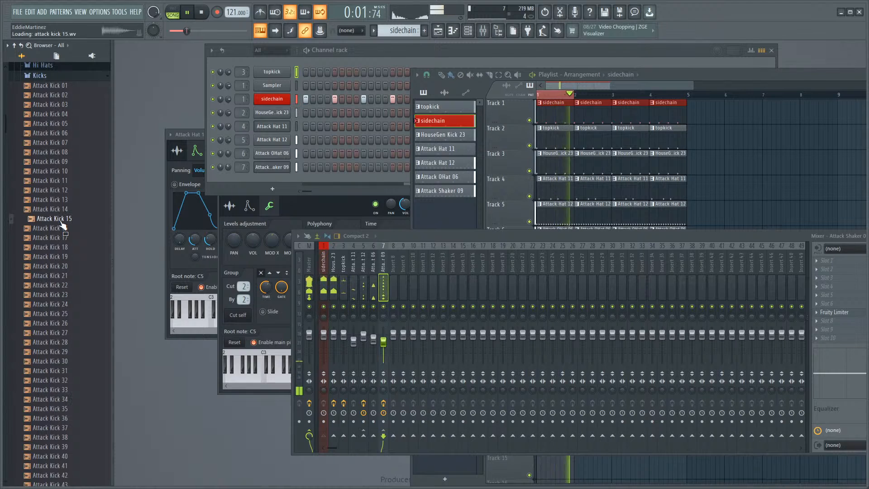
pyautogui.scroll(5, 61, 222)
pyautogui.press('space')
pyautogui.click(53, 248)
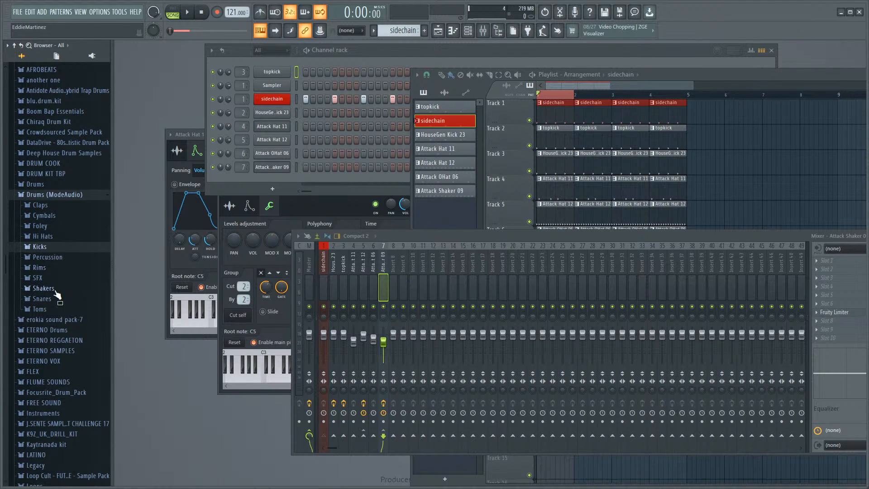
# Step: Open the Hi Hats folder of Drums (ModeAudio) and audition Attack Hat samples with playback stopped
pyautogui.click(51, 237)
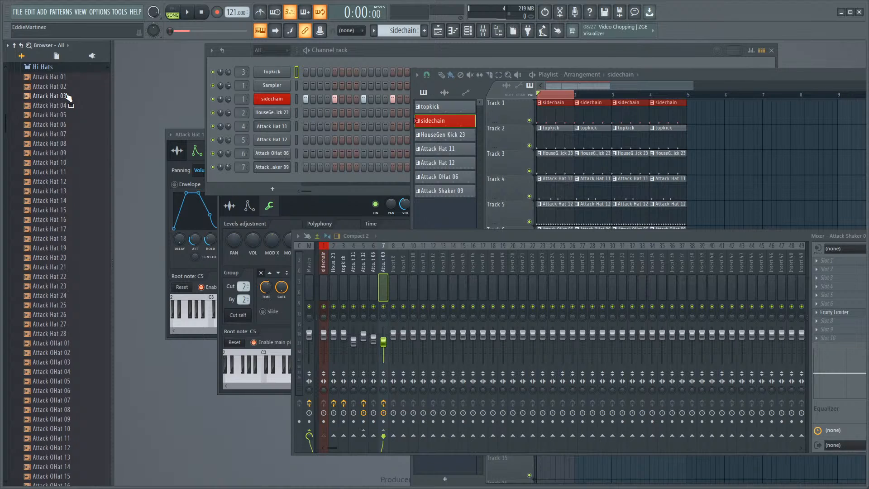
pyautogui.click(51, 162)
pyautogui.click(54, 145)
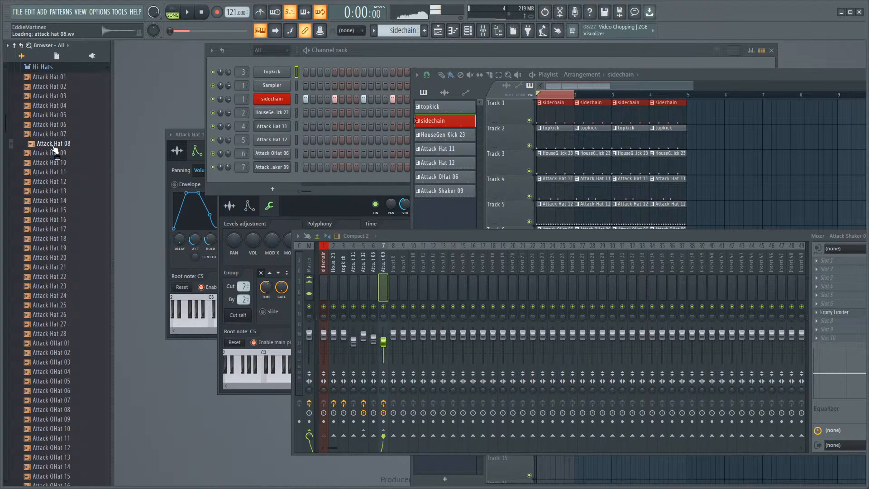
pyautogui.click(209, 177)
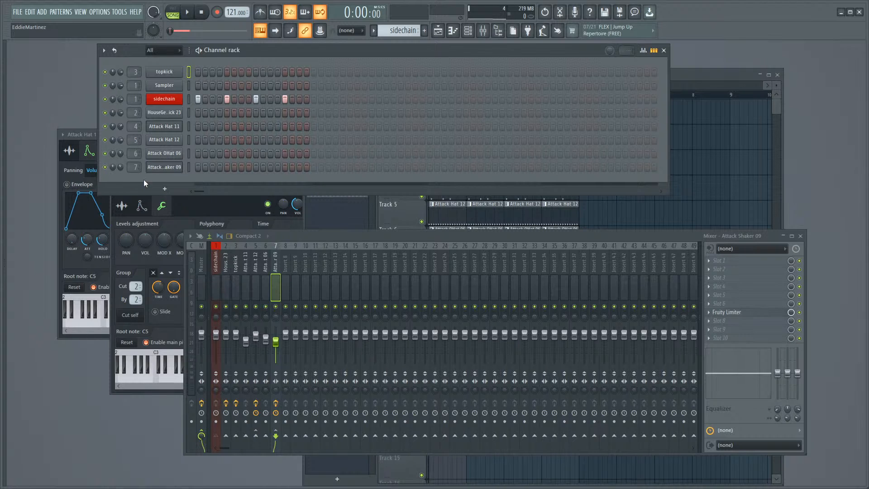
pyautogui.click(3, 164)
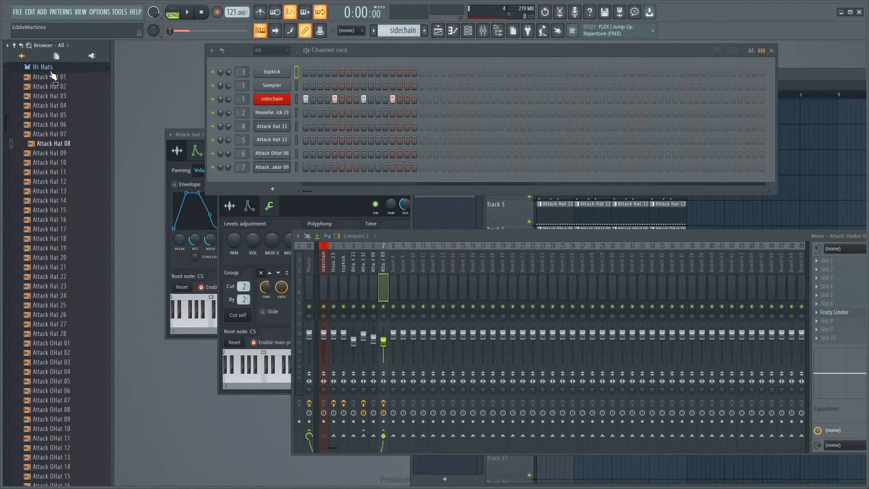
# Step: Play the arrangement, audition more Attack Hat samples against it, including Attack Hat 09, 10 and 23, and collapse the Hi Hats folder
pyautogui.press('space')
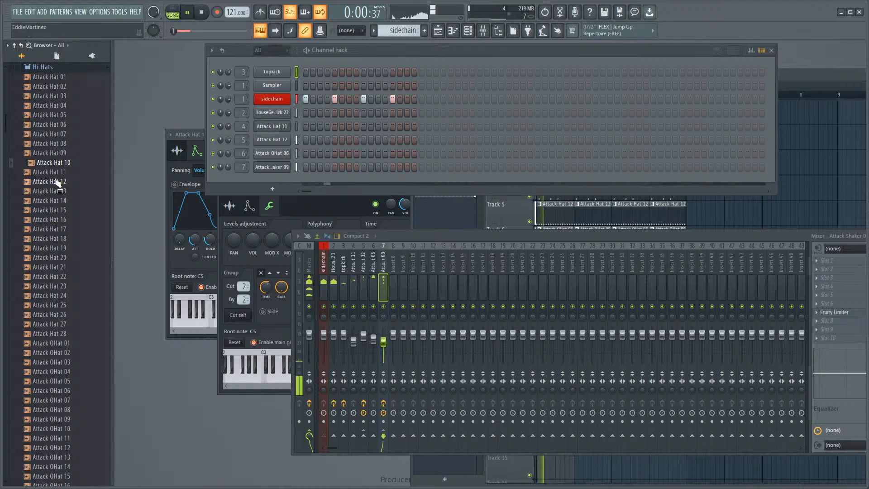
pyautogui.click(52, 154)
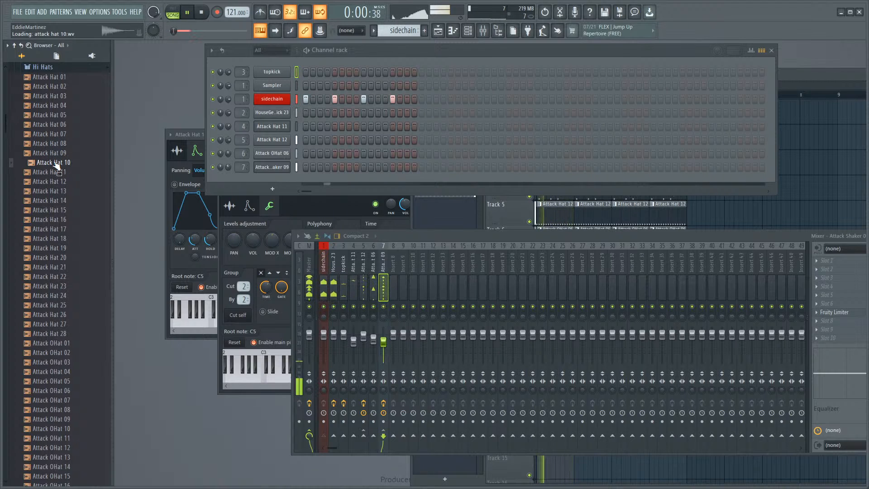
pyautogui.moveTo(142, 169); pyautogui.dragTo(44, 235)
pyautogui.scroll(-5, 45, 235)
pyautogui.scroll(15, 45, 237)
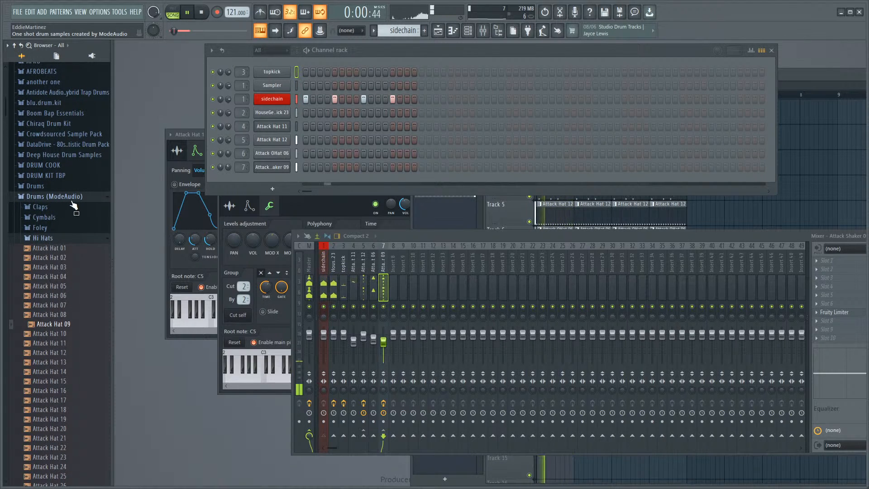
pyautogui.click(55, 240)
pyautogui.click(54, 239)
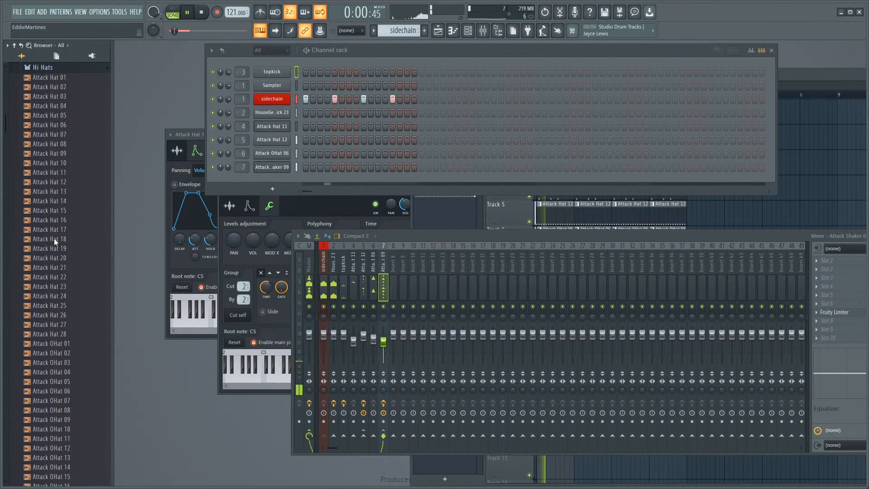
pyautogui.scroll(-10, 54, 236)
pyautogui.scroll(15, 50, 233)
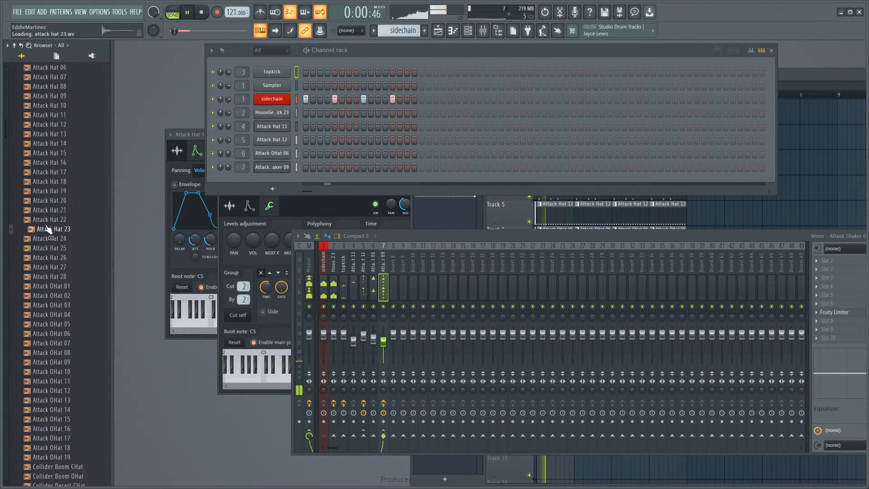
pyautogui.click(52, 239)
# Step: Open the Foley folder and audition its bottle strike, bottle rattle and bubble wrap samples over the loop
pyautogui.click(45, 229)
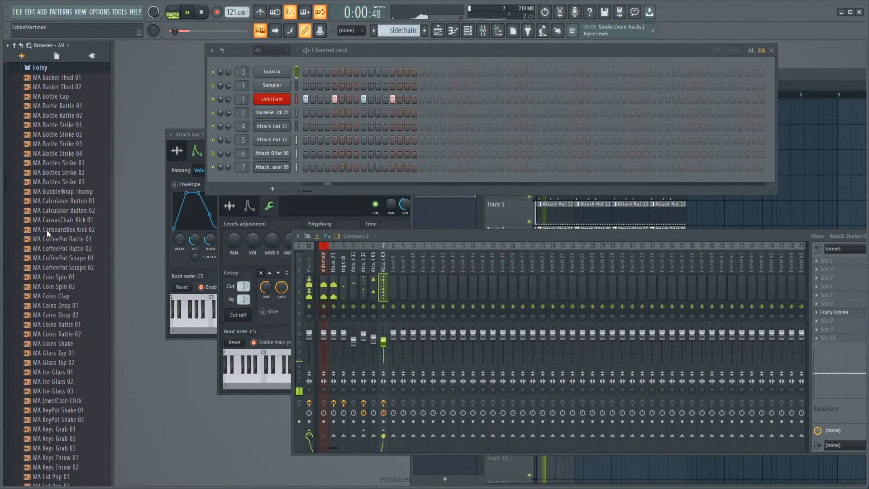
pyautogui.click(50, 219)
pyautogui.click(51, 193)
pyautogui.click(49, 172)
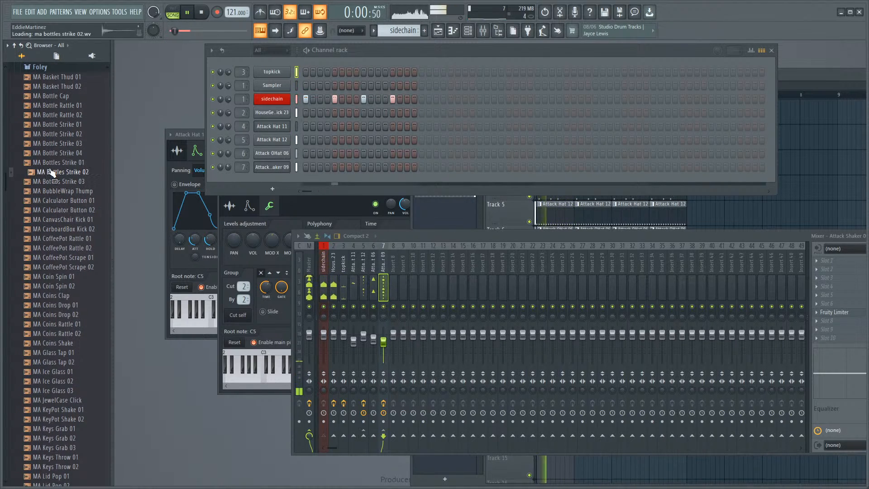
pyautogui.click(45, 124)
pyautogui.click(45, 152)
pyautogui.click(45, 124)
pyautogui.click(46, 105)
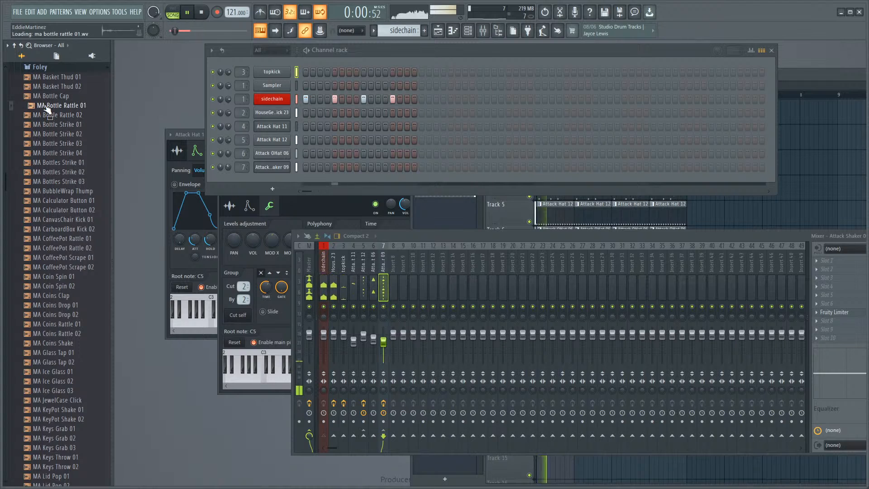
# Step: Audition the Foley calculator button, coffee pot scrape, coin spin, coins drop and coins rattle samples over the loop
pyautogui.click(47, 200)
pyautogui.click(47, 257)
pyautogui.click(48, 276)
pyautogui.click(47, 286)
pyautogui.click(49, 305)
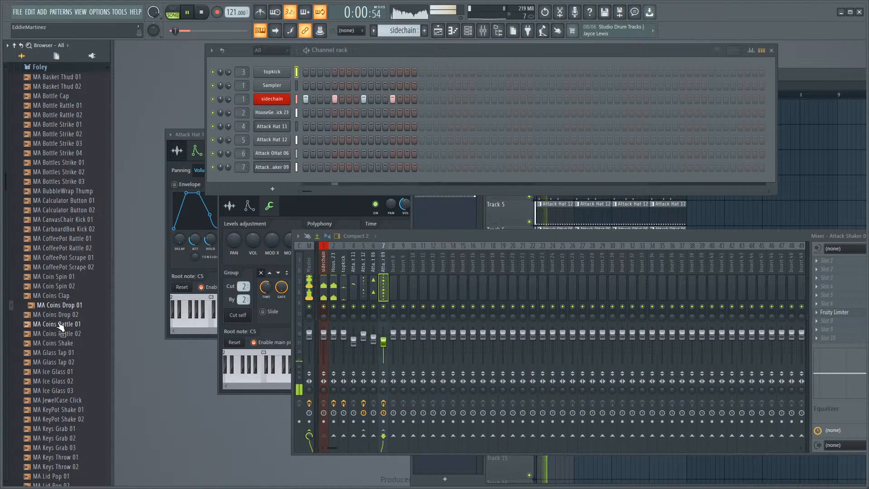
pyautogui.click(52, 314)
pyautogui.click(61, 324)
# Step: Audition the coins and glass tap samples and add MA Coins Shake as a new channel below Attack Shaker 09
pyautogui.scroll(-4, 64, 333)
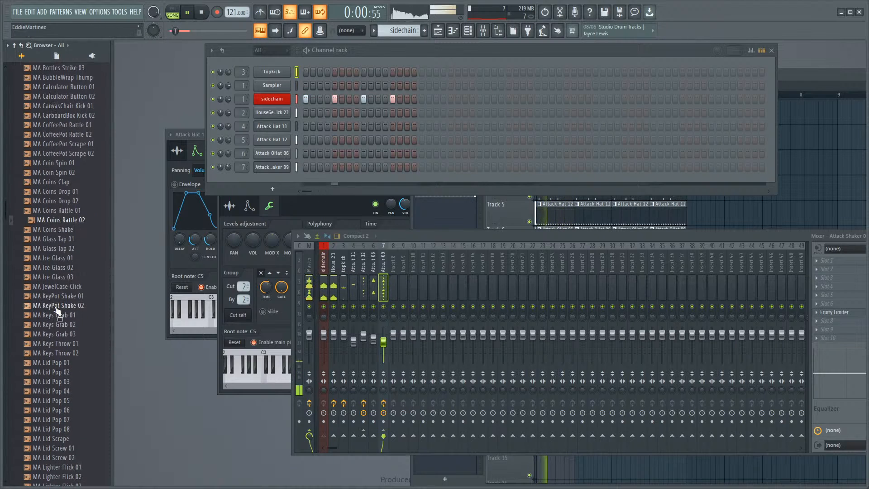
pyautogui.click(64, 221)
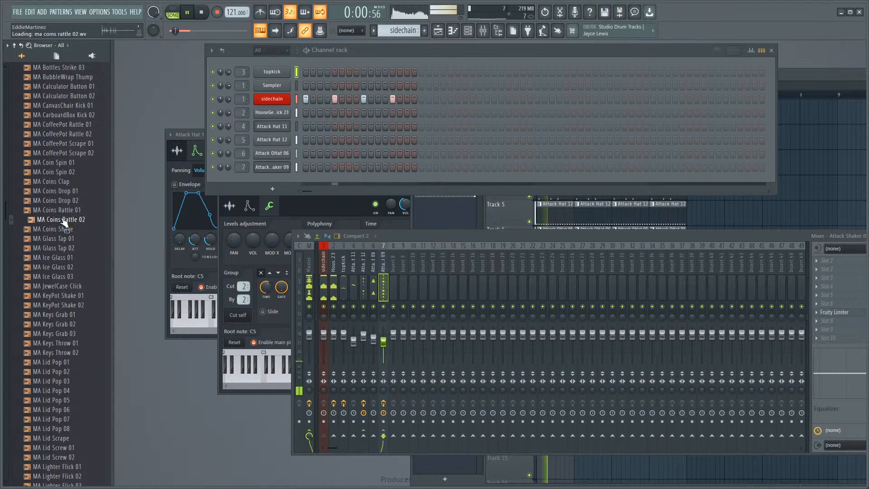
pyautogui.click(61, 230)
pyautogui.click(62, 239)
pyautogui.click(62, 249)
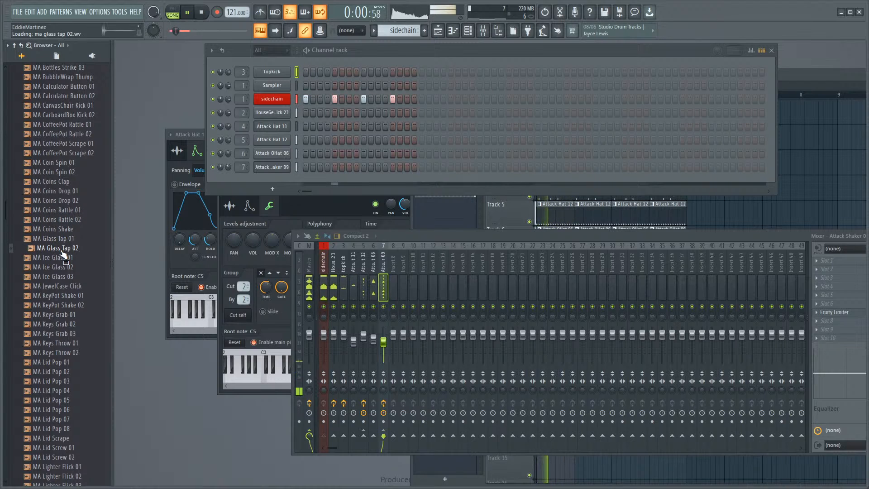
pyautogui.click(62, 240)
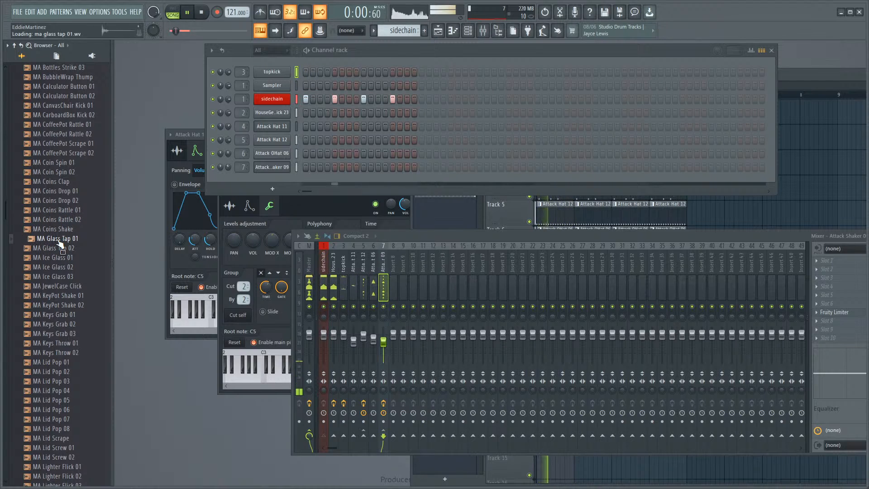
pyautogui.click(61, 248)
pyautogui.click(59, 229)
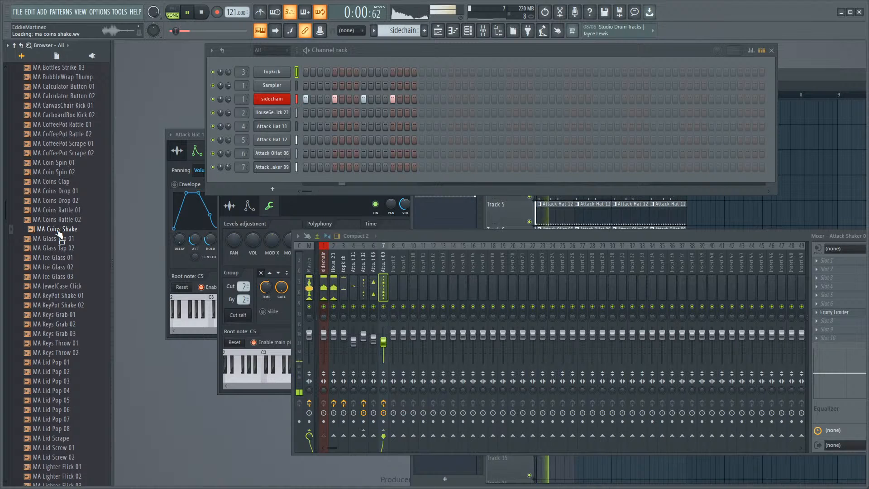
pyautogui.moveTo(59, 232); pyautogui.dragTo(163, 180)
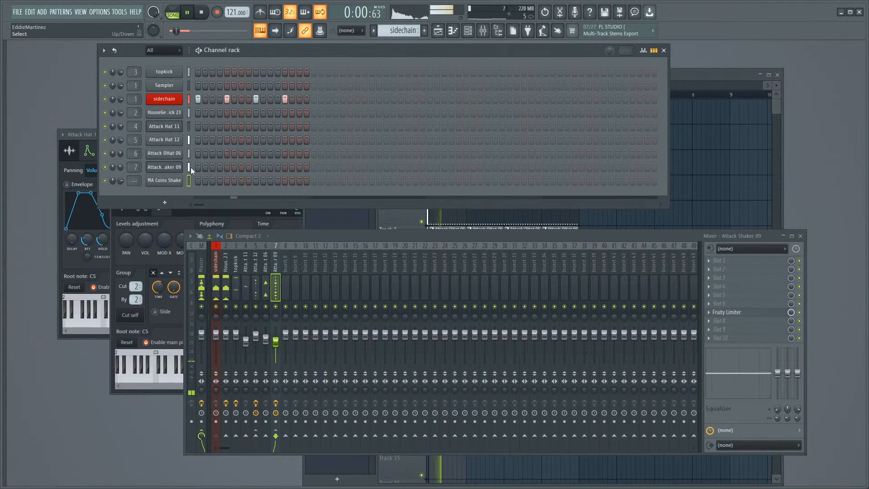
# Step: Switch to the Attack Shaker 09 pattern, then move the MA Coins Shake sample's start point later and normalize it
pyautogui.click(397, 30)
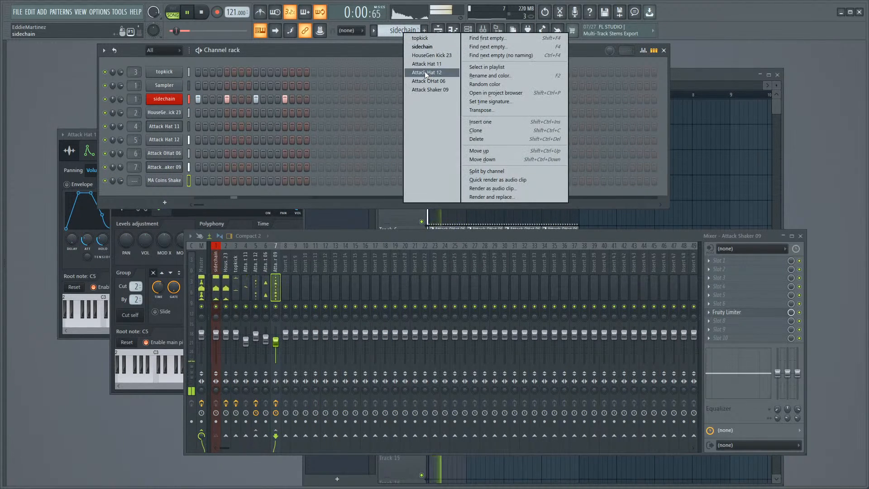
pyautogui.click(421, 89)
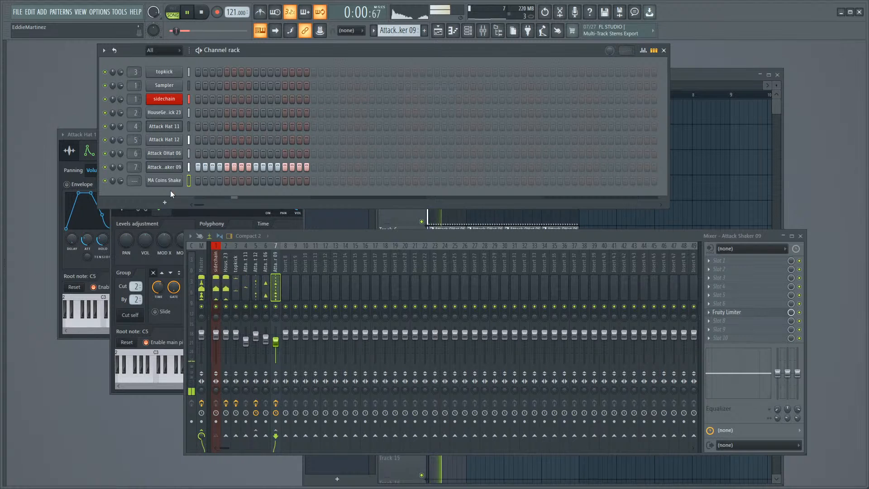
pyautogui.click(164, 180)
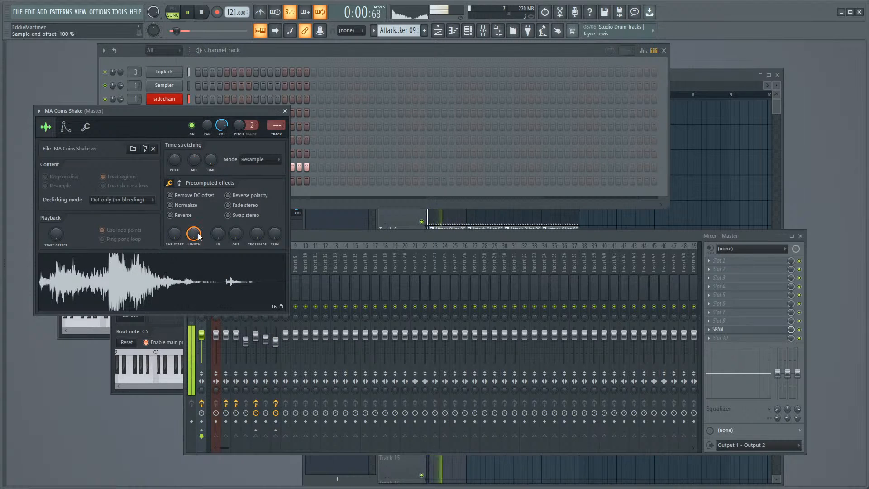
pyautogui.moveTo(174, 233); pyautogui.dragTo(174, 211)
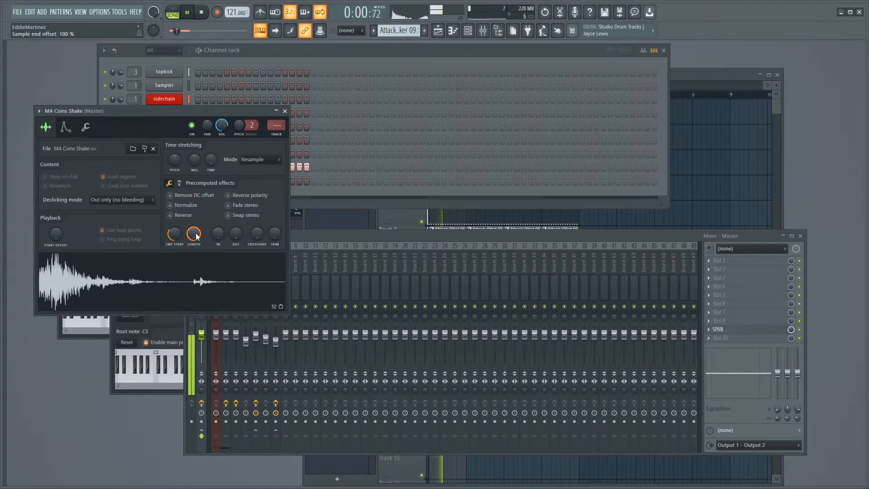
pyautogui.scroll(4, 173, 239)
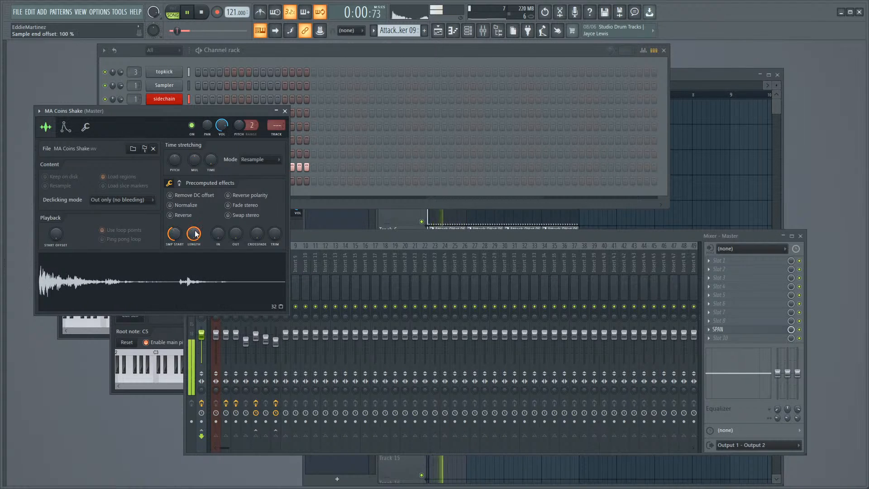
pyautogui.click(192, 206)
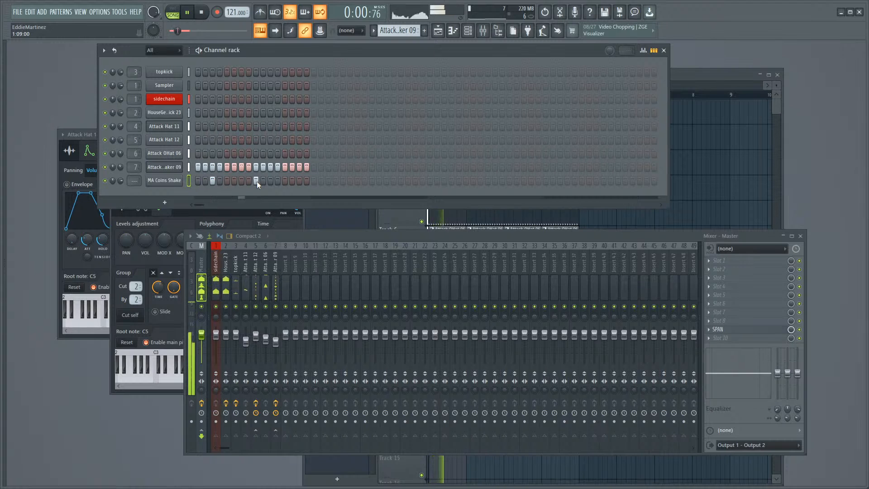
# Step: Try MA Coins Shake hits on steps 3, 6, 7 and 9 of the pattern, settling on a single hit at step 8
pyautogui.click(257, 181)
pyautogui.click(248, 180)
pyautogui.click(212, 181)
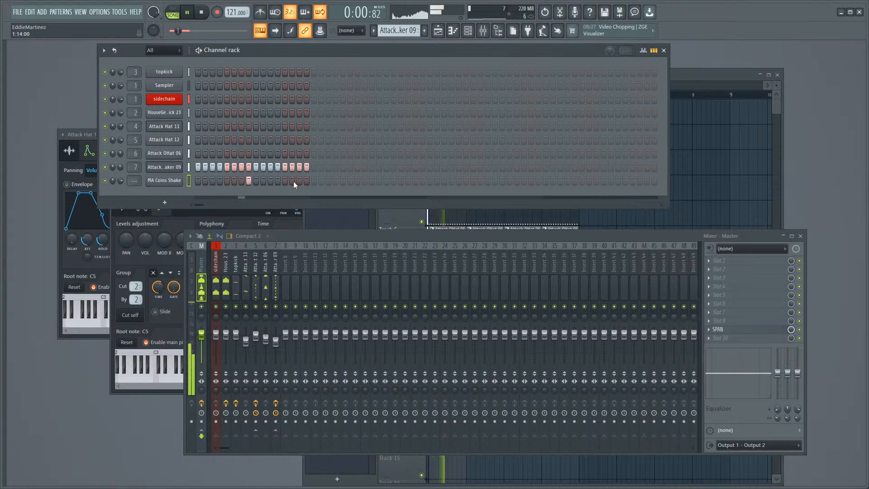
pyautogui.click(249, 180)
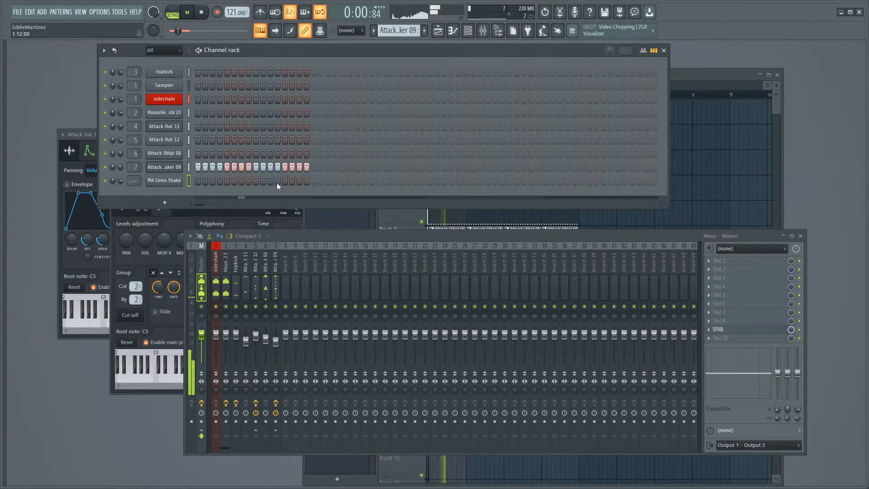
pyautogui.click(242, 180)
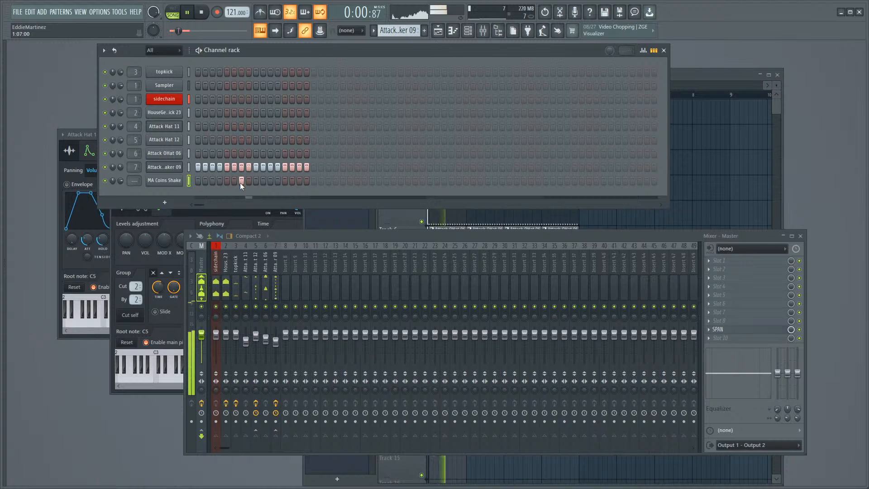
pyautogui.click(240, 180)
pyautogui.click(235, 181)
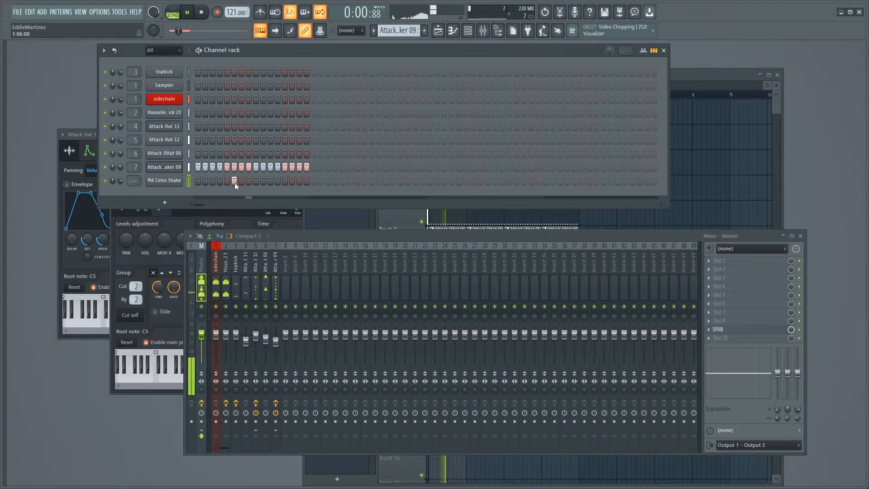
# Step: Set the MA Coins Shake sample start offset to 57%
pyautogui.click(180, 181)
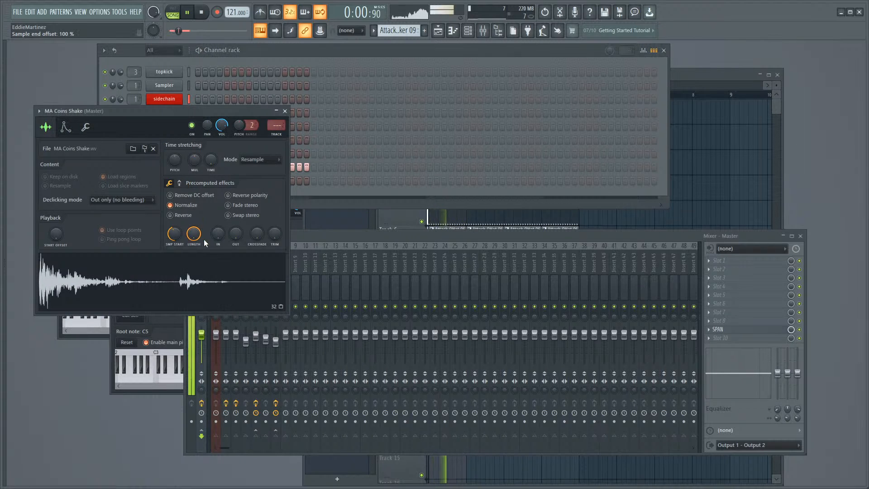
pyautogui.moveTo(181, 238); pyautogui.dragTo(176, 237)
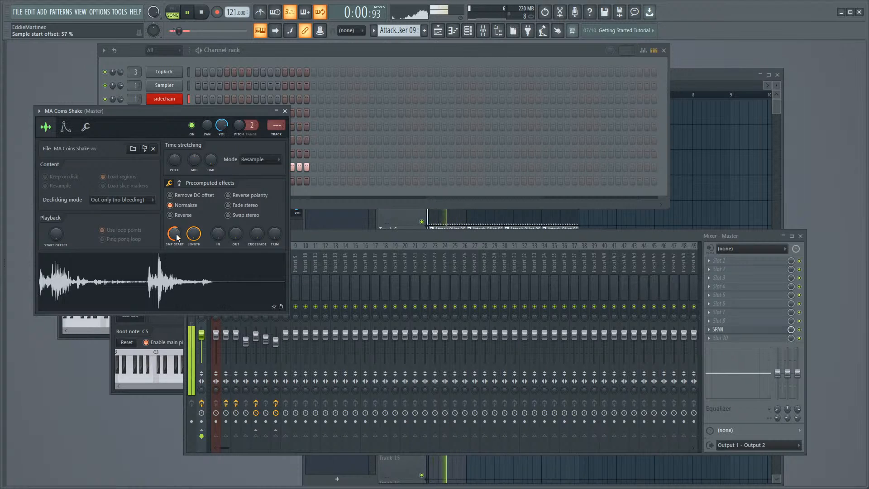
pyautogui.rightClick(177, 237)
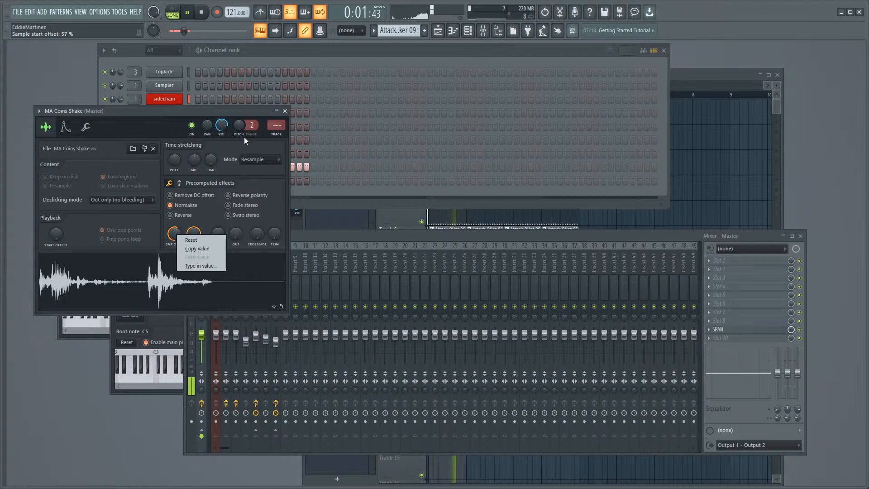
# Step: Raise the echo delay feedback on MA Coins Shake and set its delay time to 2:00
pyautogui.click(87, 128)
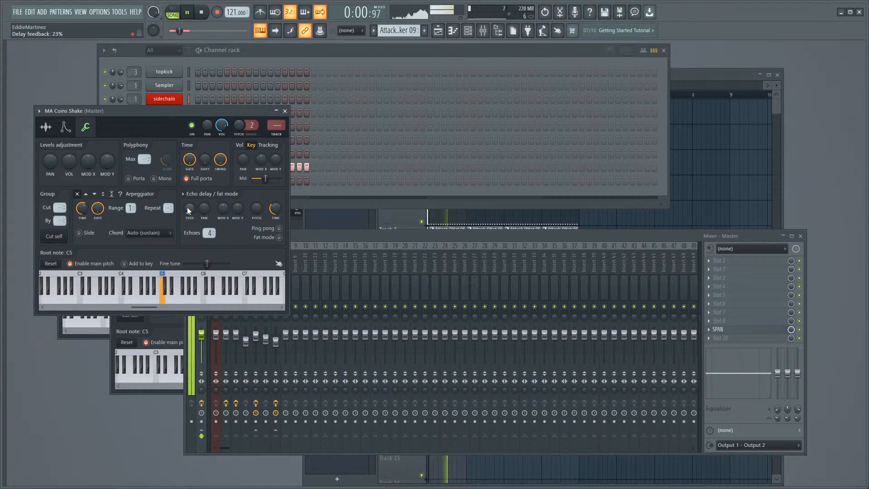
pyautogui.moveTo(187, 207); pyautogui.dragTo(186, 191)
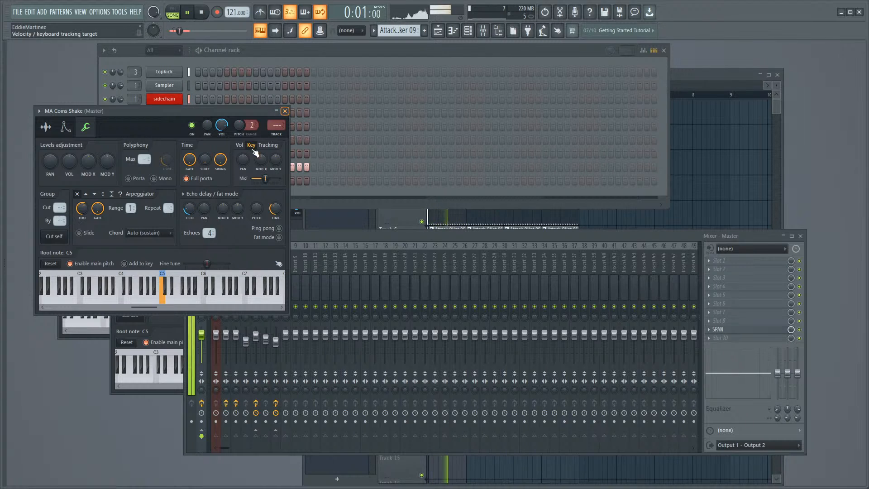
pyautogui.moveTo(281, 210); pyautogui.dragTo(282, 217)
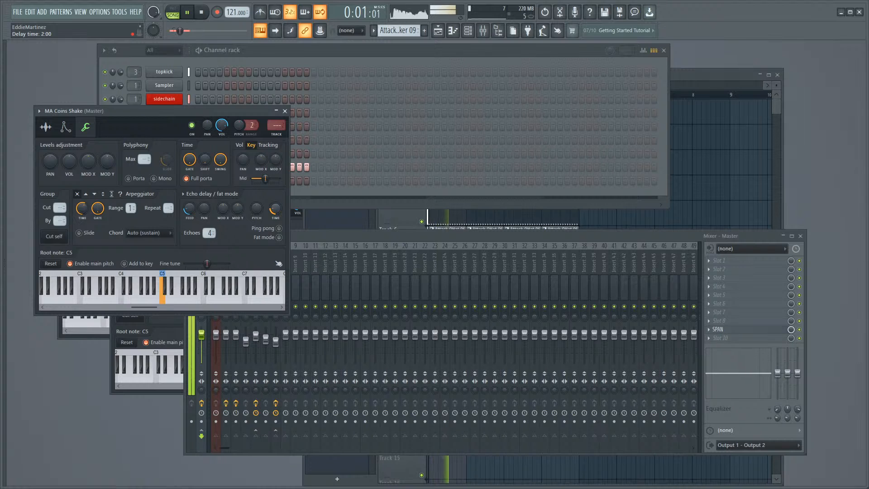
pyautogui.click(285, 111)
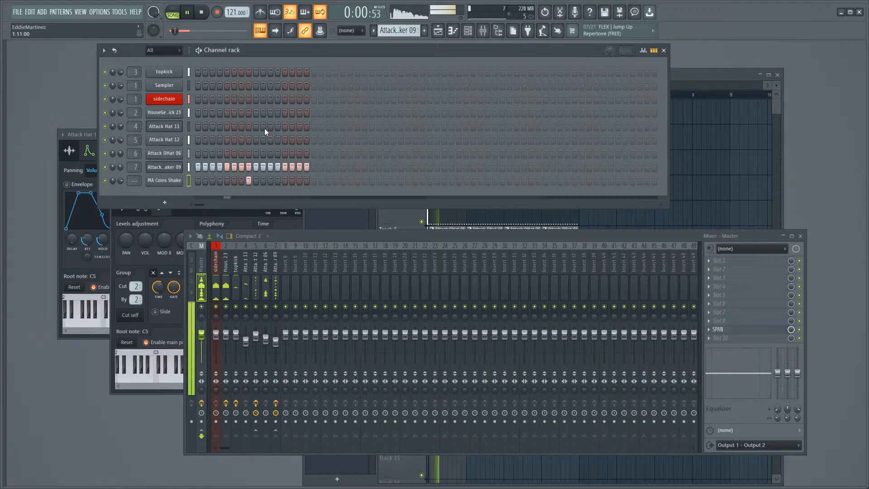
# Step: Try a pitch shift of -1200 cents on the MA Coins Shake sample and reset the pitch
pyautogui.click(177, 182)
pyautogui.click(46, 128)
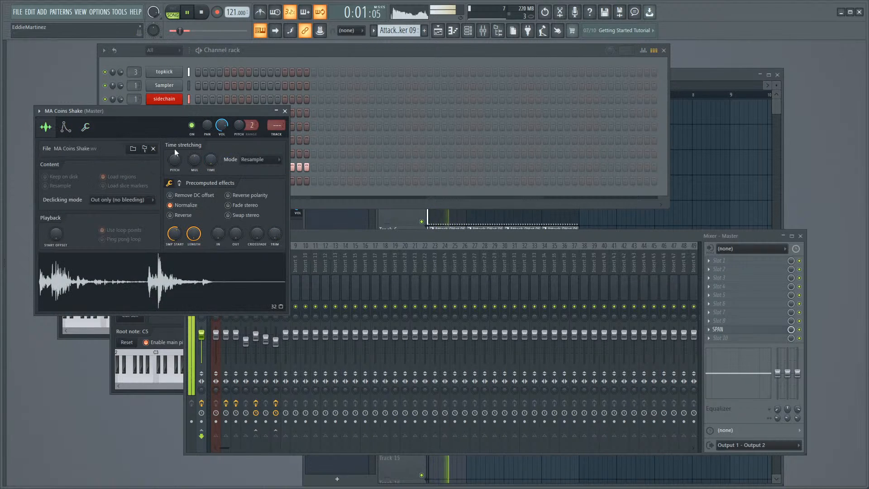
pyautogui.moveTo(177, 166); pyautogui.dragTo(177, 190)
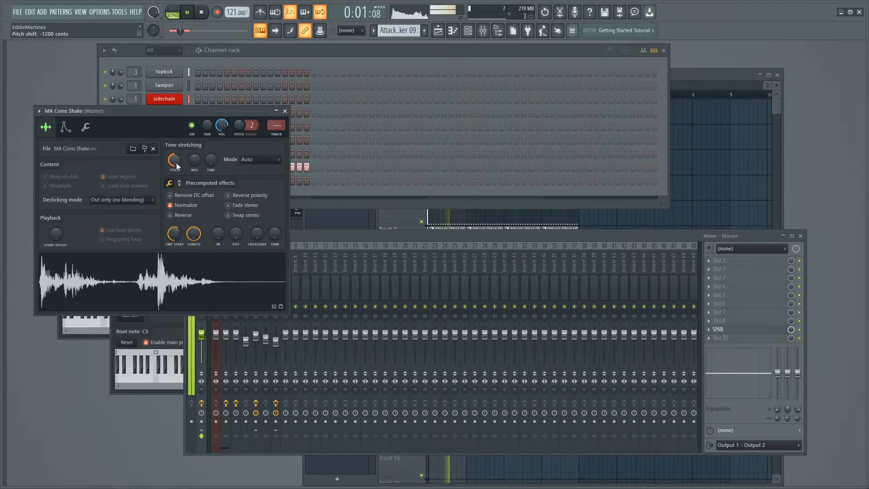
pyautogui.rightClick(177, 166)
pyautogui.click(183, 171)
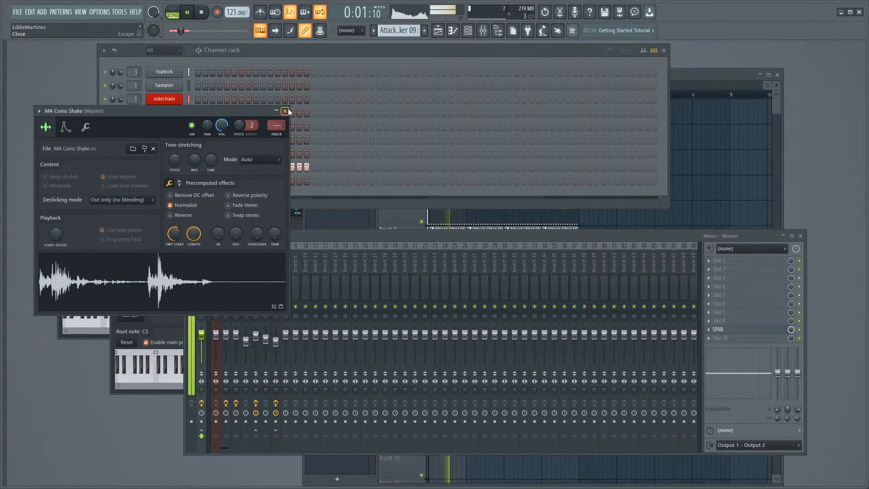
pyautogui.click(286, 111)
# Step: Shorten the MA Coins Shake sample by setting its end offset to 42%
pyautogui.click(165, 180)
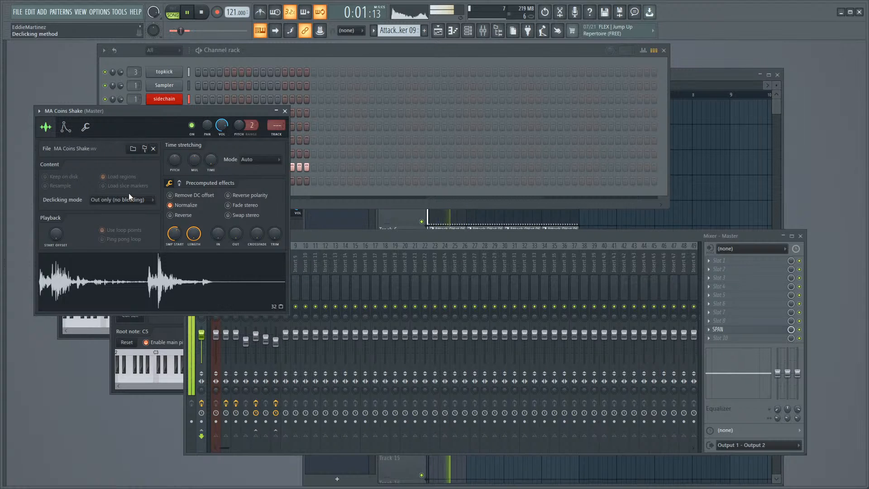
pyautogui.moveTo(194, 233); pyautogui.dragTo(200, 245)
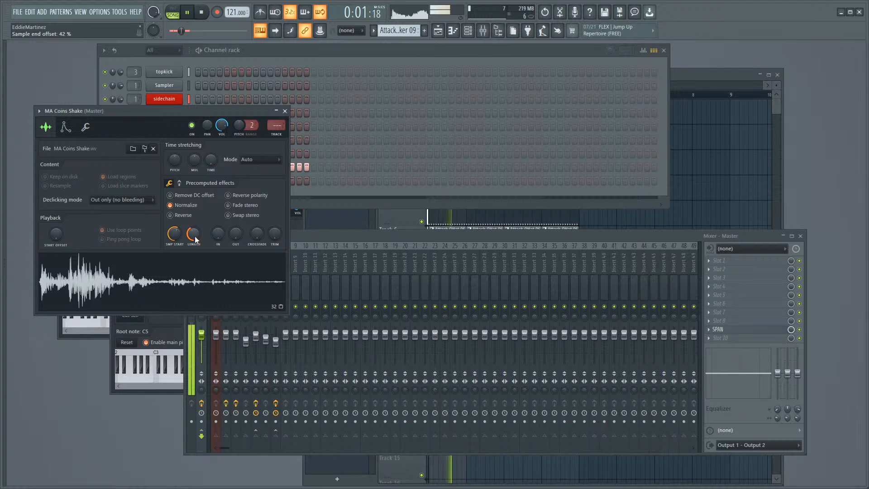
pyautogui.click(85, 127)
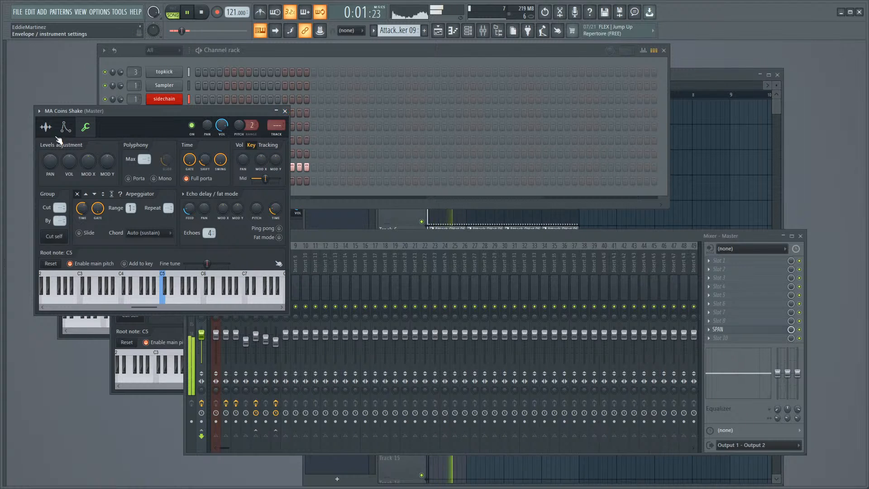
pyautogui.click(46, 127)
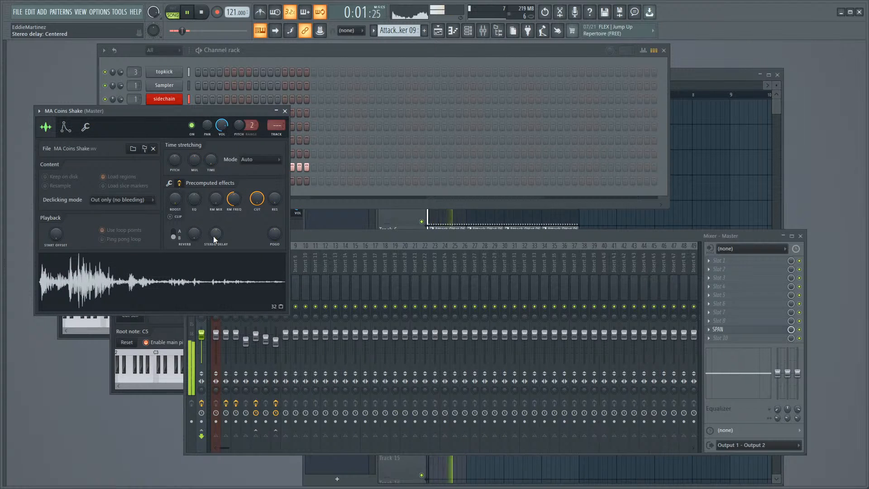
# Step: Offset the stereo delay of MA Coins Shake and lower its channel volume to 61%
pyautogui.moveTo(213, 236); pyautogui.dragTo(214, 245)
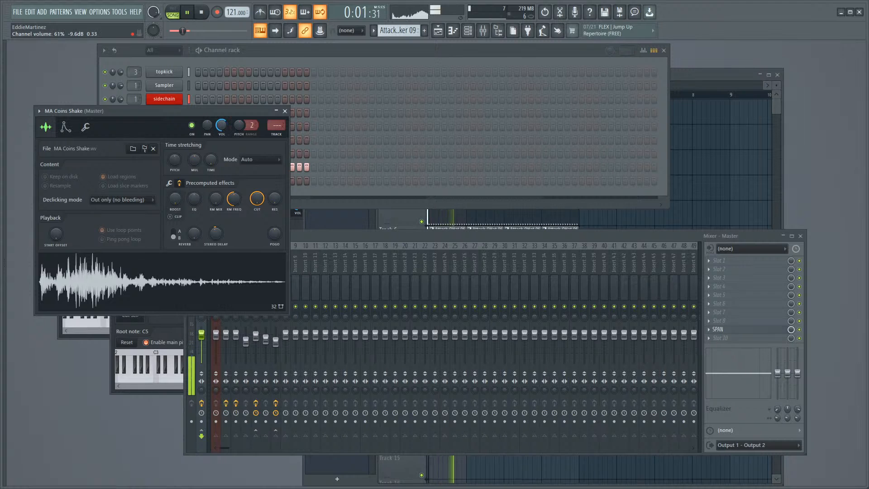
pyautogui.moveTo(221, 126); pyautogui.dragTo(221, 126)
pyautogui.click(285, 111)
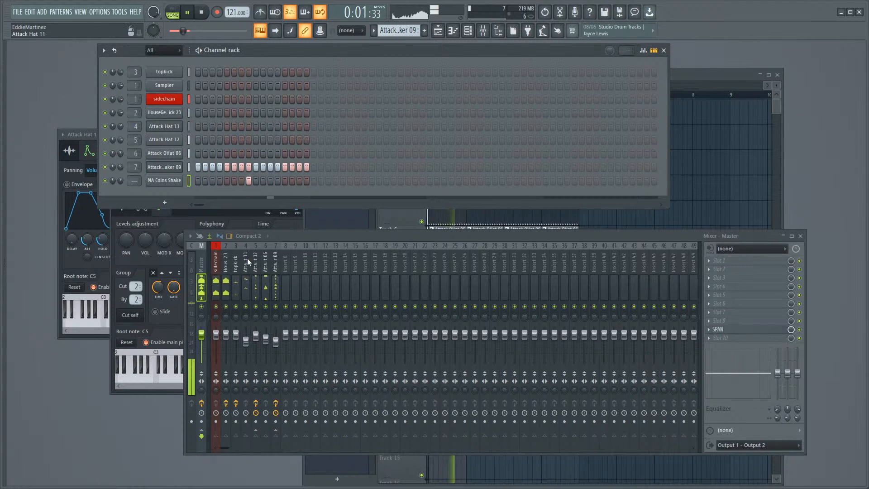
# Step: Route the selected MA Coins Shake channel to mixer Insert 8
pyautogui.rightClick(281, 282)
pyautogui.moveTo(355, 310)
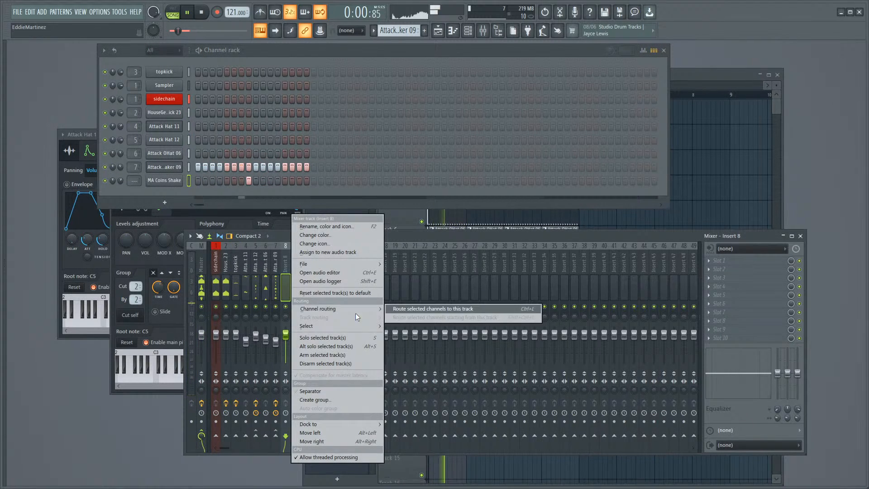
# Step: Route the MA Coins Shake channel to mixer track 8 and stop playback
pyautogui.click(396, 309)
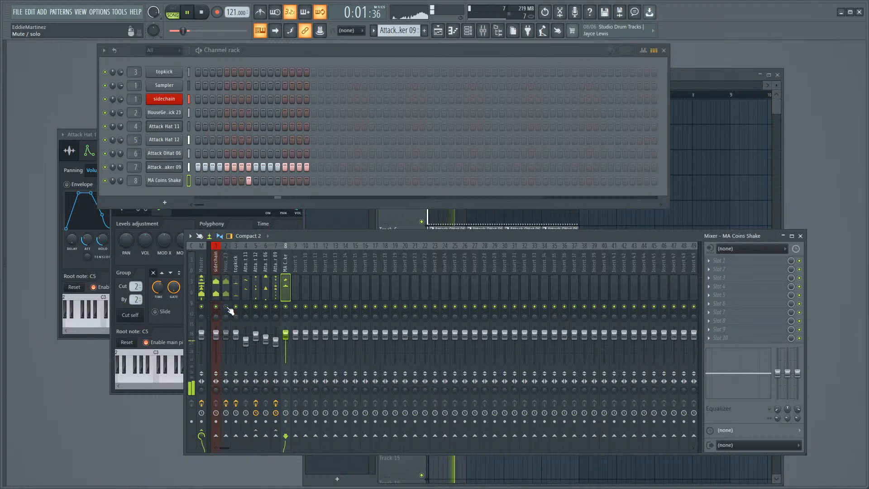
pyautogui.press('space')
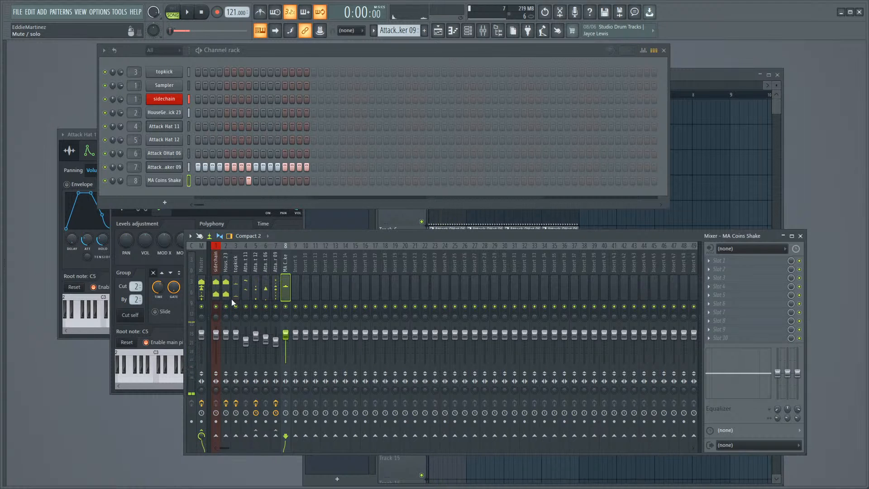
pyautogui.click(232, 282)
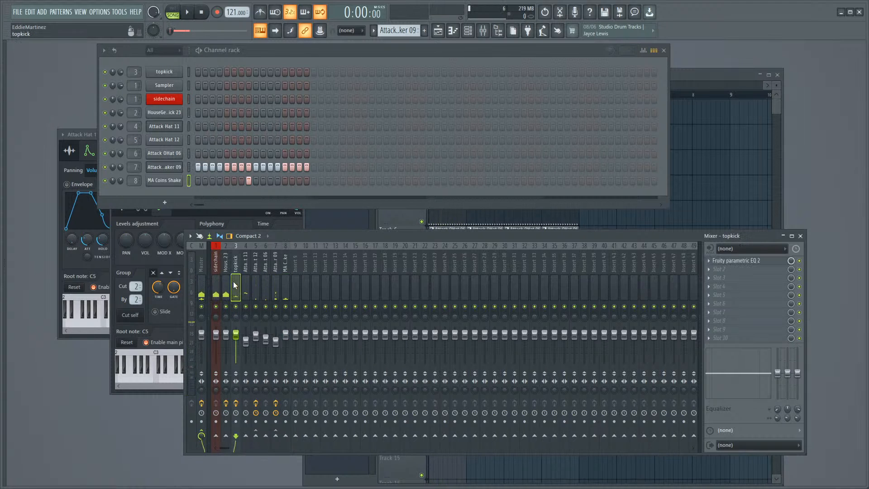
# Step: Name mixer insert 9 "KICK\" and color it Steel Blue (#35759F)
pyautogui.rightClick(294, 265)
pyautogui.click(340, 224)
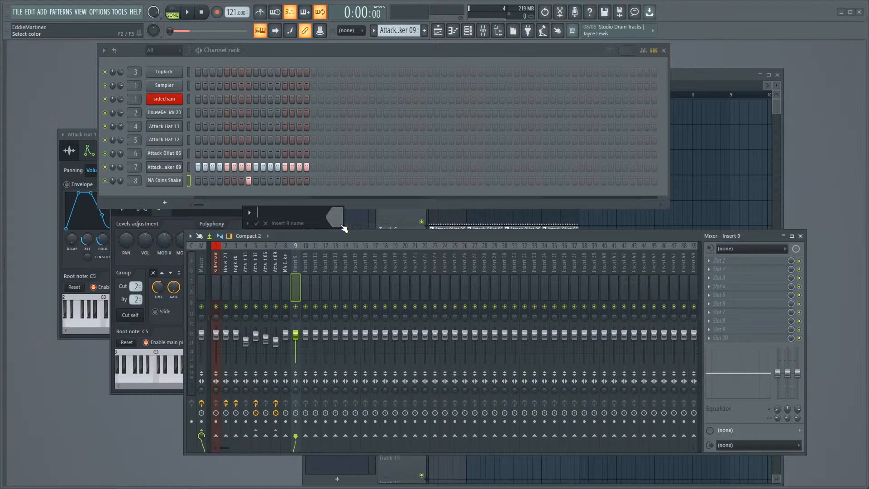
pyautogui.click(341, 224)
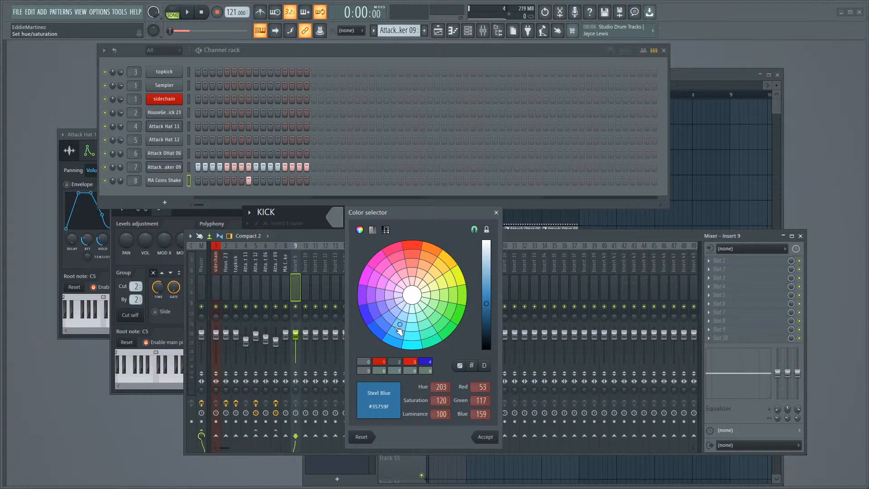
pyautogui.press('Return')
pyautogui.write('KICK\\')
pyautogui.press('Return')
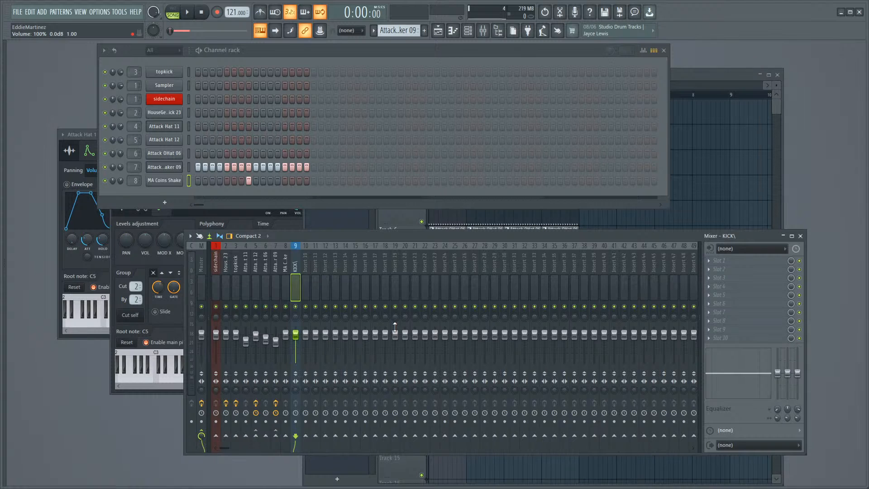
# Step: Move the KICK mixer track to position 2, directly after the sidechain track
pyautogui.hotkey('alt', 'Left')
pyautogui.hotkey('alt', 'Left')
pyautogui.hotkey('alt', 'Left')
pyautogui.hotkey('alt', 'Left')
pyautogui.hotkey('alt', 'Left')
pyautogui.hotkey('alt', 'Left')
pyautogui.hotkey('alt', 'Left')
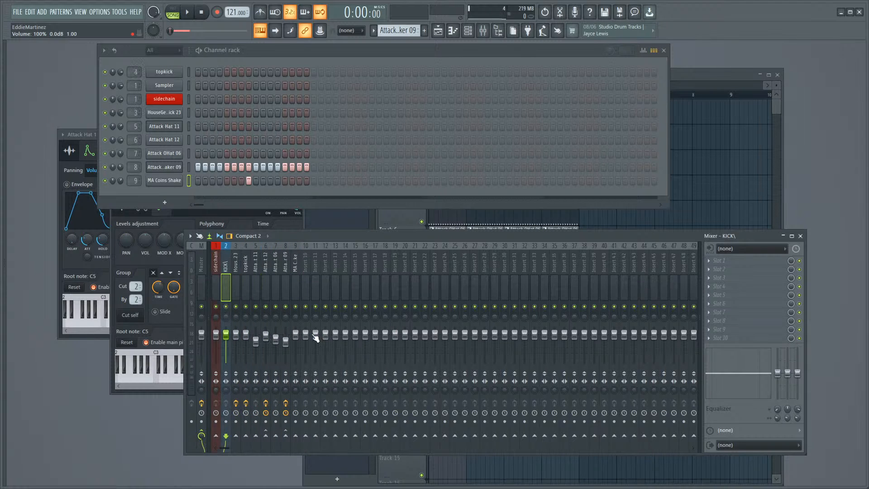
# Step: Route the HouseGen Kick 23 and topkick mixer tracks only to the KICK track and check the signal during playback
pyautogui.click(236, 273)
pyautogui.keyDown('ctrl'); pyautogui.click(244, 274); pyautogui.keyUp('ctrl')
pyautogui.rightClick(226, 435)
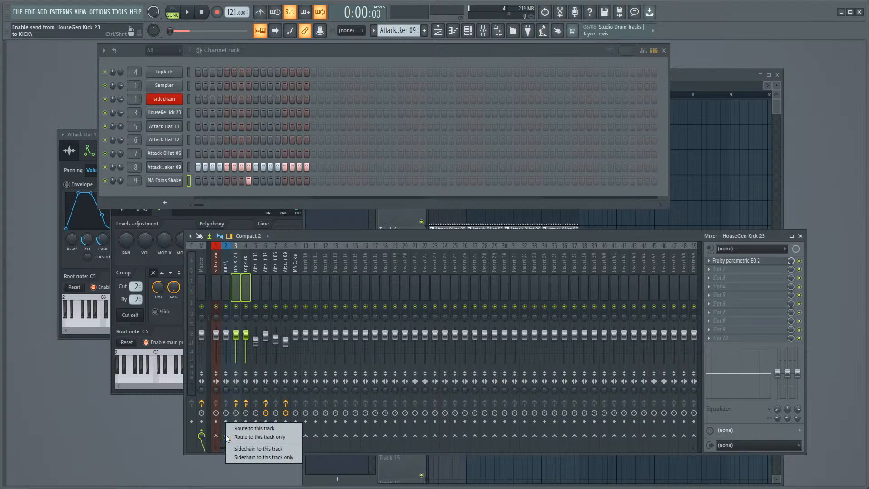
pyautogui.click(240, 436)
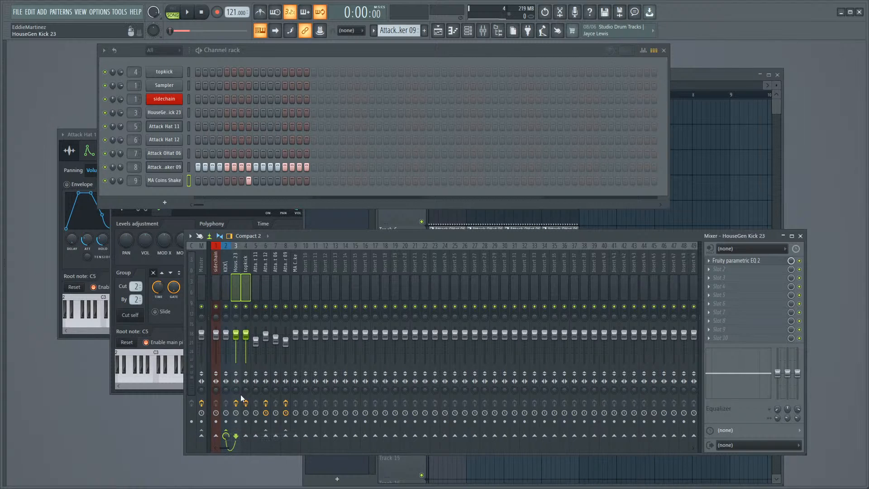
pyautogui.press('space')
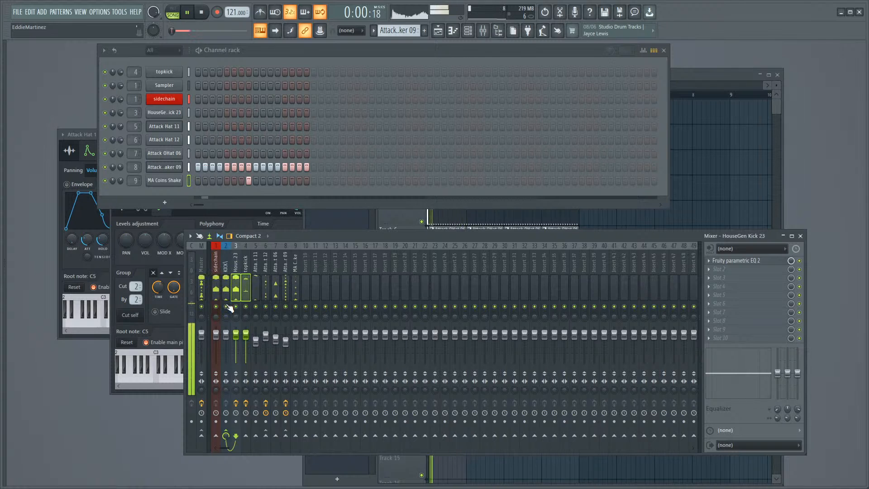
pyautogui.press('space')
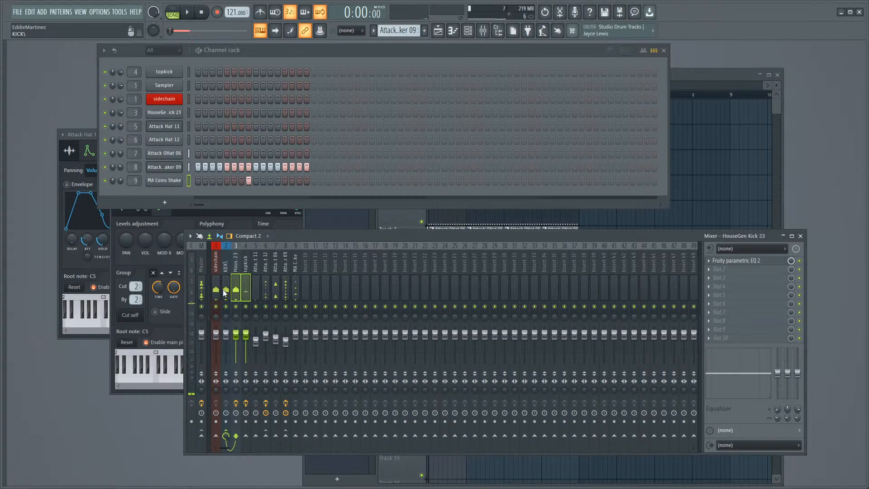
pyautogui.click(227, 281)
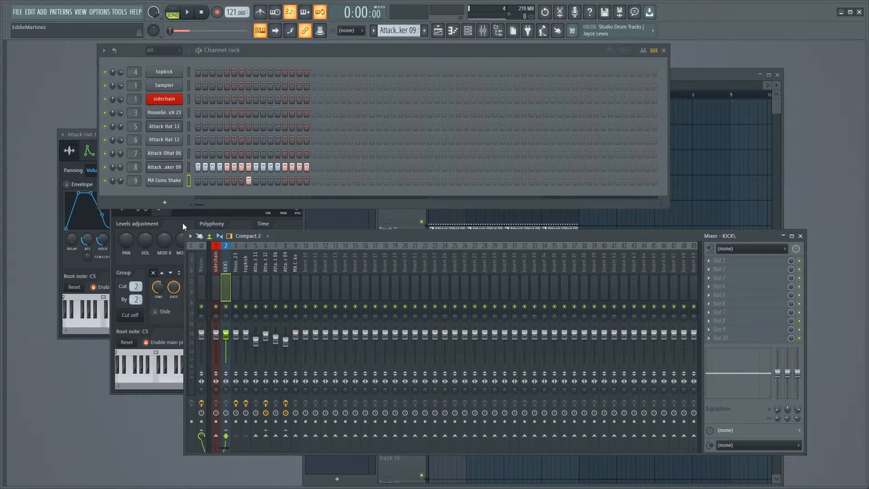
# Step: Audition browser samples during playback and add MA Lid Scrape to the channel rack as a new channel
pyautogui.press('space')
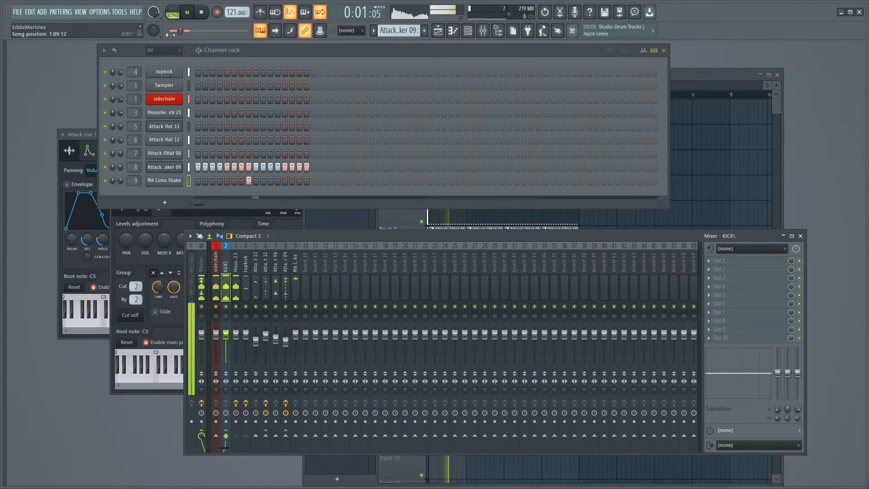
pyautogui.click(5, 207)
pyautogui.click(59, 305)
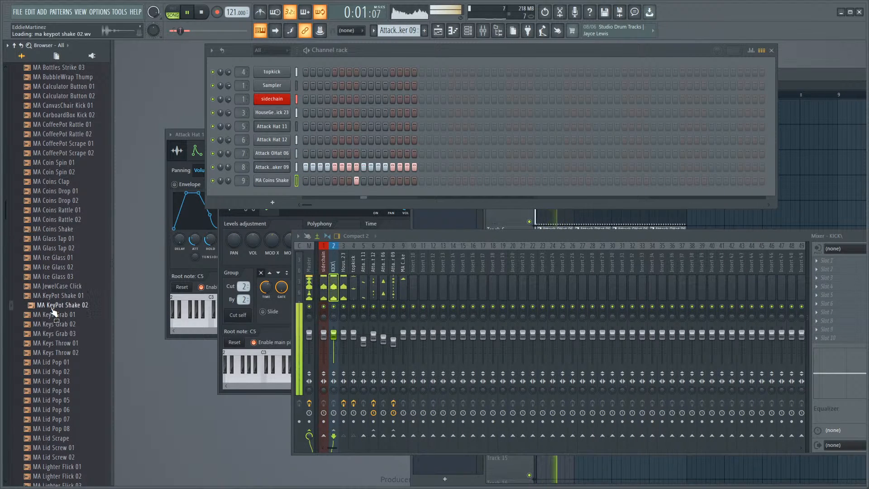
pyautogui.scroll(-4, 51, 270)
pyautogui.click(56, 297)
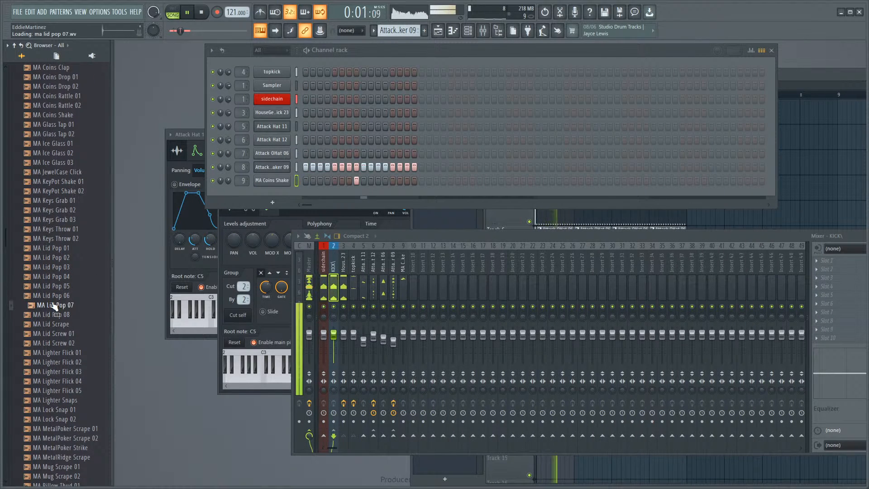
pyautogui.click(57, 332)
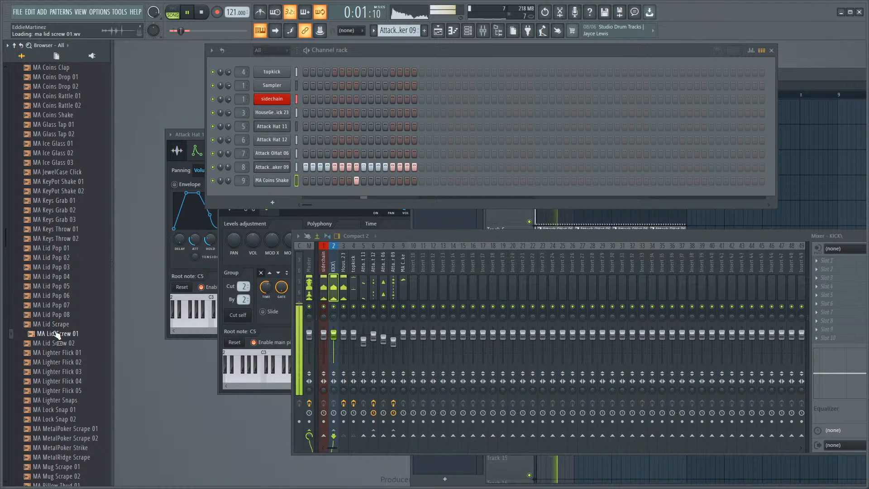
pyautogui.moveTo(53, 324); pyautogui.dragTo(171, 193)
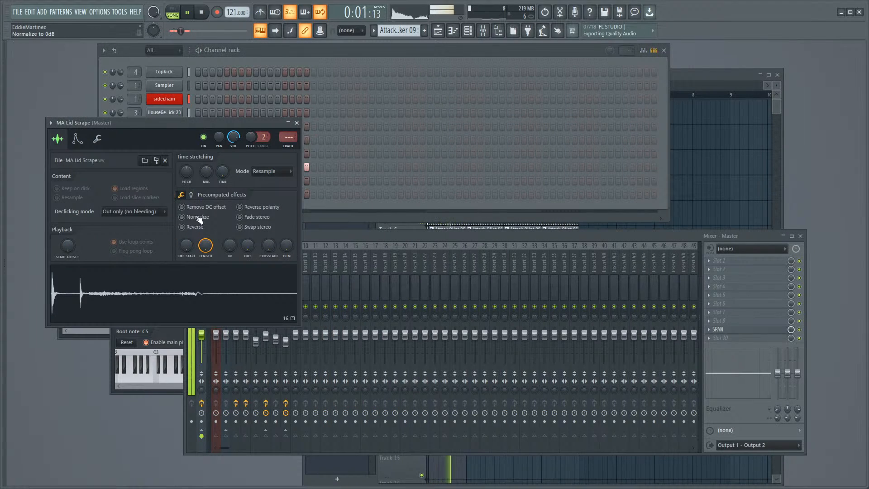
pyautogui.moveTo(239, 123); pyautogui.dragTo(243, 313)
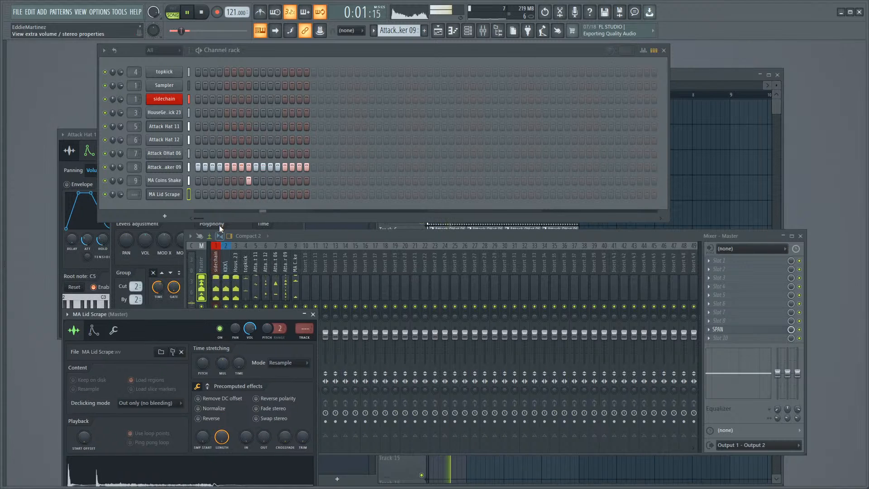
# Step: Program the MA Lid Scrape channel on steps 3, 7, 11 and 15
pyautogui.click(212, 194)
pyautogui.click(241, 194)
pyautogui.click(263, 194)
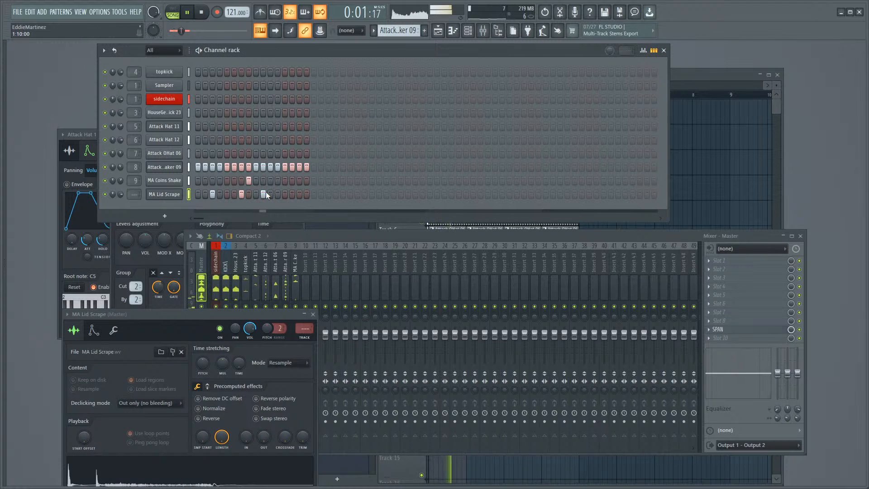
pyautogui.click(271, 194)
pyautogui.click(262, 194)
pyautogui.click(300, 194)
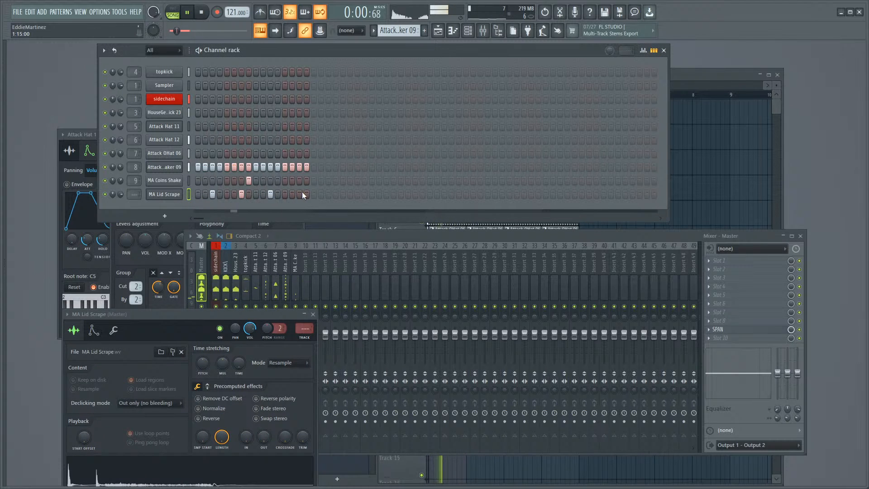
# Step: Raise the sample start of MA Lid Scrape to cut off the initial hits and keep only the scrape
pyautogui.click(175, 196)
pyautogui.click(175, 196)
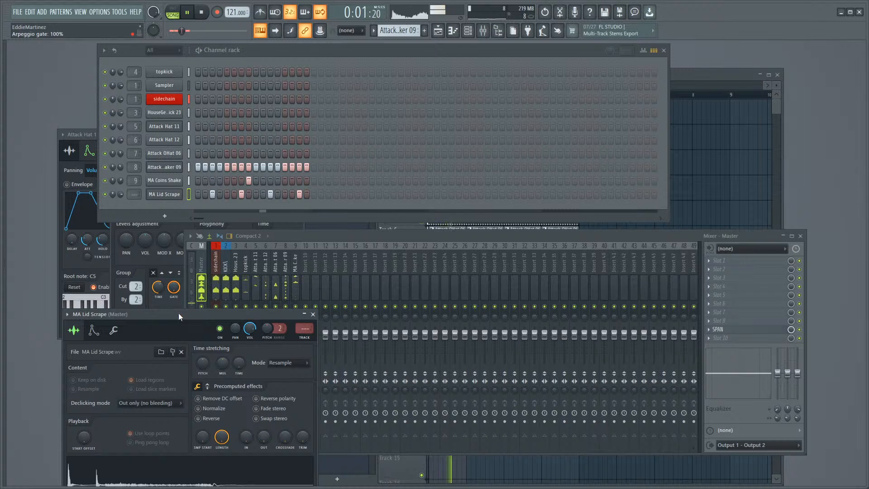
pyautogui.moveTo(178, 313); pyautogui.dragTo(194, 144)
pyautogui.scroll(2, 218, 269)
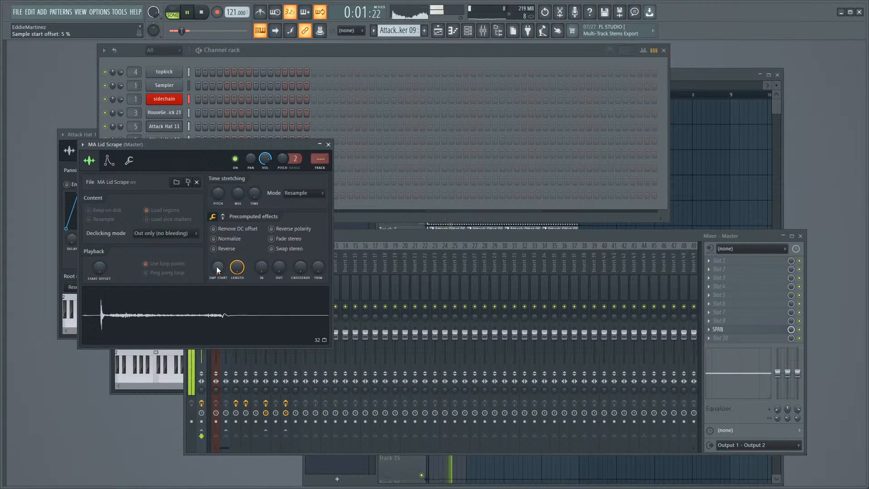
pyautogui.scroll(4, 218, 269)
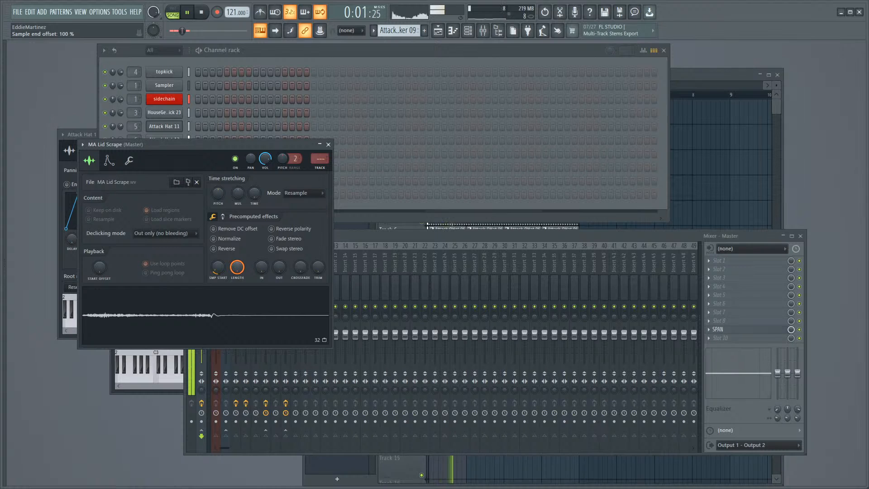
# Step: Try shortening the MA Lid Scrape sample length to 51%, and restore it to full length
pyautogui.scroll(-3, 239, 268)
pyautogui.scroll(-8, 237, 267)
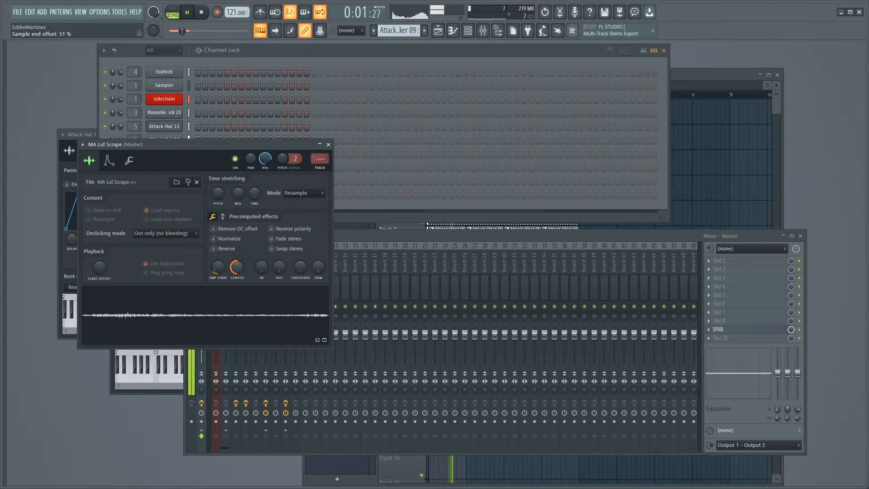
pyautogui.scroll(11, 244, 271)
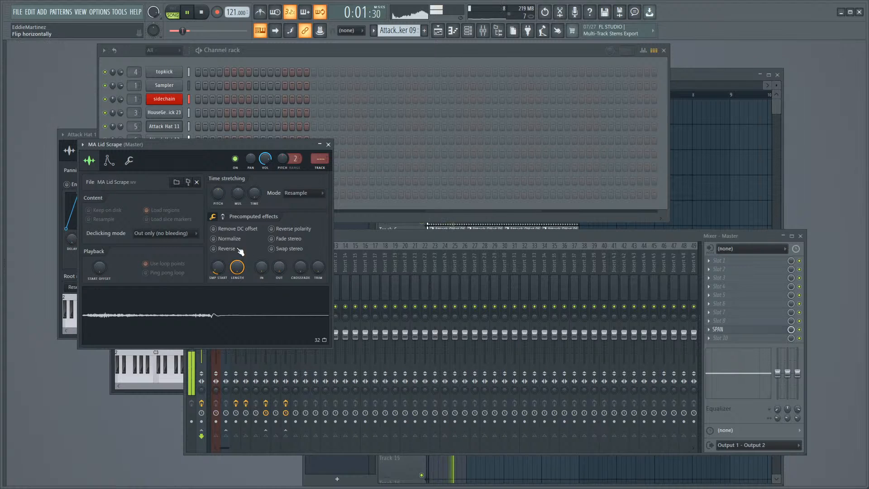
# Step: Normalize the MA Lid Scrape sample and add a long fade-out to its tail
pyautogui.click(226, 239)
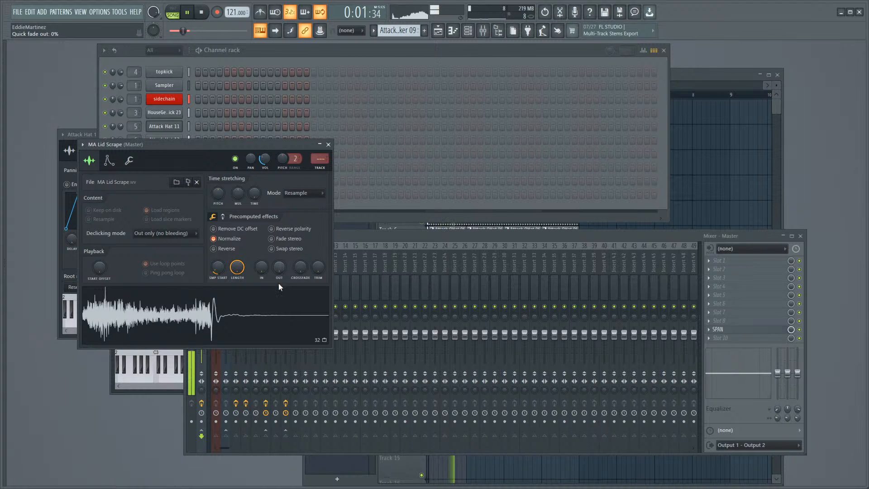
pyautogui.scroll(10, 280, 267)
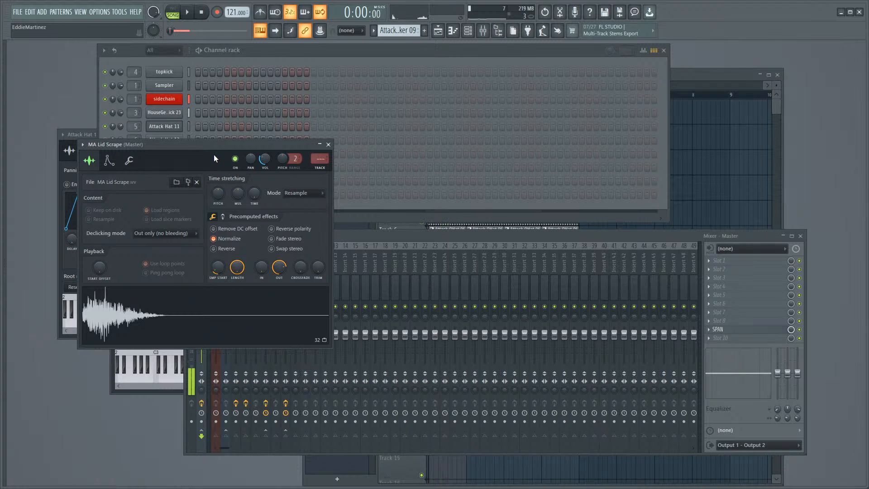
pyautogui.moveTo(176, 148); pyautogui.dragTo(228, 146)
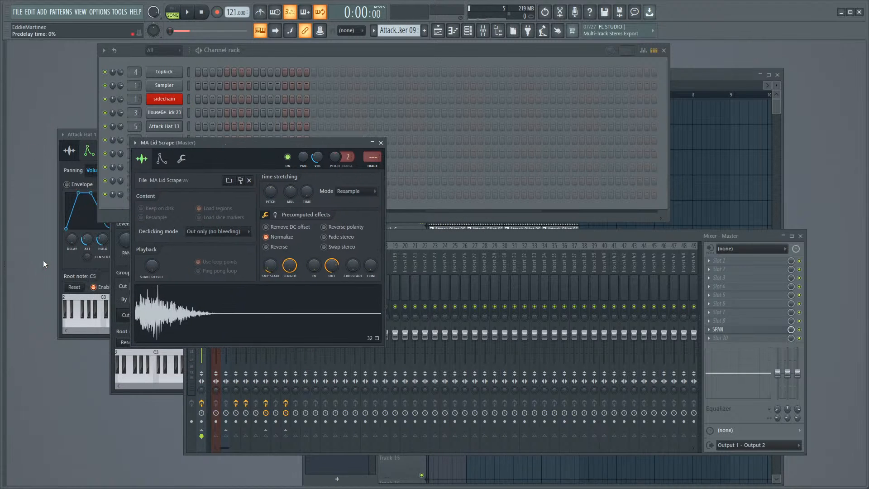
# Step: Preview a sample in the browser
pyautogui.click(4, 262)
pyautogui.click(49, 333)
pyautogui.click(48, 328)
# Step: Solo the MA Lid Scrape channel for a short listen, and unmute all the other channels
pyautogui.click(122, 205)
pyautogui.rightClick(104, 194)
pyautogui.click(110, 194)
pyautogui.press('space')
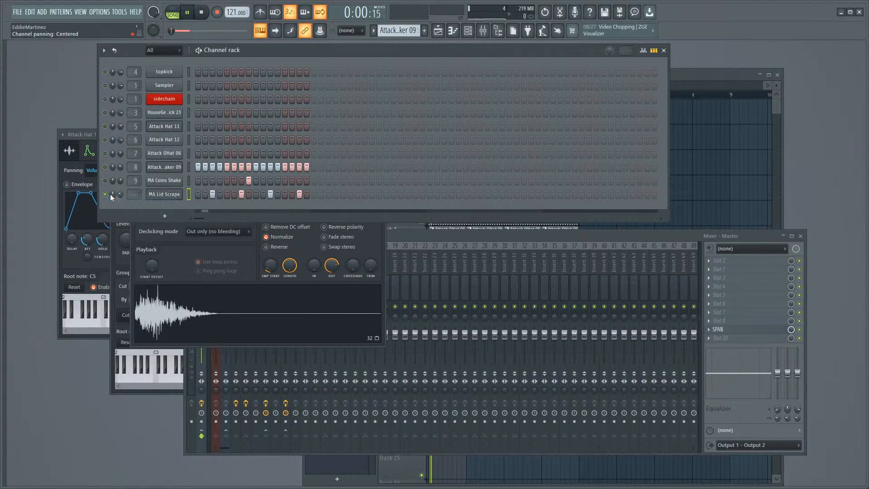
pyautogui.press('space')
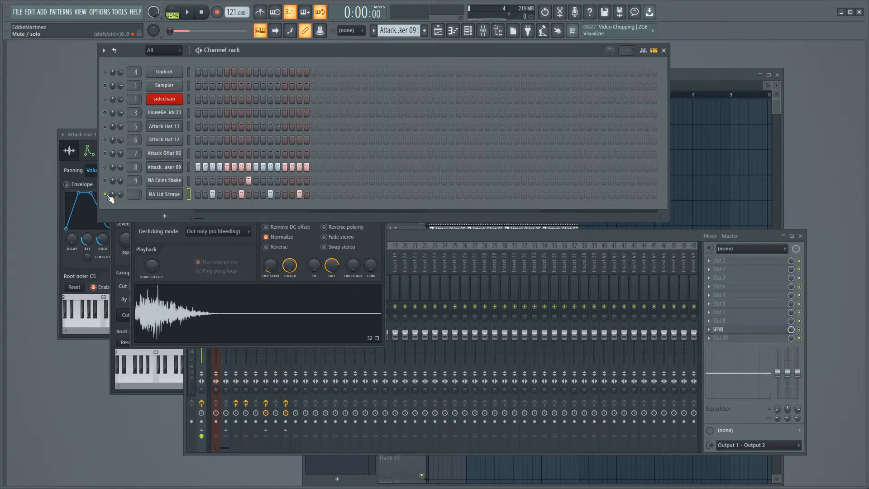
pyautogui.rightClick(108, 196)
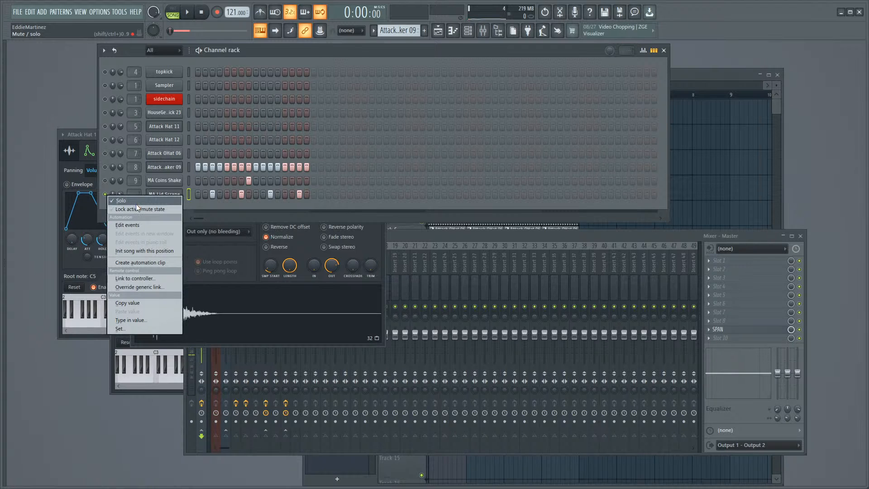
pyautogui.click(115, 200)
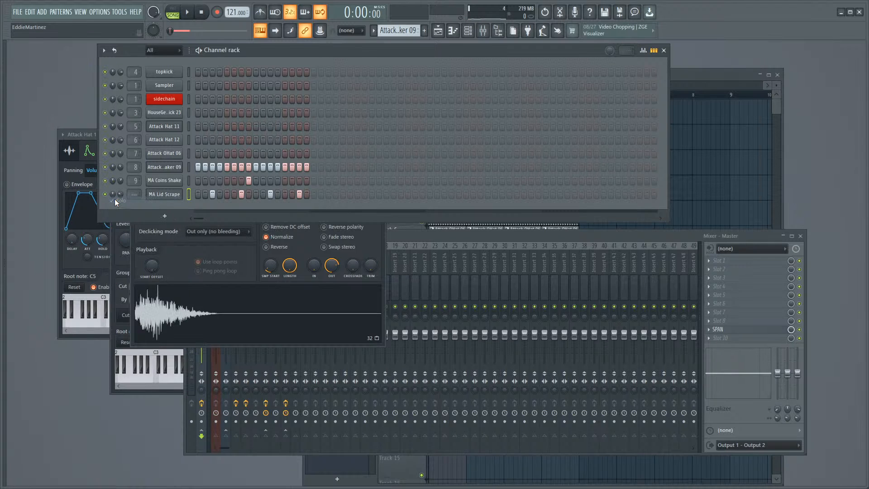
# Step: Play the song and route the MA Lid Scrape channel to mixer track 10
pyautogui.press('space')
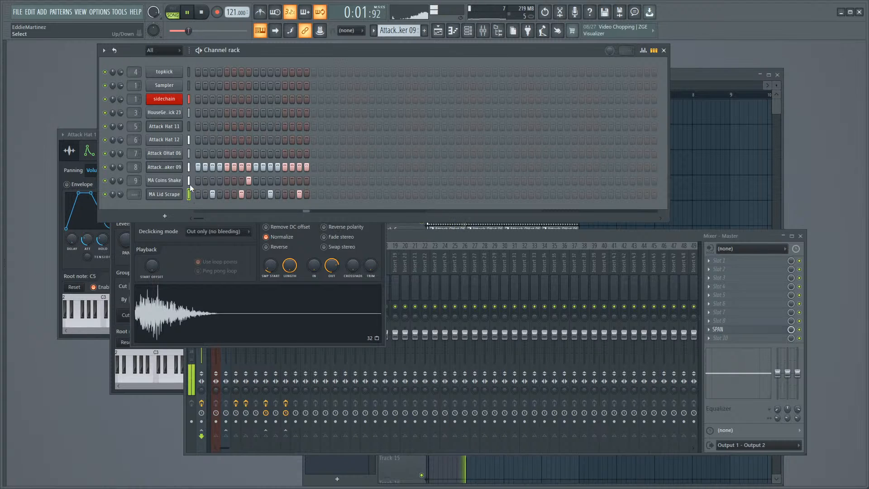
pyautogui.click(430, 239)
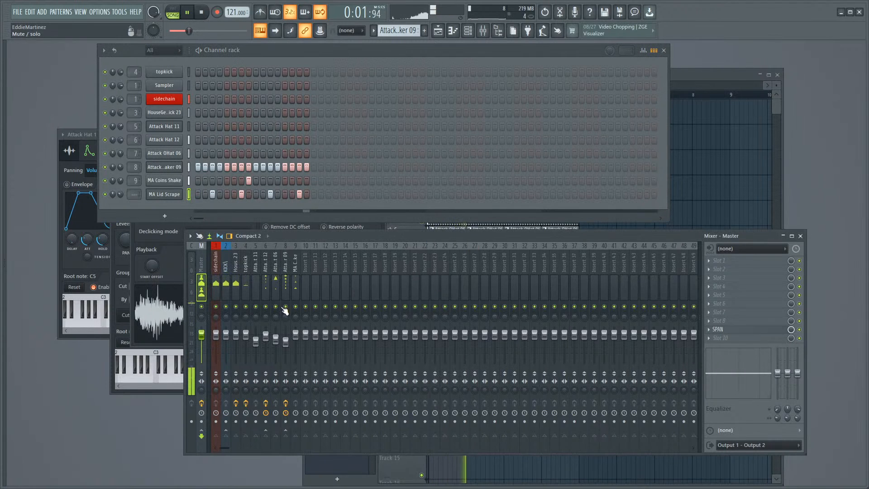
pyautogui.rightClick(307, 267)
pyautogui.moveTo(365, 308)
pyautogui.click(417, 309)
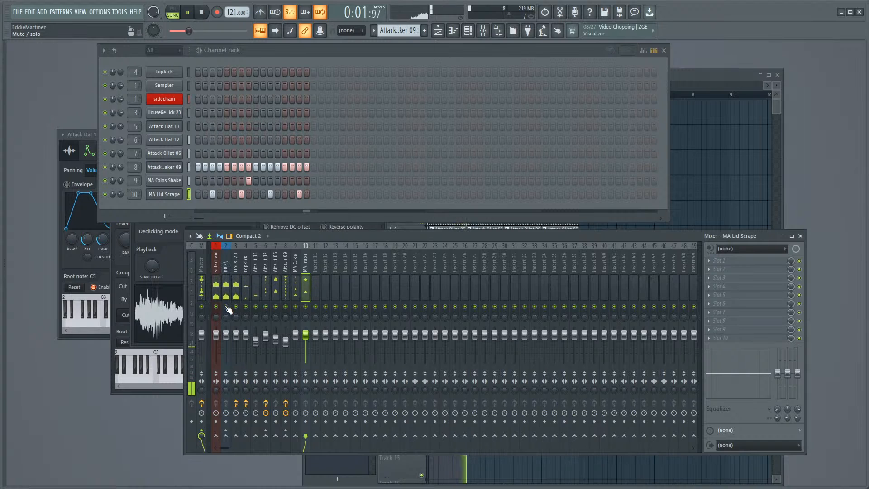
# Step: Stop playback and add a Harmless synth channel above the MA Lid Scrape channel
pyautogui.press('space')
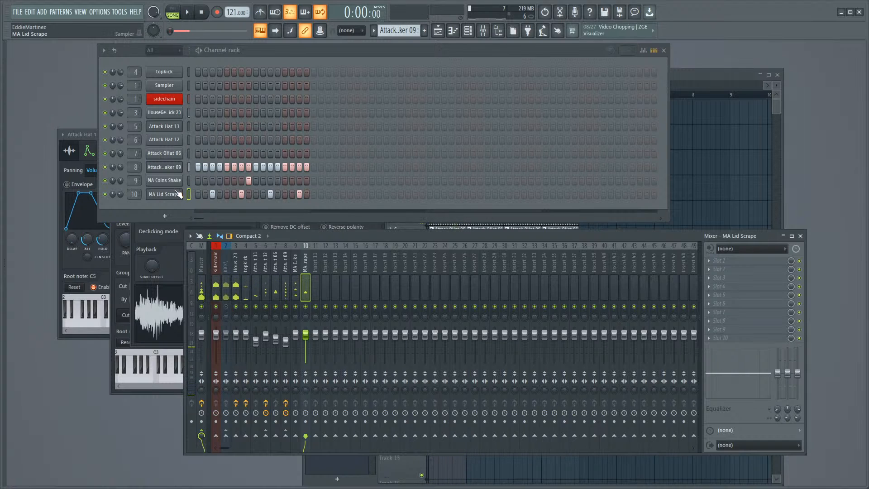
pyautogui.rightClick(171, 194)
pyautogui.moveTo(220, 262)
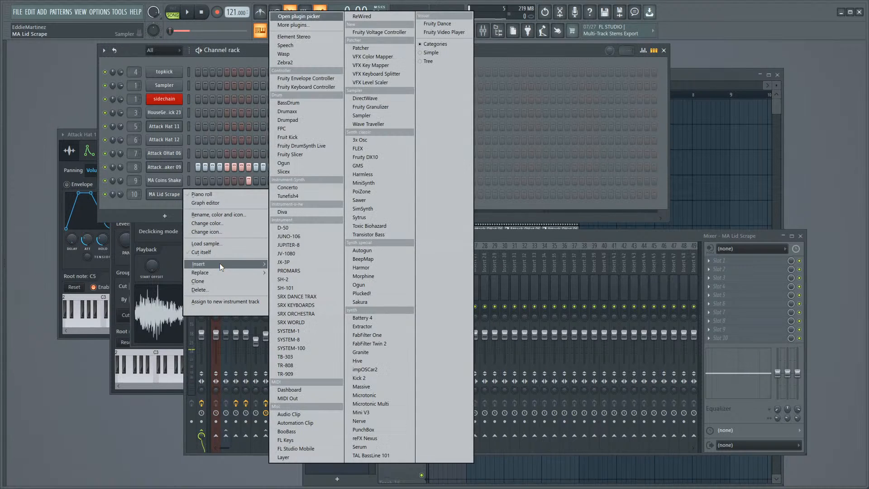
pyautogui.click(387, 175)
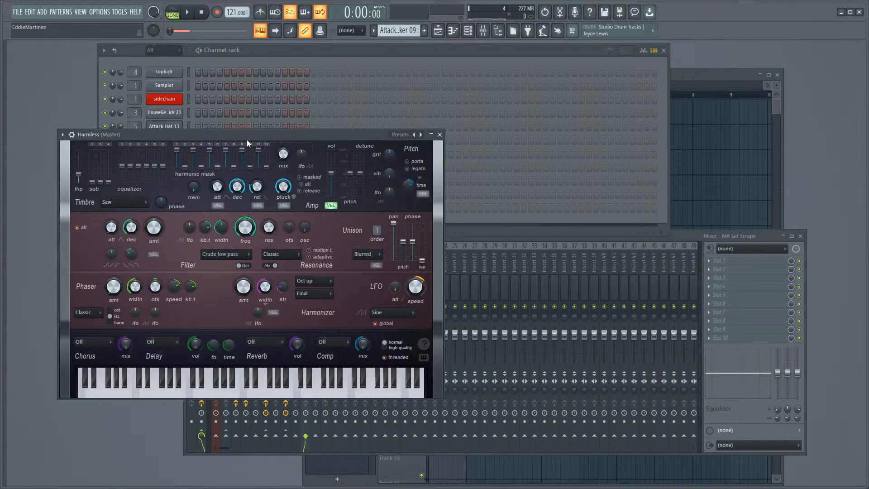
pyautogui.moveTo(246, 139); pyautogui.dragTo(434, 145)
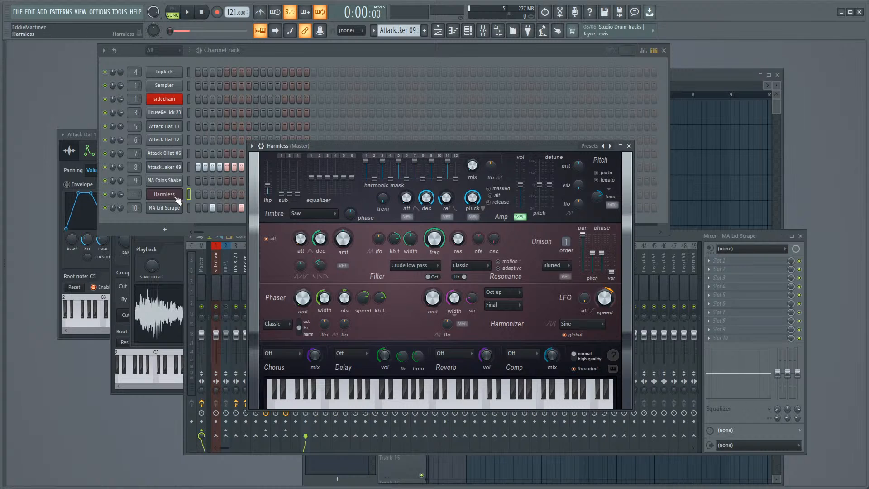
pyautogui.moveTo(354, 145); pyautogui.dragTo(323, 148)
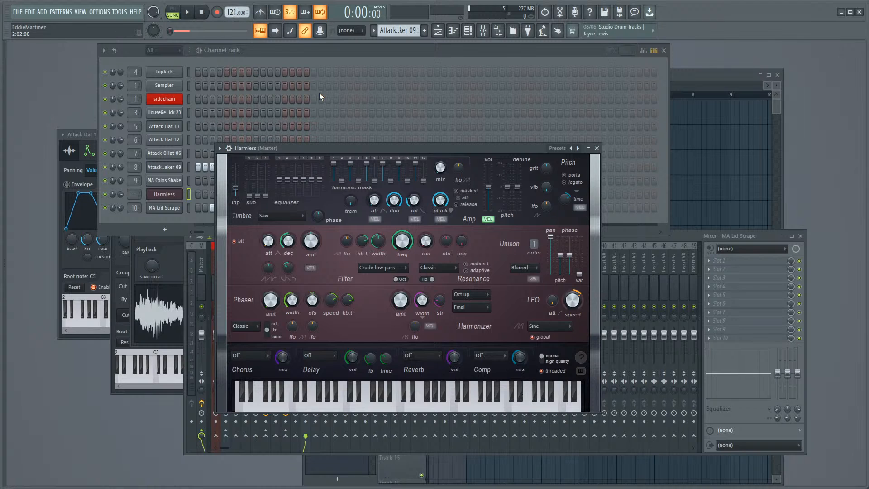
# Step: While the song plays, lower the Harmless filter frequency to 15% and set its Comp effect to Warming
pyautogui.press('space')
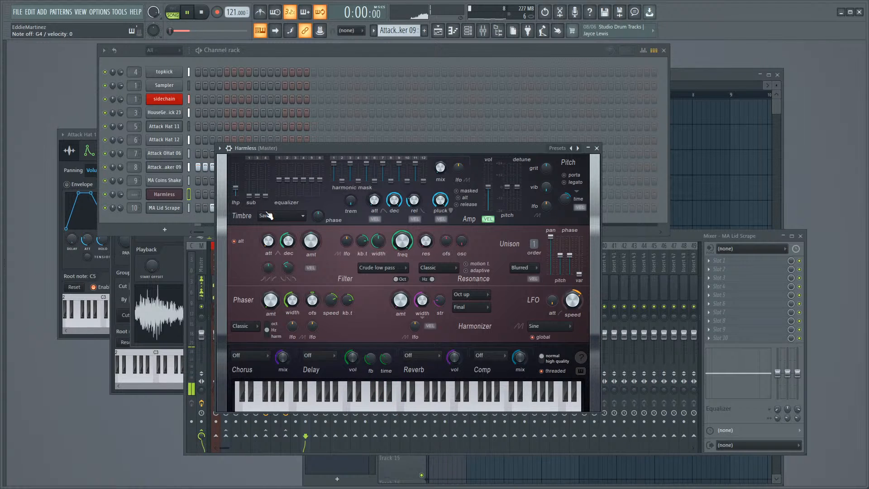
pyautogui.moveTo(407, 245); pyautogui.dragTo(408, 286)
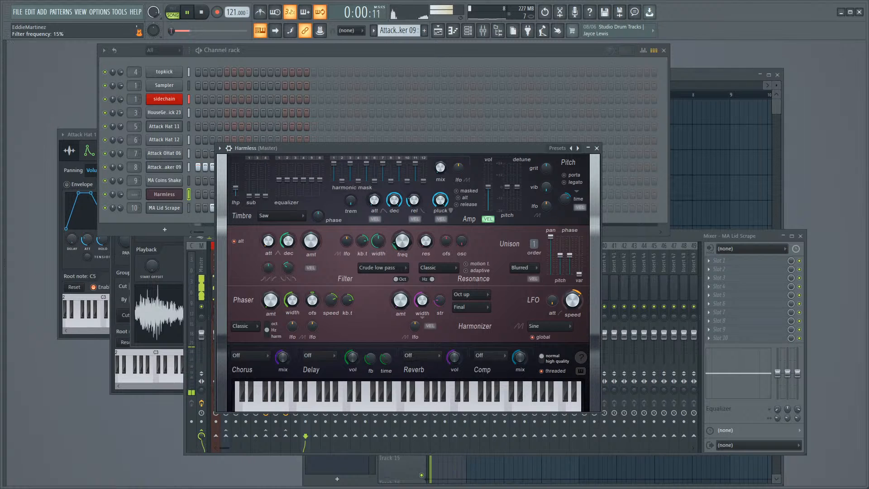
pyautogui.click(495, 356)
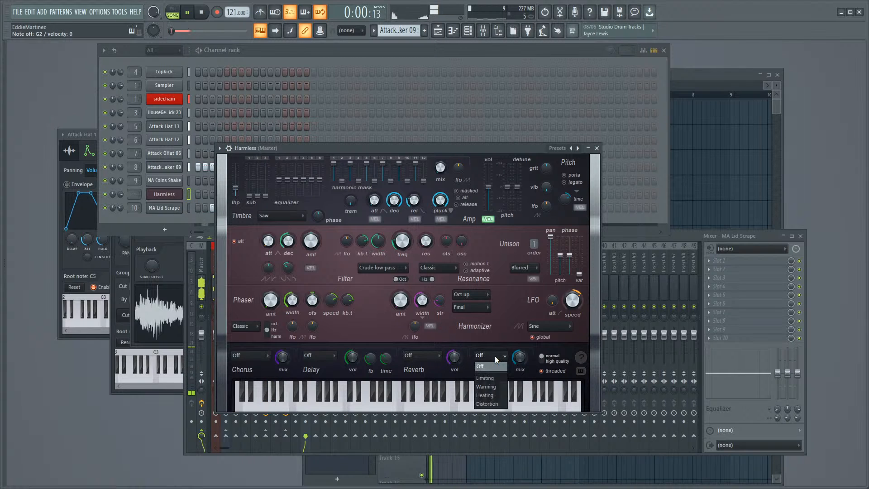
pyautogui.click(495, 367)
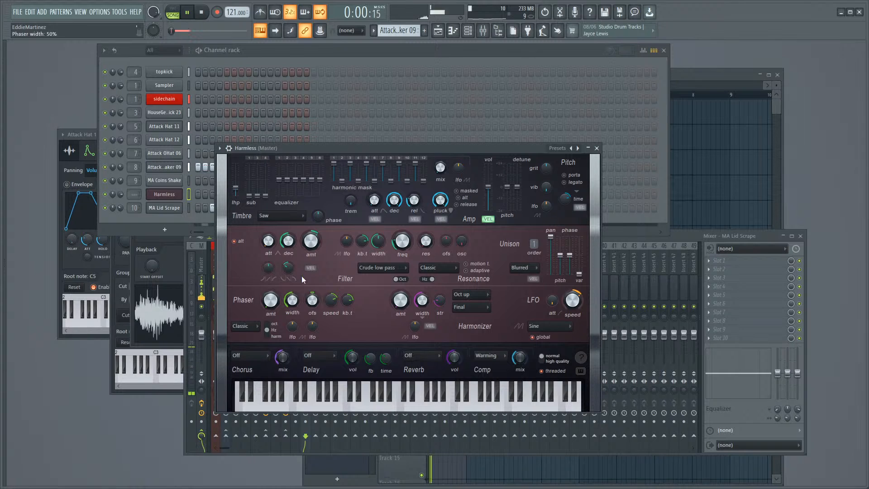
pyautogui.click(201, 12)
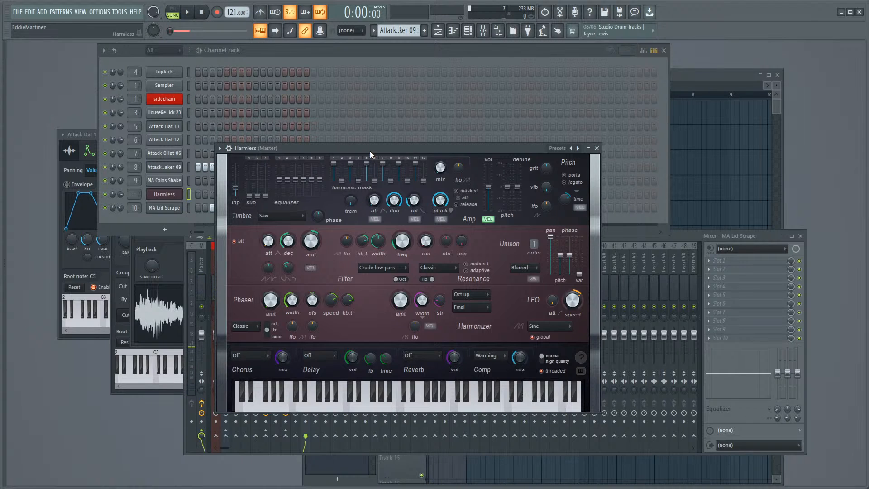
# Step: Rename the Harmless channel as BASS
pyautogui.moveTo(370, 149); pyautogui.dragTo(320, 161)
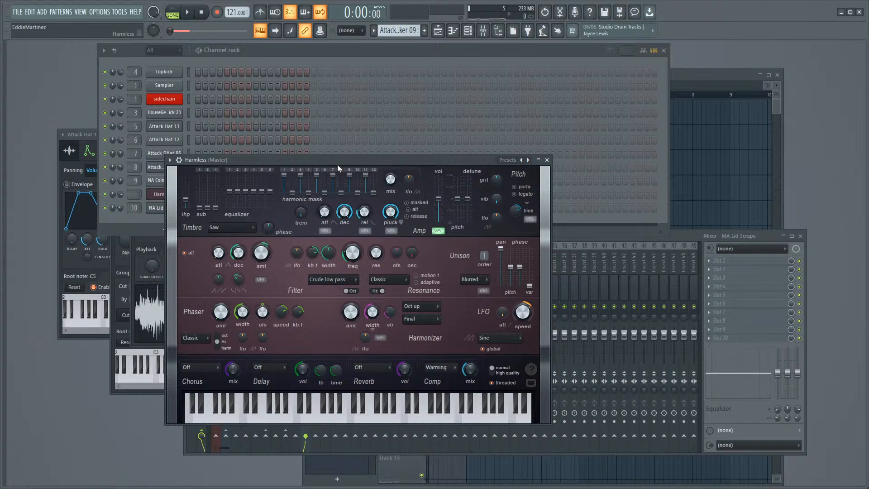
pyautogui.moveTo(354, 160); pyautogui.dragTo(338, 170)
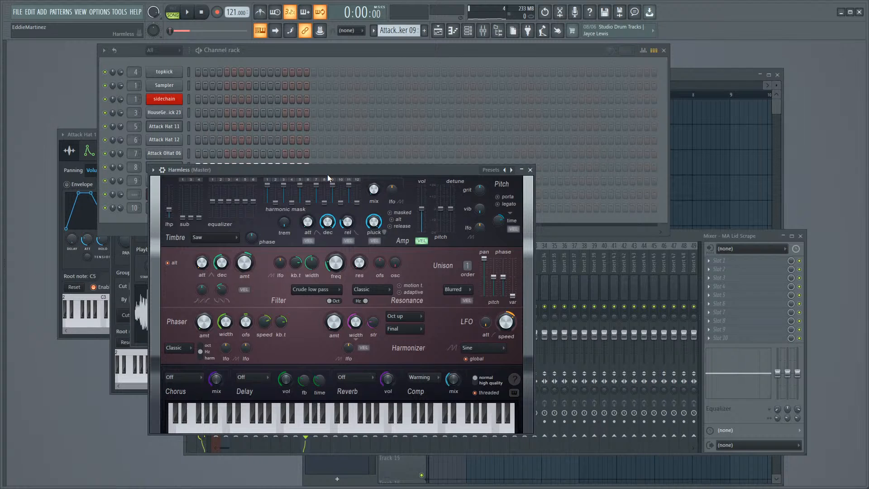
pyautogui.moveTo(332, 170); pyautogui.dragTo(423, 157)
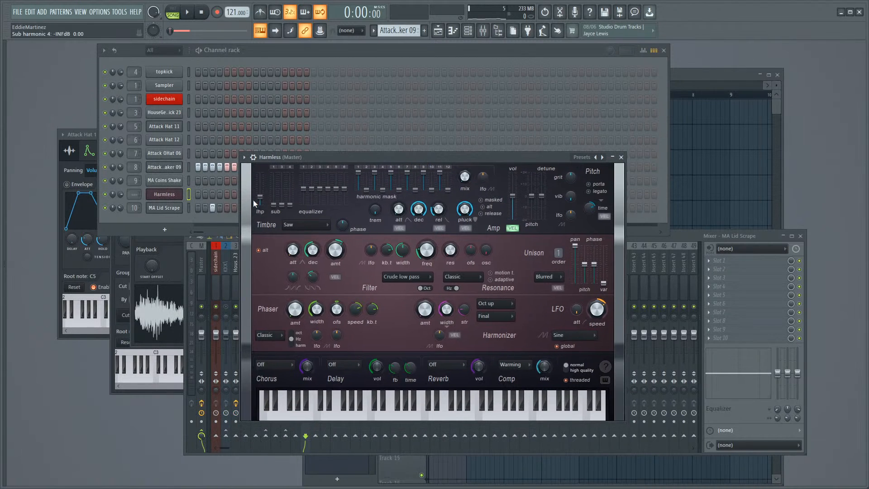
pyautogui.rightClick(162, 194)
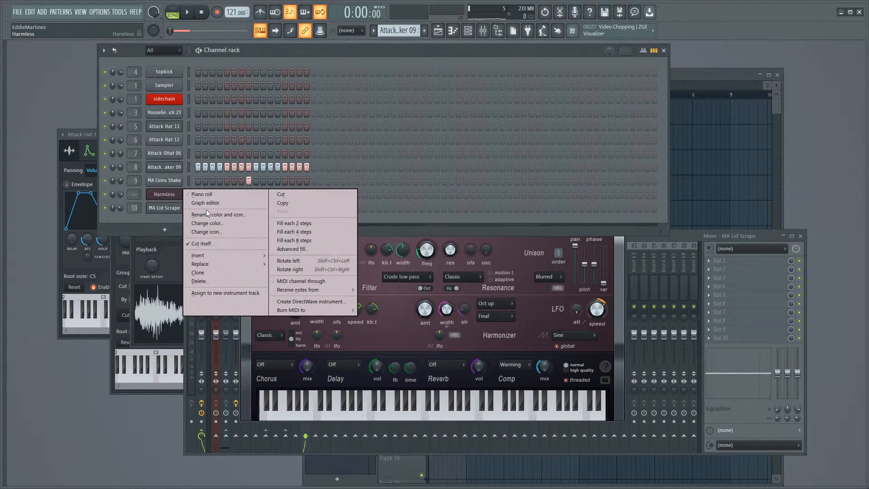
pyautogui.click(205, 223)
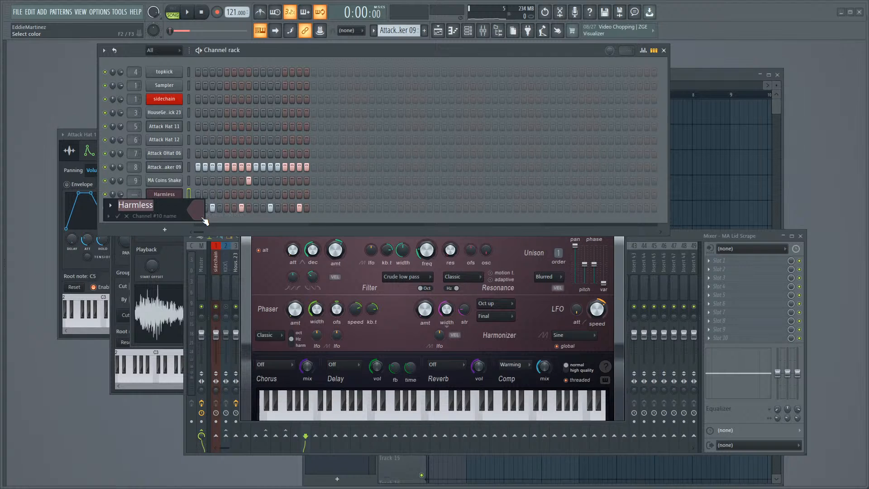
pyautogui.write('BASS')
pyautogui.press('Return')
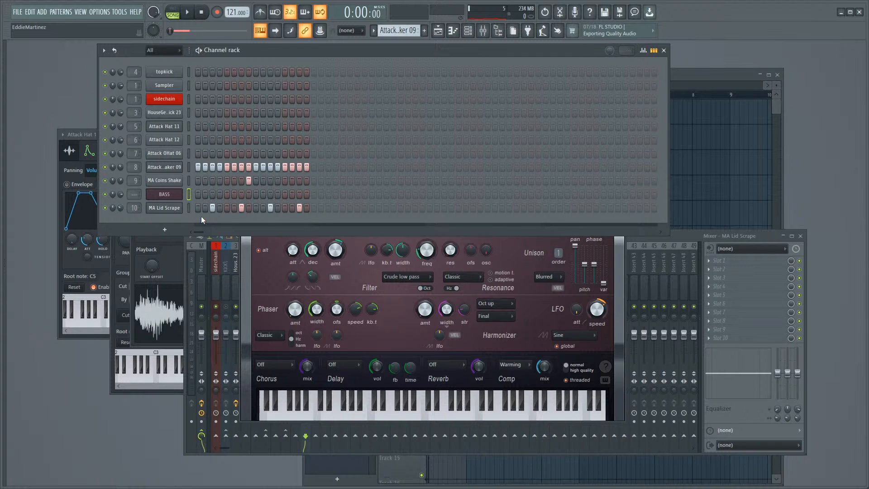
# Step: Raise the bass synth's filter envelope amount and fine-tune its Comp mix and filter frequency
pyautogui.click(249, 275)
pyautogui.moveTo(348, 158); pyautogui.dragTo(244, 150)
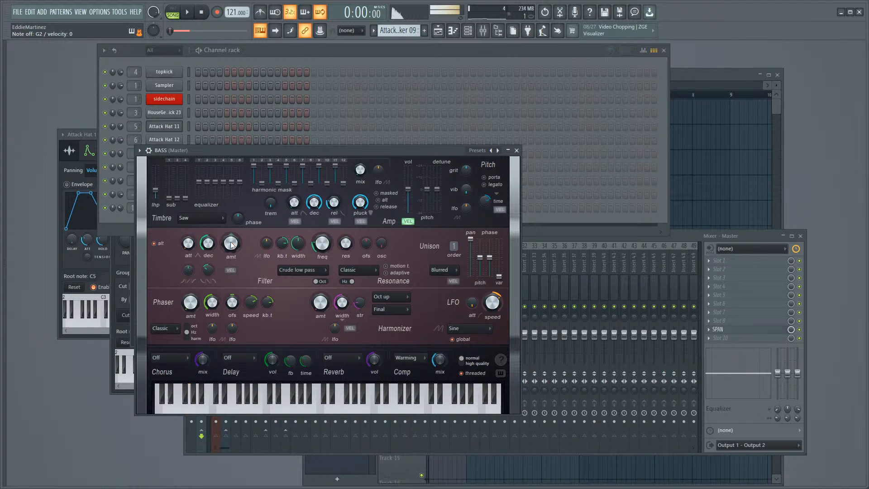
pyautogui.moveTo(231, 242); pyautogui.dragTo(231, 223)
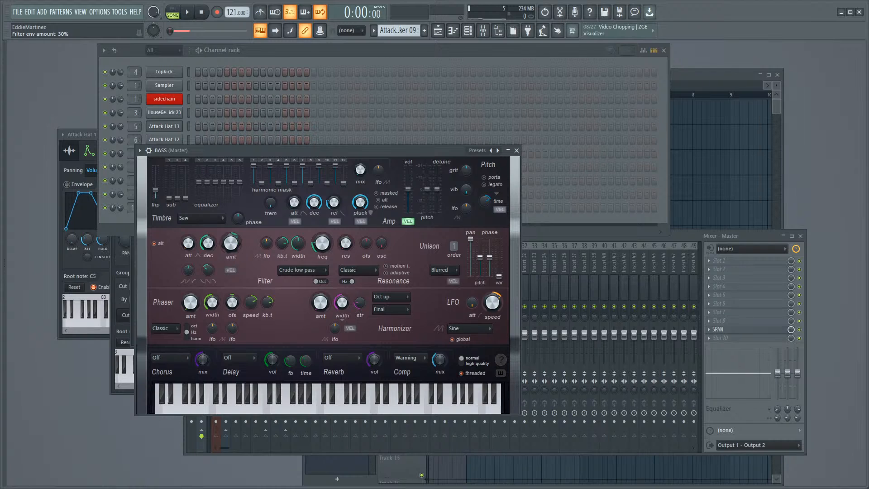
pyautogui.moveTo(232, 242); pyautogui.dragTo(232, 230)
pyautogui.moveTo(440, 359); pyautogui.dragTo(442, 368)
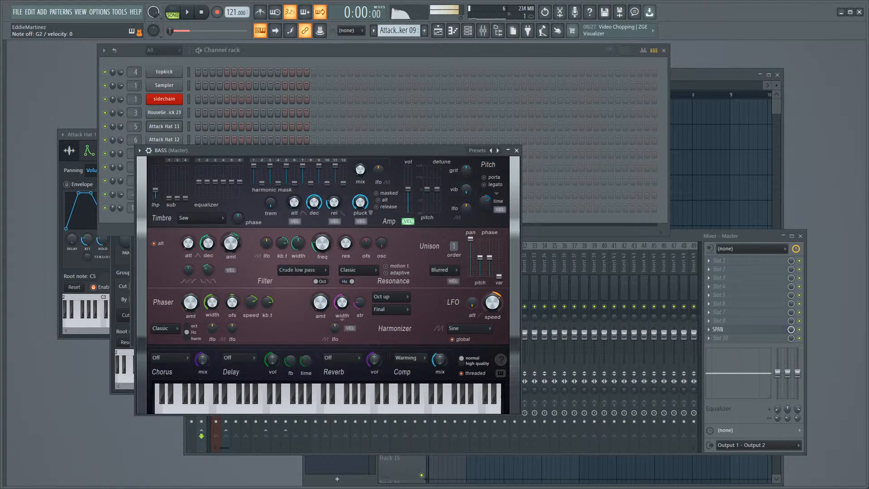
pyautogui.moveTo(332, 244); pyautogui.dragTo(332, 248)
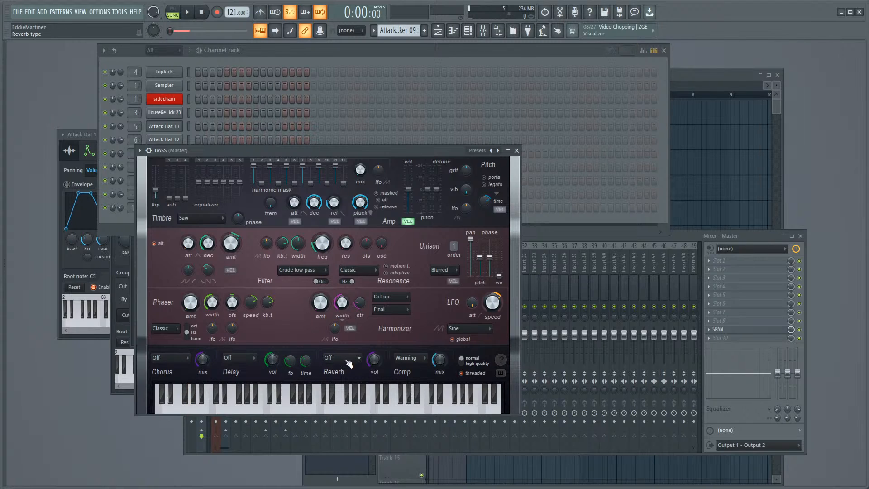
# Step: Add a Classic chorus to the bass synth and adjust it to a low mix level
pyautogui.click(179, 360)
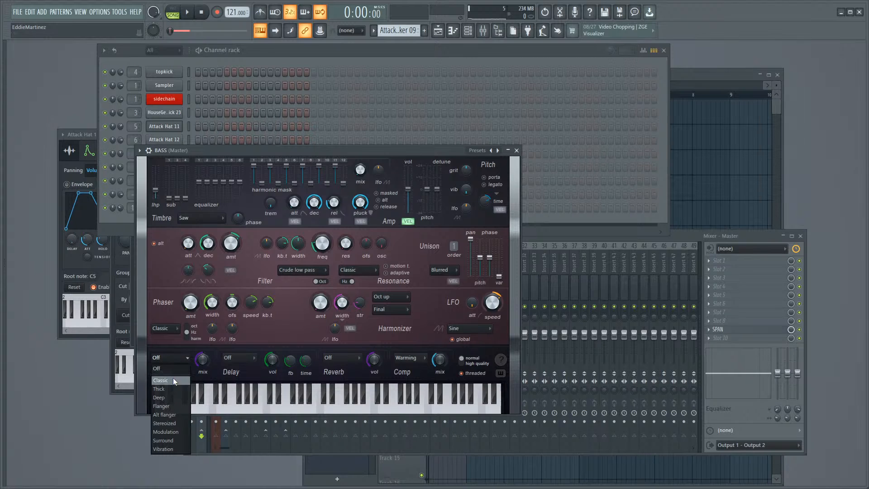
pyautogui.click(172, 379)
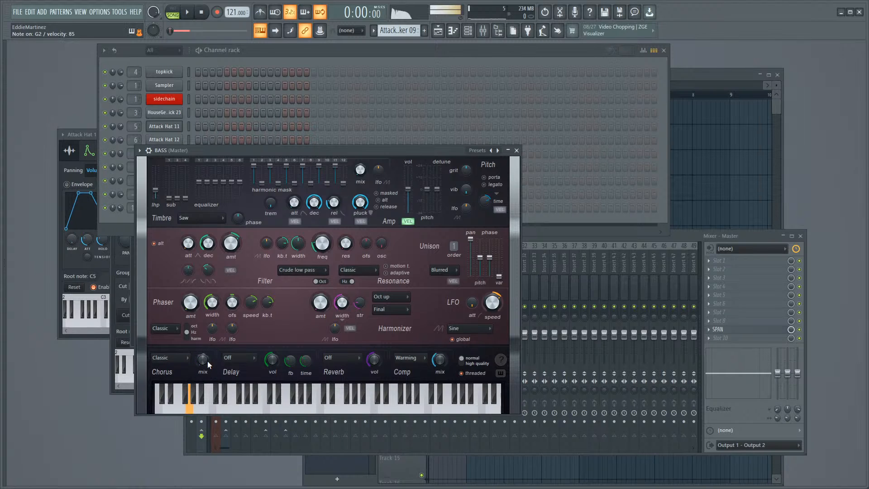
pyautogui.moveTo(207, 360); pyautogui.dragTo(207, 350)
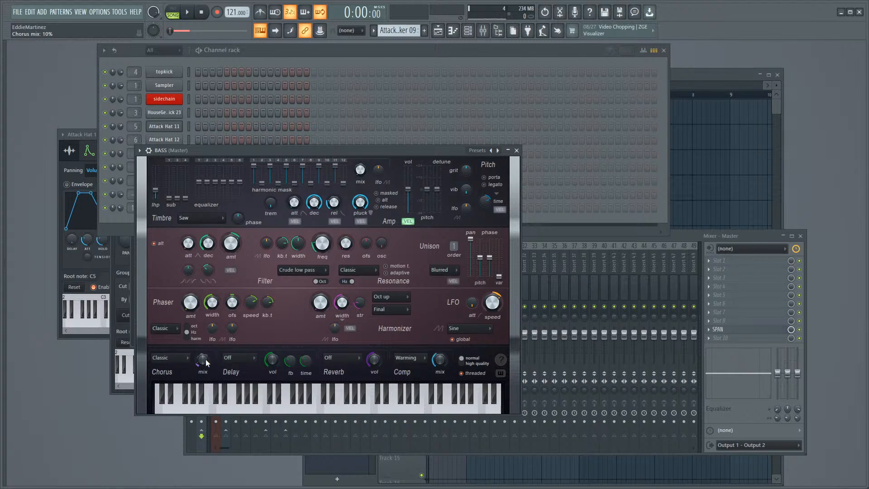
pyautogui.moveTo(206, 362); pyautogui.dragTo(206, 376)
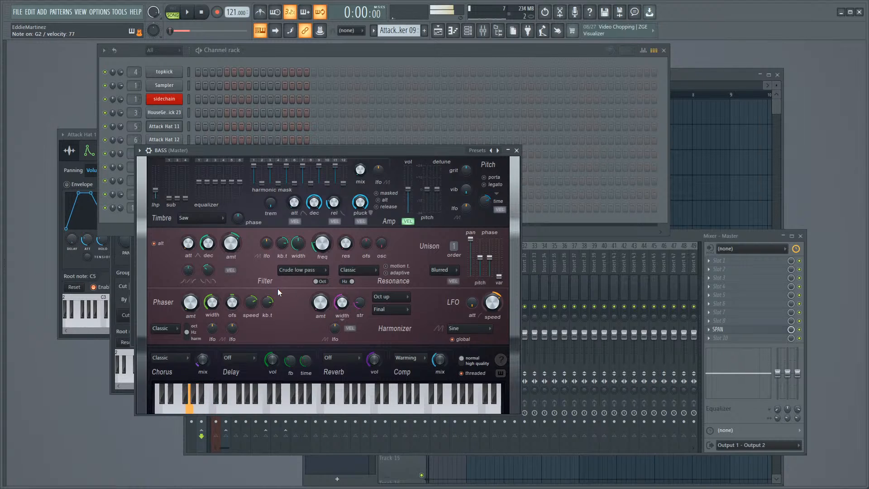
# Step: Set the bass synth's Comp effect to Distortion and reduce its mix
pyautogui.click(417, 358)
pyautogui.click(419, 405)
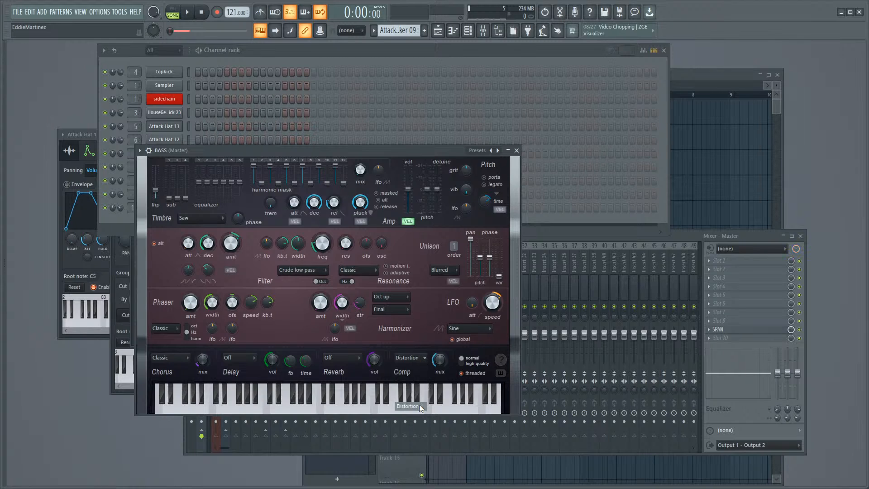
pyautogui.moveTo(442, 361); pyautogui.dragTo(442, 365)
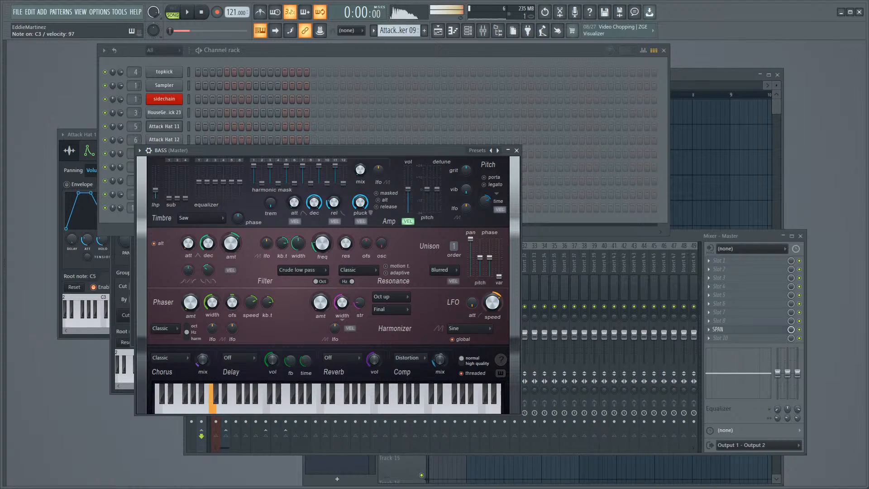
# Step: Compare the bass sound with the Comp effect off and with other types, ending back on Distortion
pyautogui.click(410, 357)
pyautogui.click(407, 385)
pyautogui.click(421, 357)
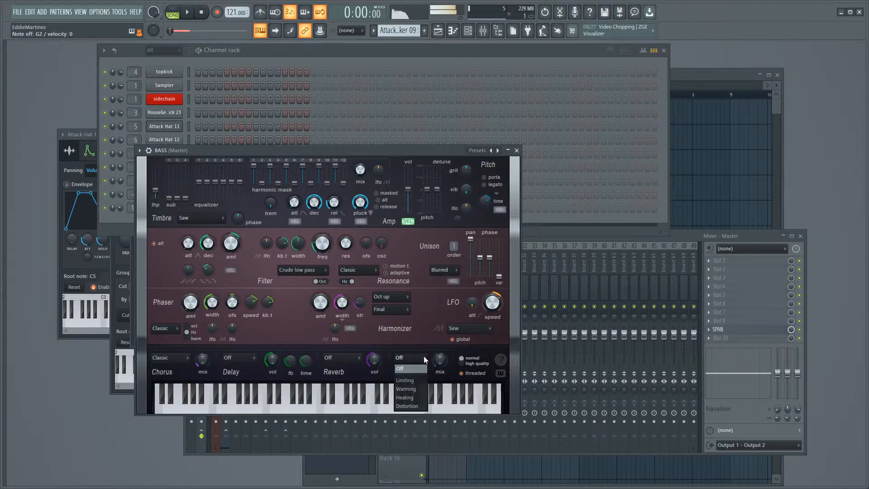
pyautogui.click(409, 382)
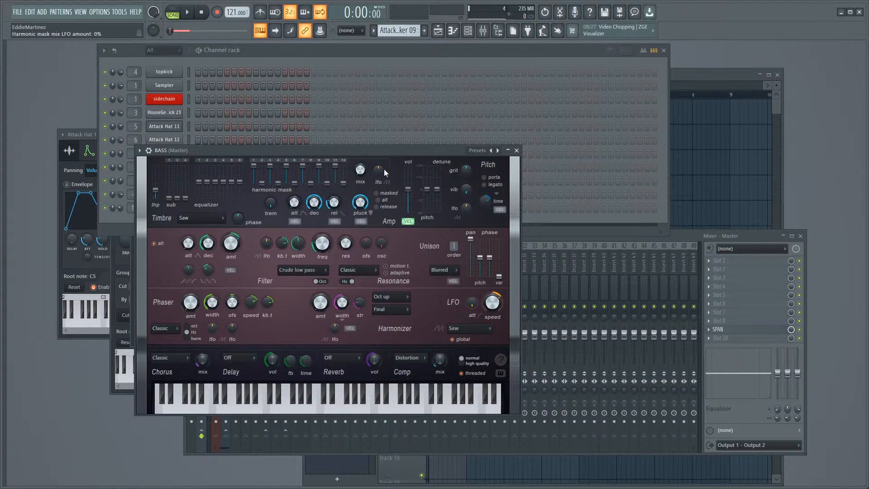
# Step: Play the song to hear the bass patch against the drums, keeping the mixer and synth window in view
pyautogui.moveTo(320, 152); pyautogui.dragTo(379, 152)
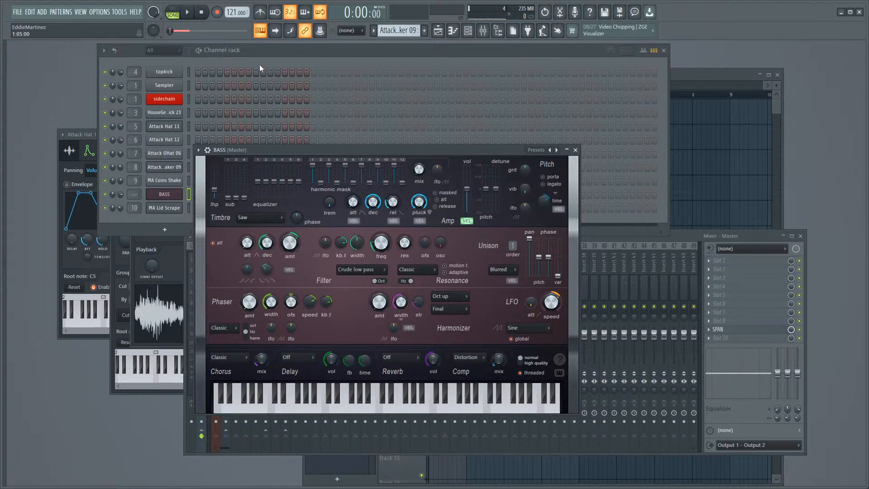
pyautogui.moveTo(338, 152); pyautogui.dragTo(367, 139)
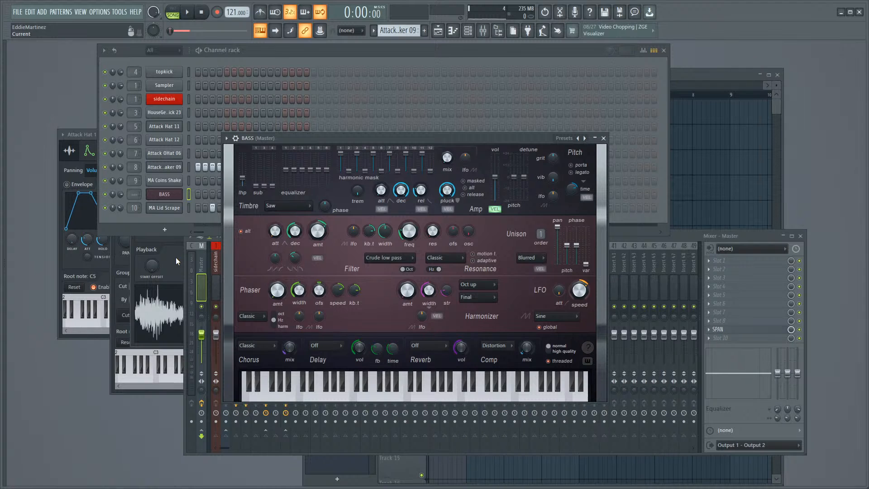
pyautogui.moveTo(375, 136); pyautogui.dragTo(321, 134)
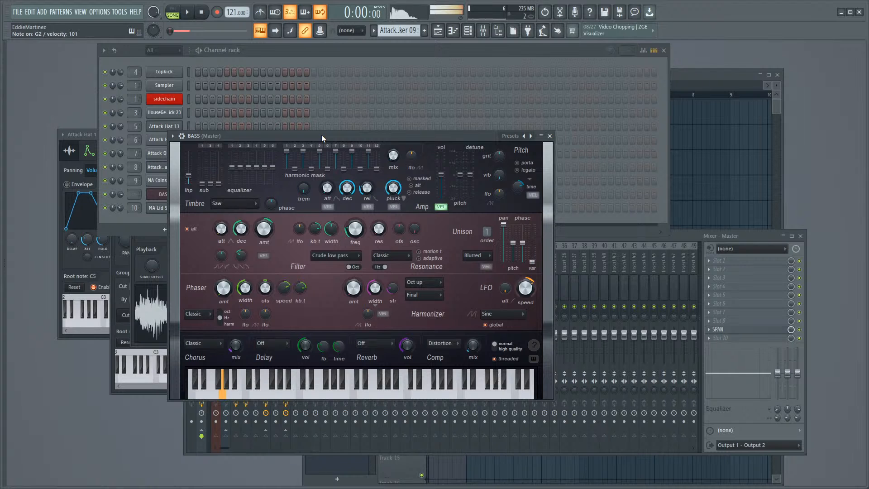
pyautogui.press('space')
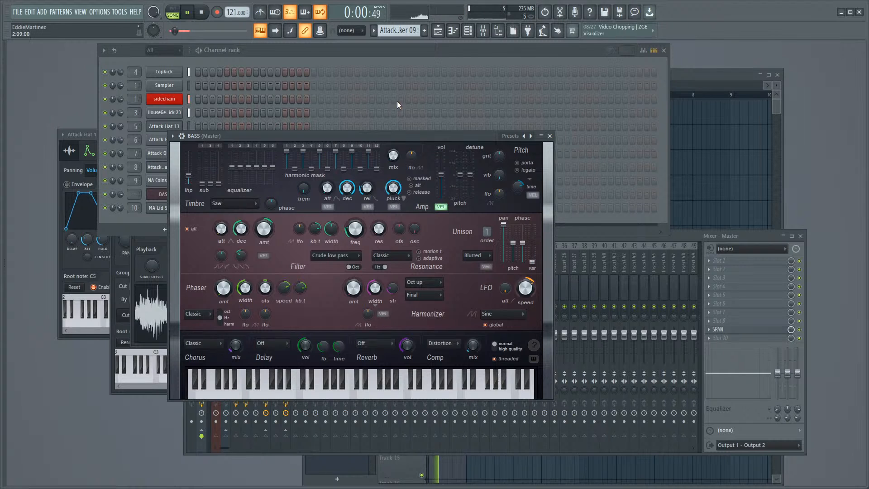
pyautogui.click(603, 233)
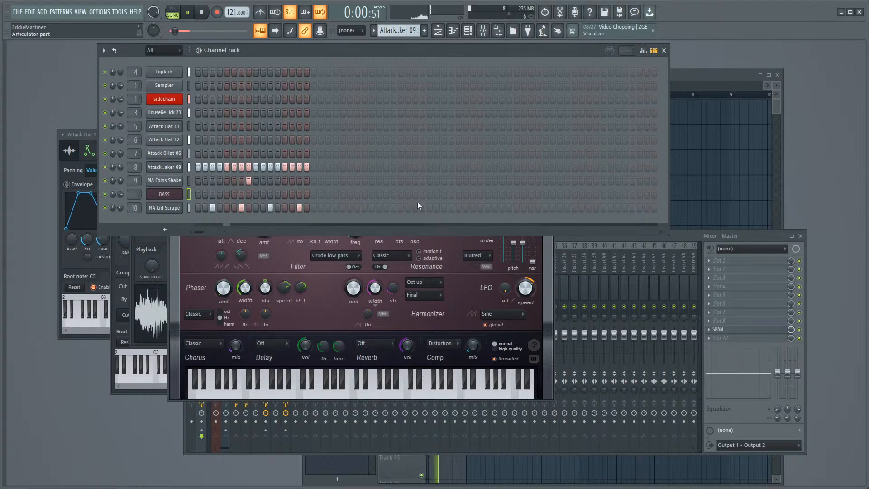
pyautogui.click(544, 251)
pyautogui.moveTo(511, 136); pyautogui.dragTo(688, 120)
pyautogui.press('F9')
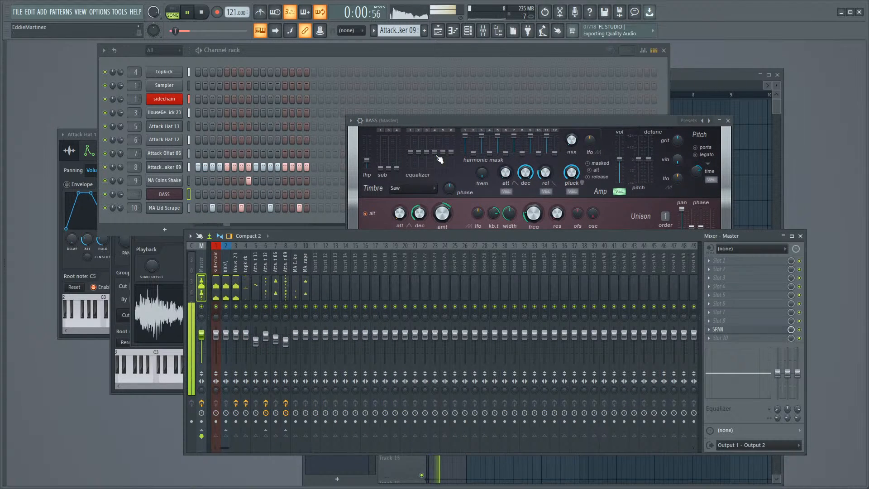
pyautogui.moveTo(466, 119); pyautogui.dragTo(327, 134)
pyautogui.moveTo(430, 171); pyautogui.dragTo(419, 155)
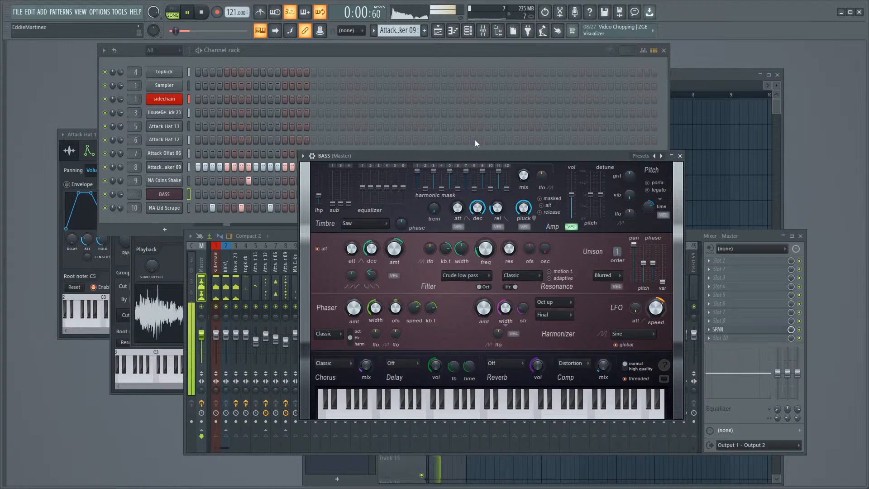
# Step: Switch the BASS channel to mono in its polyphony settings and return to the synth's plugin view
pyautogui.moveTo(468, 155); pyautogui.dragTo(347, 142)
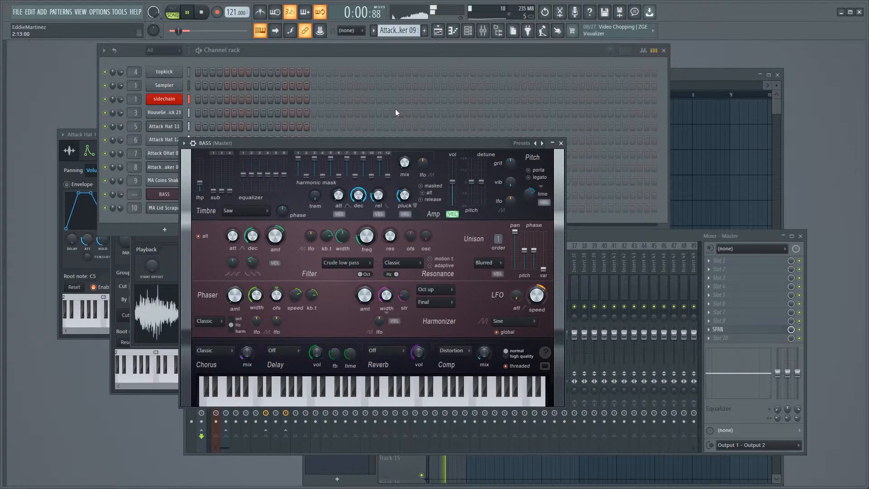
pyautogui.click(193, 143)
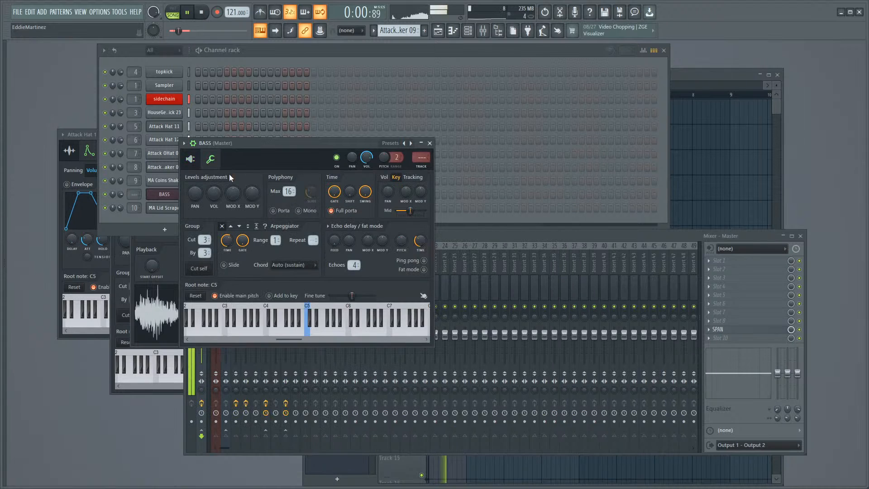
pyautogui.click(304, 210)
pyautogui.click(190, 160)
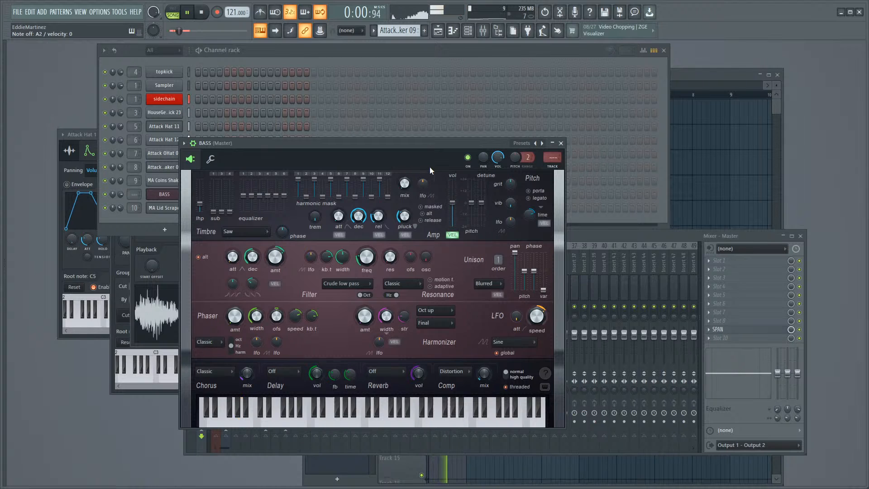
# Step: Create a new empty pattern and name it BASS
pyautogui.click(284, 55)
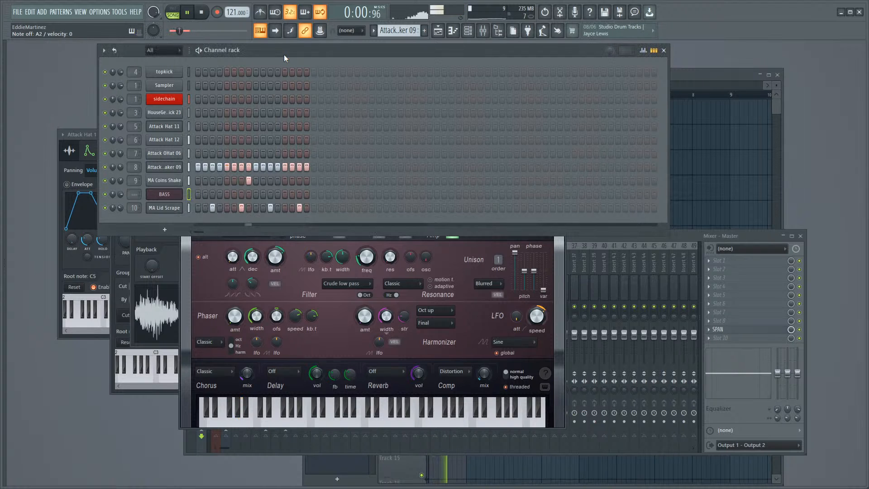
pyautogui.click(424, 30)
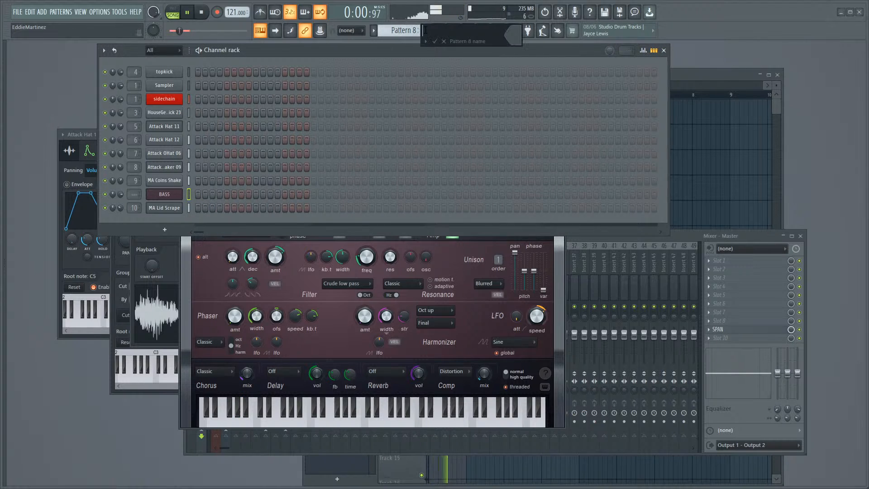
pyautogui.write('BASS')
pyautogui.press('Return')
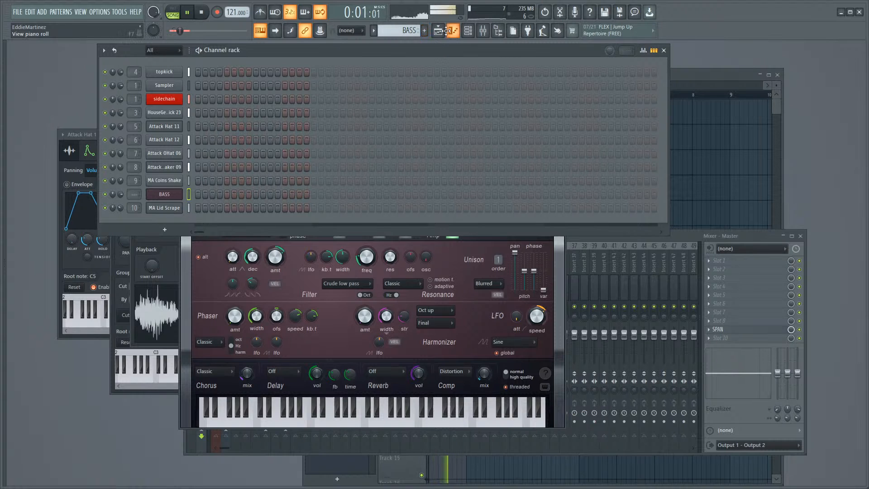
# Step: Place the BASS pattern at bar 1 of Track 8 in the playlist, select bars 1 and 2 as the loop range, and stop playback
pyautogui.press('F5')
pyautogui.click(434, 291)
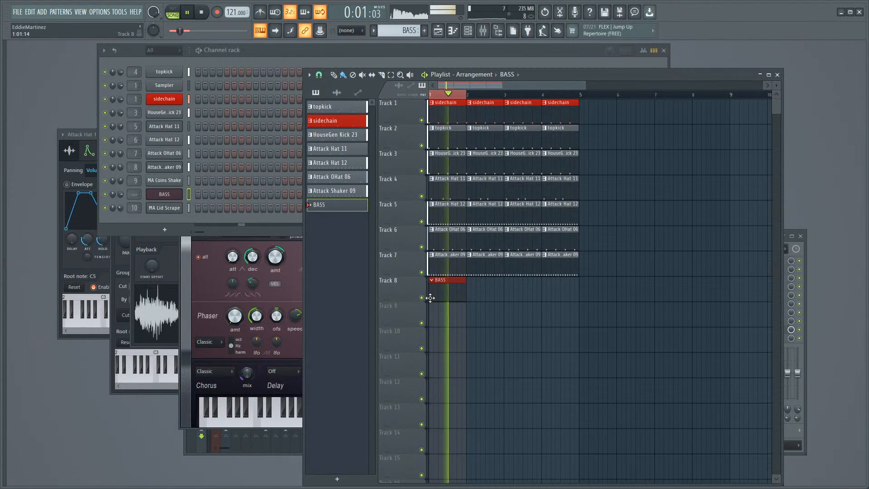
pyautogui.moveTo(503, 95); pyautogui.dragTo(432, 95)
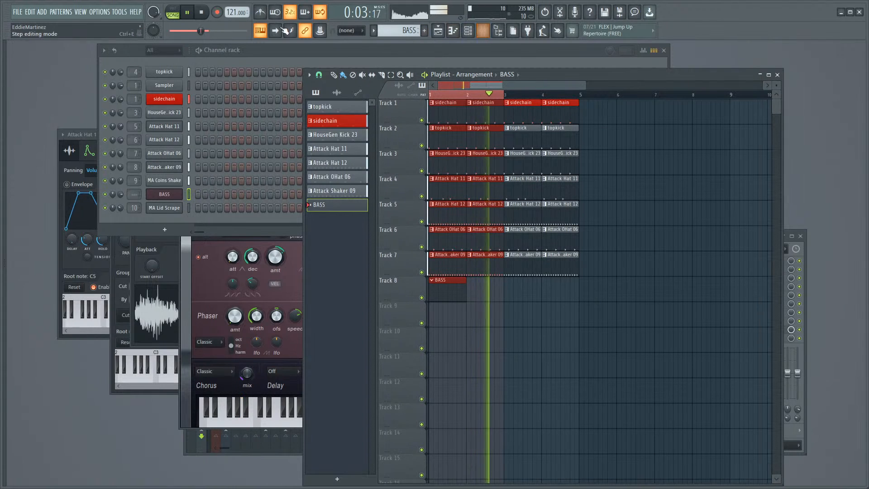
pyautogui.click(201, 12)
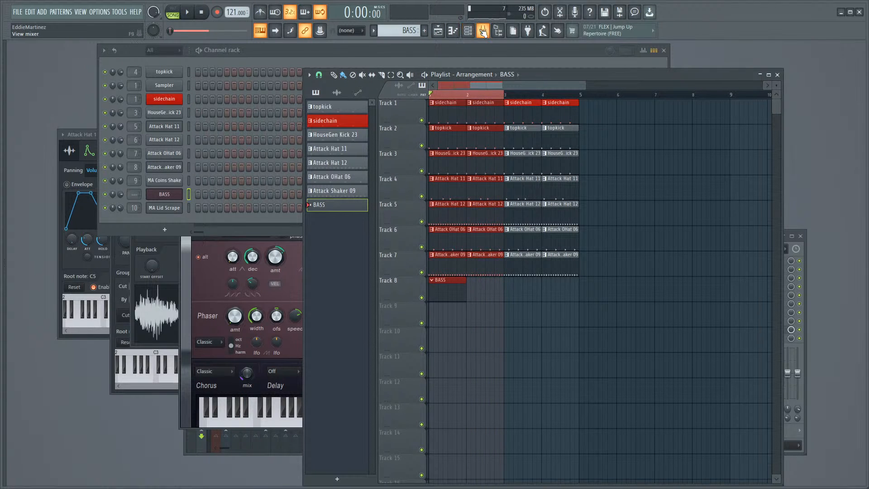
# Step: Load Fruity Soft Clipper into slot 5 of the Master mixer track and close its window
pyautogui.click(483, 31)
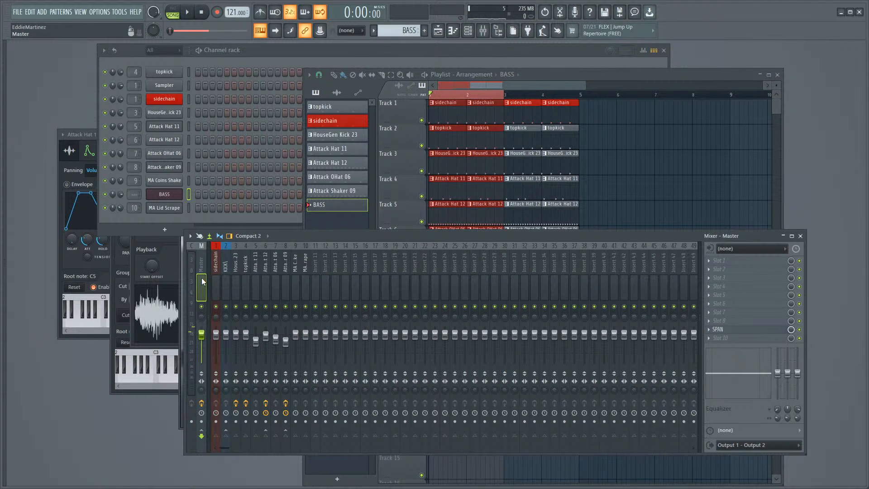
pyautogui.click(735, 295)
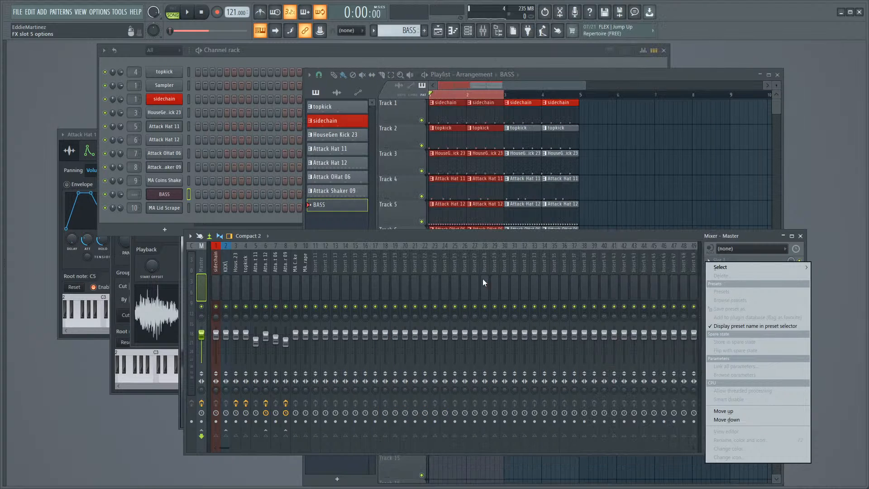
pyautogui.moveTo(737, 270)
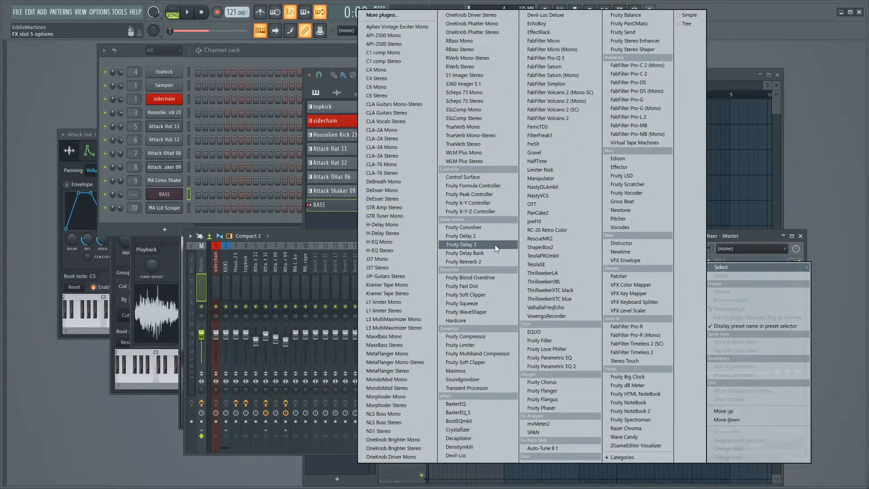
pyautogui.click(479, 296)
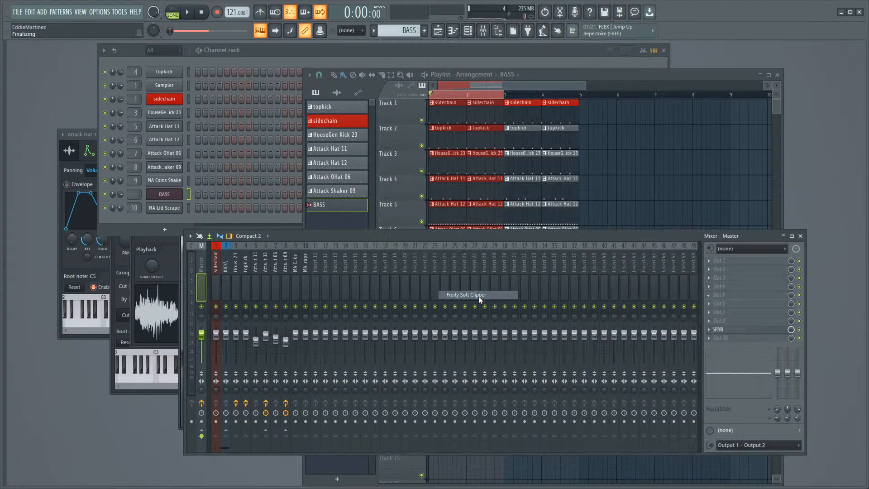
pyautogui.moveTo(148, 158); pyautogui.dragTo(243, 174)
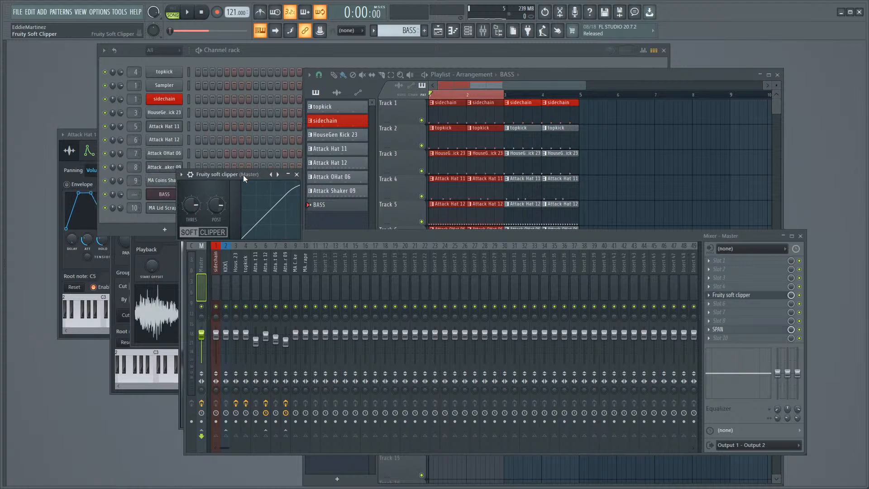
pyautogui.click(201, 267)
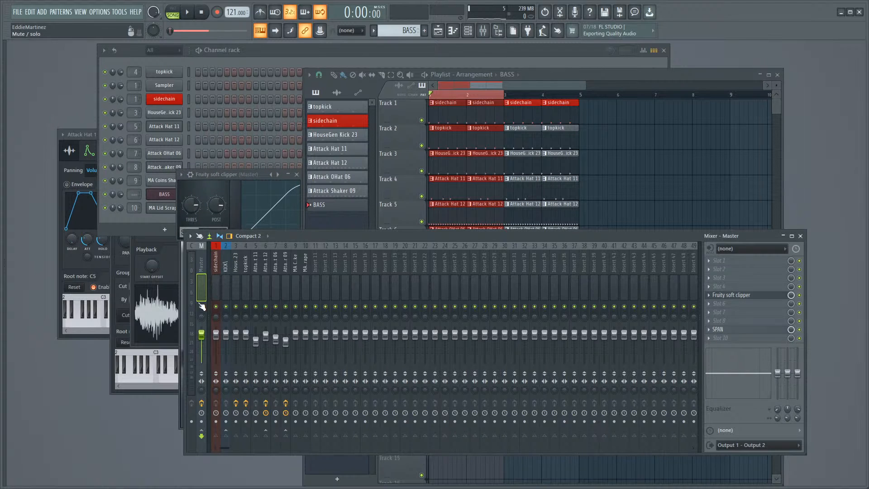
pyautogui.click(297, 175)
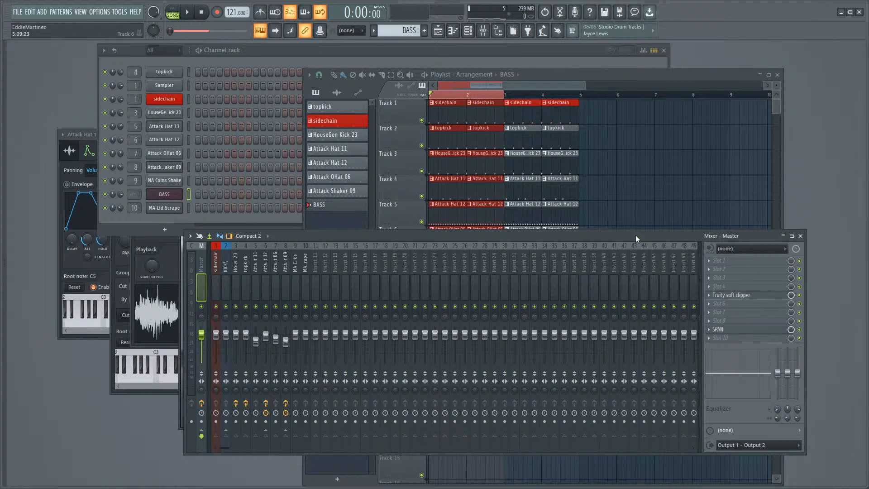
# Step: Reopen the Master track's Fruity Soft Clipper to view its settings, closing it when done
pyautogui.click(753, 296)
pyautogui.click(753, 297)
pyautogui.click(754, 297)
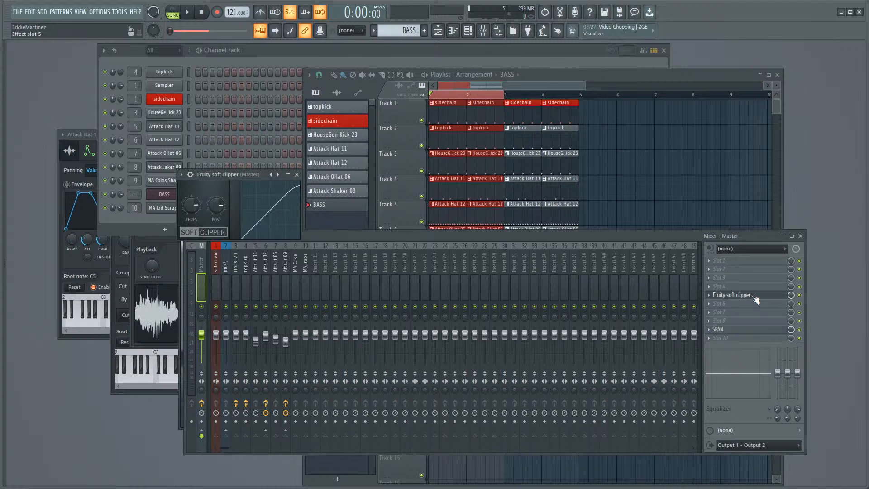
pyautogui.click(297, 174)
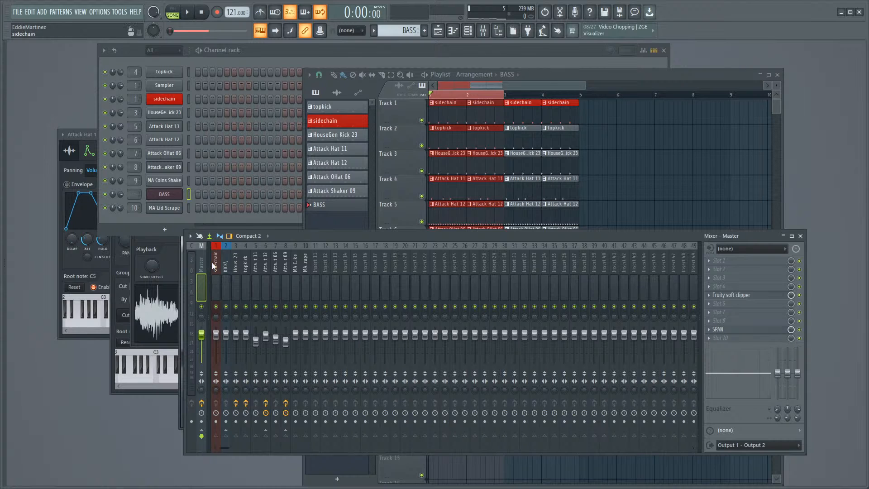
pyautogui.click(477, 83)
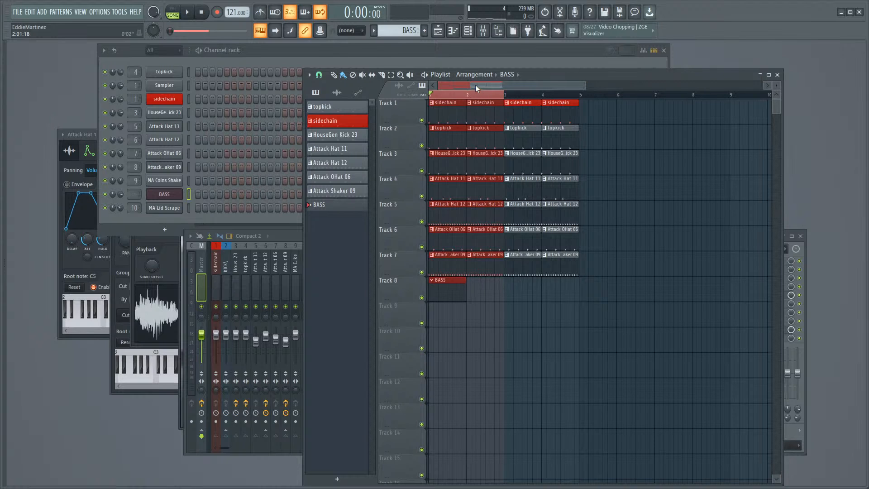
pyautogui.click(204, 272)
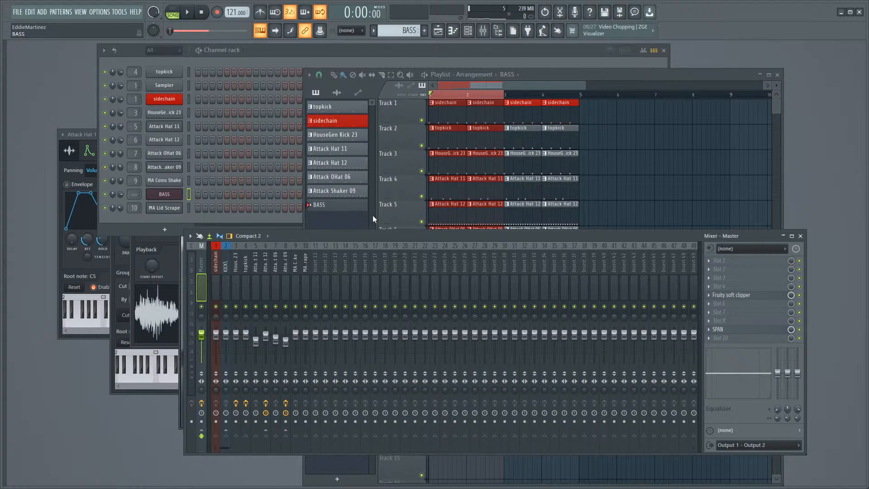
pyautogui.click(392, 215)
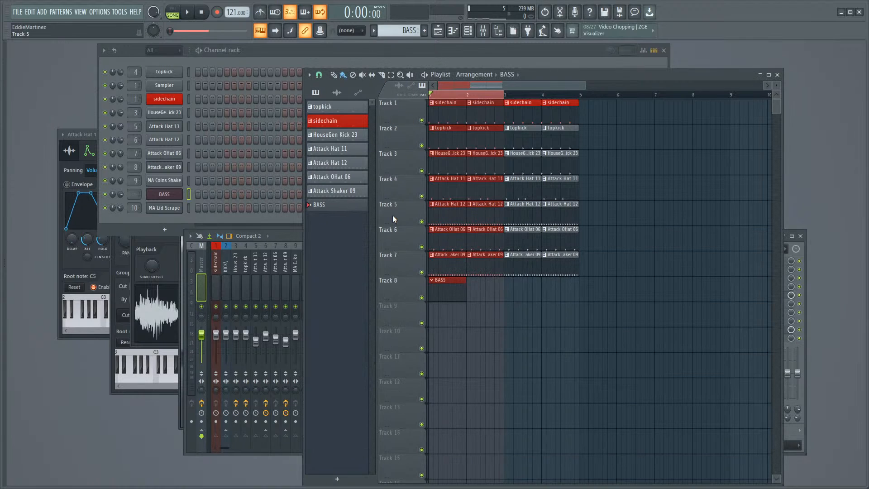
pyautogui.click(281, 236)
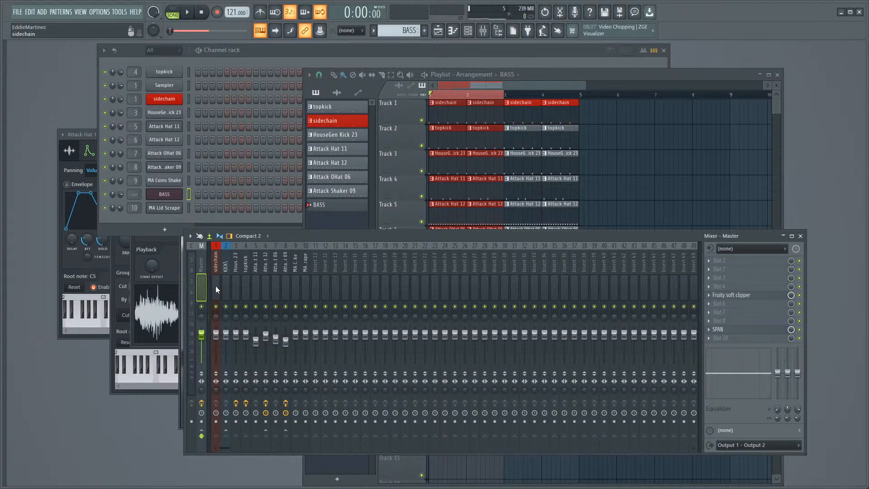
pyautogui.click(390, 212)
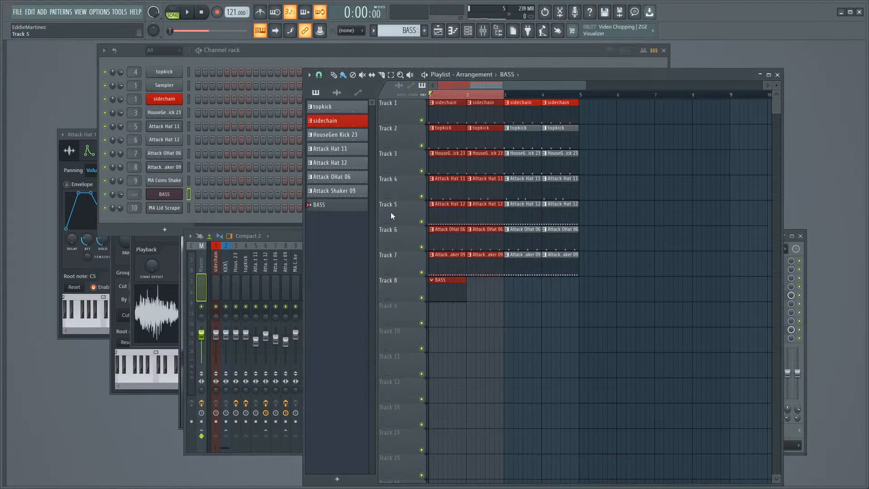
# Step: Start song playback, open the BASS channel's piano roll at the A2 range, and set its snap to Line
pyautogui.click(194, 15)
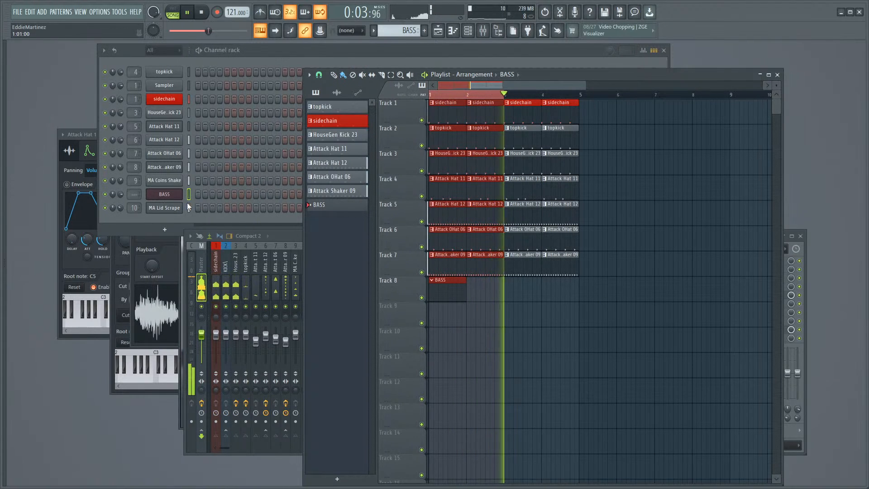
pyautogui.rightClick(170, 194)
pyautogui.click(201, 197)
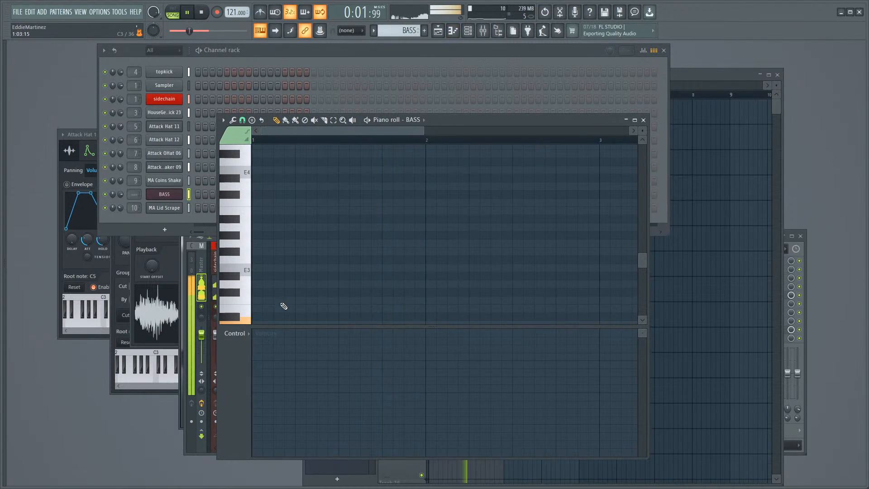
pyautogui.scroll(-2, 280, 303)
pyautogui.click(261, 276)
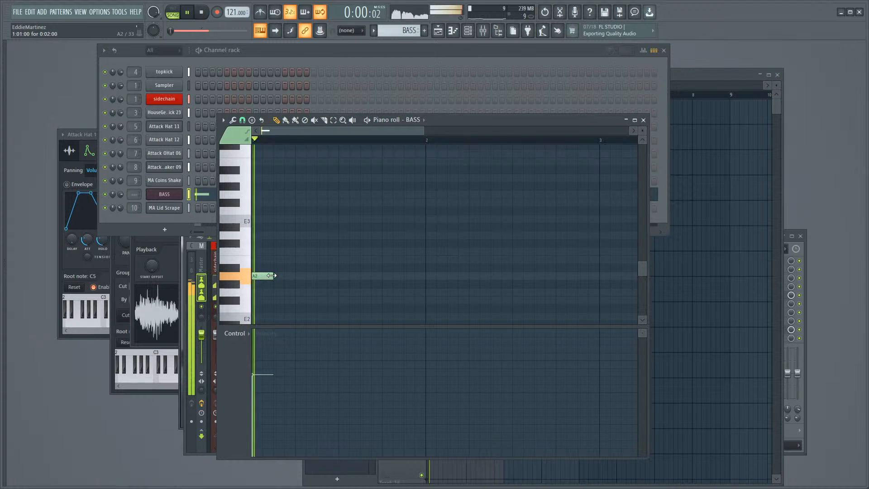
pyautogui.click(243, 120)
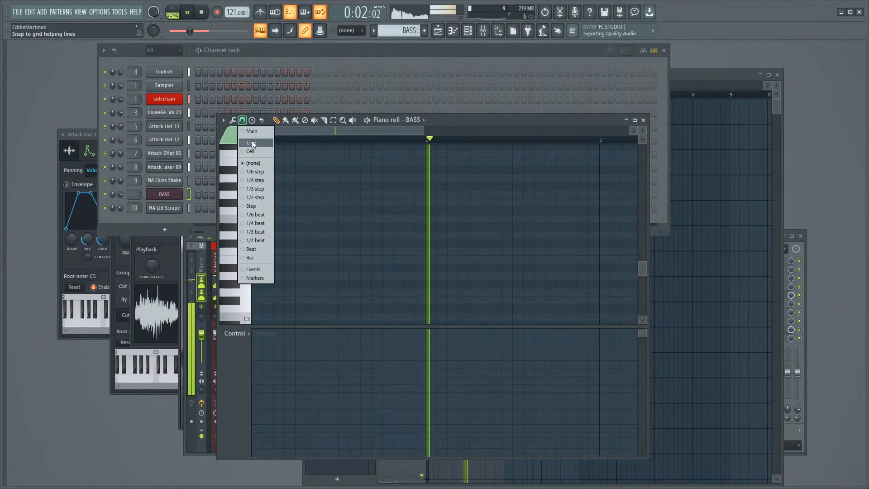
pyautogui.click(251, 143)
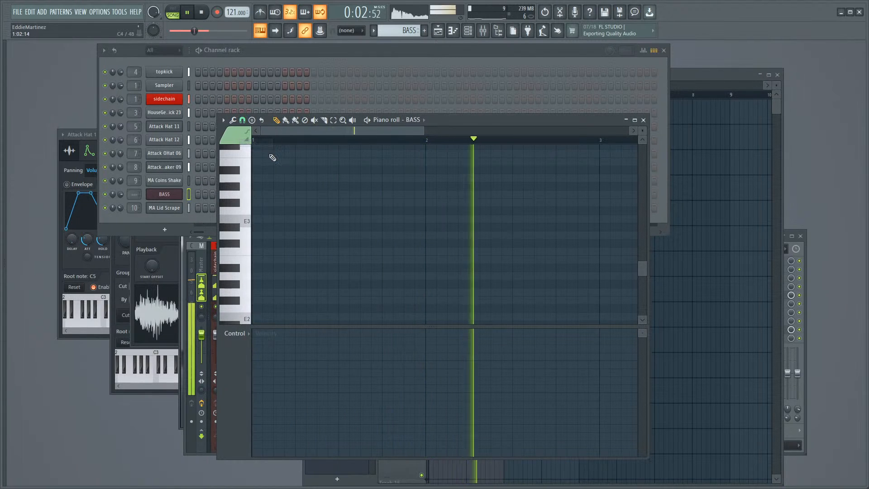
# Step: Draw two A2 bass notes, each two steps long, starting on steps 2 and 5 of bar 1
pyautogui.click(260, 278)
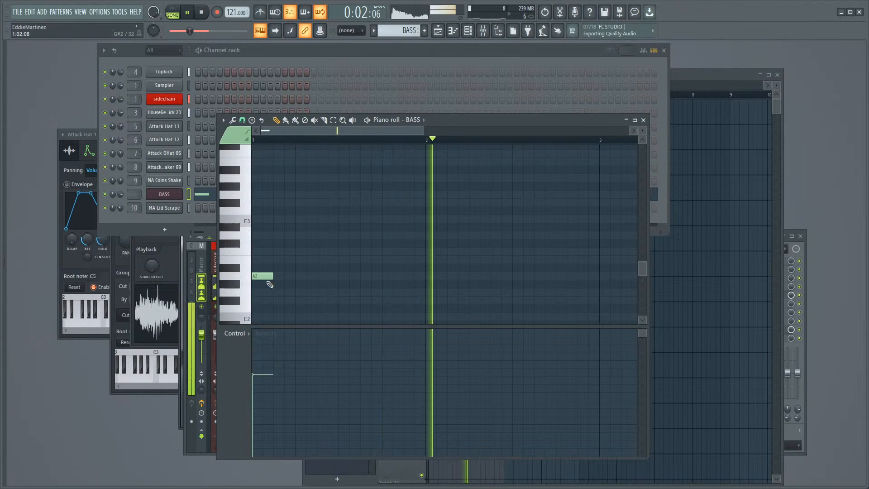
pyautogui.moveTo(270, 276); pyautogui.dragTo(281, 277)
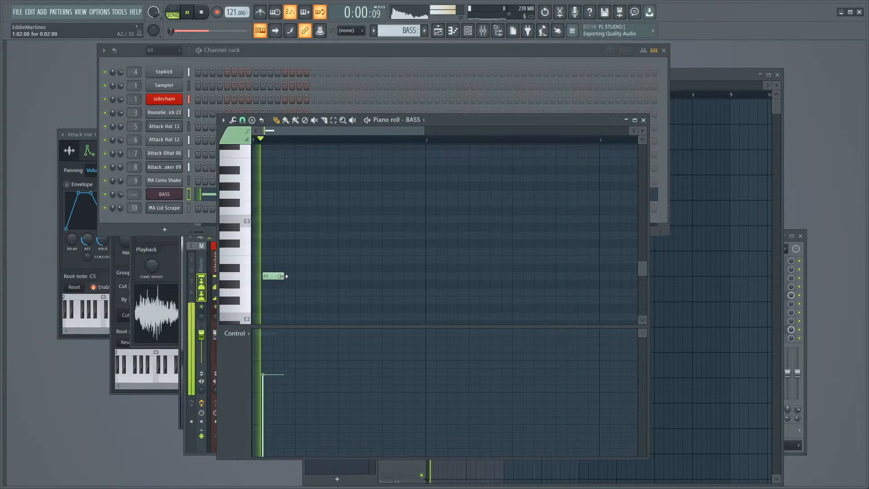
pyautogui.click(301, 276)
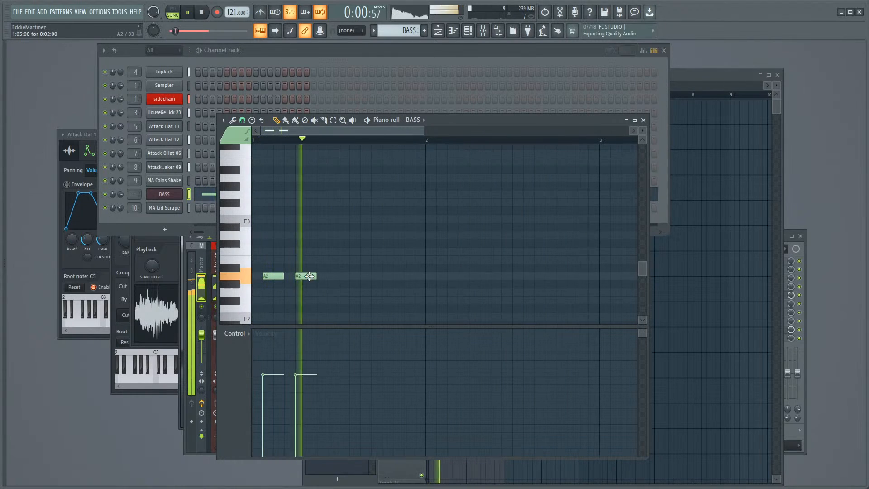
pyautogui.moveTo(309, 276)
pyautogui.mouseDown()
pyautogui.moveTo(319, 275)
pyautogui.moveTo(305, 274)
pyautogui.mouseUp()
pyautogui.press('space')
# Step: Add two-step bass notes in bar 1: B2 on step 8, and A2 on steps 12 and 16
pyautogui.click(338, 268)
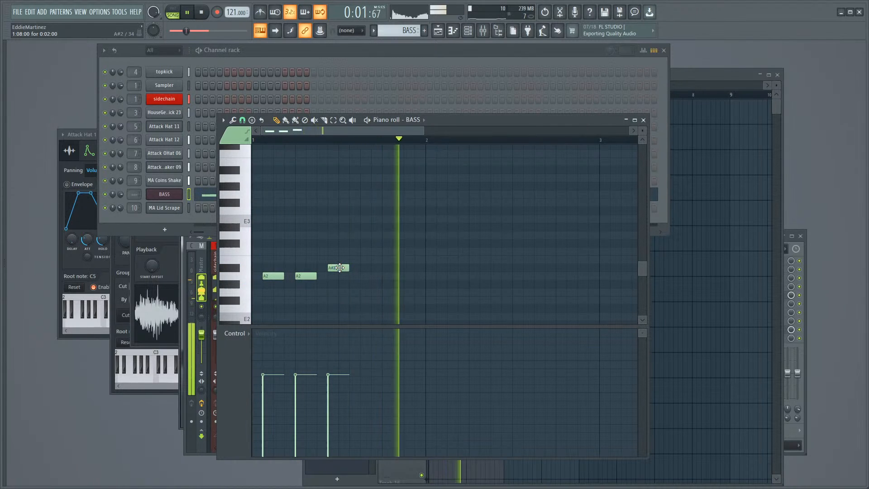
pyautogui.moveTo(339, 268); pyautogui.dragTo(338, 259)
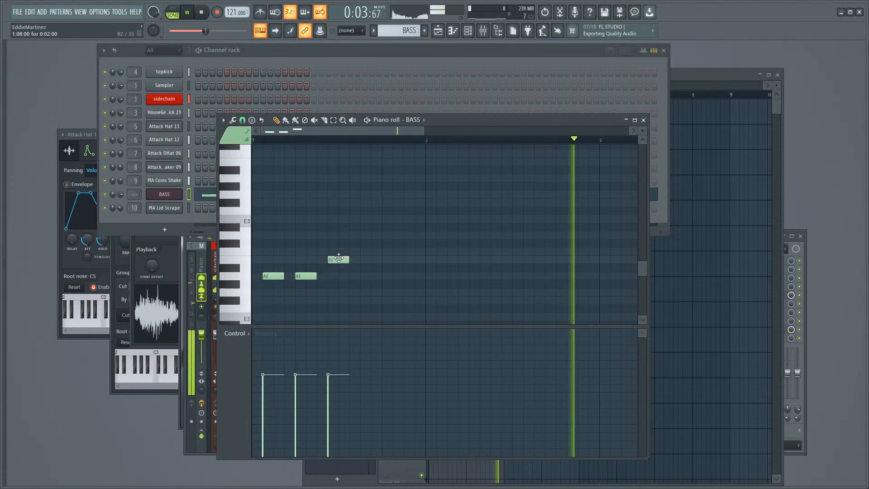
pyautogui.click(386, 276)
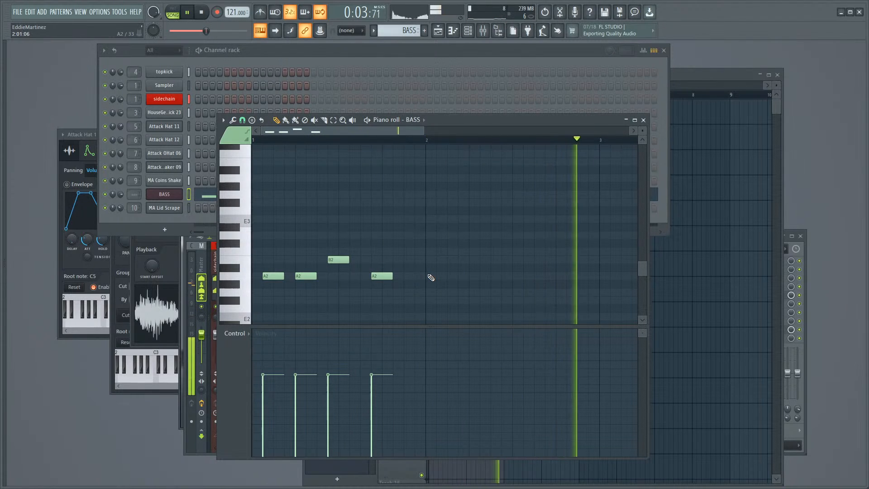
pyautogui.click(414, 276)
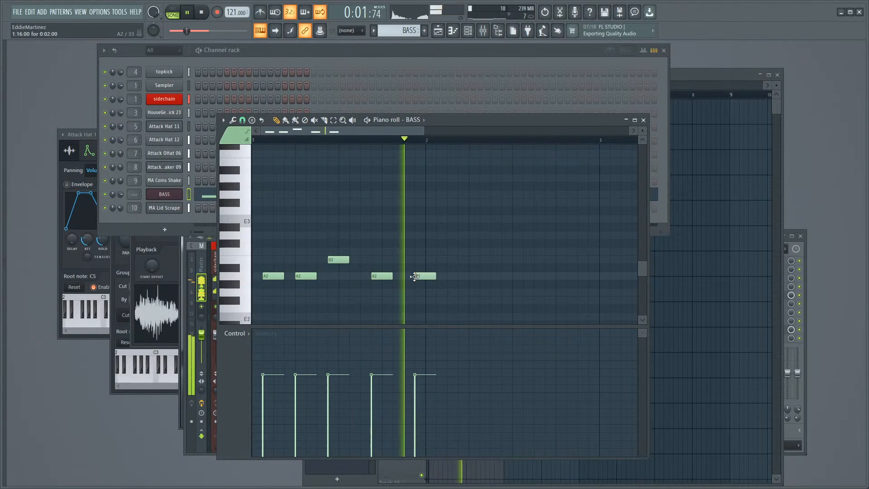
# Step: Continue the bassline in bar 2 with two-step A2 notes on steps 2 and 5 and one-step B2 notes on steps 8 and 9
pyautogui.moveTo(414, 276); pyautogui.dragTo(425, 276)
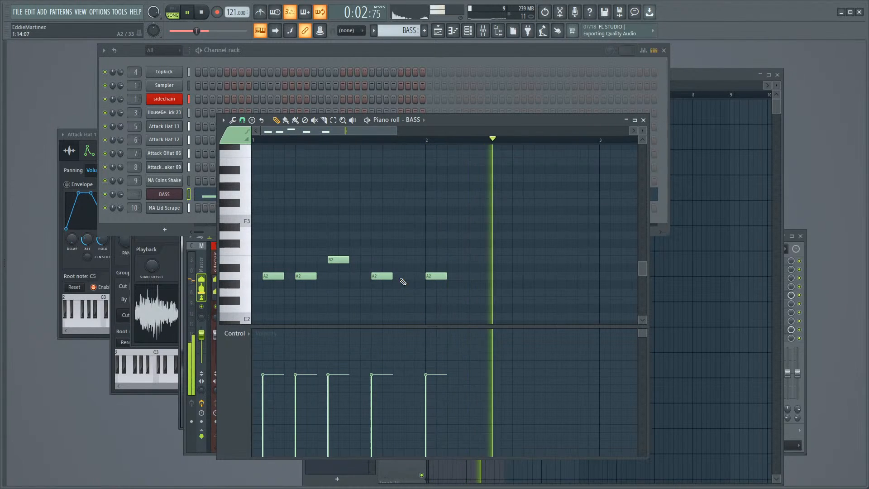
pyautogui.moveTo(441, 276); pyautogui.dragTo(529, 268)
pyautogui.click(490, 276)
pyautogui.press('space')
pyautogui.press('space')
pyautogui.press('space')
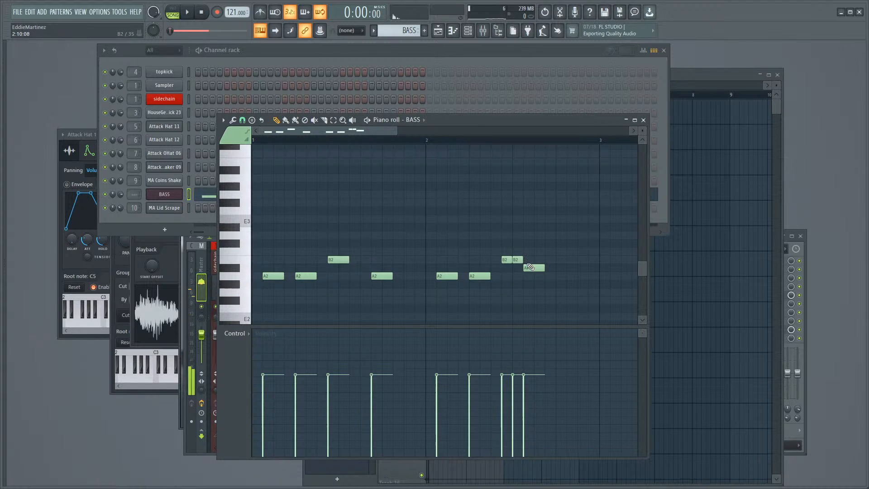
# Step: Finish bar 2 with a one-step B2 note on step 11 and two-step A2 notes on steps 12 and 15
pyautogui.moveTo(530, 267); pyautogui.dragTo(547, 284)
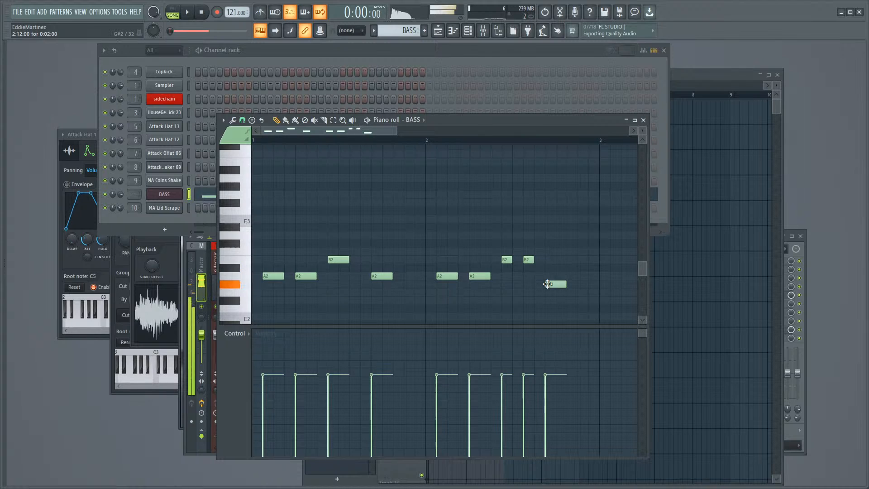
pyautogui.press('space')
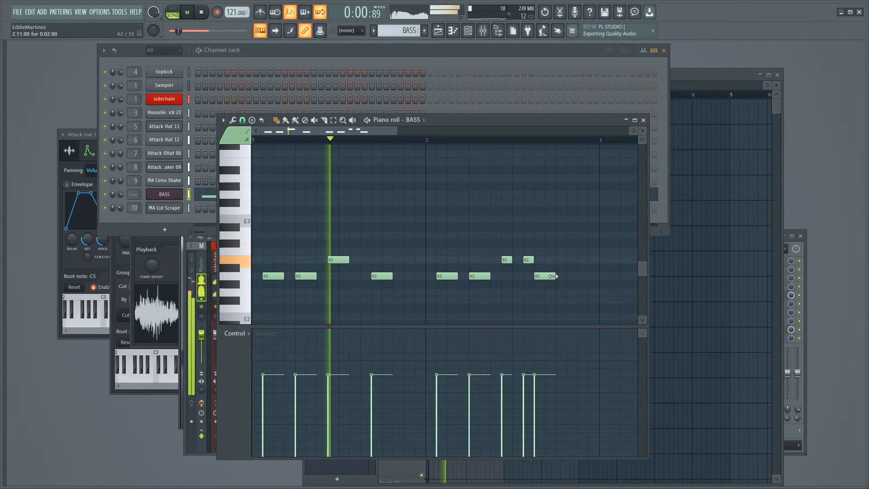
pyautogui.moveTo(546, 275); pyautogui.dragTo(557, 276)
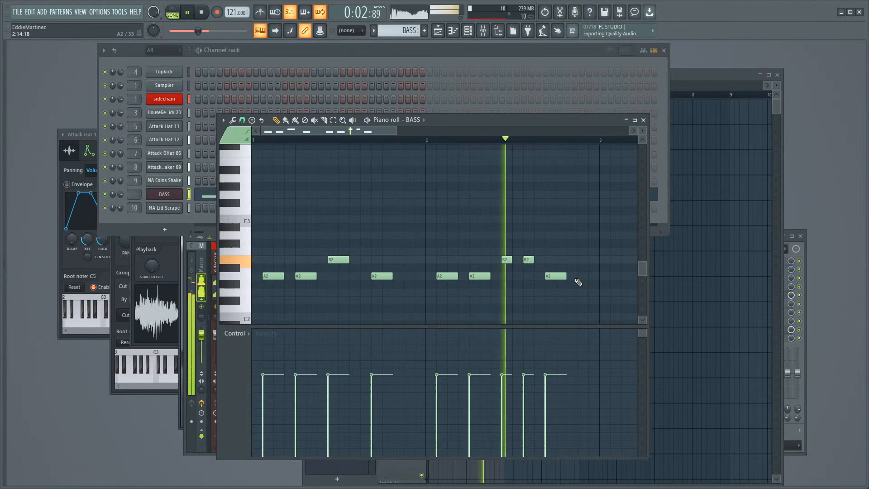
pyautogui.click(579, 276)
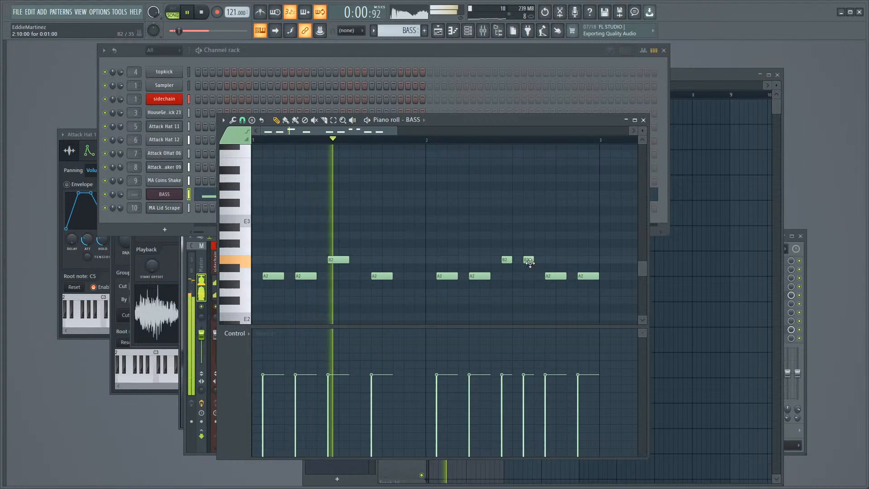
pyautogui.moveTo(530, 262); pyautogui.dragTo(537, 261)
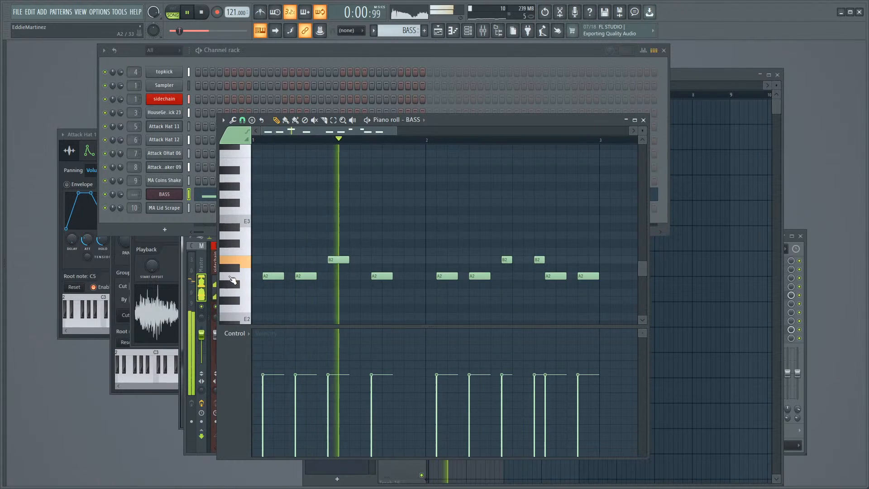
# Step: Stop playback, show the mixer, and link the BASS channel to mixer track 21
pyautogui.press('space')
pyautogui.press('F9')
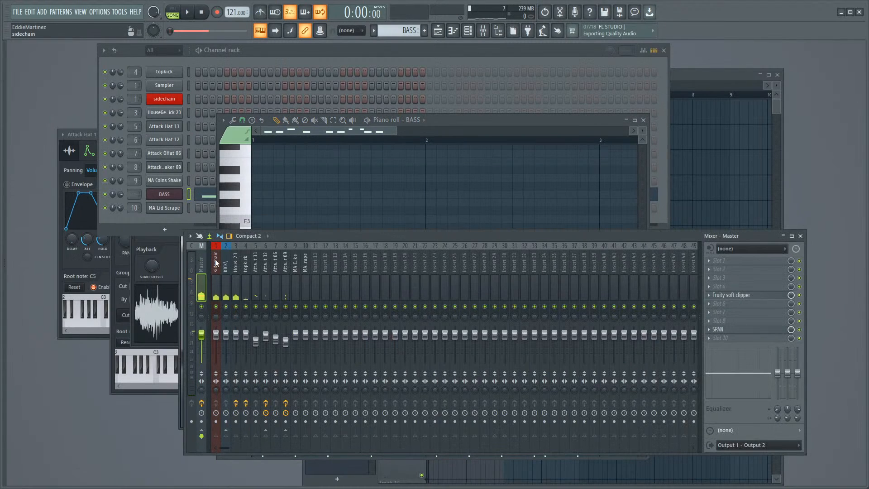
pyautogui.rightClick(415, 283)
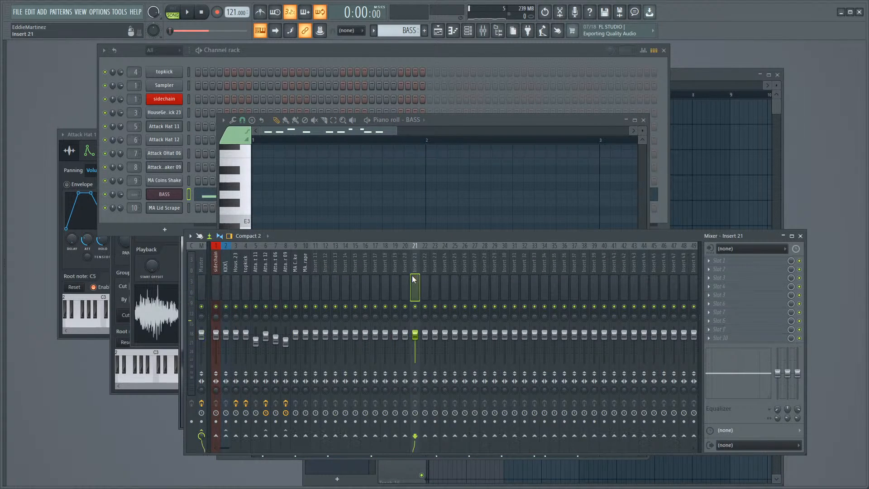
pyautogui.moveTo(452, 308)
pyautogui.click(572, 307)
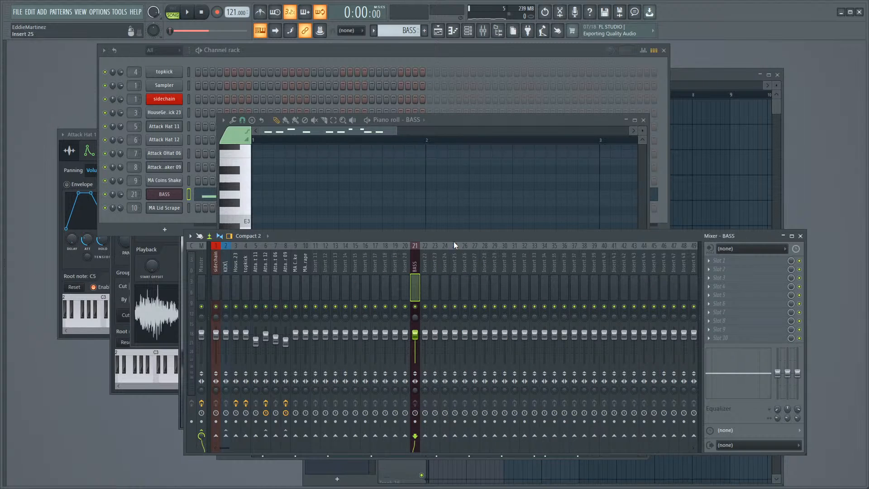
pyautogui.moveTo(450, 237); pyautogui.dragTo(419, 258)
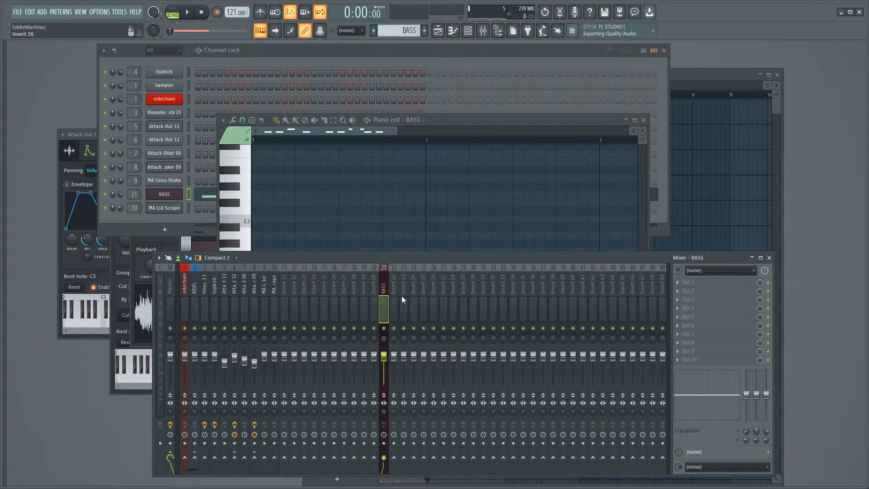
# Step: Sidechain the sidechain mixer track to the BASS track
pyautogui.click(186, 292)
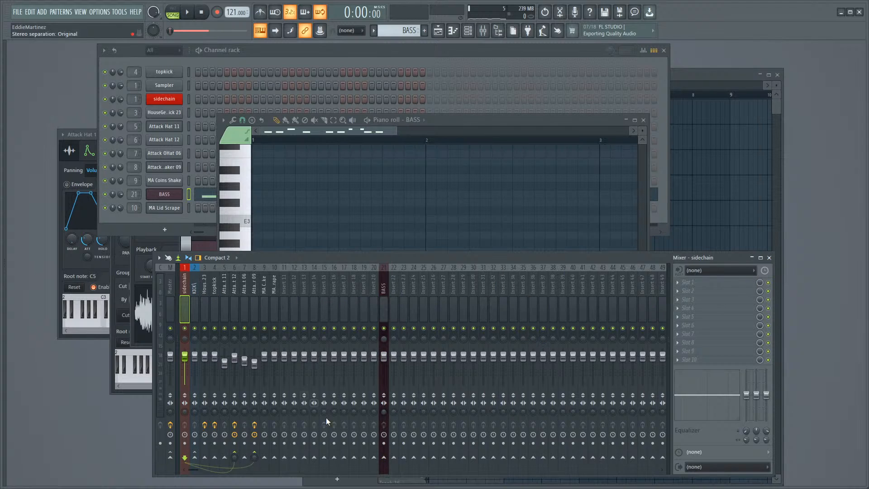
pyautogui.rightClick(383, 457)
pyautogui.click(424, 451)
# Step: Load Fruity Limiter into effect slot 9 of the BASS mixer track
pyautogui.click(384, 308)
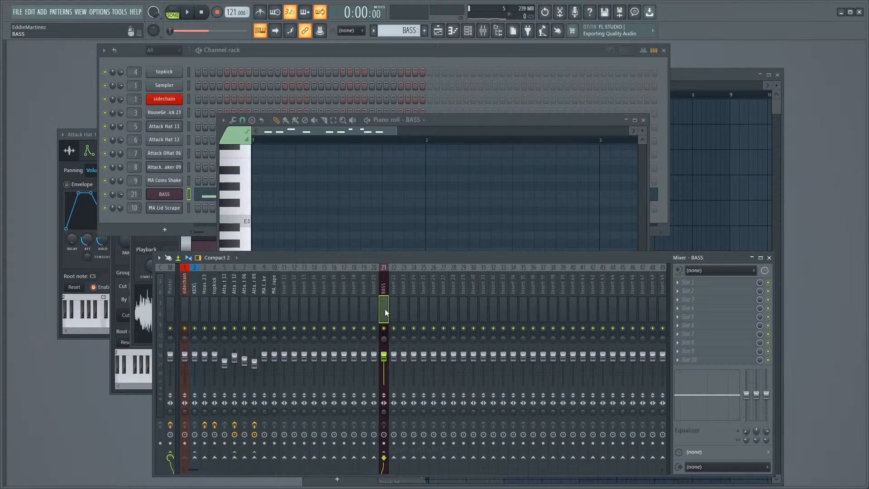
pyautogui.click(687, 343)
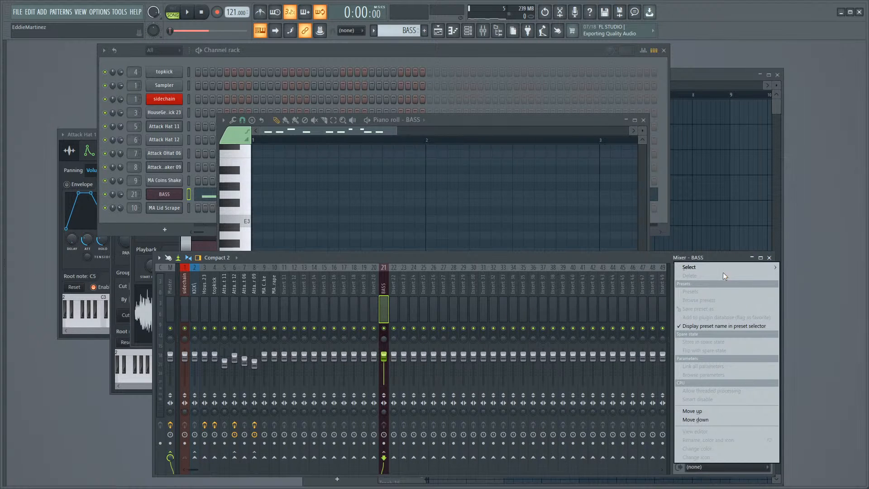
pyautogui.moveTo(715, 265)
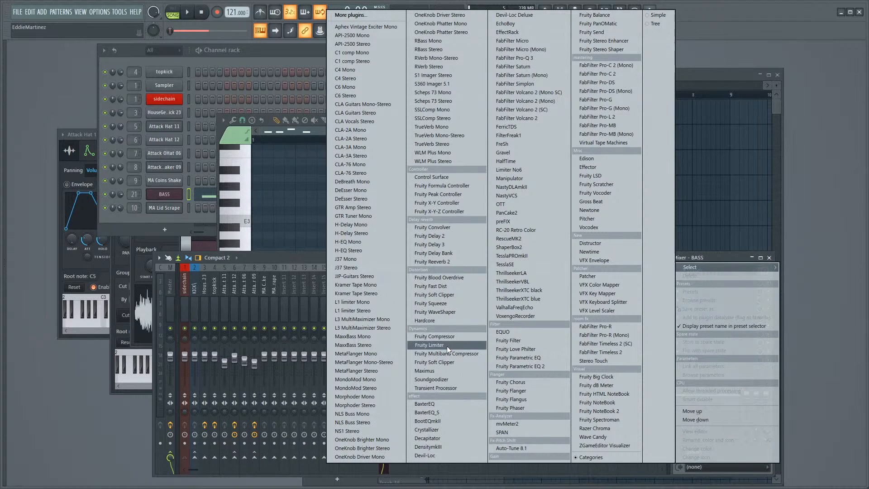
pyautogui.click(428, 345)
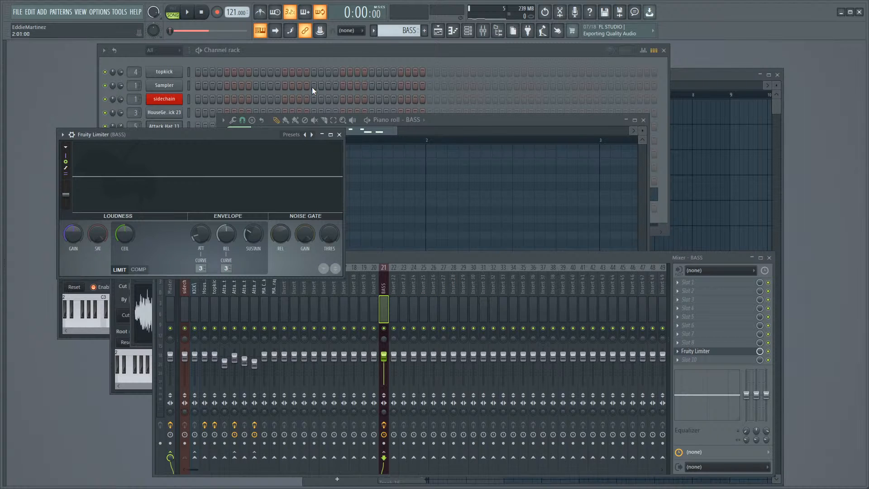
# Step: During playback, load the SIDECHAIN2 preset in the BASS track's Fruity Limiter, close it, and lower the BASS track's volume slightly
pyautogui.click(187, 12)
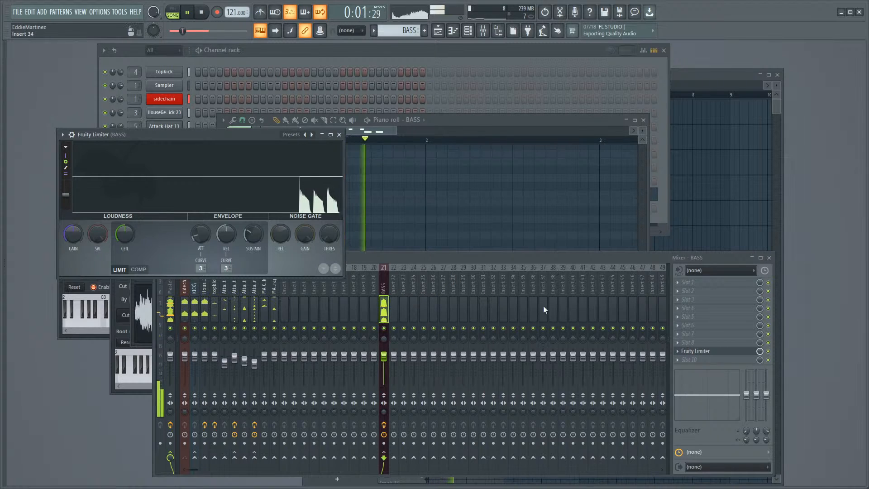
pyautogui.click(705, 352)
pyautogui.click(706, 353)
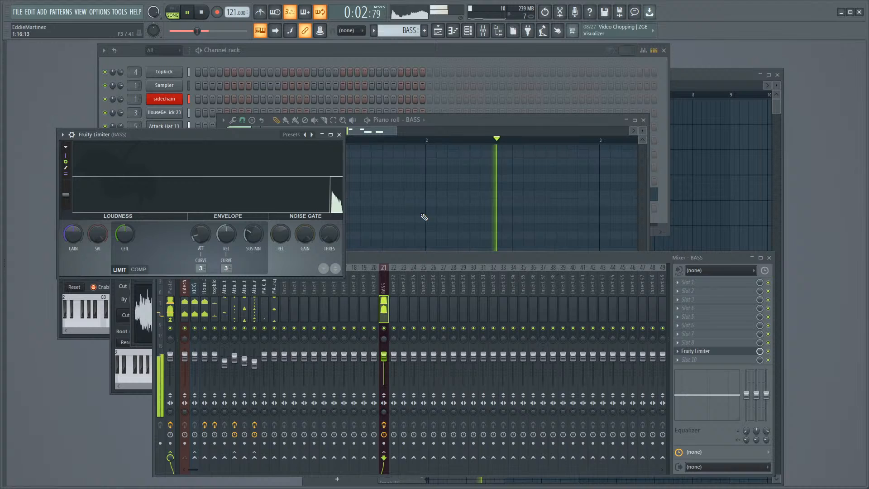
pyautogui.rightClick(311, 134)
pyautogui.click(337, 253)
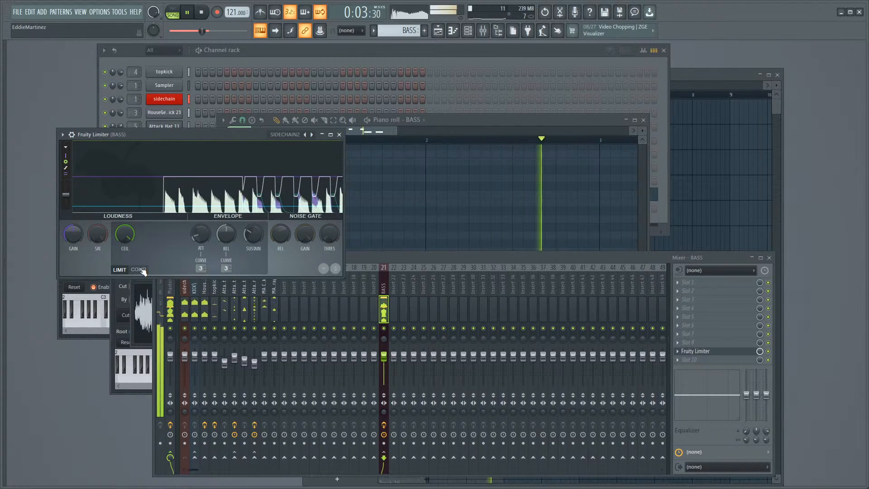
pyautogui.click(339, 135)
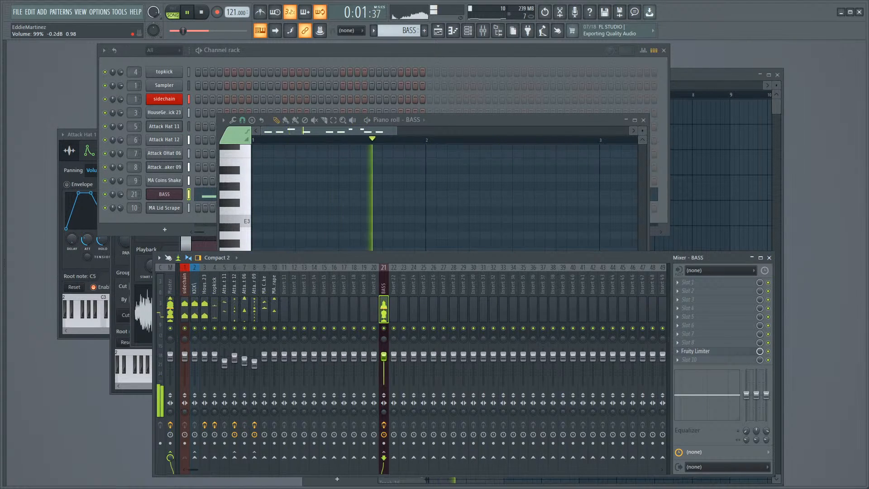
pyautogui.moveTo(384, 357); pyautogui.dragTo(387, 364)
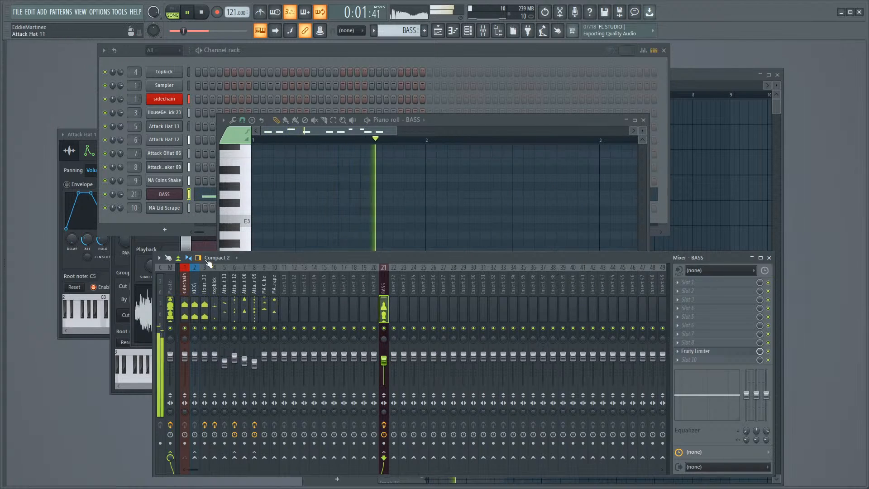
# Step: Insert a FLEX synth channel from the BASS channel in the channel rack, and stop playback
pyautogui.click(147, 215)
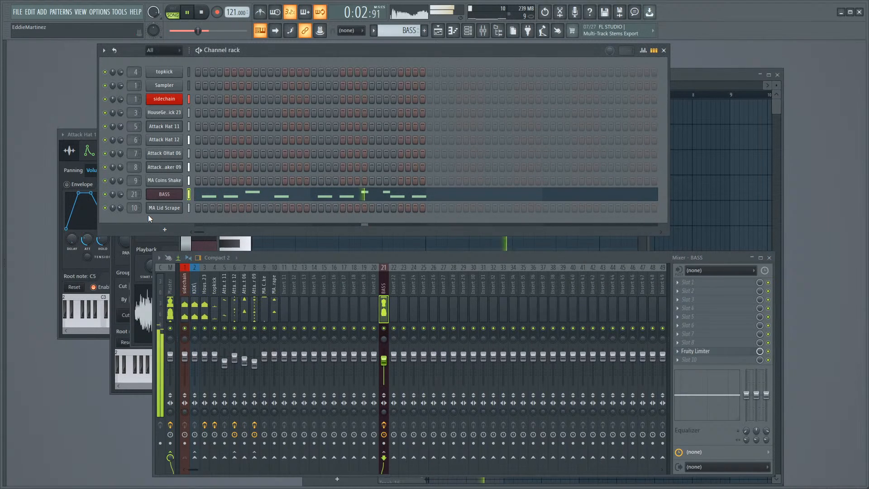
pyautogui.rightClick(165, 199)
pyautogui.moveTo(211, 252)
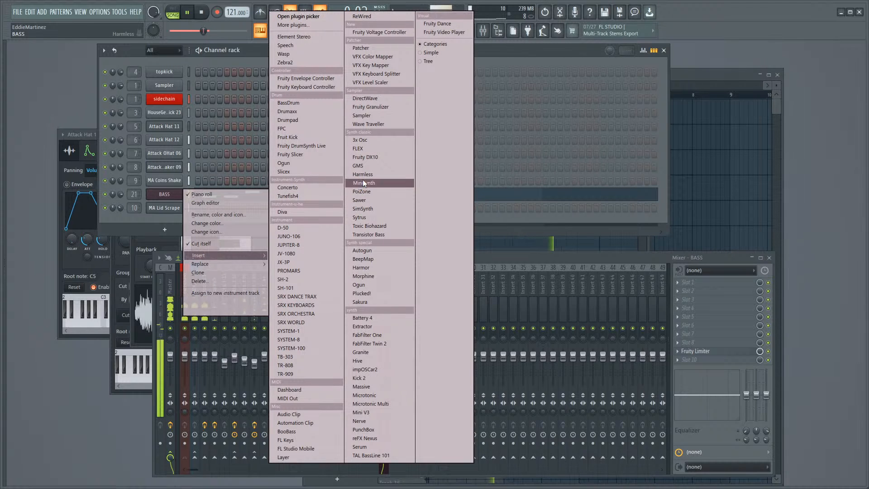
pyautogui.click(366, 148)
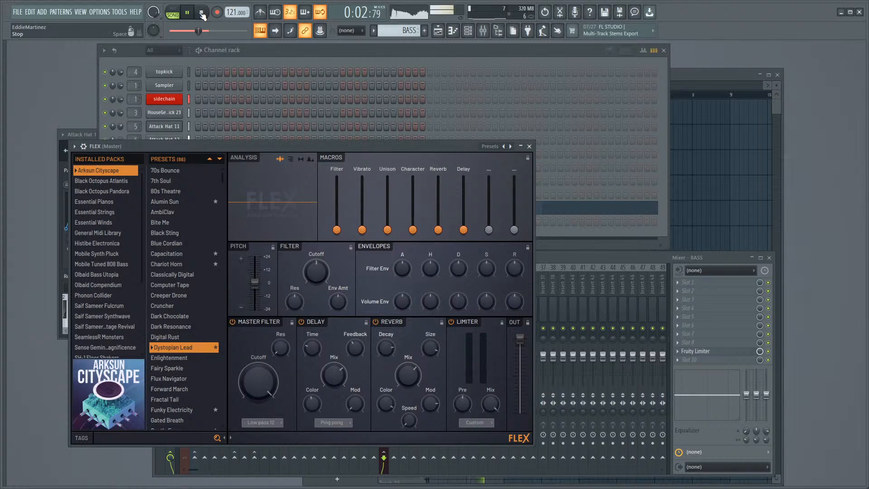
pyautogui.press('space')
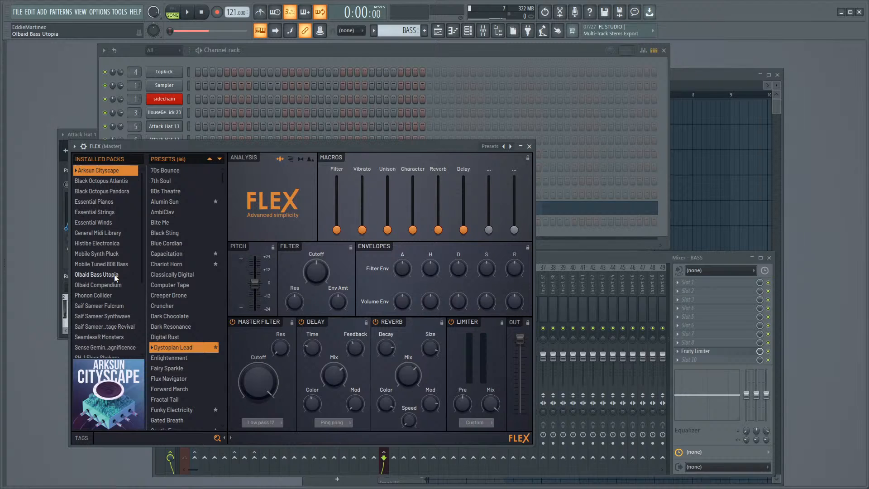
# Step: Choose the Saif Sameer Synthwave pack in FLEX and filter its presets by the Pad type
pyautogui.scroll(-4, 115, 277)
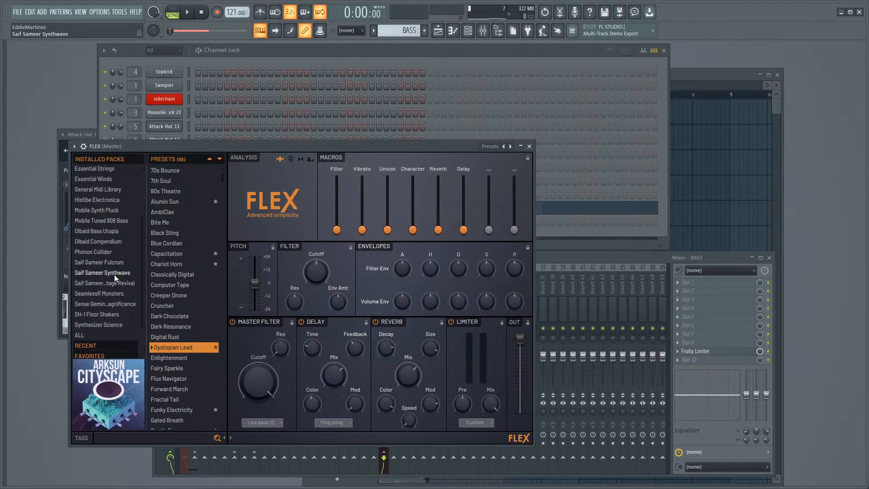
pyautogui.scroll(4, 114, 274)
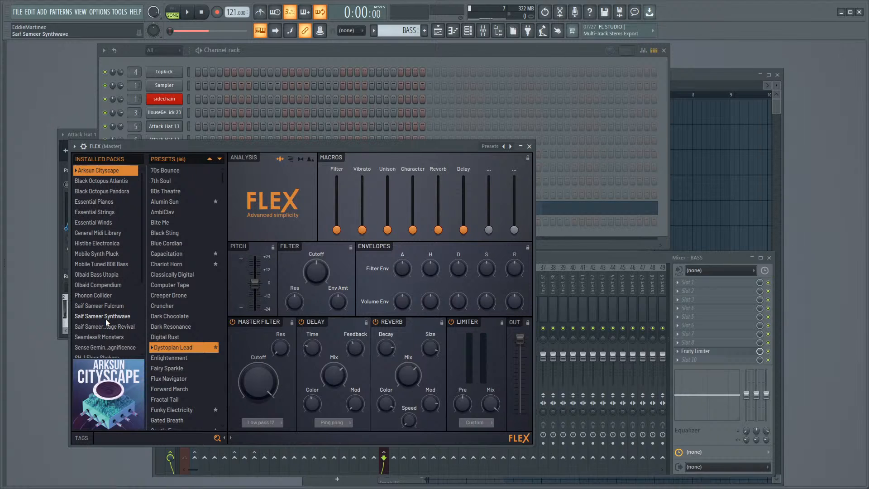
pyautogui.click(122, 317)
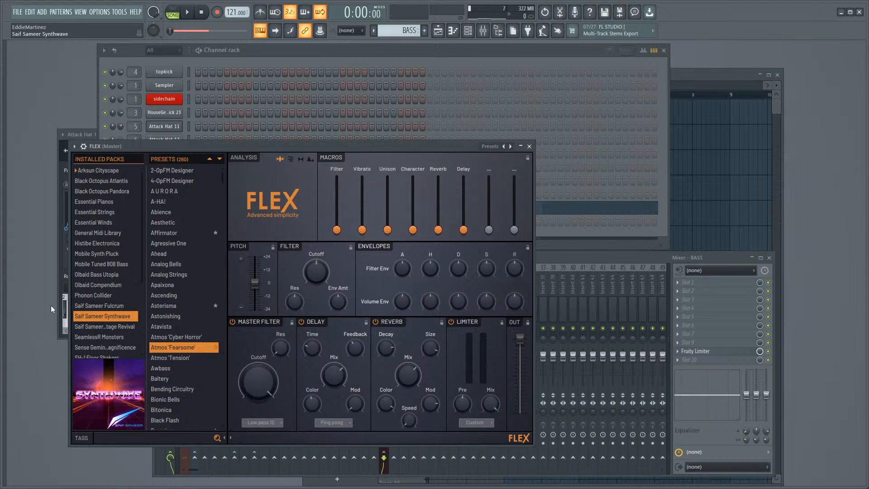
pyautogui.click(86, 438)
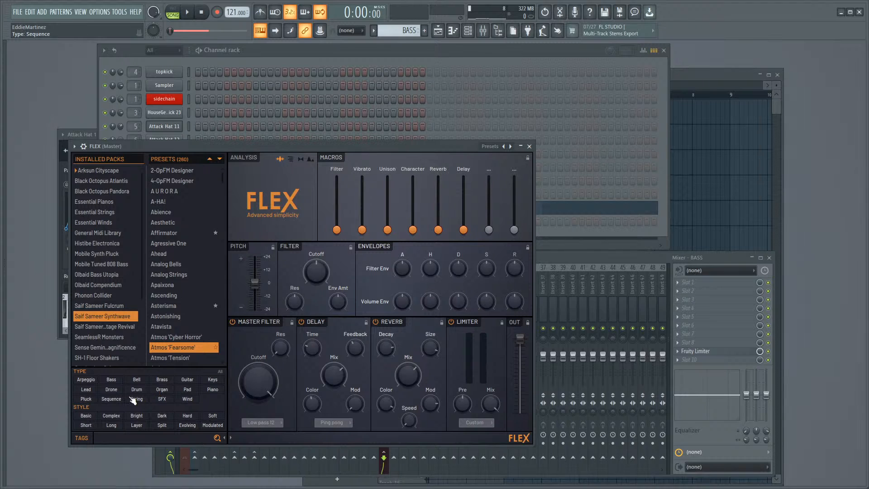
pyautogui.click(187, 390)
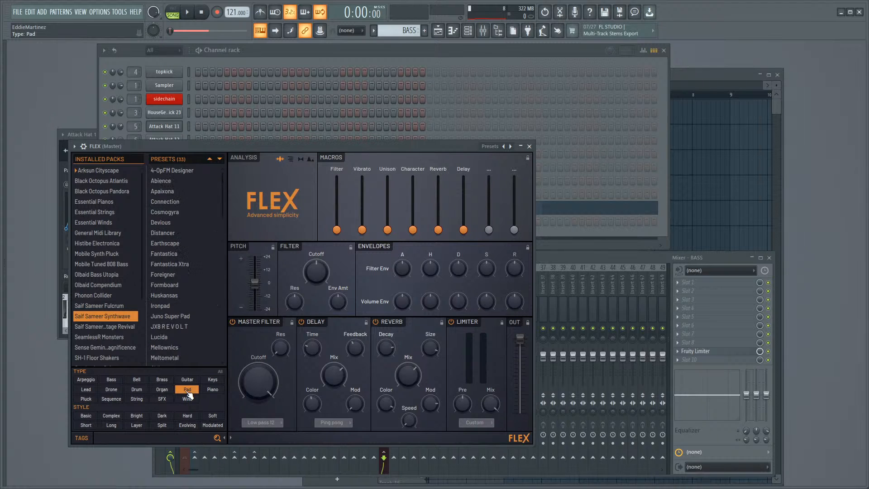
# Step: Audition the 4-OpFM Designer, Abience and Apaixona pads, then return to Abience and set its Gate macro to 48%
pyautogui.click(184, 171)
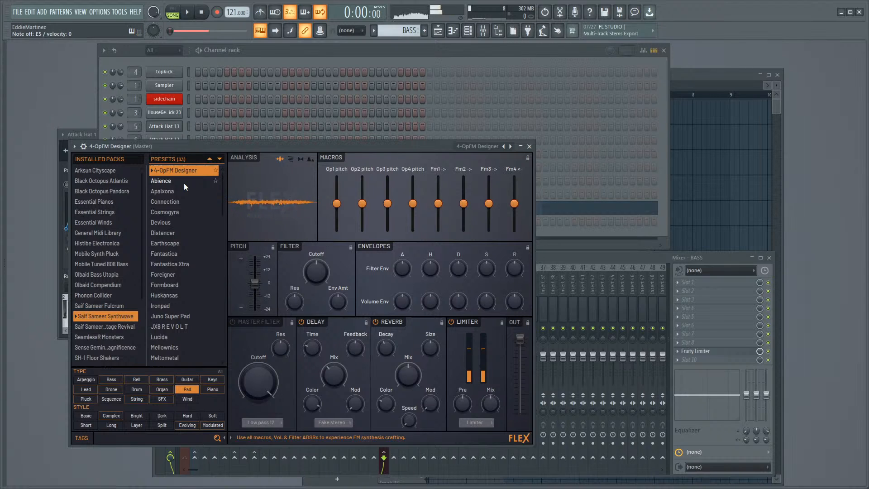
pyautogui.click(184, 181)
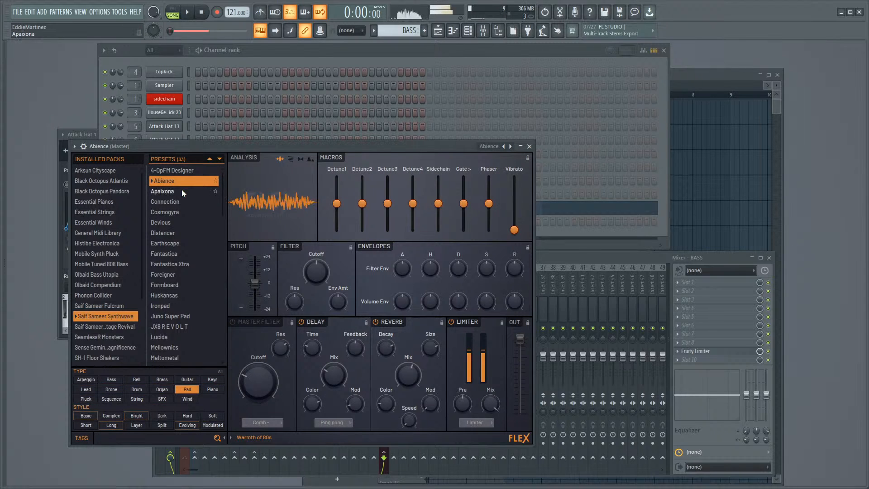
pyautogui.click(181, 190)
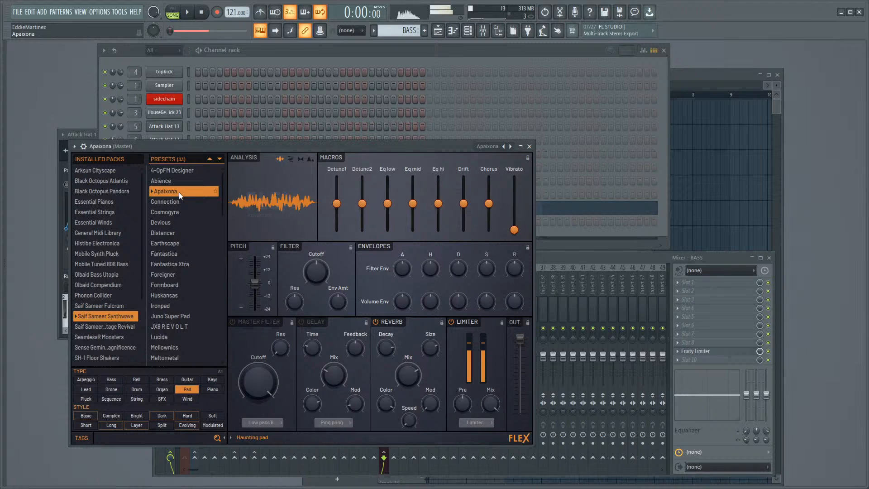
pyautogui.click(181, 183)
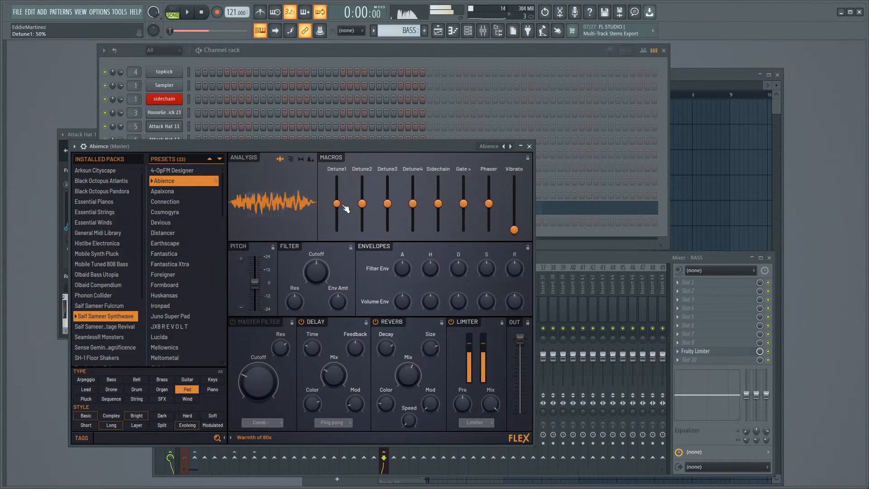
pyautogui.moveTo(463, 203)
pyautogui.mouseDown()
pyautogui.moveTo(463, 194)
pyautogui.moveTo(463, 203)
pyautogui.mouseUp()
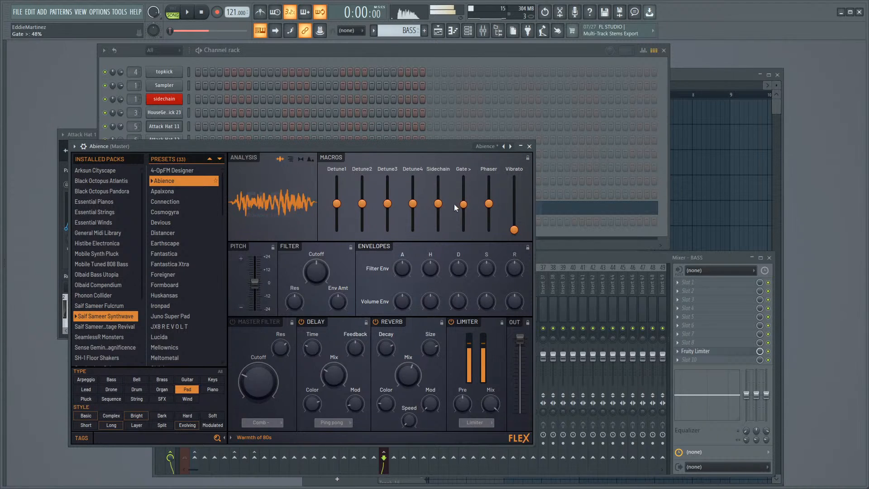
# Step: Audition the Fantastica Xtra pad, load the Formboard preset in FLEX, and close the synth
pyautogui.click(184, 272)
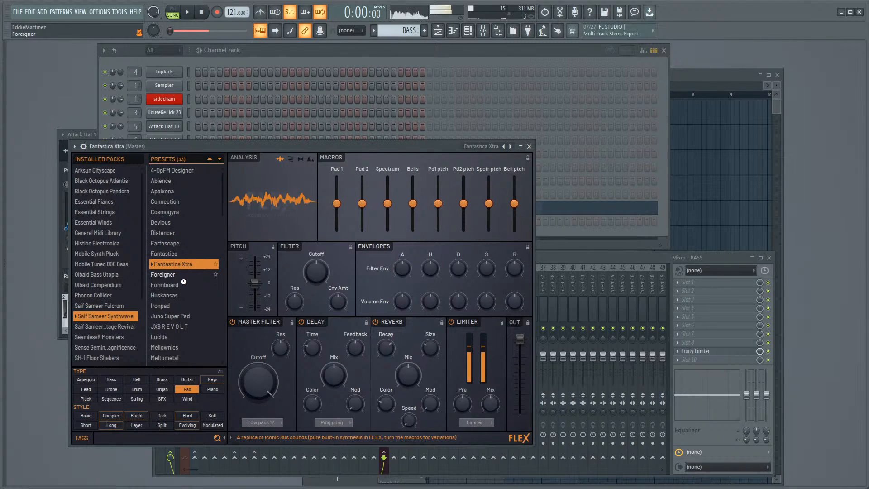
pyautogui.click(182, 283)
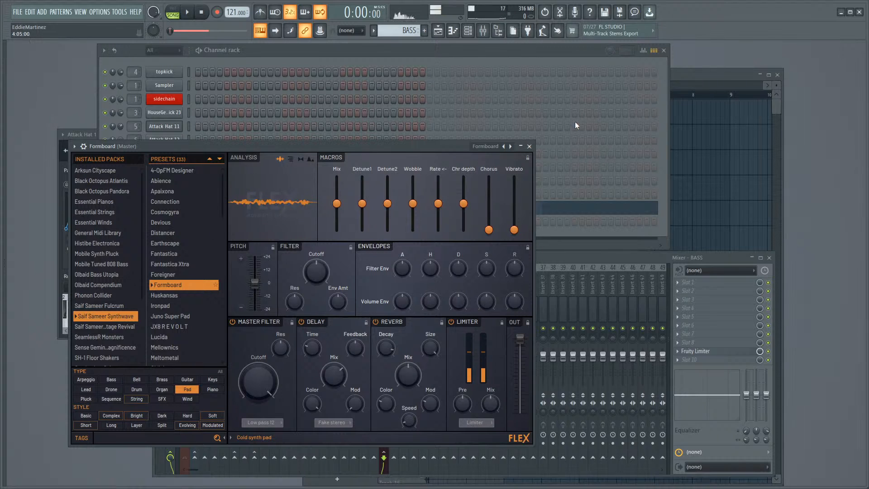
pyautogui.click(529, 146)
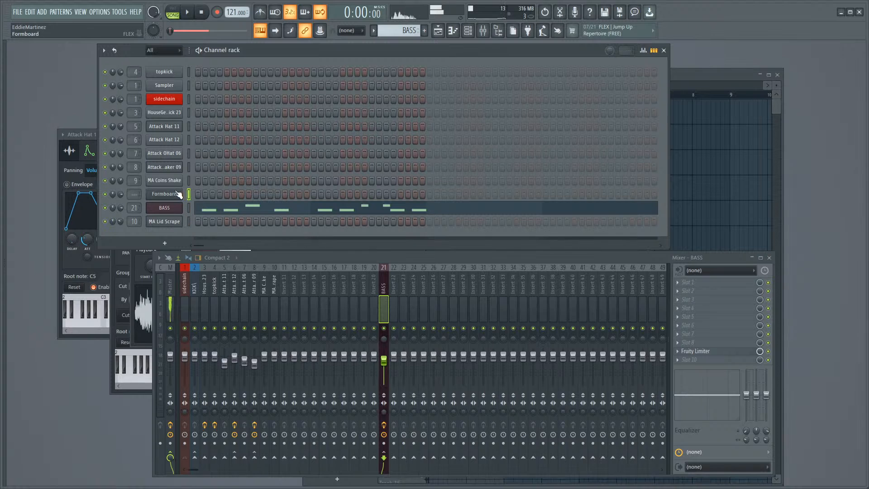
# Step: Open the Formboard channel's piano roll and draw a chord of A4, C5, E5, G5 and B5 at the start of bar 1
pyautogui.rightClick(178, 194)
pyautogui.click(205, 194)
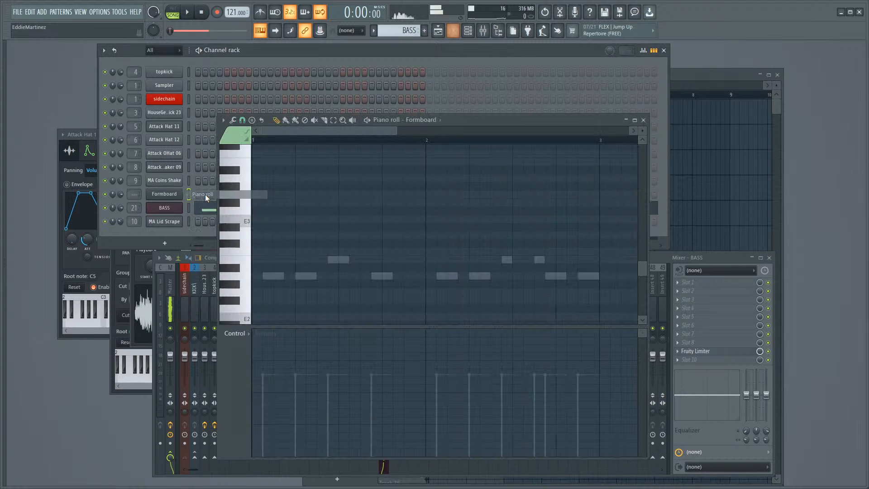
pyautogui.scroll(-6, 283, 238)
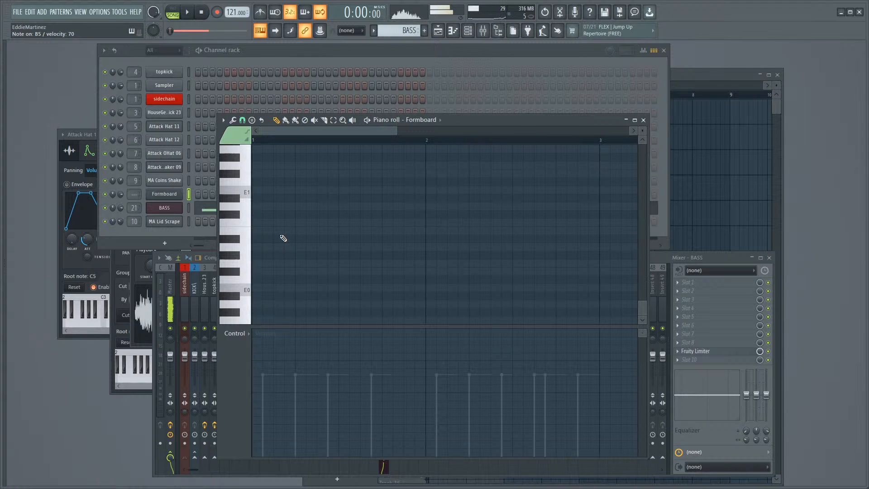
pyautogui.scroll(9, 283, 238)
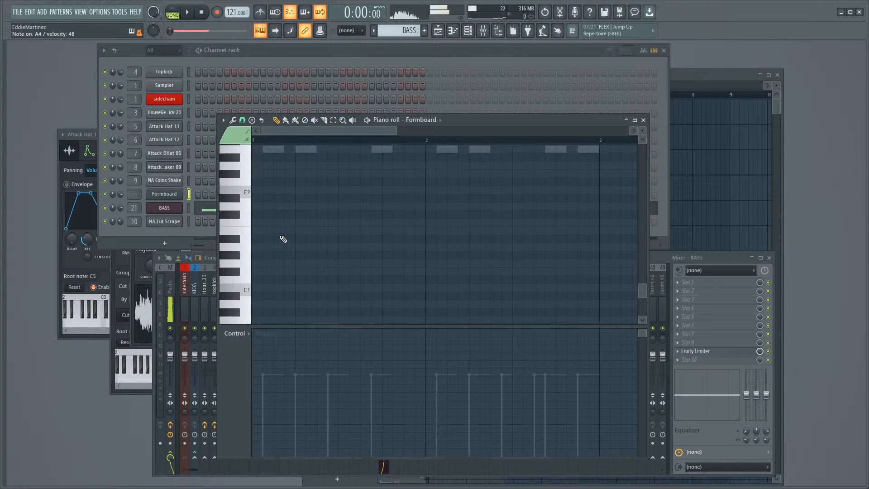
pyautogui.scroll(4, 282, 237)
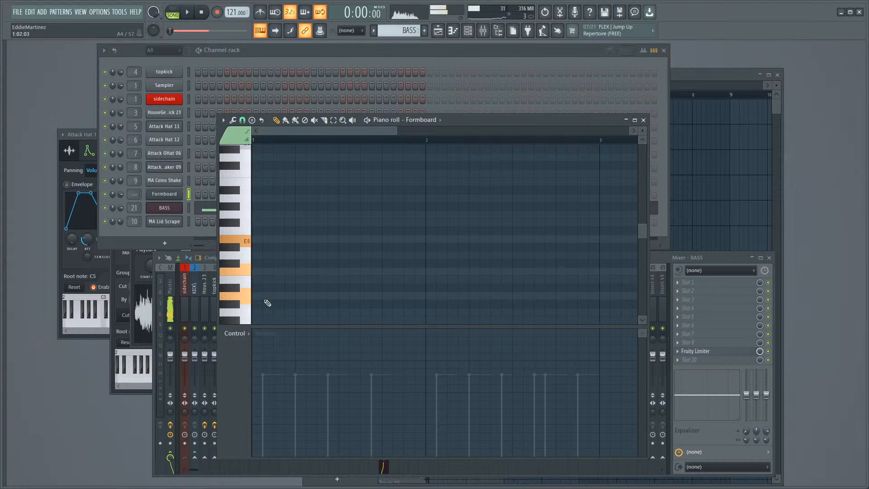
pyautogui.click(257, 296)
pyautogui.click(255, 271)
pyautogui.click(257, 238)
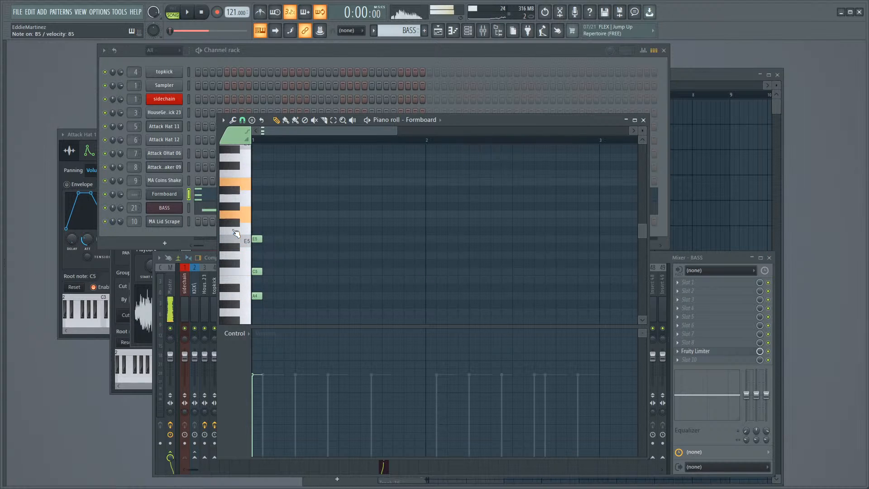
pyautogui.click(258, 214)
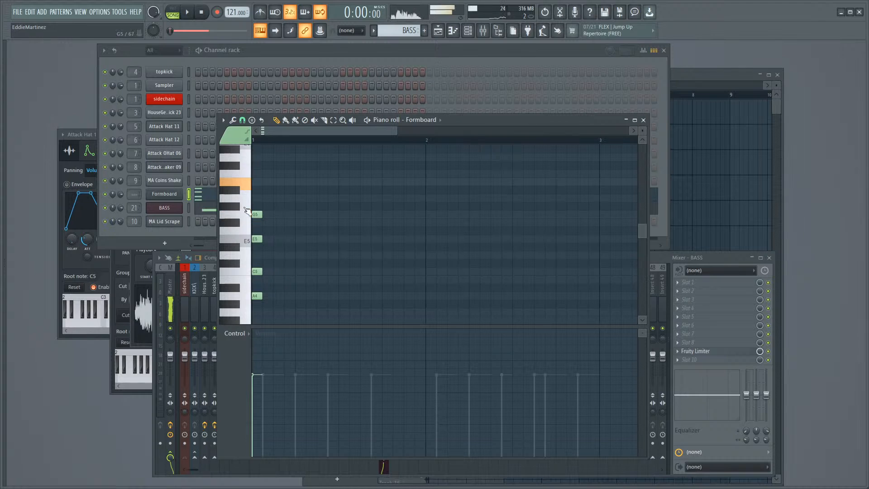
pyautogui.click(255, 182)
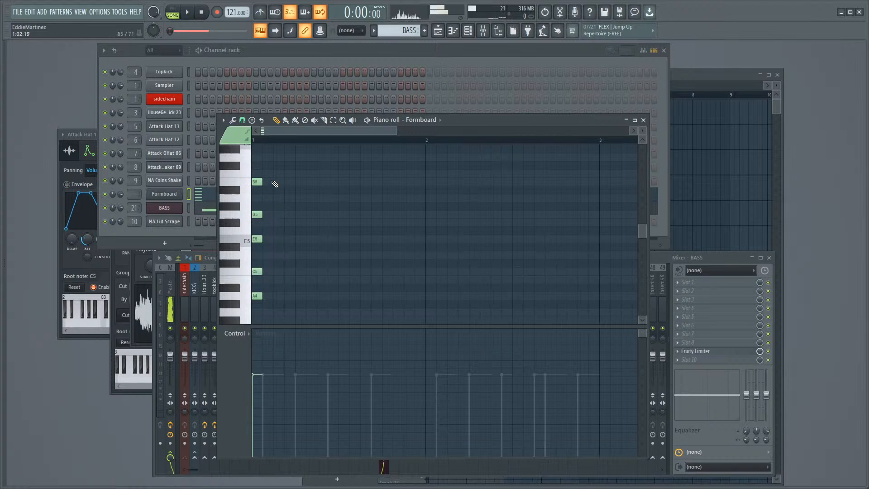
# Step: Stretch all five chord notes to two bars and move the piano roll clear of the channel rack
pyautogui.moveTo(274, 180); pyautogui.dragTo(423, 290)
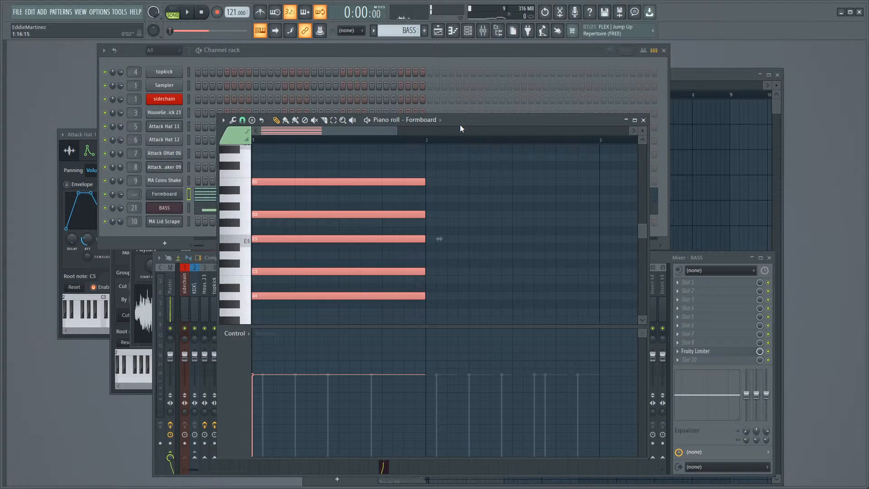
pyautogui.moveTo(463, 121); pyautogui.dragTo(462, 227)
pyautogui.moveTo(429, 292); pyautogui.dragTo(597, 303)
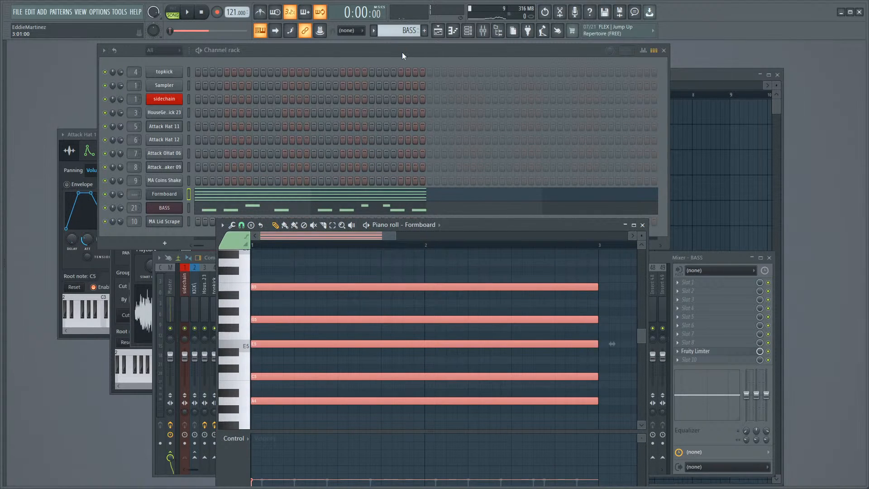
# Step: Cut the Formboard notes from the BASS pattern and paste them into a new pattern named PAD
pyautogui.rightClick(177, 192)
pyautogui.click(279, 192)
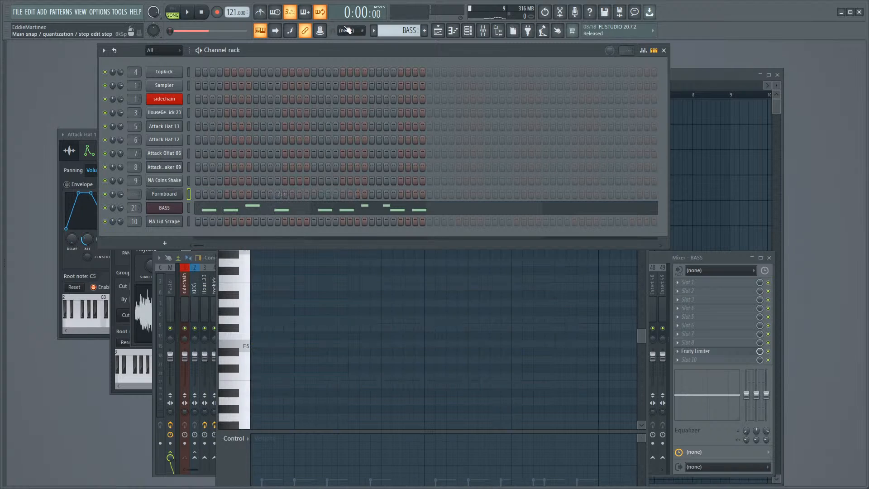
pyautogui.click(435, 36)
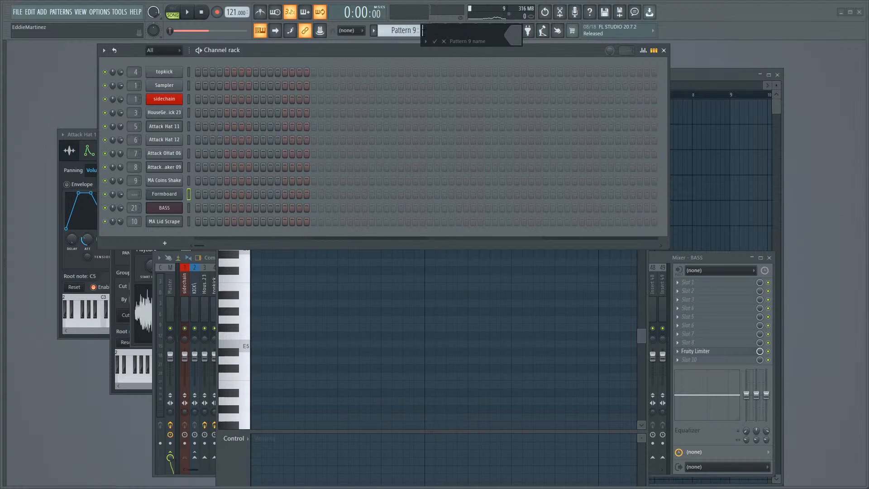
pyautogui.press('Return')
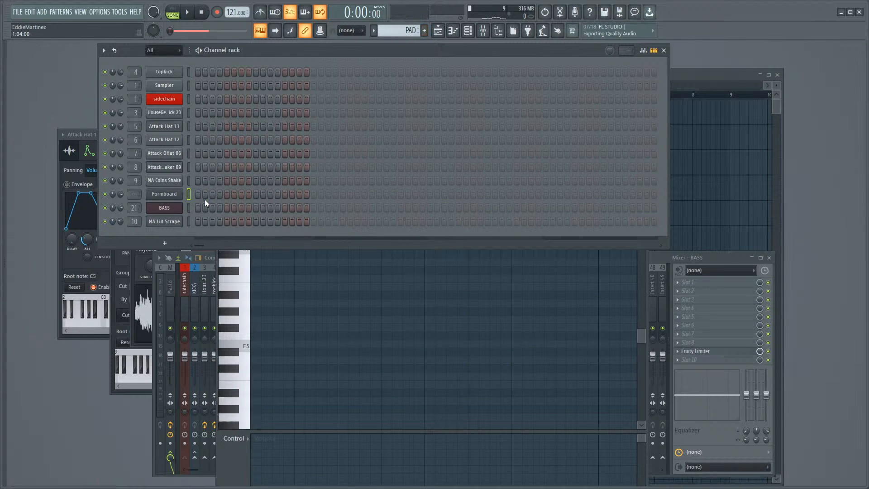
pyautogui.rightClick(180, 194)
pyautogui.click(277, 211)
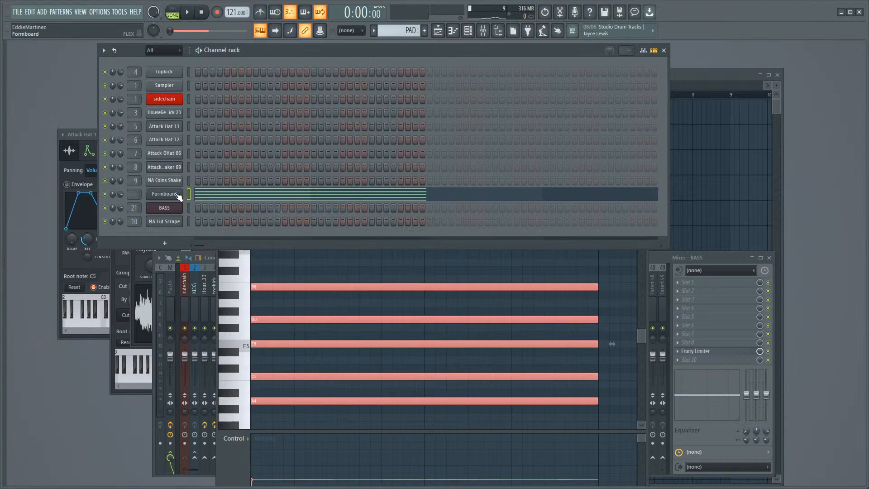
# Step: Rename the Formboard channel as PAD and route it to mixer track 22
pyautogui.rightClick(180, 193)
pyautogui.click(216, 214)
pyautogui.write('PAD')
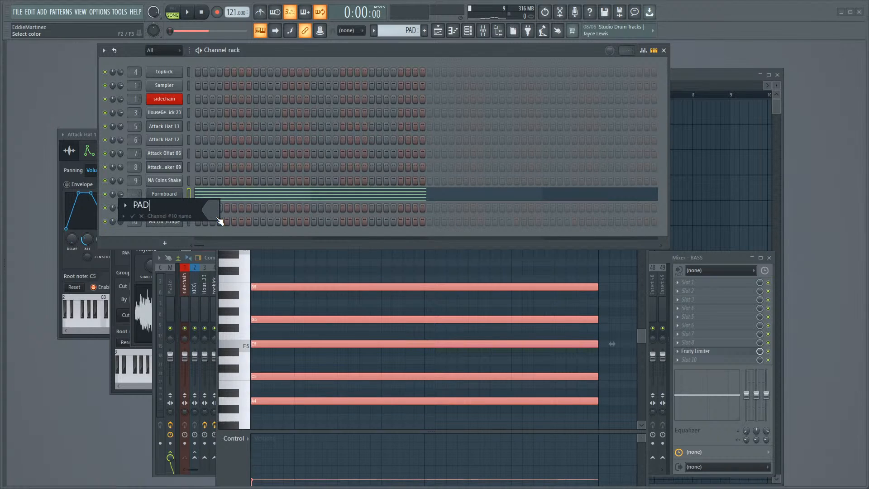
pyautogui.press('Return')
pyautogui.click(208, 316)
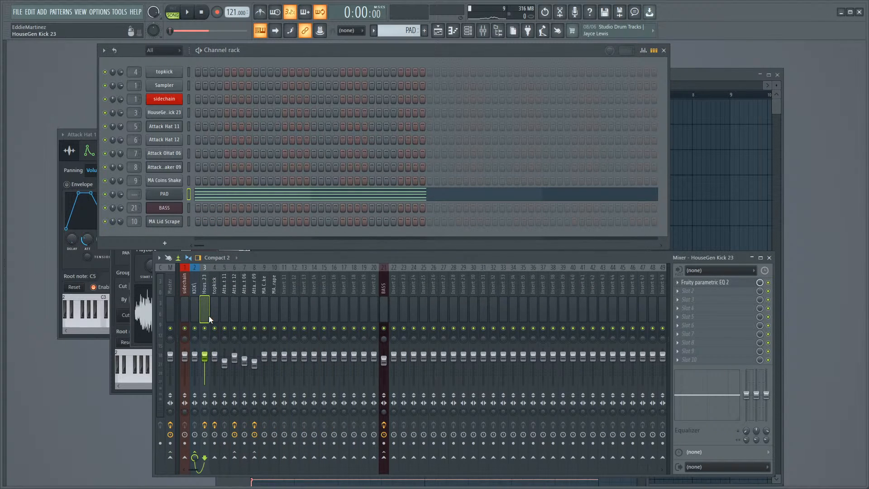
pyautogui.rightClick(398, 310)
pyautogui.moveTo(461, 309)
pyautogui.click(543, 309)
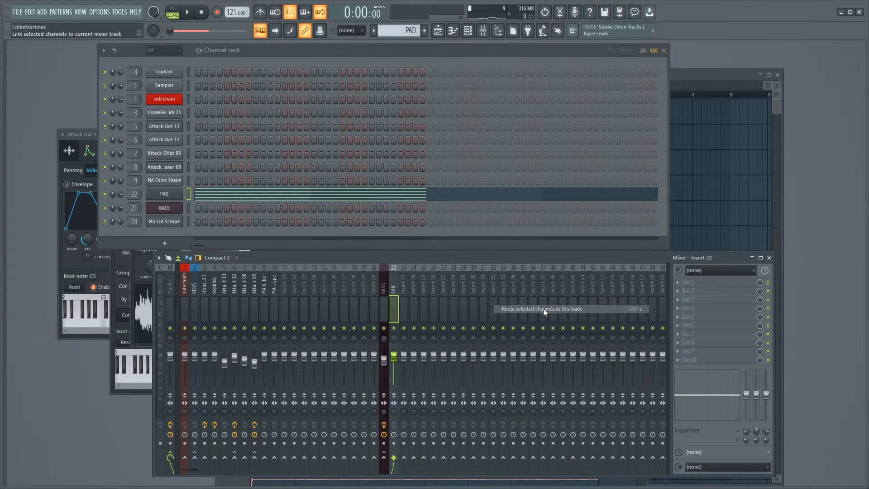
# Step: Sidechain the mixer's sidechain track to the PAD track
pyautogui.click(701, 344)
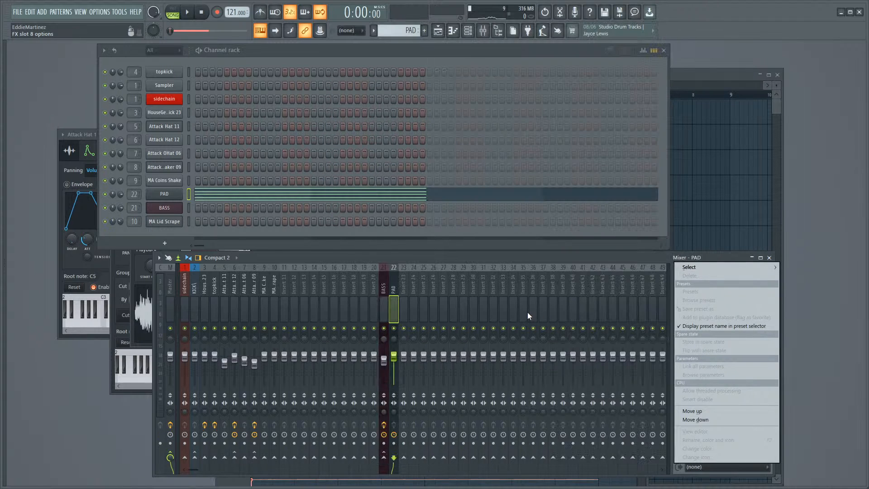
pyautogui.click(188, 301)
pyautogui.click(186, 301)
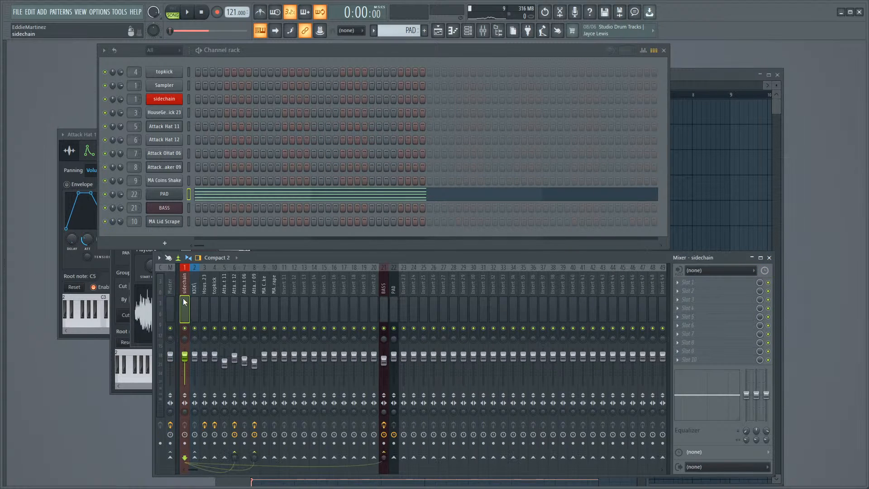
pyautogui.rightClick(393, 457)
pyautogui.click(429, 449)
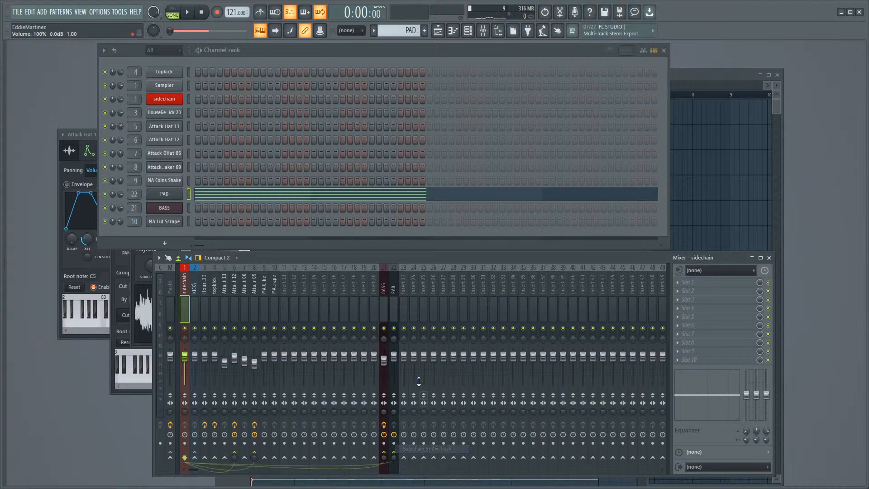
# Step: Add Fruity Limiter to slot 8 of the PAD mixer track and load its SIDECHAIN2 preset
pyautogui.click(396, 300)
pyautogui.click(697, 344)
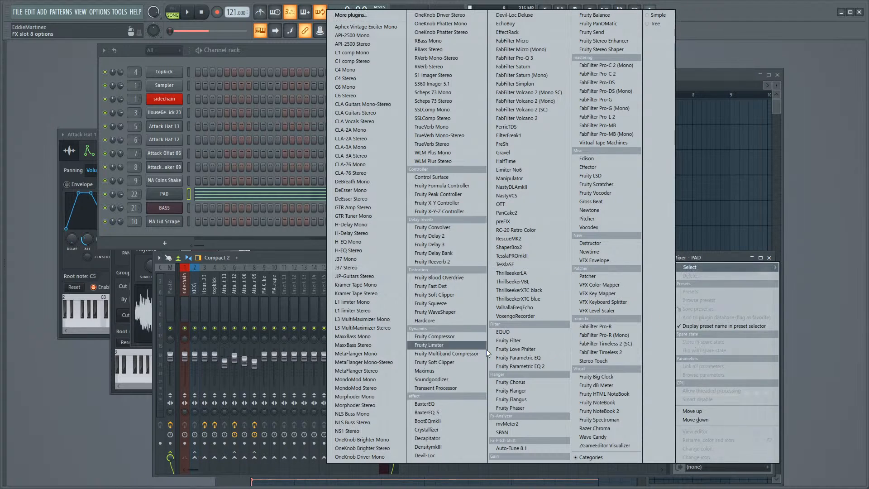
pyautogui.click(434, 345)
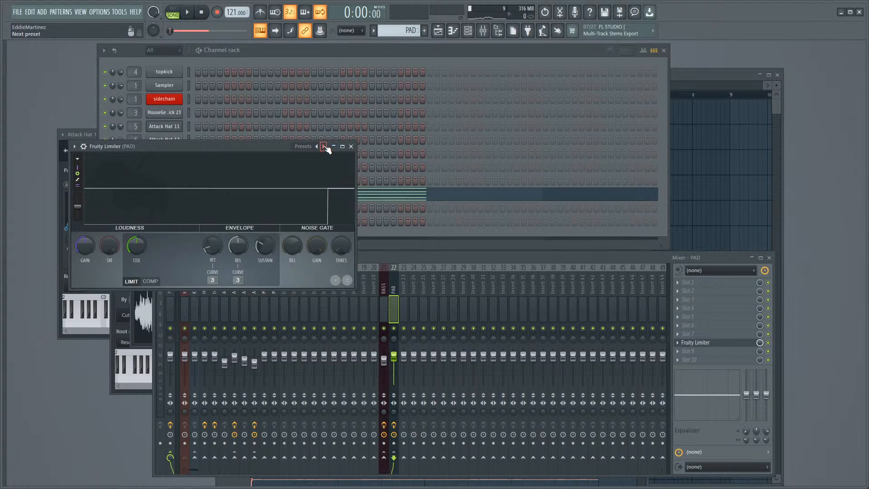
pyautogui.click(324, 147)
pyautogui.click(345, 263)
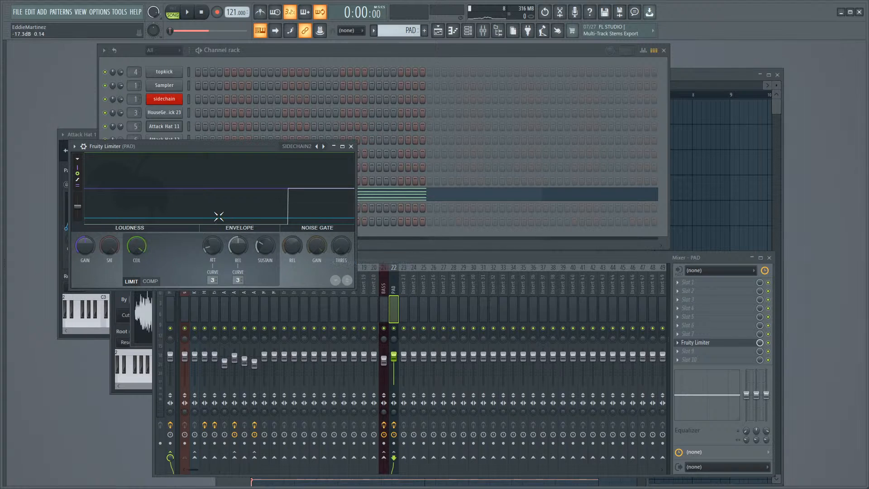
# Step: Place the PAD pattern at bar 1 of Track 9 in the playlist and play the arrangement briefly
pyautogui.press('space')
pyautogui.press('space')
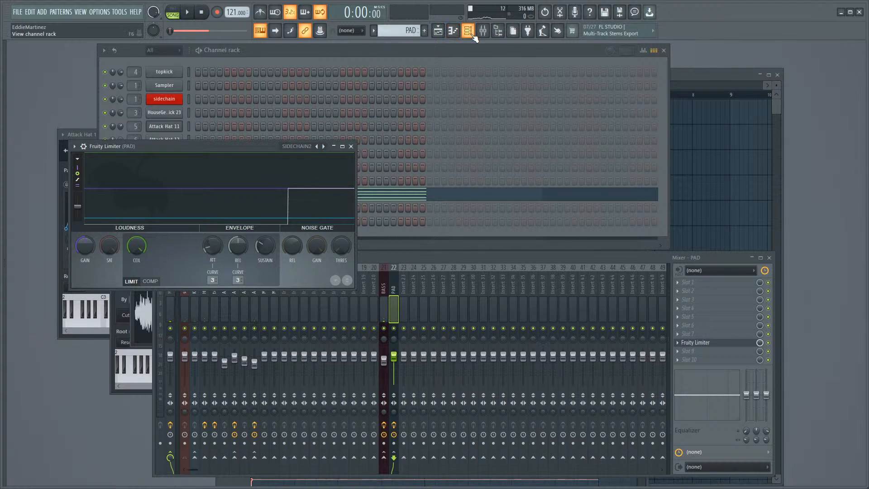
pyautogui.click(437, 32)
pyautogui.click(436, 320)
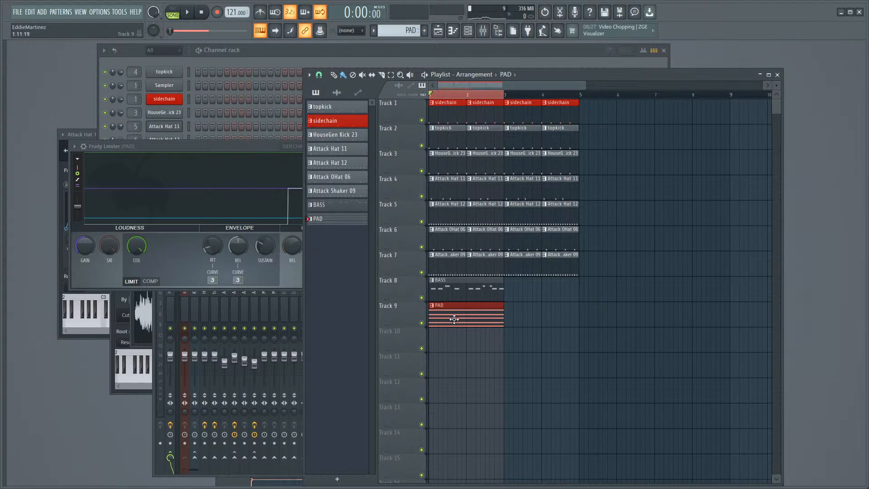
pyautogui.press('space')
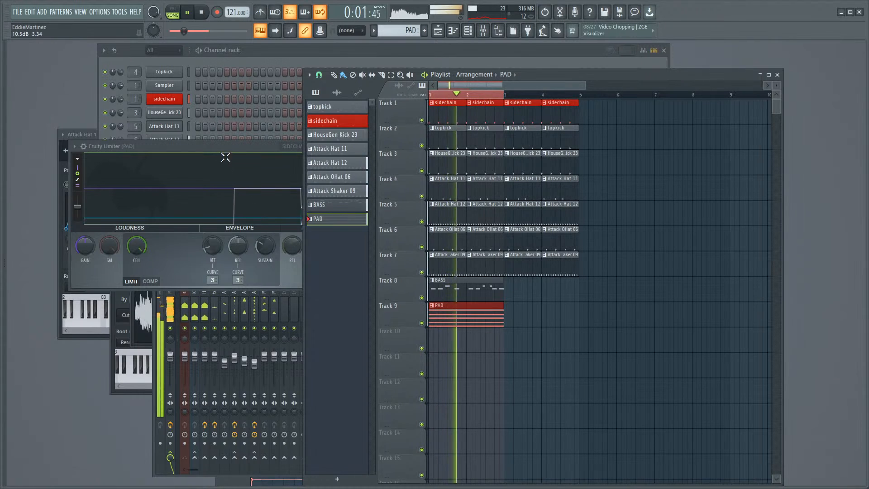
pyautogui.press('space')
# Step: Lower the PAD channel's volume to about 51%, then lower its mixer track to about 84% during playback and stop
pyautogui.click(221, 61)
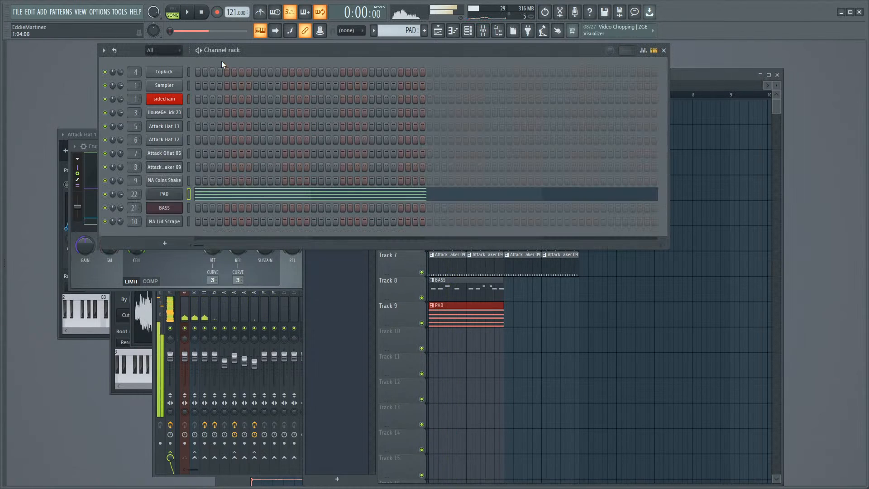
pyautogui.click(163, 198)
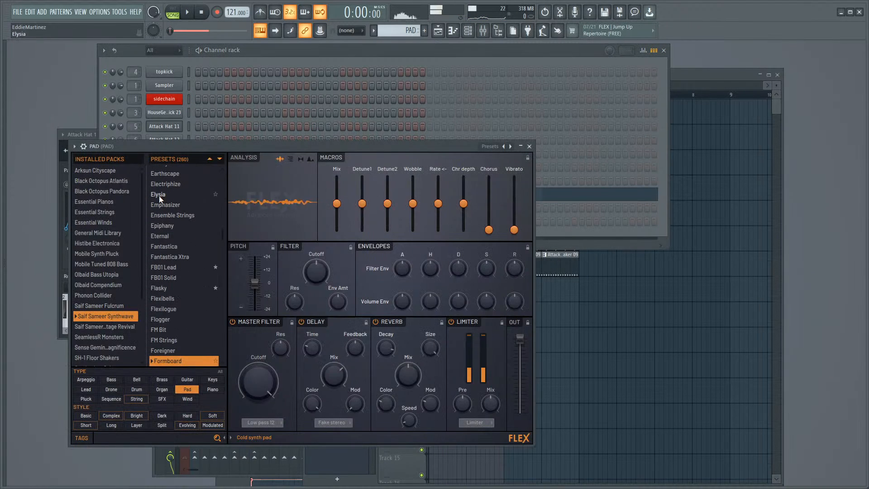
pyautogui.click(532, 150)
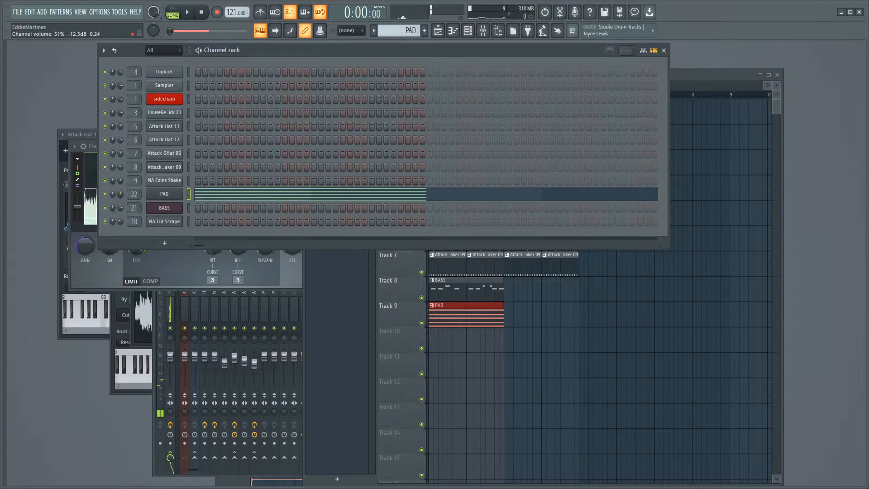
pyautogui.press('space')
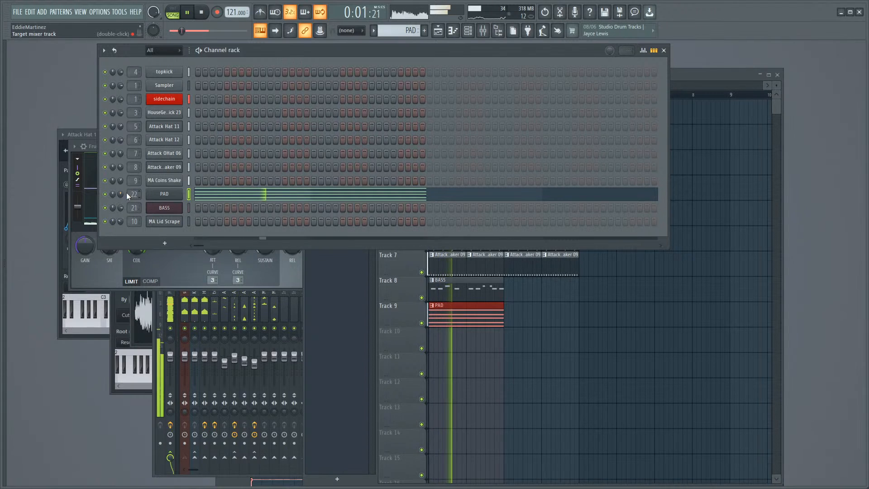
pyautogui.press('F9')
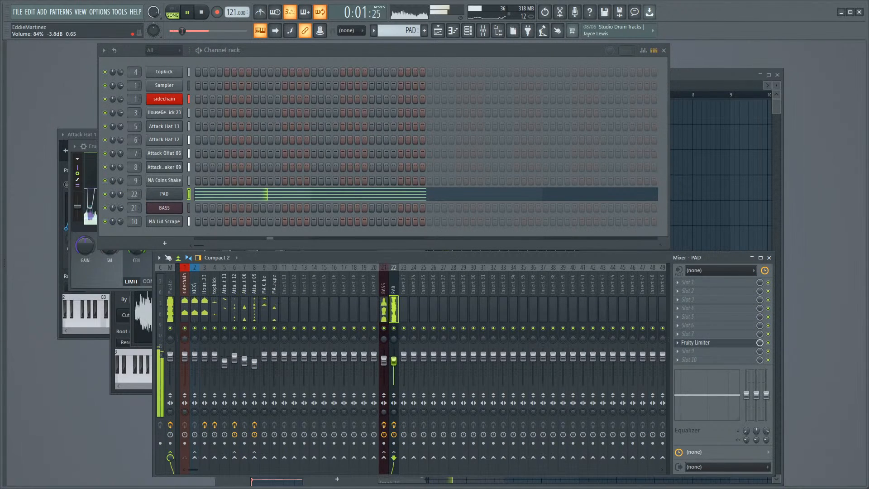
pyautogui.press('space')
# Step: Insert Fruity Parametric EQ 2 in slot 1 of the PAD mixer track
pyautogui.click(690, 281)
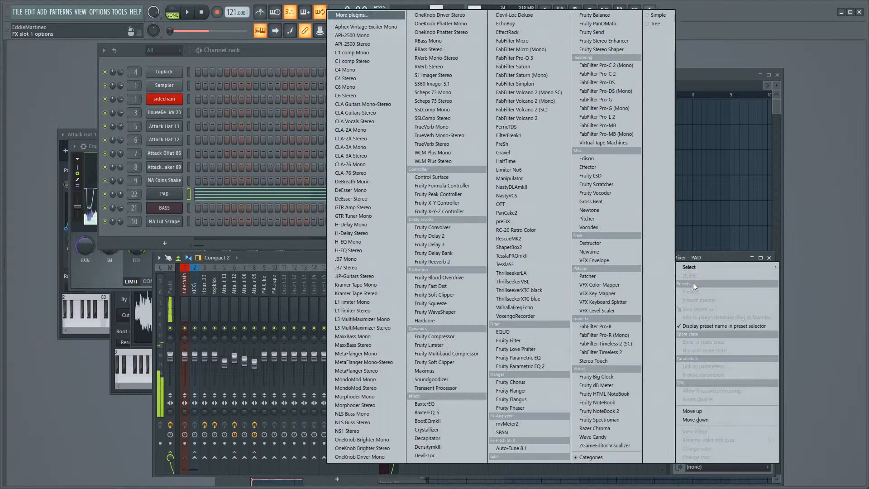
pyautogui.click(530, 363)
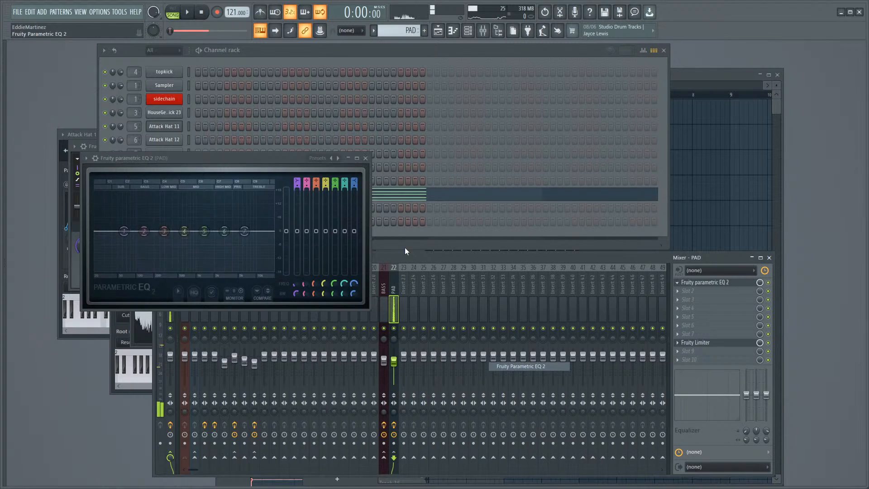
# Step: Load the steep4 low preset in the PAD's Parametric EQ 2 and raise the band 1 high-pass cutoff past 92 Hz, fine-tuning during playback
pyautogui.click(338, 158)
pyautogui.click(362, 193)
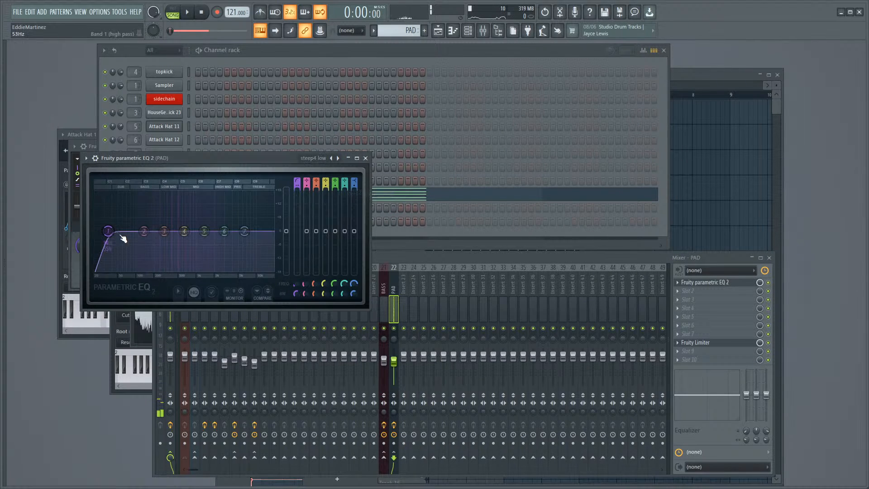
pyautogui.moveTo(107, 231); pyautogui.dragTo(129, 231)
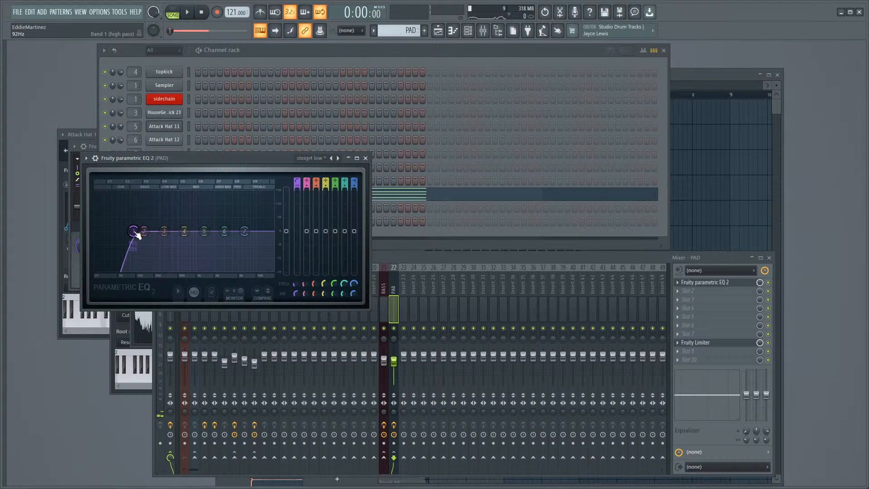
pyautogui.press('space')
pyautogui.moveTo(135, 233)
pyautogui.mouseDown()
pyautogui.moveTo(152, 231)
pyautogui.moveTo(143, 231)
pyautogui.mouseUp()
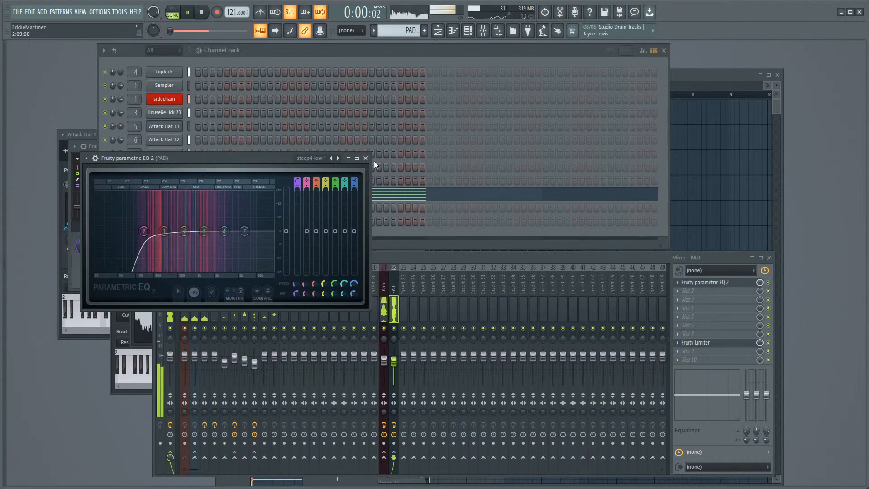
# Step: Lower the PAD mixer track to about 80%, then cut its highs with the band 7 high shelf at about 1278 Hz
pyautogui.moveTo(394, 361); pyautogui.dragTo(393, 363)
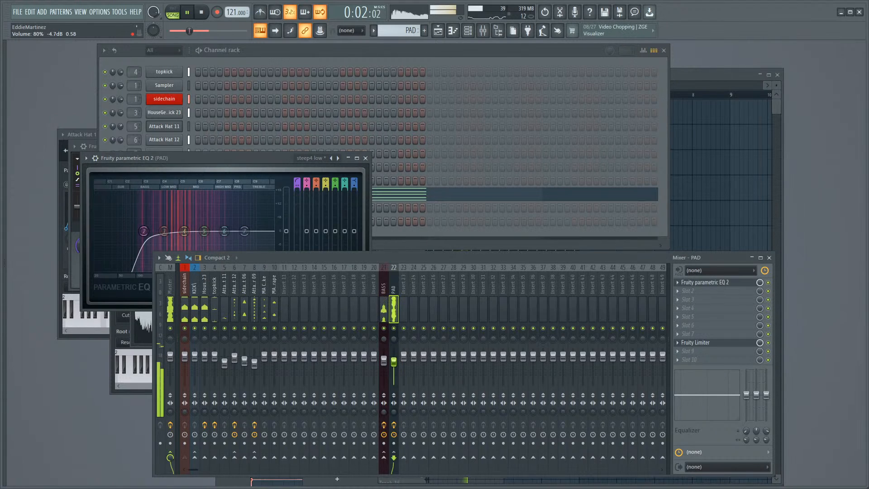
pyautogui.moveTo(244, 231); pyautogui.dragTo(203, 270)
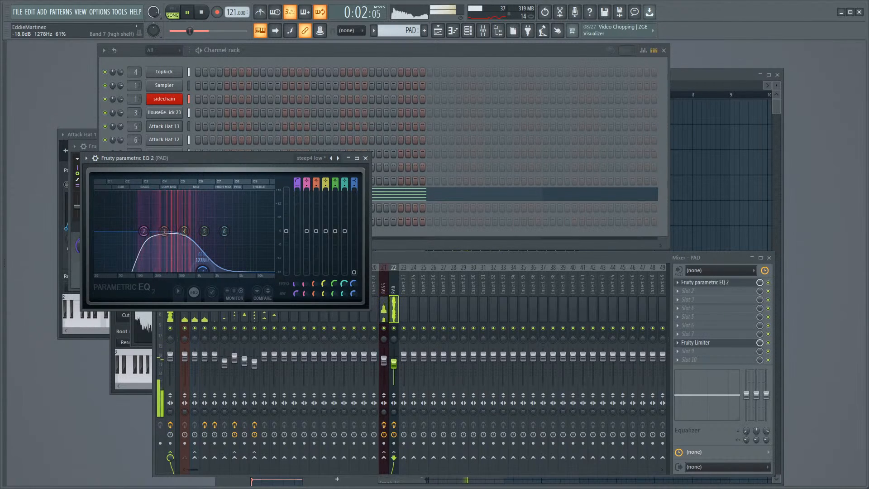
pyautogui.moveTo(202, 270); pyautogui.dragTo(203, 256)
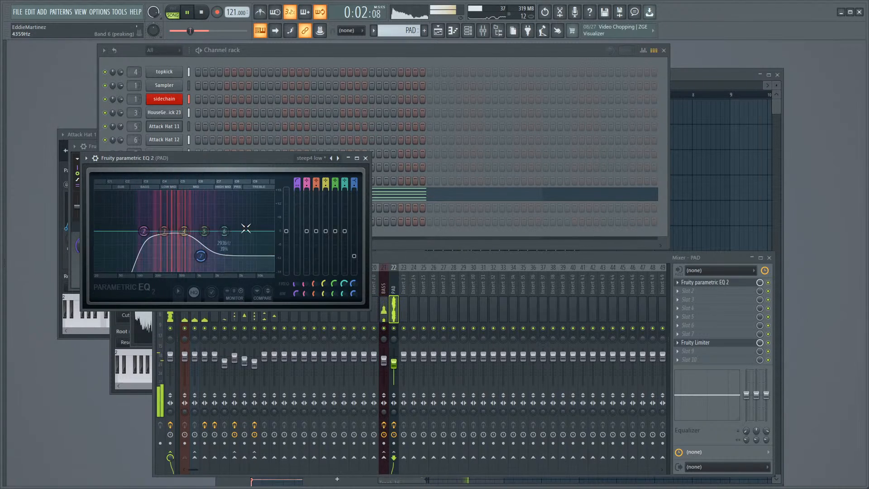
pyautogui.click(365, 158)
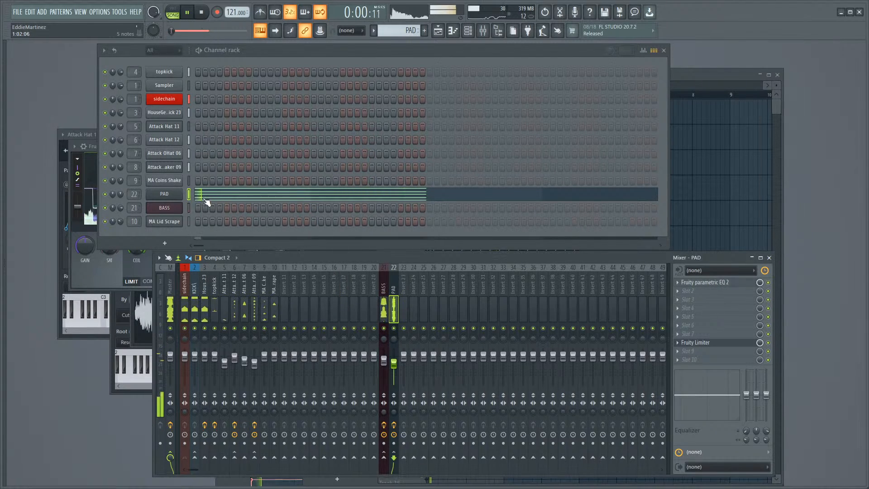
# Step: Set the BASS Harmless filter envelope amount to about 34% and its compression level to about 20% during playback
pyautogui.click(182, 207)
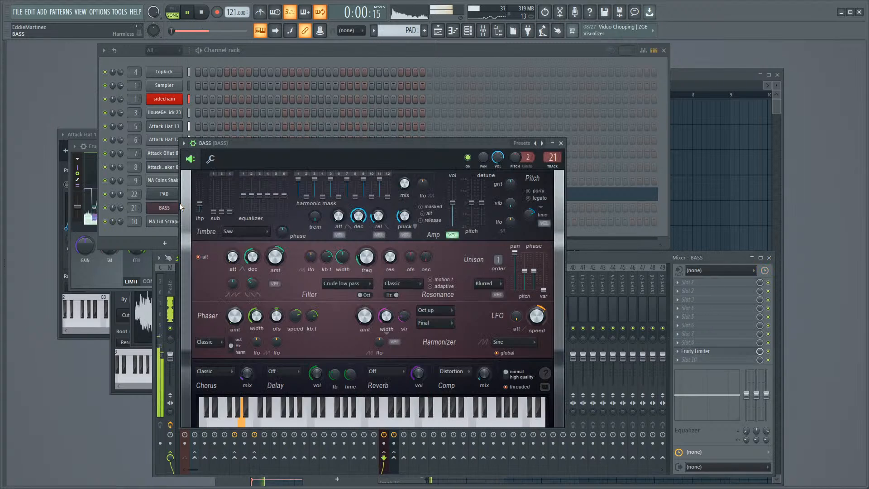
pyautogui.click(178, 209)
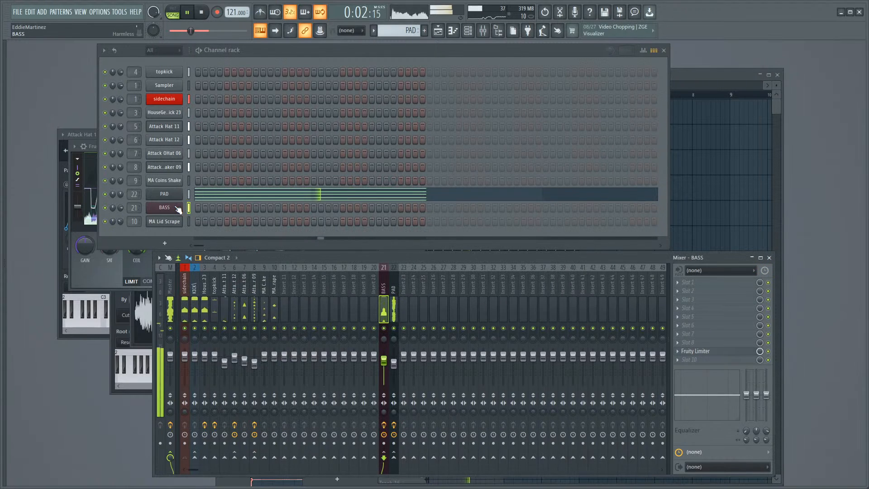
pyautogui.click(179, 208)
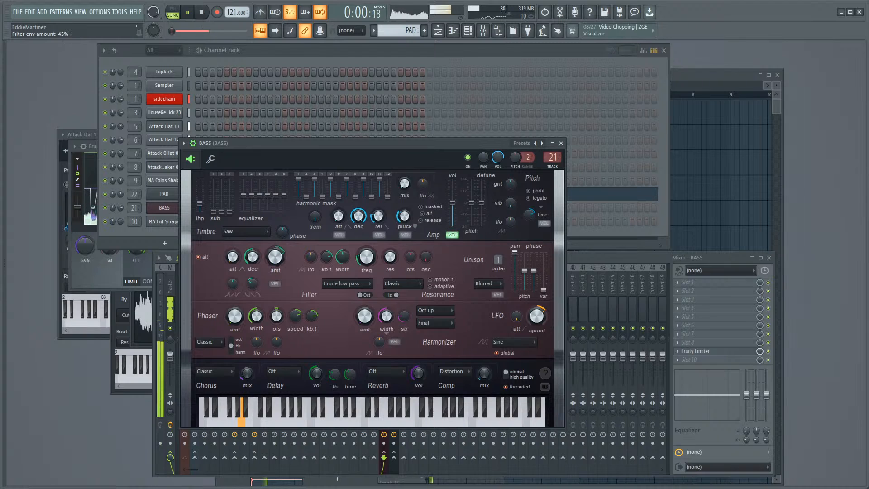
pyautogui.moveTo(275, 256); pyautogui.dragTo(275, 267)
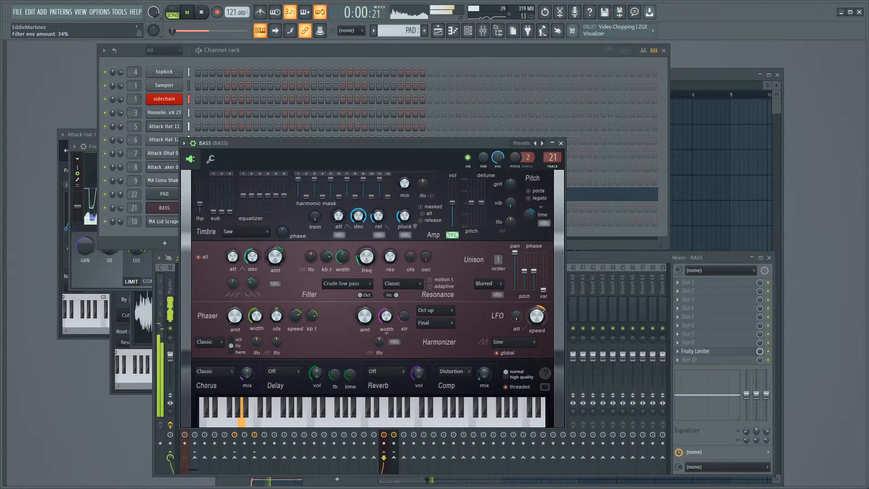
pyautogui.moveTo(484, 374); pyautogui.dragTo(483, 365)
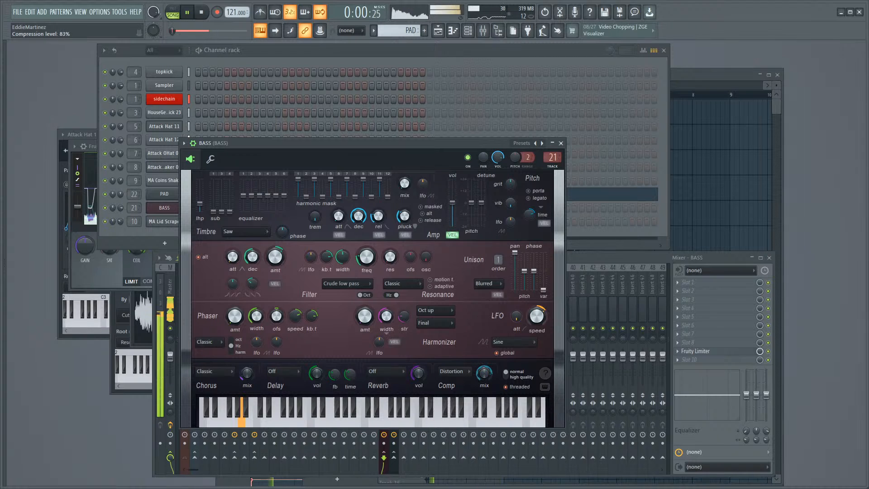
pyautogui.moveTo(484, 362); pyautogui.dragTo(484, 373)
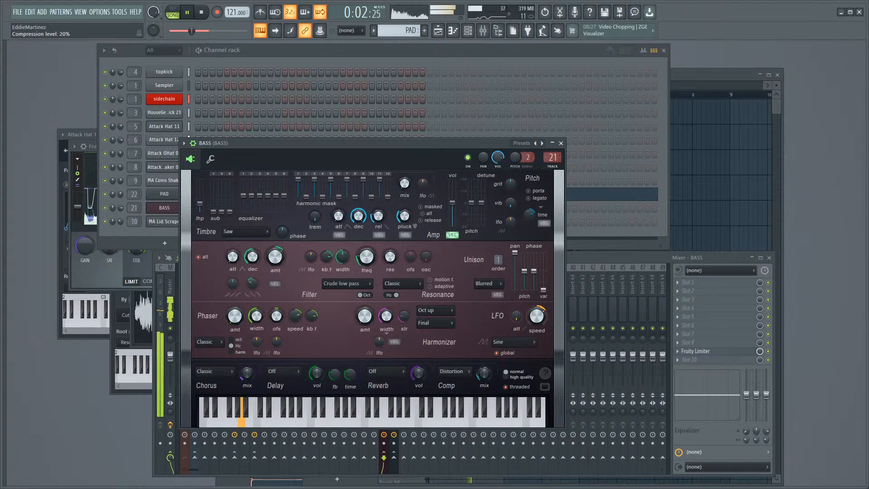
pyautogui.click(561, 143)
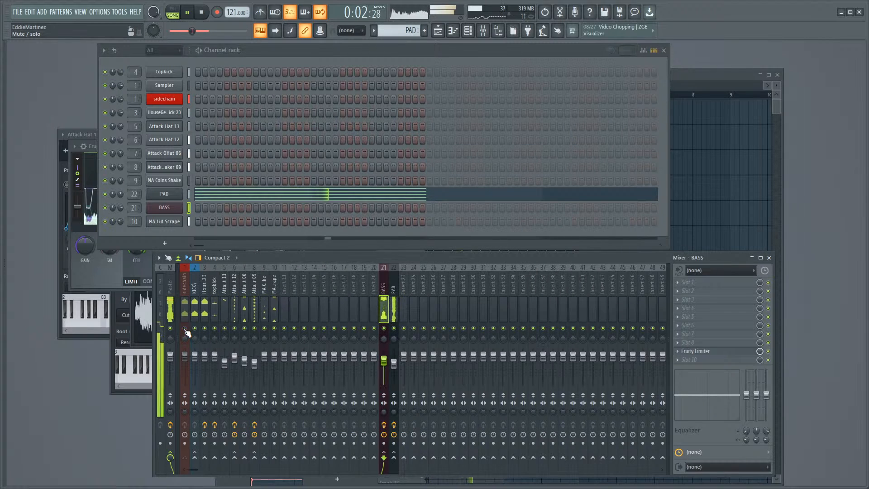
# Step: Mute the kick mixer track and replay the arrangement to compare the mix with and without the kick
pyautogui.click(195, 329)
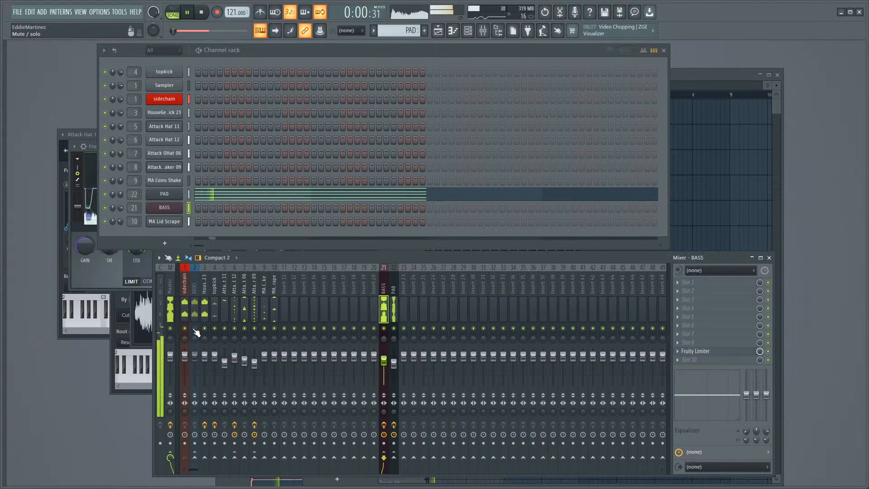
pyautogui.press('space')
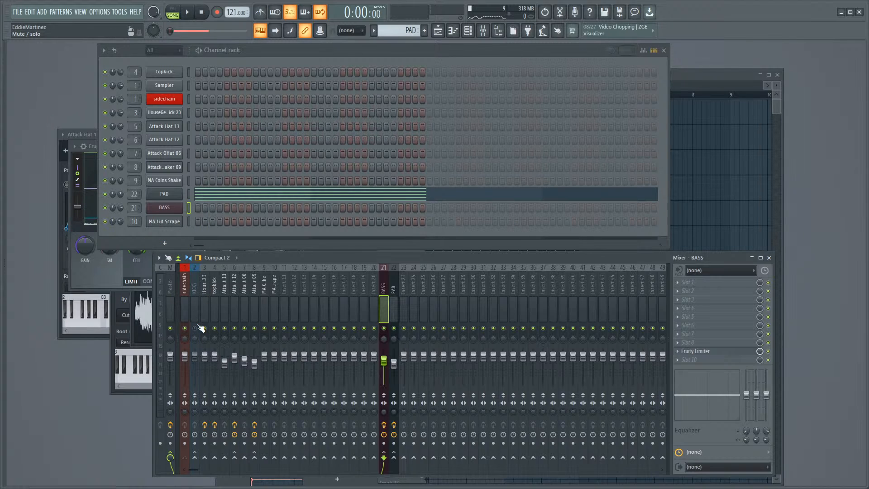
pyautogui.press('space')
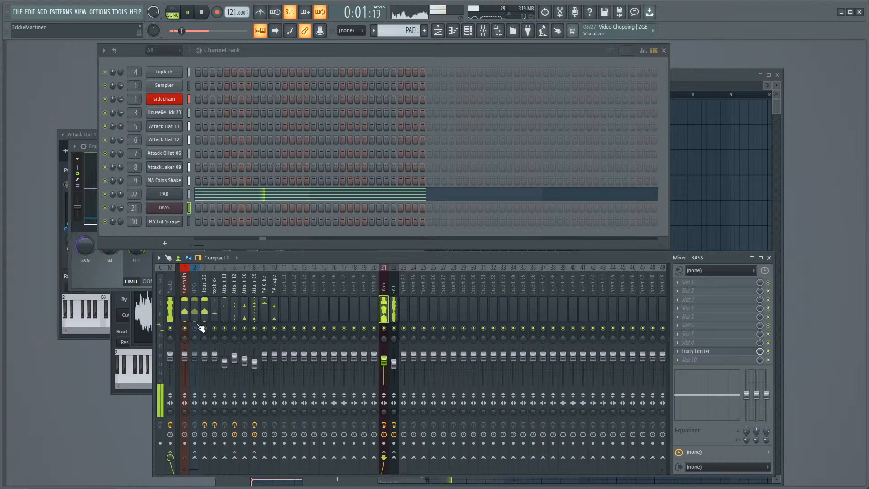
pyautogui.press('space')
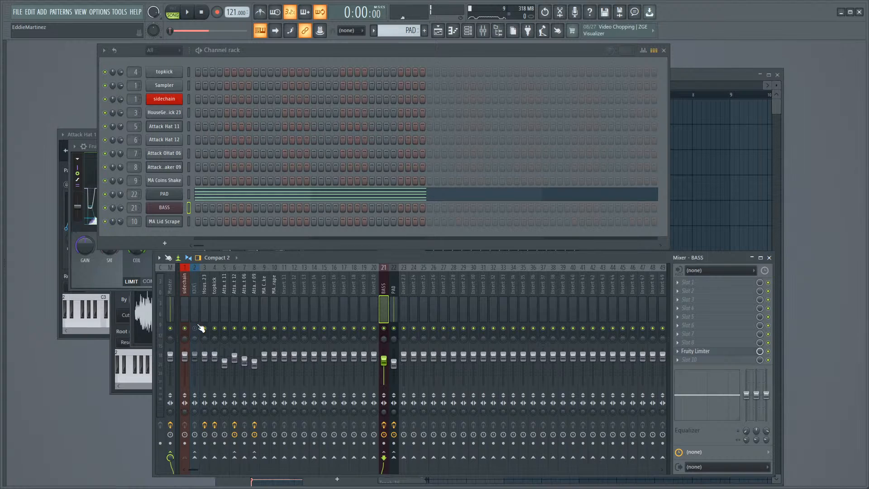
pyautogui.press('space')
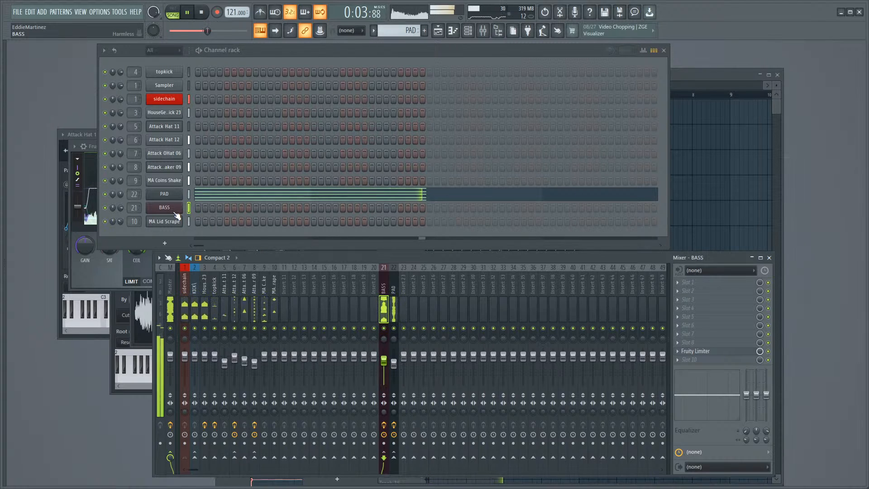
# Step: Set the compressor threshold of the BASS track's Fruity Limiter to about -22.2 dB
pyautogui.click(699, 351)
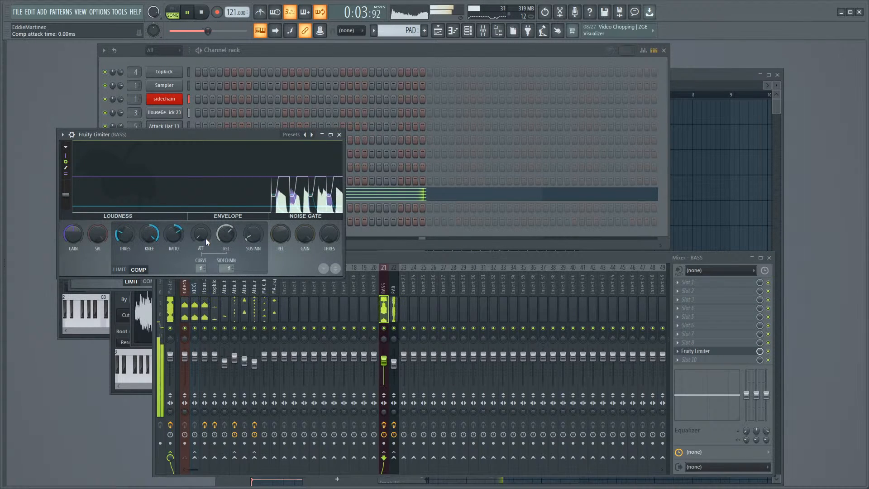
pyautogui.moveTo(122, 233)
pyautogui.mouseDown()
pyautogui.moveTo(123, 244)
pyautogui.moveTo(125, 225)
pyautogui.mouseUp()
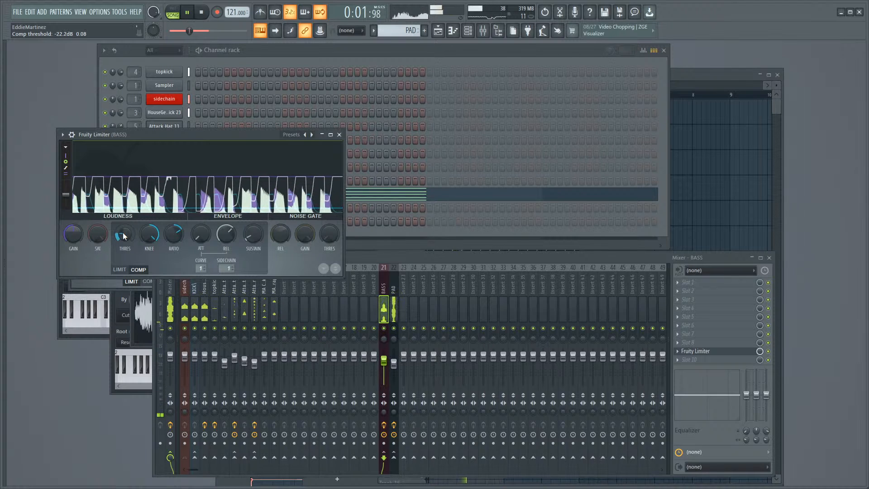
pyautogui.click(339, 134)
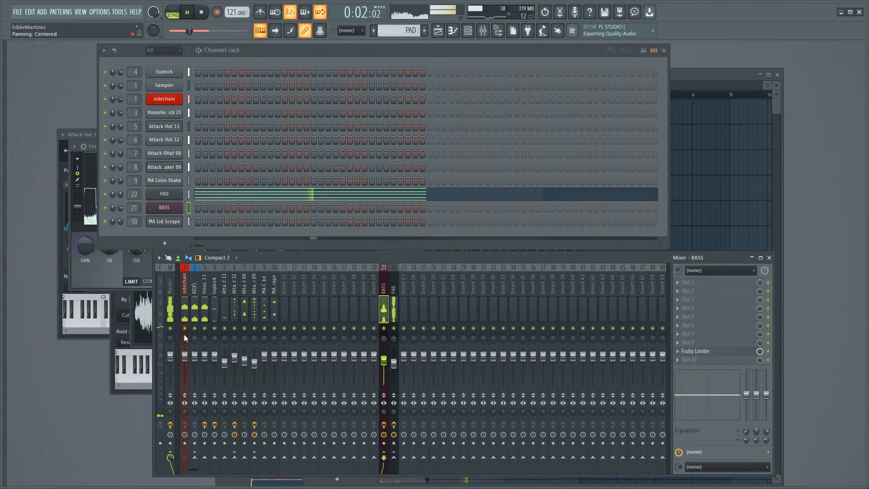
# Step: Insert a new FLEX instrument channel above BASS and reposition its window
pyautogui.rightClick(188, 209)
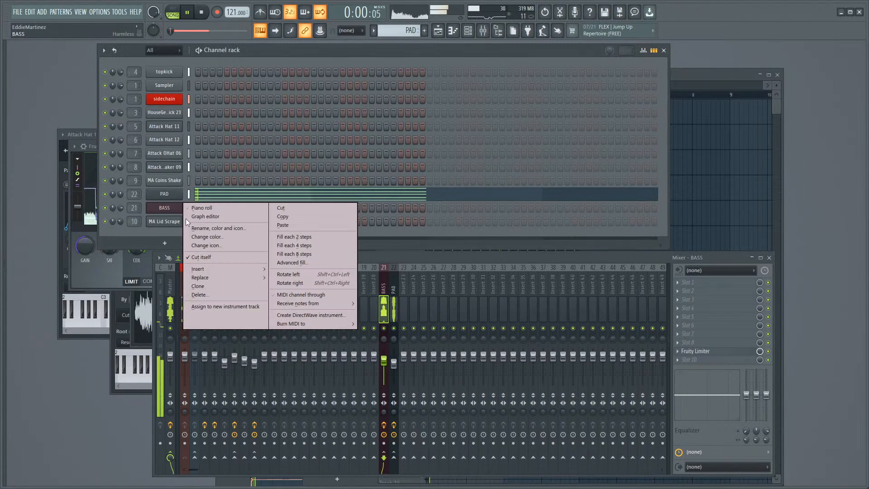
pyautogui.moveTo(216, 273)
pyautogui.click(407, 152)
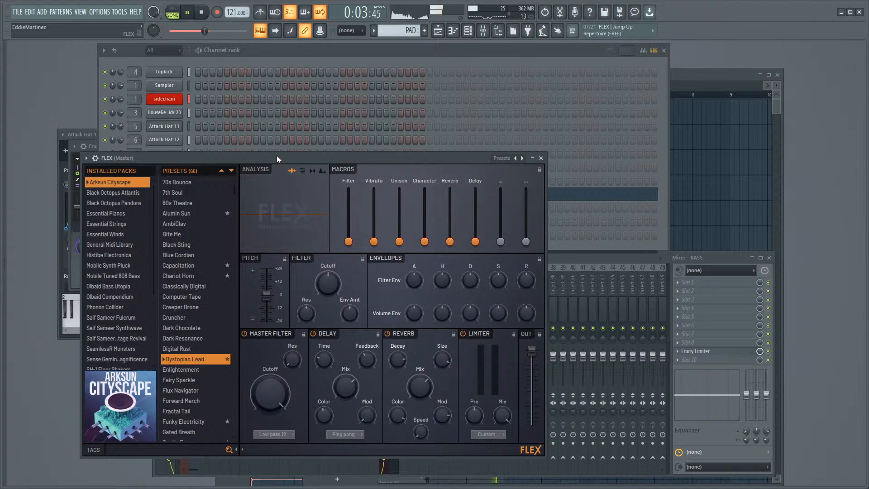
pyautogui.moveTo(276, 155); pyautogui.dragTo(268, 165)
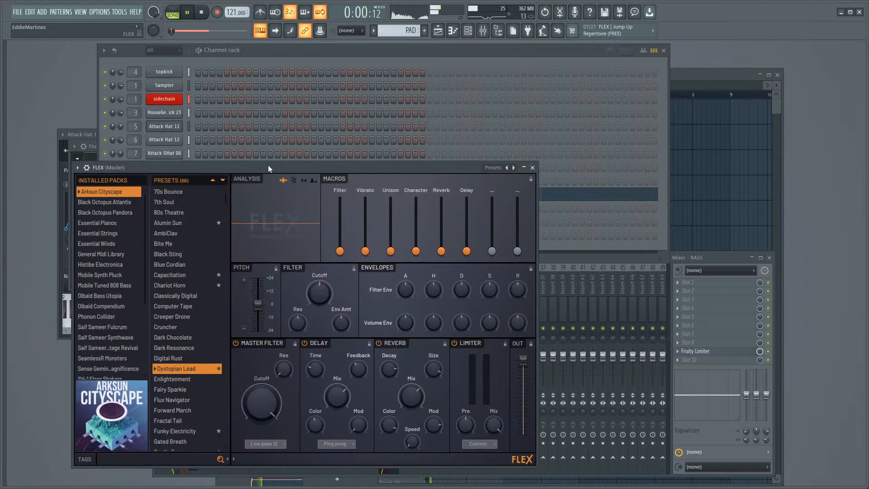
# Step: Load the Blue Cordian preset in FLEX, then filter the Arksun Cityscape presets by the Lead type tag
pyautogui.click(174, 266)
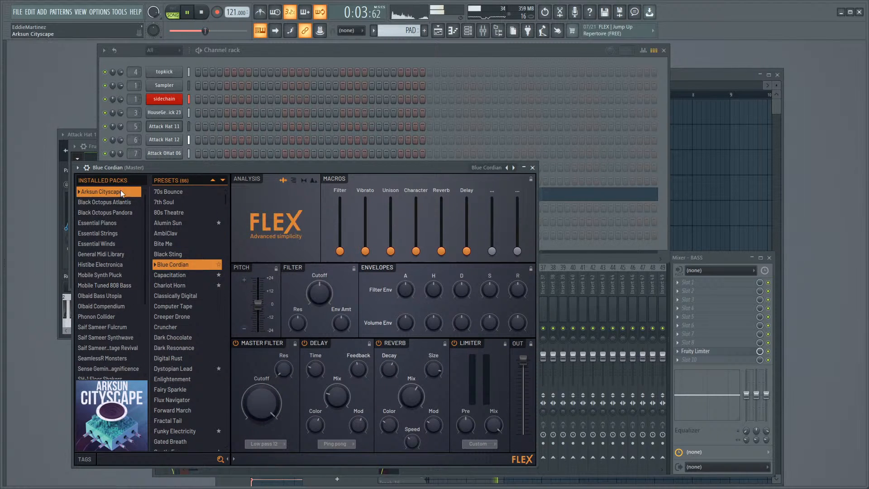
pyautogui.click(92, 459)
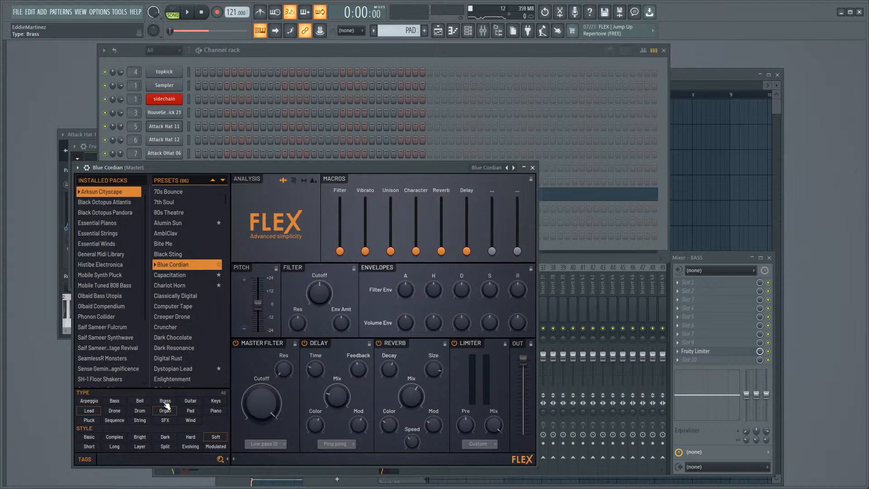
pyautogui.click(99, 414)
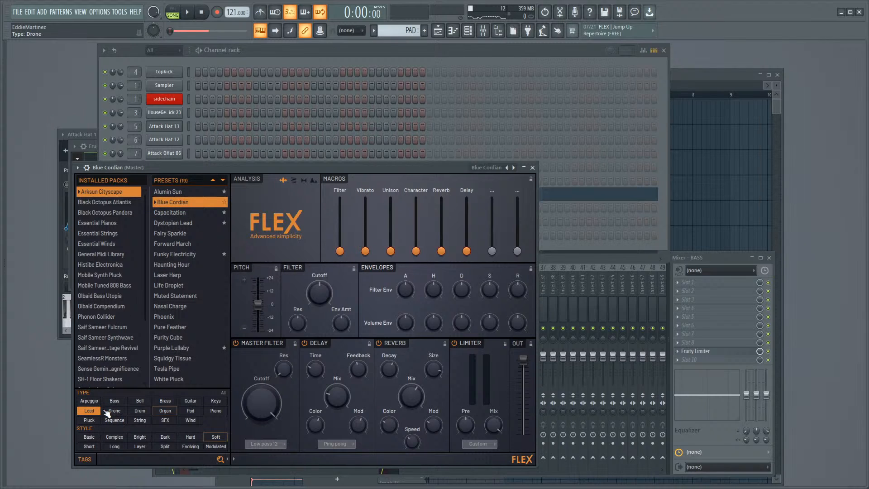
# Step: Audition the lead presets Alumin Sun, Dystopian Lead and Fairy Sparkle, choose Haunting Hour, try it over the arrangement and stop playback
pyautogui.click(207, 191)
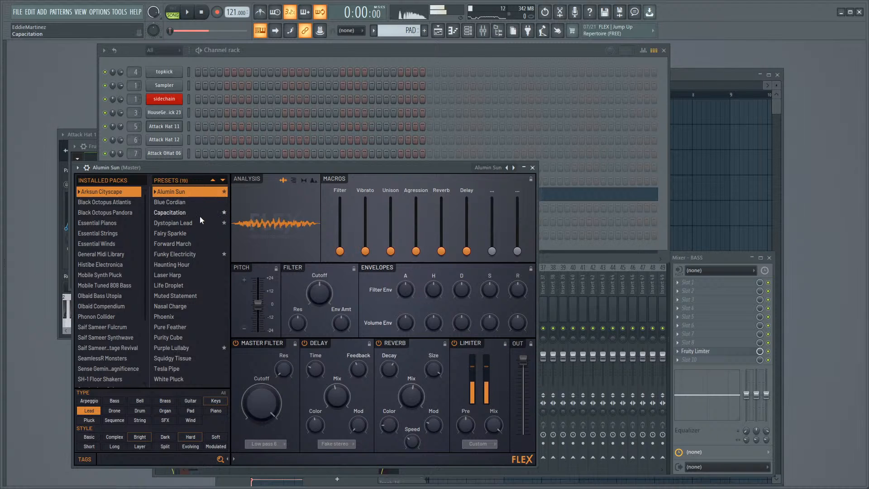
pyautogui.click(186, 213)
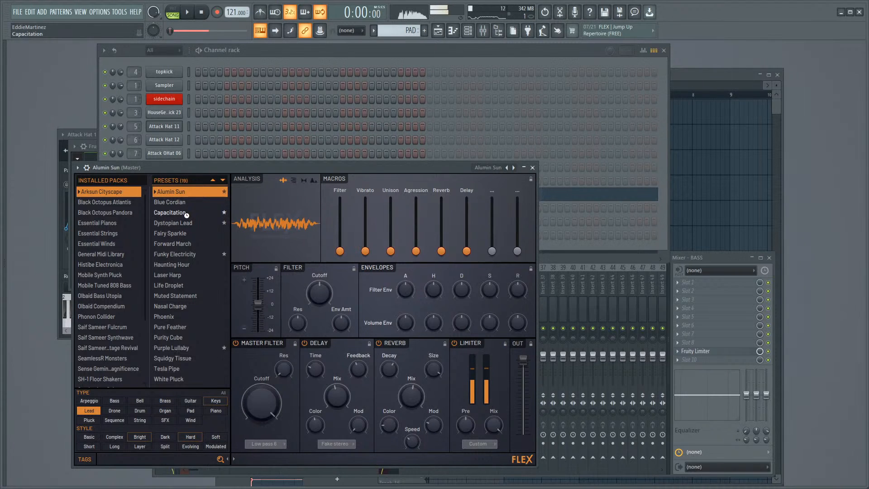
pyautogui.click(180, 223)
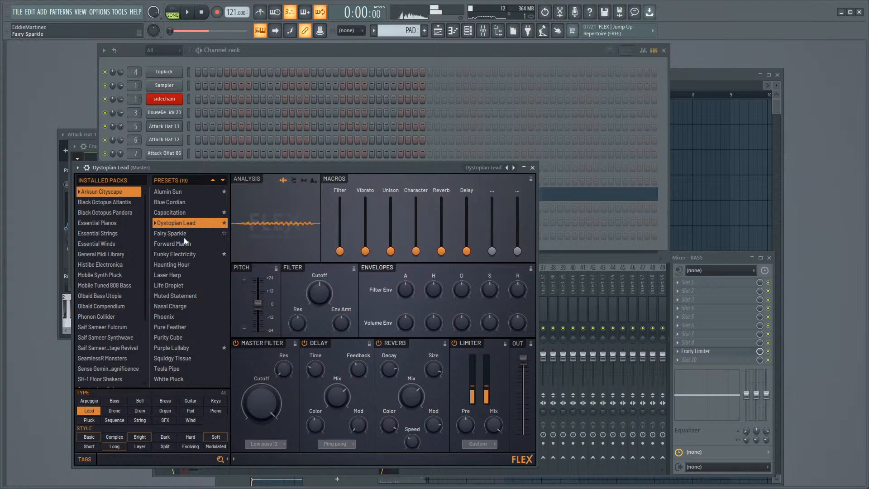
pyautogui.click(184, 235)
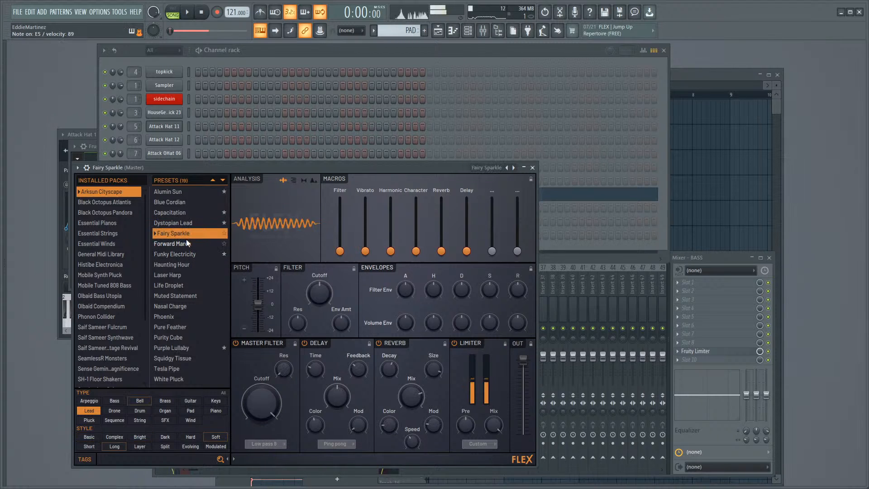
pyautogui.click(187, 265)
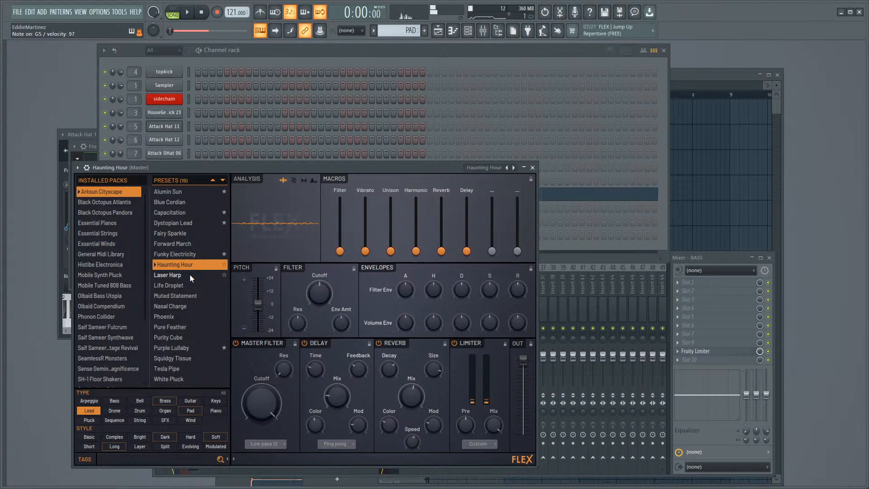
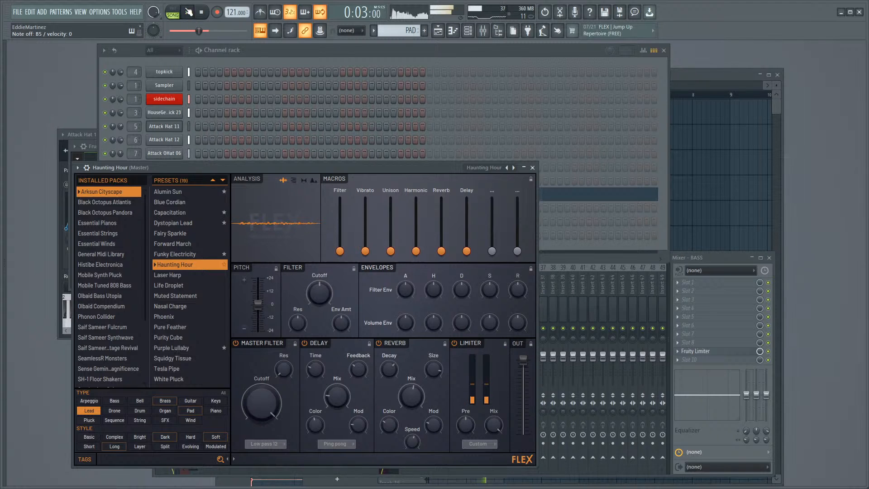
pyautogui.click(201, 12)
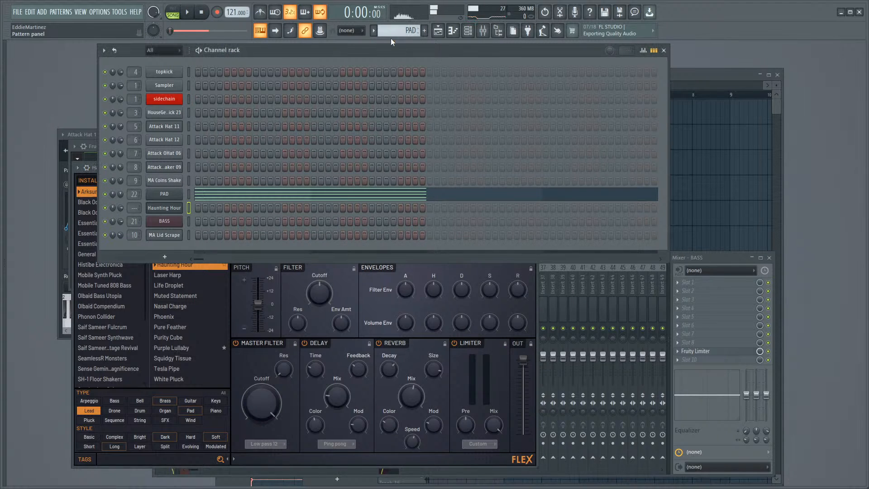
# Step: Open the Haunting Hour lead's piano roll, place a two-bar A4 note at 1:09:00 and audition it briefly
pyautogui.rightClick(156, 206)
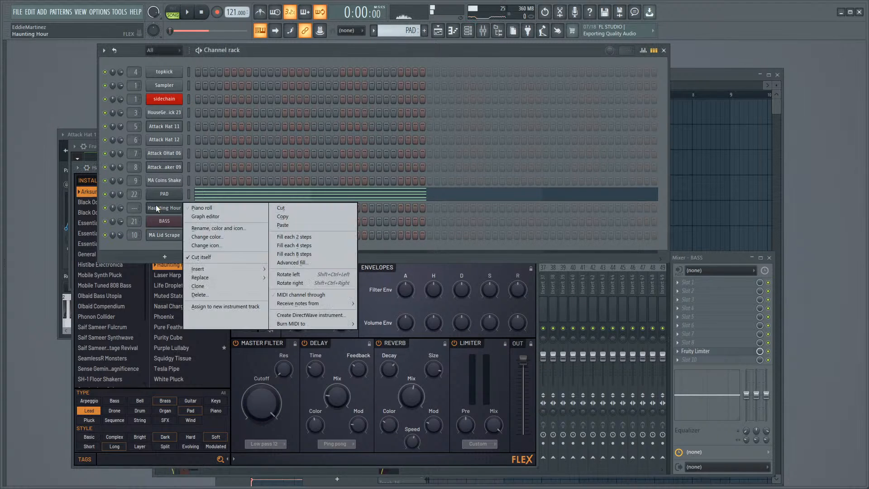
pyautogui.click(199, 208)
pyautogui.scroll(4, 309, 344)
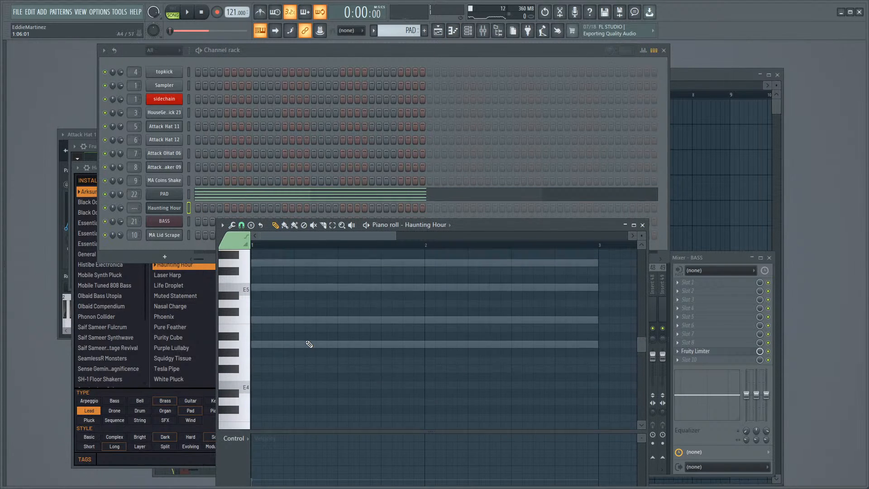
pyautogui.scroll(1, 309, 343)
pyautogui.click(339, 353)
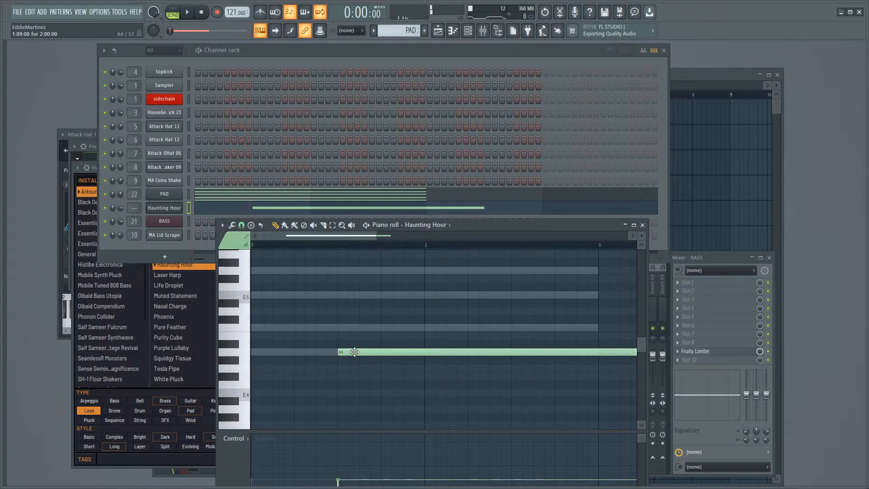
pyautogui.press('space')
pyautogui.press('space')
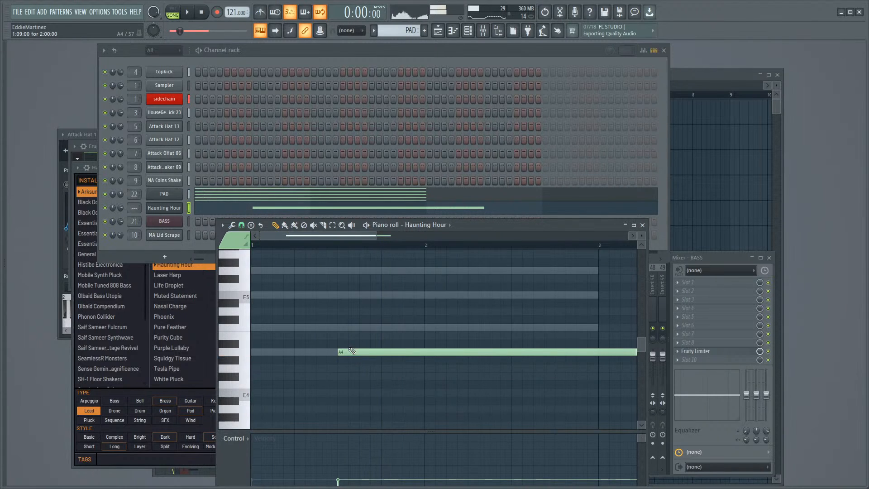
# Step: Stack C5, E5, G5 and B5 notes above the A4 at the same start, following the PAD's ghost notes
pyautogui.click(340, 328)
pyautogui.click(340, 296)
pyautogui.click(341, 277)
pyautogui.scroll(1, 341, 277)
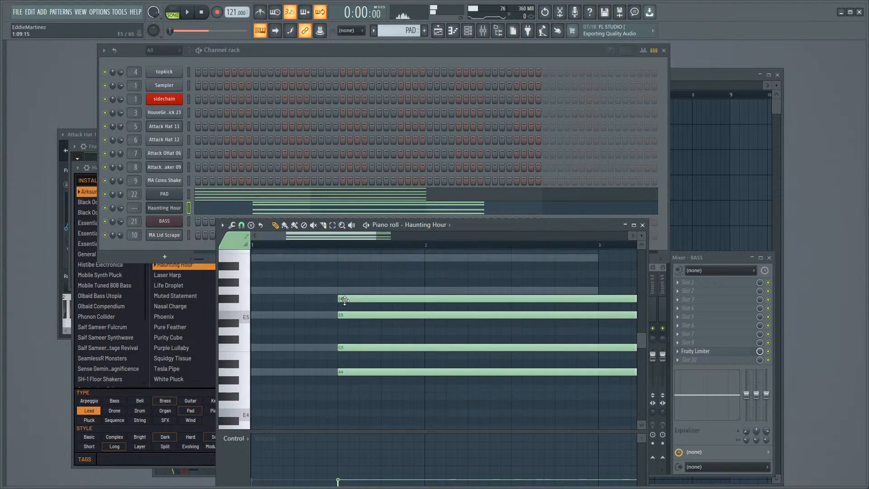
pyautogui.scroll(1, 344, 300)
pyautogui.moveTo(350, 328); pyautogui.dragTo(349, 317)
pyautogui.click(341, 288)
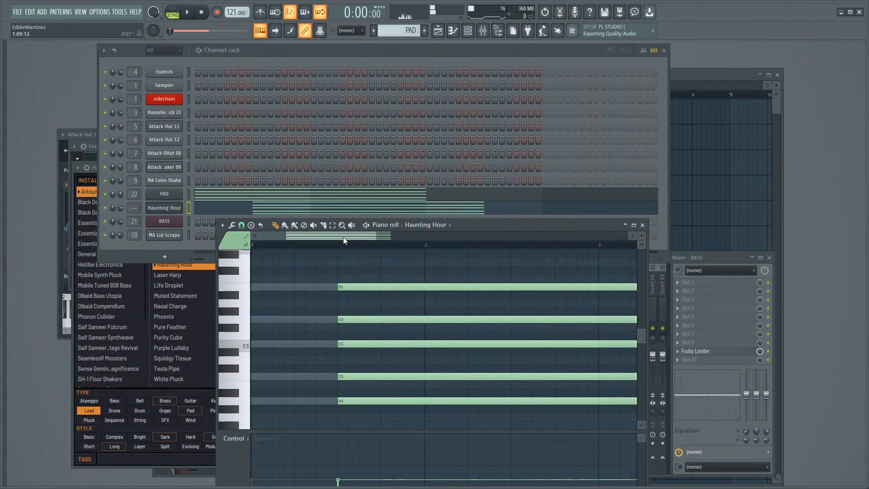
# Step: Select all the lead chord notes, shorten them to four steps and play the arrangement
pyautogui.scroll(-3, 343, 237)
pyautogui.hotkey('ctrl', 'a')
pyautogui.scroll(-2, 473, 344)
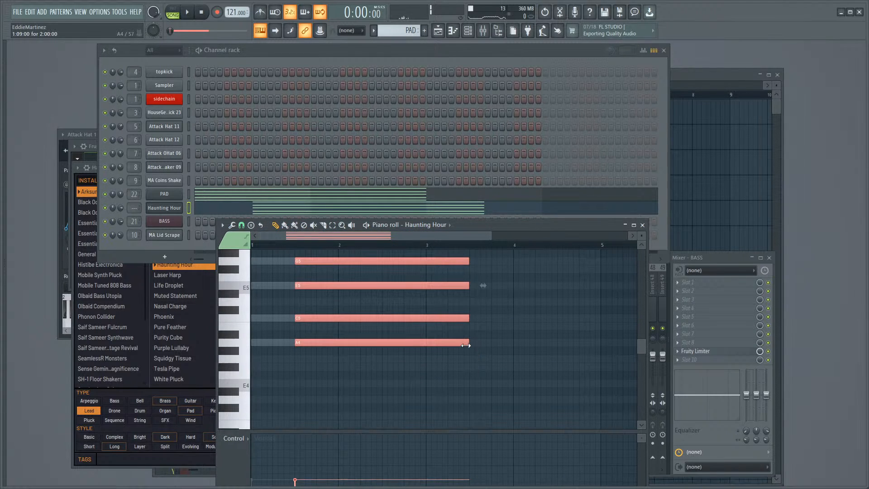
pyautogui.moveTo(468, 343); pyautogui.dragTo(315, 343)
pyautogui.press('space')
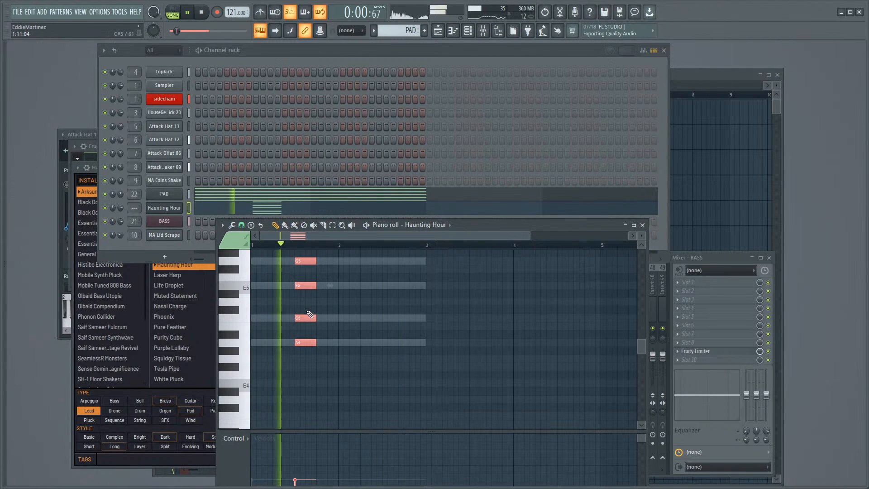
# Step: Shift the whole lead chord during playback so that it starts one step earlier in bar 1
pyautogui.moveTo(304, 315); pyautogui.dragTo(293, 313)
pyautogui.scroll(1, 343, 352)
pyautogui.scroll(1, 344, 352)
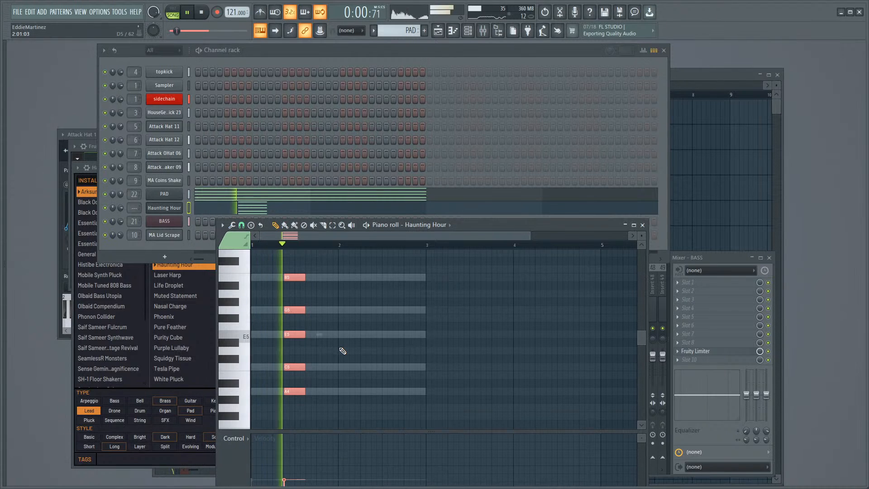
pyautogui.moveTo(290, 368); pyautogui.dragTo(294, 368)
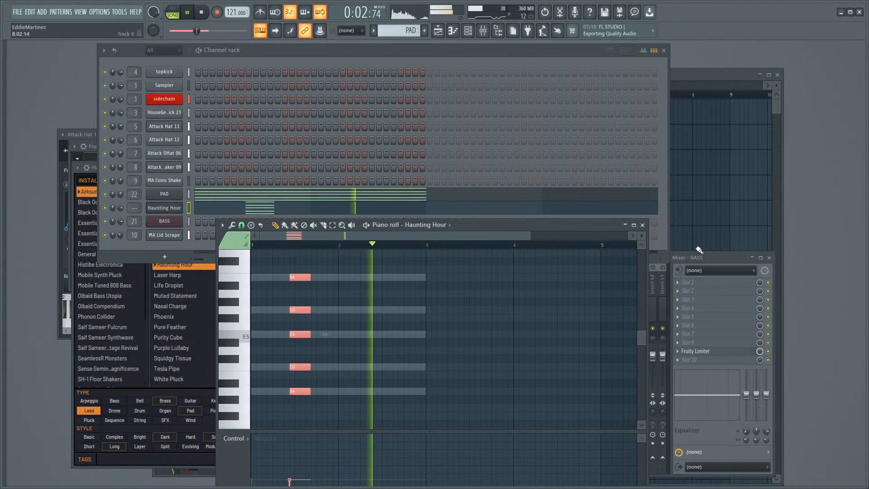
# Step: Try the lead chord one step later at 1:09:00 and undo the move
pyautogui.press('F9')
pyautogui.click(195, 328)
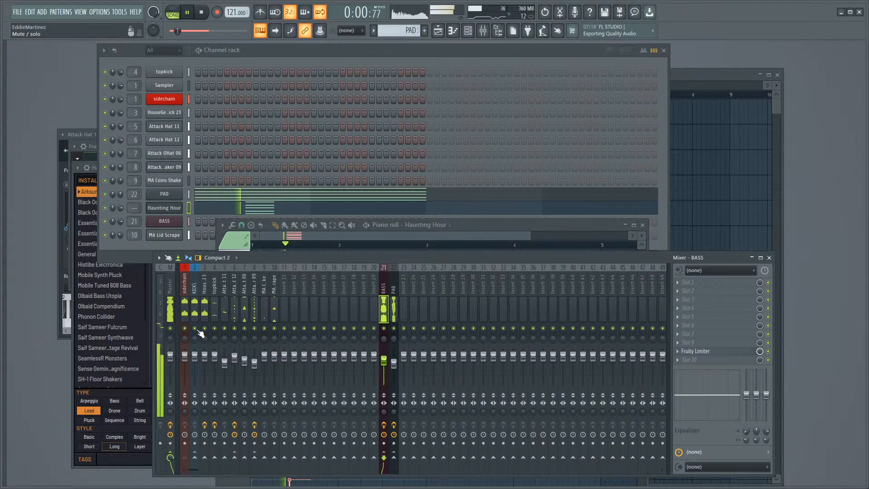
pyautogui.click(310, 238)
pyautogui.moveTo(295, 276); pyautogui.dragTo(299, 275)
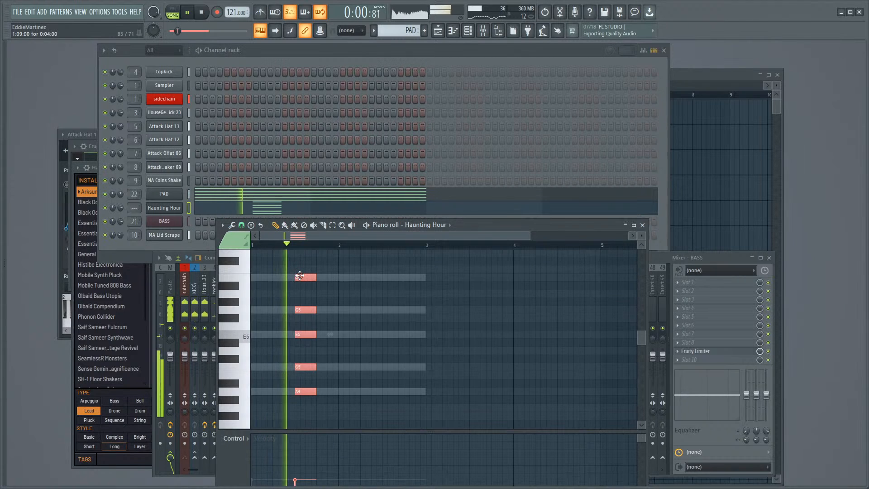
pyautogui.hotkey('ctrl', 'z')
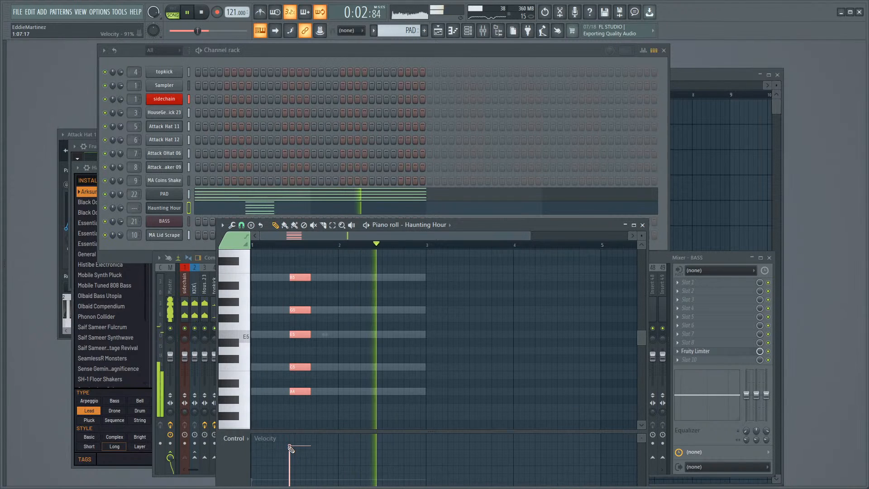
# Step: Raise the lead chord's velocity to about 91%, then show note pan in an enlarged control lane and stop playback
pyautogui.moveTo(294, 431); pyautogui.dragTo(294, 397)
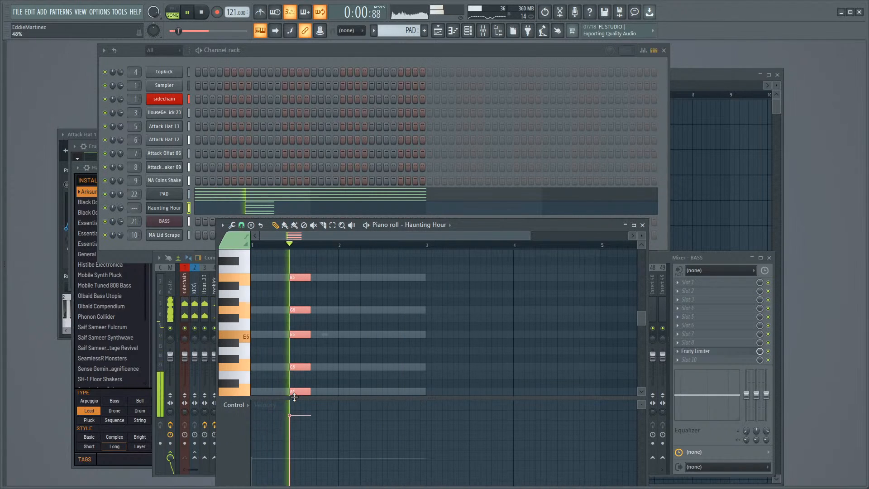
pyautogui.click(246, 404)
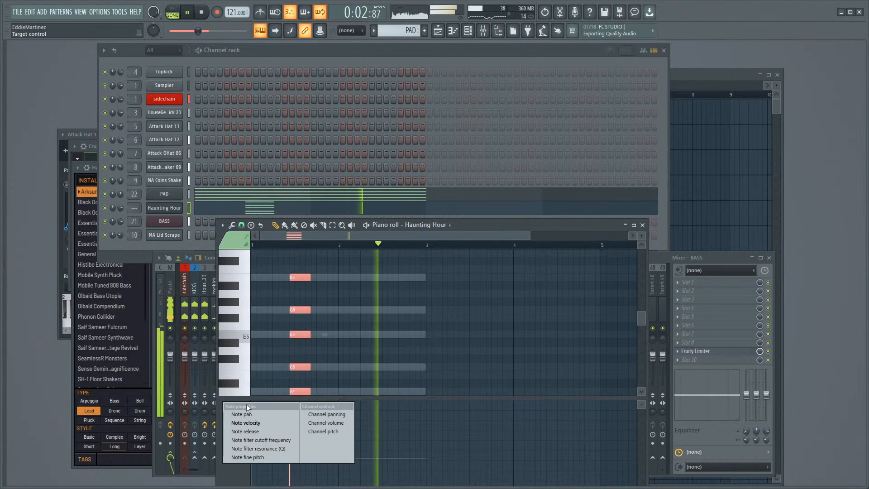
pyautogui.click(251, 414)
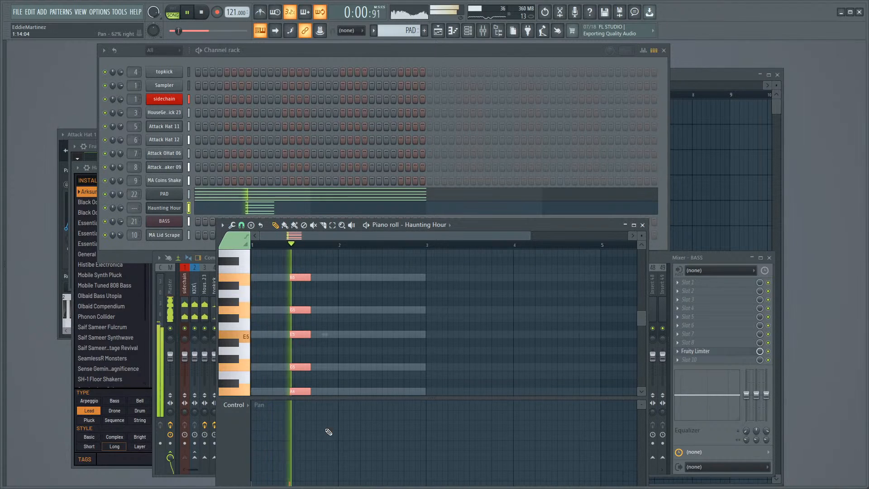
pyautogui.moveTo(359, 397); pyautogui.dragTo(361, 277)
pyautogui.press('space')
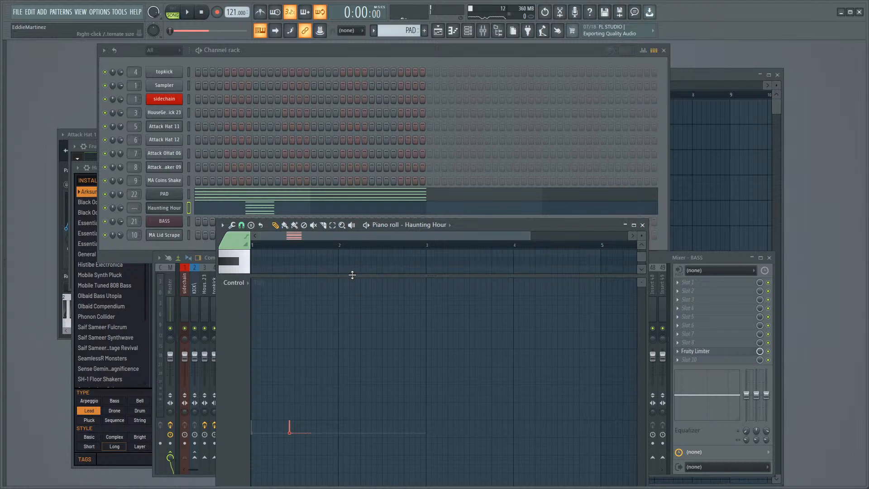
pyautogui.moveTo(352, 275); pyautogui.dragTo(355, 295)
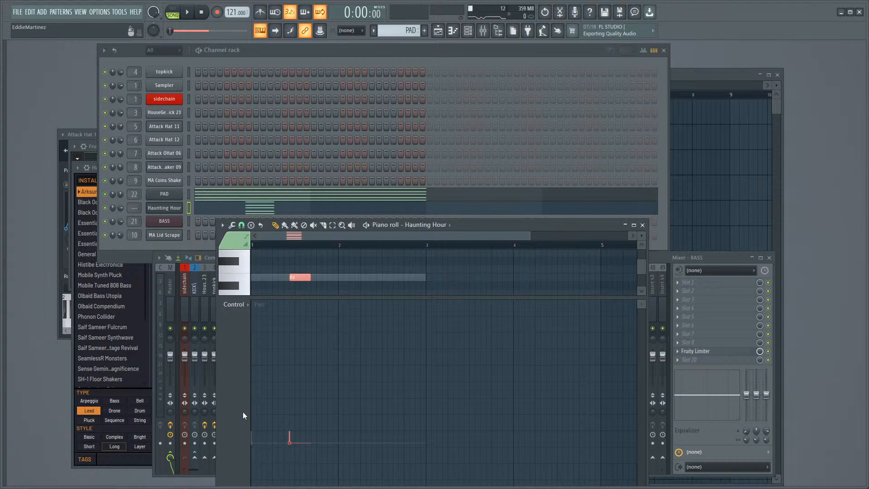
# Step: Center the note pan of the lead chord, reset its note fine pitch to zero and audition the result briefly
pyautogui.click(244, 307)
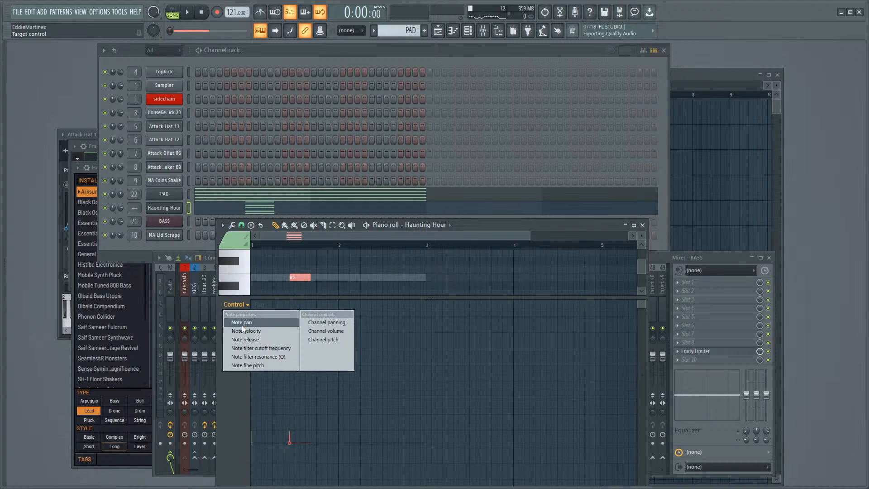
pyautogui.click(249, 306)
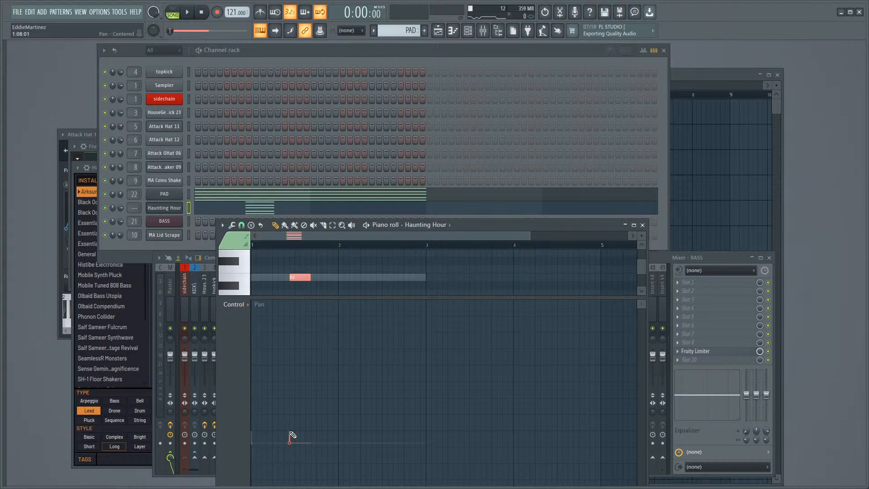
pyautogui.moveTo(297, 297)
pyautogui.mouseDown()
pyautogui.moveTo(300, 430)
pyautogui.moveTo(290, 295)
pyautogui.mouseUp()
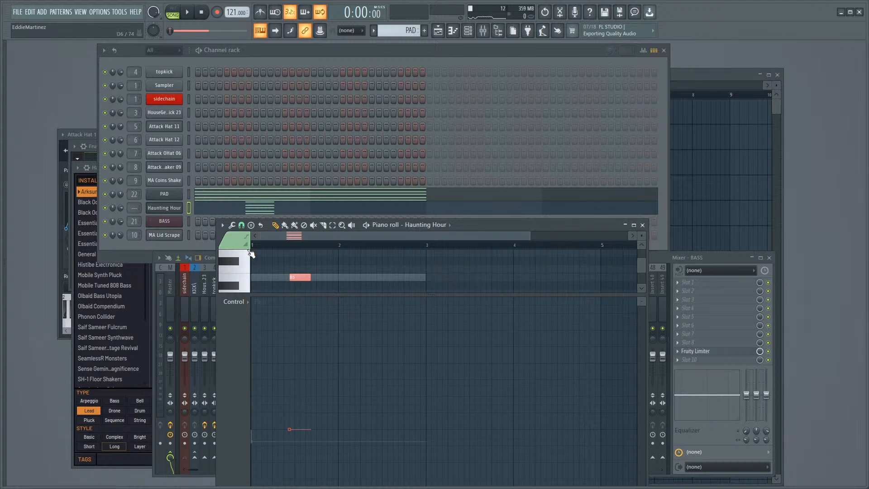
pyautogui.click(244, 303)
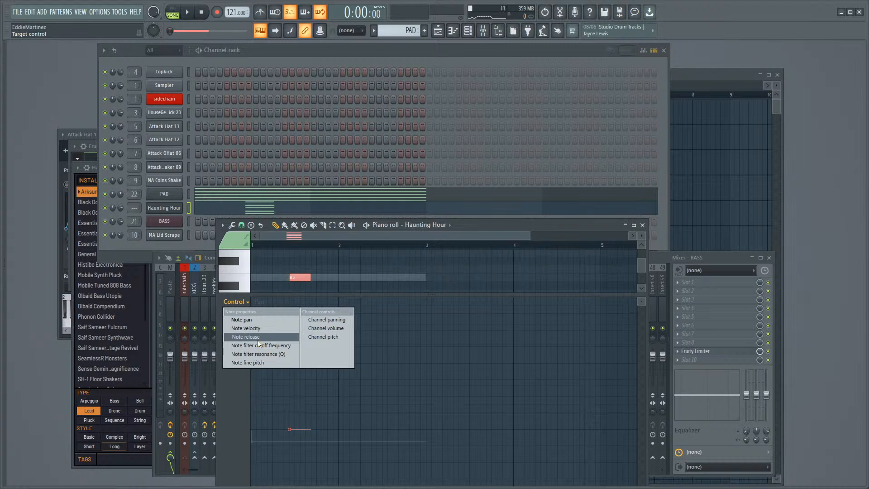
pyautogui.click(253, 362)
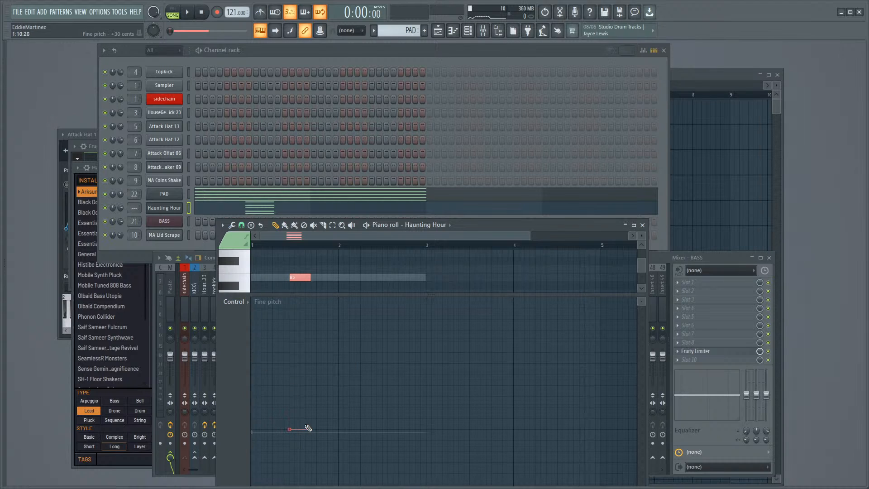
pyautogui.press('space')
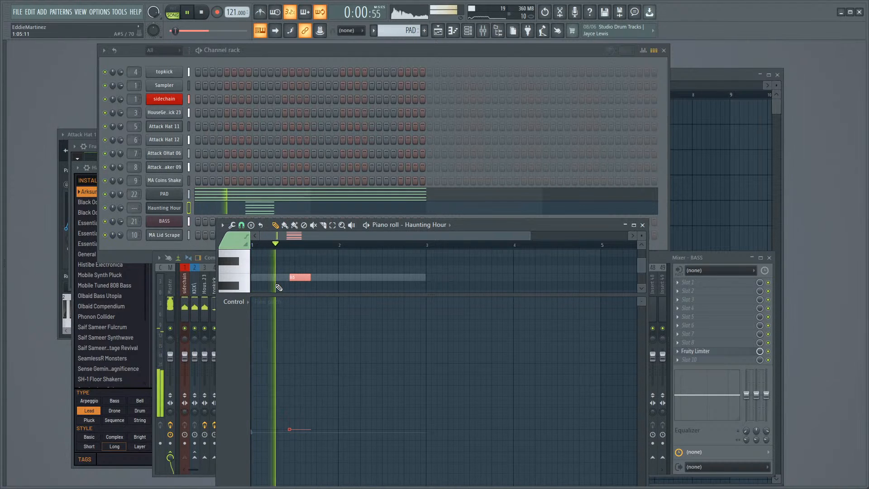
pyautogui.press('space')
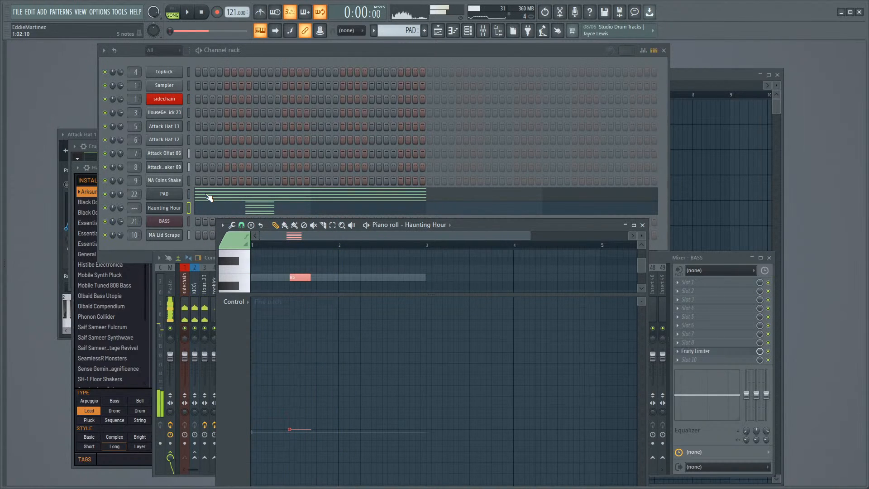
# Step: Reset the PAD notes' fine pitch and pan to center, then show note velocity in a smaller control lane
pyautogui.click(209, 196)
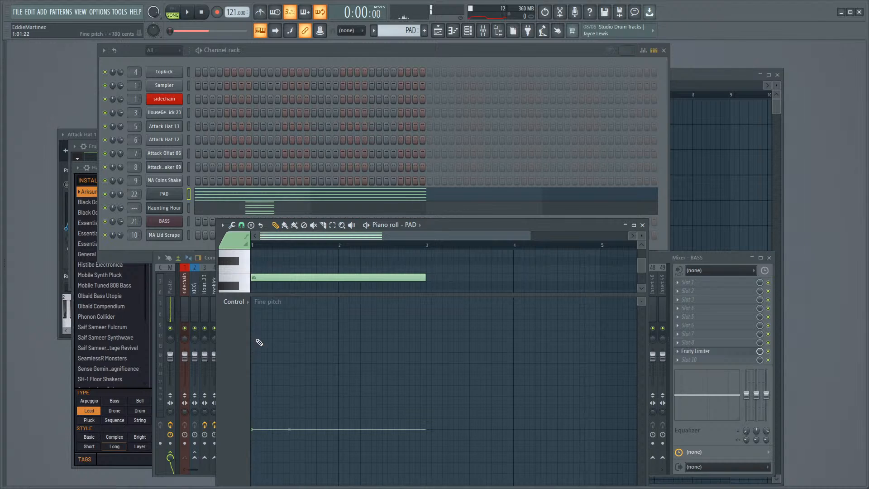
pyautogui.click(243, 304)
pyautogui.click(248, 323)
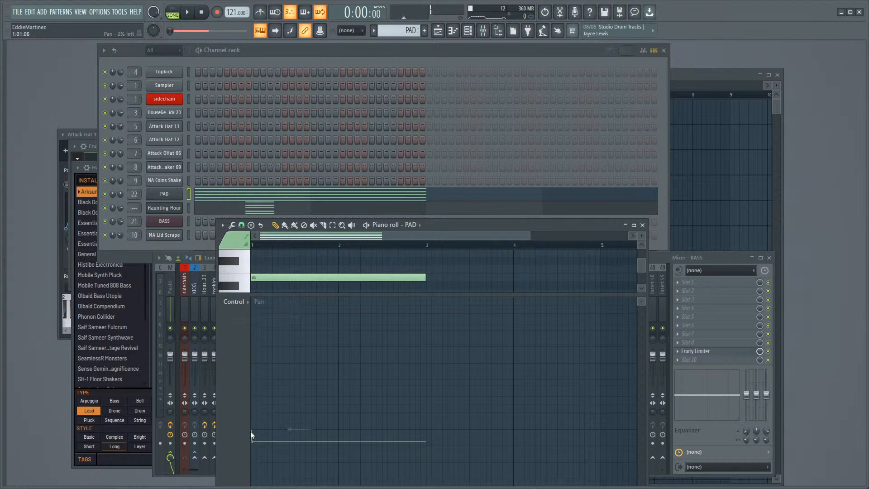
pyautogui.click(246, 302)
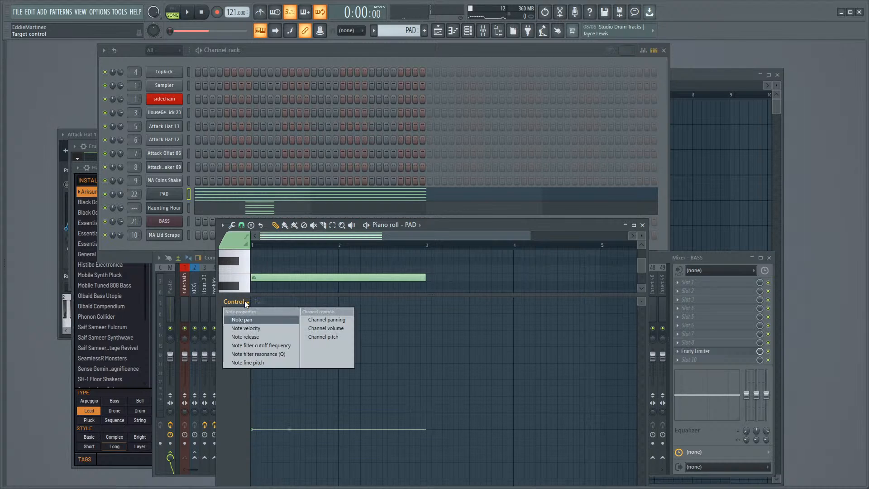
pyautogui.click(248, 328)
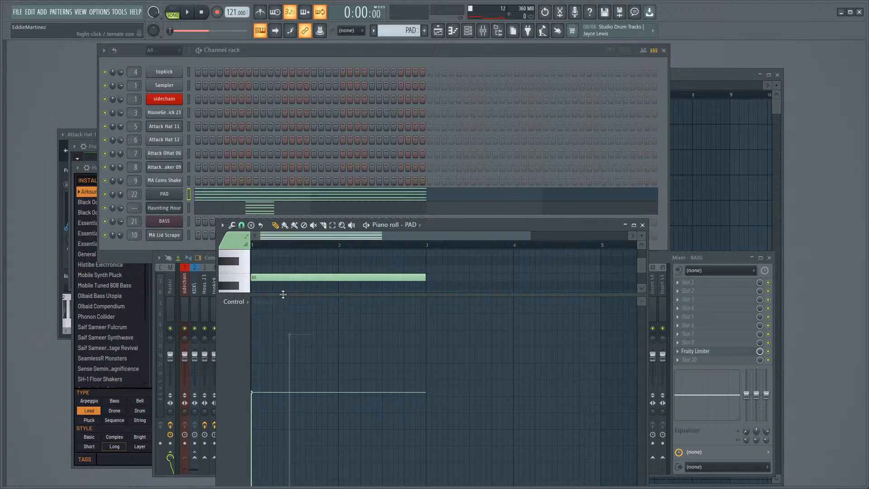
pyautogui.moveTo(282, 294); pyautogui.dragTo(286, 351)
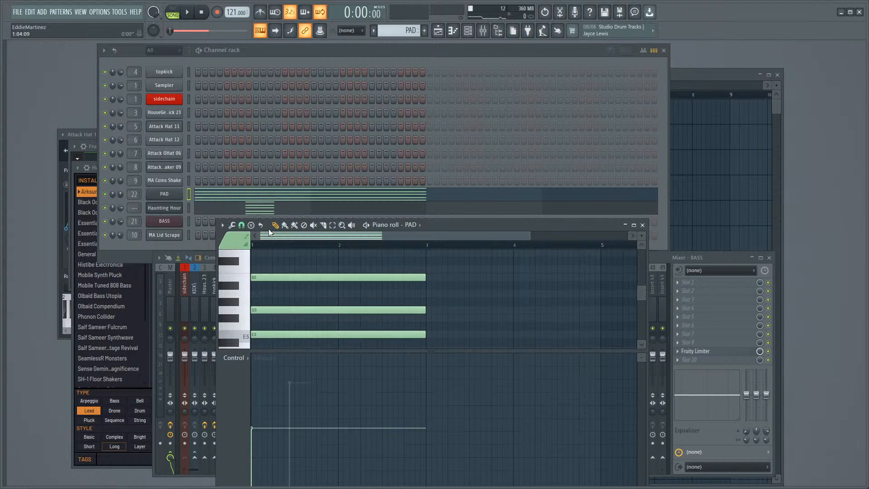
# Step: Set the Haunting Hour FLEX output volume to 91% during playback, close the plugin and bring the mixer forward
pyautogui.click(209, 244)
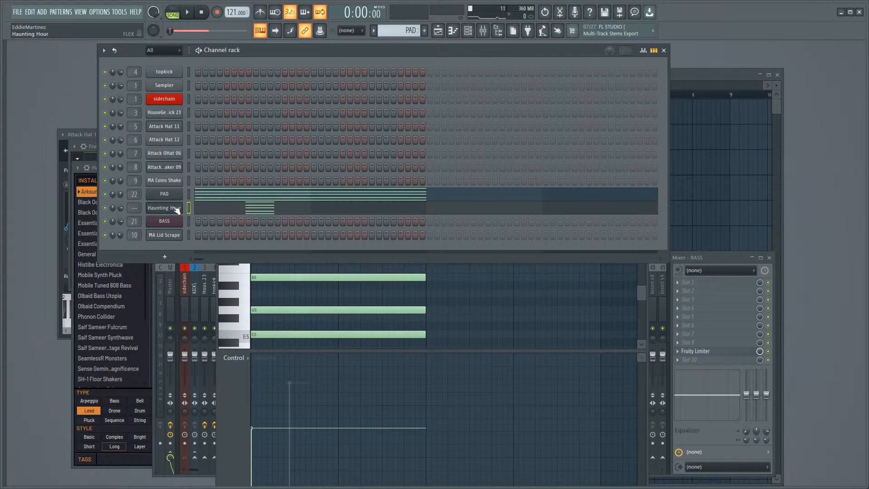
pyautogui.press('space')
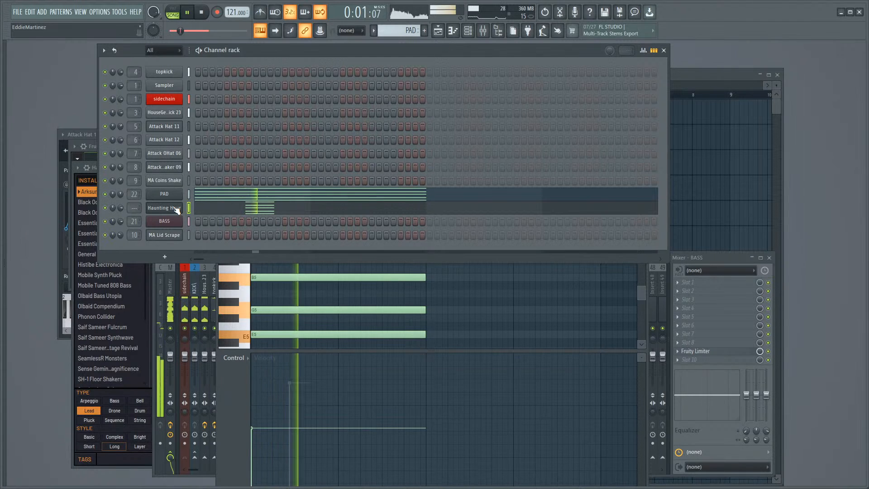
pyautogui.click(175, 208)
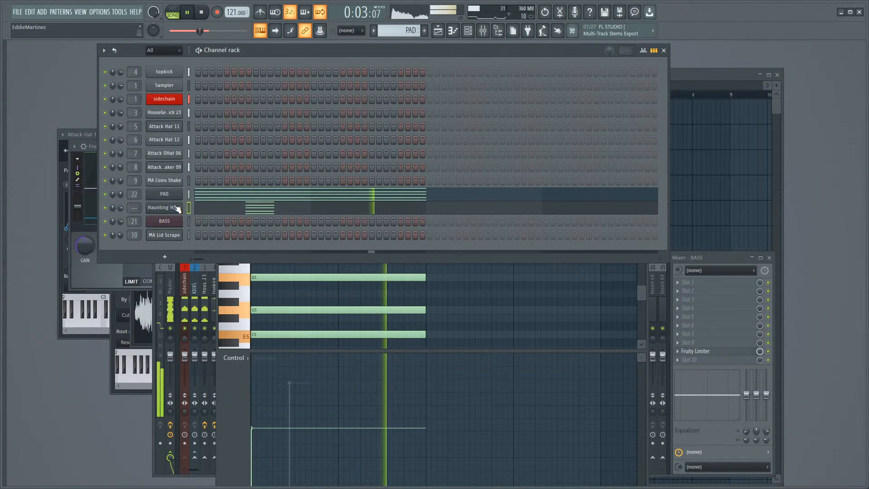
pyautogui.scroll(-2, 178, 199)
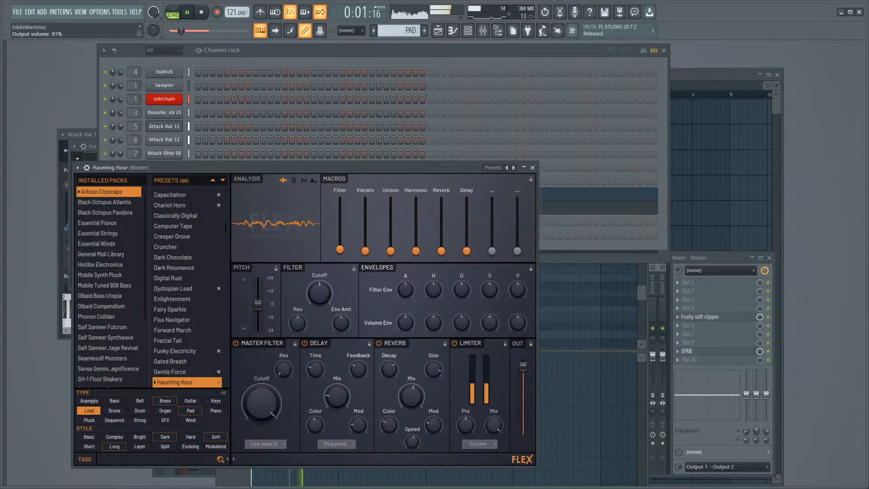
pyautogui.click(532, 168)
pyautogui.click(704, 262)
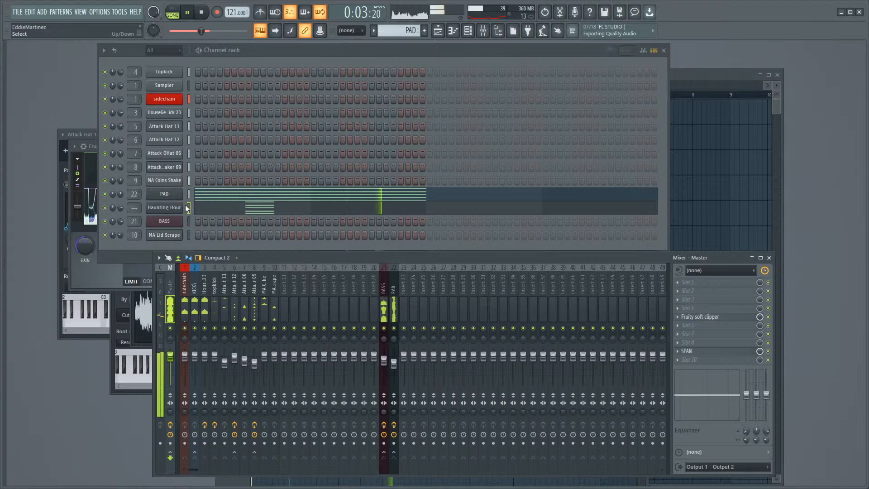
# Step: Assign the Haunting Hour channel to mixer insert 23, stop playback and sidechain the sidechain track to that insert
pyautogui.rightClick(402, 298)
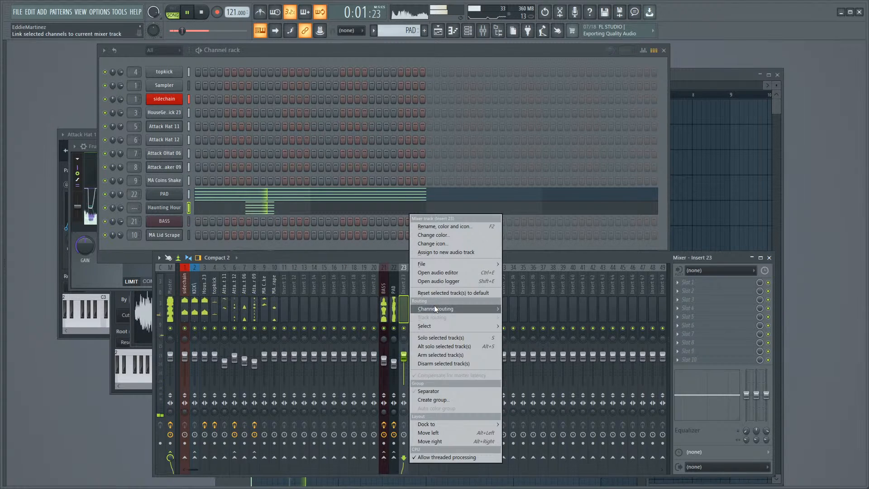
pyautogui.click(513, 310)
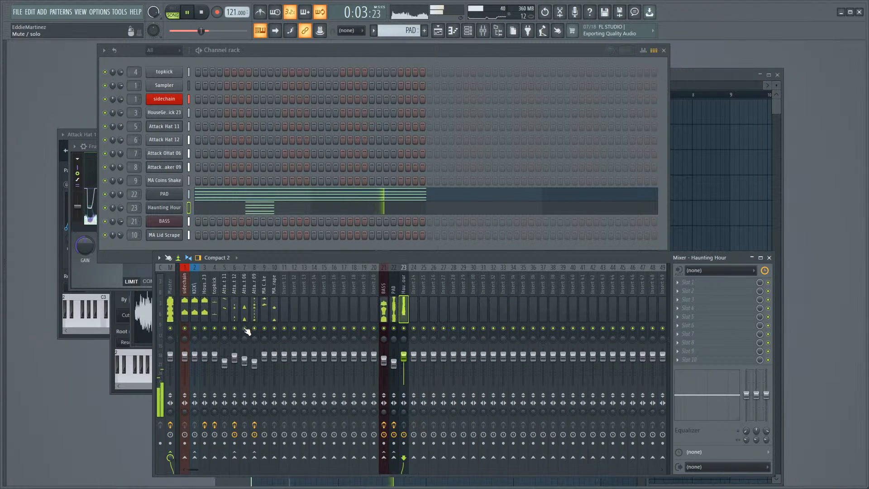
pyautogui.click(183, 307)
pyautogui.press('space')
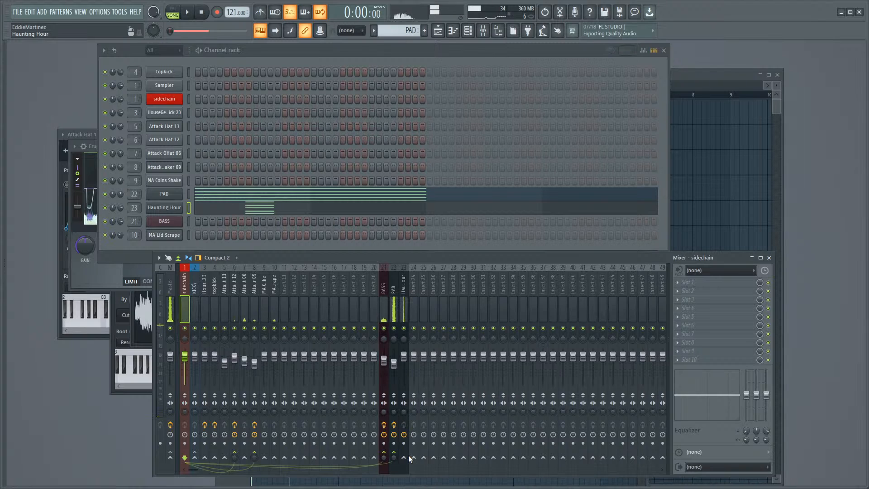
pyautogui.rightClick(404, 456)
pyautogui.click(412, 448)
pyautogui.click(403, 314)
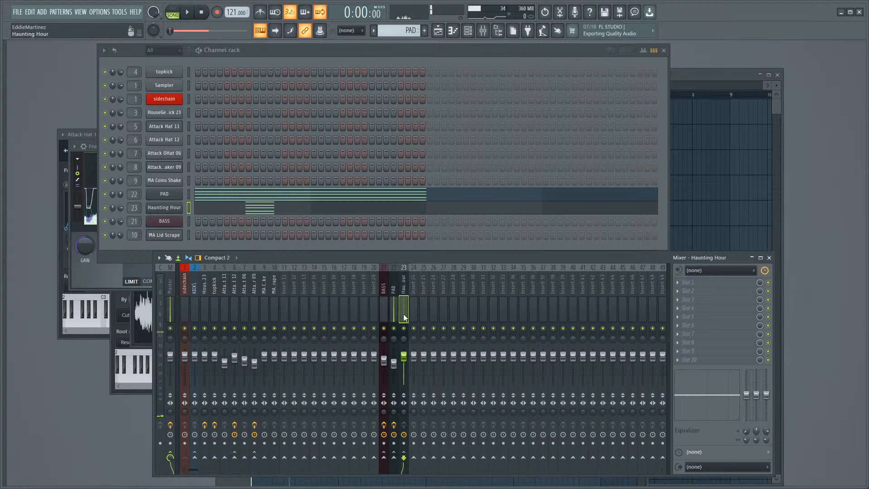
# Step: Load Fruity Limiter with the SIDECHAIN2 preset in slot 8 of the Haunting Hour track, audition it and close the plugin
pyautogui.click(699, 355)
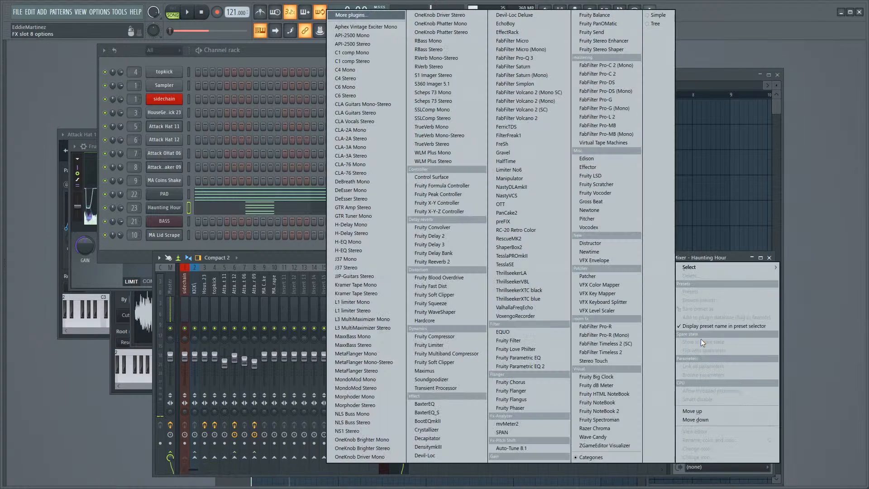
pyautogui.click(442, 345)
pyautogui.click(347, 170)
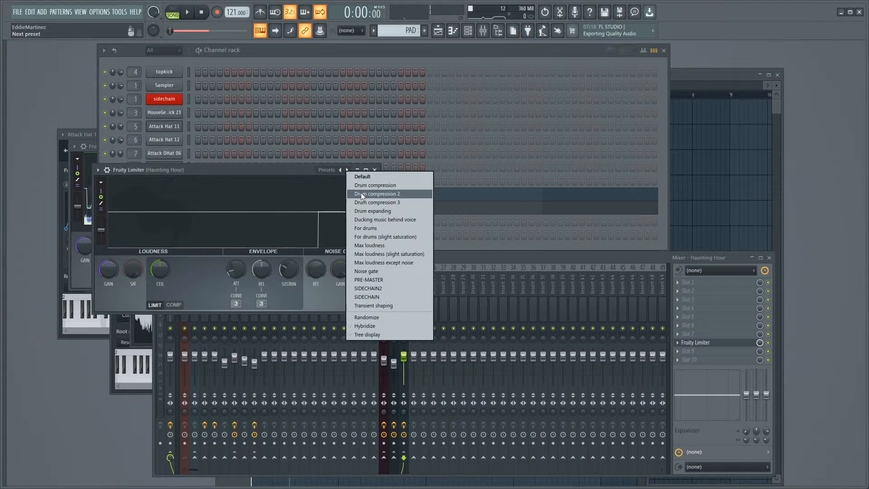
pyautogui.click(377, 289)
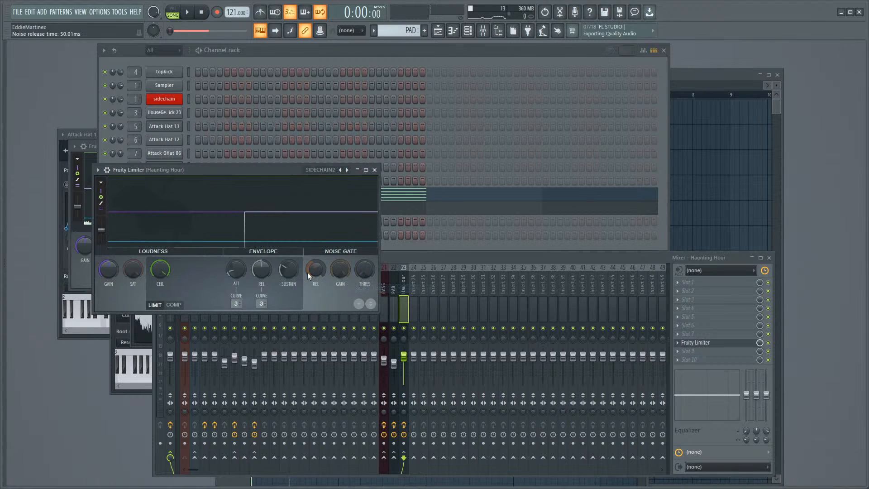
pyautogui.press('space')
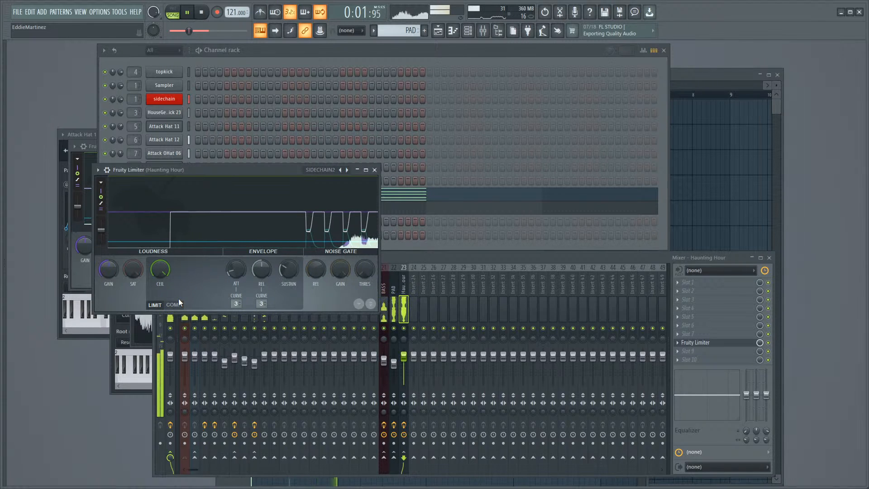
pyautogui.click(374, 170)
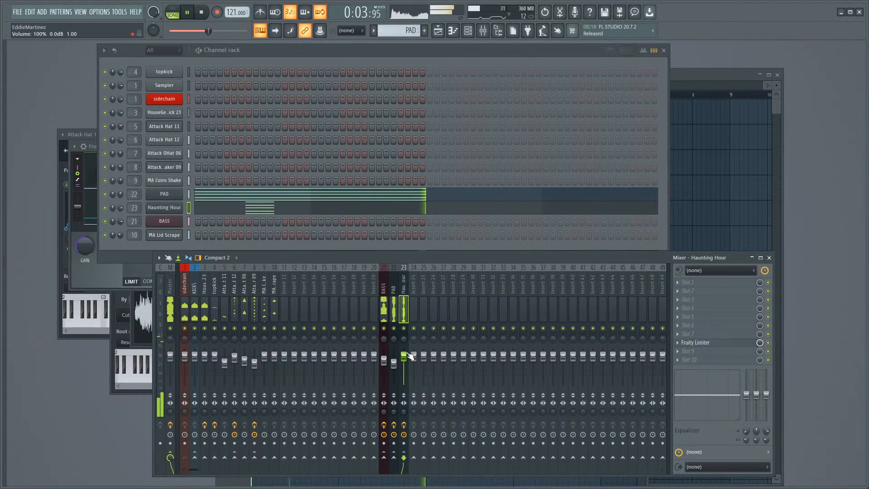
# Step: Lower the Haunting Hour mixer track volume to 95% and add Fruity Parametric EQ 2 in its first slot
pyautogui.moveTo(198, 30); pyautogui.dragTo(179, 30)
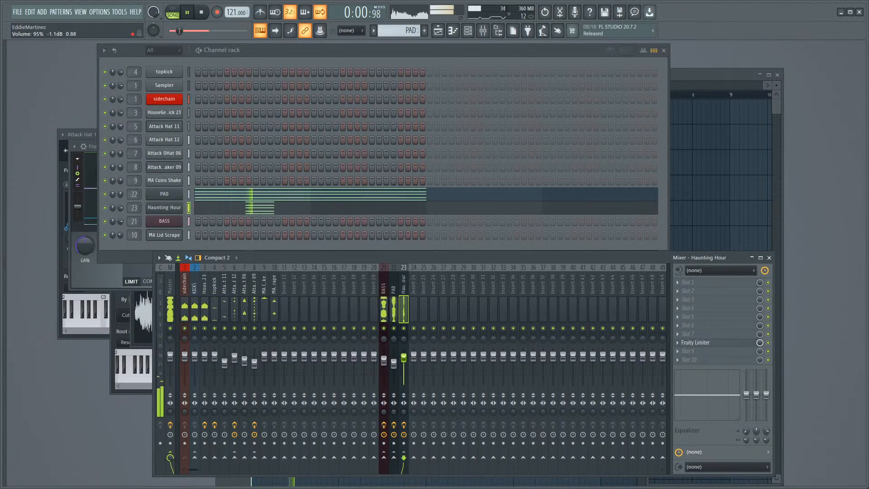
pyautogui.click(706, 282)
pyautogui.click(536, 367)
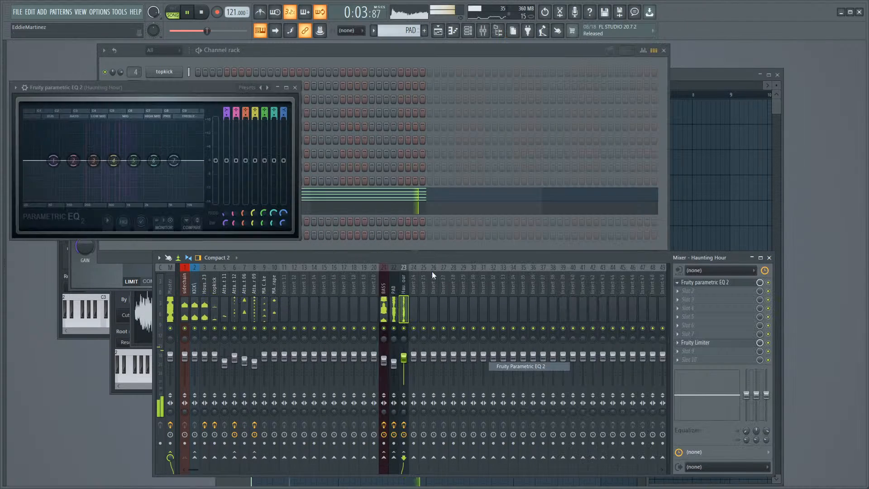
# Step: Load the 40Hz cut preset in the Haunting Hour EQ, raise its high-pass band to about 183 Hz and close the plugin
pyautogui.rightClick(262, 88)
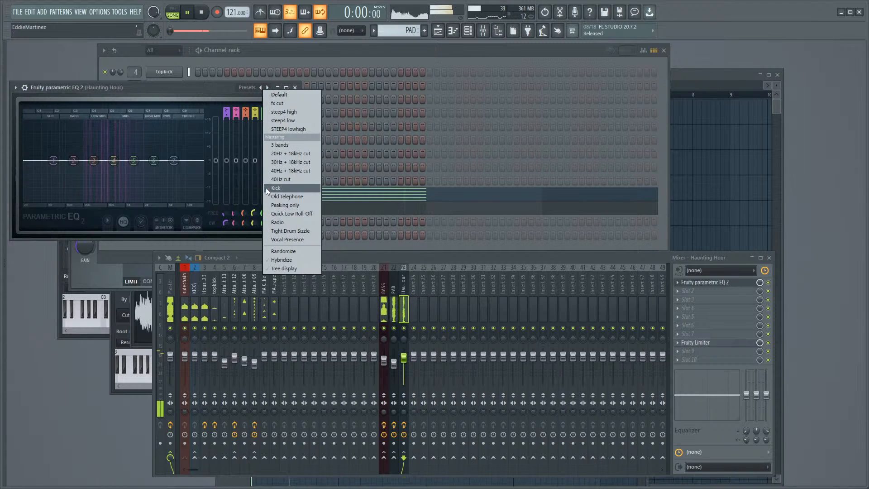
pyautogui.click(283, 180)
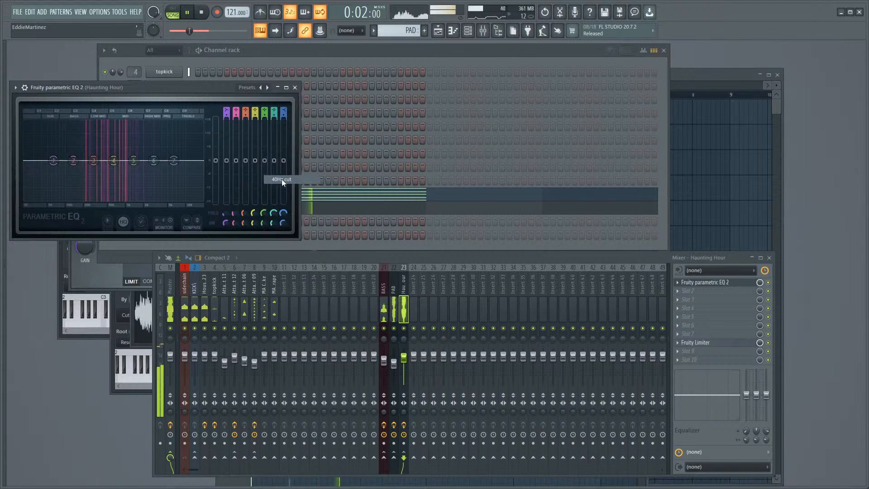
pyautogui.moveTo(37, 160); pyautogui.dragTo(81, 160)
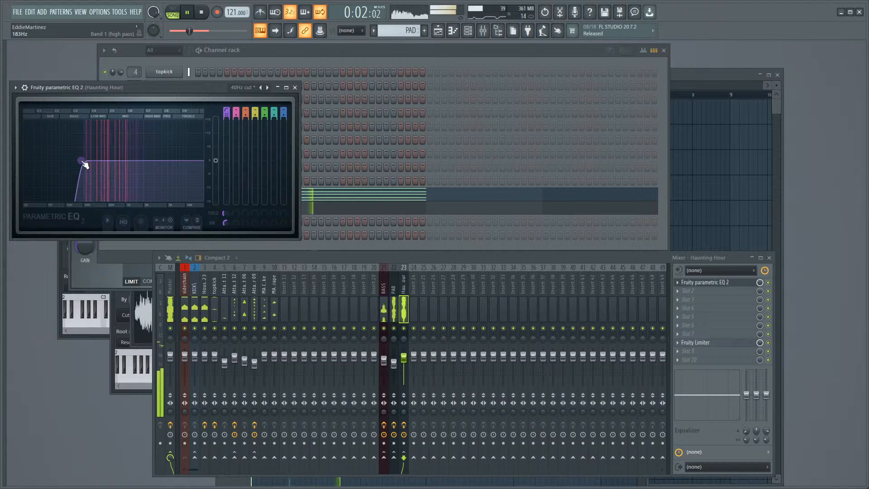
pyautogui.click(295, 87)
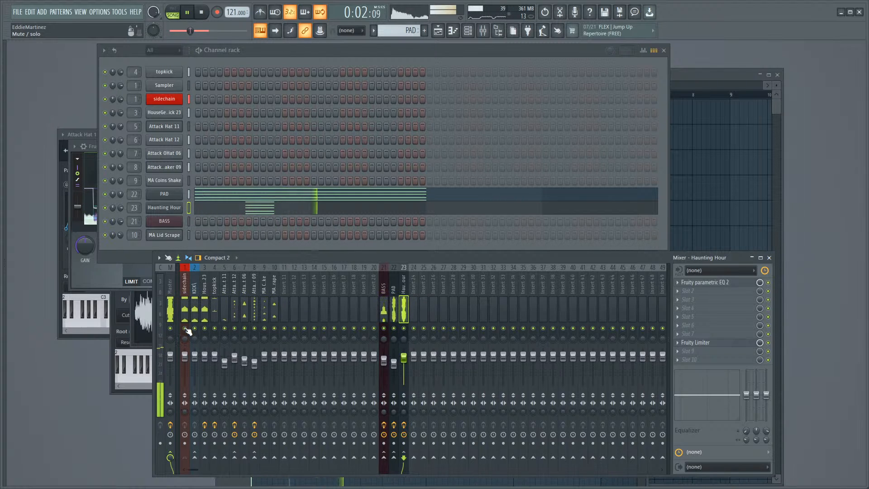
# Step: Stop playback and preview the Foley samples in the Drums (ModeAudio) folder, including bottle strikes, glass taps and lid pops
pyautogui.moveTo(2, 303)
pyautogui.scroll(3, 25, 272)
pyautogui.press('space')
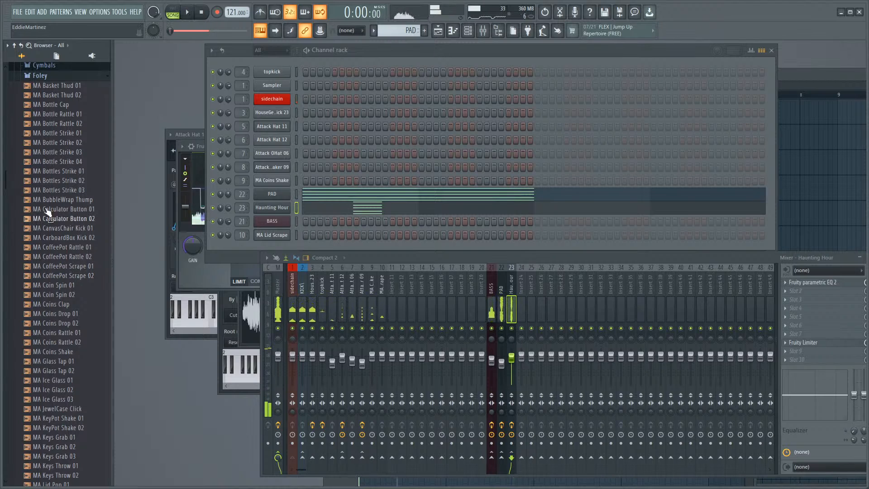
pyautogui.scroll(3, 32, 204)
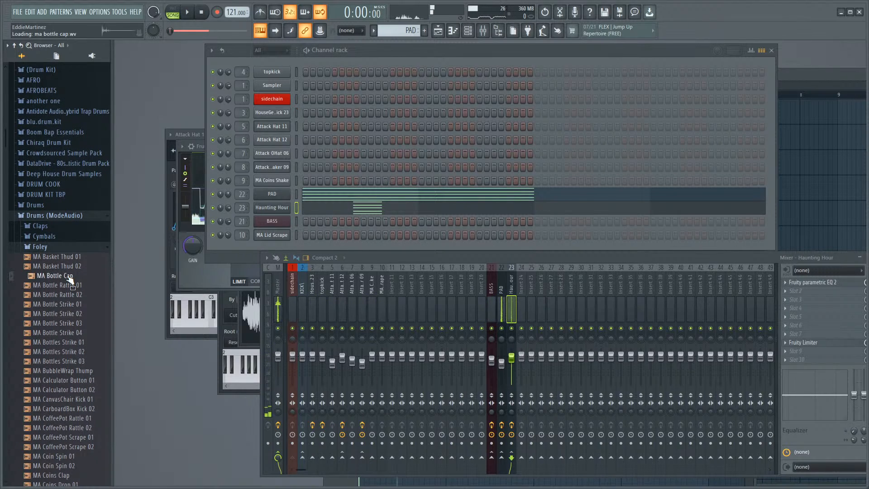
pyautogui.click(62, 315)
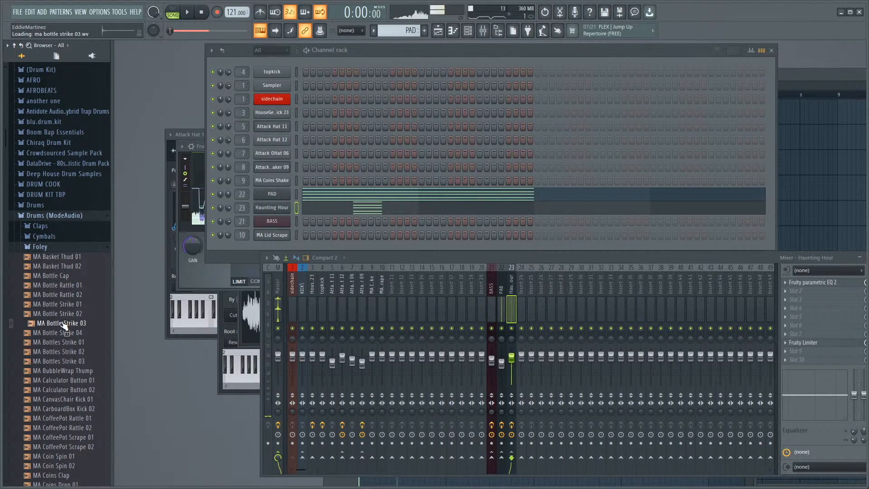
pyautogui.scroll(-8, 64, 312)
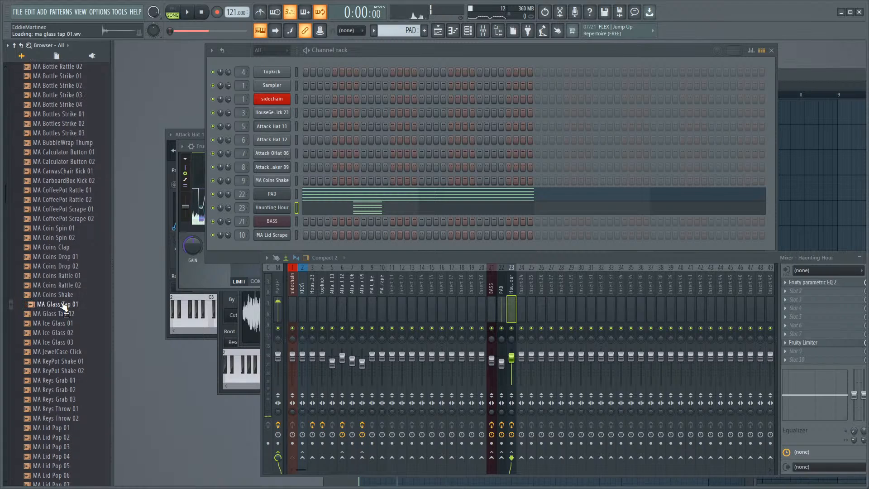
pyautogui.click(68, 323)
pyautogui.scroll(-4, 66, 325)
pyautogui.click(63, 334)
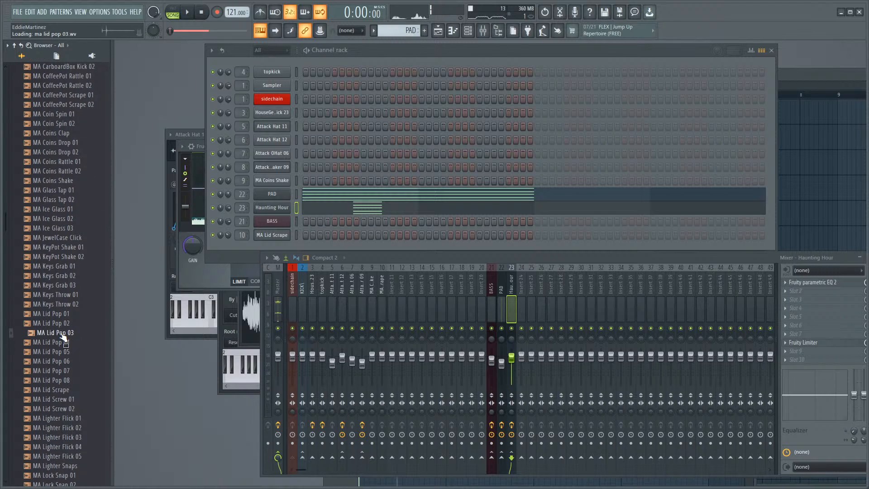
pyautogui.click(67, 362)
pyautogui.click(68, 371)
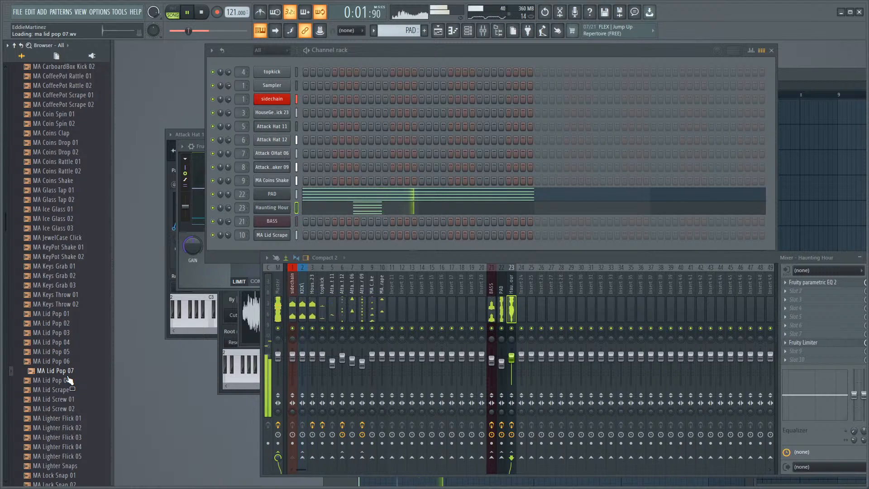
# Step: Add MA Lid Pop 07 as a new channel and place hits on steps 5, 13, 21 and 29
pyautogui.moveTo(68, 375); pyautogui.dragTo(167, 246)
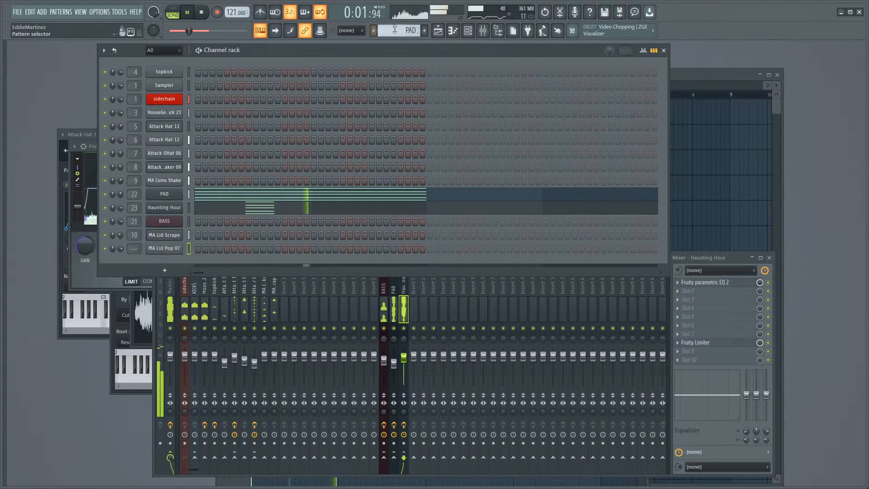
pyautogui.click(227, 249)
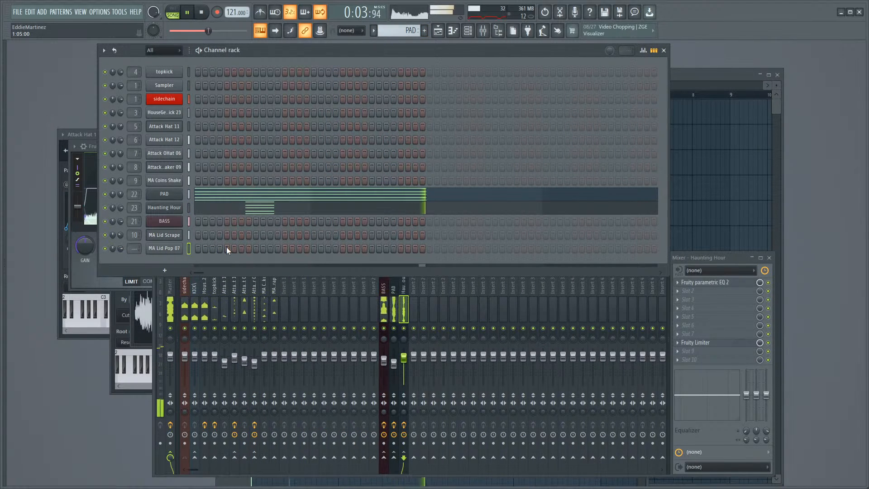
pyautogui.click(342, 248)
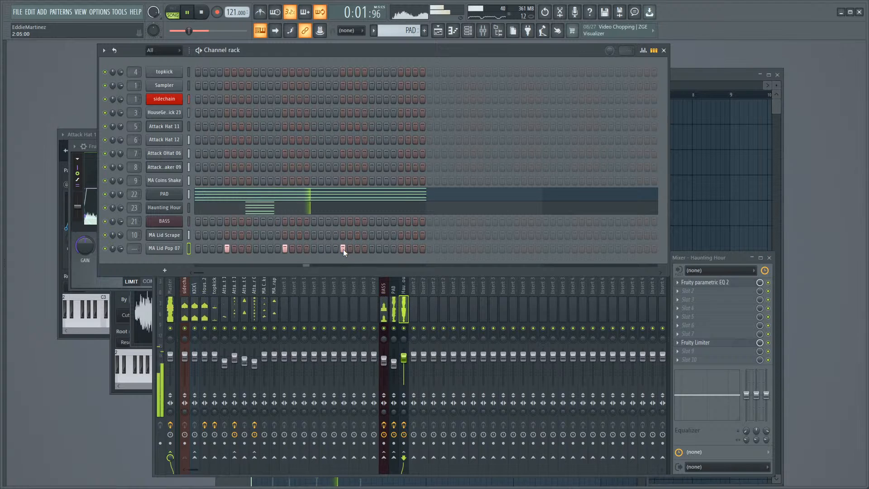
pyautogui.click(400, 248)
# Step: Open the MA Lid Pop 07 channel settings, try a pitch shift of -580 cents and reset the pitch
pyautogui.click(177, 248)
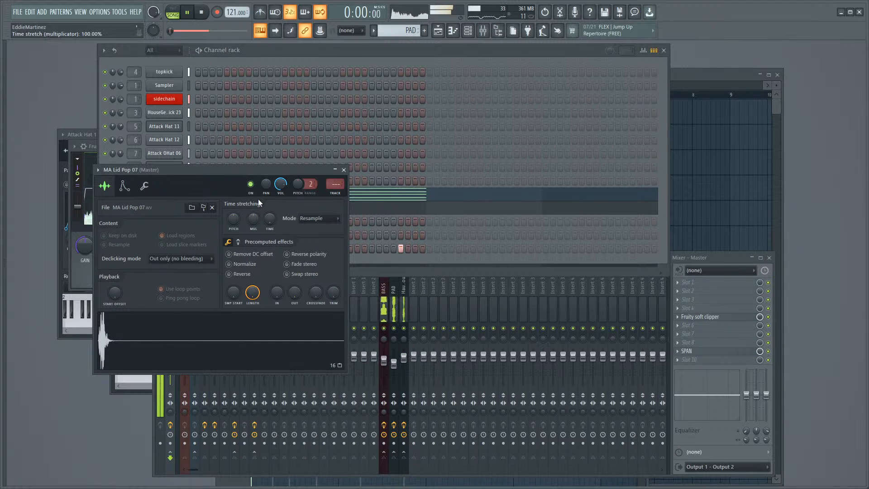
pyautogui.moveTo(233, 218); pyautogui.dragTo(241, 219)
pyautogui.rightClick(241, 220)
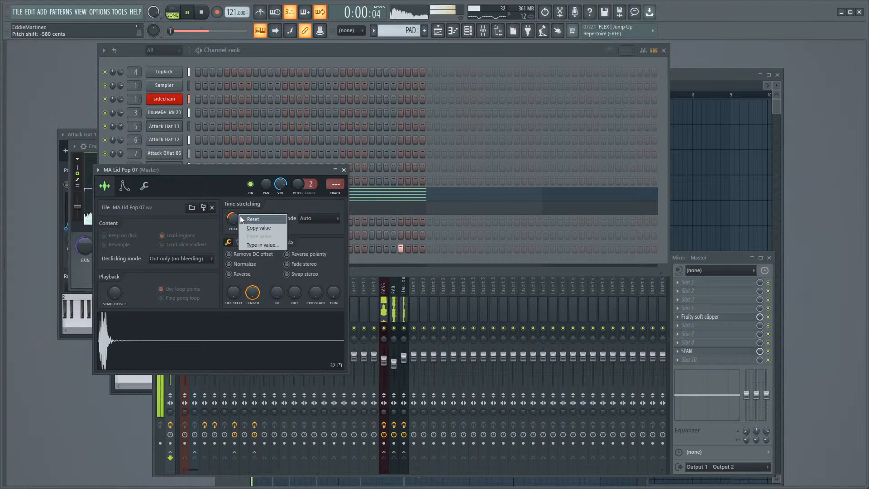
pyautogui.click(243, 219)
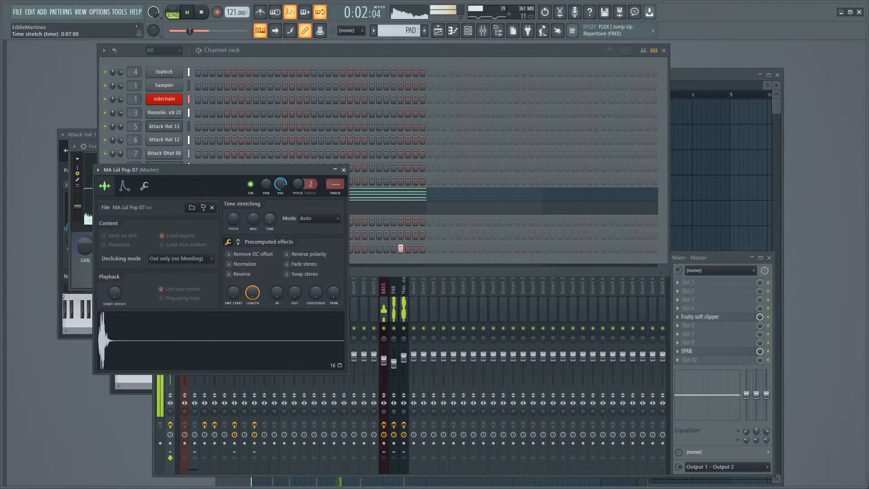
# Step: Try stretching the MA Lid Pop 07 sample's time up to 3:00:00 and reset the stretch time
pyautogui.moveTo(270, 219); pyautogui.dragTo(266, 221)
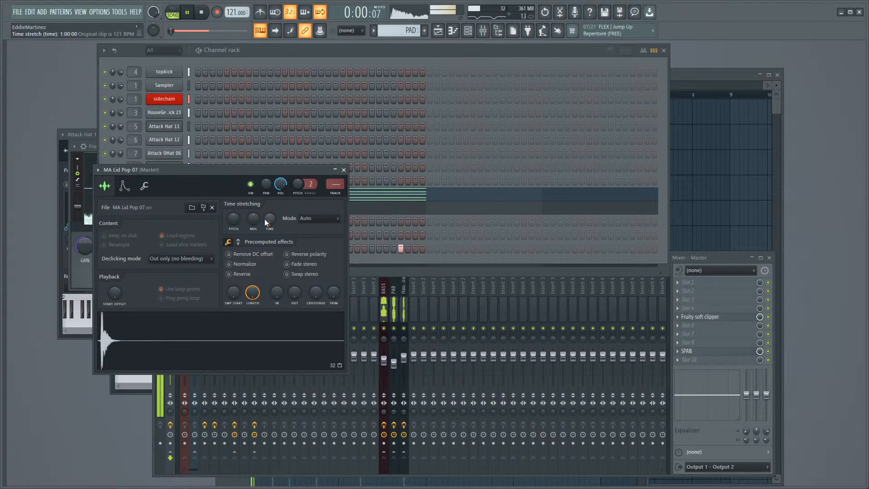
pyautogui.scroll(3, 266, 222)
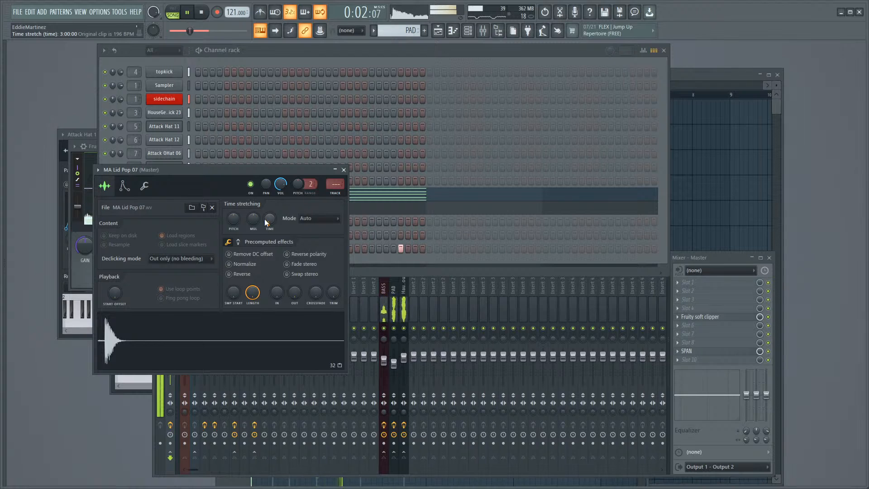
pyautogui.rightClick(266, 222)
pyautogui.click(273, 225)
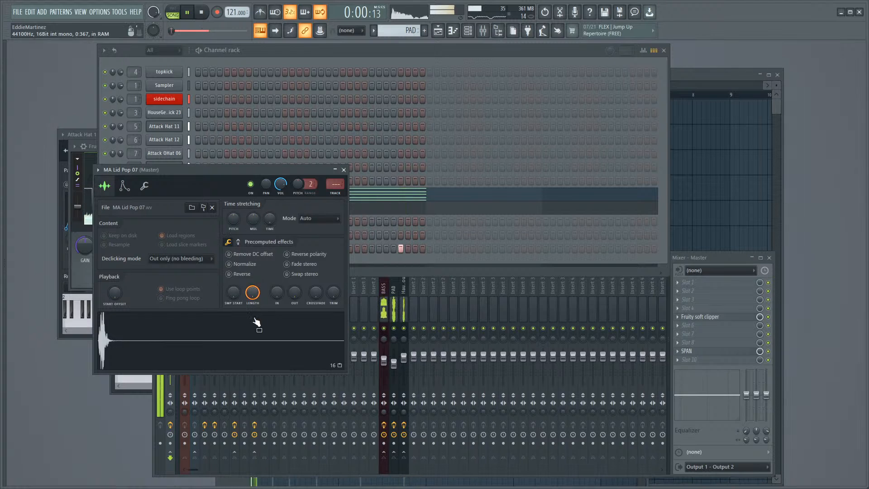
# Step: Shorten the MA Lid Pop 07 sample by adjusting its start and length, and normalize it
pyautogui.moveTo(252, 292); pyautogui.dragTo(253, 349)
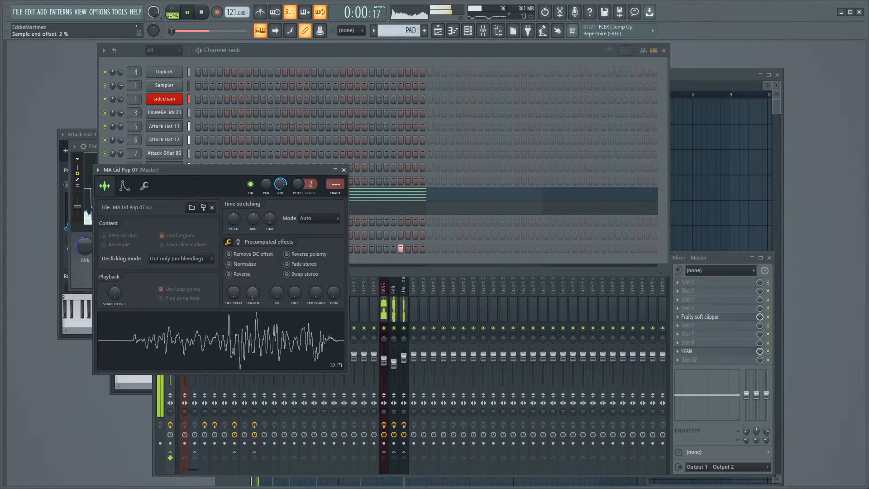
pyautogui.moveTo(255, 296); pyautogui.dragTo(233, 294)
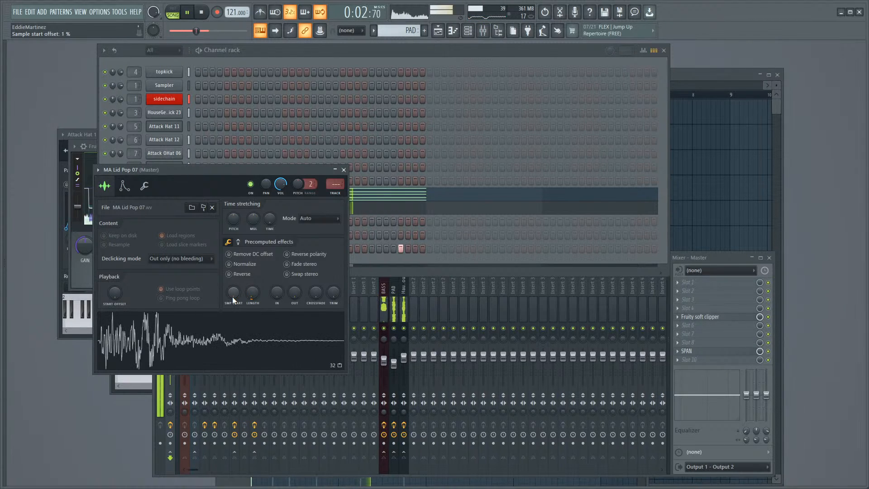
pyautogui.click(240, 266)
pyautogui.moveTo(239, 289); pyautogui.dragTo(252, 286)
# Step: Preview the samples following MA Lid Pop 07 and replace the channel's sample with MA Lid Scrape
pyautogui.moveTo(13, 326)
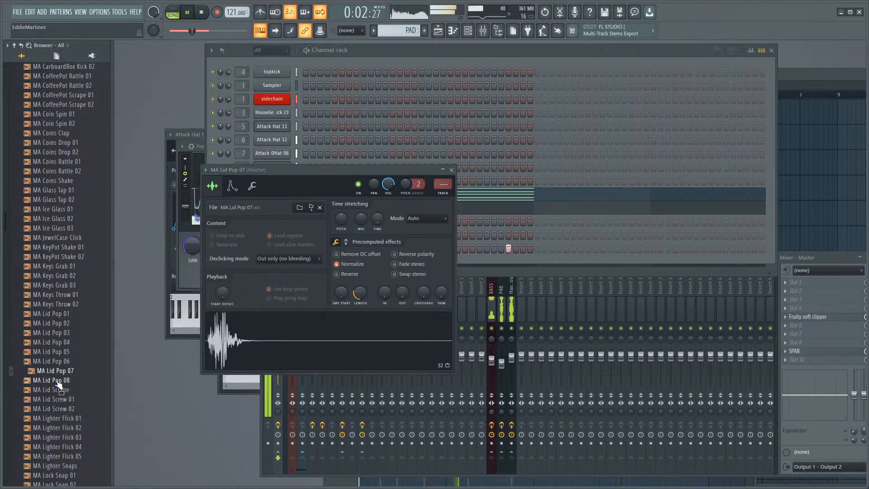
pyautogui.click(57, 380)
pyautogui.click(58, 390)
pyautogui.click(62, 399)
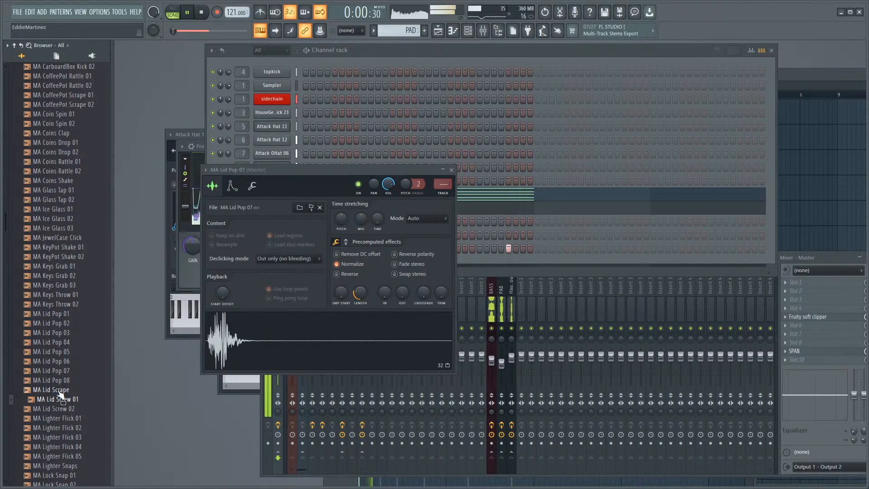
pyautogui.click(59, 392)
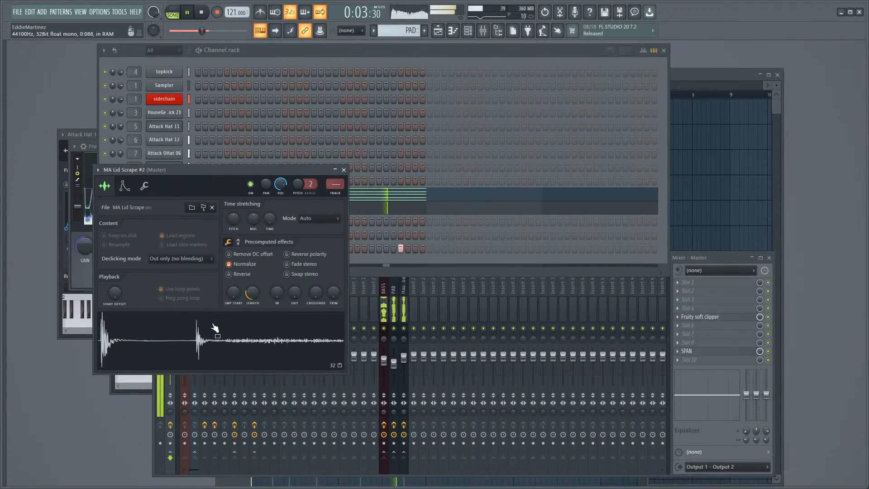
# Step: Trim the MA Lid Scrape #2 sample's start to its second hit, with a 27% fade out and normalization on
pyautogui.moveTo(233, 292); pyautogui.dragTo(234, 291)
pyautogui.click(236, 265)
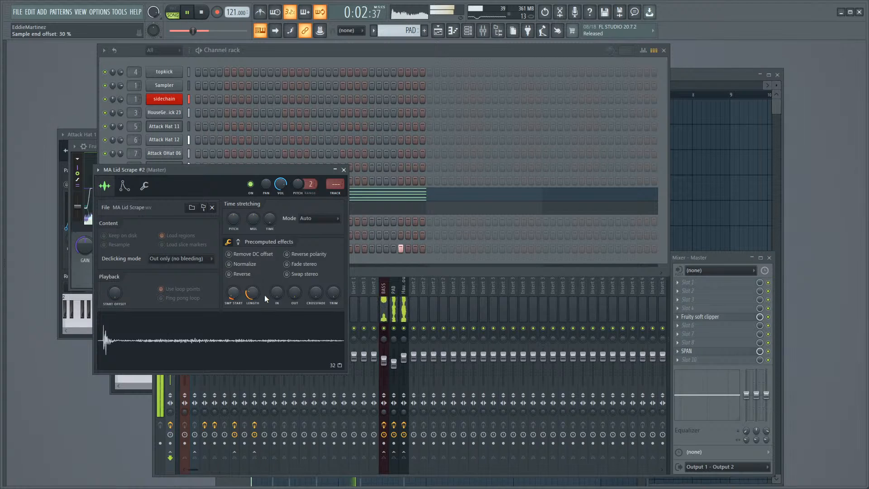
pyautogui.moveTo(295, 297); pyautogui.dragTo(295, 290)
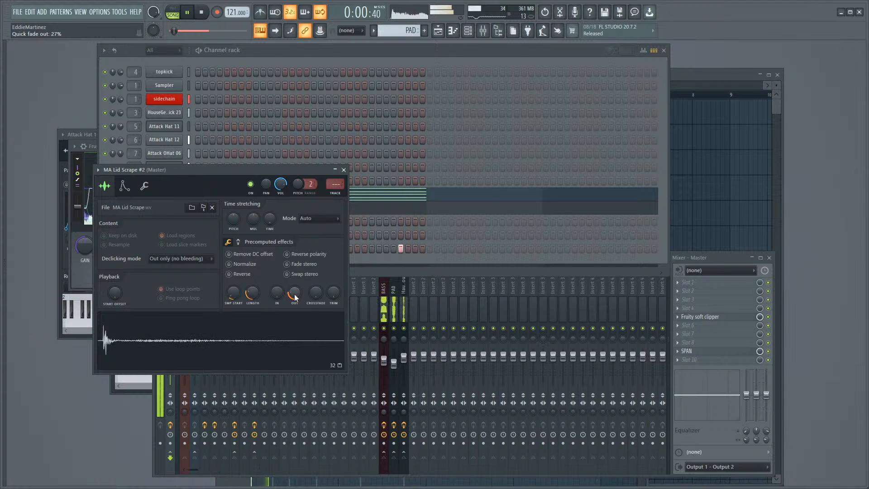
pyautogui.click(251, 264)
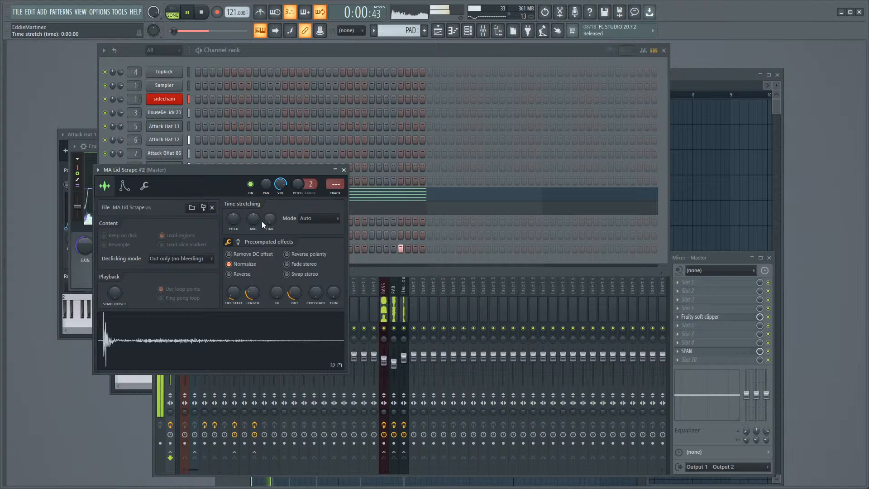
pyautogui.click(343, 170)
# Step: Route the MA Lid Scrape #2 channel to mixer insert 11 and lower that track's volume to 89% (-2.6 dB)
pyautogui.click(199, 333)
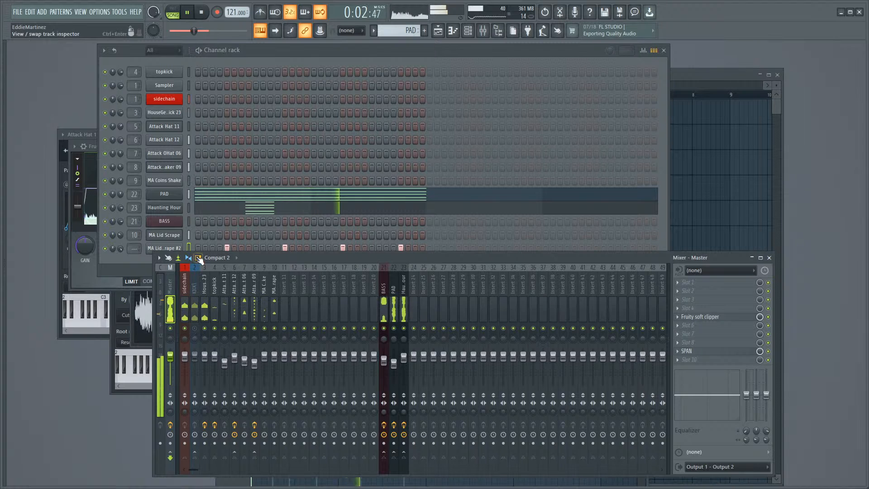
pyautogui.rightClick(287, 302)
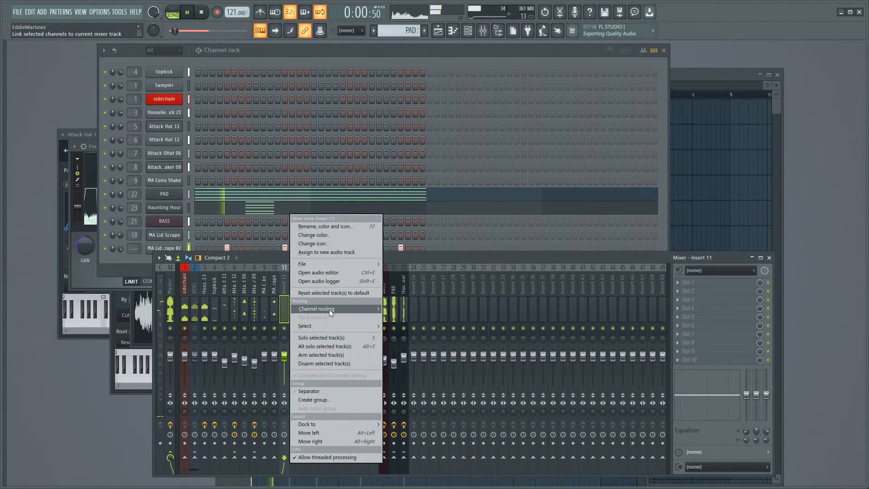
pyautogui.moveTo(330, 308)
pyautogui.click(412, 306)
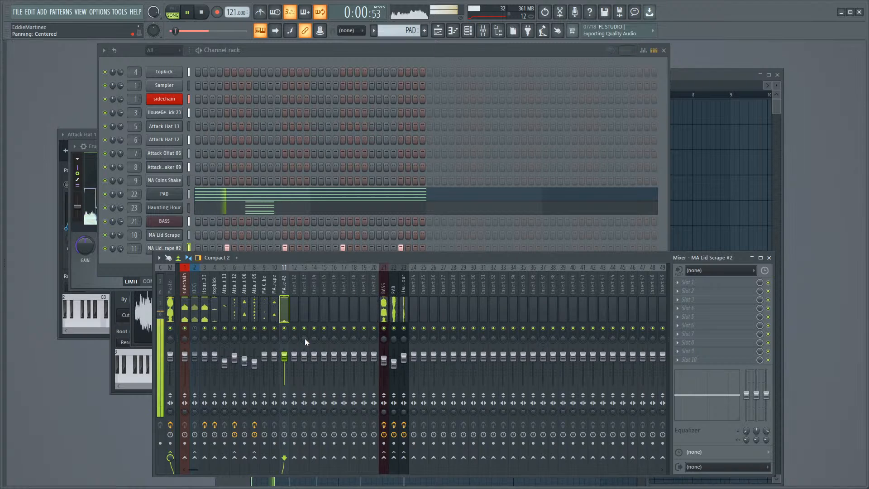
pyautogui.moveTo(284, 357); pyautogui.dragTo(285, 359)
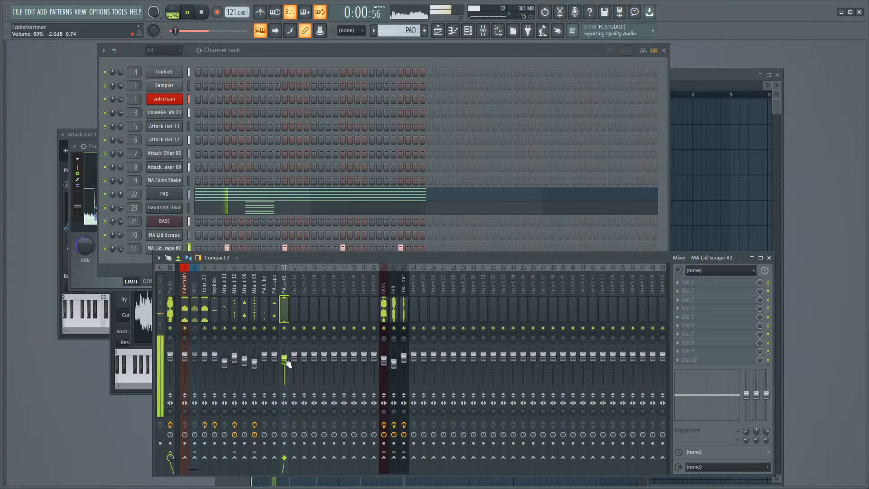
# Step: Unmute the kick's mixer track on insert 2 and stop playback
pyautogui.click(199, 328)
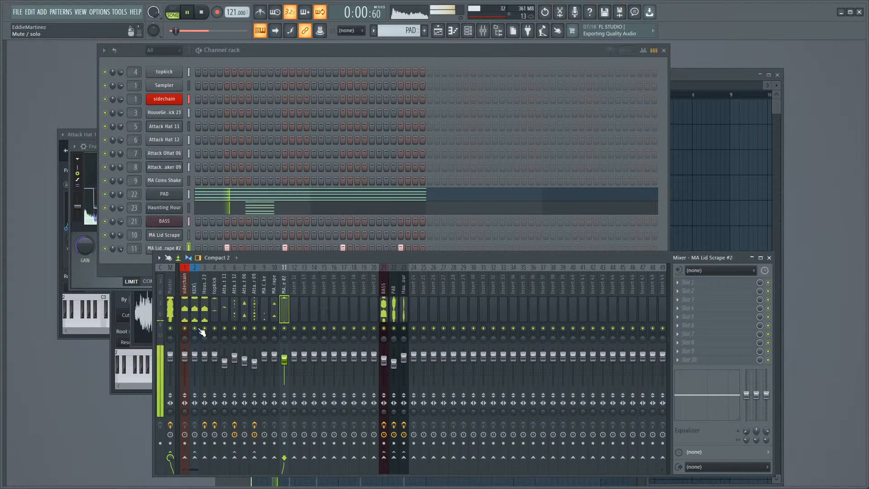
pyautogui.click(141, 261)
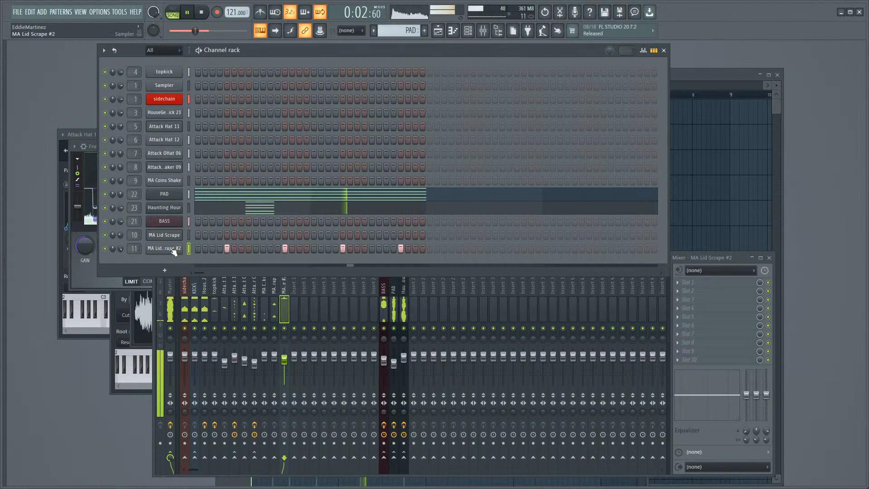
pyautogui.press('space')
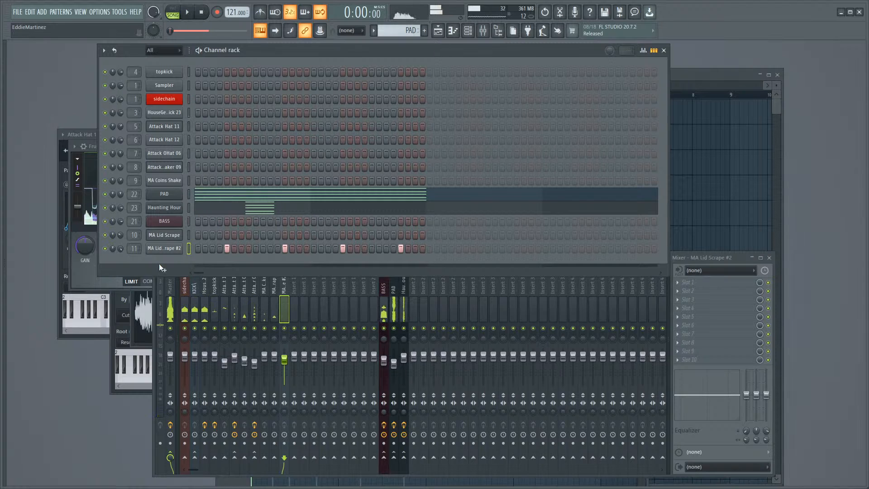
# Step: Insert a new FLEX channel near Haunting Hour, filter the Arksun Cityscape presets by Lead and load Forward March
pyautogui.rightClick(166, 210)
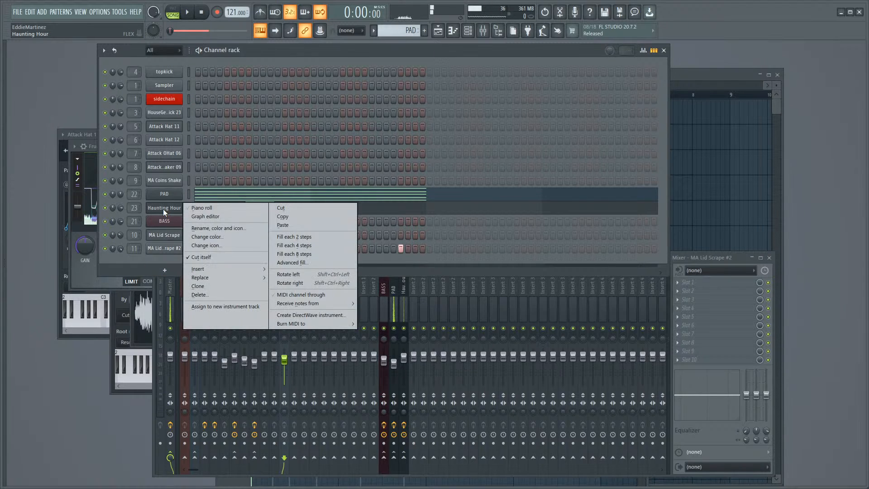
pyautogui.moveTo(251, 271)
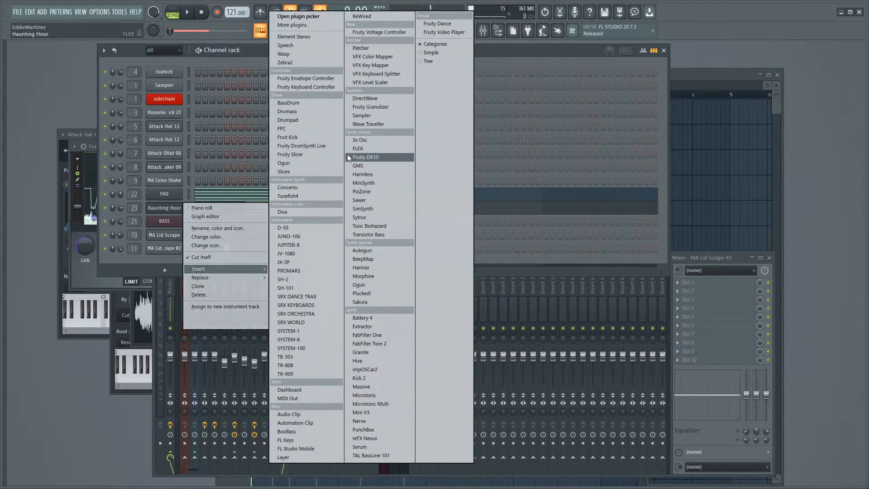
pyautogui.click(357, 149)
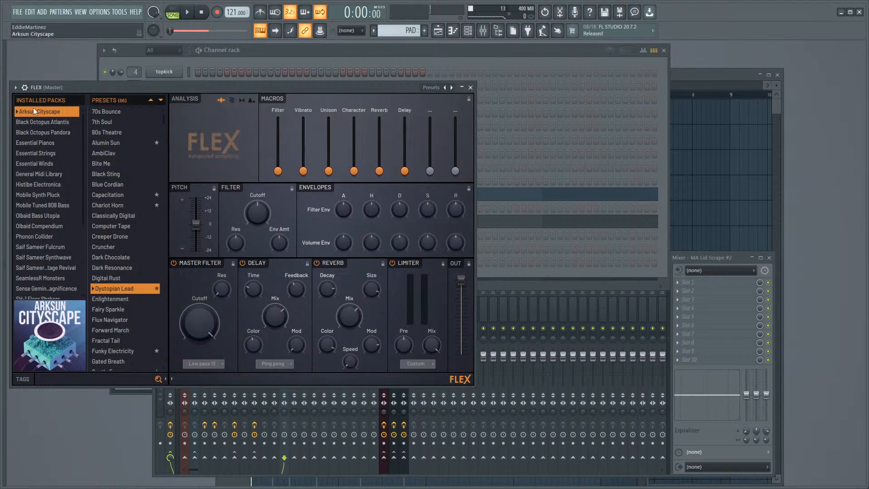
pyautogui.click(21, 379)
pyautogui.click(27, 330)
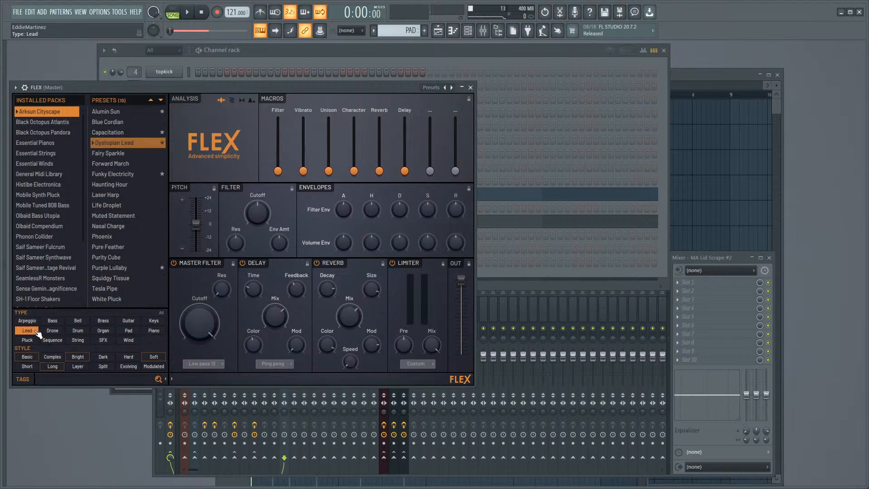
pyautogui.click(121, 163)
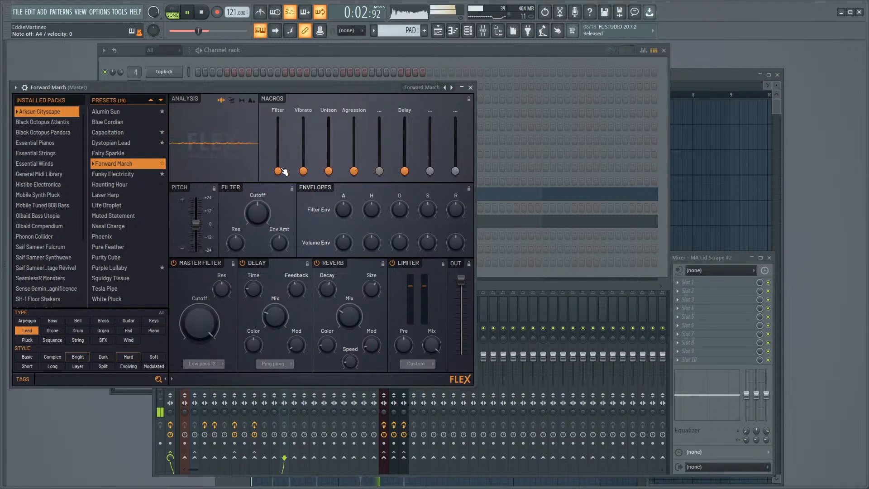
# Step: Shape the Forward March sound with high Delay, raised Vibrato and Agression, and low Unison and Filter macros
pyautogui.moveTo(404, 170); pyautogui.dragTo(405, 142)
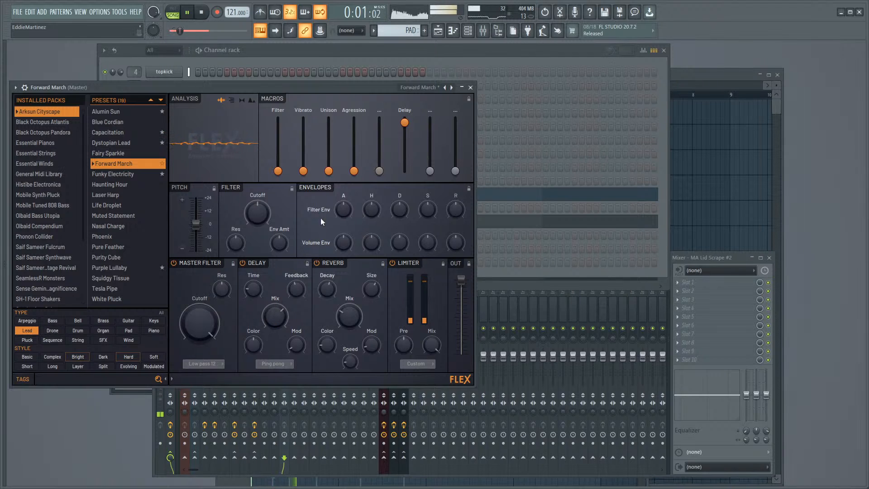
pyautogui.moveTo(354, 171); pyautogui.dragTo(354, 165)
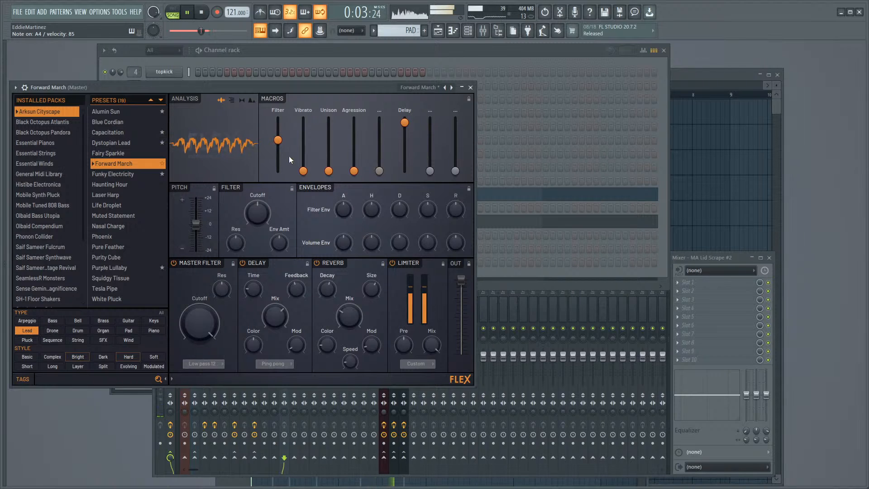
pyautogui.moveTo(277, 139)
pyautogui.mouseDown()
pyautogui.moveTo(278, 161)
pyautogui.moveTo(278, 127)
pyautogui.mouseUp()
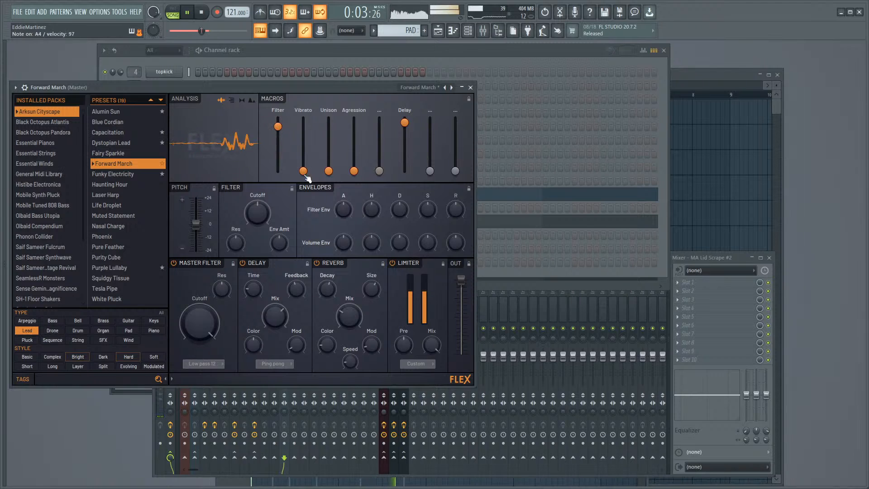
pyautogui.moveTo(353, 171); pyautogui.dragTo(355, 140)
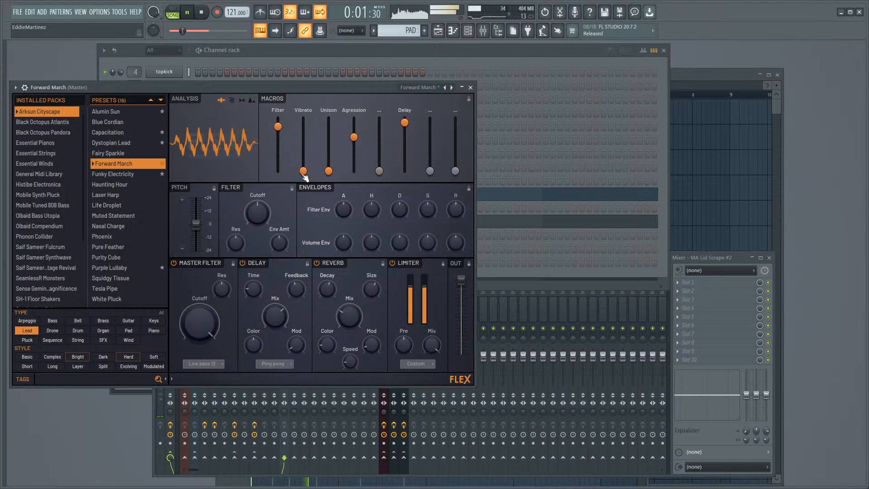
pyautogui.moveTo(303, 171); pyautogui.dragTo(303, 133)
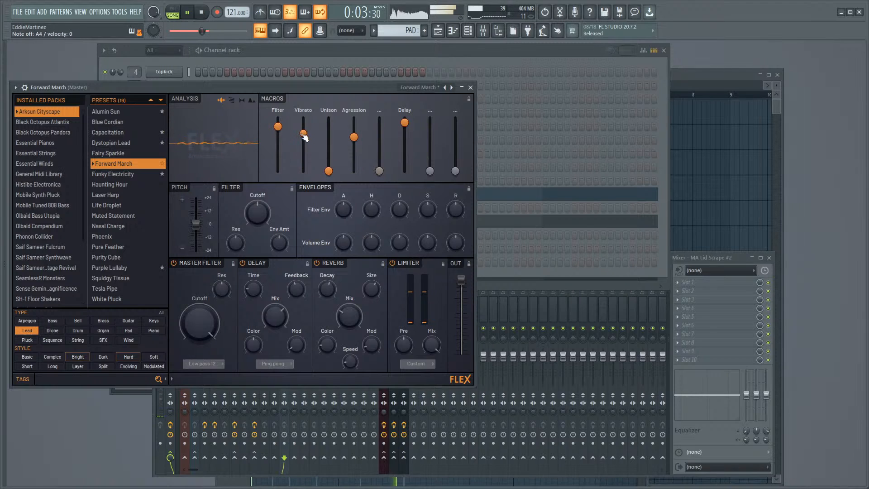
pyautogui.moveTo(329, 170); pyautogui.dragTo(329, 160)
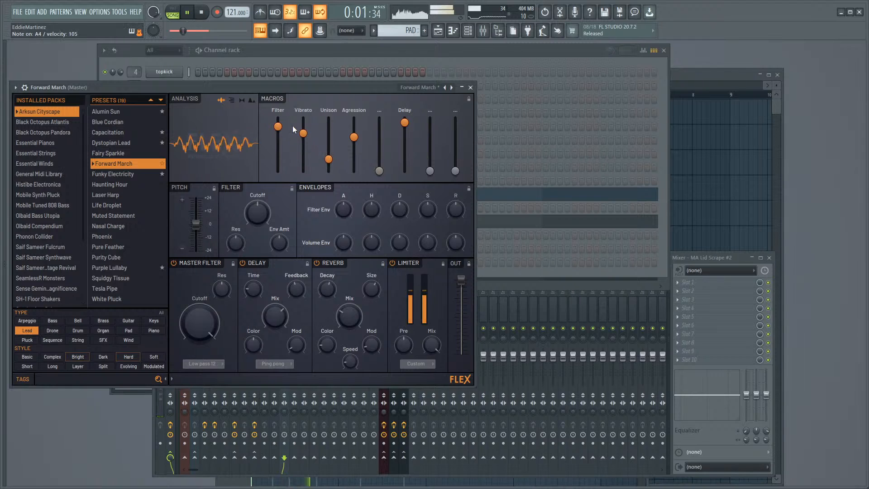
pyautogui.moveTo(278, 126); pyautogui.dragTo(277, 157)
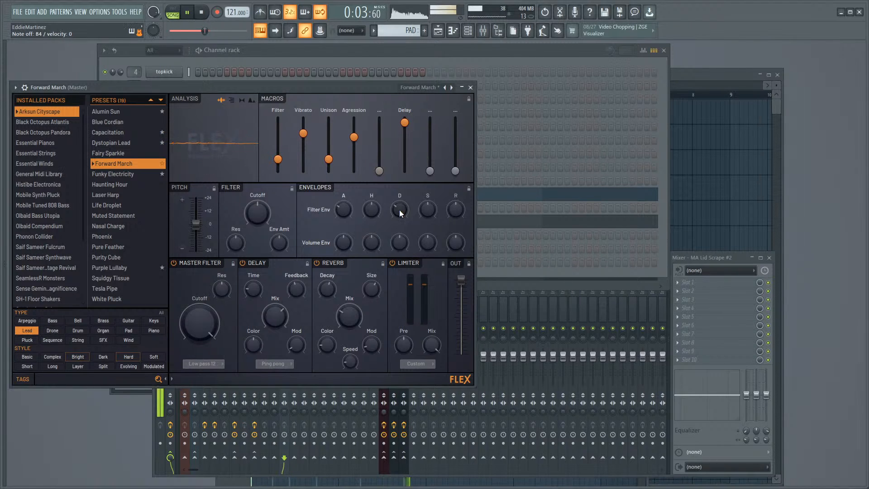
pyautogui.click(471, 88)
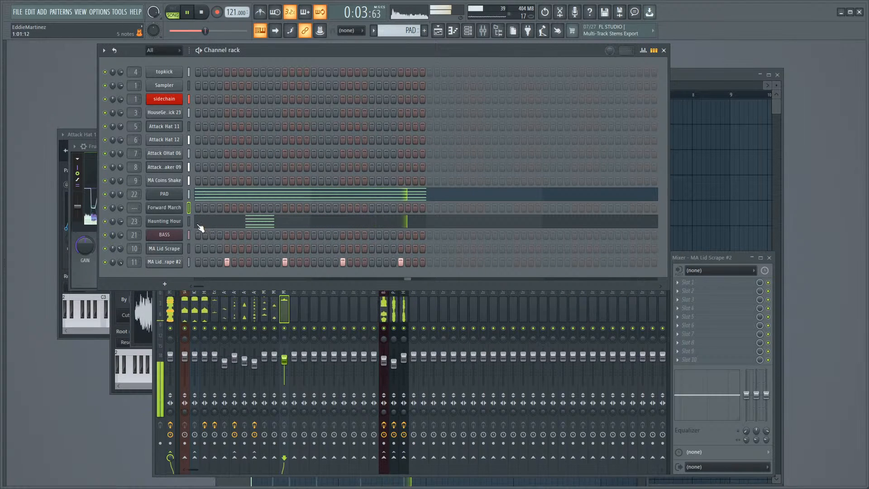
# Step: Open the Forward March channel's piano roll at the B4 note row
pyautogui.rightClick(172, 208)
pyautogui.click(199, 207)
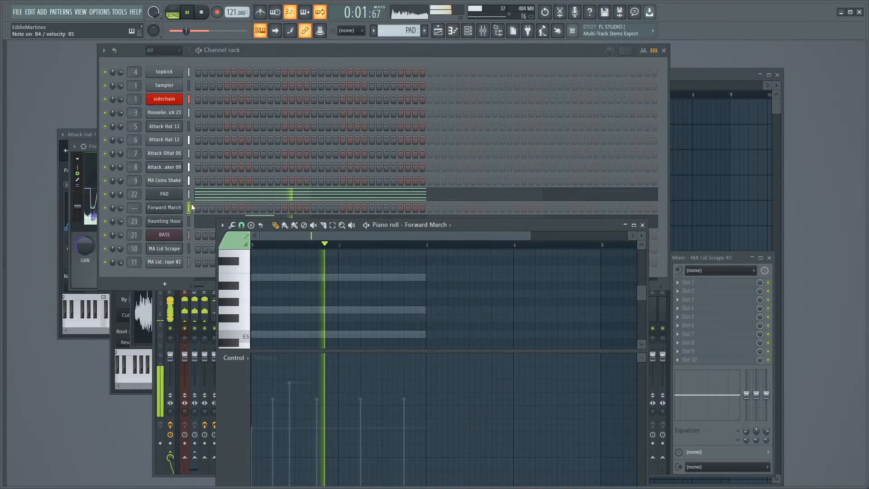
pyautogui.scroll(-2, 267, 330)
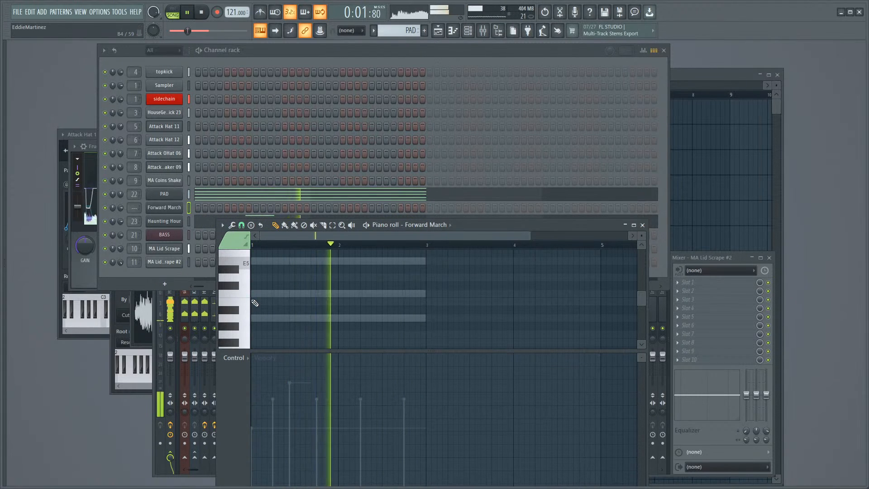
pyautogui.click(258, 302)
pyautogui.moveTo(270, 304); pyautogui.dragTo(256, 304)
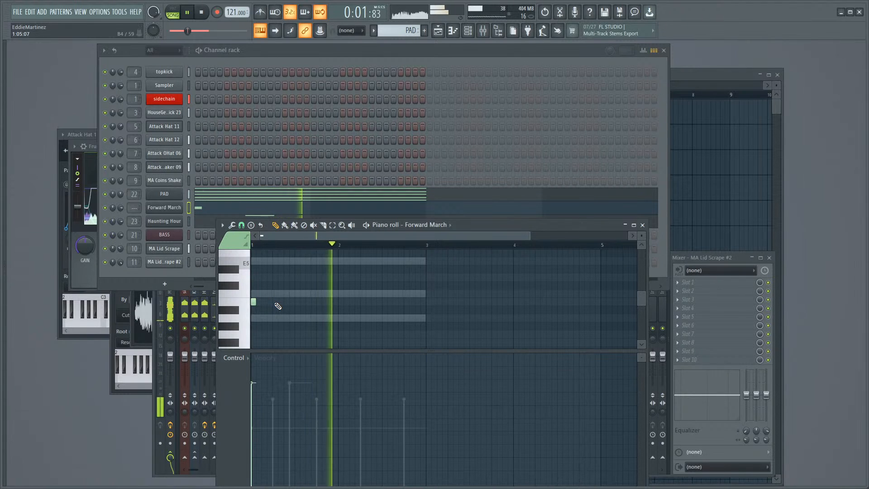
pyautogui.rightClick(254, 301)
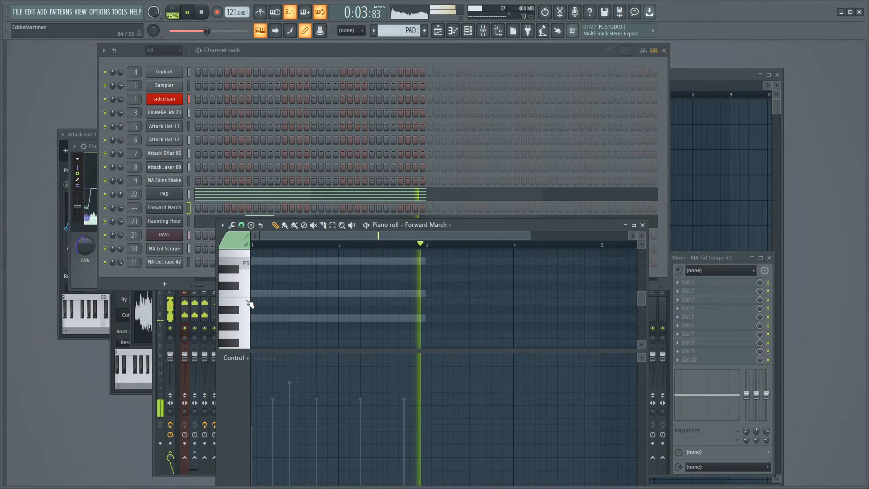
# Step: Record a two-bar pattern of short B4 notes spaced three steps apart, and lower the fifth and tenth notes' velocities
pyautogui.click(247, 302)
pyautogui.click(247, 301)
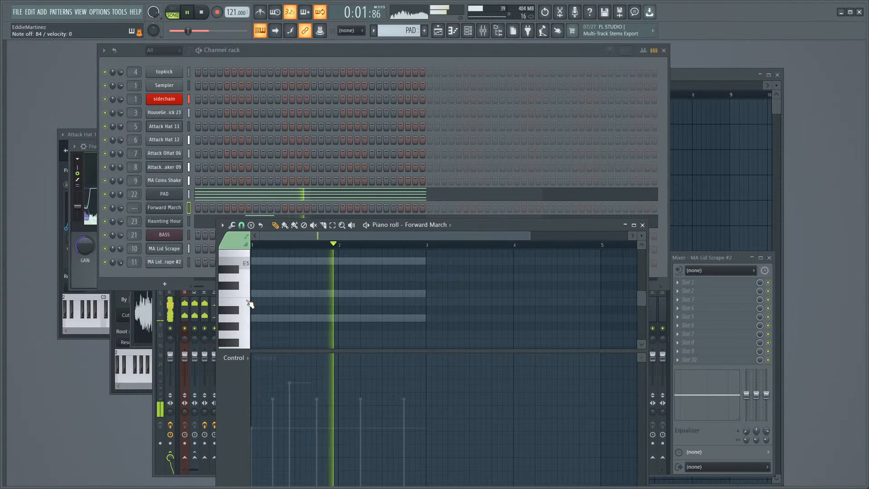
pyautogui.click(249, 303)
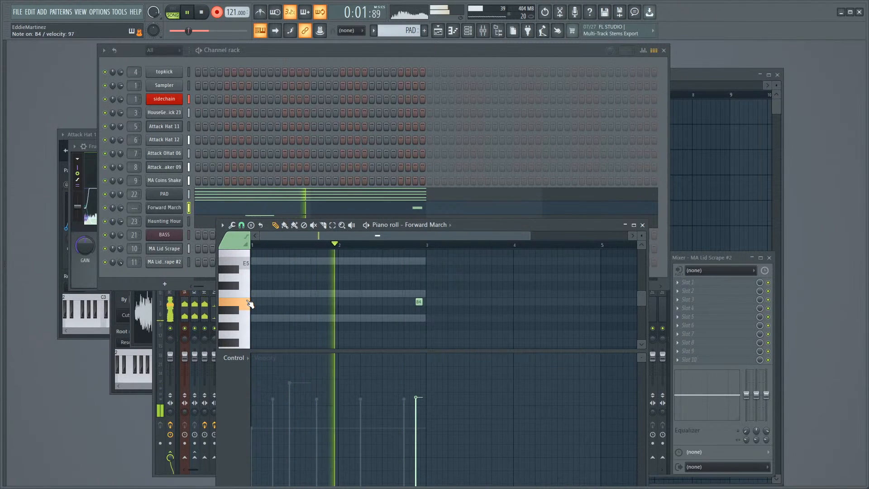
pyautogui.click(249, 304)
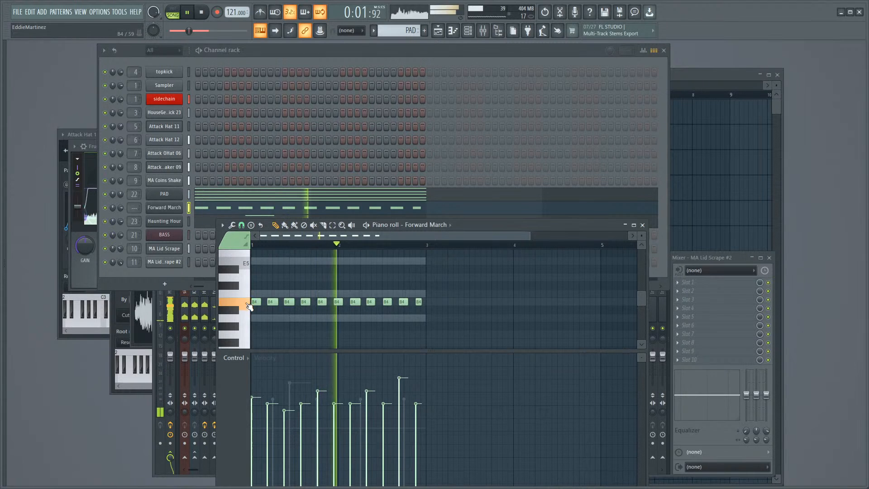
pyautogui.click(400, 414)
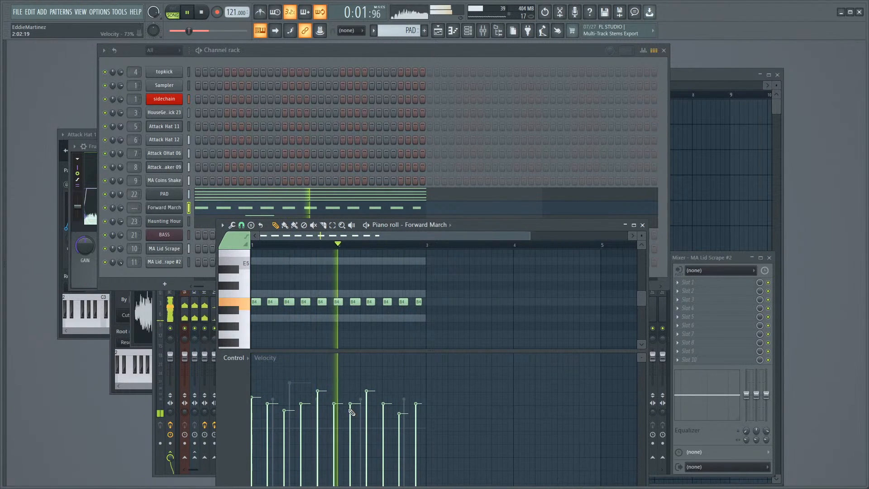
pyautogui.click(317, 405)
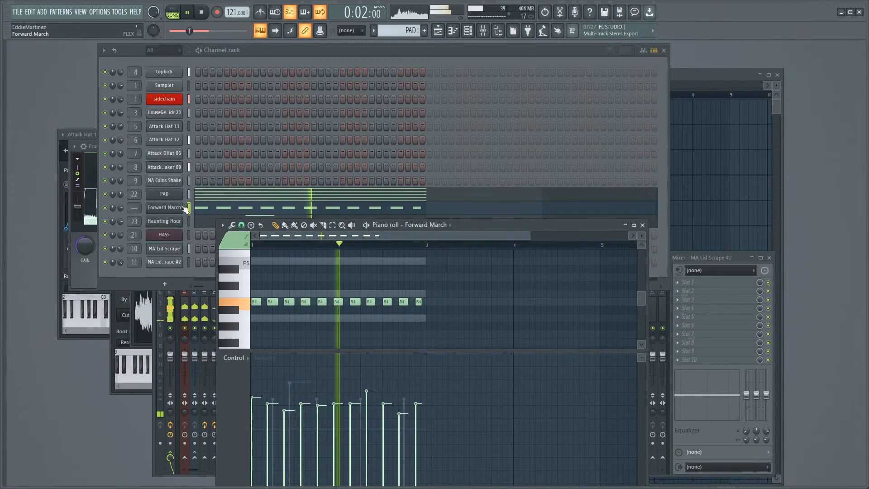
# Step: Rename the Forward March channel to DOT
pyautogui.rightClick(165, 207)
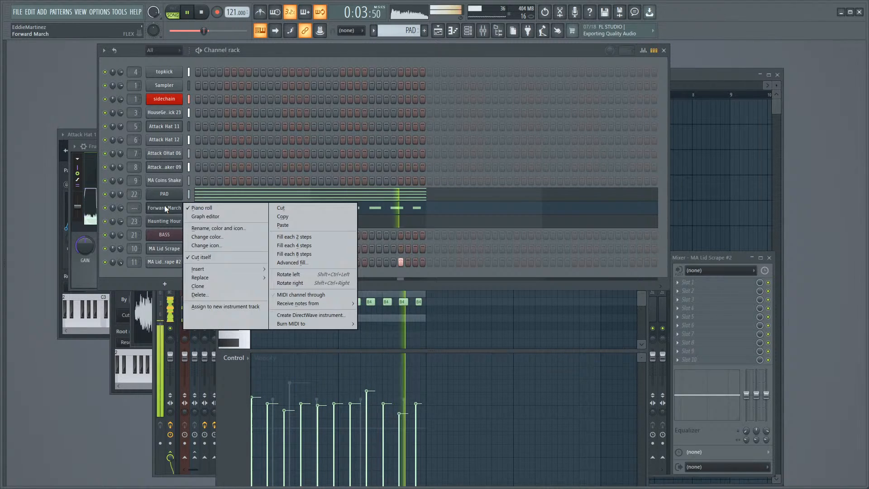
pyautogui.click(216, 227)
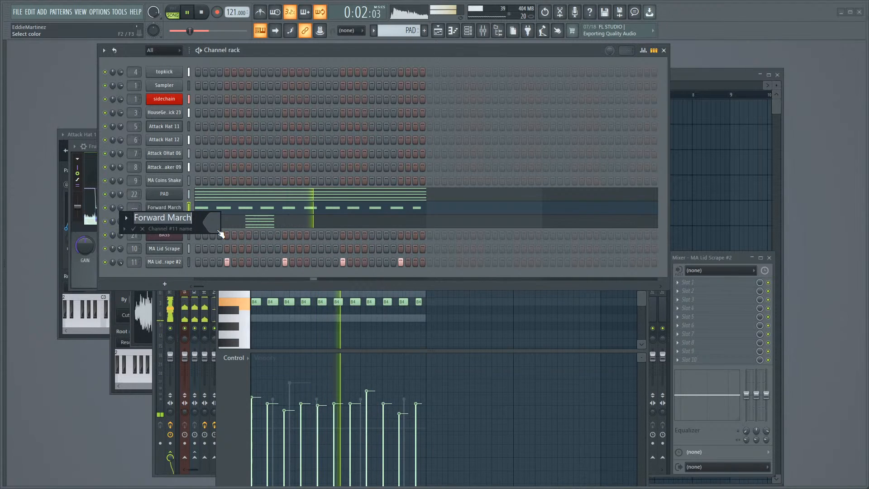
pyautogui.write('DOT')
pyautogui.press('Return')
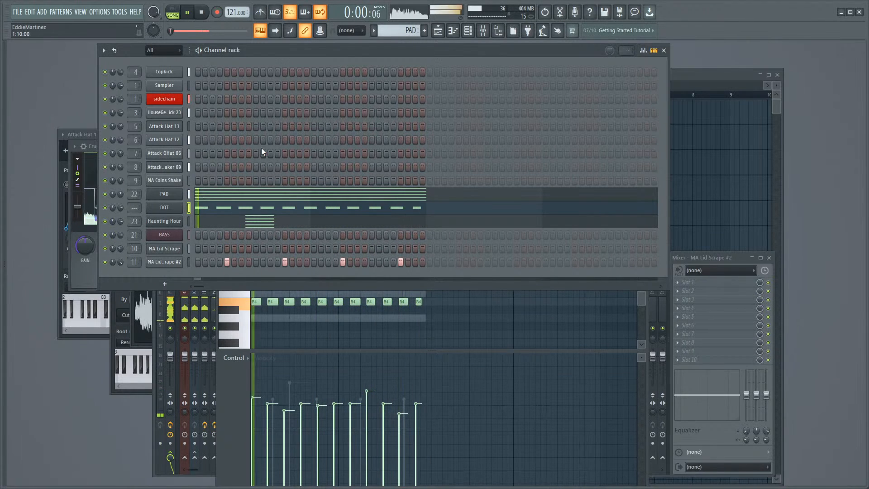
# Step: Route the DOT channel to mixer insert 24
pyautogui.click(483, 31)
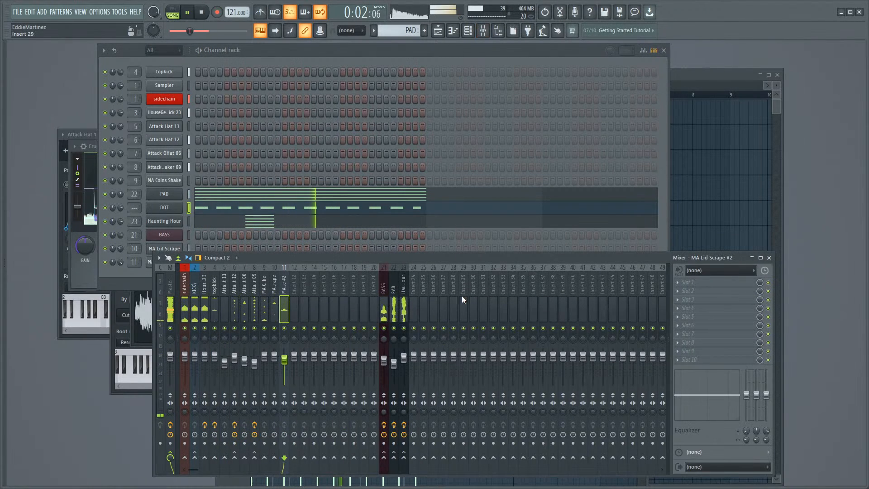
pyautogui.rightClick(414, 308)
pyautogui.moveTo(457, 310)
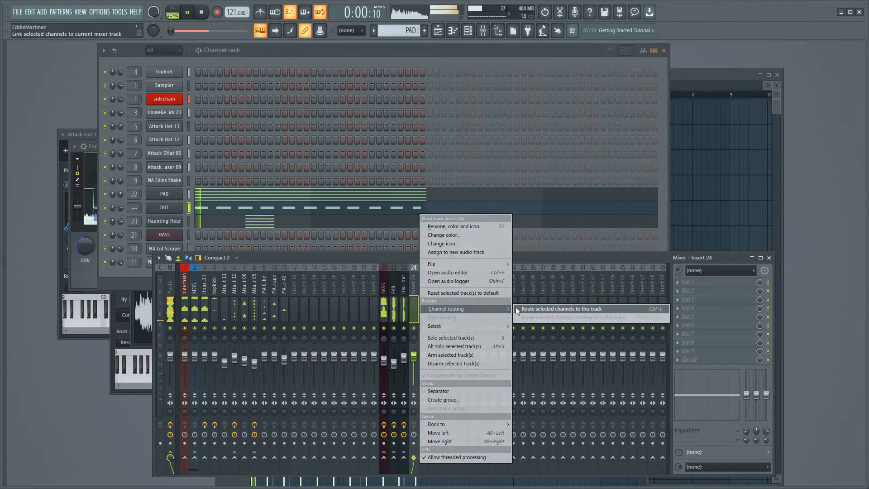
pyautogui.click(515, 309)
# Step: Create a sidechain send from the sidechain mixer track to the DOT track
pyautogui.click(186, 299)
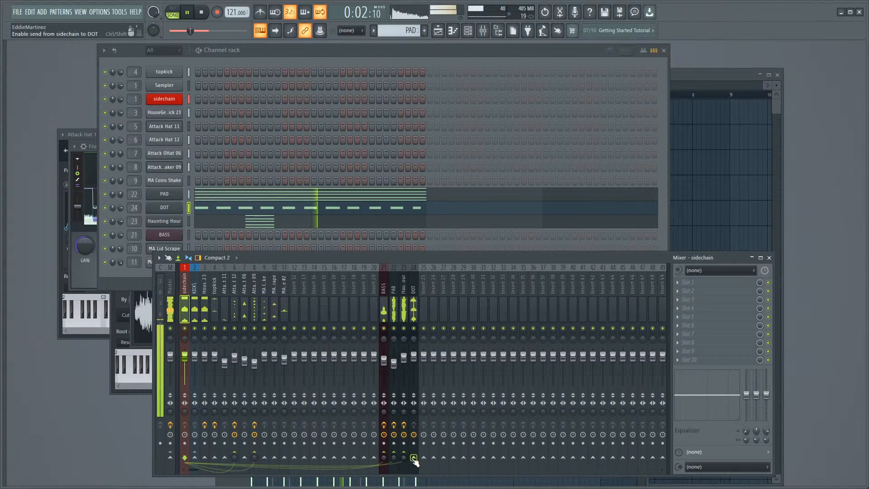
pyautogui.rightClick(413, 457)
pyautogui.click(437, 446)
# Step: Add Fruity Limiter to slot 8 of the DOT mixer track, load the SIDECHAIN2 preset and lower its compressor threshold
pyautogui.click(415, 309)
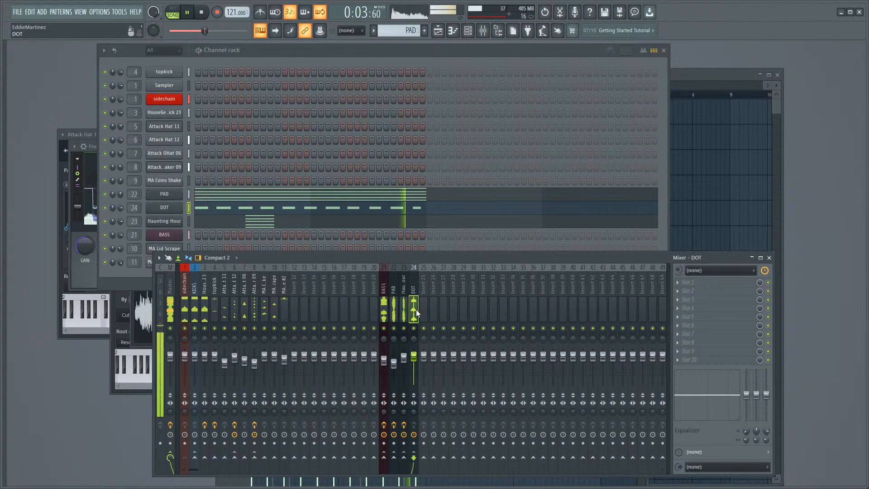
pyautogui.click(693, 343)
pyautogui.moveTo(704, 267)
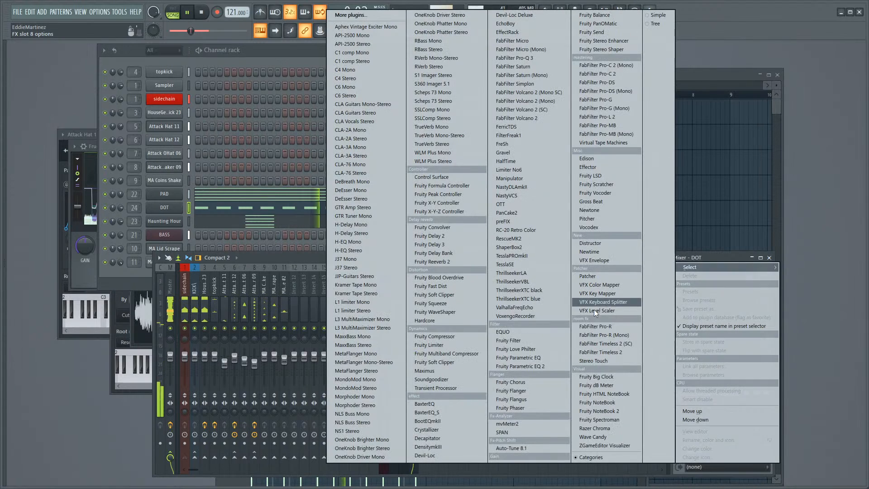
pyautogui.click(450, 344)
pyautogui.click(256, 99)
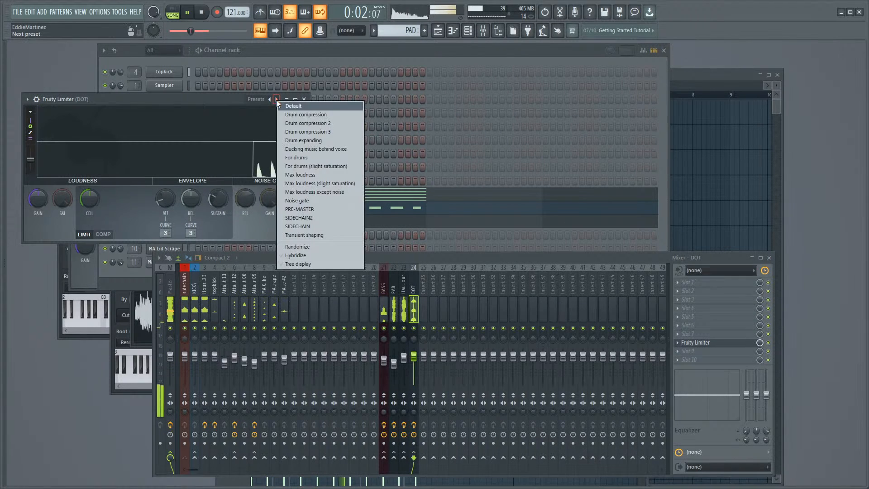
pyautogui.click(299, 212)
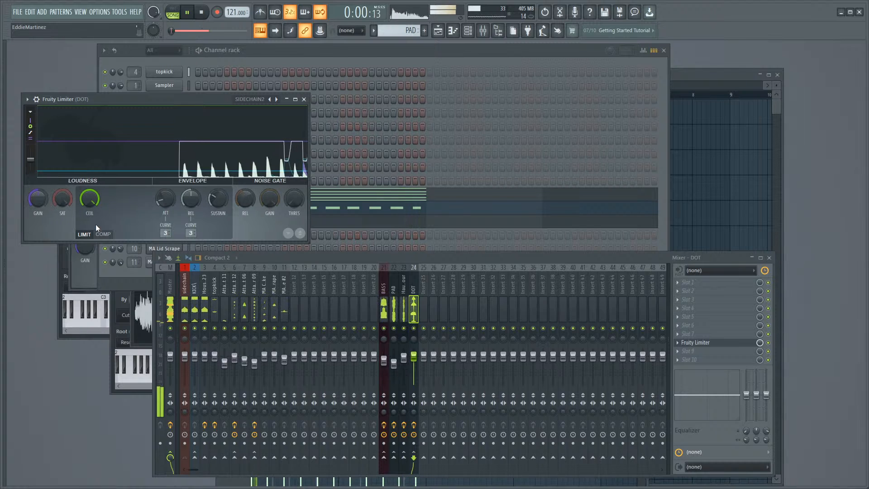
pyautogui.click(103, 234)
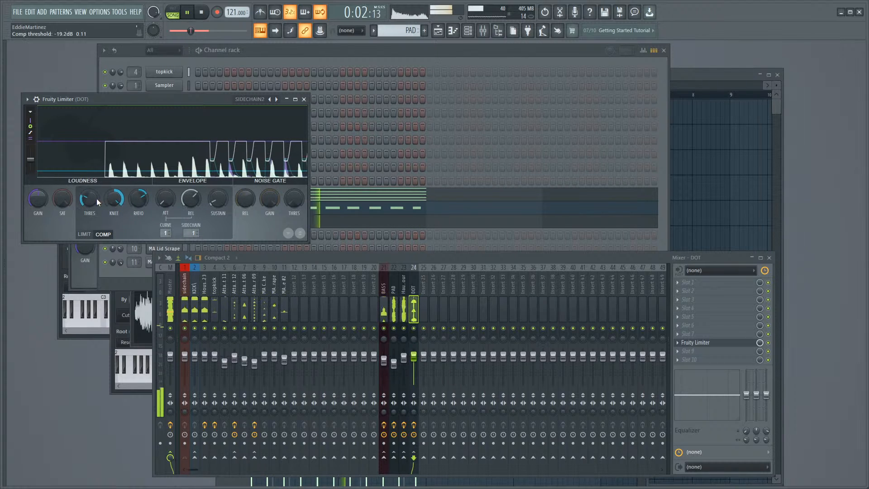
pyautogui.moveTo(94, 198); pyautogui.dragTo(92, 207)
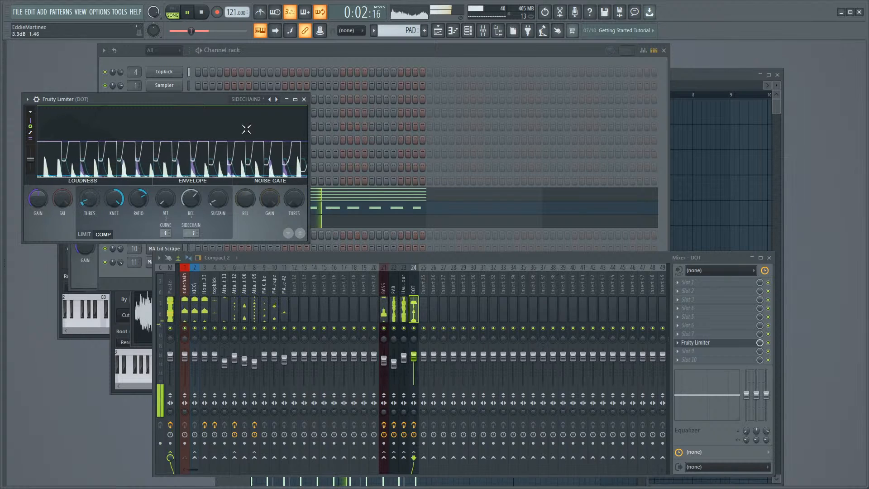
pyautogui.click(304, 99)
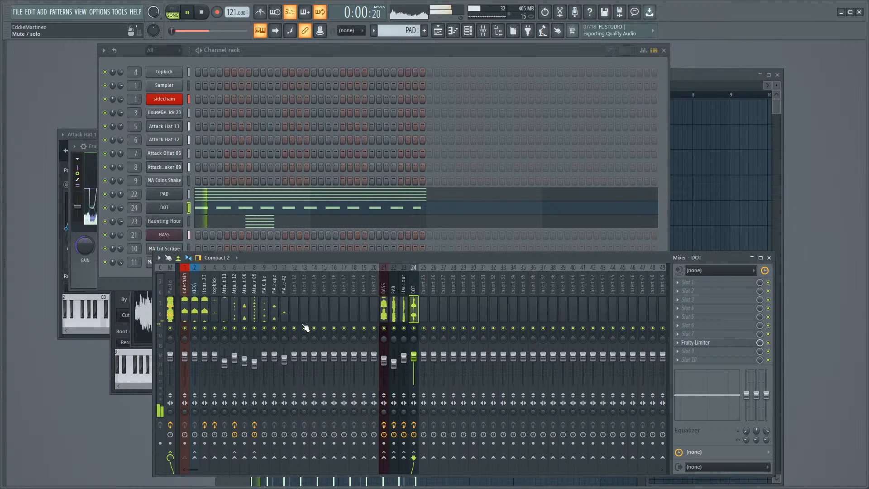
# Step: Readjust the Fruity Limiter compressor threshold on the DOT track to about -21.2 dB
pyautogui.click(164, 207)
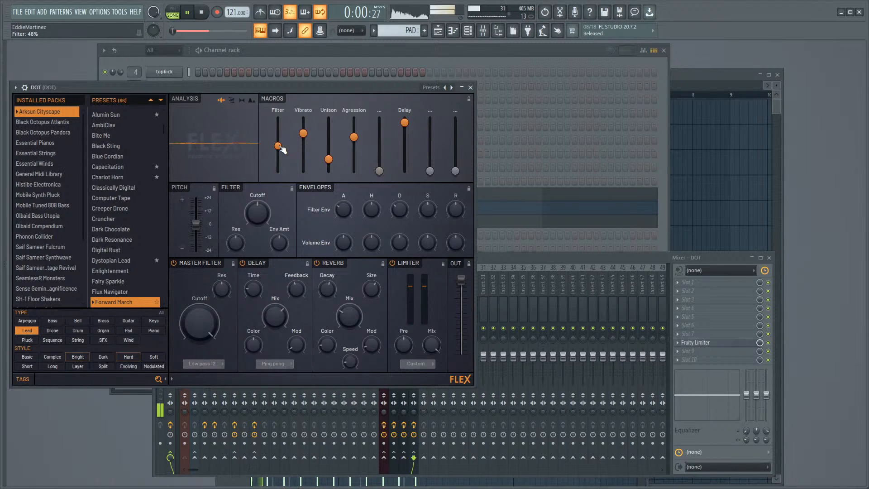
pyautogui.click(684, 335)
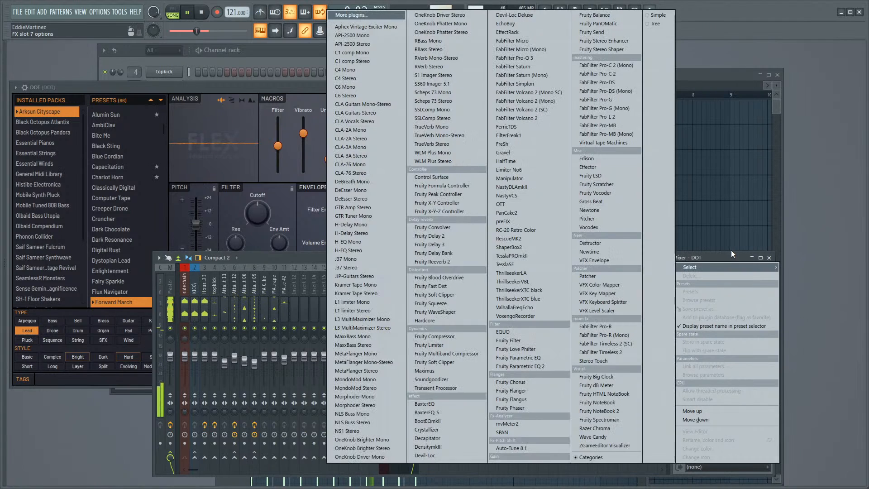
pyautogui.click(731, 252)
pyautogui.click(697, 342)
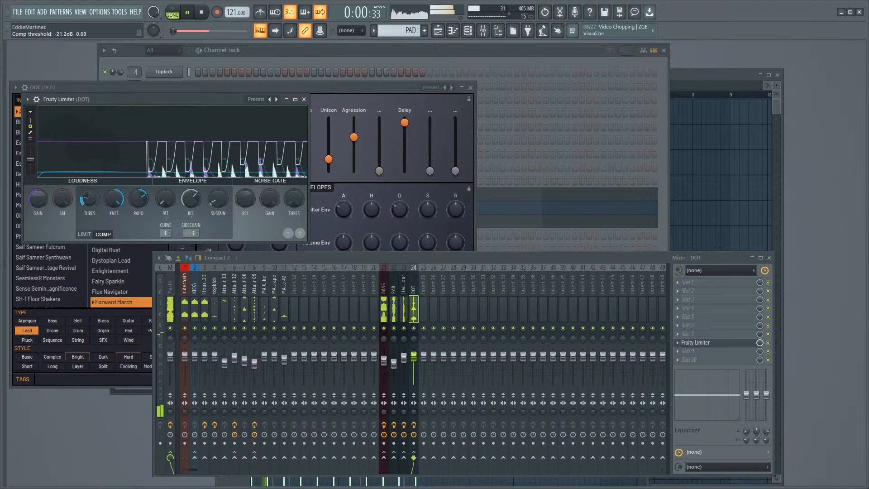
pyautogui.click(303, 99)
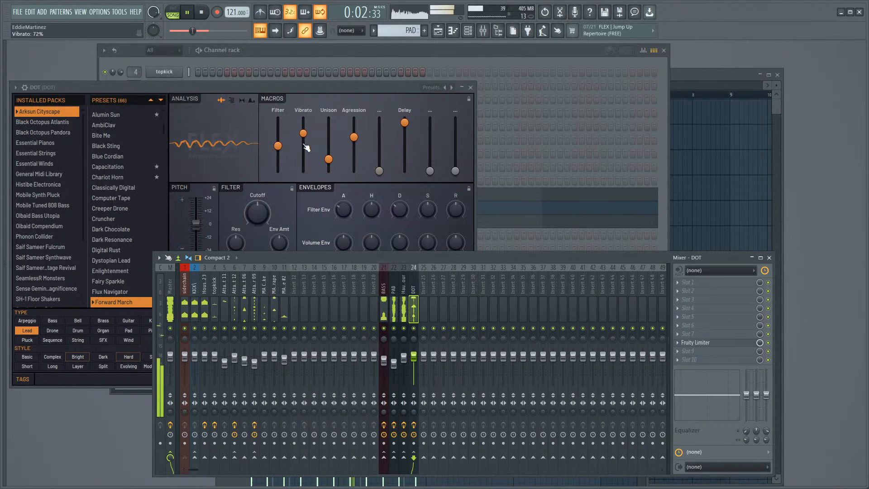
# Step: Set the DOT instrument's Filter macro to 30% and slightly lower the DOT mixer track's volume
pyautogui.moveTo(277, 146); pyautogui.dragTo(278, 154)
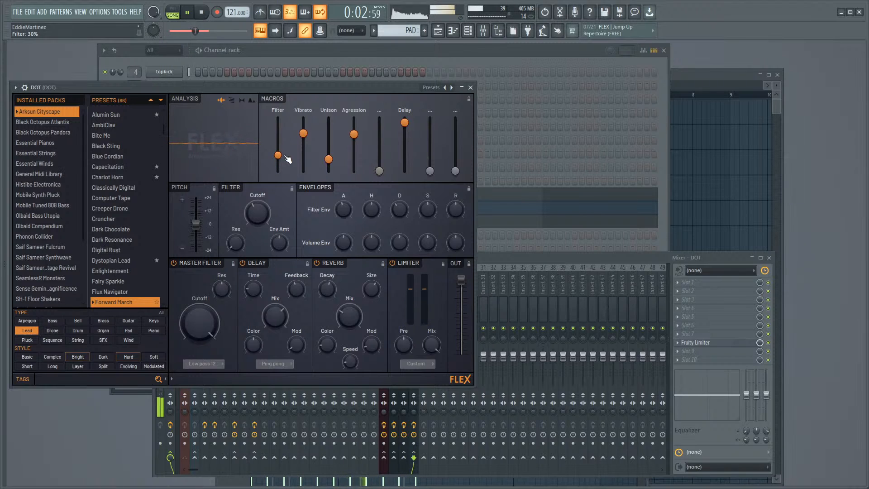
pyautogui.click(471, 87)
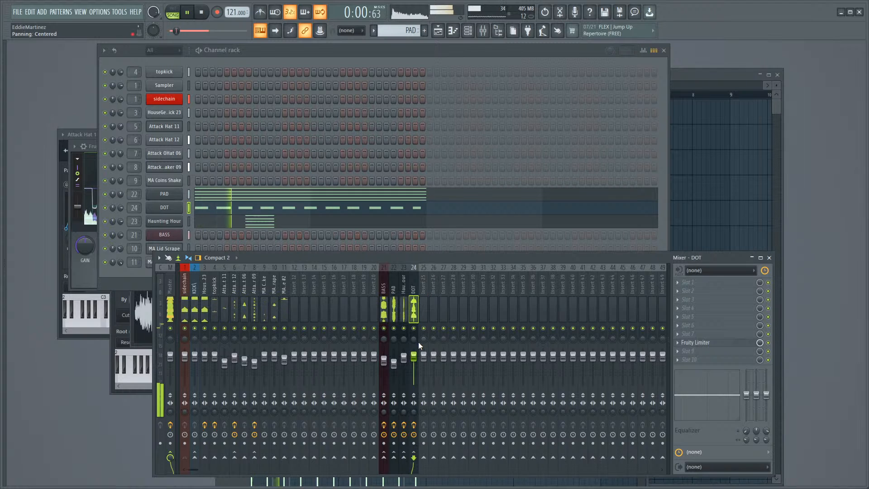
pyautogui.moveTo(413, 356); pyautogui.dragTo(414, 358)
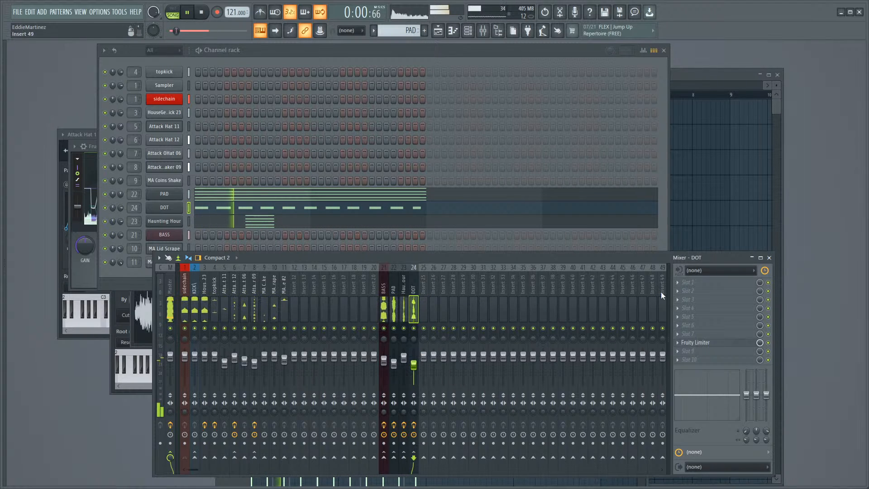
# Step: Add Fruity Stereo Shaper to slot 1 of the DOT mixer track and offset its left/right delay toward the right channel
pyautogui.click(698, 282)
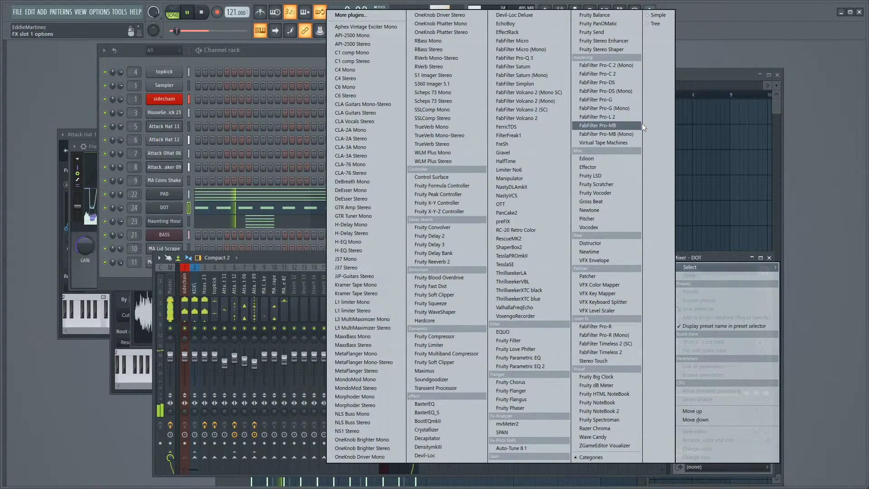
pyautogui.click(628, 47)
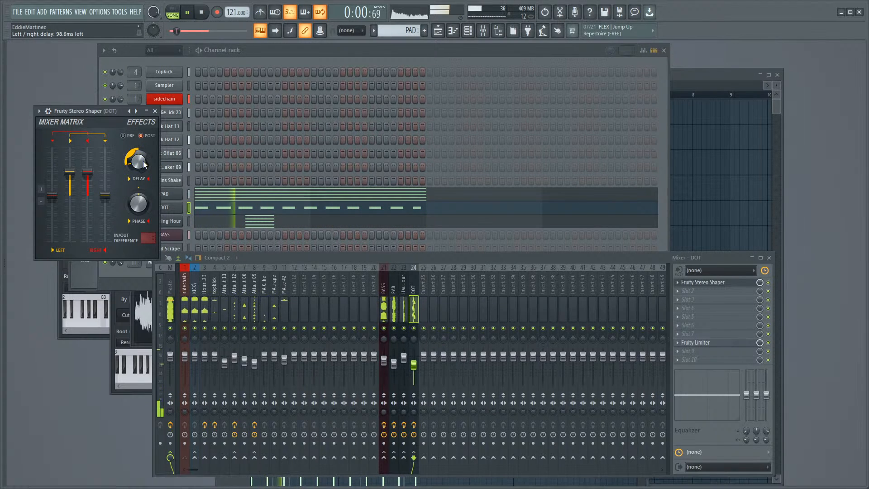
pyautogui.moveTo(143, 164); pyautogui.dragTo(144, 131)
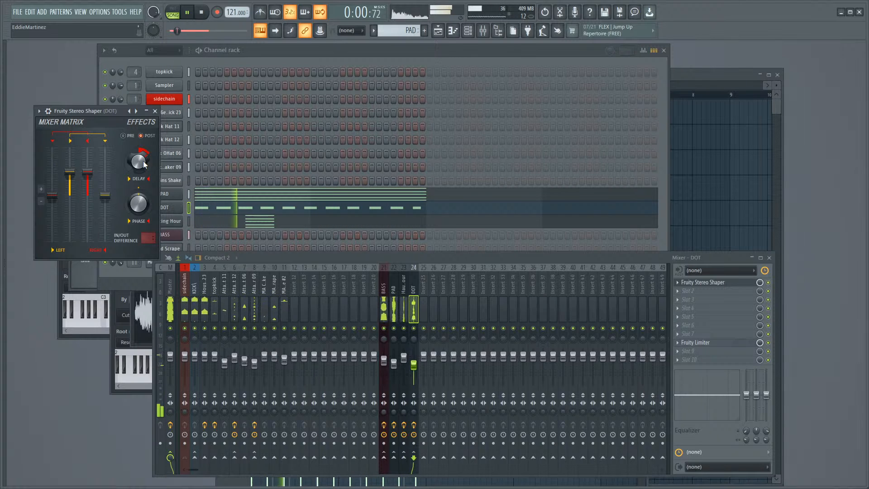
pyautogui.click(156, 111)
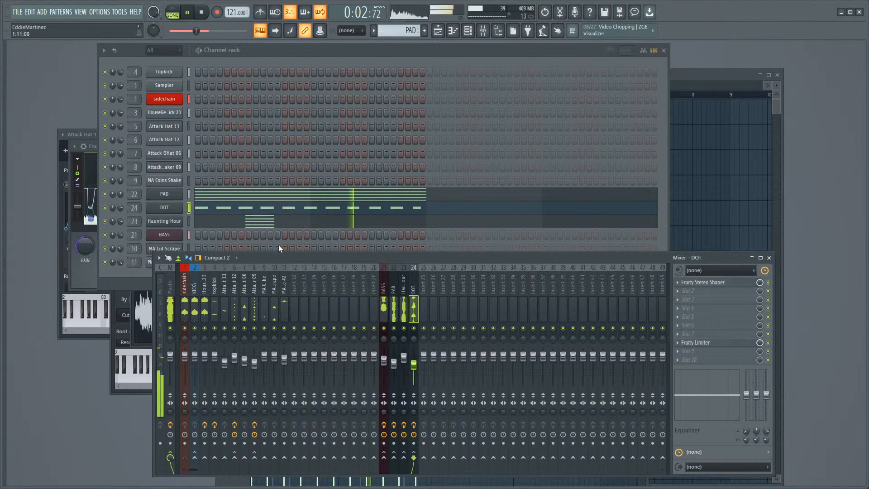
# Step: Mute the kick group on mixer track 2 and insert a new FLEX channel above MA Lid Scrape #2
pyautogui.click(414, 425)
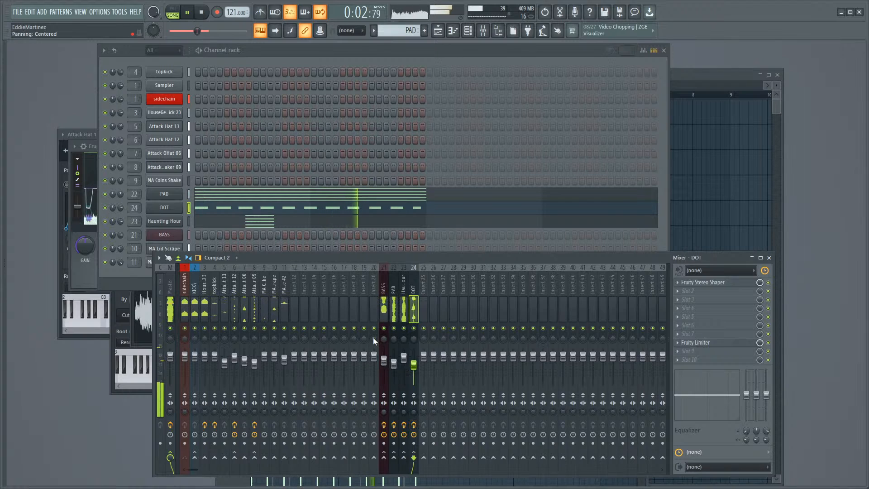
pyautogui.click(194, 328)
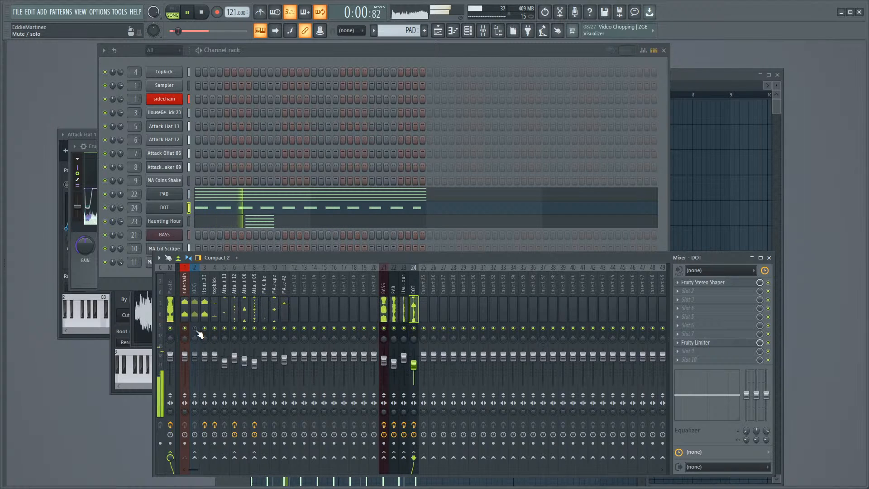
pyautogui.click(142, 274)
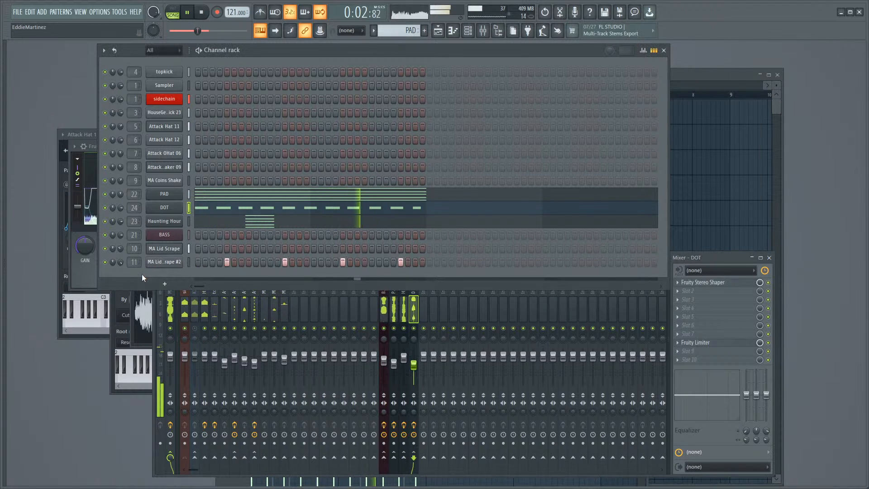
pyautogui.rightClick(161, 262)
pyautogui.moveTo(214, 334)
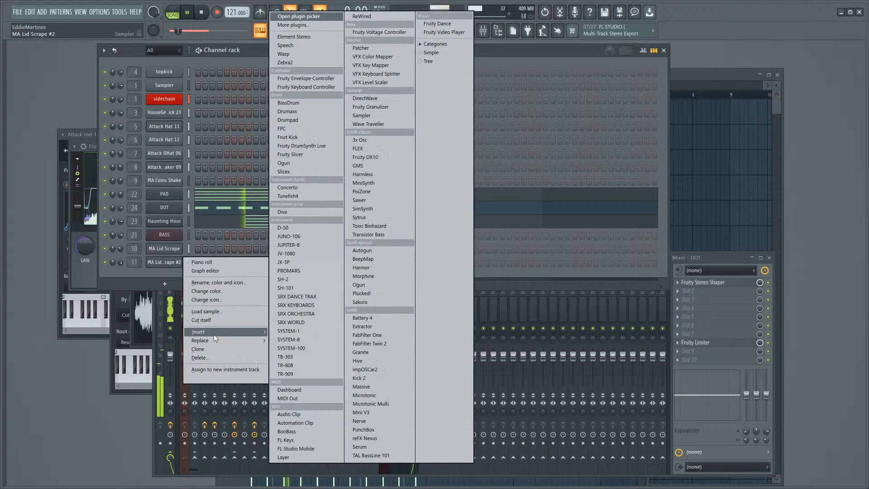
pyautogui.click(370, 148)
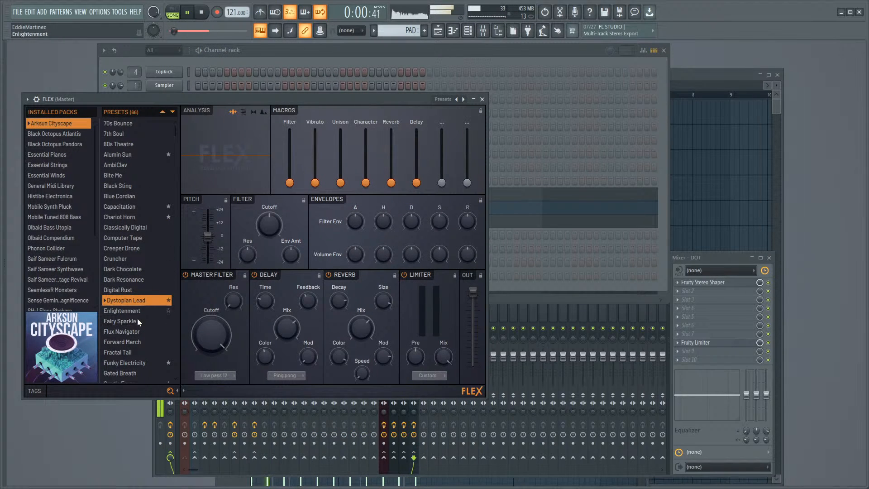
# Step: Filter the FLEX presets by the Lead type and load Purple Lullaby from the Arksun Cityscape pack
pyautogui.click(36, 391)
pyautogui.click(40, 343)
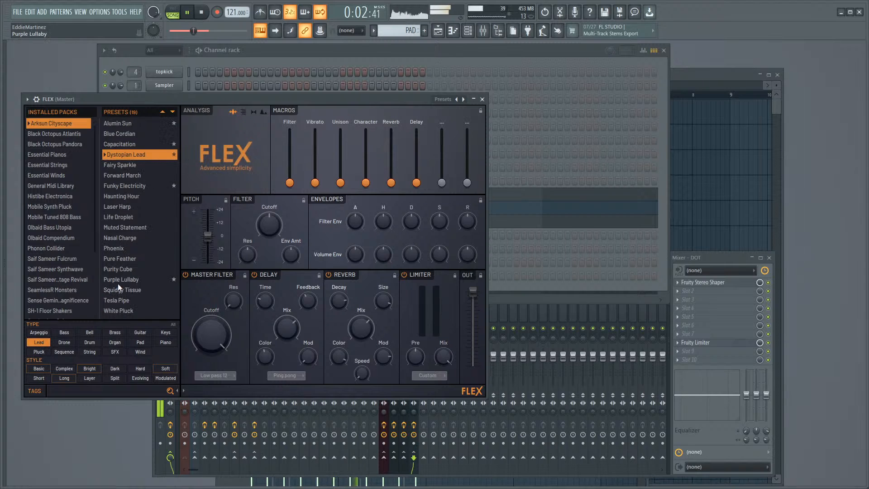
pyautogui.click(147, 280)
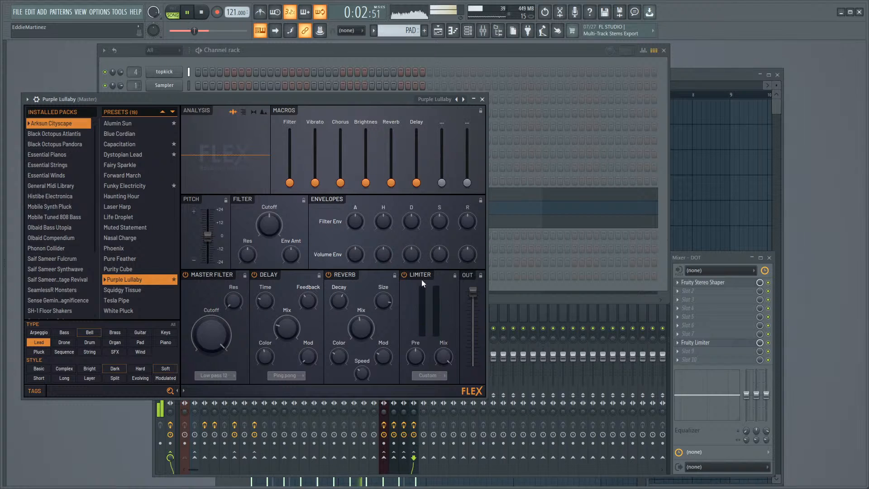
# Step: Unmute the kick group on mixer track 2 and stop playback
pyautogui.click(504, 293)
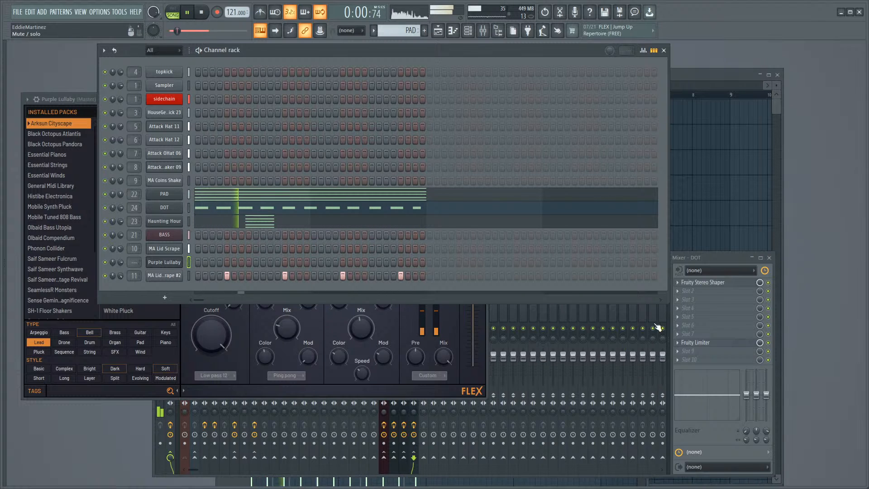
pyautogui.click(690, 257)
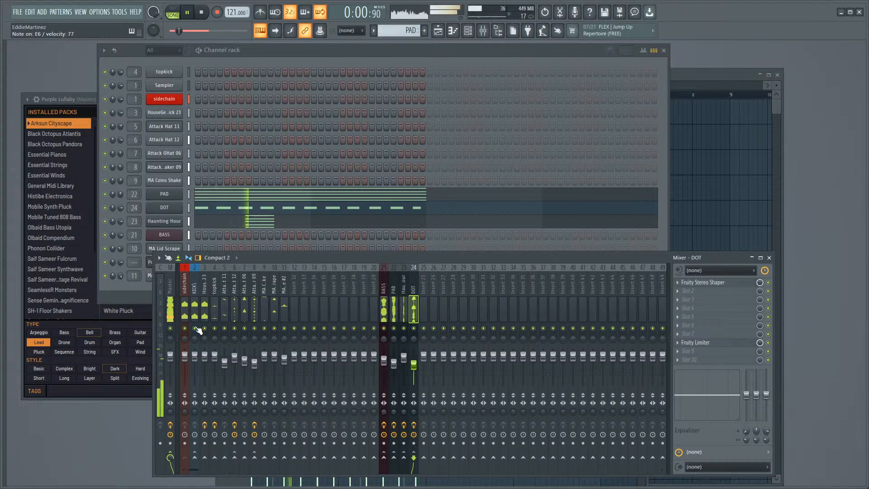
pyautogui.click(203, 13)
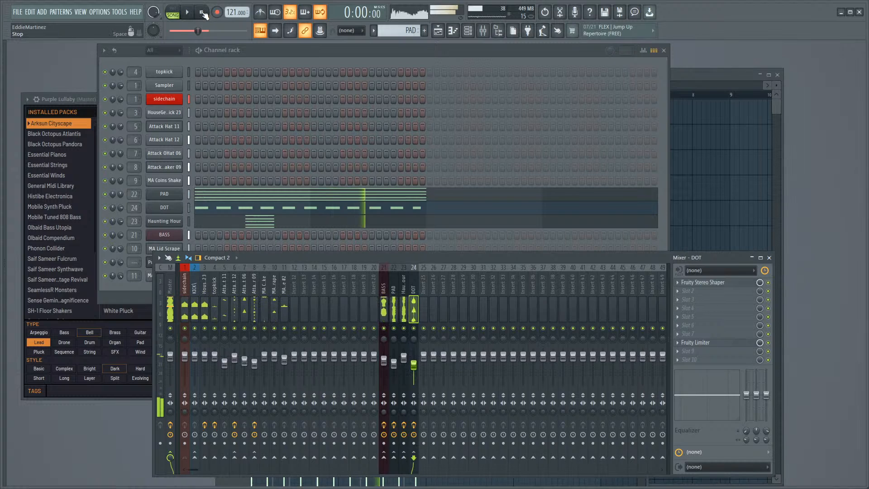
# Step: Place a second BASS clip on Track 8 and a second PAD clip on Track 9 of the playlist, both starting at bar 3
pyautogui.click(438, 31)
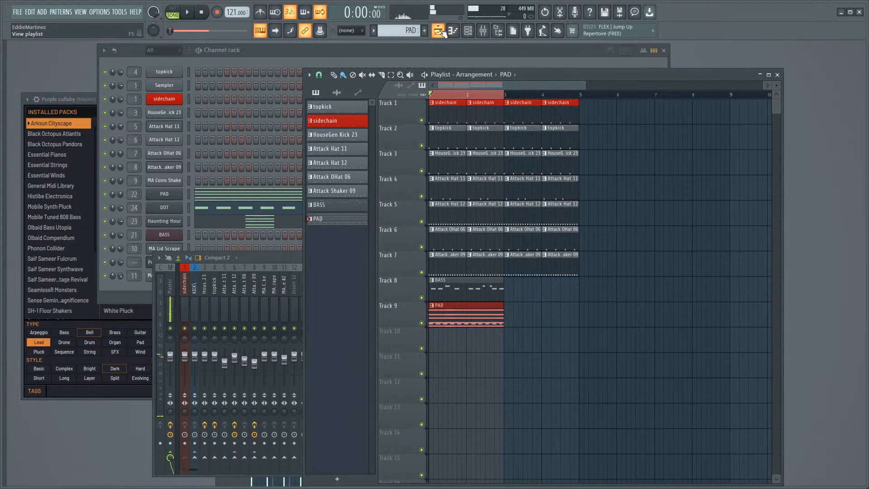
pyautogui.click(464, 292)
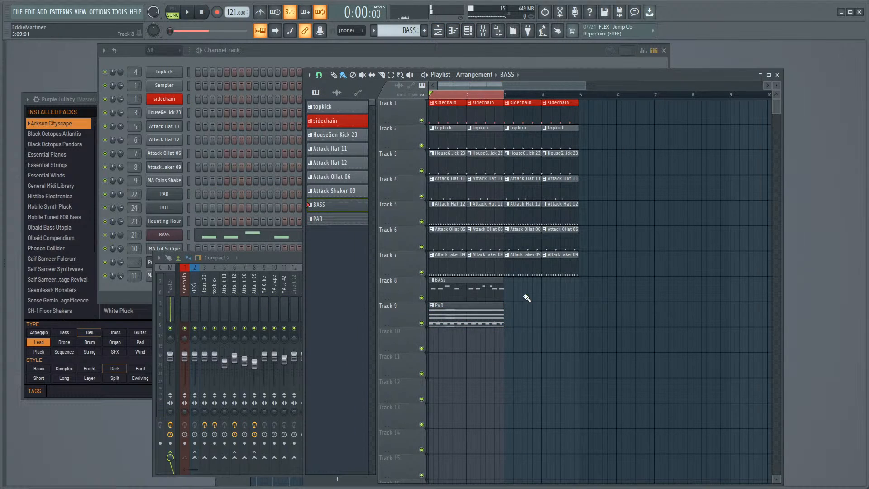
pyautogui.click(510, 294)
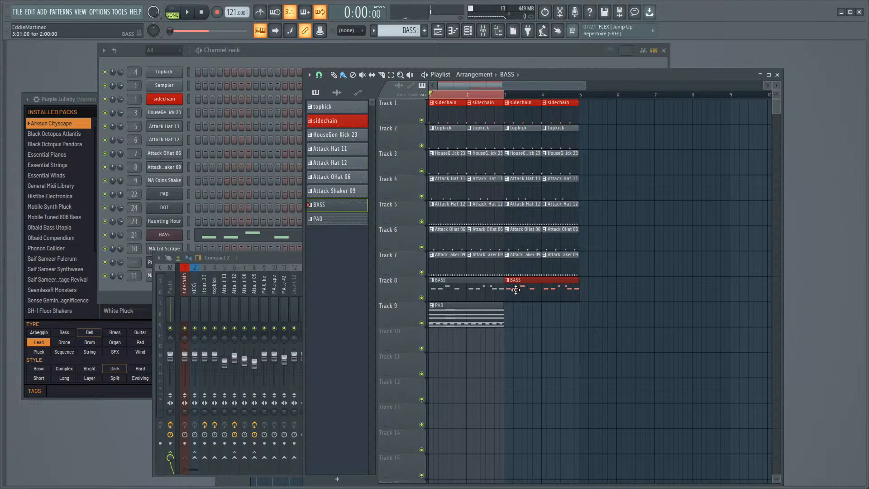
pyautogui.click(495, 313)
pyautogui.click(509, 320)
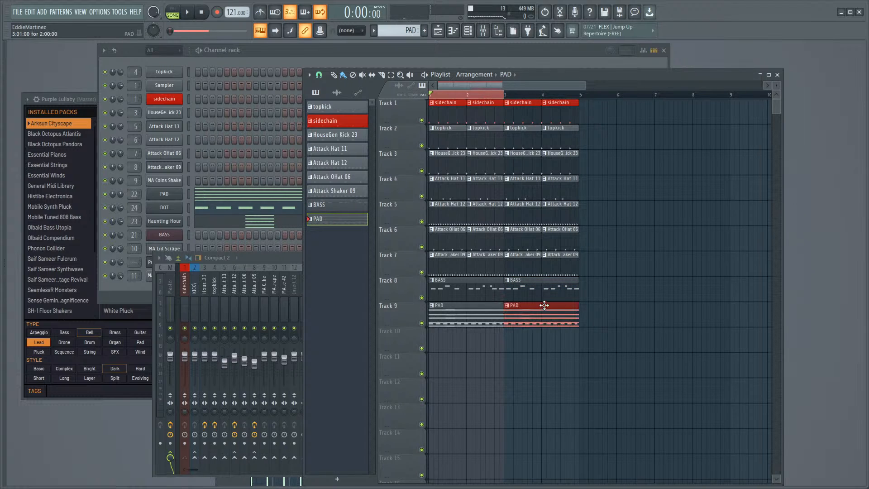
# Step: Select all playlist clips across bars 1 to 4 and create a new pattern named BELL
pyautogui.hotkey('ctrl', 'a')
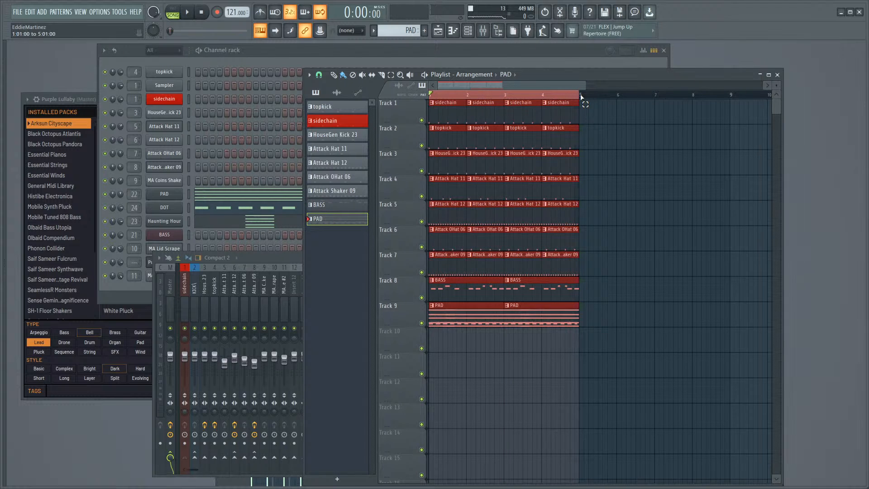
pyautogui.click(426, 32)
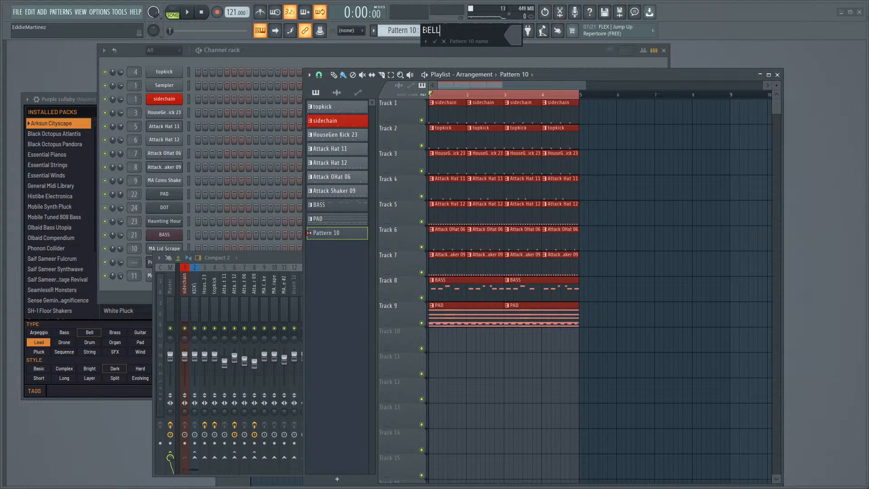
pyautogui.press('Return')
# Step: Rename the Purple Lullaby channel as BELL in the channel rack
pyautogui.click(137, 289)
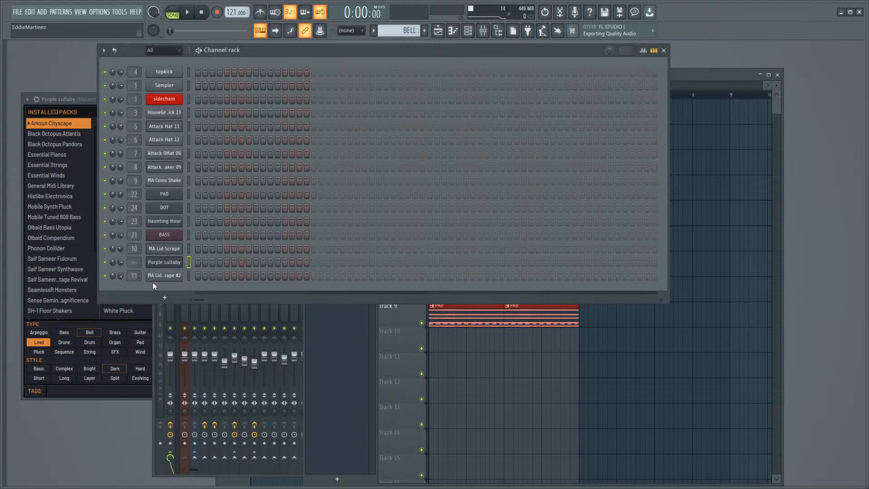
pyautogui.rightClick(162, 262)
pyautogui.click(164, 288)
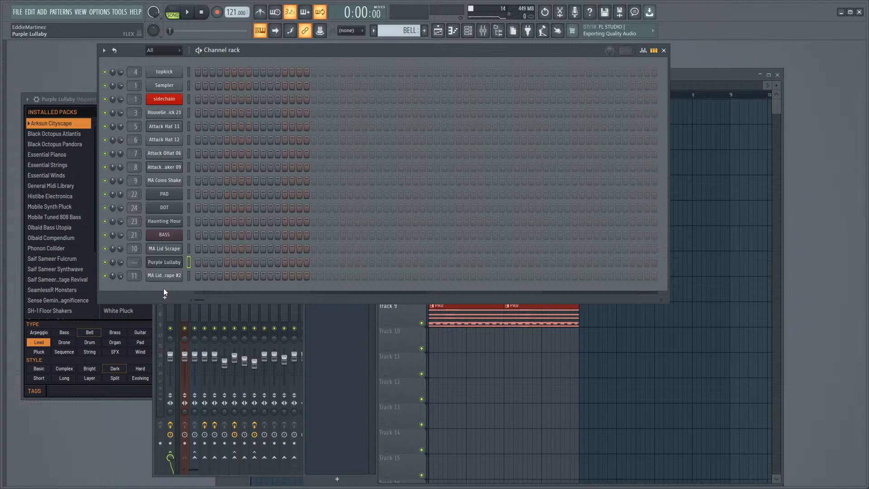
pyautogui.rightClick(181, 264)
pyautogui.click(207, 283)
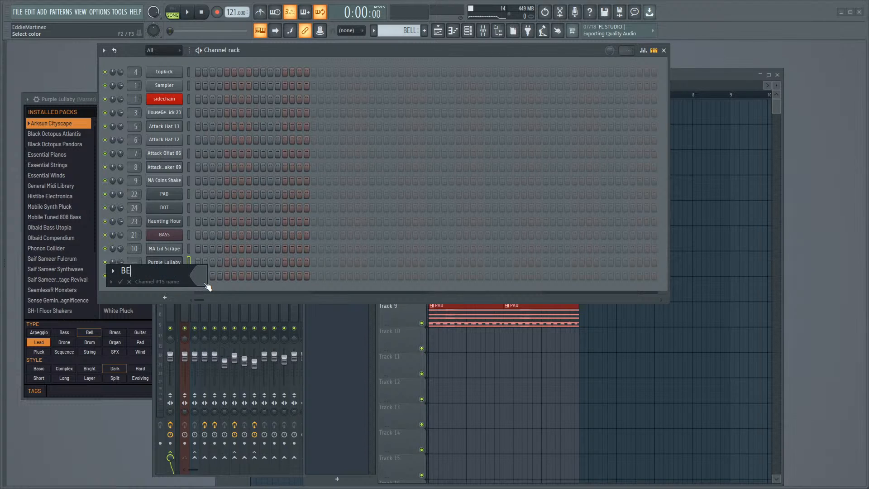
pyautogui.press('Return')
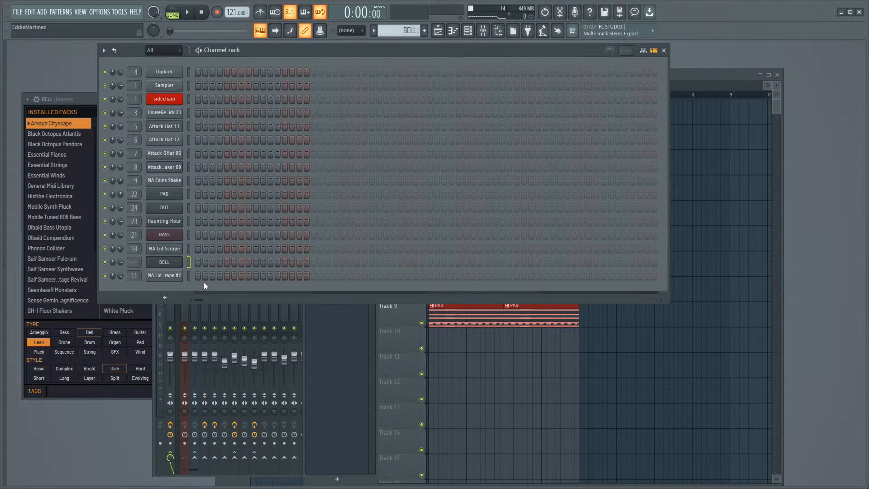
# Step: Route the BELL channel to mixer track 25, select the sidechain mixer track, and return to the channel rack
pyautogui.click(227, 308)
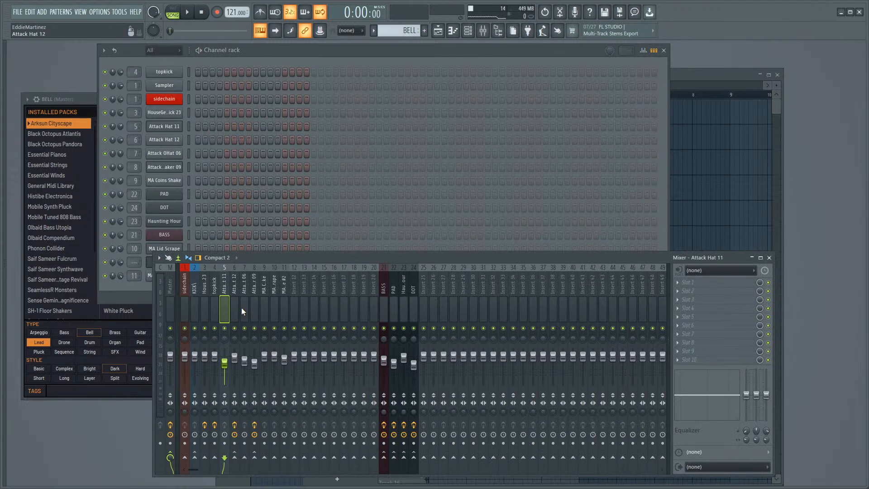
pyautogui.rightClick(422, 290)
pyautogui.moveTo(489, 309)
pyautogui.click(550, 308)
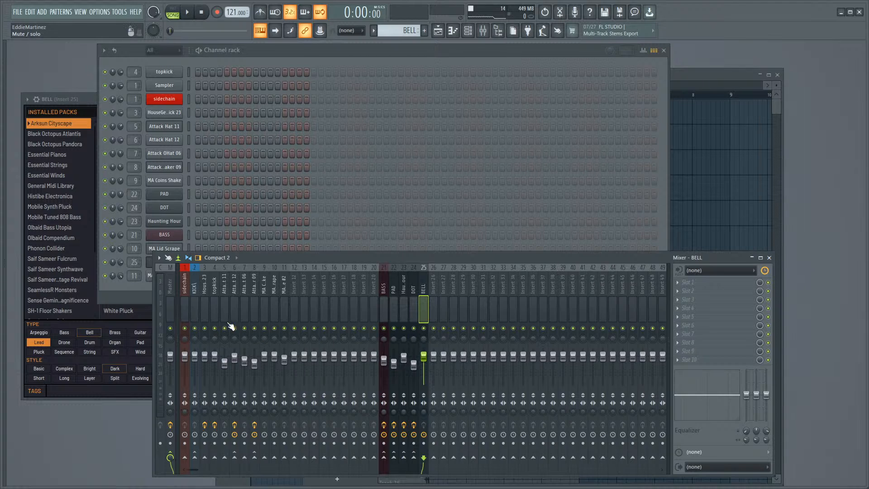
pyautogui.click(182, 294)
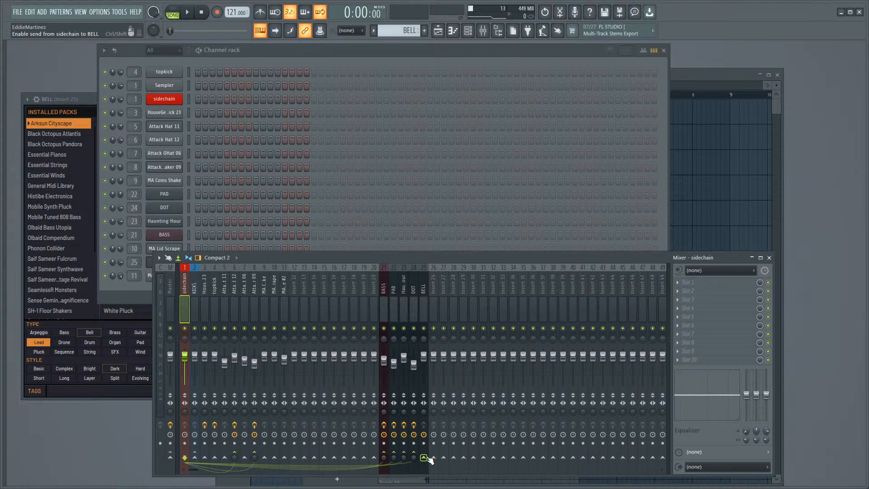
pyautogui.click(141, 287)
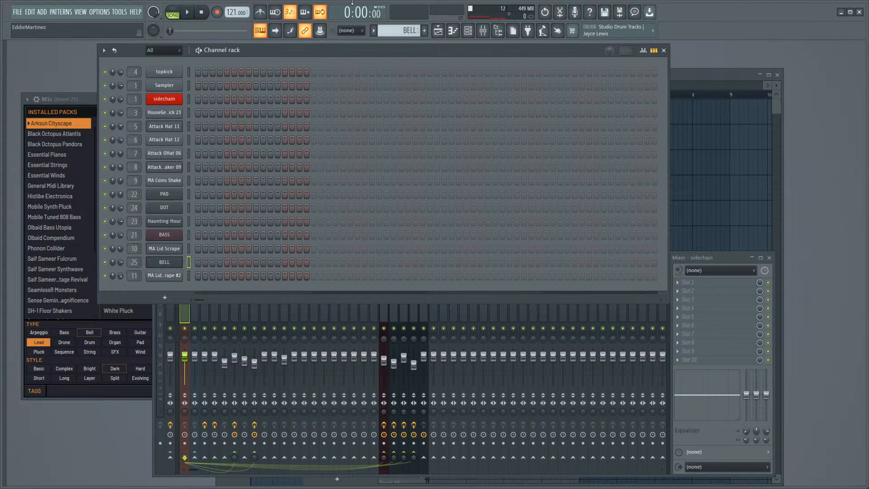
# Step: Duplicate all the playlist clips from bars 1–4 into bars 5–8 and select the whole eight-bar arrangement
pyautogui.click(439, 32)
pyautogui.press('space')
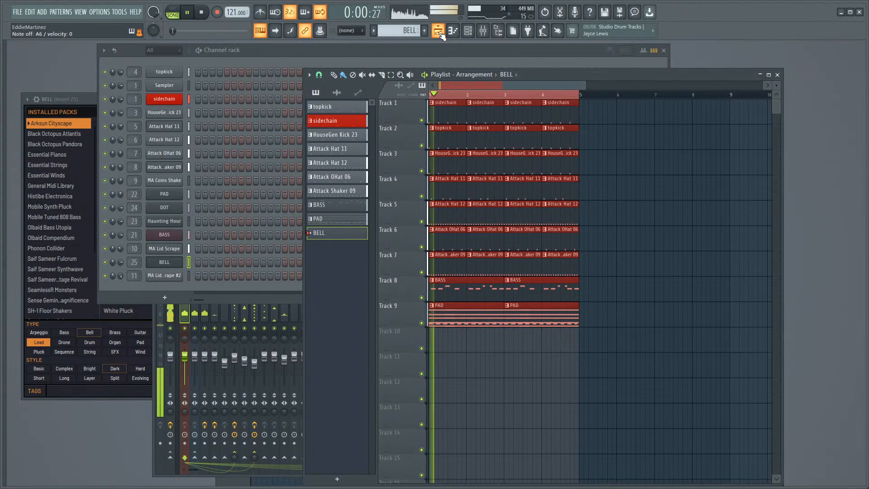
pyautogui.press('space')
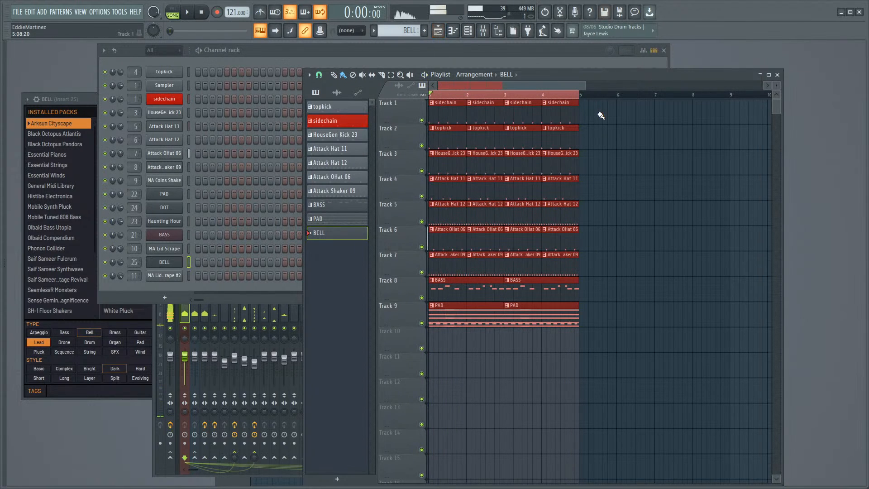
pyautogui.moveTo(594, 109); pyautogui.dragTo(453, 312)
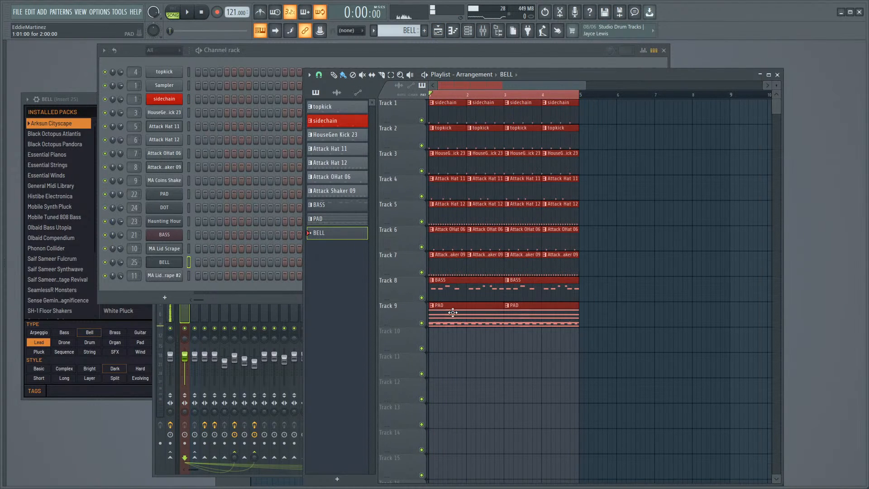
pyautogui.hotkey('ctrl', 'b')
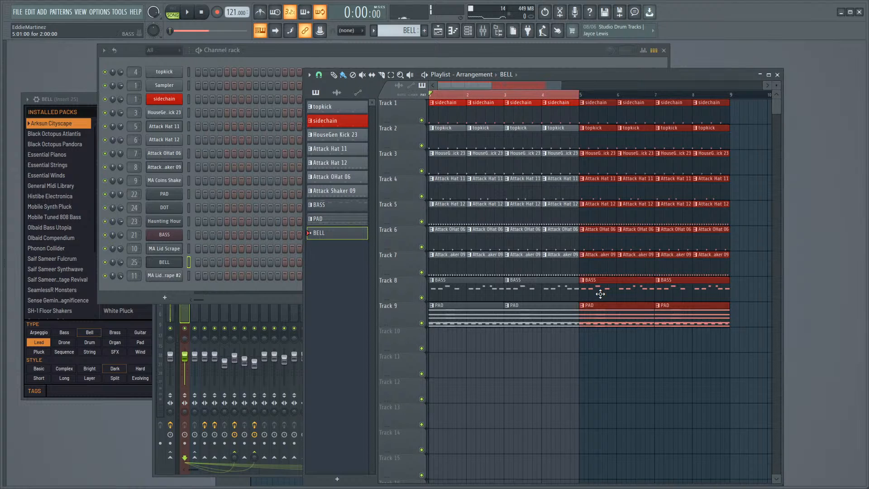
pyautogui.hotkey('ctrl', 'a')
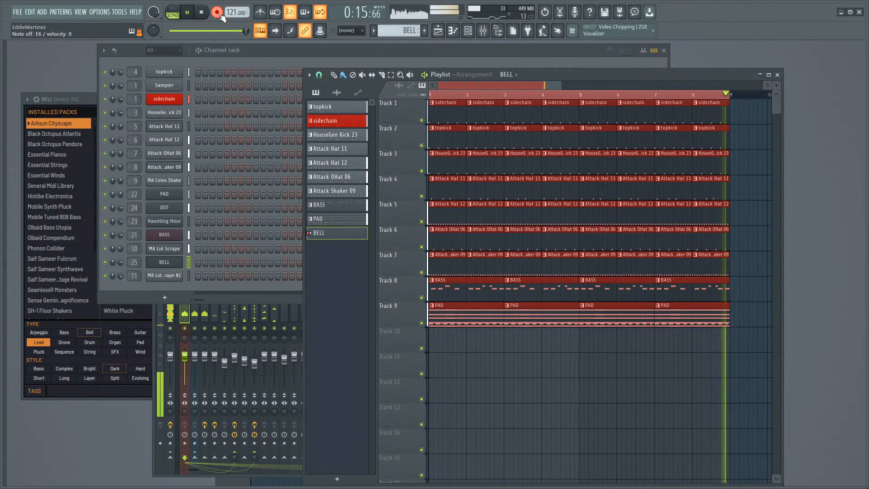
# Step: End the BELL melody recording, restart playback from the beginning, and open the recorded BELL clip in the piano roll
pyautogui.click(218, 14)
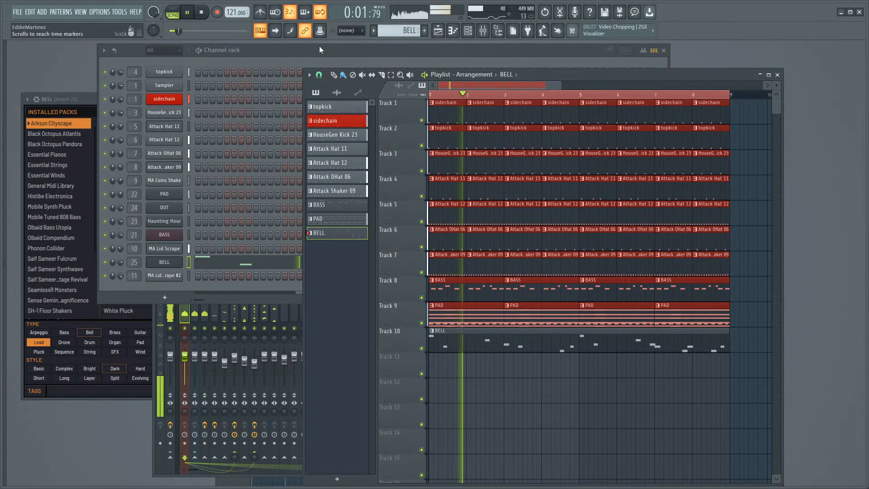
pyautogui.press('space')
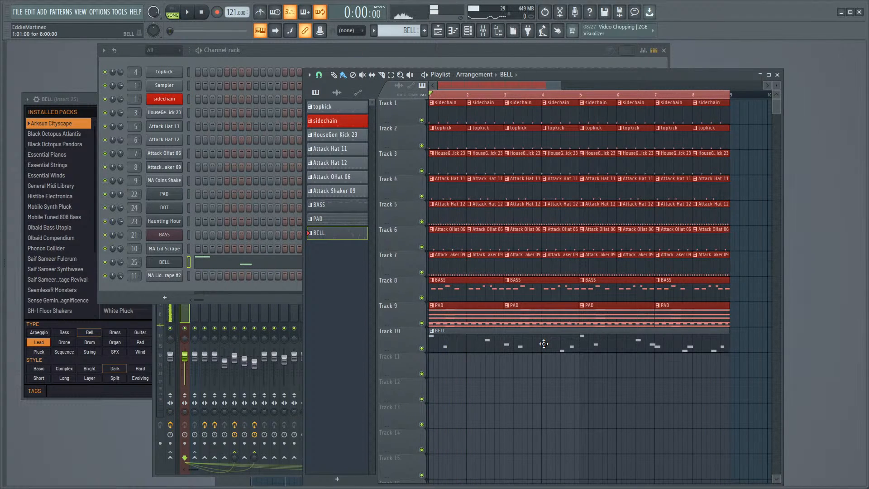
pyautogui.press('space')
pyautogui.doubleClick(544, 344)
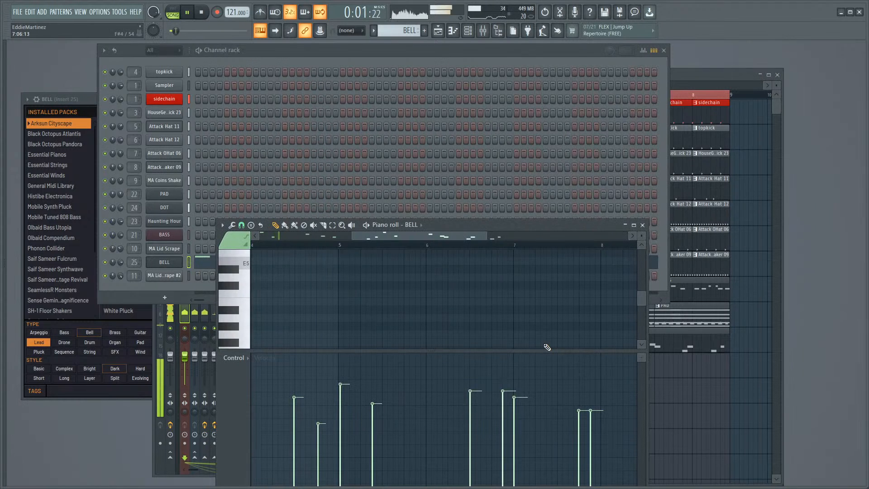
# Step: Listen to the BELL melody while locating its notes in the piano roll and examining those around bar 5
pyautogui.scroll(-3, 417, 239)
pyautogui.scroll(-5, 421, 276)
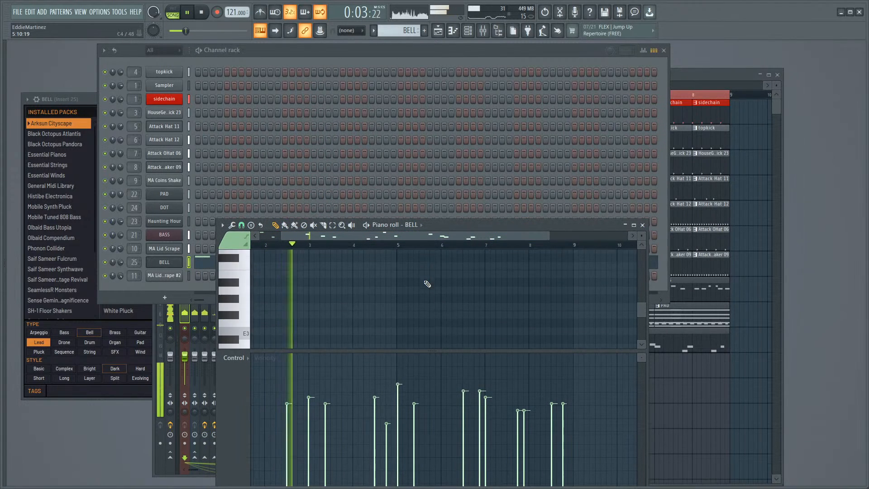
pyautogui.scroll(-2, 421, 274)
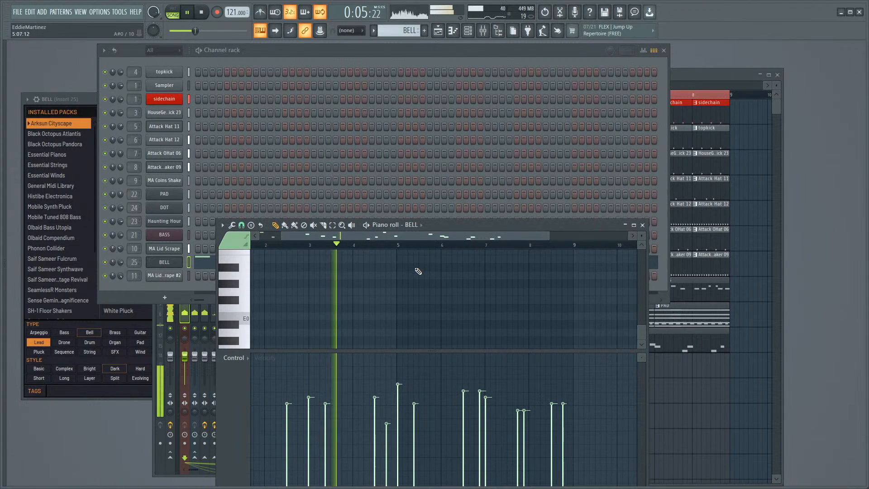
pyautogui.scroll(7, 415, 266)
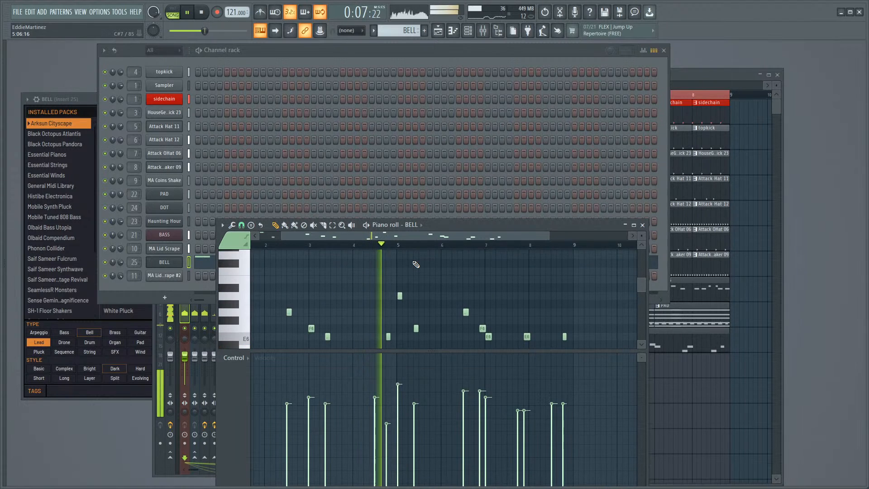
pyautogui.scroll(3, 413, 247)
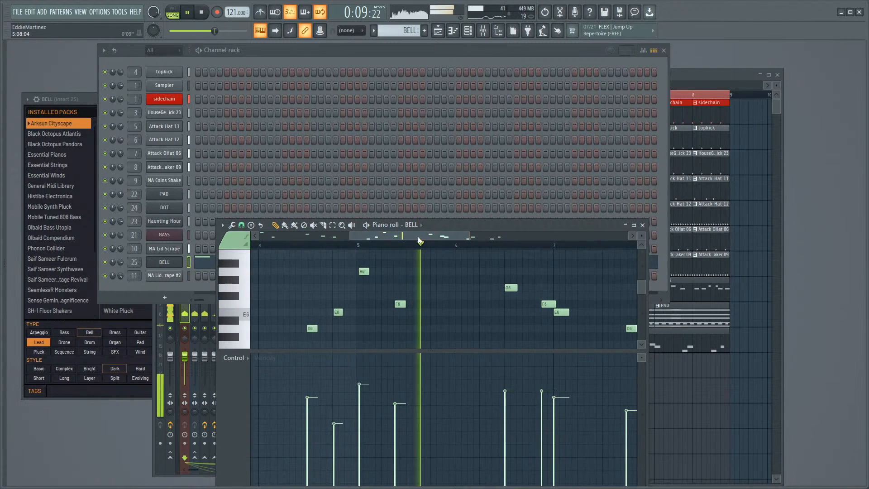
pyautogui.press('space')
pyautogui.scroll(3, 401, 248)
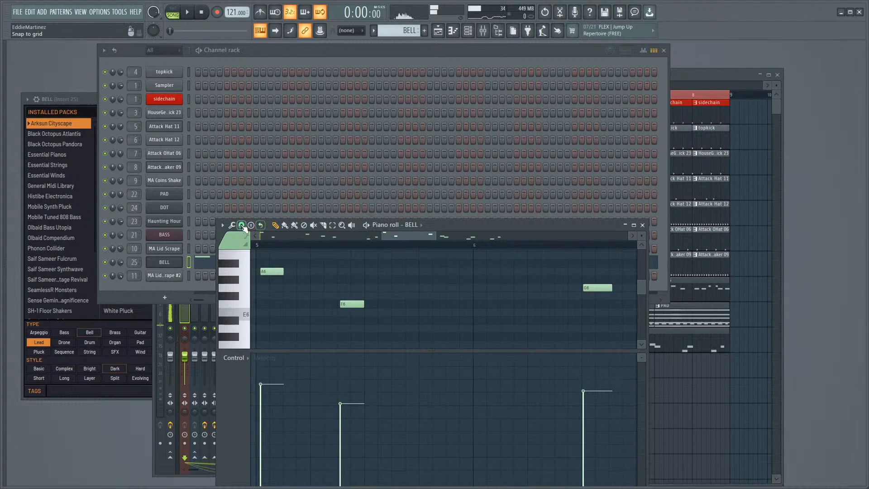
# Step: Change the piano roll's grid snapping and nudge the A6 note at the start of bar 5
pyautogui.click(241, 226)
pyautogui.click(256, 268)
pyautogui.moveTo(407, 236); pyautogui.dragTo(389, 235)
pyautogui.moveTo(392, 273); pyautogui.dragTo(392, 273)
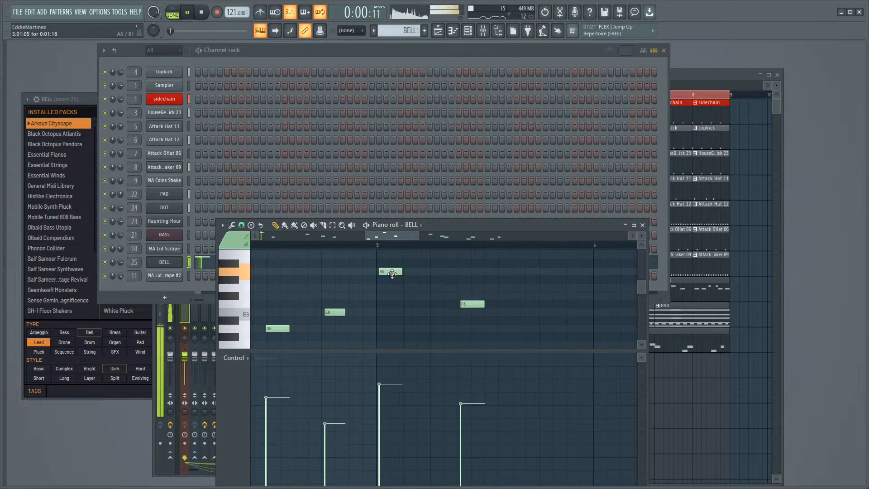
# Step: Lower the F6 note in bar 5 of the BELL melody to E6 and listen to the result
pyautogui.press('space')
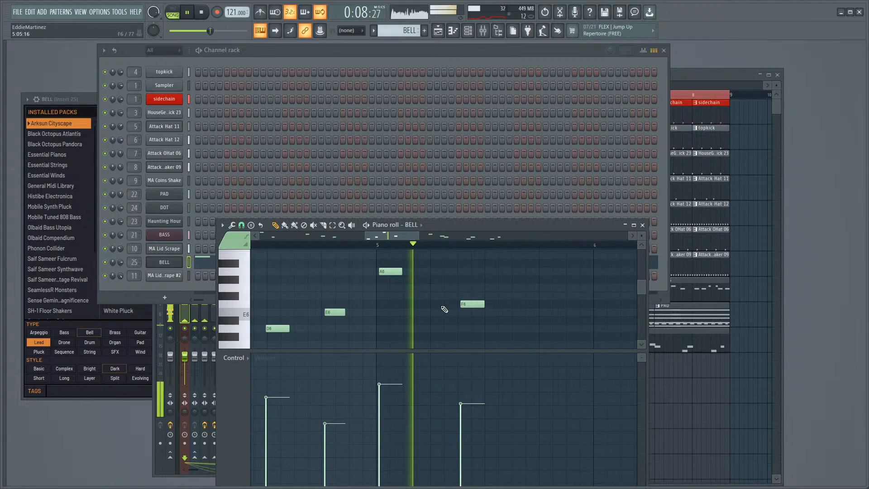
pyautogui.press('space')
pyautogui.click(467, 304)
pyautogui.moveTo(467, 310)
pyautogui.mouseDown()
pyautogui.moveTo(473, 289)
pyautogui.moveTo(469, 313)
pyautogui.mouseUp()
pyautogui.press('space')
pyautogui.press('space')
pyautogui.press('space')
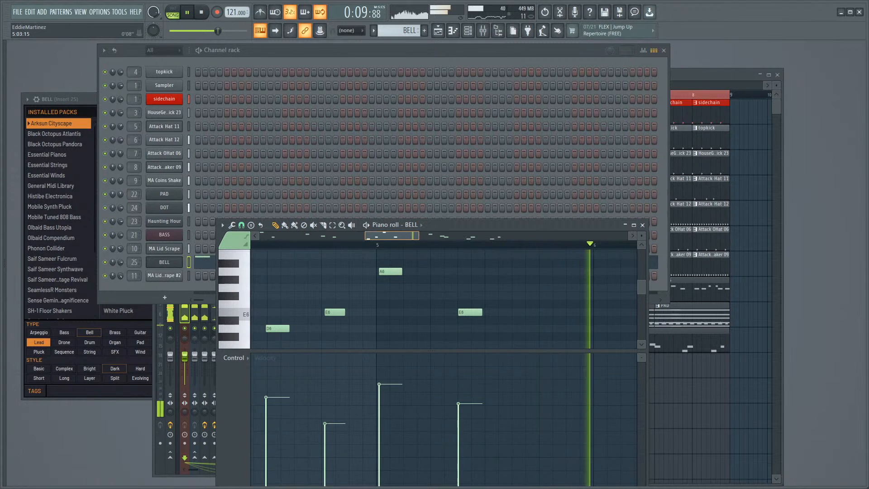
# Step: Play the BELL melody through to review its notes, raising the velocity of the D6 note late in bar 7
pyautogui.scroll(-3, 424, 251)
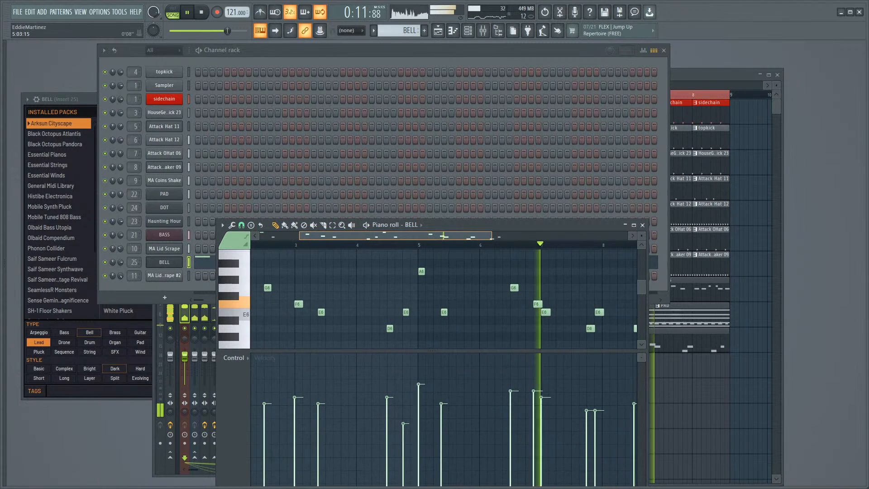
pyautogui.scroll(-2, 424, 251)
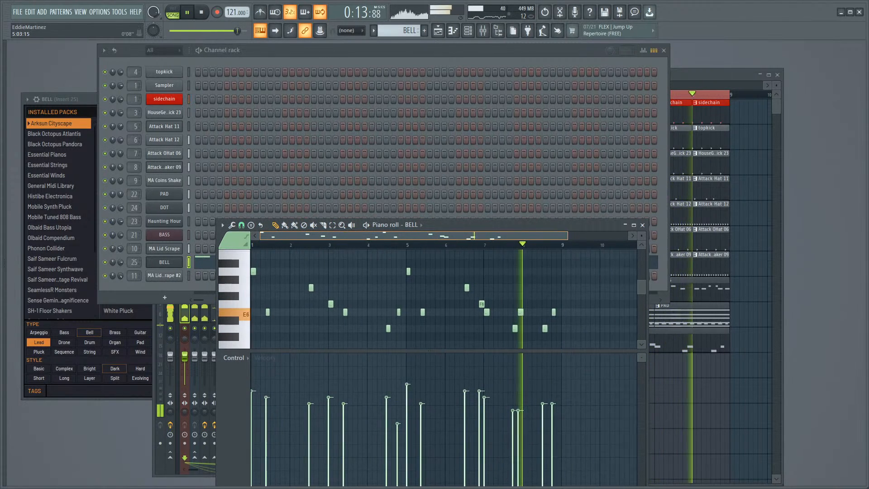
pyautogui.scroll(2, 482, 275)
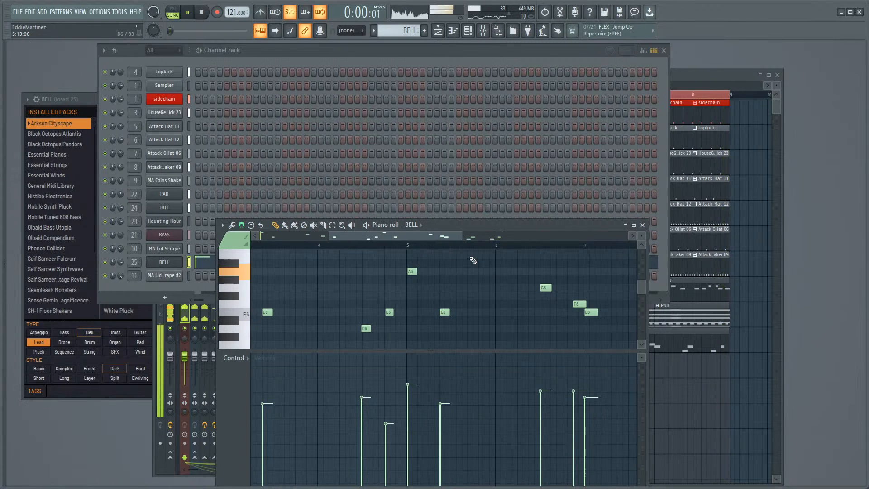
pyautogui.moveTo(424, 236); pyautogui.dragTo(457, 237)
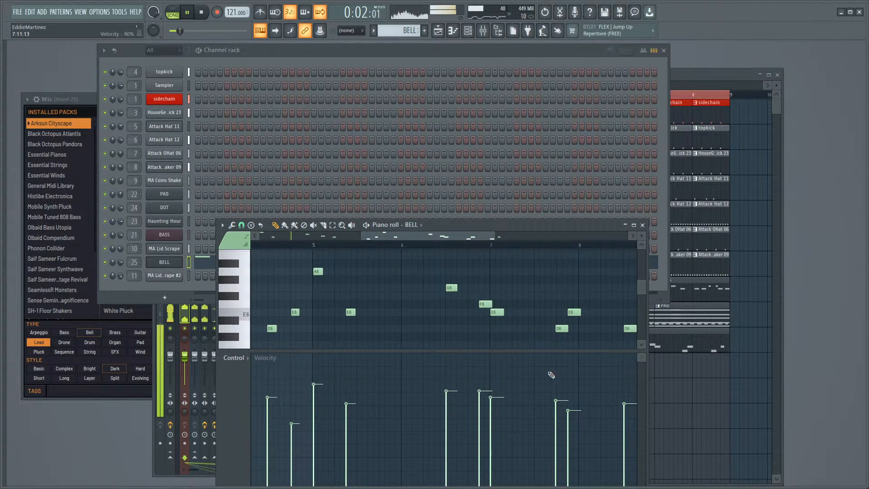
pyautogui.moveTo(390, 237); pyautogui.dragTo(289, 233)
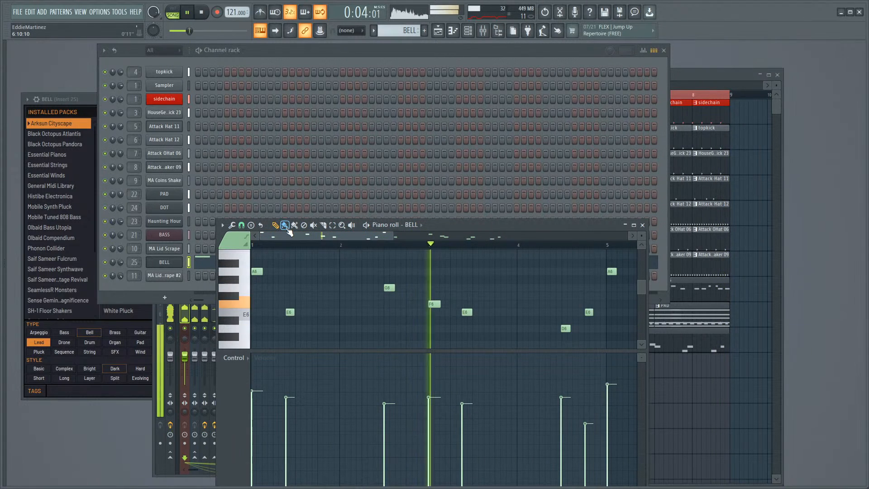
pyautogui.click(383, 225)
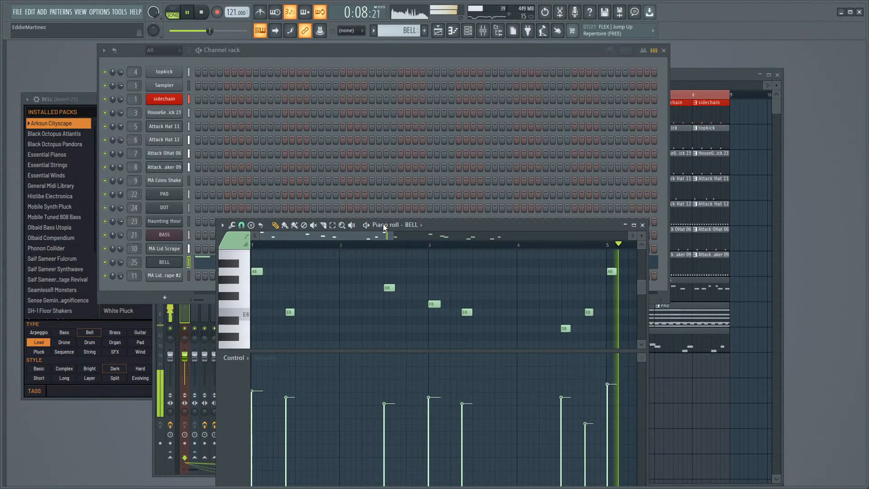
pyautogui.press('space')
# Step: Select the BELL track in the mixer and lower its volume slightly
pyautogui.click(192, 312)
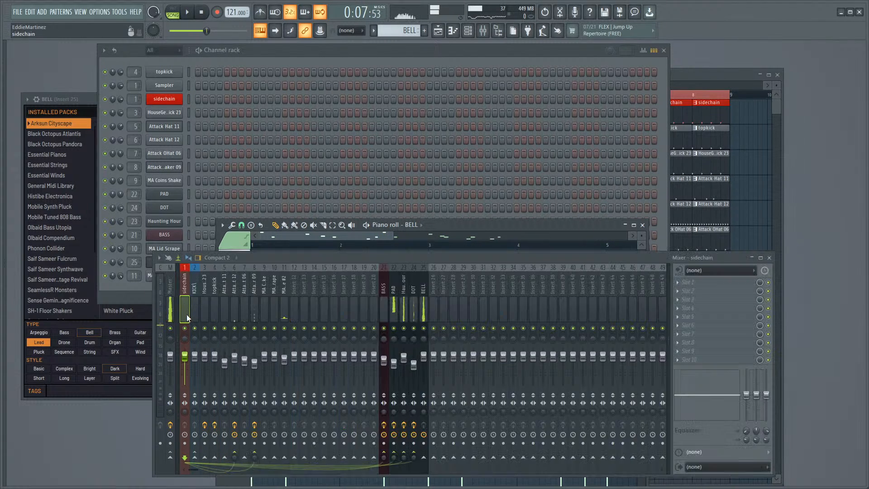
pyautogui.click(428, 306)
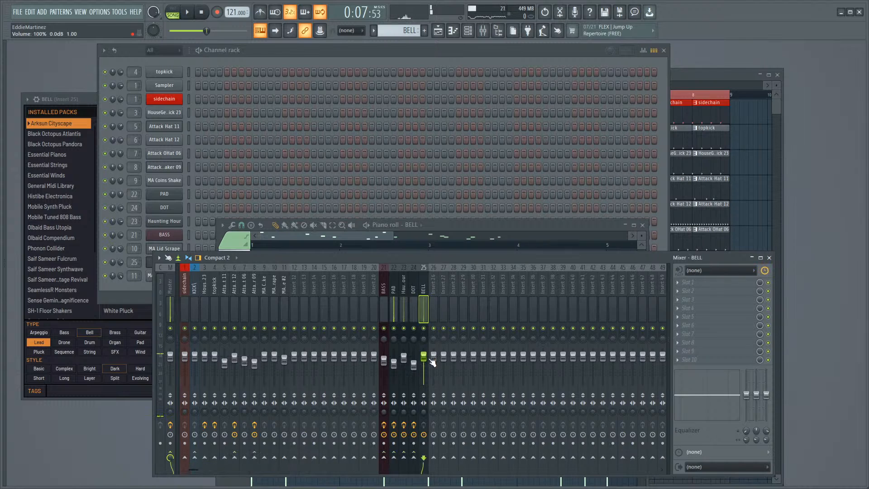
pyautogui.moveTo(423, 357); pyautogui.dragTo(430, 369)
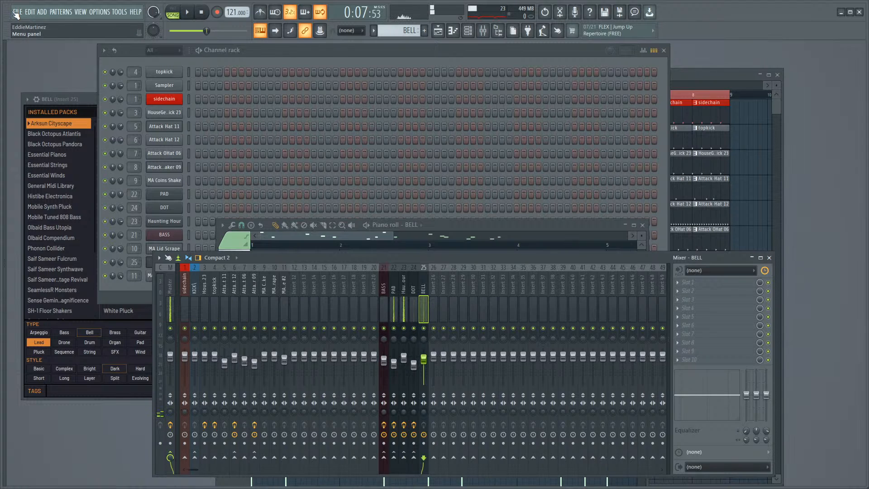
# Step: Look over the channel rack, mixer and playlist arrangement, including the empty bars beyond the eight-bar loop
pyautogui.click(330, 55)
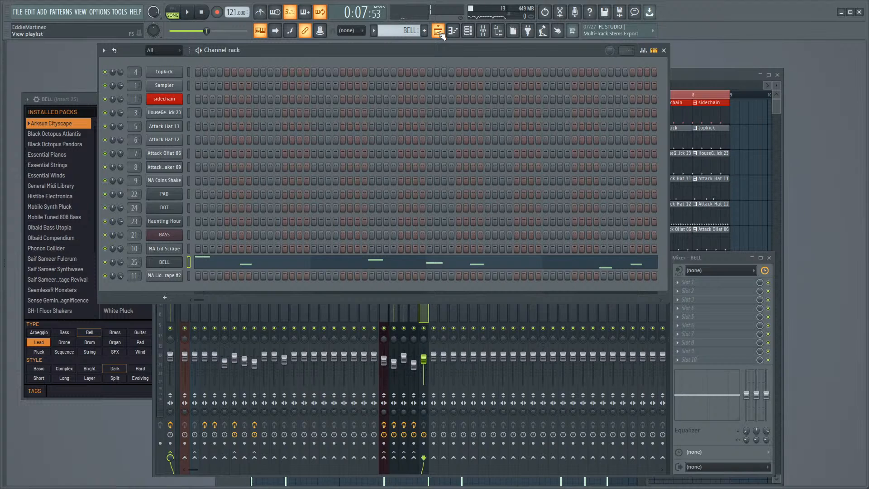
pyautogui.click(676, 72)
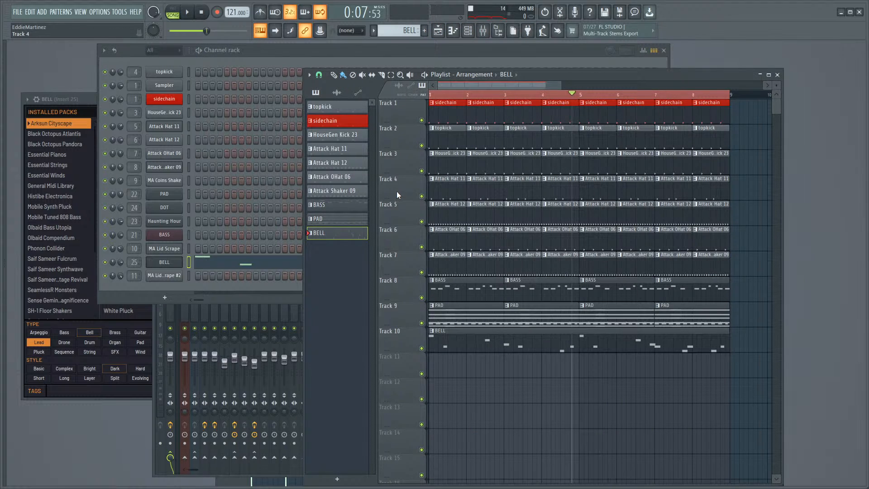
pyautogui.click(185, 312)
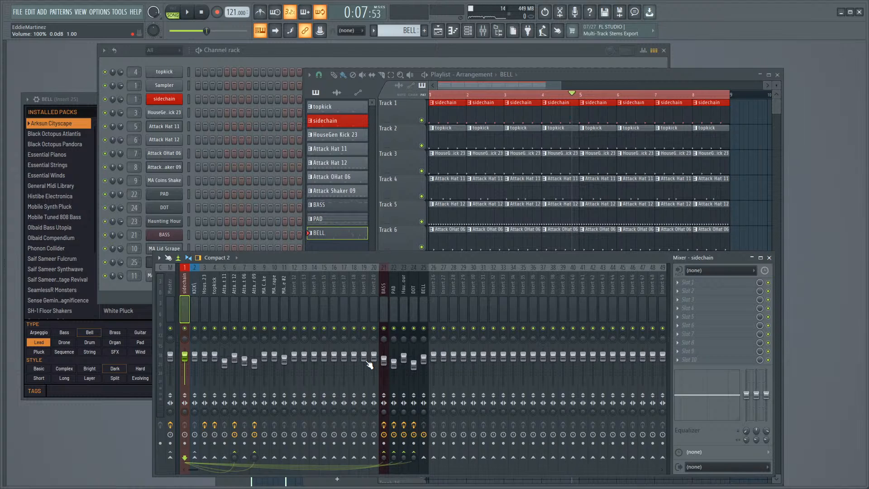
pyautogui.click(479, 82)
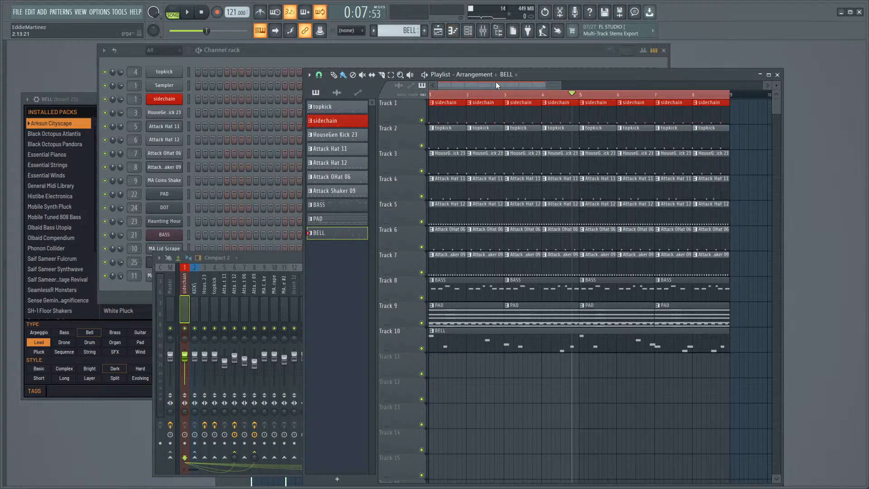
pyautogui.moveTo(498, 85); pyautogui.dragTo(498, 70)
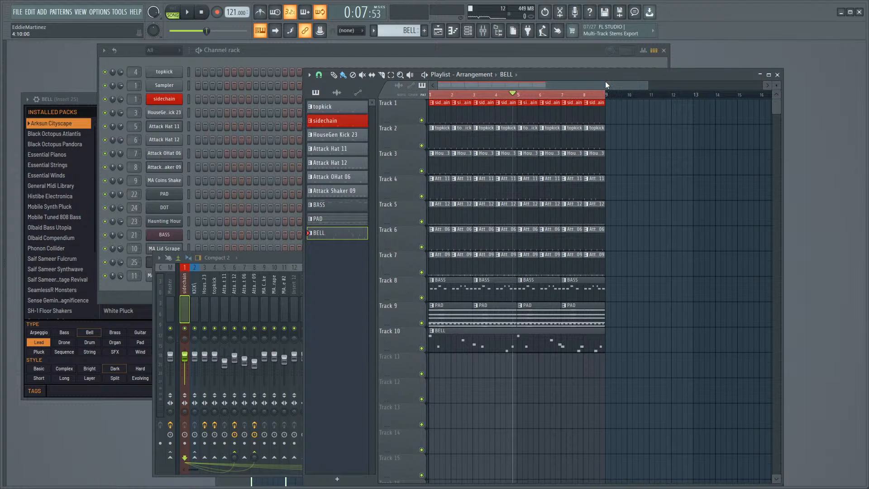
pyautogui.scroll(-3, 605, 85)
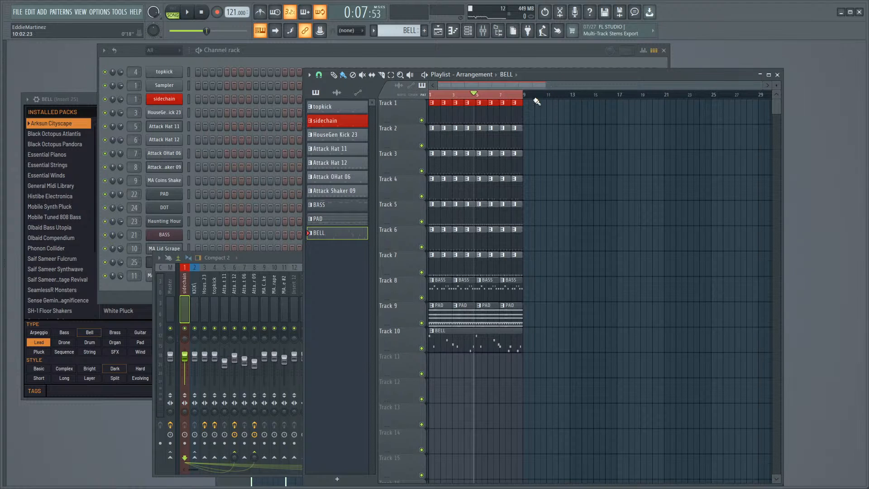
# Step: Rename mixer track Insert 14 as "drumbuss" and colour it Fire brick red (#C21612)
pyautogui.click(273, 256)
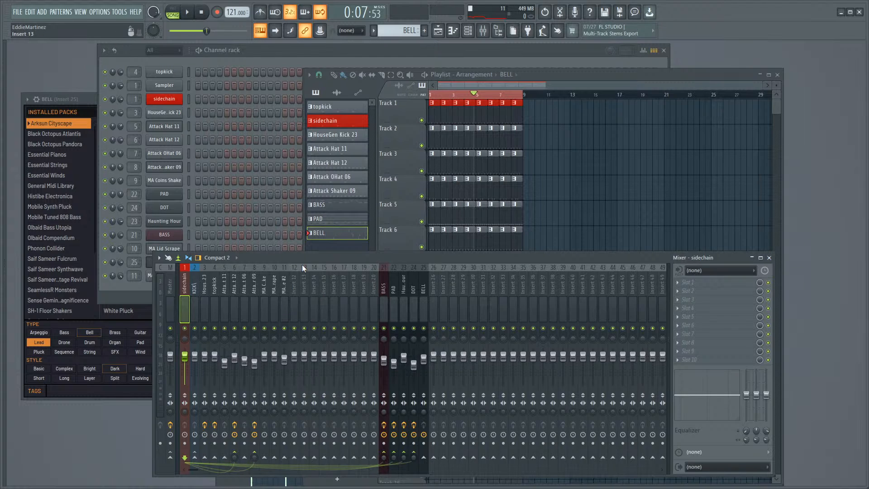
pyautogui.rightClick(314, 294)
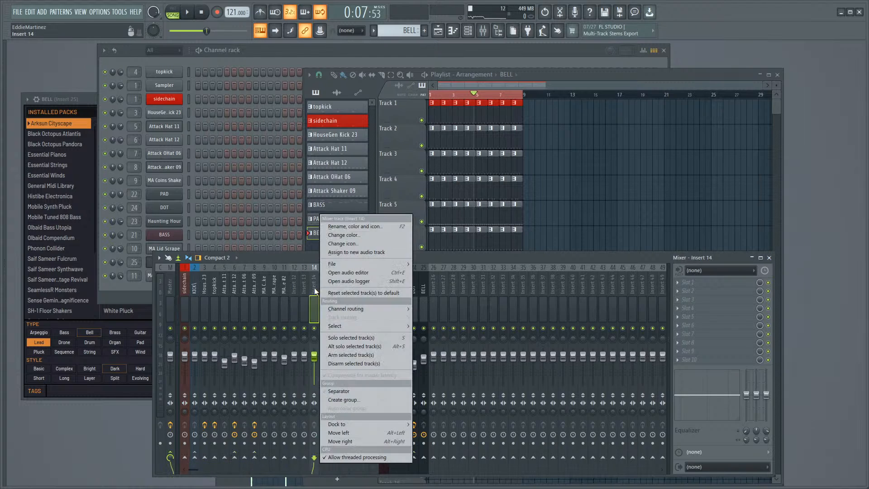
pyautogui.click(344, 226)
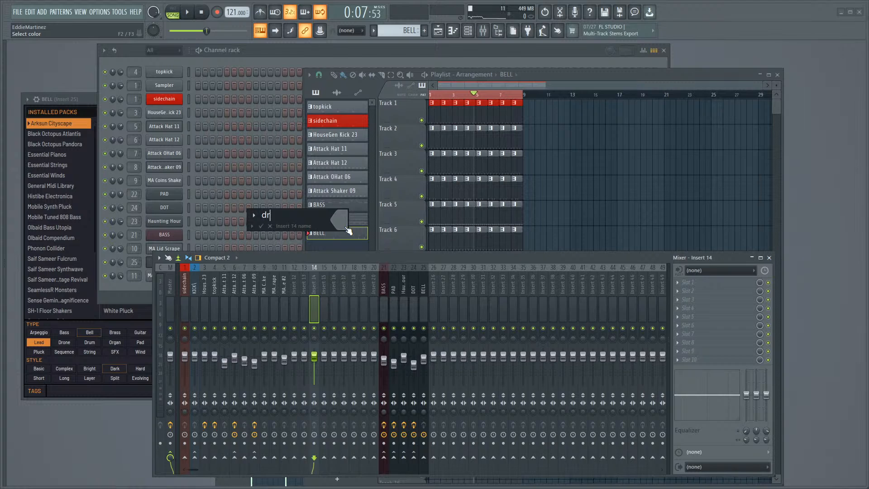
pyautogui.write('drumbuss')
pyautogui.click(346, 229)
pyautogui.click(418, 248)
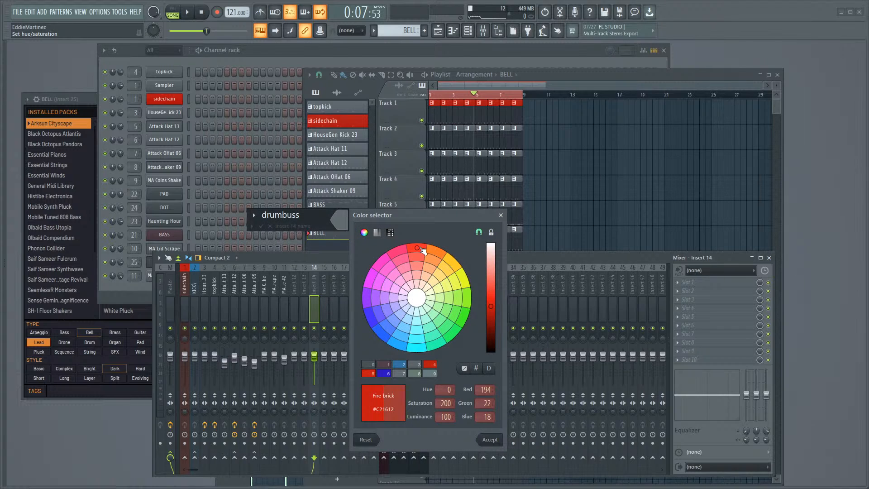
pyautogui.press('Return')
pyautogui.press('Return')
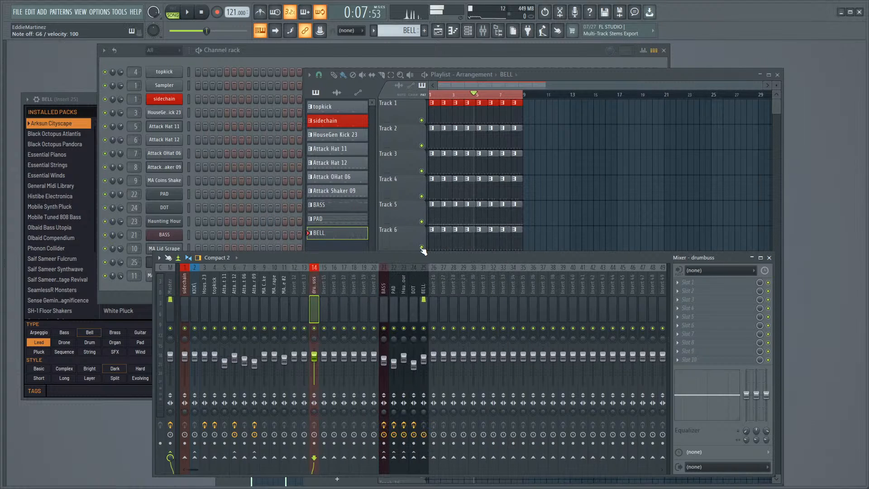
# Step: Rename mixer track Insert 15 as "bass byus" and colour it Steel Blue (#127CC2)
pyautogui.rightClick(347, 296)
pyautogui.click(362, 223)
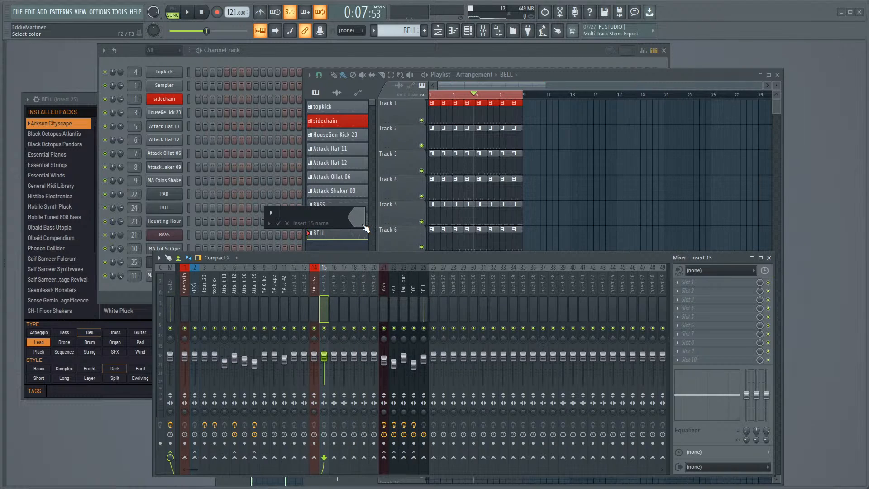
pyautogui.write('bass byus')
pyautogui.click(362, 223)
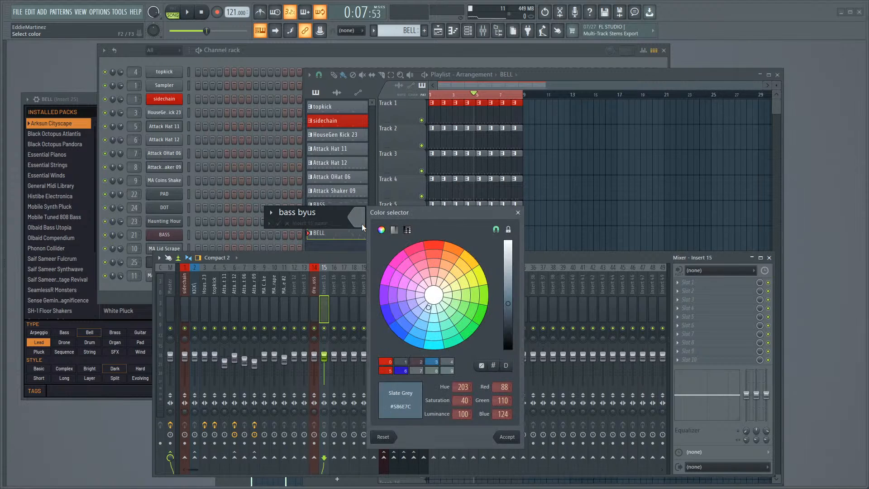
pyautogui.click(415, 341)
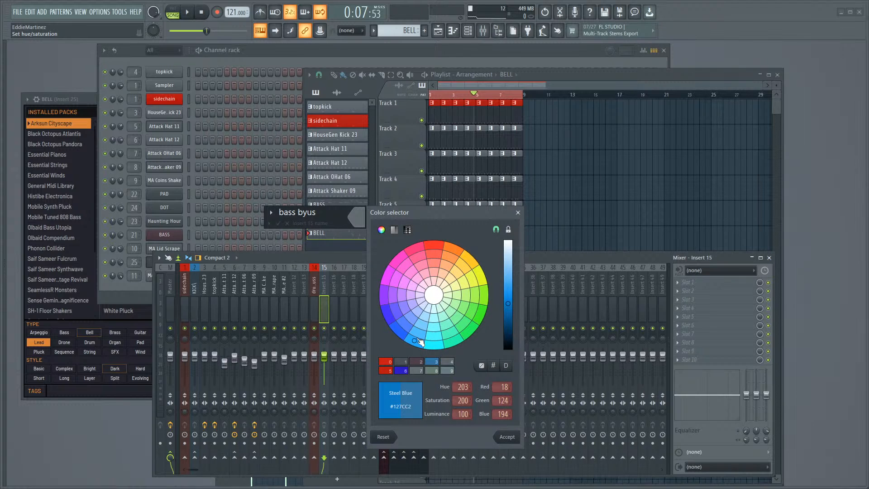
pyautogui.press('Return')
pyautogui.press('Return')
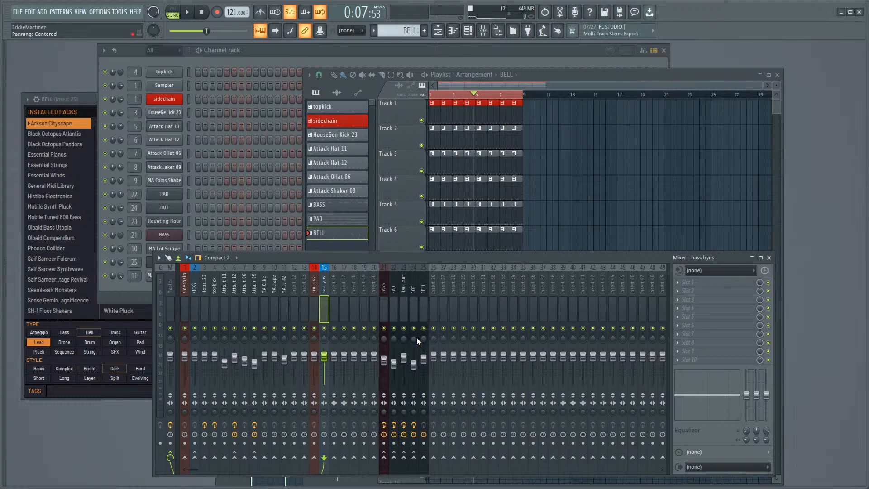
# Step: Rename mixer track Insert 16 as "melodicbus" and colour it Lime green (#23C212)
pyautogui.rightClick(335, 292)
pyautogui.click(363, 230)
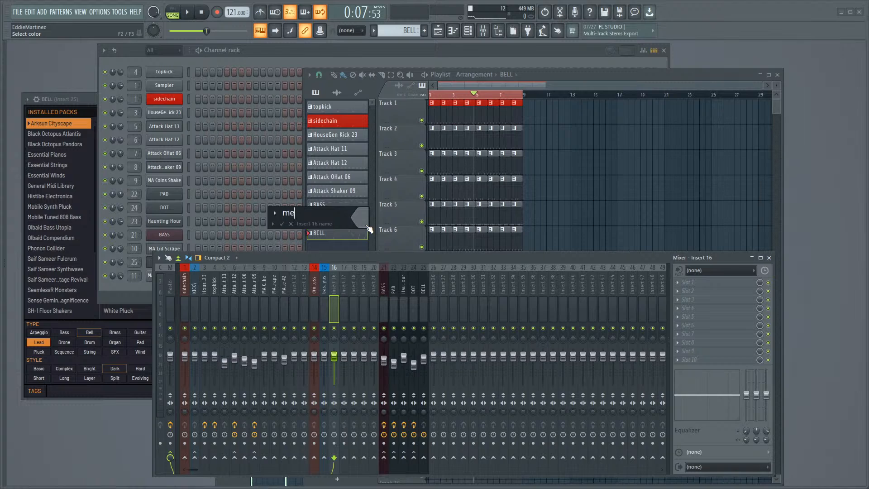
pyautogui.write('melodicbus')
pyautogui.click(365, 224)
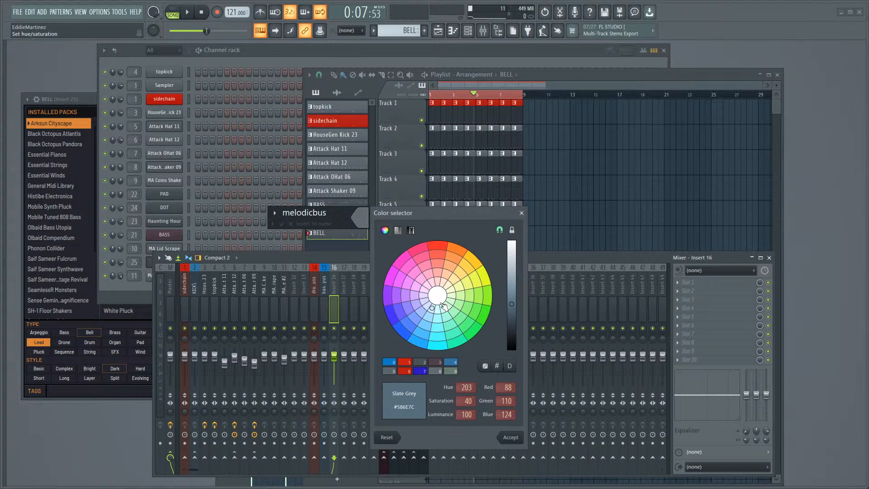
pyautogui.click(484, 315)
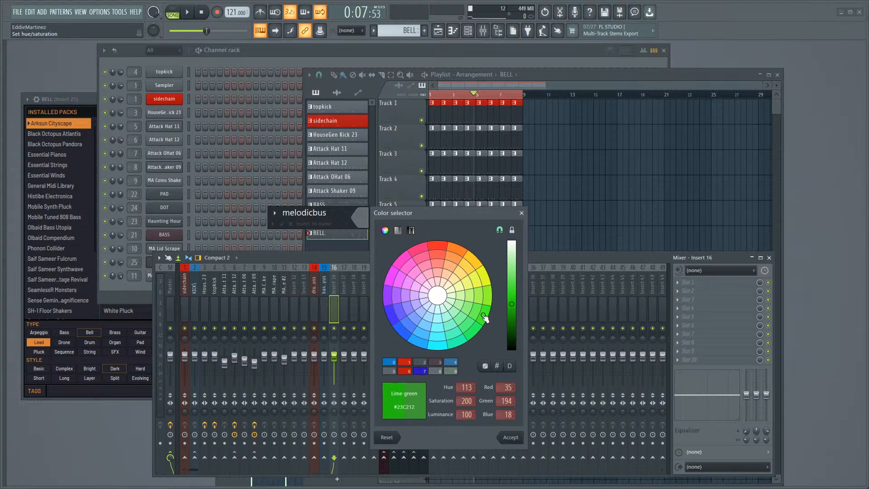
pyautogui.press('Return')
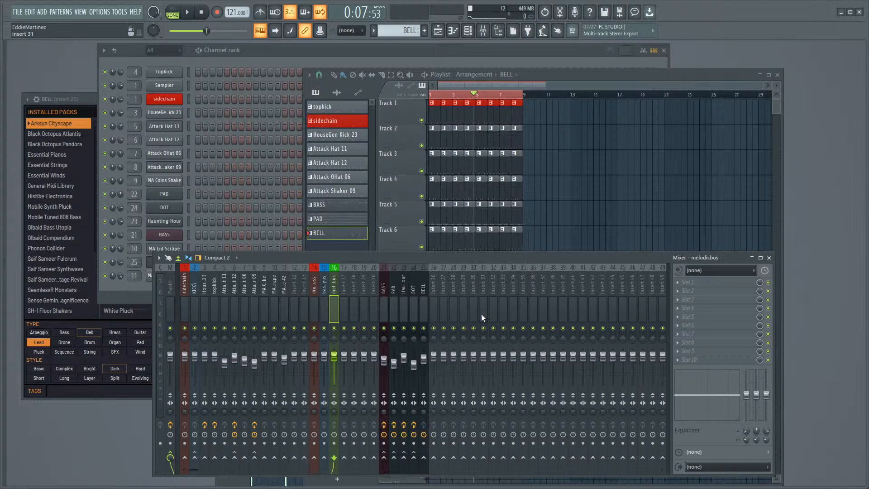
# Step: Route the KICK mixer track only to drumbuss and check the routing of KICK and topkick
pyautogui.rightClick(311, 294)
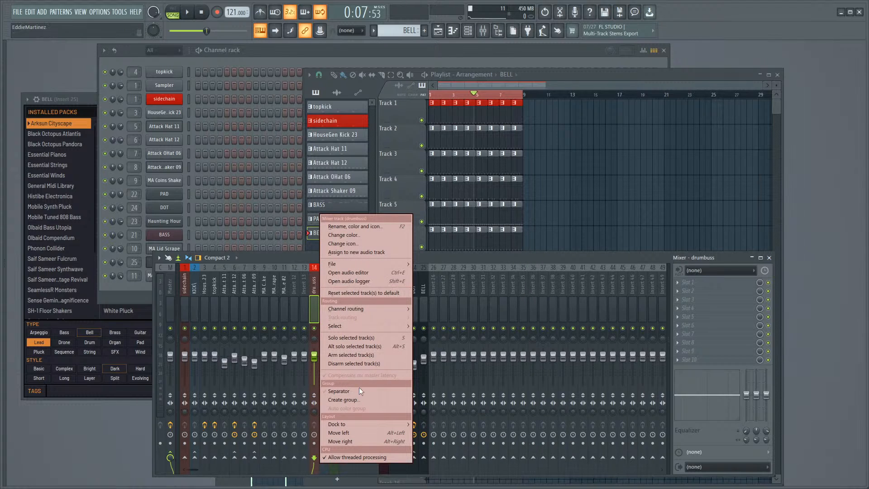
pyautogui.click(311, 304)
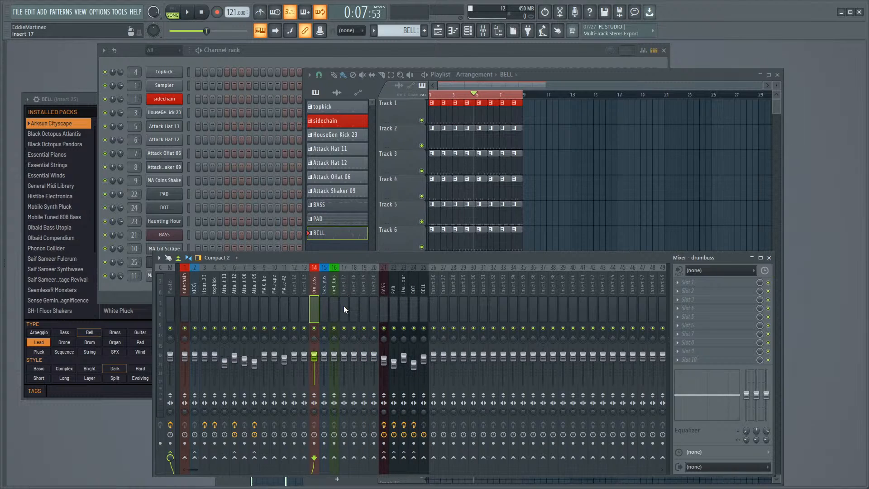
pyautogui.click(196, 287)
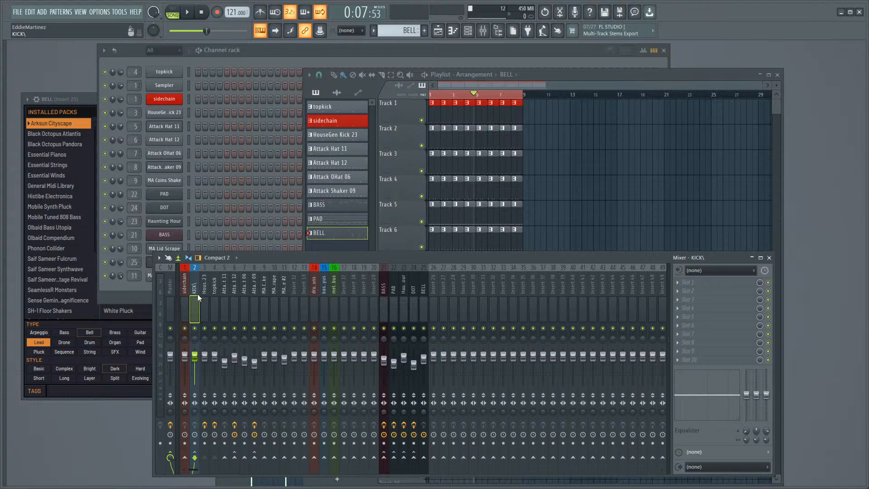
pyautogui.rightClick(316, 457)
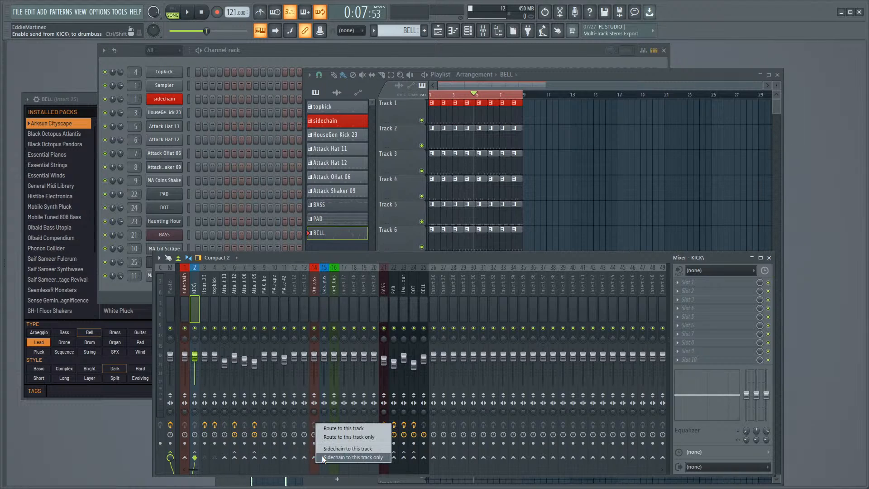
pyautogui.click(335, 435)
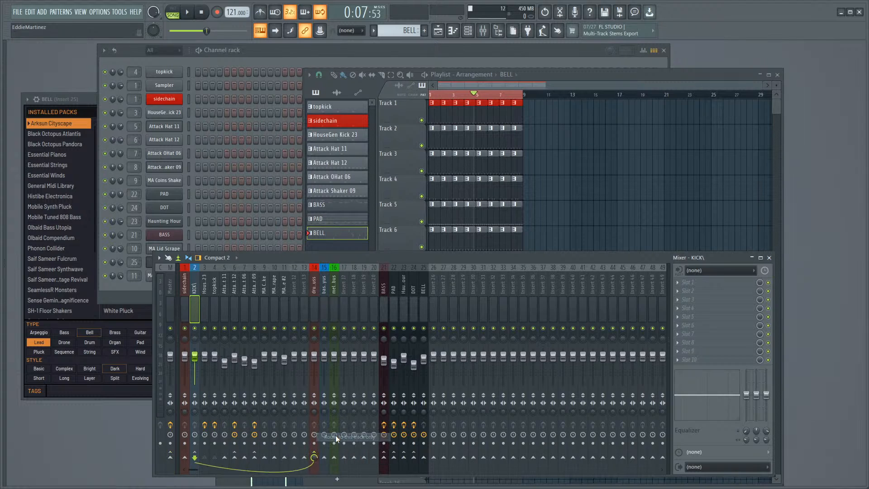
pyautogui.click(214, 302)
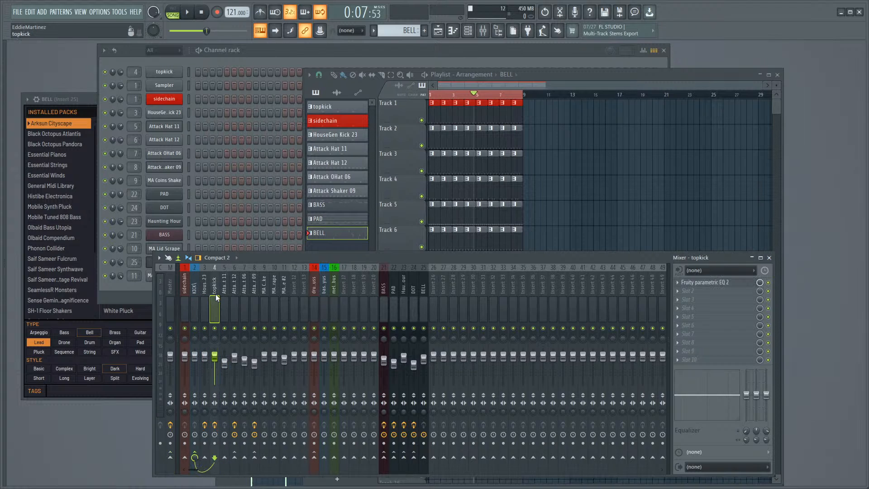
pyautogui.click(209, 308)
pyautogui.click(194, 300)
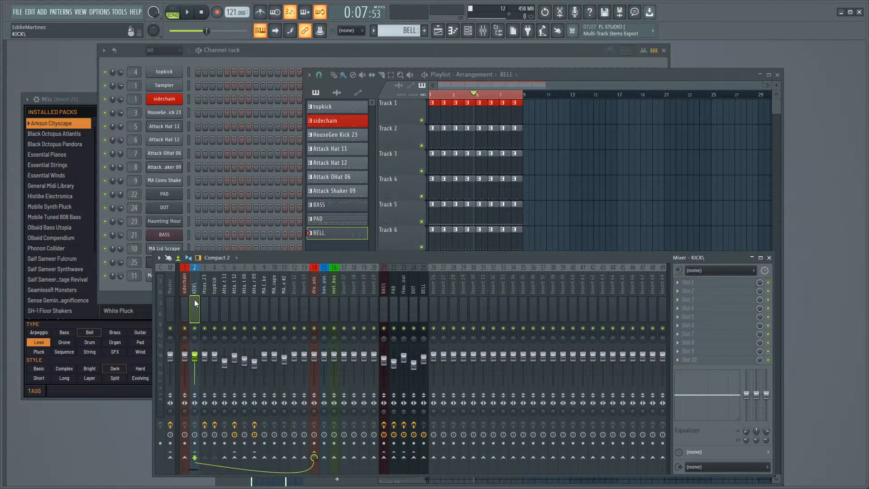
pyautogui.click(311, 306)
# Step: Select mixer tracks 5 to 11, starting with Attack Hat 11, and route them only to drumbuss
pyautogui.click(216, 299)
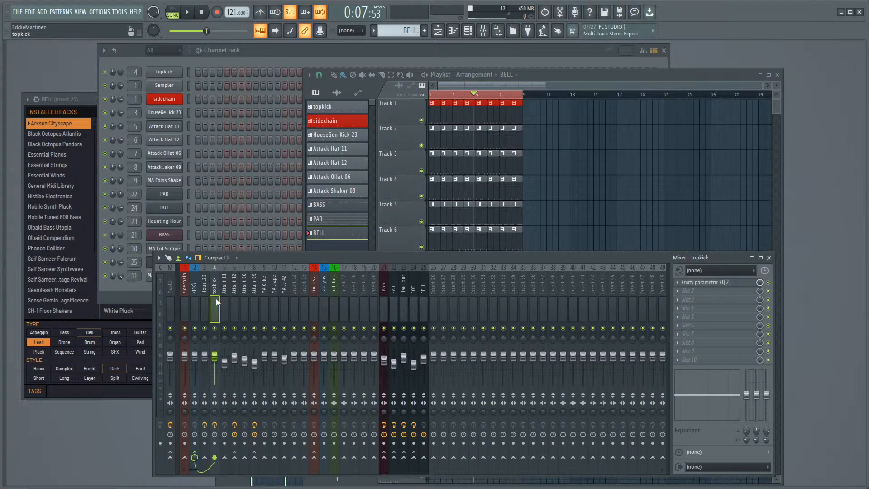
pyautogui.click(228, 290)
pyautogui.moveTo(234, 291); pyautogui.dragTo(283, 297)
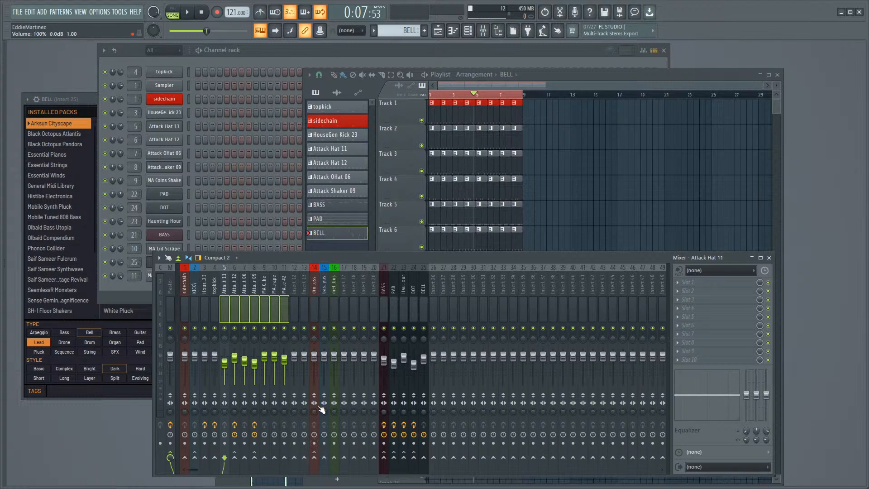
pyautogui.rightClick(316, 459)
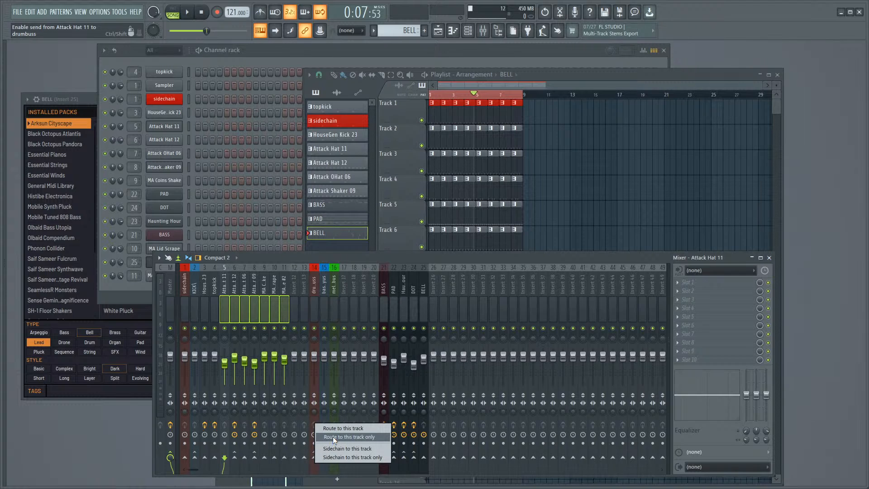
pyautogui.click(332, 437)
# Step: Examine the hat and percussion mixer tracks one by one to verify their routing to drumbuss
pyautogui.click(229, 305)
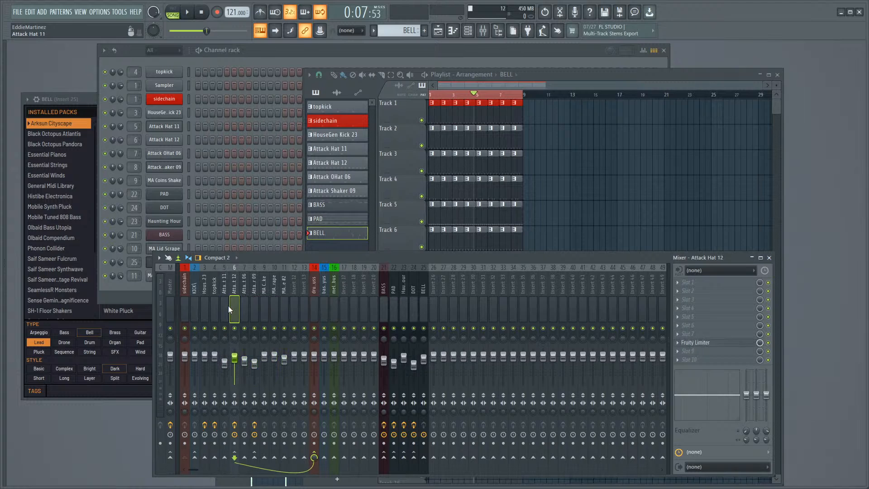
pyautogui.click(227, 306)
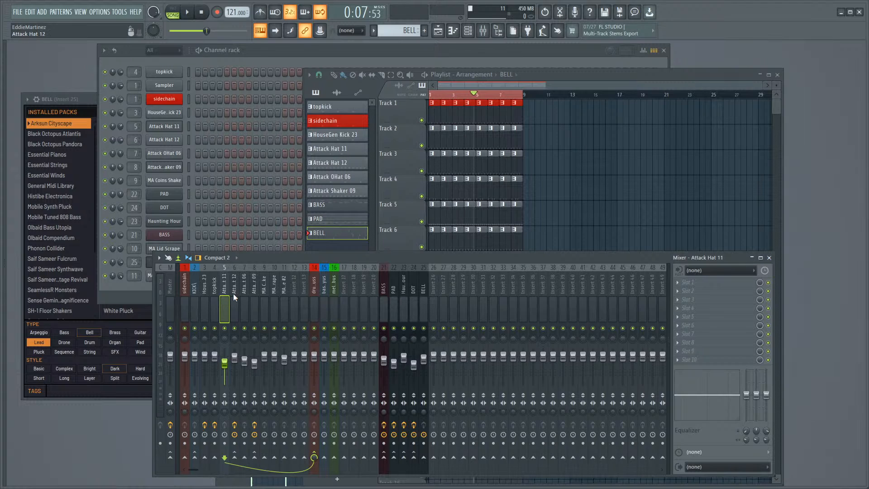
pyautogui.click(232, 300)
pyautogui.keyDown('ctrl'); pyautogui.keyDown('shift'); pyautogui.click(226, 298); pyautogui.keyUp('shift'); pyautogui.keyUp('ctrl')
pyautogui.keyDown('ctrl'); pyautogui.keyDown('shift'); pyautogui.click(244, 298); pyautogui.keyUp('shift'); pyautogui.keyUp('ctrl')
pyautogui.keyDown('ctrl'); pyautogui.keyDown('shift'); pyautogui.click(255, 302); pyautogui.keyUp('shift'); pyautogui.keyUp('ctrl')
pyautogui.keyDown('ctrl'); pyautogui.keyDown('shift'); pyautogui.click(265, 302); pyautogui.keyUp('shift'); pyautogui.keyUp('ctrl')
pyautogui.keyDown('ctrl'); pyautogui.keyDown('shift'); pyautogui.click(267, 301); pyautogui.keyUp('shift'); pyautogui.keyUp('ctrl')
pyautogui.keyDown('ctrl'); pyautogui.keyDown('shift'); pyautogui.click(247, 299); pyautogui.keyUp('shift'); pyautogui.keyUp('ctrl')
pyautogui.click(253, 298)
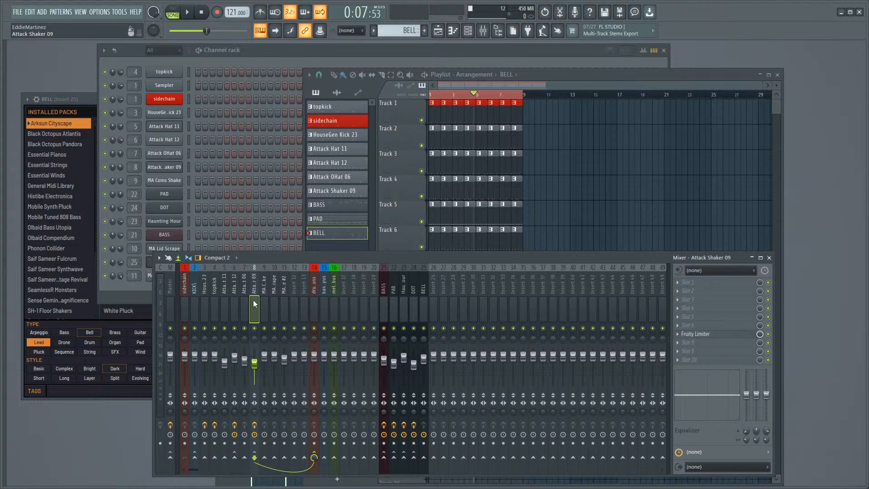
pyautogui.click(277, 297)
pyautogui.click(286, 300)
pyautogui.click(275, 299)
pyautogui.click(258, 297)
pyautogui.click(239, 298)
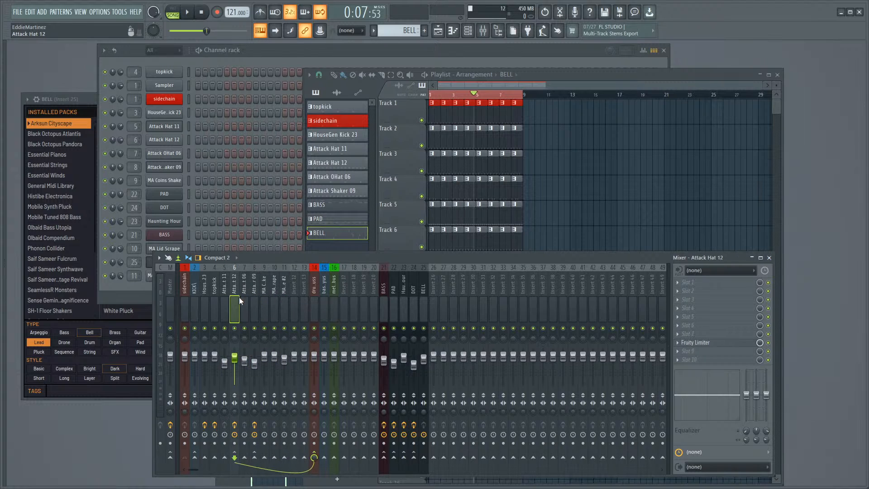
# Step: Play the arrangement to check the drum signal on the drumbuss track, and stop playback
pyautogui.press('space')
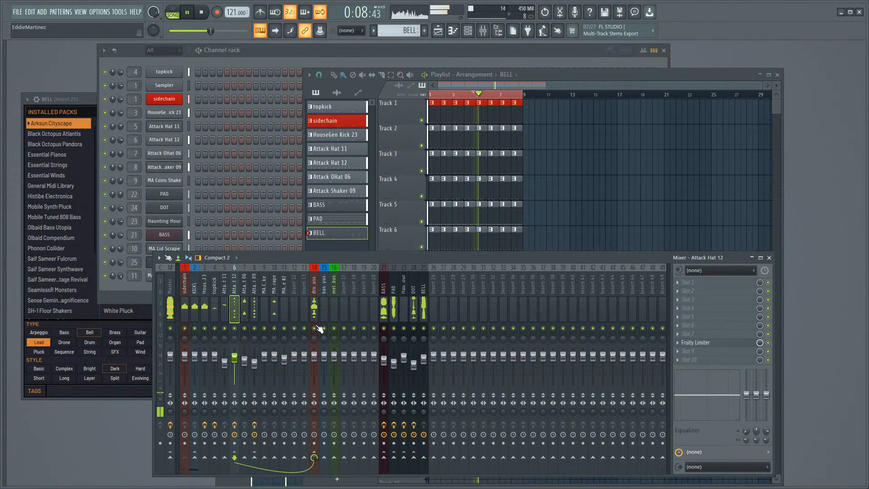
pyautogui.click(316, 327)
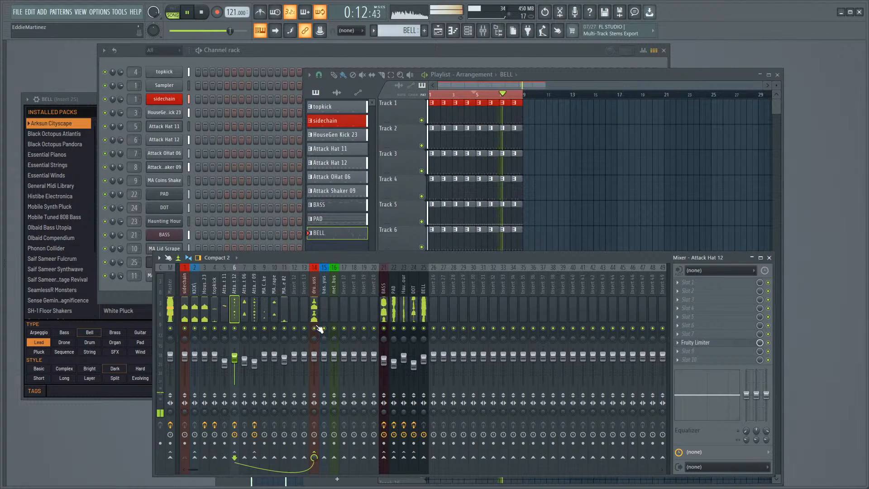
pyautogui.press('space')
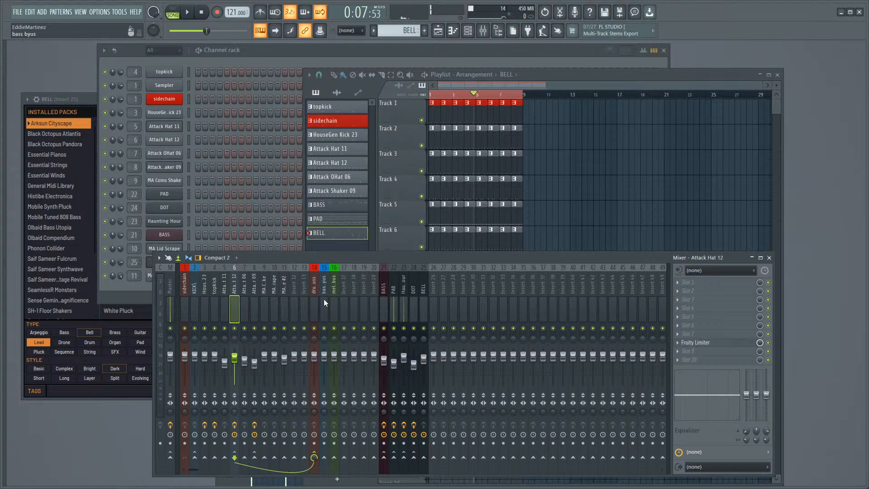
# Step: Route the BASS mixer track only to the bass byus track
pyautogui.click(386, 305)
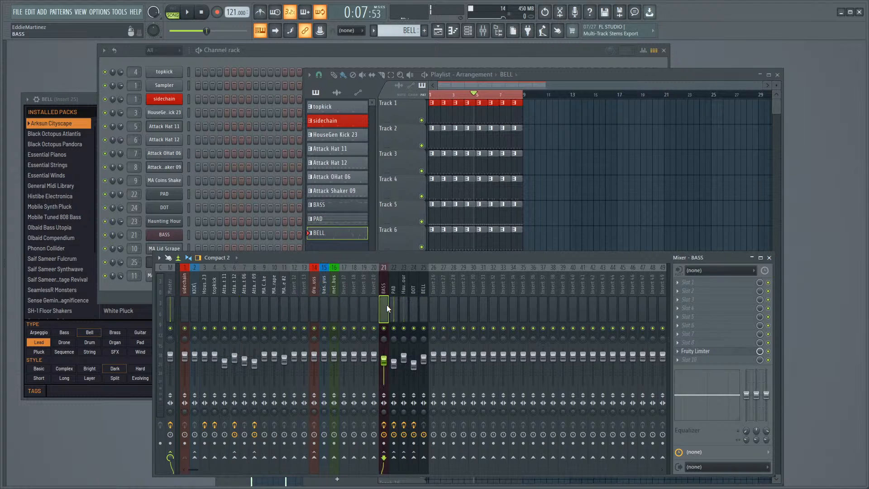
pyautogui.rightClick(323, 458)
pyautogui.click(346, 436)
# Step: Route the mixer tracks from PAD to BELL only to melodicbus and check the DOT and BELL routing
pyautogui.click(394, 313)
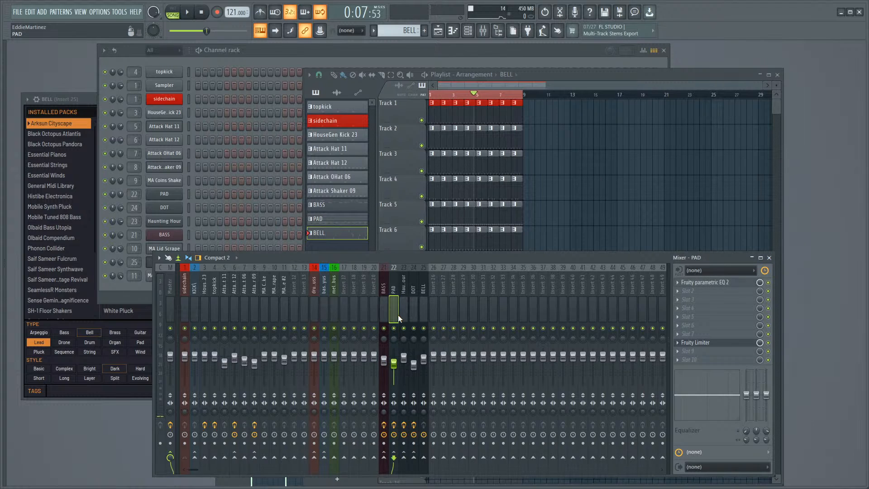
pyautogui.moveTo(398, 314); pyautogui.dragTo(426, 302)
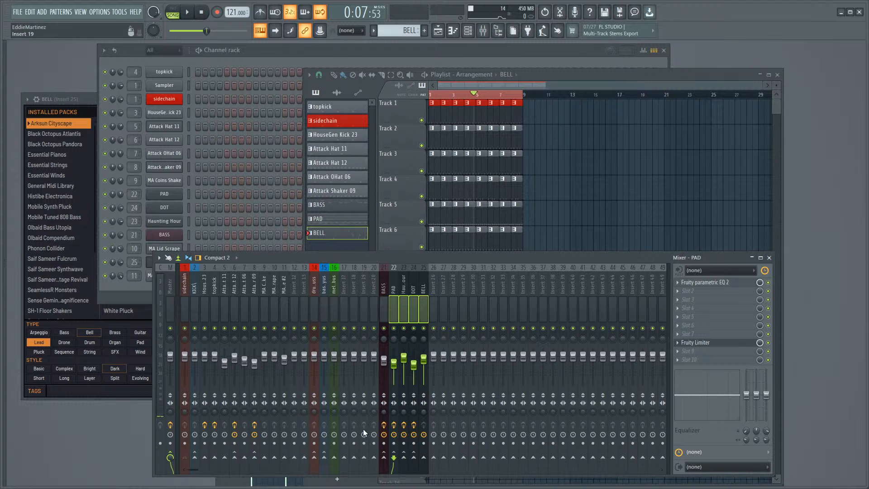
pyautogui.rightClick(335, 456)
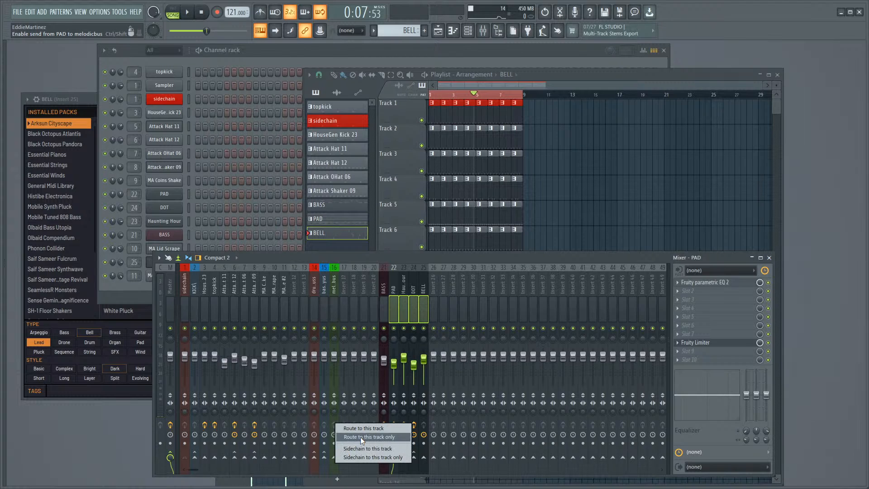
pyautogui.click(360, 436)
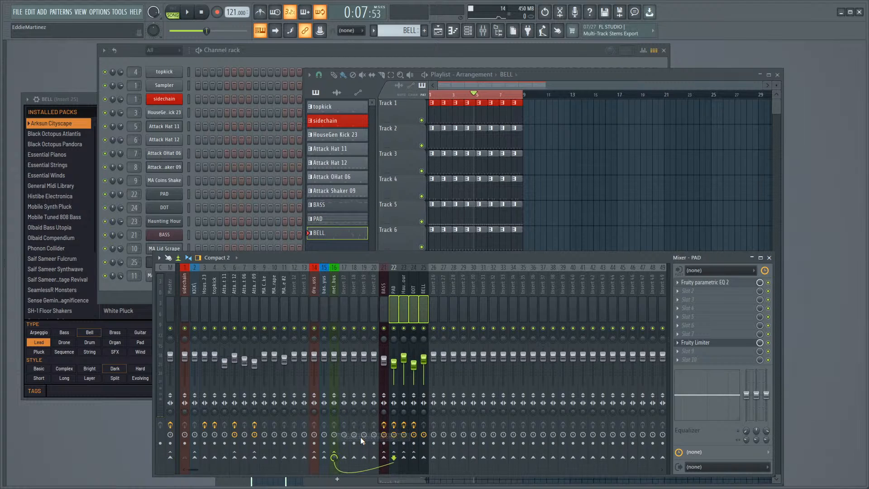
pyautogui.click(414, 293)
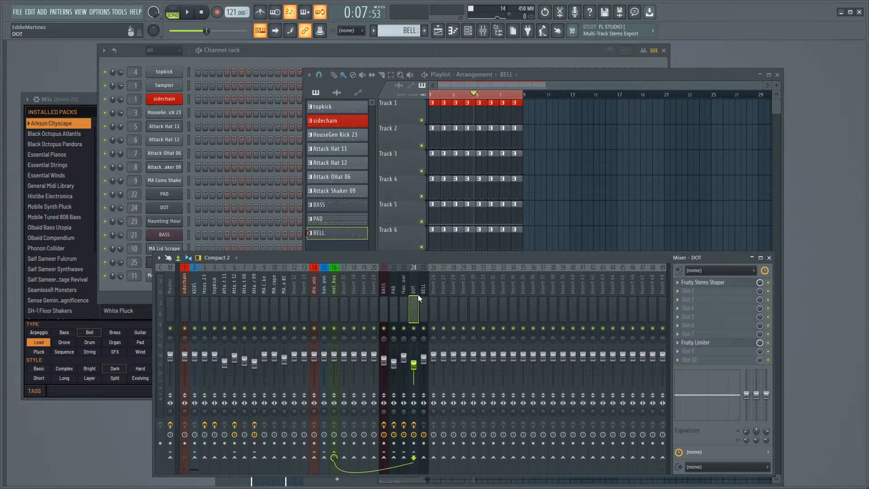
pyautogui.click(424, 298)
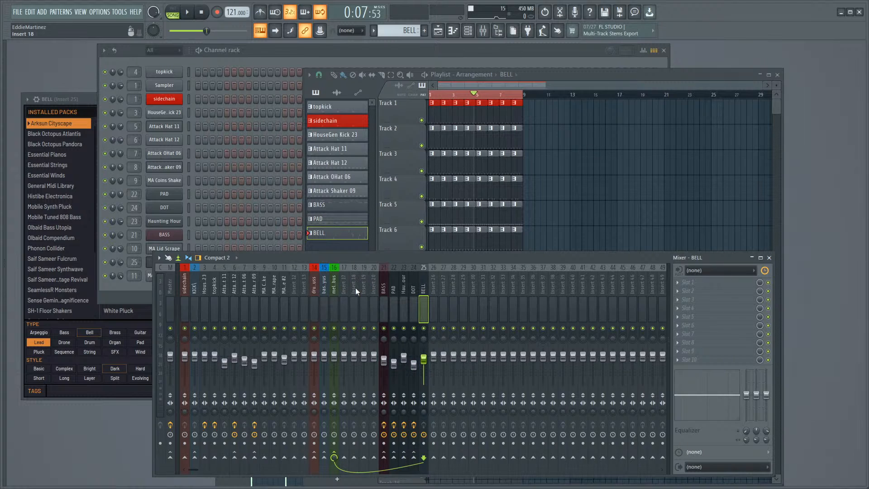
# Step: Play the arrangement with bass byus and melodicbus muted to audition drumbuss alone, and stop playback with drumbuss selected
pyautogui.click(336, 297)
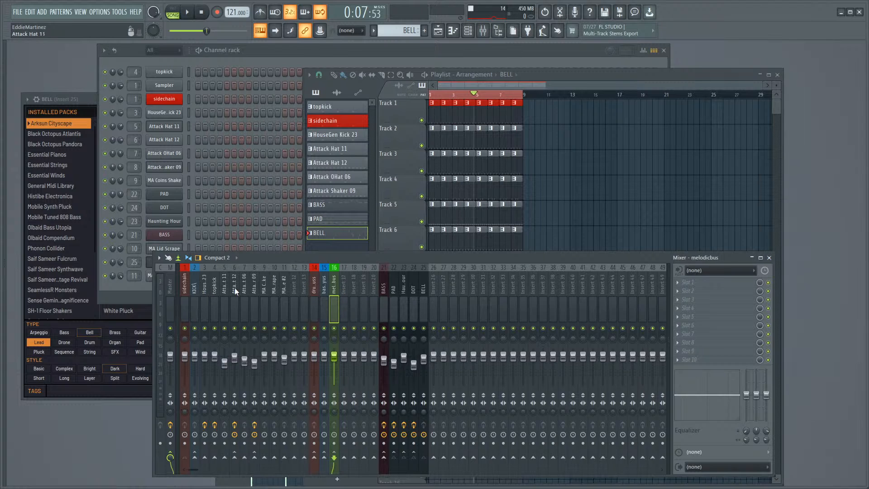
pyautogui.press('space')
pyautogui.press('space')
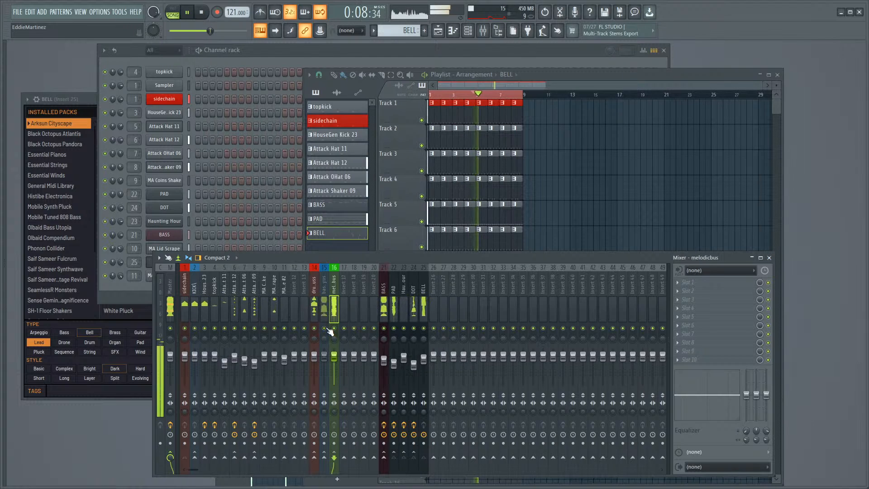
pyautogui.click(316, 316)
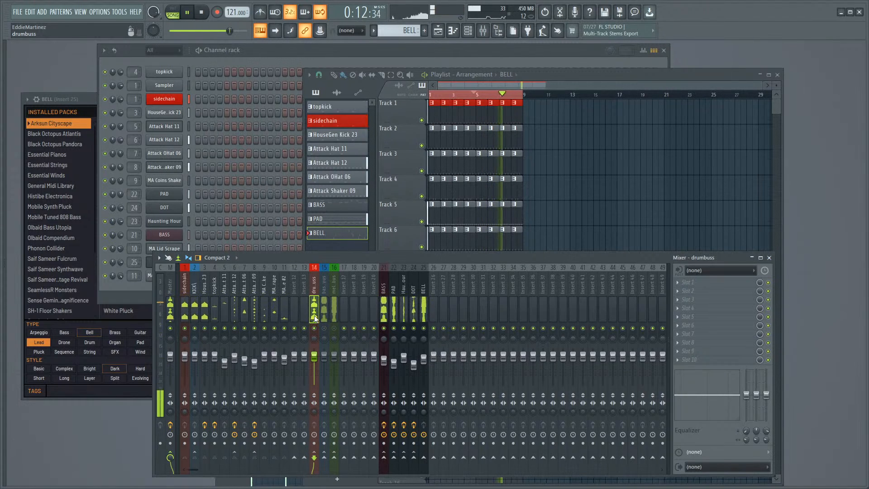
pyautogui.press('space')
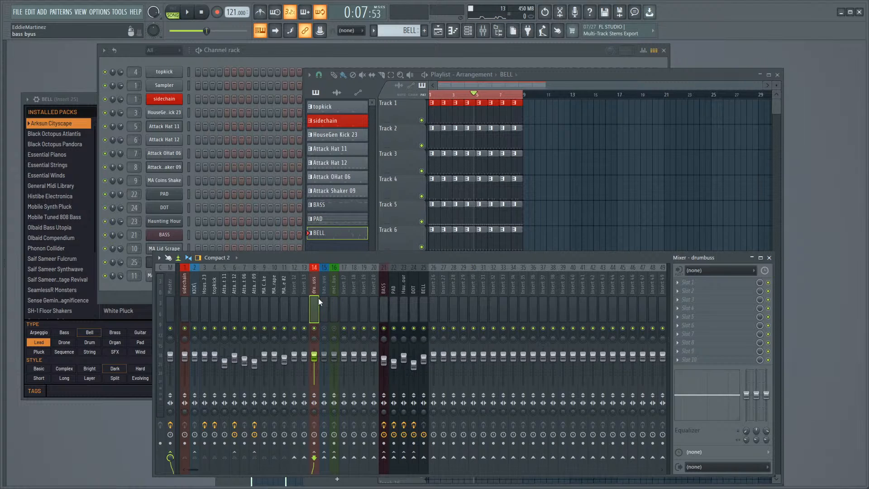
# Step: Load Fruity Limiter into the first effect slot of the drumbuss track
pyautogui.click(697, 284)
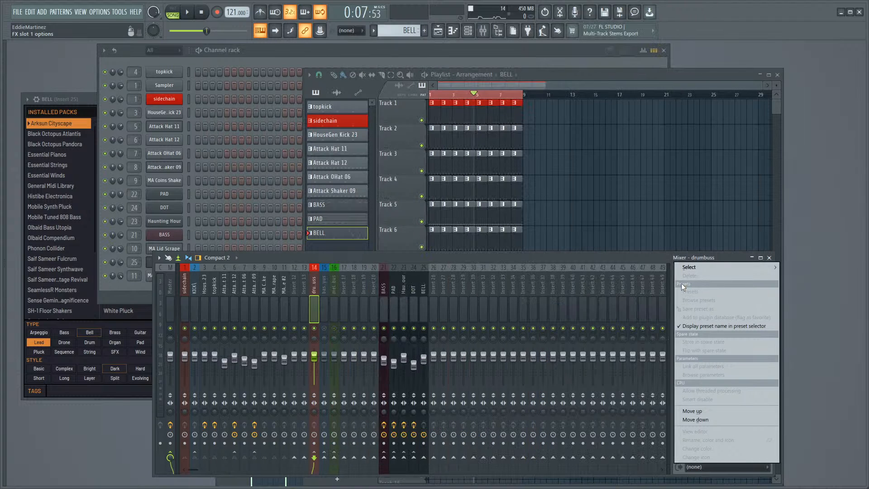
pyautogui.moveTo(694, 267)
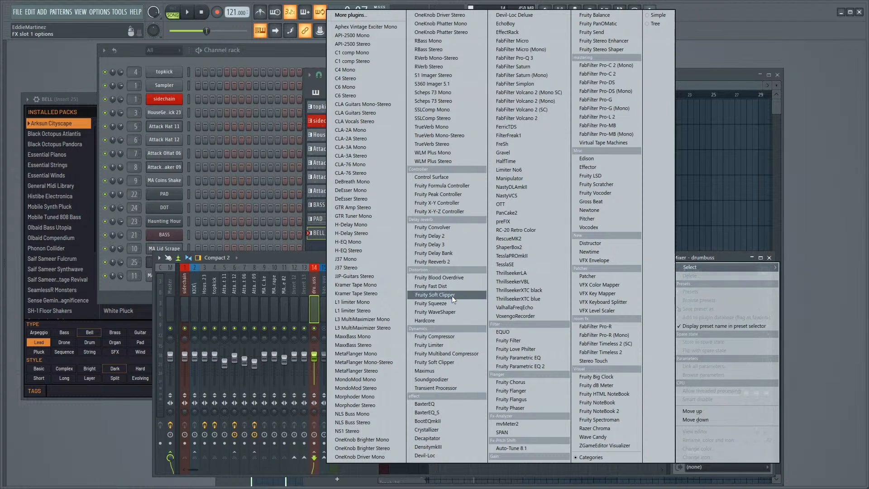
pyautogui.click(433, 344)
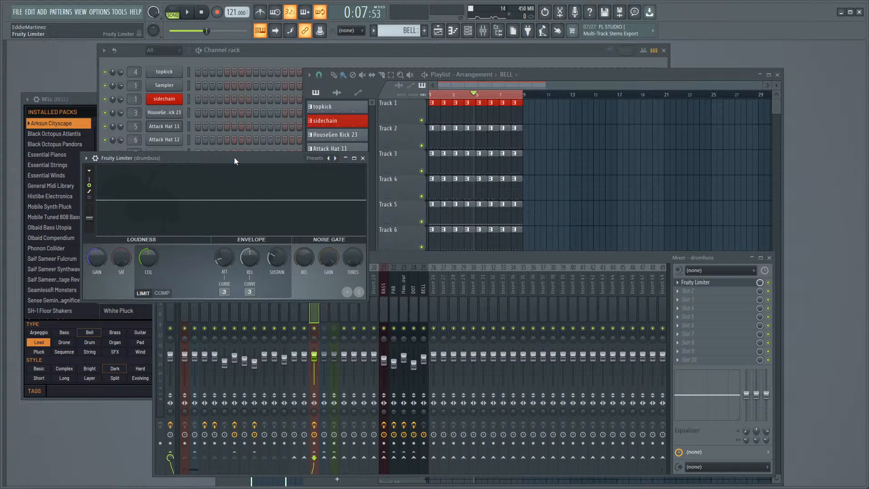
# Step: Play and stop the arrangement to examine the drumbuss signal in the repositioned Fruity Limiter window
pyautogui.moveTo(234, 157); pyautogui.dragTo(242, 116)
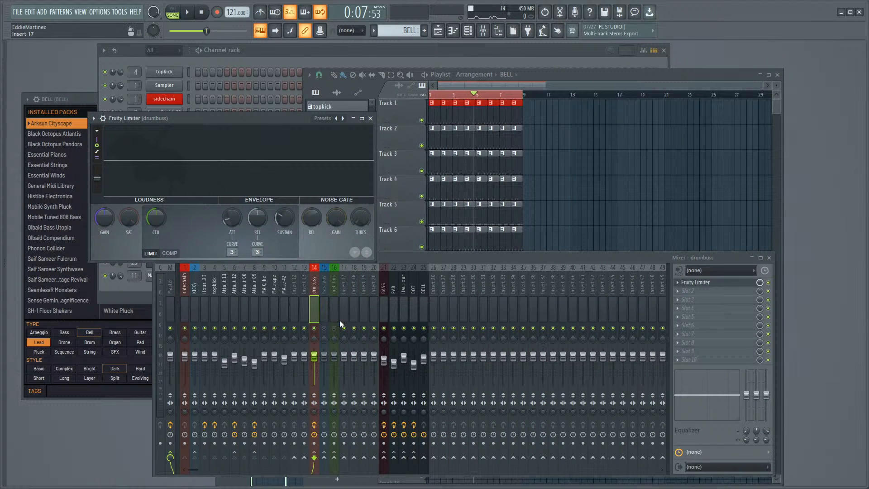
pyautogui.click(187, 12)
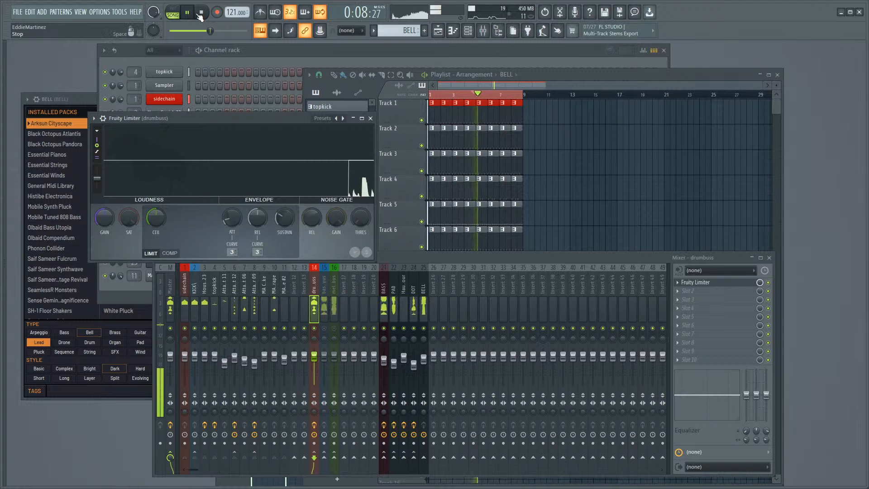
pyautogui.click(199, 14)
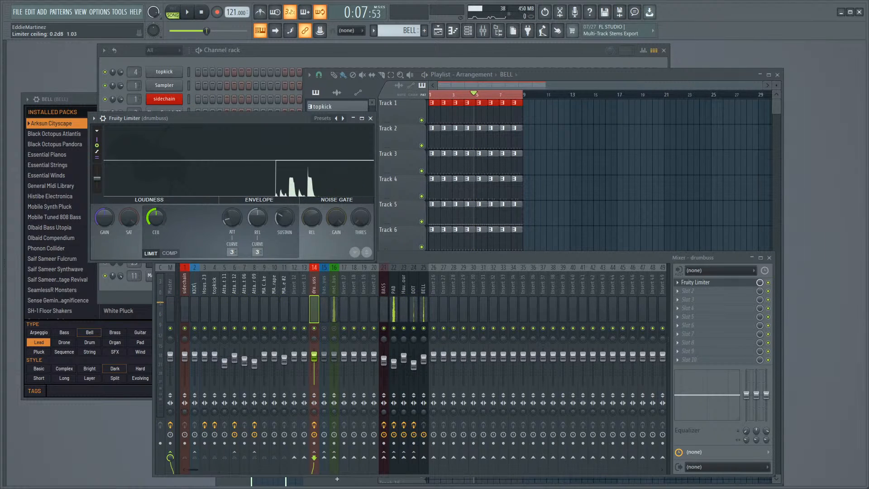
# Step: Put Fruity Limiter in compressor mode, raise the ratio, and audition the drums with a very low threshold
pyautogui.moveTo(159, 220); pyautogui.dragTo(159, 181)
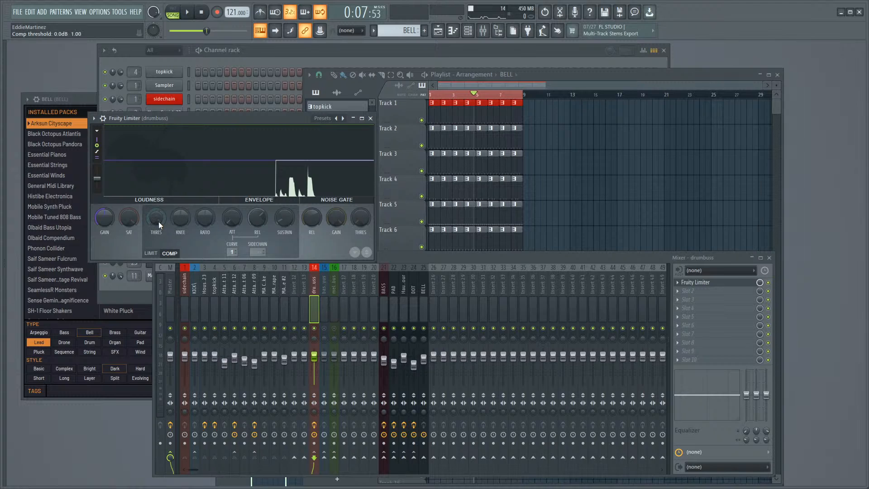
pyautogui.moveTo(159, 222); pyautogui.dragTo(156, 235)
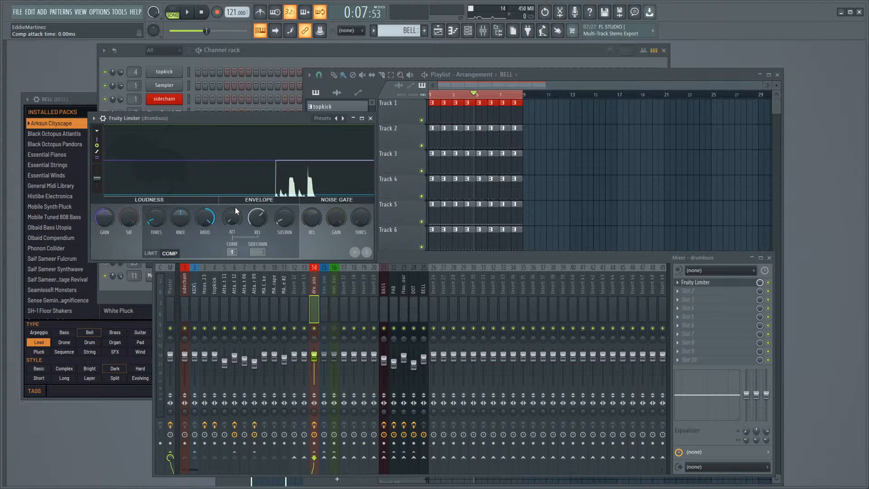
pyautogui.moveTo(232, 216); pyautogui.dragTo(232, 209)
pyautogui.click(187, 12)
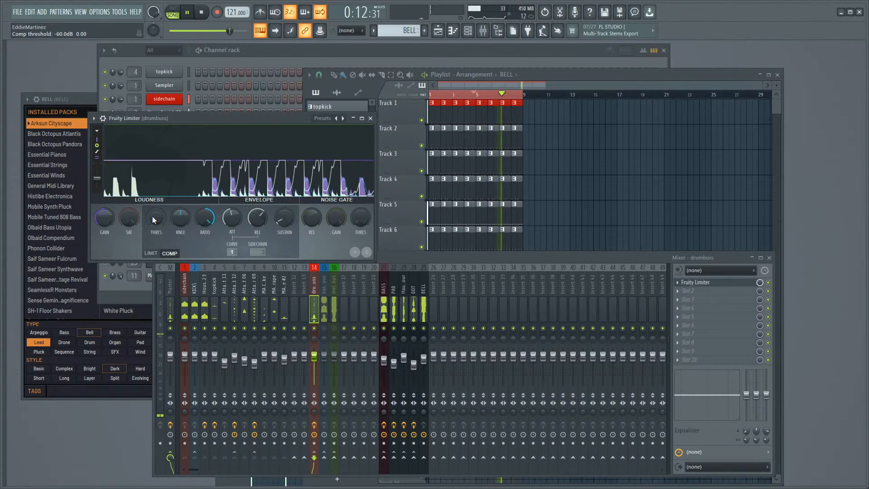
pyautogui.moveTo(152, 219); pyautogui.dragTo(153, 214)
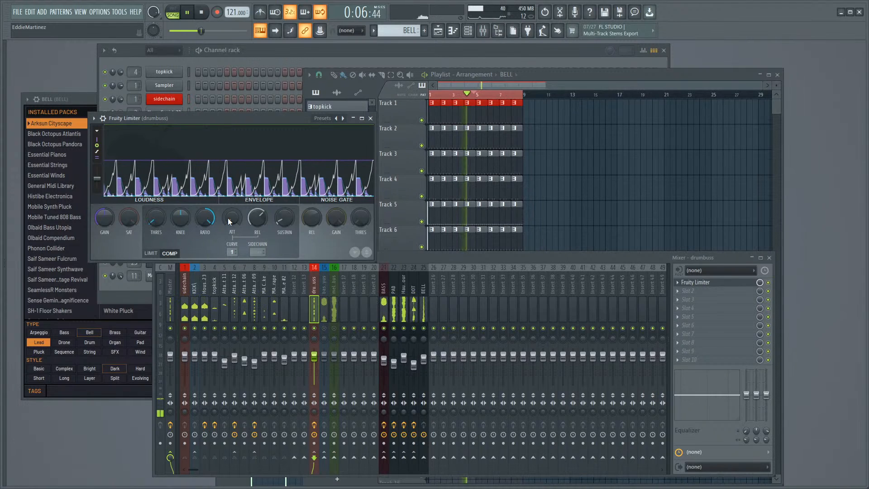
# Step: Audition extreme compressor attack and release times, including a 1000 ms attack, and settle both at moderate values
pyautogui.moveTo(229, 222); pyautogui.dragTo(229, 190)
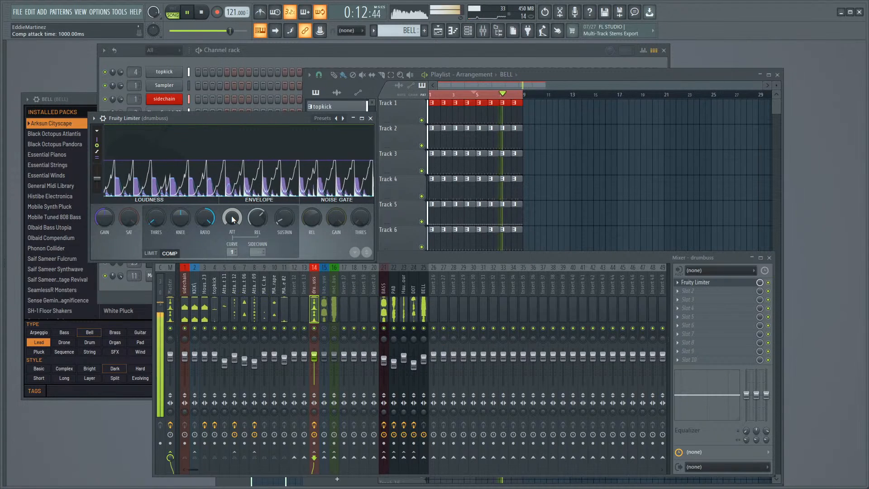
pyautogui.moveTo(231, 215); pyautogui.dragTo(231, 249)
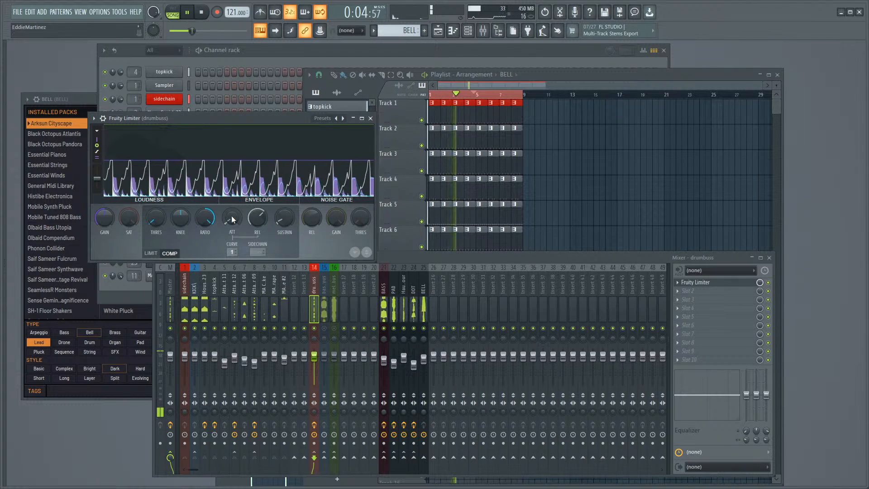
pyautogui.moveTo(231, 219); pyautogui.dragTo(232, 211)
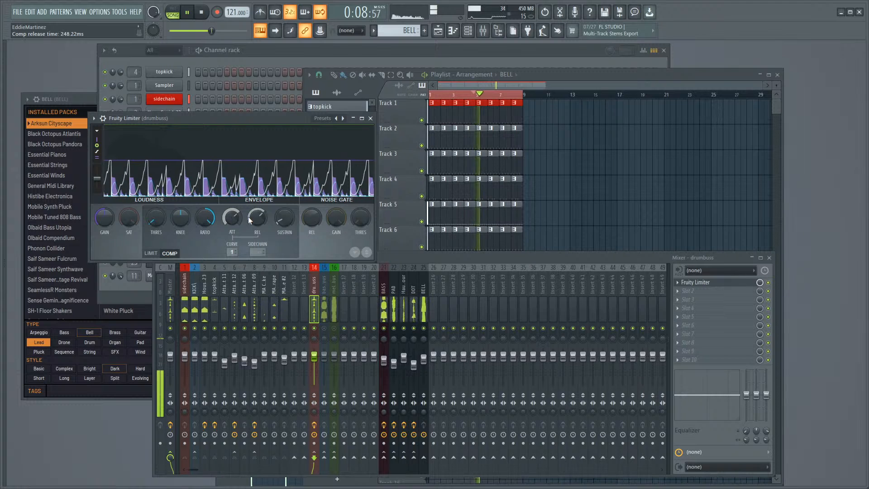
pyautogui.moveTo(262, 213)
pyautogui.mouseDown()
pyautogui.moveTo(262, 231)
pyautogui.moveTo(262, 216)
pyautogui.mouseUp()
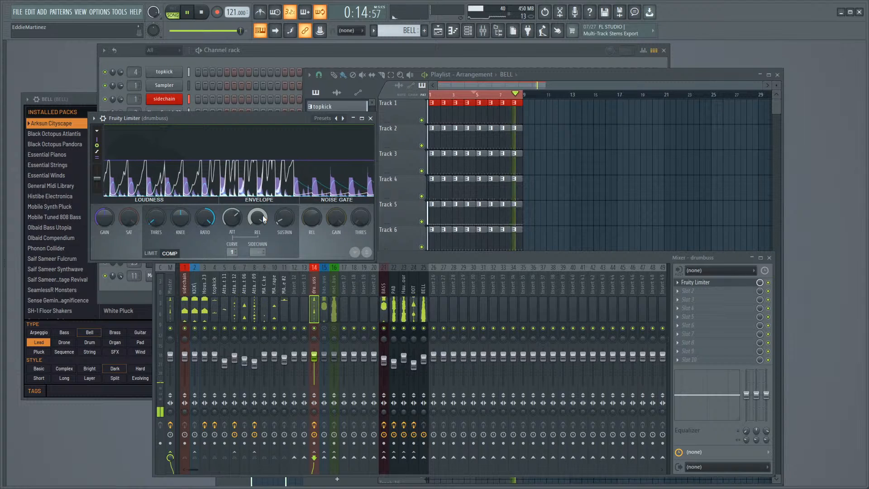
pyautogui.moveTo(262, 216); pyautogui.dragTo(262, 232)
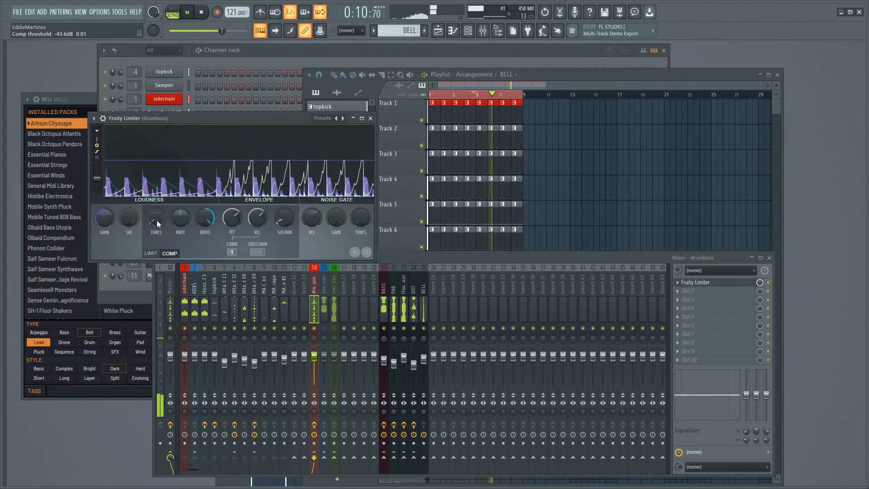
# Step: Set the compressor threshold to -13.5 dB and compare drumbuss with its effects bypassed and enabled
pyautogui.moveTo(157, 220)
pyautogui.mouseDown()
pyautogui.moveTo(157, 203)
pyautogui.moveTo(156, 221)
pyautogui.mouseUp()
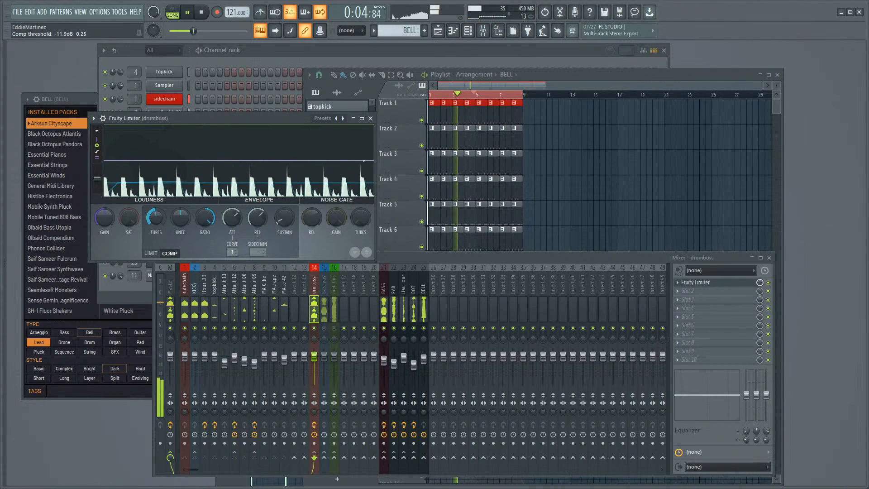
pyautogui.moveTo(156, 235)
pyautogui.mouseDown()
pyautogui.moveTo(157, 257)
pyautogui.moveTo(157, 212)
pyautogui.moveTo(156, 236)
pyautogui.mouseUp()
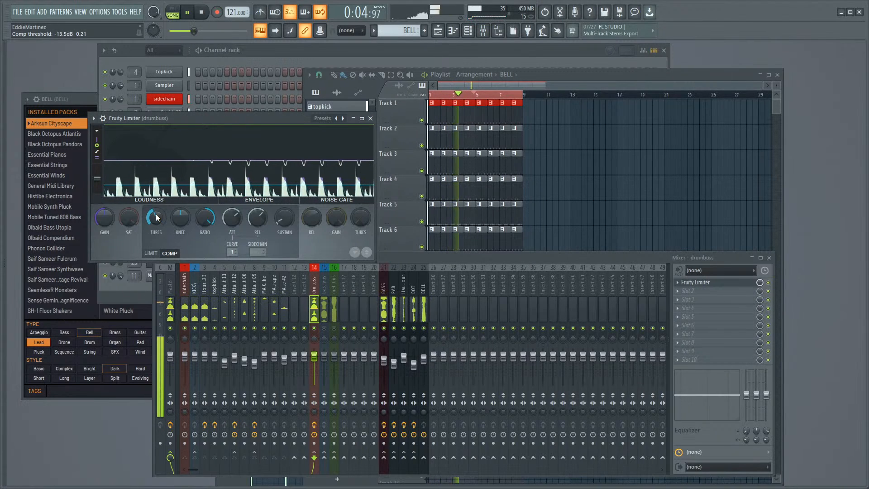
pyautogui.click(314, 425)
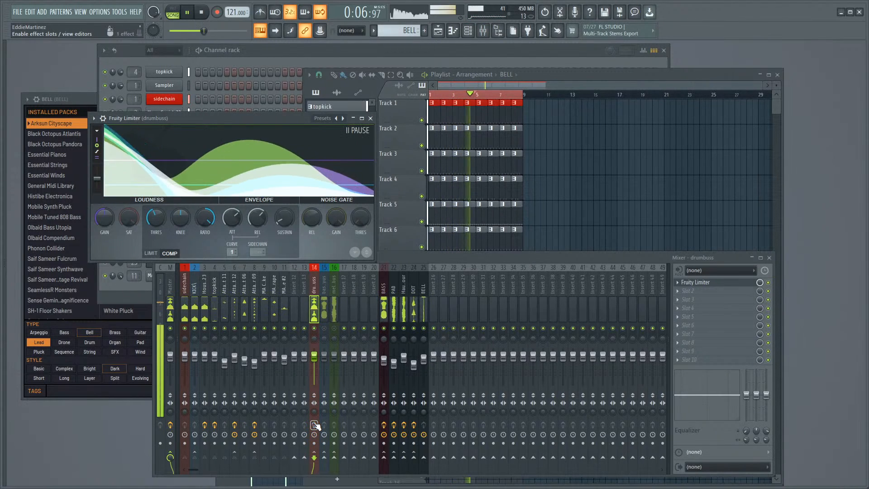
pyautogui.click(315, 425)
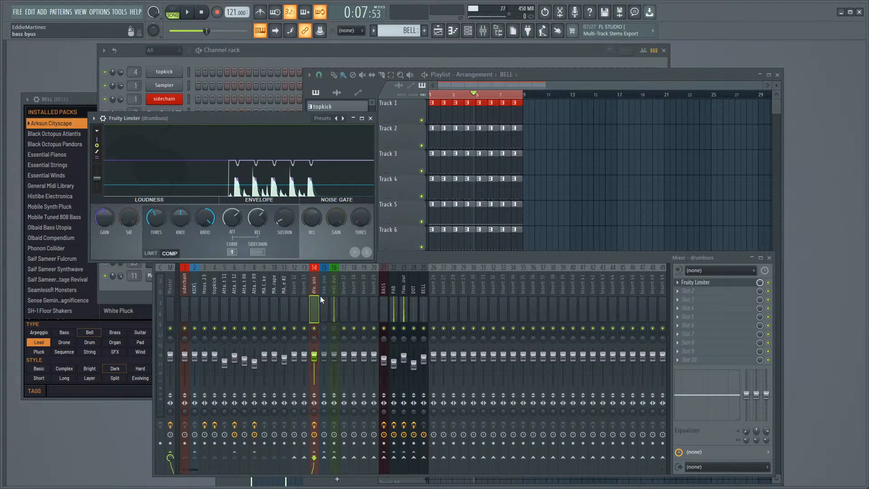
# Step: Load Maximus into the second effect slot of drumbuss and close the Fruity Limiter window
pyautogui.click(312, 306)
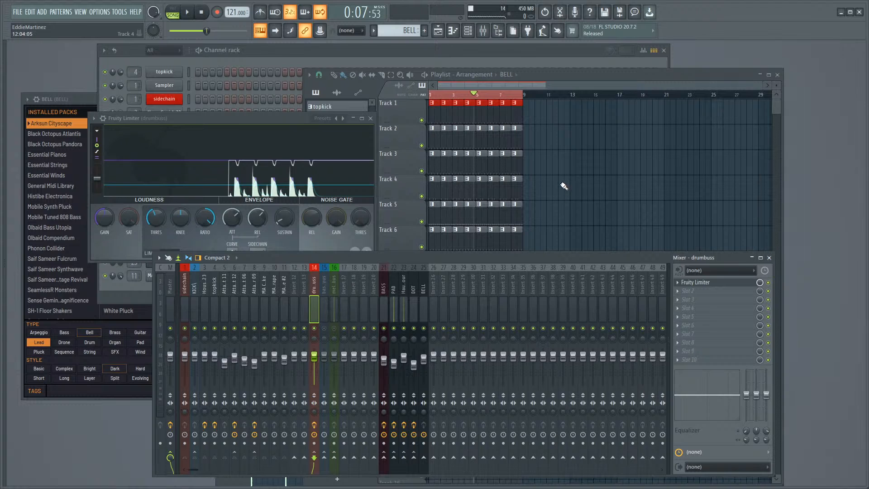
pyautogui.click(690, 294)
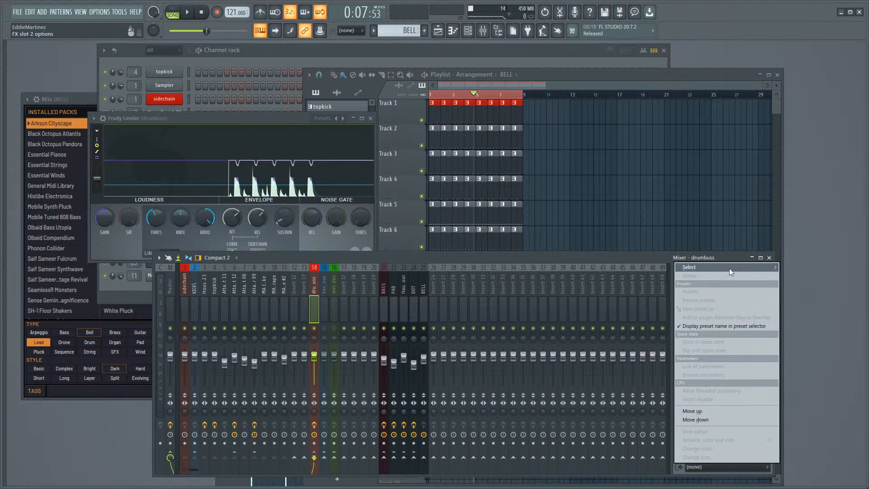
pyautogui.moveTo(726, 267)
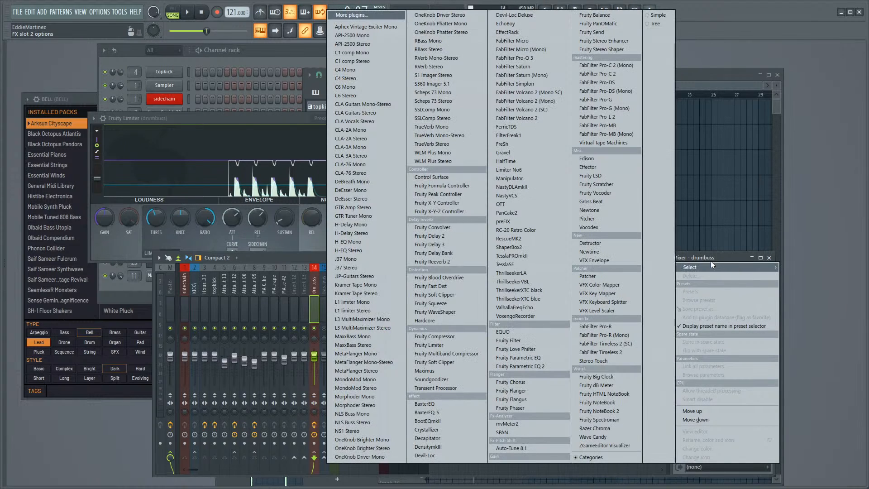
pyautogui.click(423, 370)
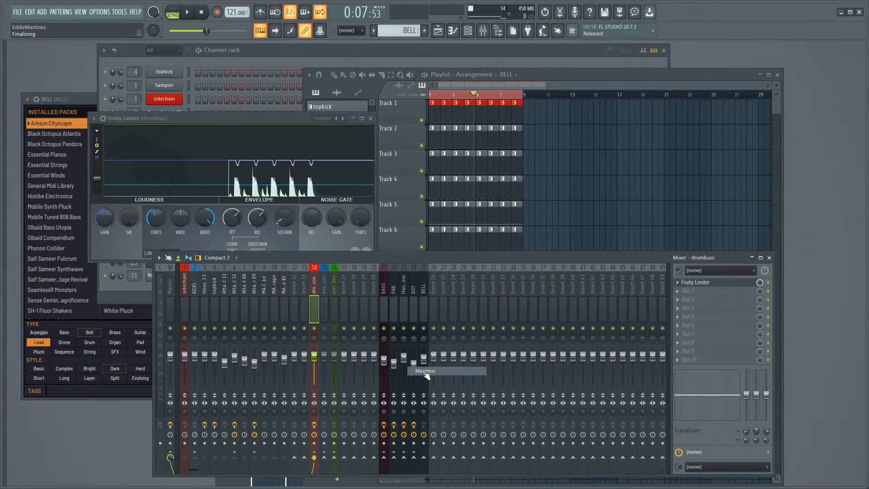
pyautogui.click(370, 118)
pyautogui.moveTo(253, 164); pyautogui.dragTo(277, 153)
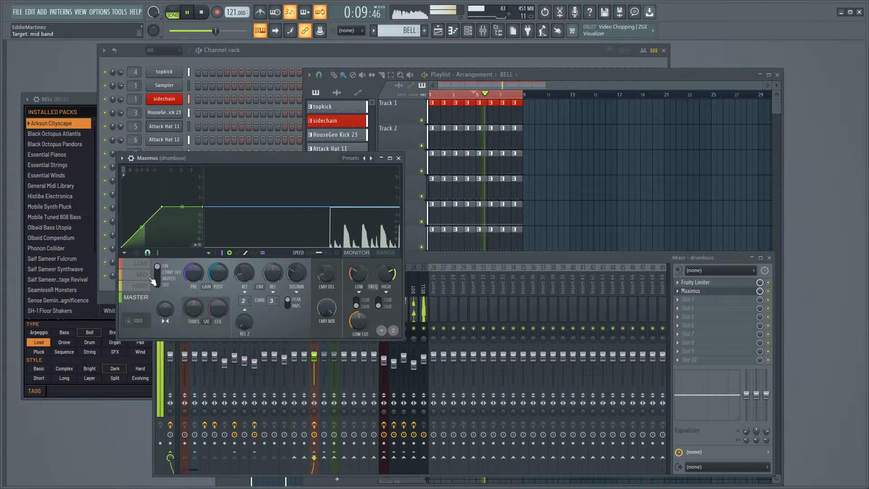
# Step: Audition the soloed Maximus bands, turn compression off for the mid and high bands, and return to the master band
pyautogui.click(142, 265)
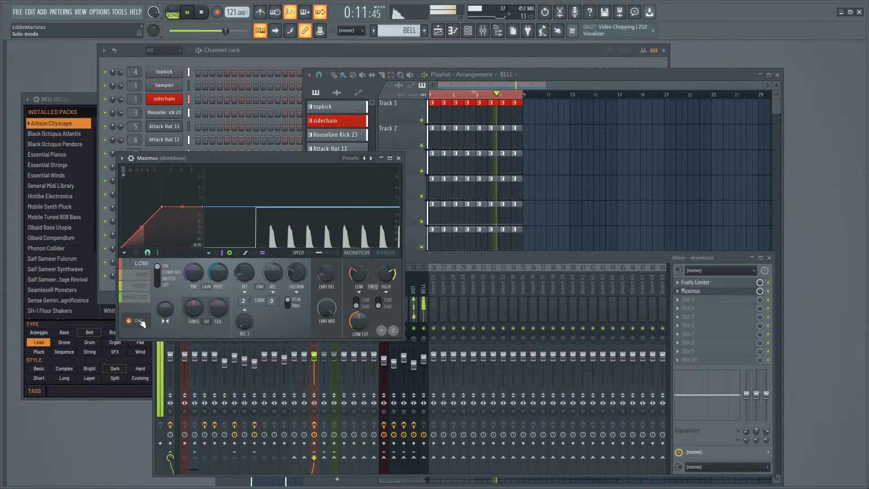
pyautogui.click(138, 298)
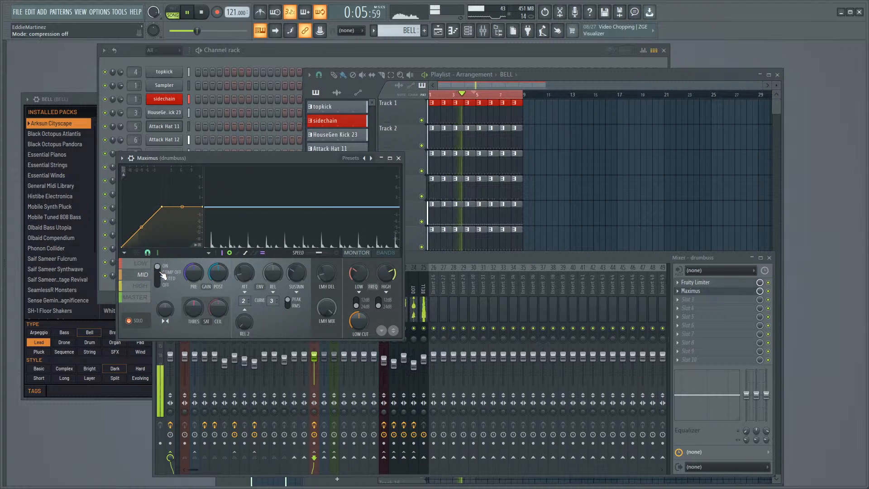
pyautogui.moveTo(163, 275); pyautogui.dragTo(158, 281)
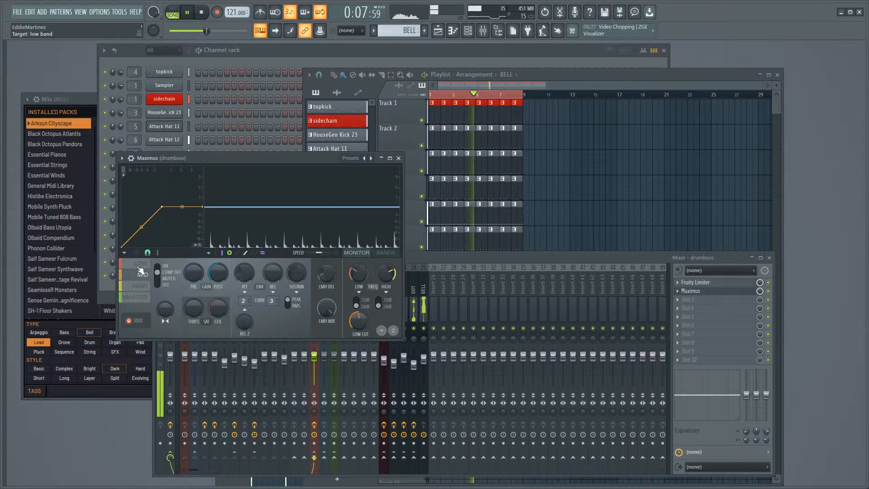
pyautogui.click(141, 285)
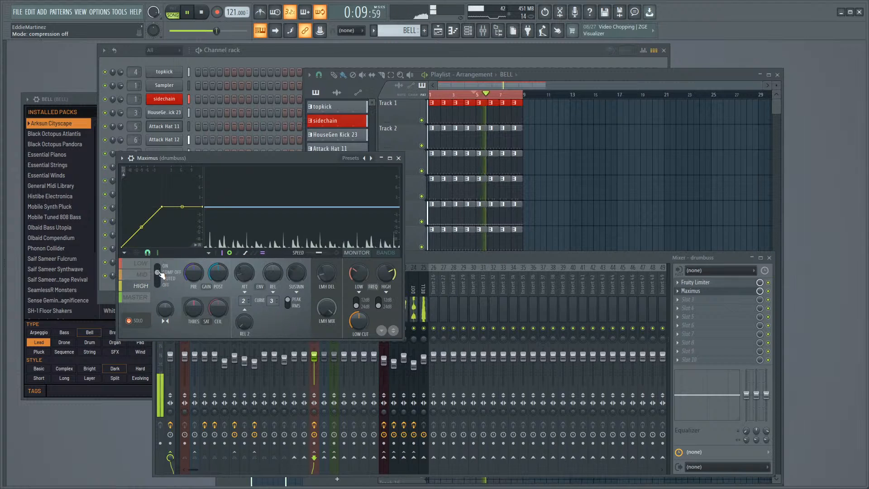
pyautogui.click(140, 298)
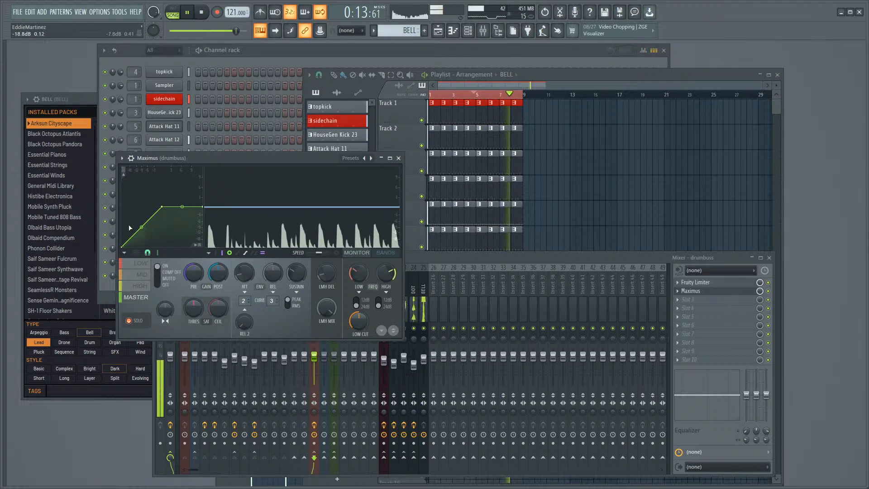
# Step: Try reshaping the lower part of the Maximus master compression curve while auditioning the drums
pyautogui.moveTo(130, 225); pyautogui.dragTo(128, 235)
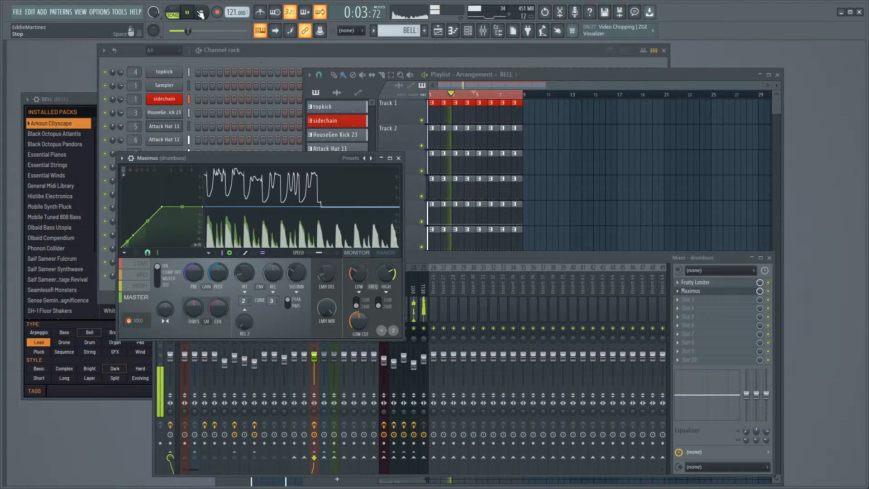
pyautogui.click(685, 301)
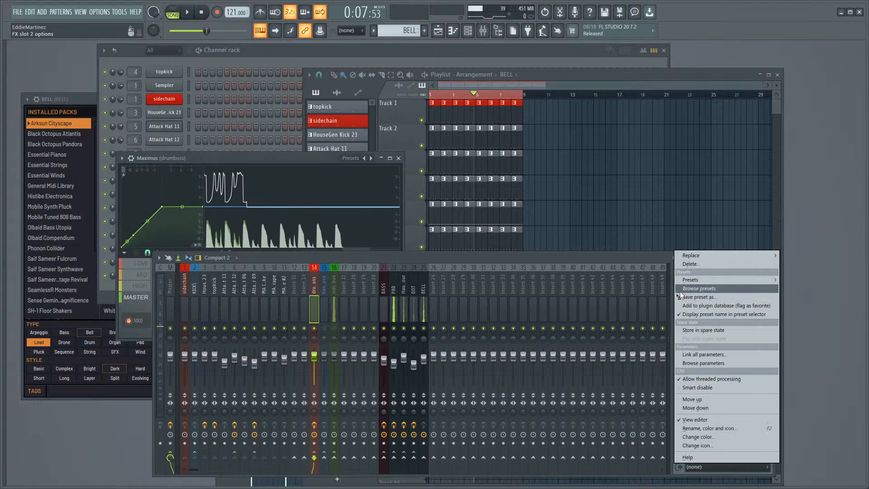
pyautogui.click(622, 257)
pyautogui.click(708, 292)
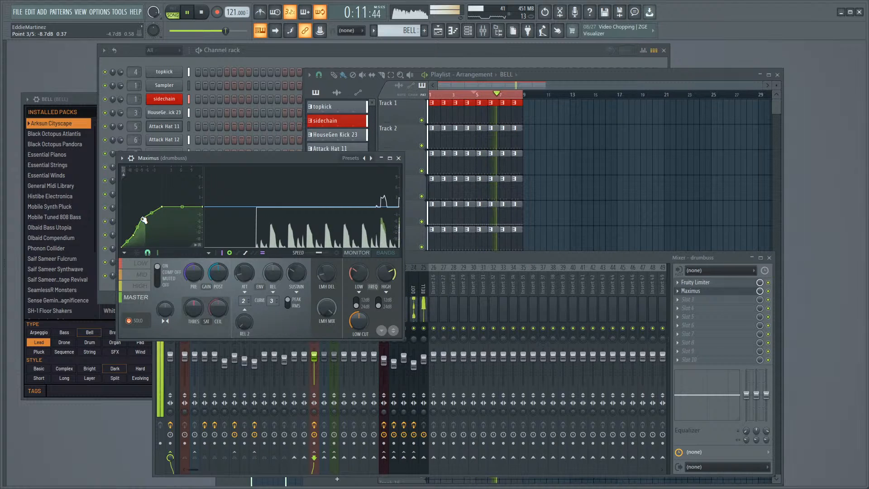
pyautogui.moveTo(143, 220); pyautogui.dragTo(145, 235)
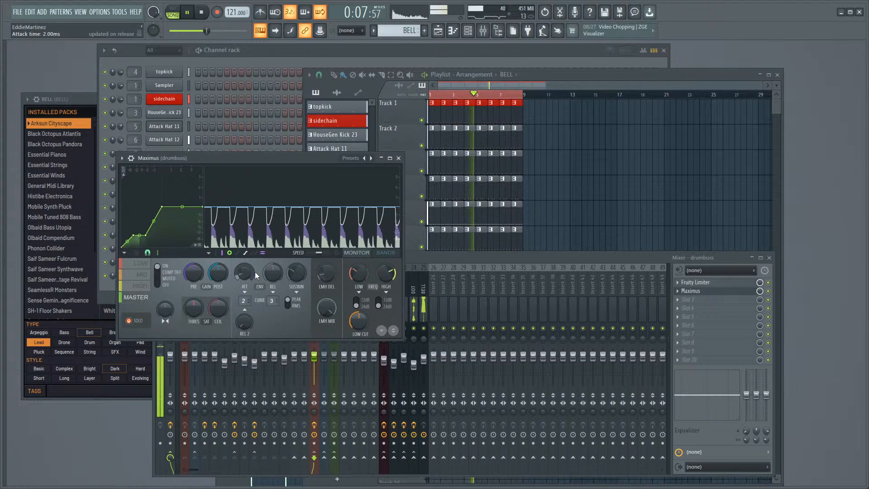
pyautogui.moveTo(145, 235); pyautogui.dragTo(147, 229)
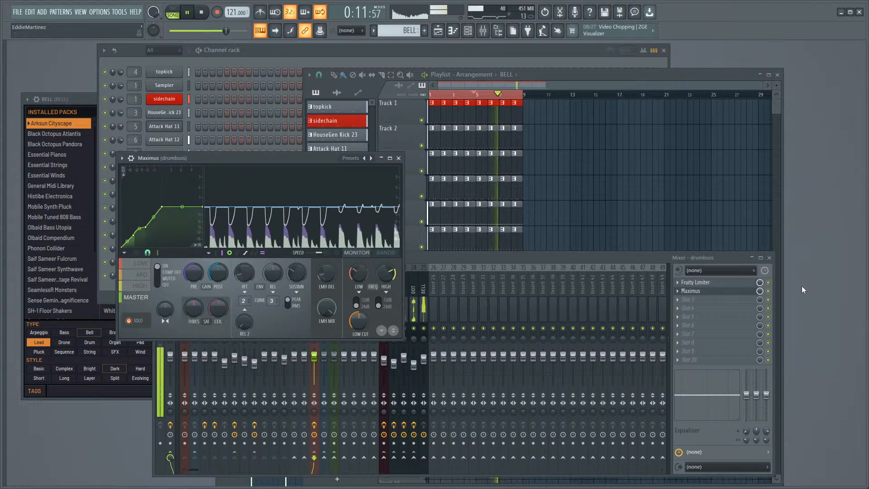
# Step: Bypass Maximus on drumbuss for comparison, delete it from the second effect slot, and stop playback
pyautogui.click(768, 291)
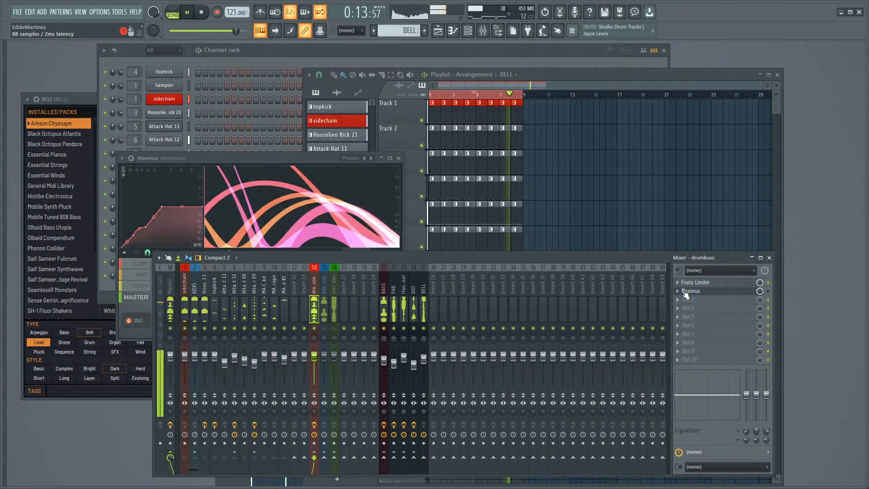
pyautogui.rightClick(685, 292)
pyautogui.click(692, 264)
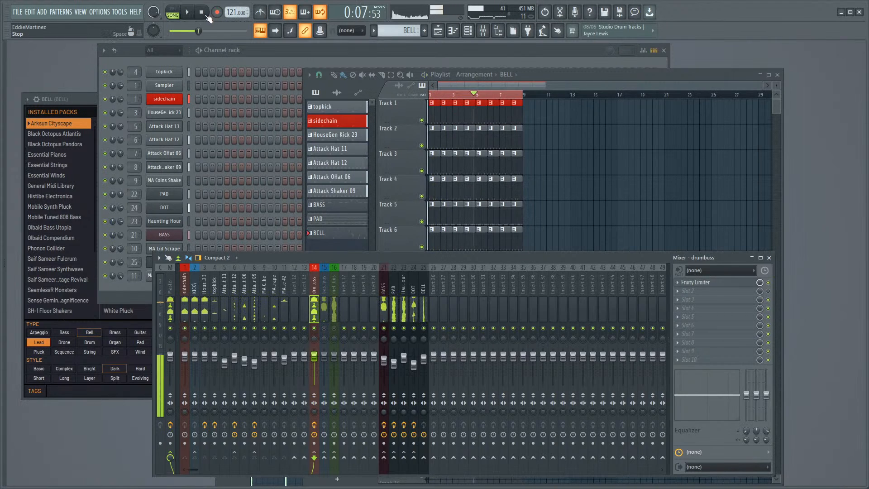
pyautogui.press('space')
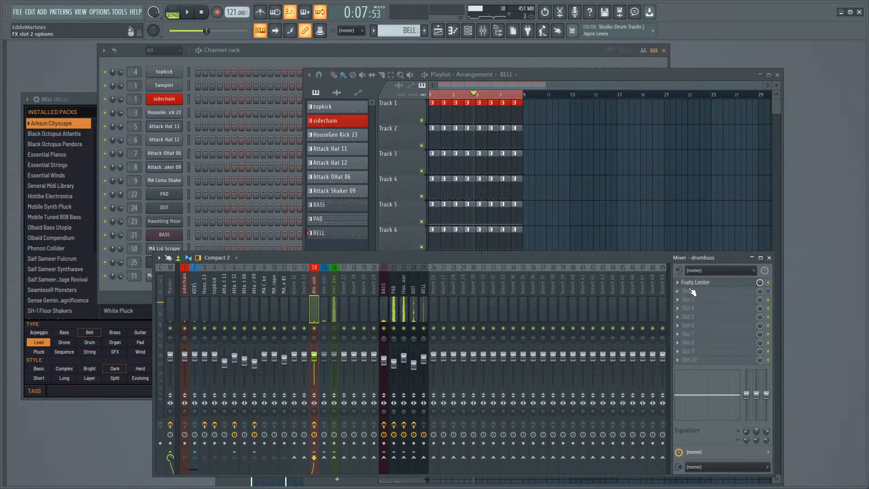
# Step: Load Fruity Fast Dist into the second effect slot of drumbuss
pyautogui.click(689, 289)
pyautogui.moveTo(697, 268)
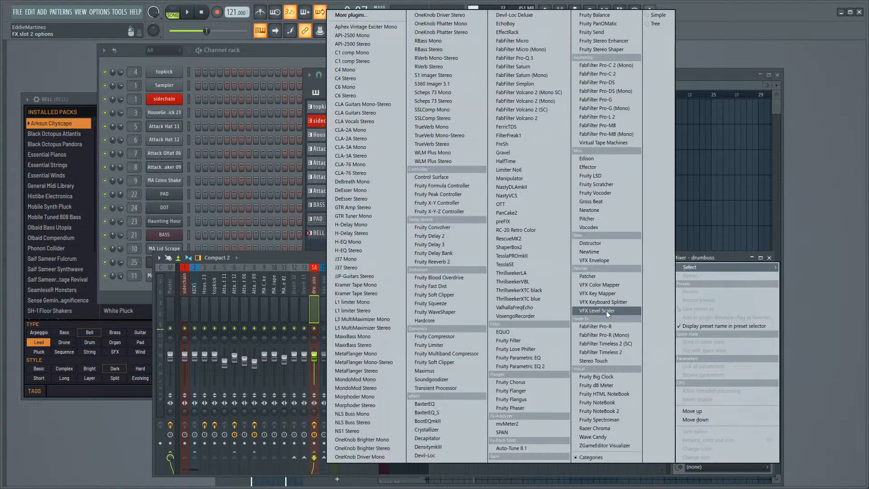
pyautogui.click(455, 286)
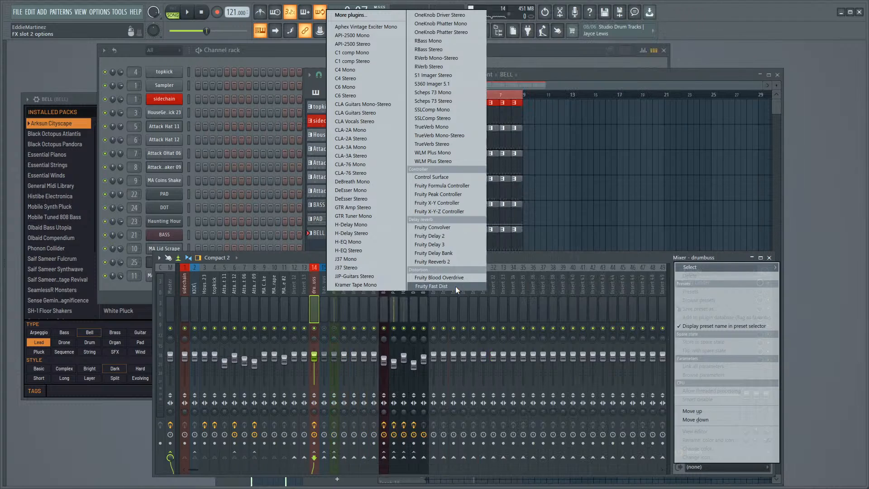
# Step: Adjust the mix and distortion type of Fruity Fast Dist while auditioning the drums, and close its window after stopping playback
pyautogui.click(192, 14)
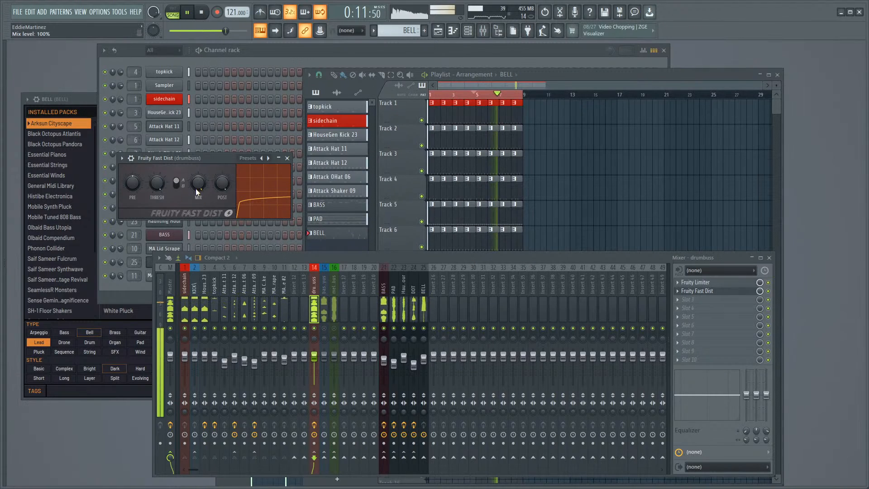
pyautogui.moveTo(197, 192)
pyautogui.mouseDown()
pyautogui.moveTo(197, 213)
pyautogui.moveTo(192, 175)
pyautogui.moveTo(191, 188)
pyautogui.moveTo(197, 183)
pyautogui.mouseUp()
pyautogui.click(178, 182)
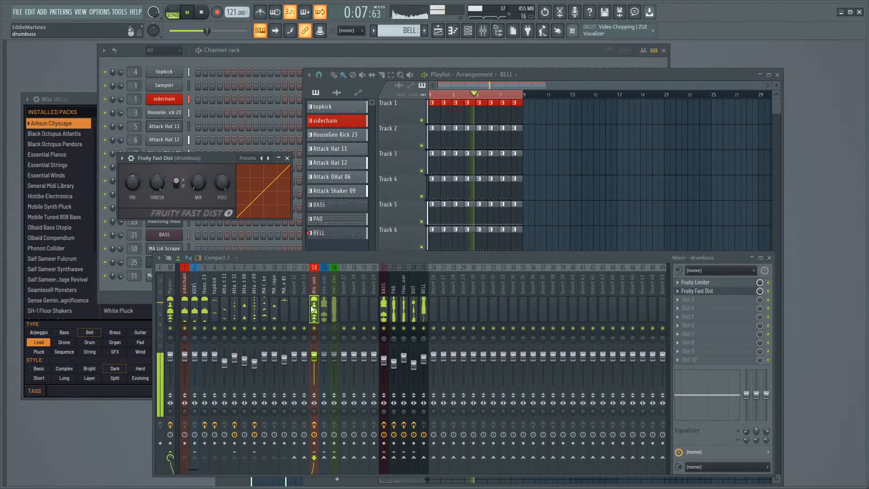
pyautogui.click(202, 13)
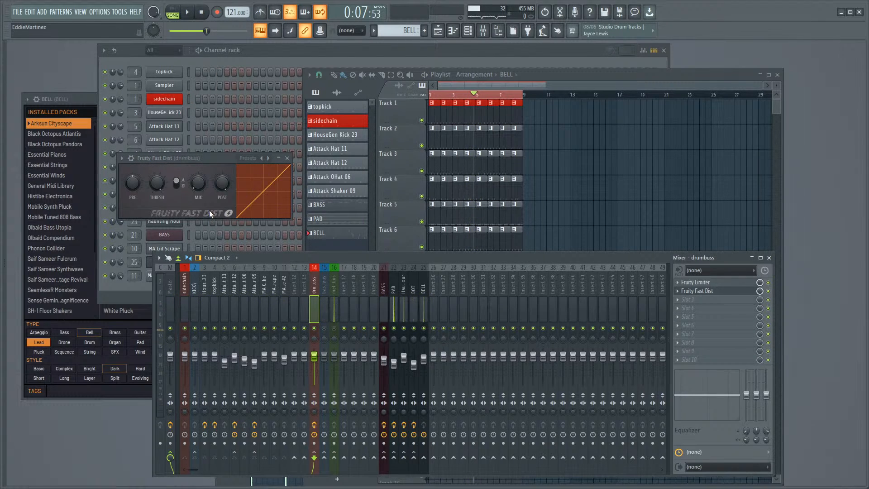
pyautogui.click(287, 158)
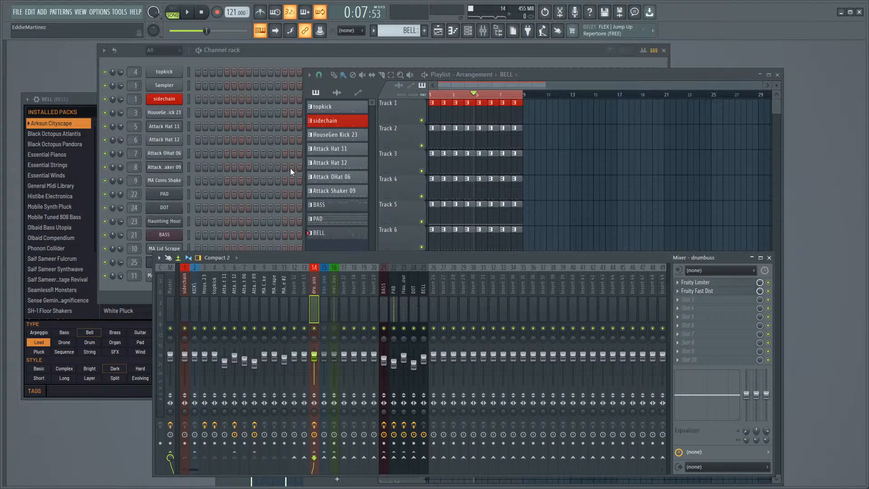
# Step: Load Fruity WaveShaper into the third effect slot of drumbuss and bend the lower part of its curve upward during playback
pyautogui.click(706, 298)
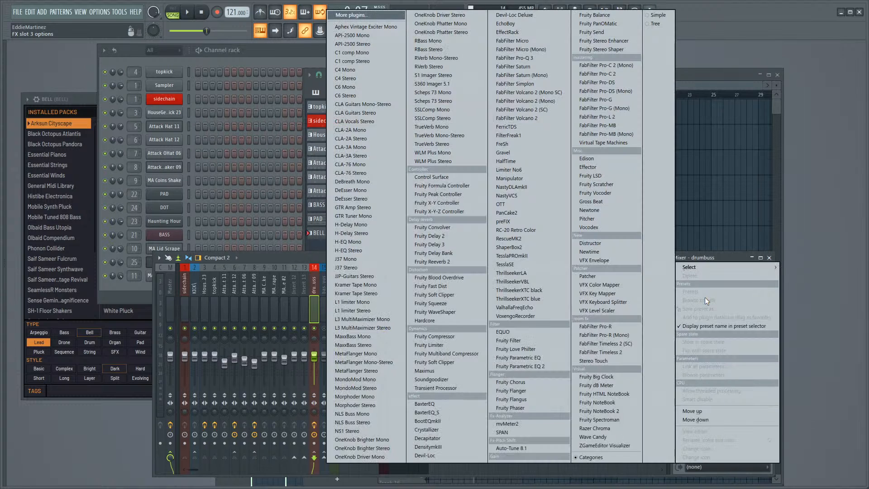
pyautogui.moveTo(694, 267)
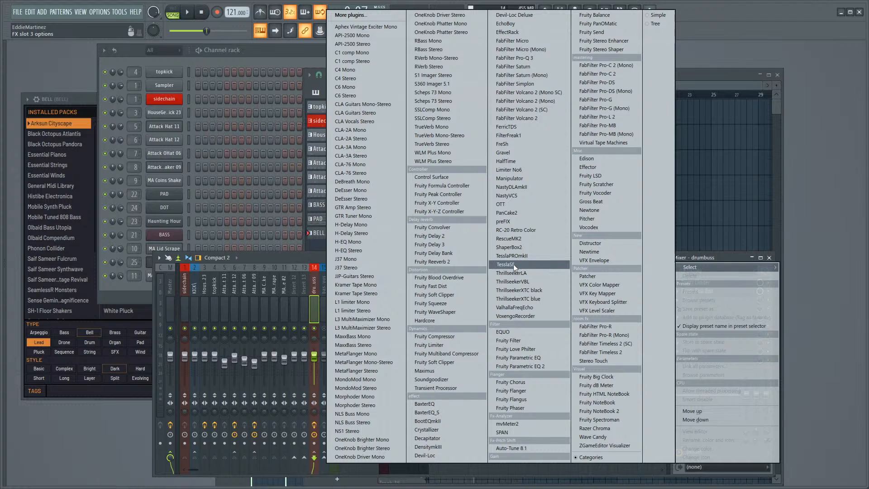
pyautogui.click(452, 312)
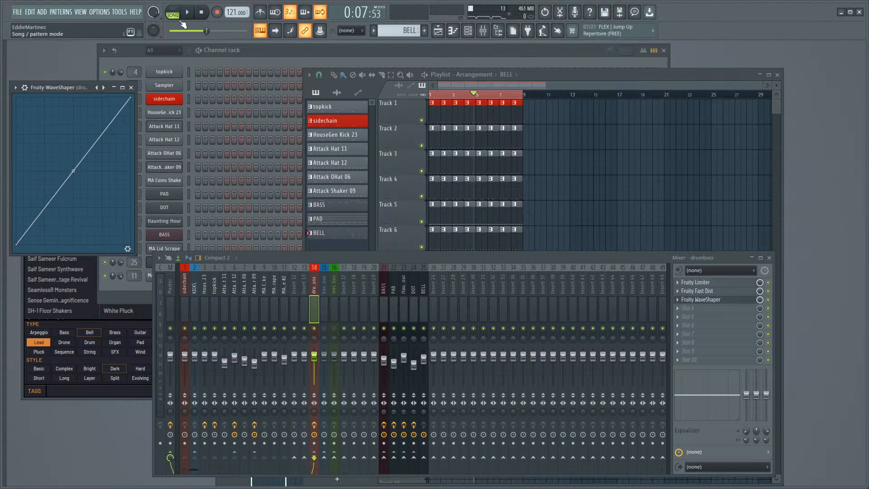
pyautogui.press('space')
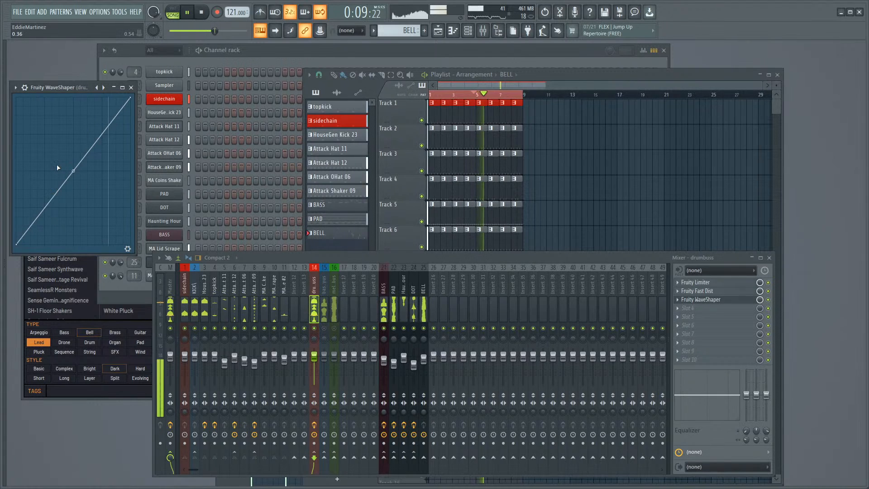
pyautogui.moveTo(58, 168); pyautogui.dragTo(46, 200)
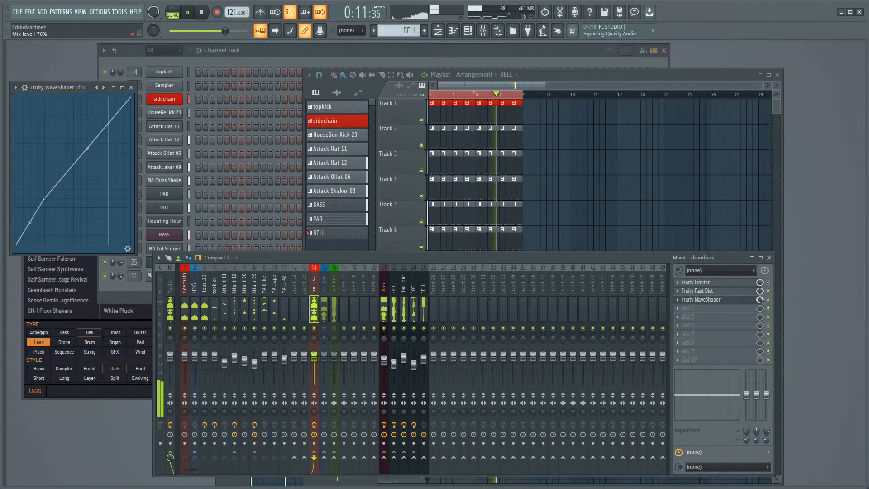
# Step: Set the Fruity WaveShaper slot's mix level to 80%, compare drumbuss with its effects bypassed, and close the plugin after listening
pyautogui.moveTo(759, 300)
pyautogui.mouseDown()
pyautogui.moveTo(760, 339)
pyautogui.moveTo(759, 306)
pyautogui.mouseUp()
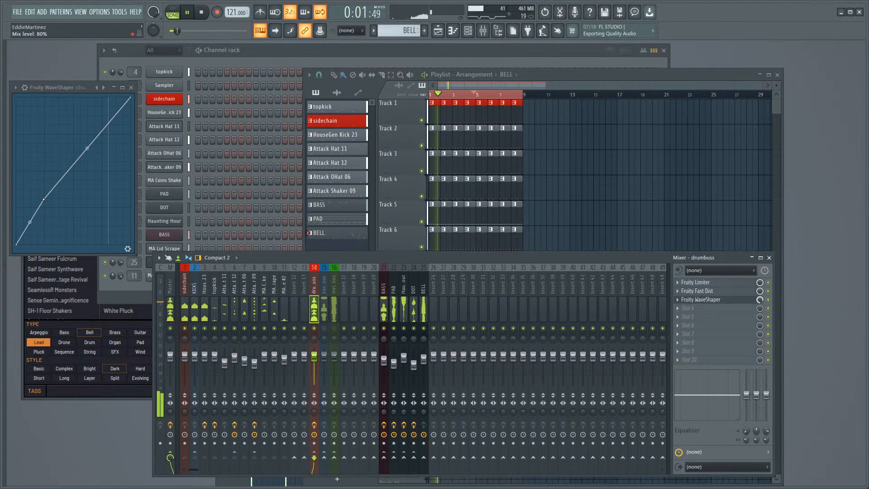
pyautogui.click(314, 425)
pyautogui.click(314, 425)
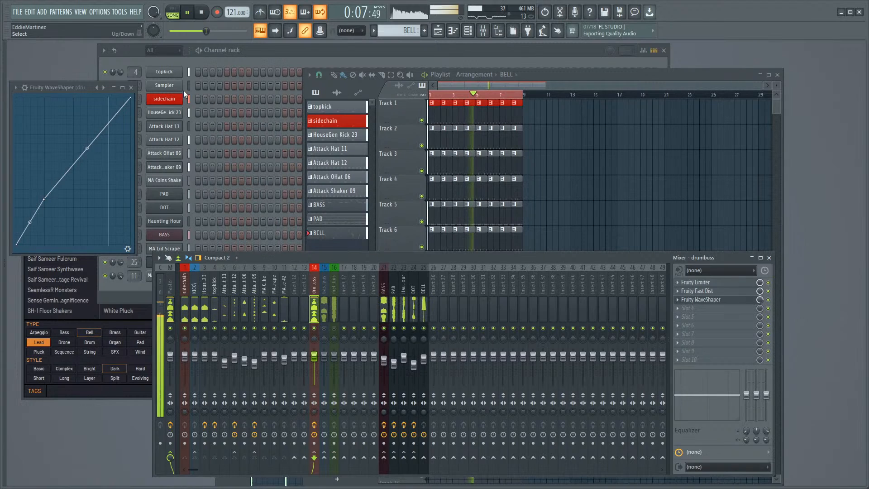
pyautogui.click(130, 88)
pyautogui.click(192, 15)
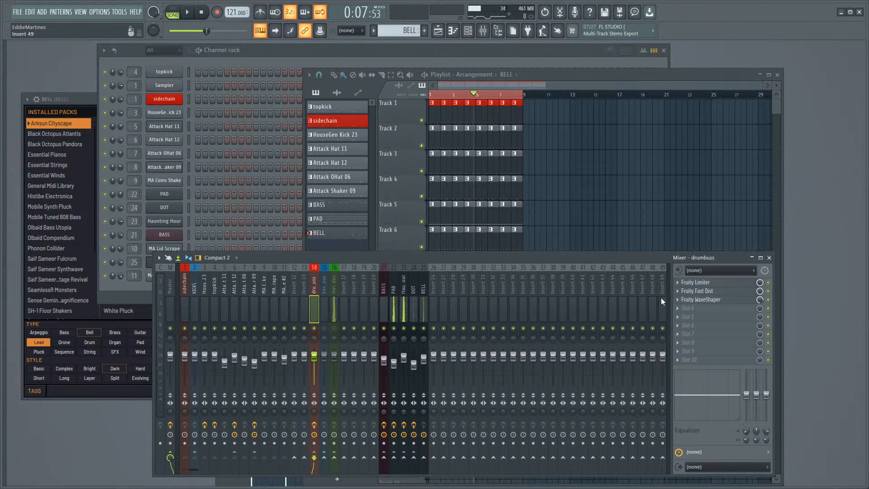
# Step: Load OTT into the fourth effect slot of drumbuss and move its window clear of the pack browser
pyautogui.click(701, 311)
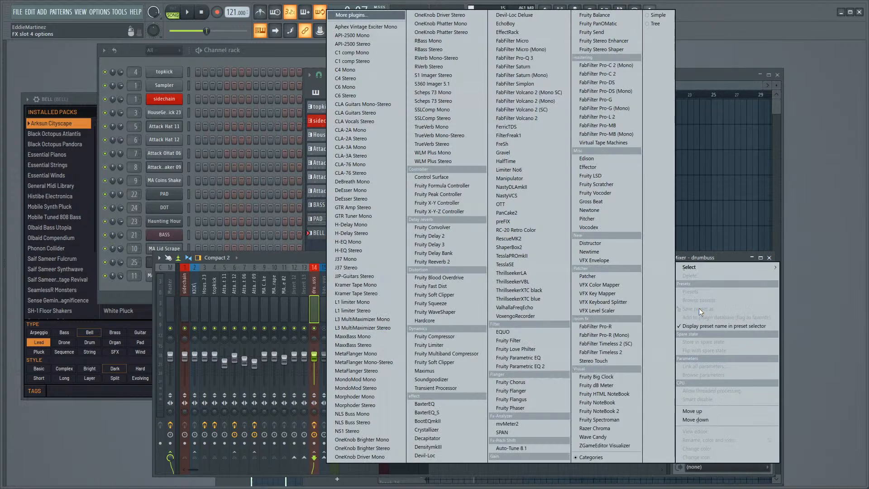
pyautogui.moveTo(693, 267)
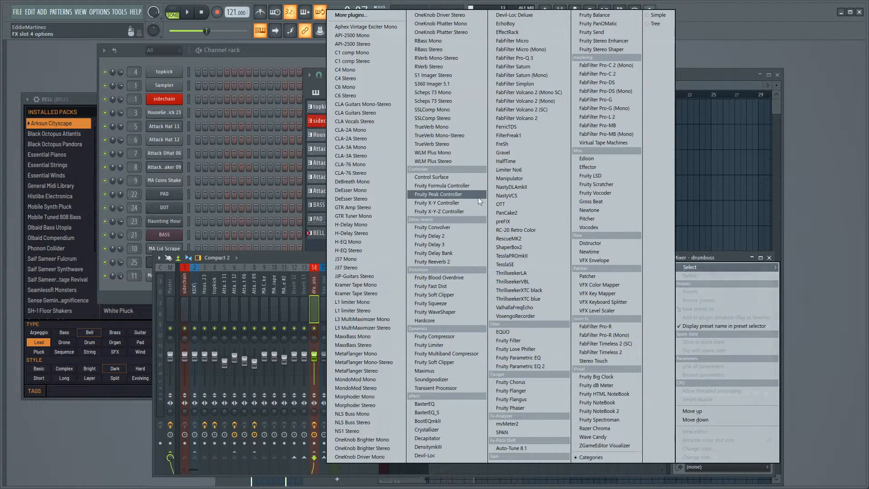
pyautogui.click(502, 204)
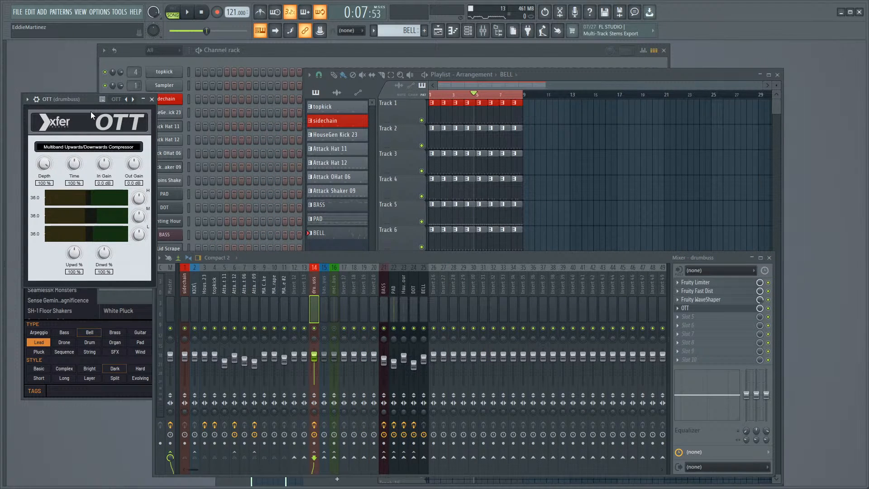
pyautogui.moveTo(84, 100); pyautogui.dragTo(249, 186)
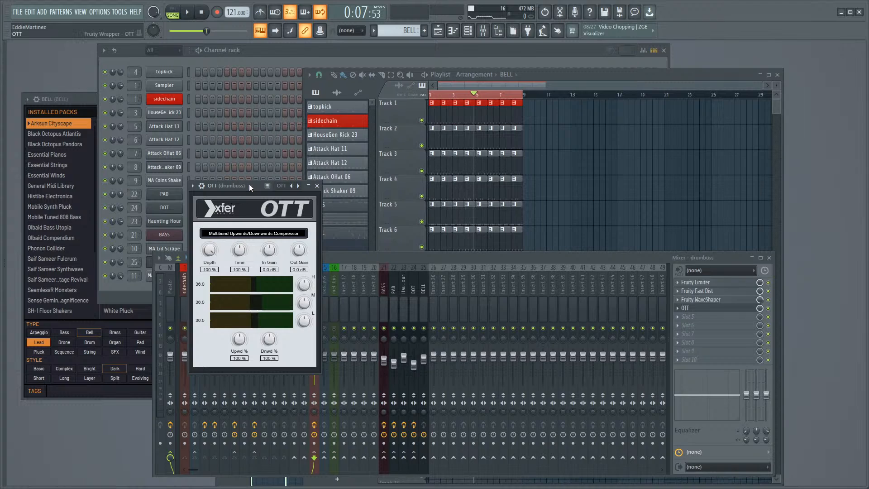
pyautogui.moveTo(249, 184); pyautogui.dragTo(259, 178)
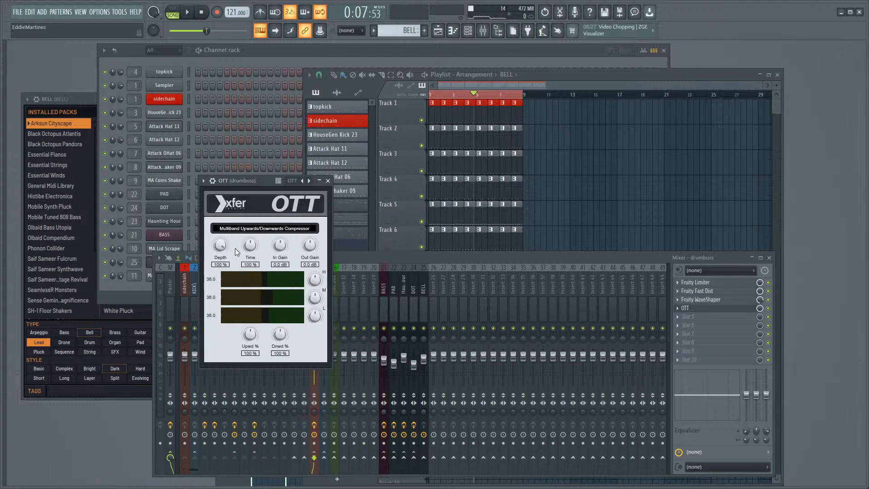
# Step: Audition OTT at full depth on the drums, reduce its depth to 16%, and listen again
pyautogui.click(189, 14)
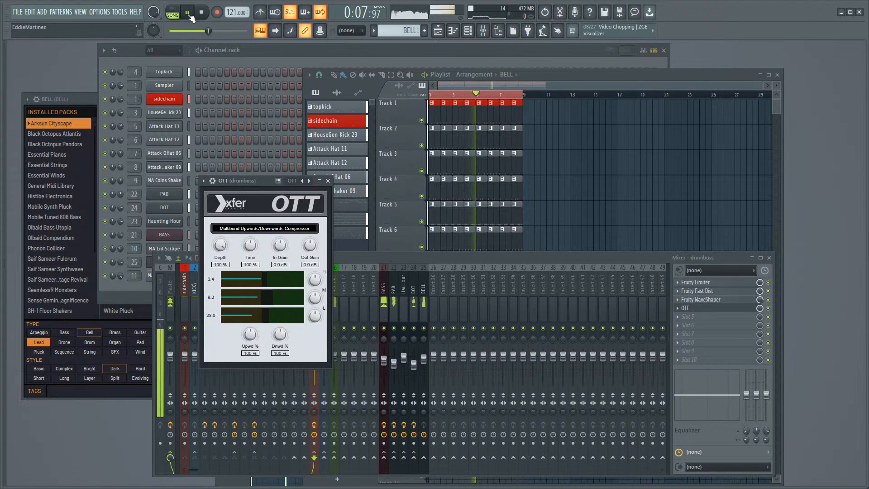
pyautogui.click(201, 15)
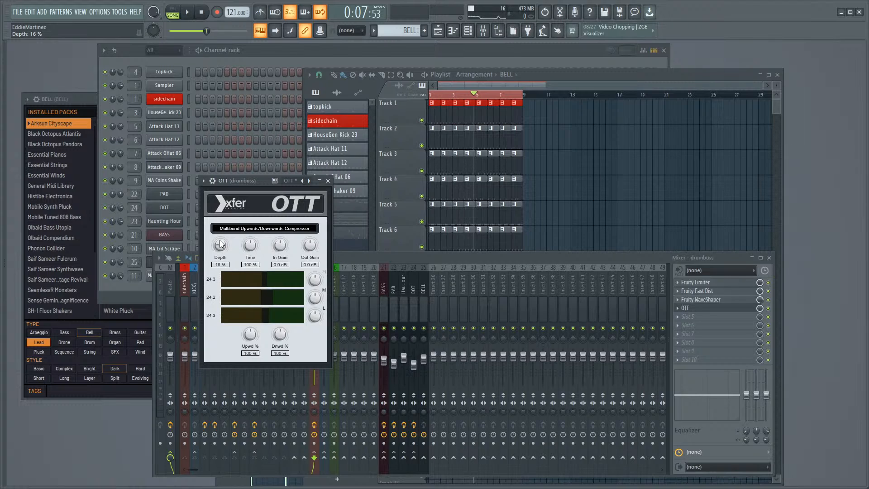
pyautogui.click(192, 14)
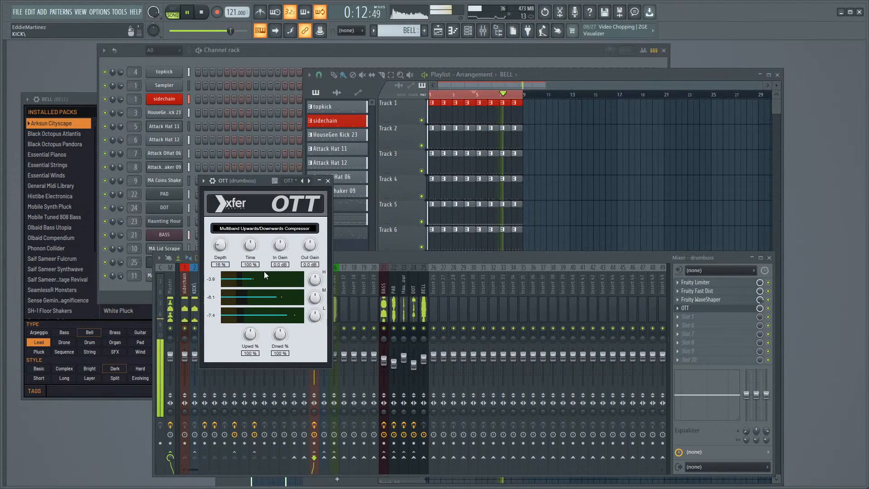
pyautogui.press('space')
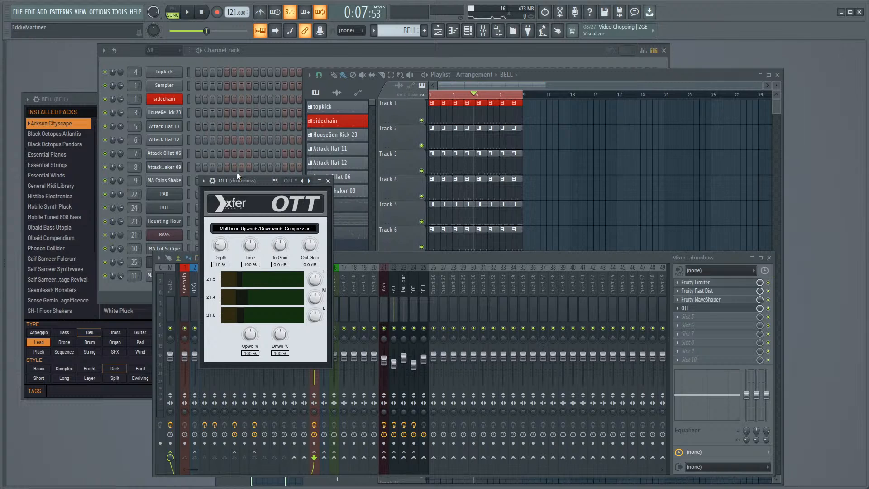
# Step: Adjust the OTT band thresholds during playback, setting the mid band to 114% and the low band to 95%
pyautogui.click(187, 12)
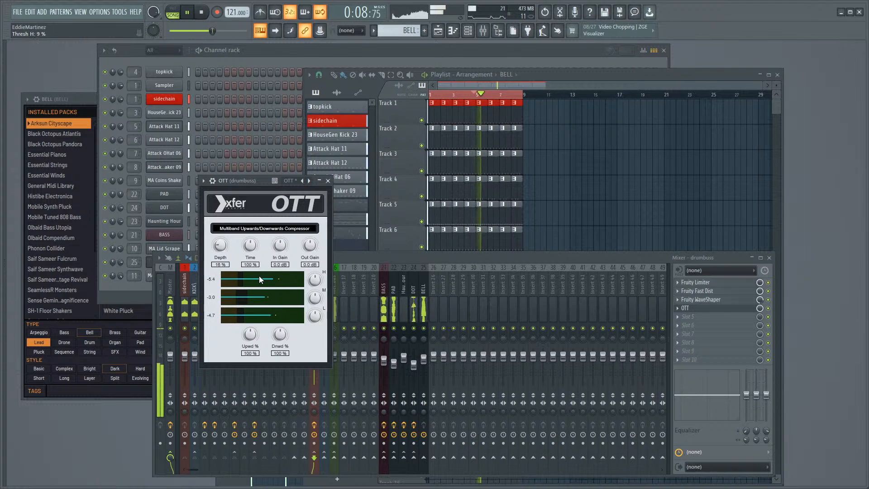
pyautogui.moveTo(313, 271); pyautogui.dragTo(286, 301)
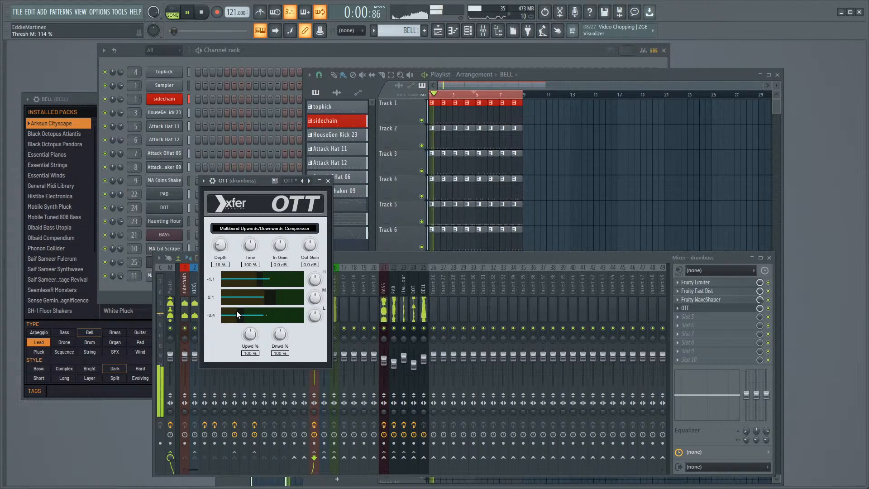
pyautogui.moveTo(236, 310); pyautogui.dragTo(275, 317)
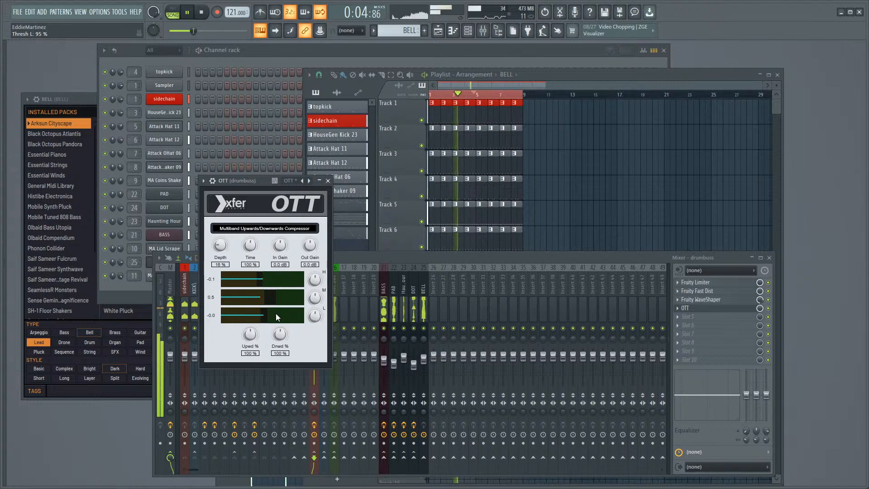
# Step: Close the OTT window and switch OTT off and back on in its drumbuss slot to compare the sound
pyautogui.click(327, 181)
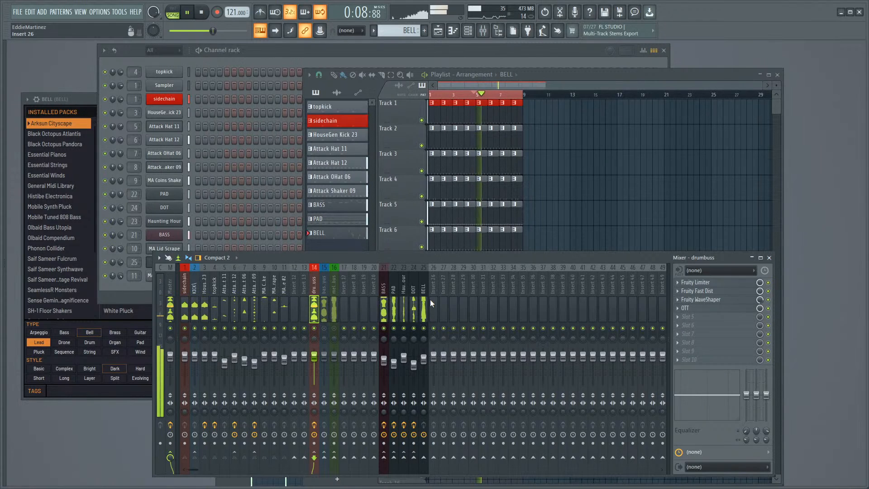
pyautogui.click(770, 311)
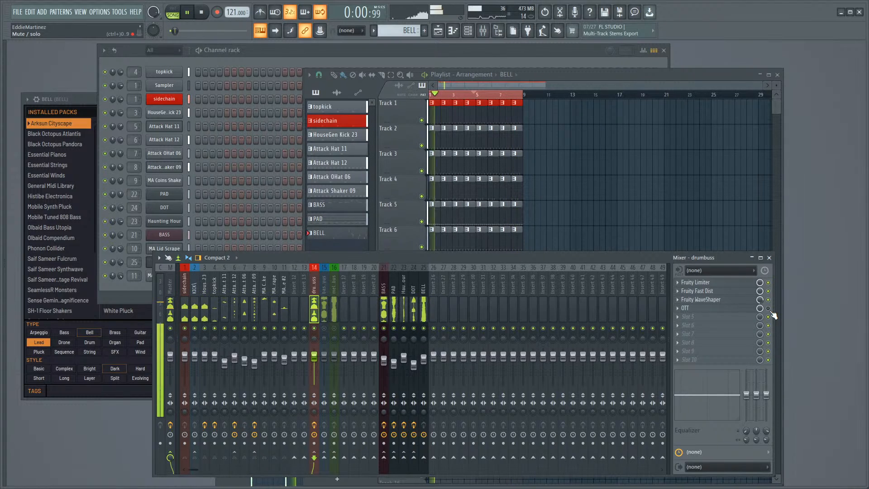
pyautogui.click(768, 308)
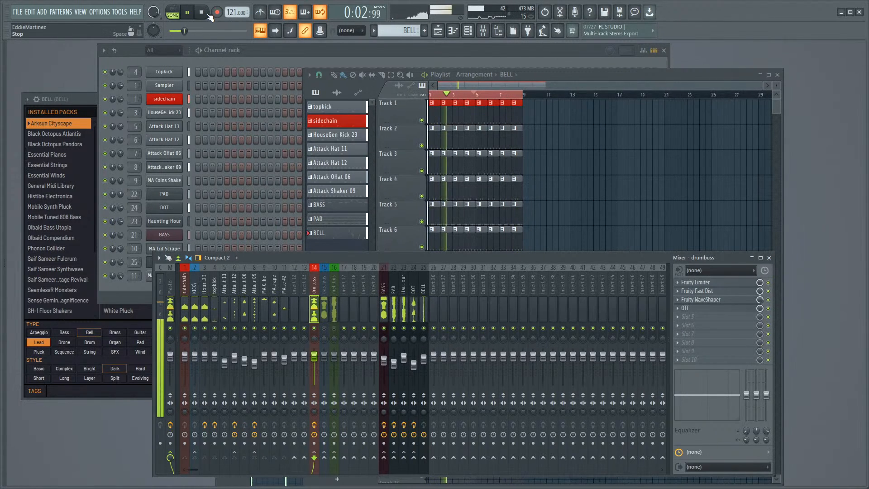
# Step: Reopen OTT on drumbuss, readjust its band thresholds with the low band at 130%, and set the depth to 11%
pyautogui.click(710, 307)
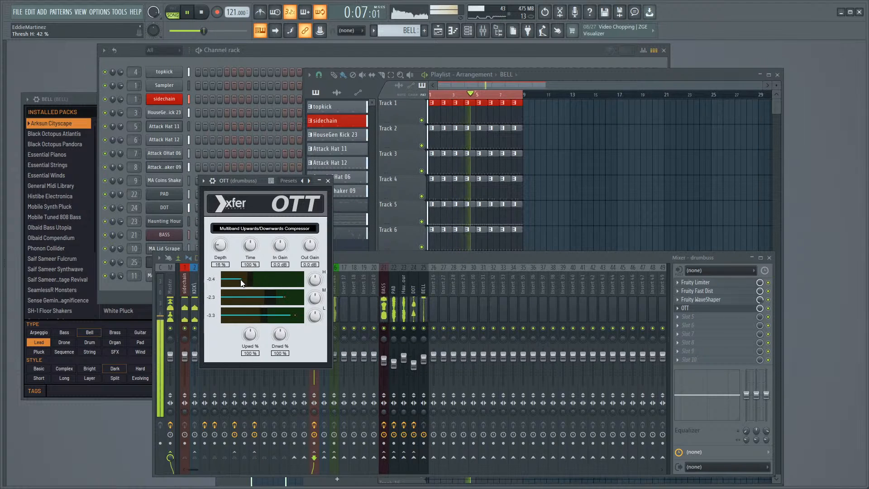
pyautogui.moveTo(241, 283); pyautogui.dragTo(267, 318)
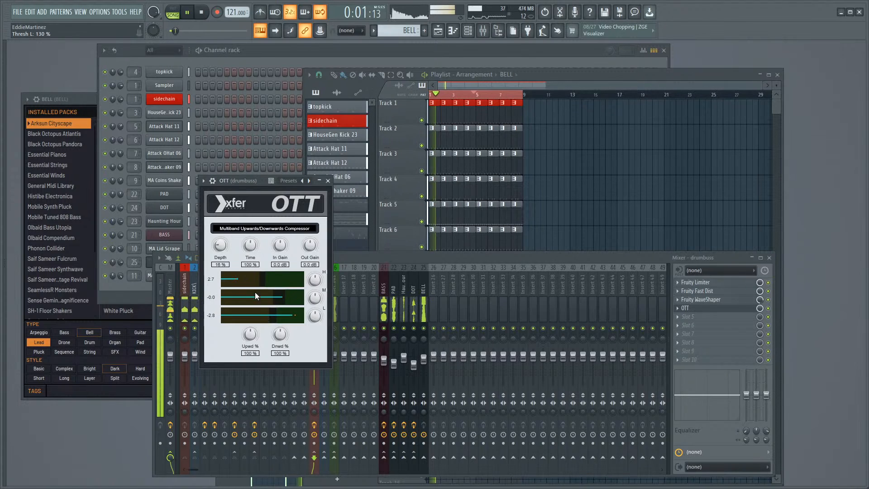
pyautogui.moveTo(220, 245); pyautogui.dragTo(227, 288)
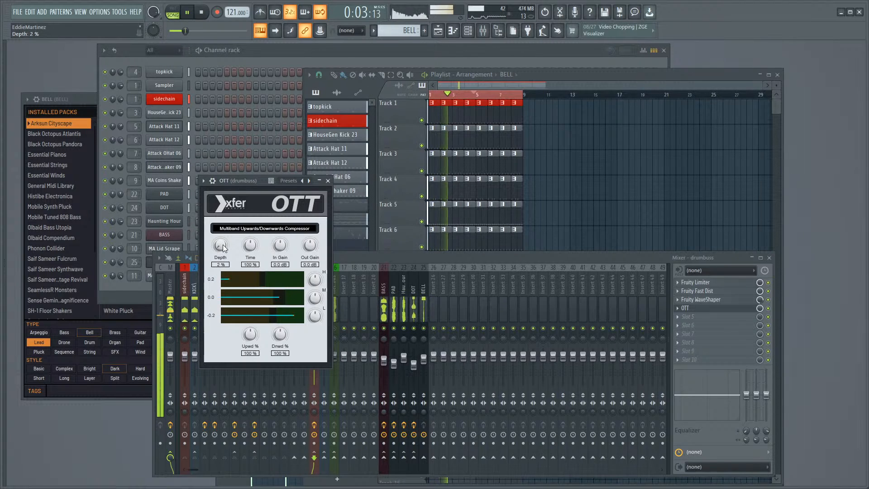
pyautogui.moveTo(223, 244)
pyautogui.mouseDown()
pyautogui.moveTo(222, 226)
pyautogui.moveTo(221, 237)
pyautogui.mouseUp()
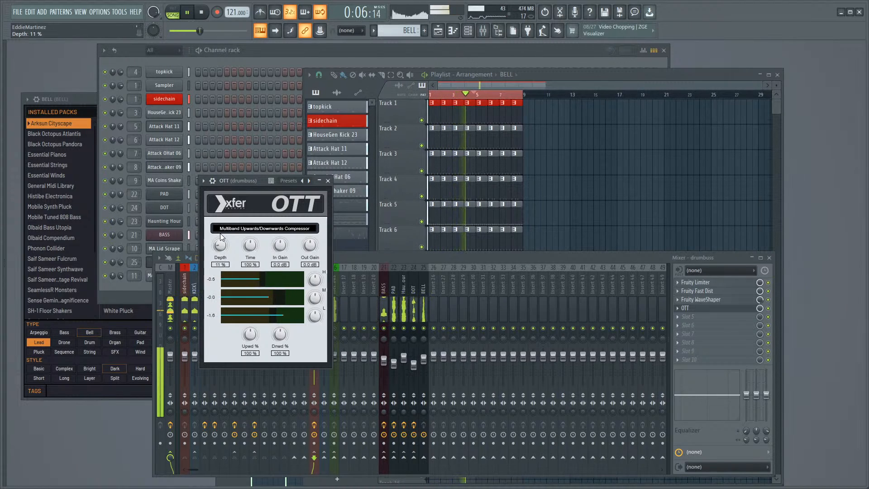
# Step: Close the OTT window and toggle OTT in its drumbuss slot to compare the drums with and without it
pyautogui.click(327, 181)
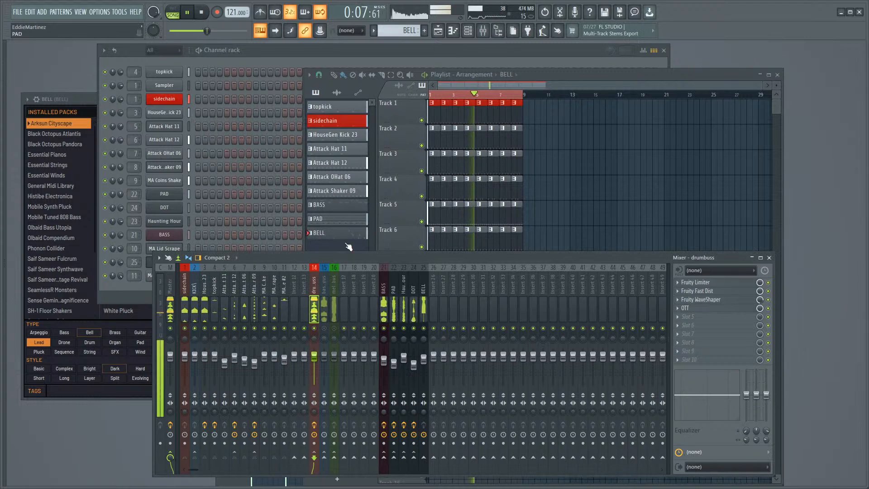
pyautogui.click(767, 308)
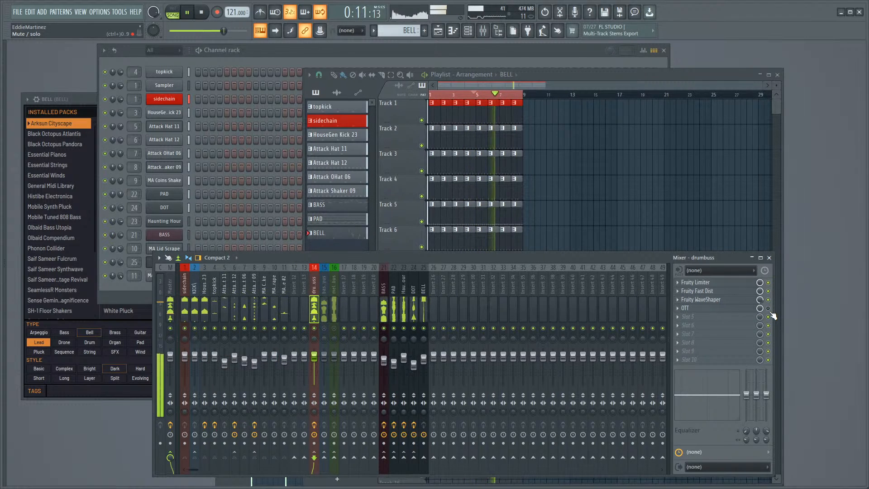
pyautogui.press('space')
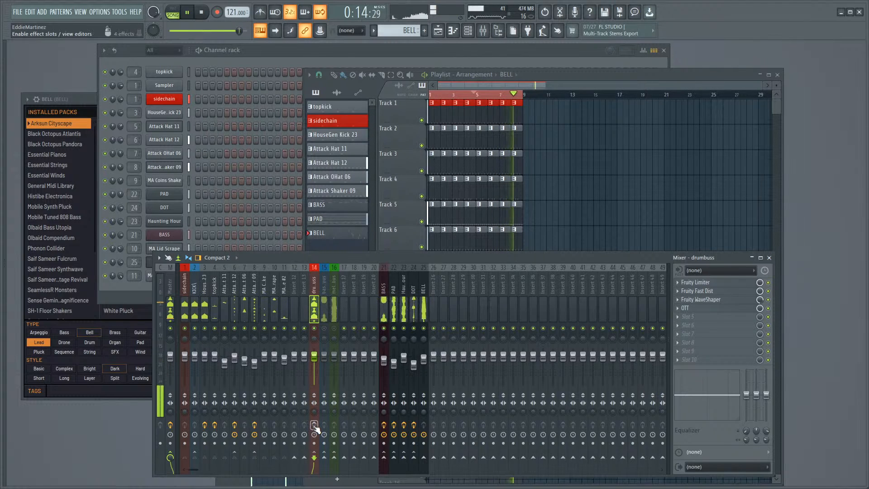
# Step: Bypass and re-enable the whole drumbuss effect chain during playback to compare the processed and dry drums
pyautogui.click(315, 425)
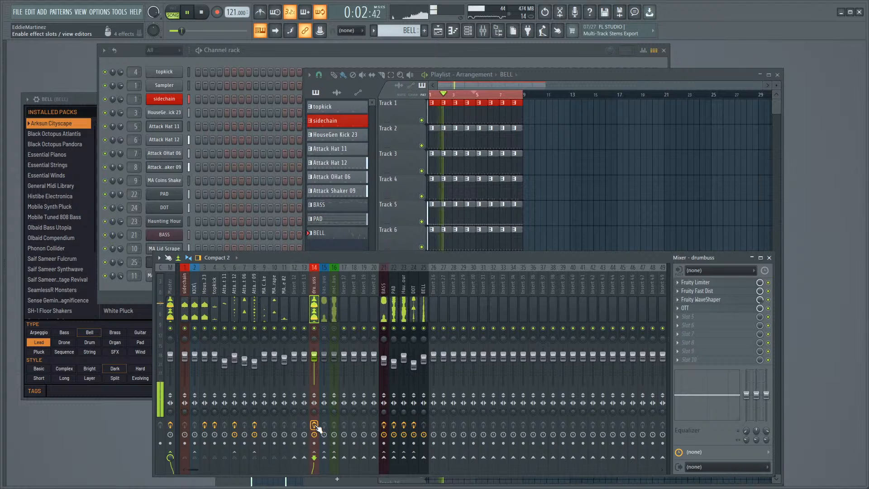
pyautogui.click(315, 424)
pyautogui.click(314, 424)
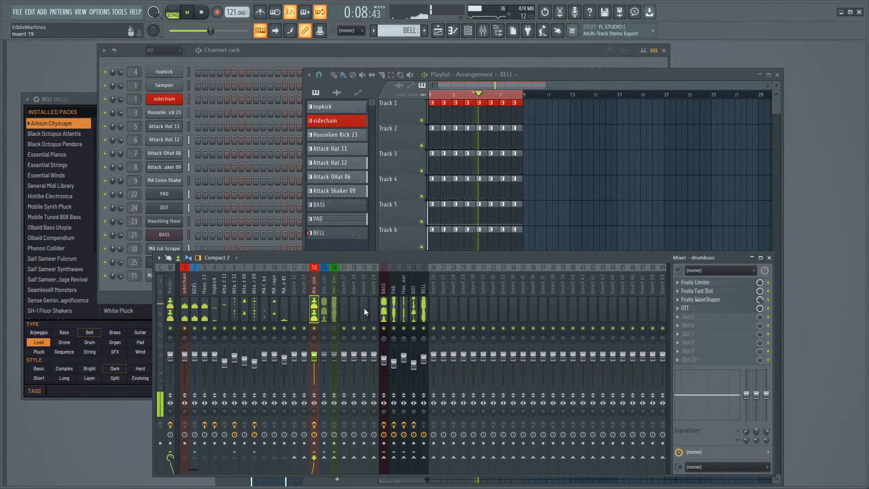
pyautogui.press('space')
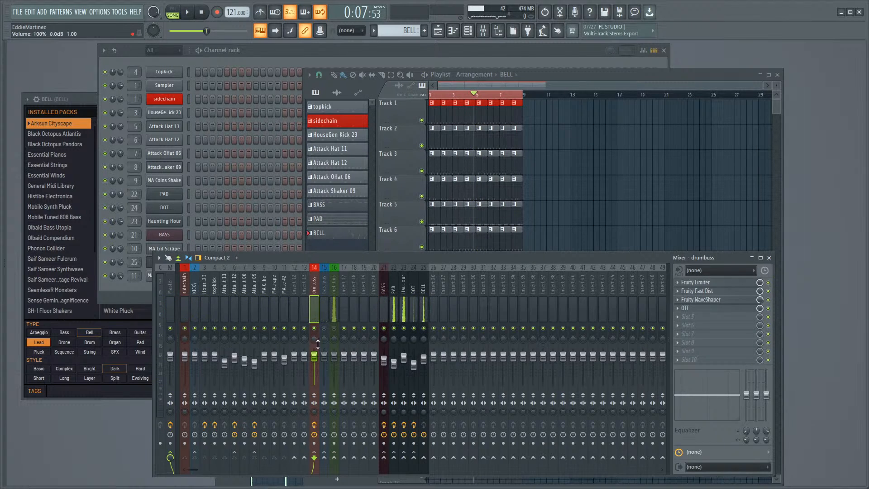
pyautogui.press('space')
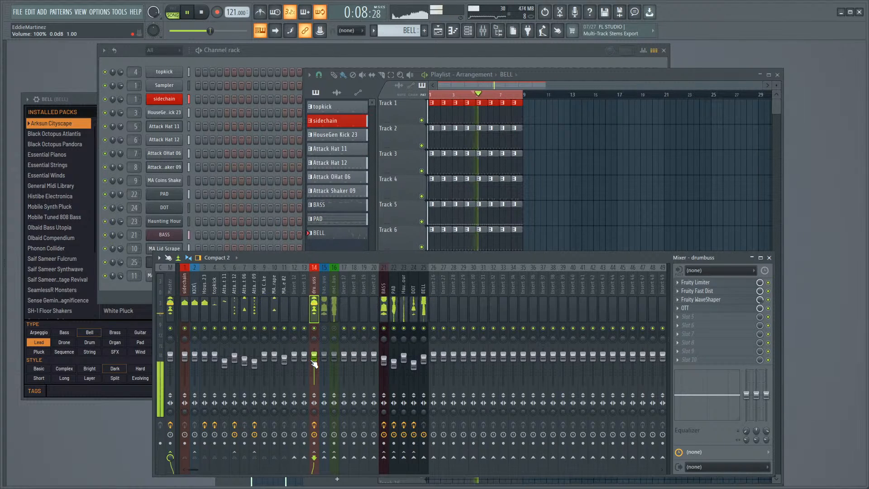
pyautogui.press('space')
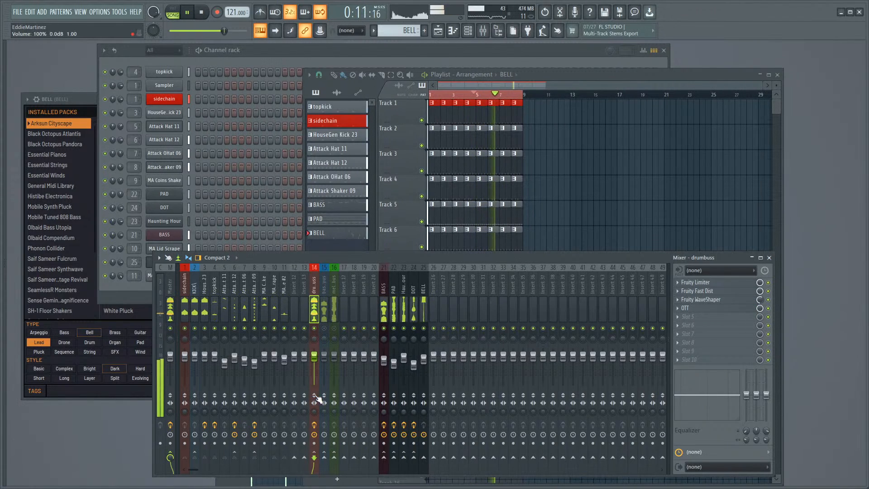
pyautogui.click(314, 425)
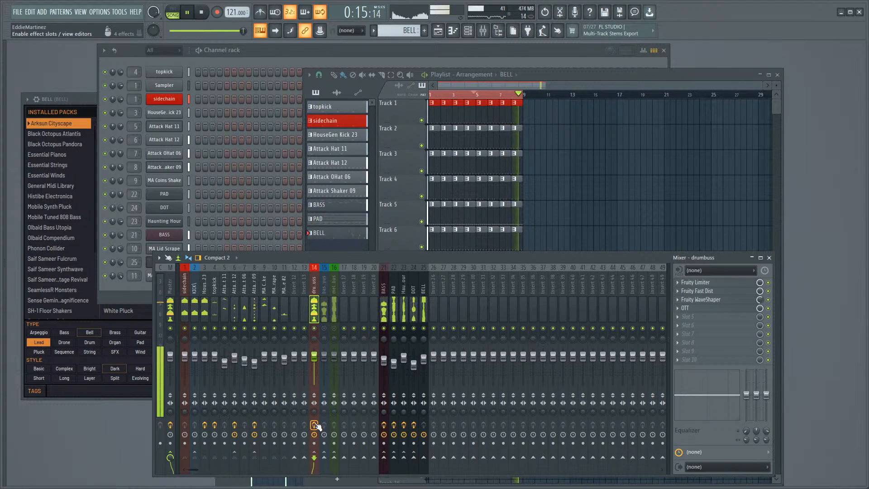
pyautogui.press('space')
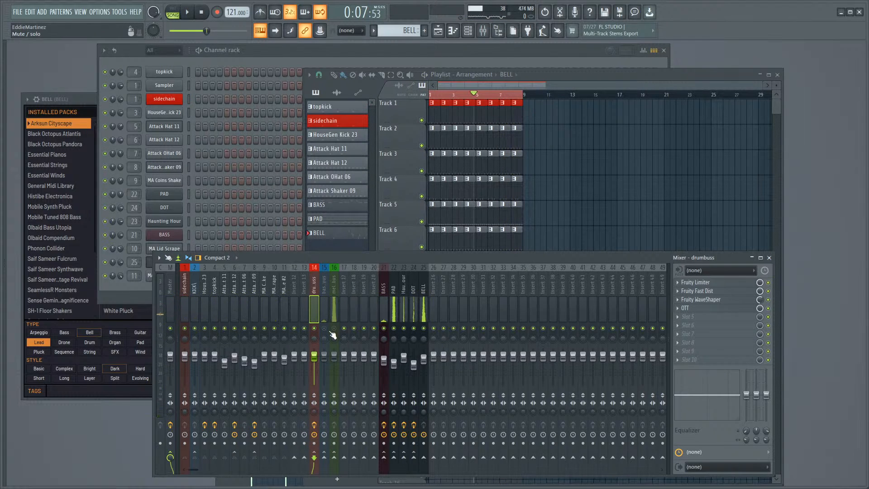
# Step: Load Maximus into the first effect slot of the bass bus and move its window clear of the browser
pyautogui.press('space')
pyautogui.click(325, 309)
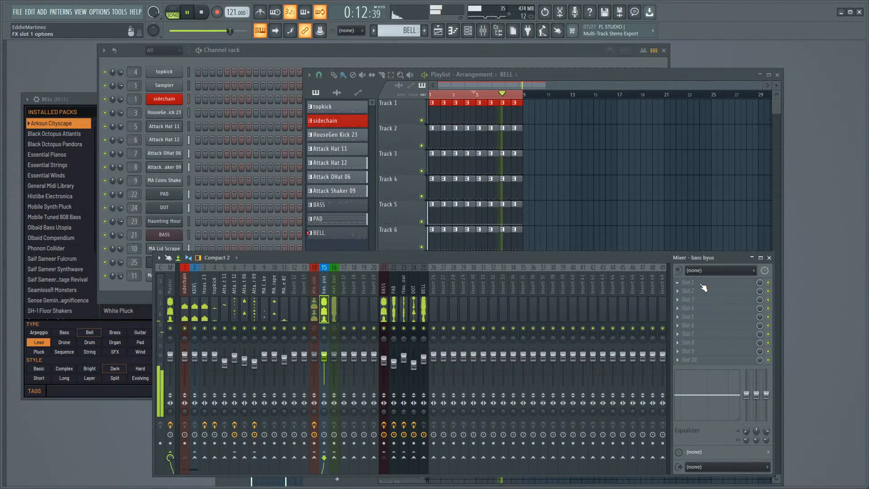
pyautogui.press('space')
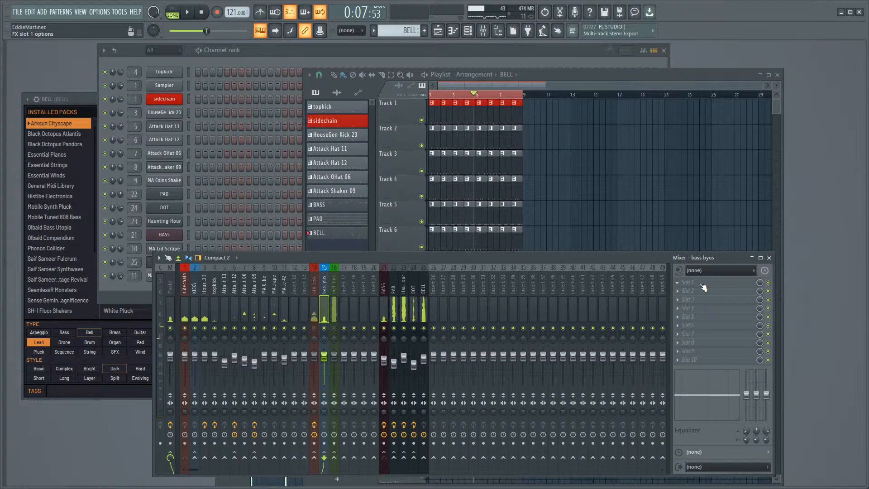
pyautogui.click(701, 282)
pyautogui.moveTo(699, 267)
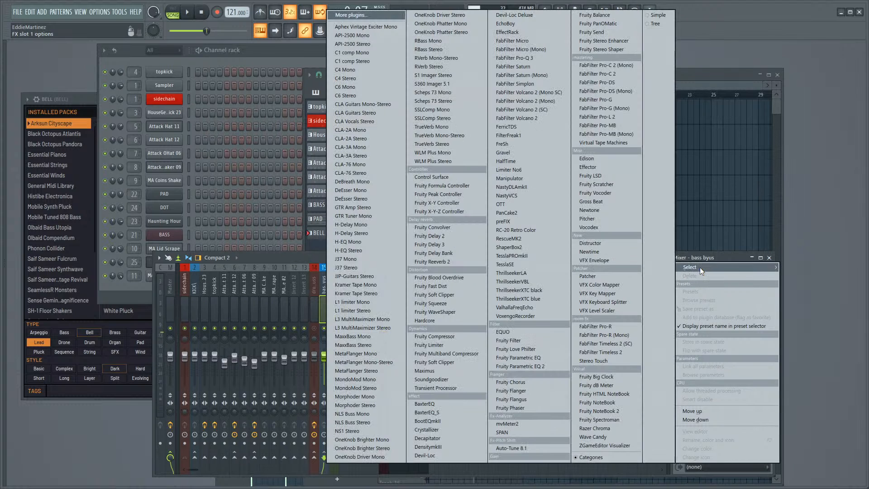
pyautogui.click(433, 370)
pyautogui.moveTo(127, 91); pyautogui.dragTo(281, 90)
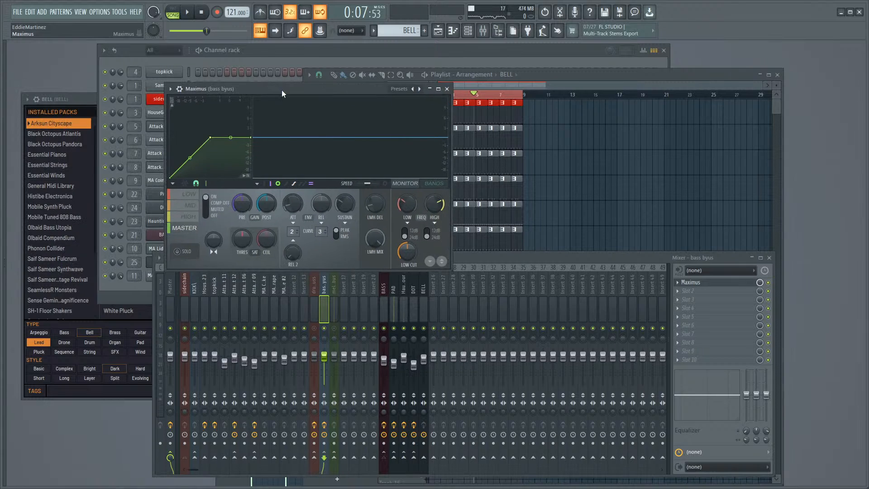
# Step: Set the Maximus master, high and mid bands to compression off, and switch to the low band
pyautogui.click(207, 206)
pyautogui.click(195, 219)
pyautogui.click(207, 204)
pyautogui.click(194, 208)
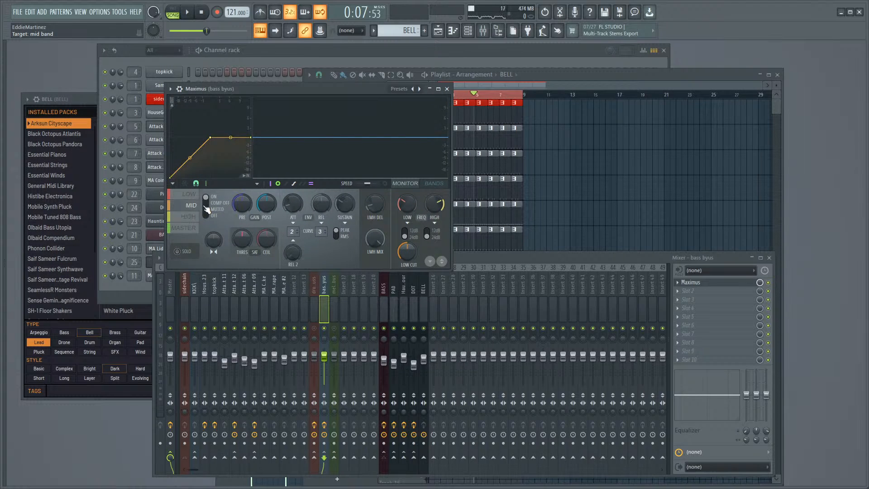
pyautogui.click(206, 207)
pyautogui.click(189, 194)
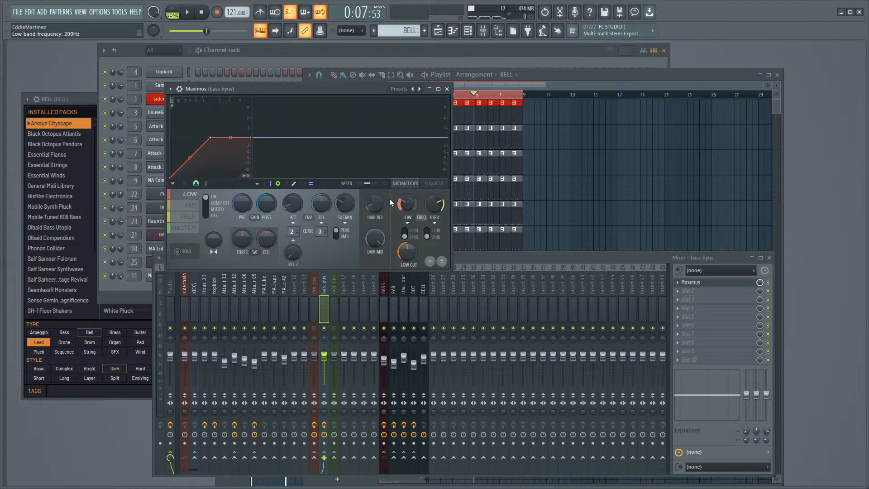
# Step: Audition the soloed low band in Maximus, show the band display, and lower the low band's crossover frequency below 200 Hz
pyautogui.press('space')
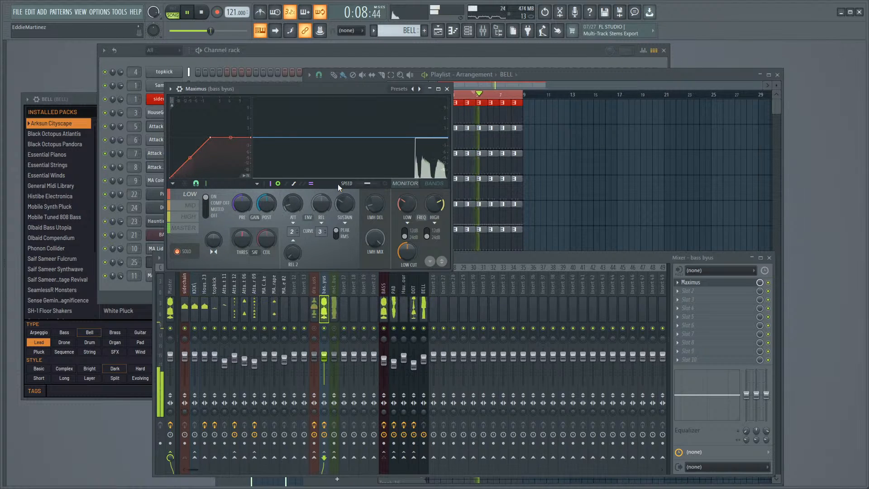
pyautogui.press('space')
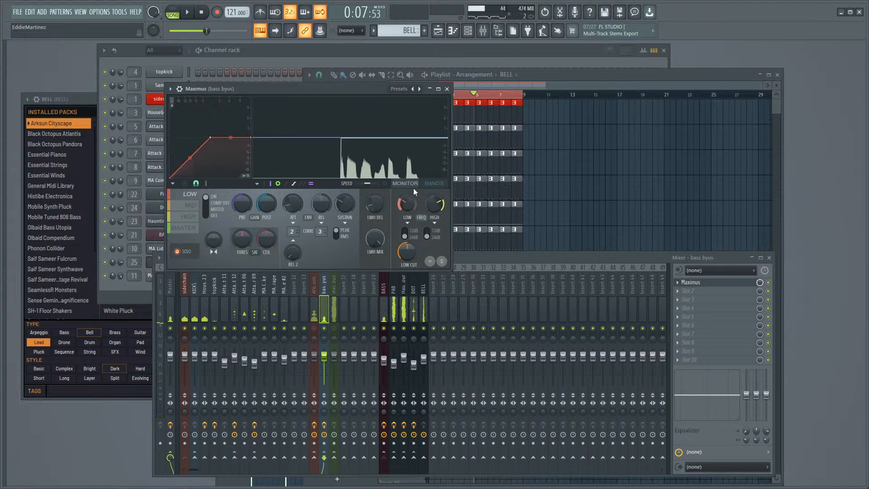
pyautogui.click(434, 184)
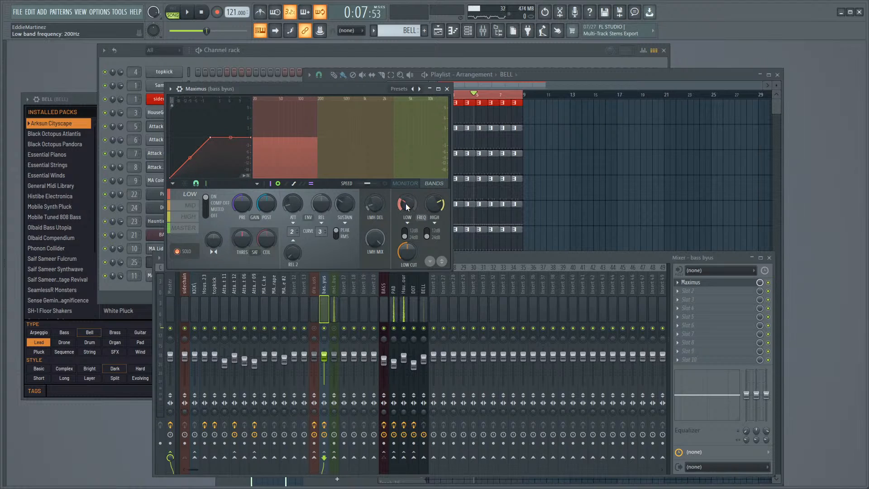
pyautogui.moveTo(405, 203); pyautogui.dragTo(405, 208)
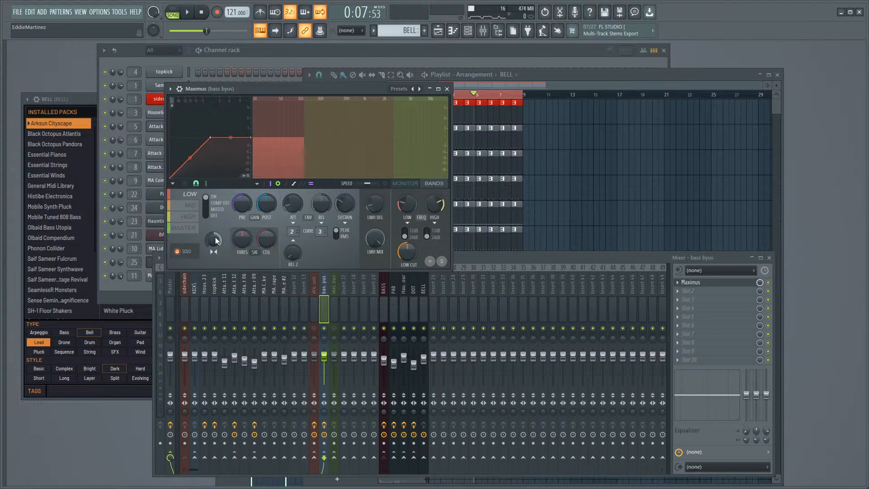
pyautogui.rightClick(217, 238)
pyautogui.press('space')
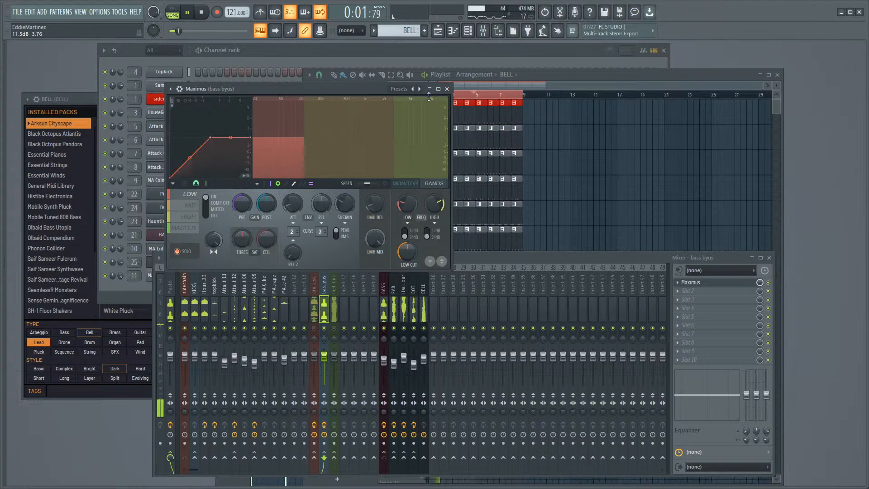
# Step: Listen through the soloed Maximus bands, set the mid band's stereo separation to 9% separated, and close Maximus
pyautogui.click(193, 231)
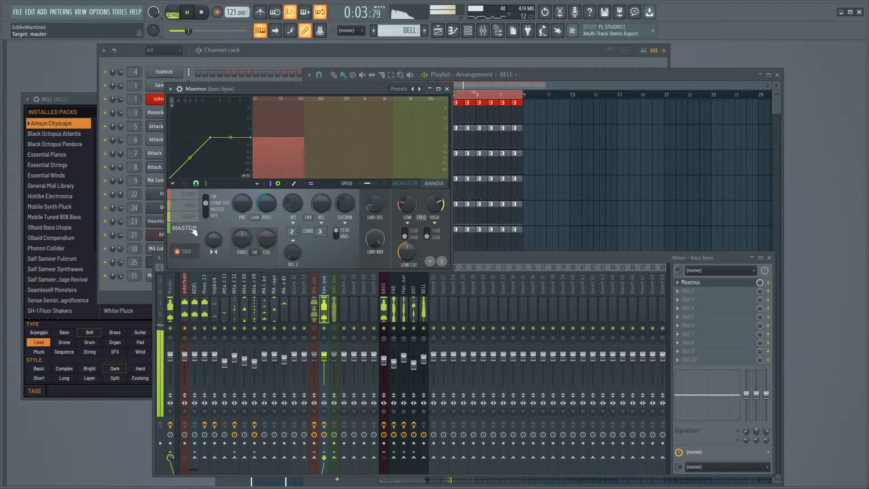
pyautogui.click(189, 207)
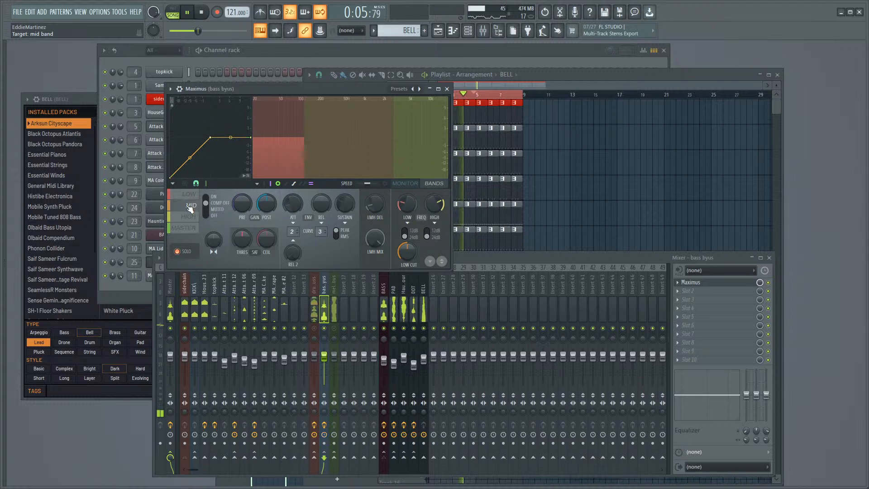
pyautogui.click(194, 220)
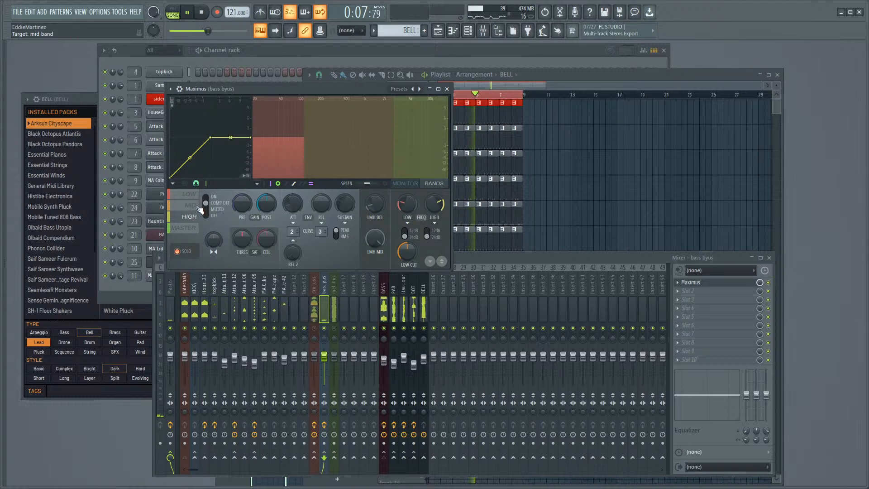
pyautogui.click(200, 210)
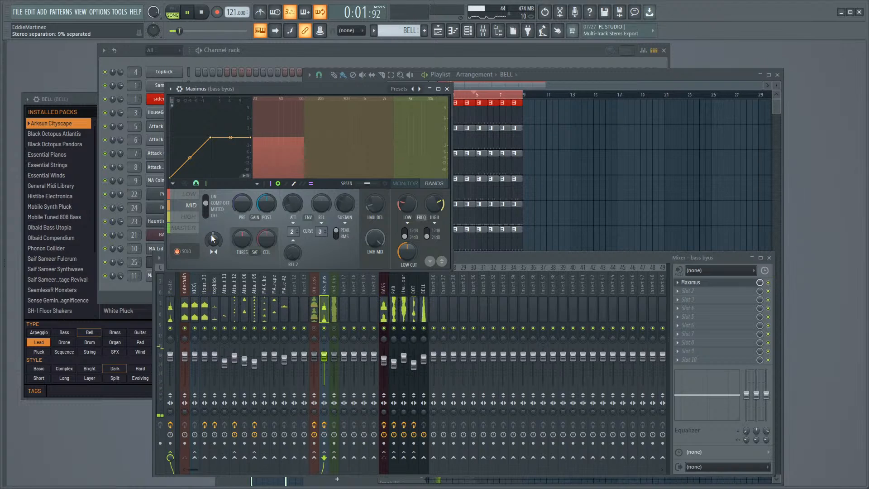
pyautogui.click(192, 228)
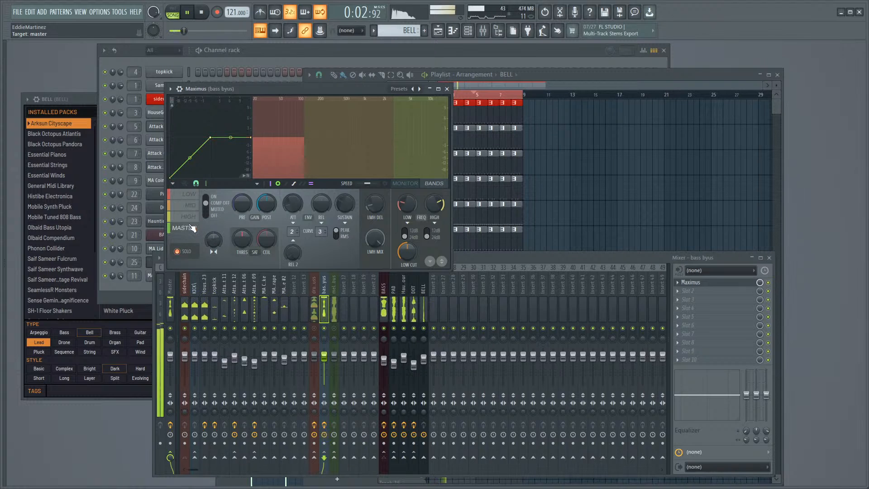
pyautogui.click(447, 89)
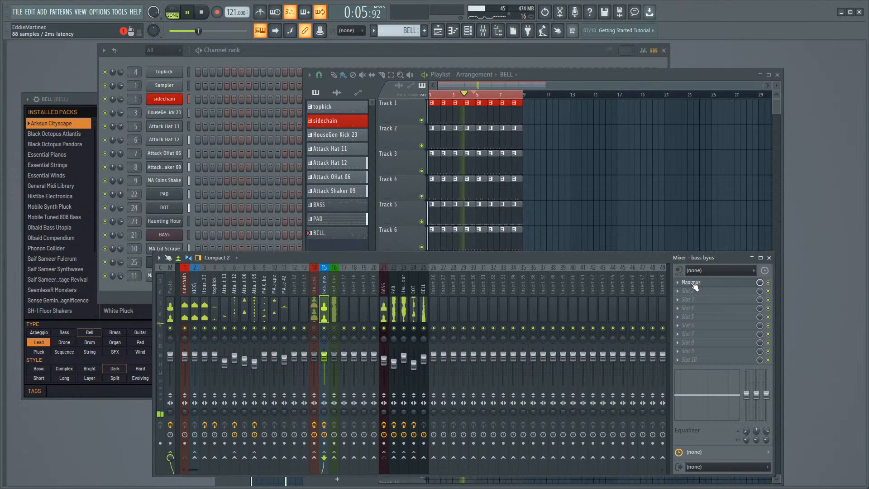
# Step: Add Fruity Fast Dist to the bass bus's second effect slot, lower its mix, and close its window
pyautogui.click(692, 288)
pyautogui.moveTo(694, 269)
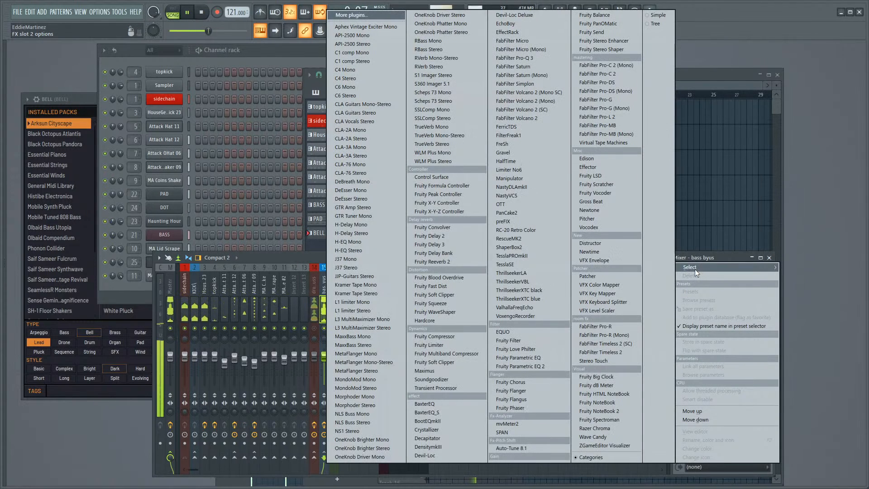
pyautogui.click(473, 286)
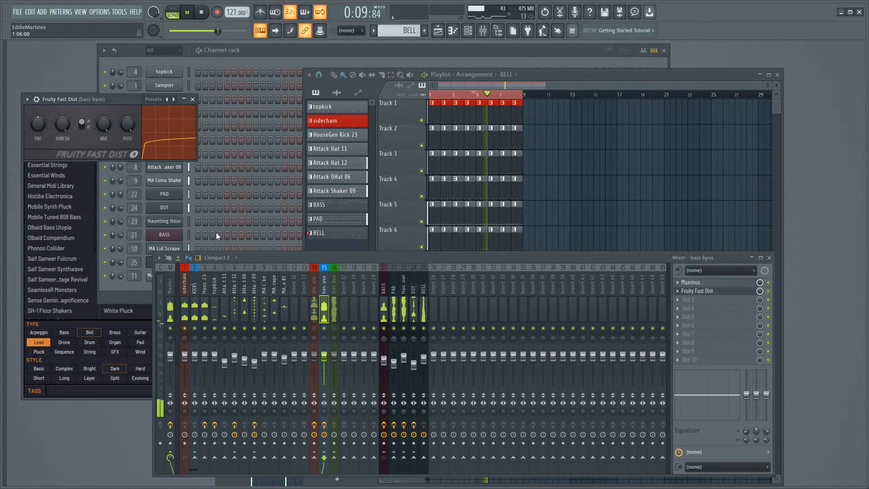
pyautogui.moveTo(104, 123); pyautogui.dragTo(104, 149)
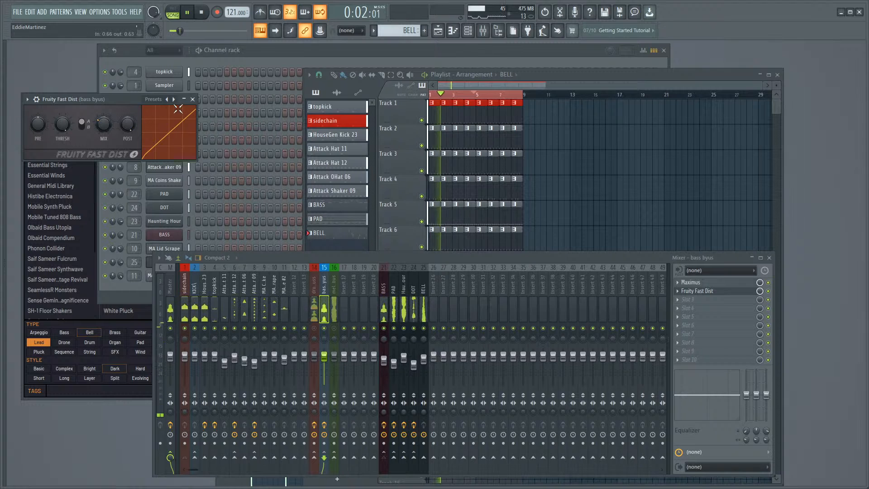
pyautogui.click(192, 99)
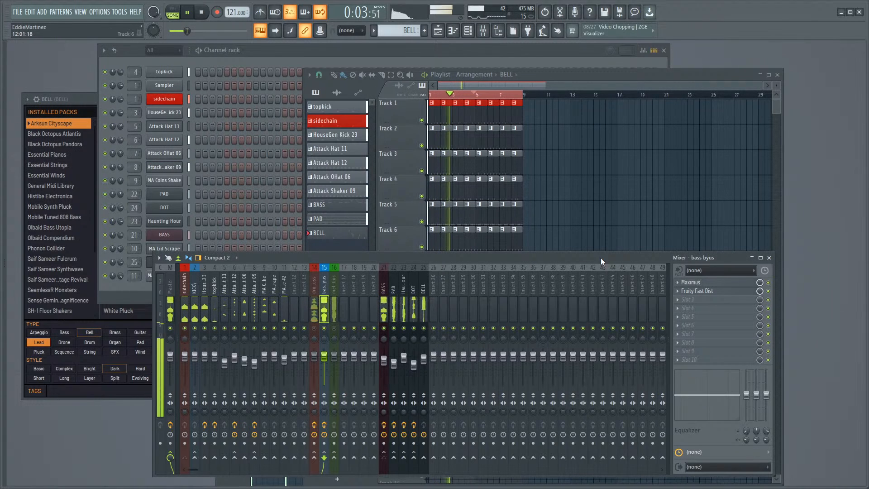
# Step: Add Fruity Limiter to the bass bus's third effect slot and set its compressor ratio to 2.7:1
pyautogui.click(708, 299)
pyautogui.click(677, 299)
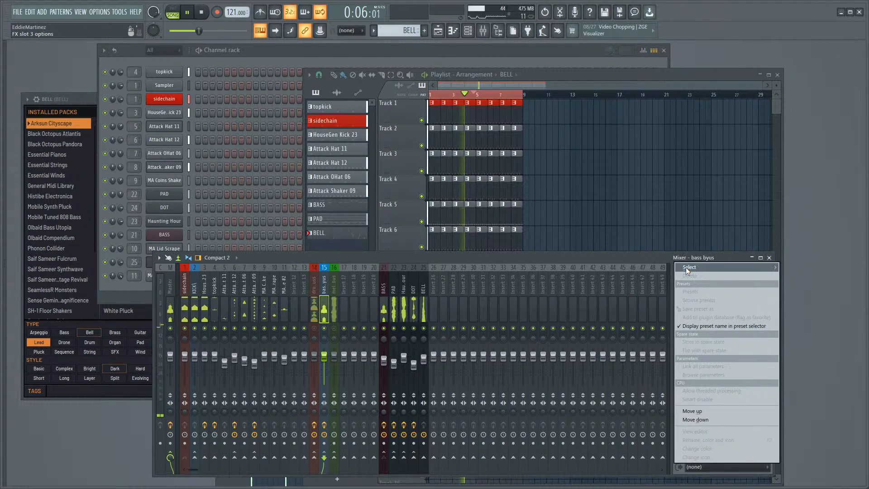
pyautogui.moveTo(686, 267)
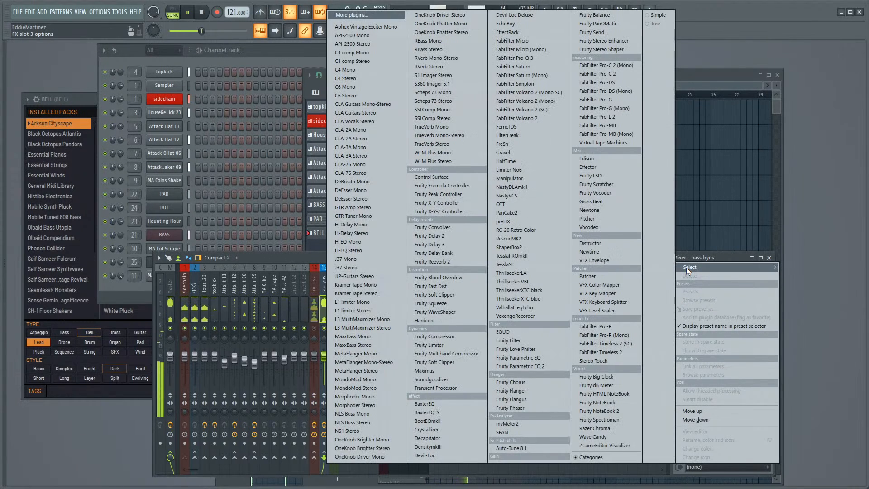
pyautogui.click(435, 345)
pyautogui.click(115, 247)
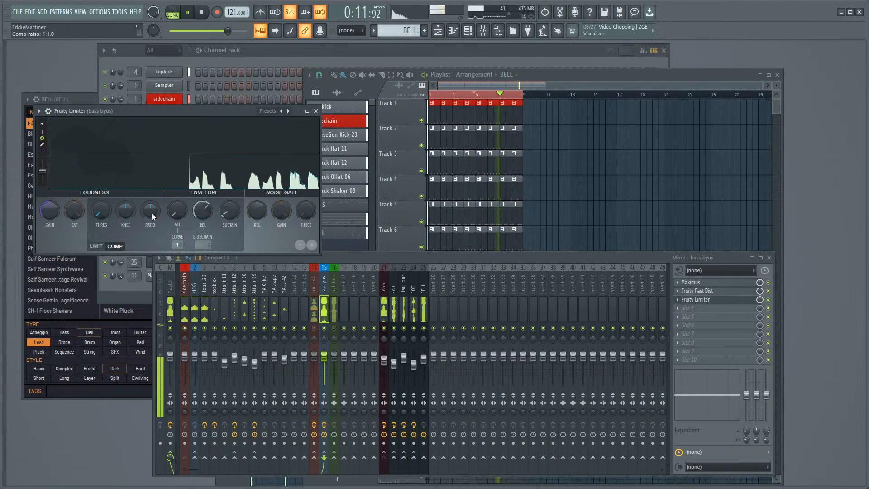
pyautogui.moveTo(151, 213); pyautogui.dragTo(147, 210)
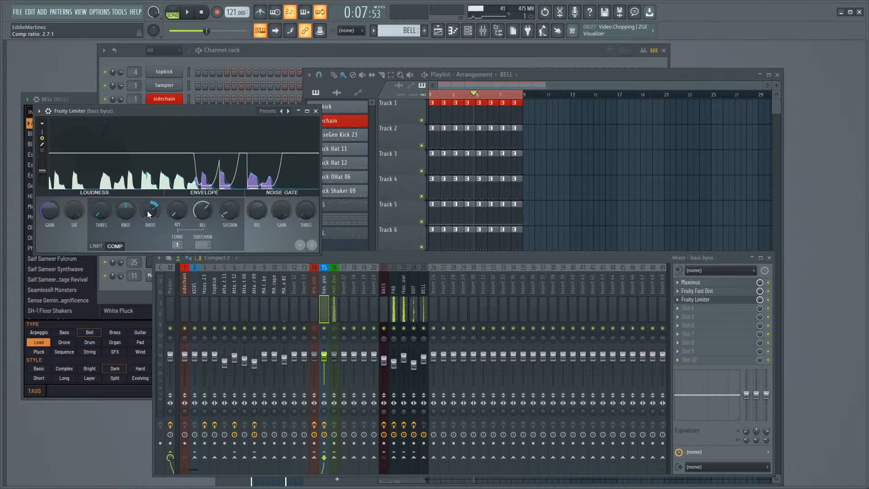
# Step: Set drumbuss's Fruity Limiter compressor ratio to 2.2:1, lower its threshold to about -16 dB, and adjust its attack during playback
pyautogui.click(334, 313)
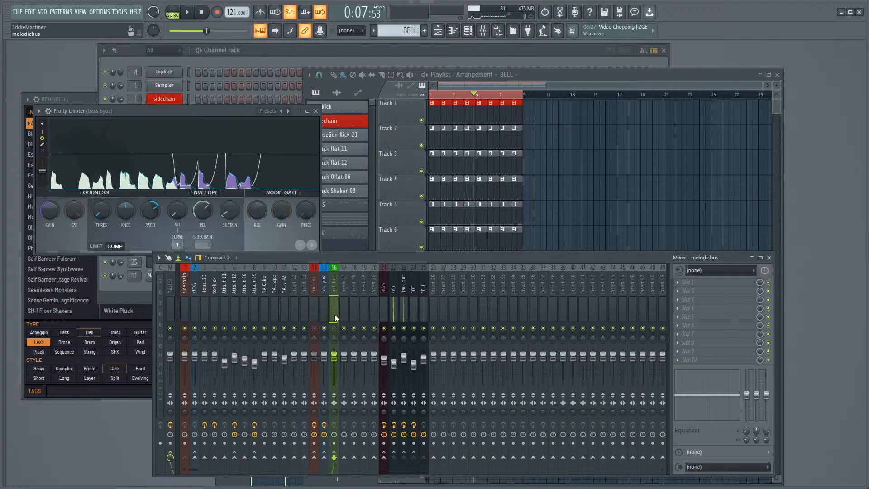
pyautogui.click(326, 306)
pyautogui.click(314, 306)
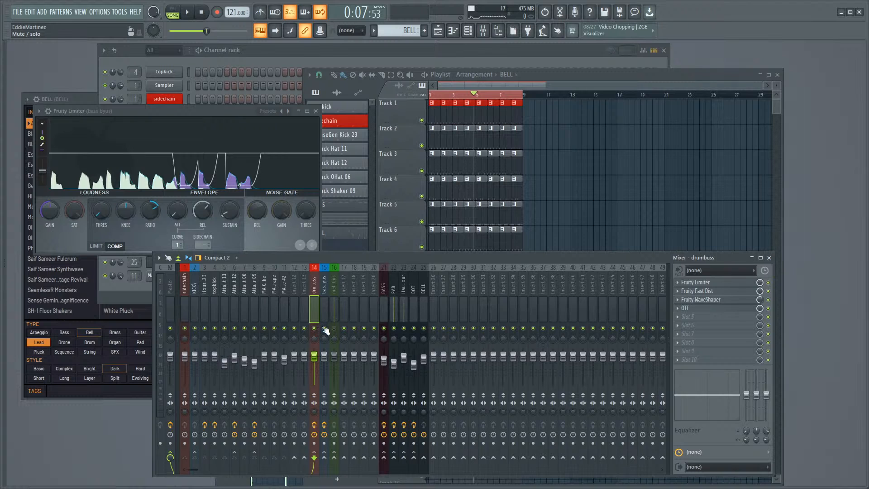
pyautogui.press('space')
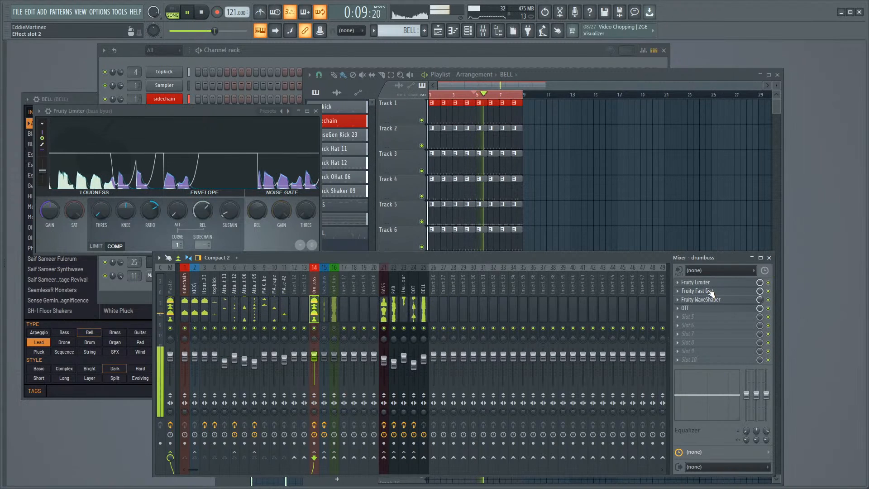
pyautogui.click(695, 282)
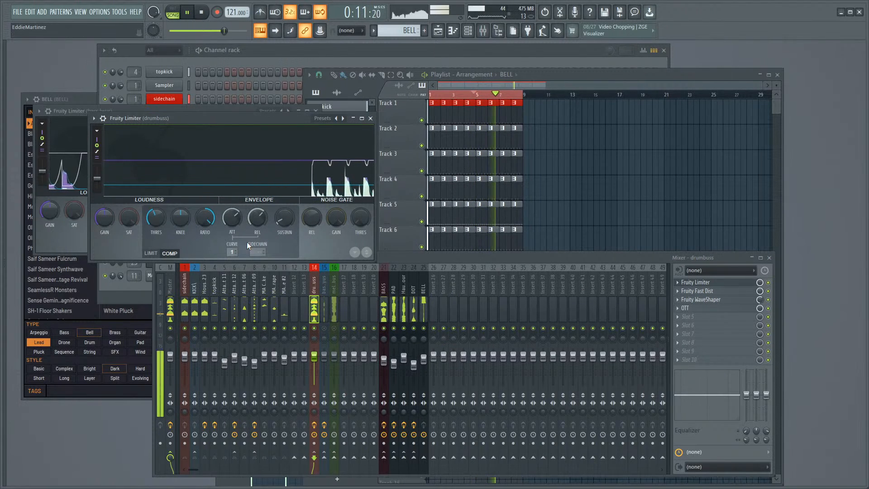
pyautogui.moveTo(207, 218); pyautogui.dragTo(207, 232)
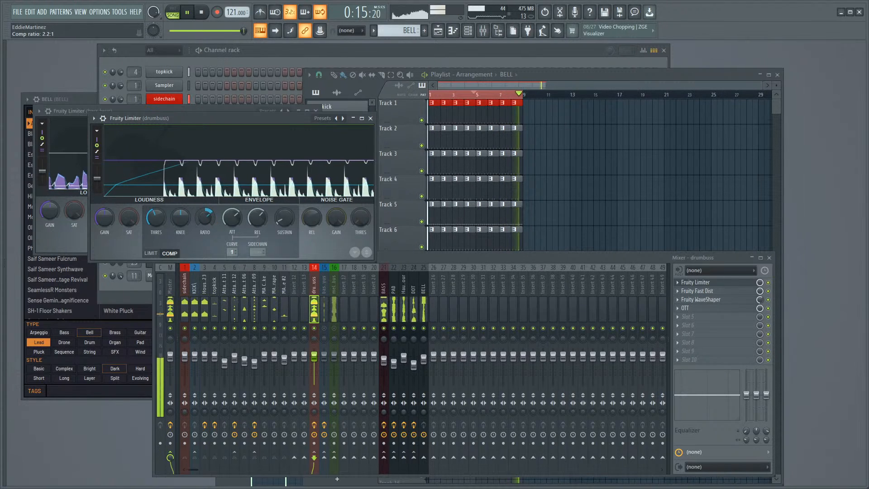
pyautogui.moveTo(164, 216)
pyautogui.mouseDown()
pyautogui.moveTo(164, 229)
pyautogui.moveTo(162, 216)
pyautogui.mouseUp()
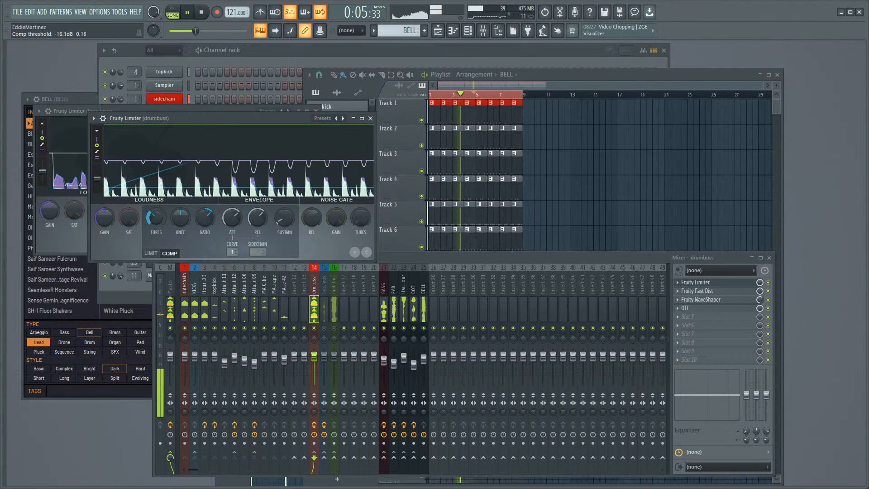
pyautogui.moveTo(232, 217); pyautogui.dragTo(233, 210)
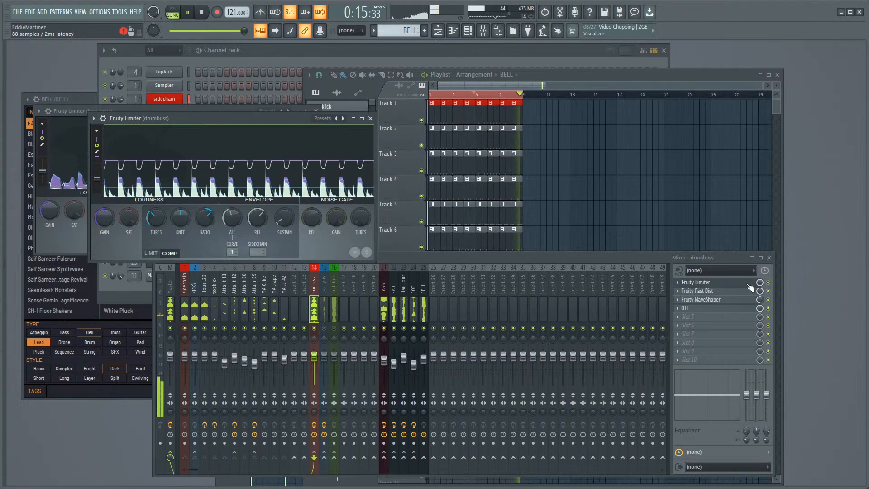
# Step: Compare drumbuss with its Fruity Limiter bypassed and enabled, stop playback, and close the limiter's window
pyautogui.click(775, 288)
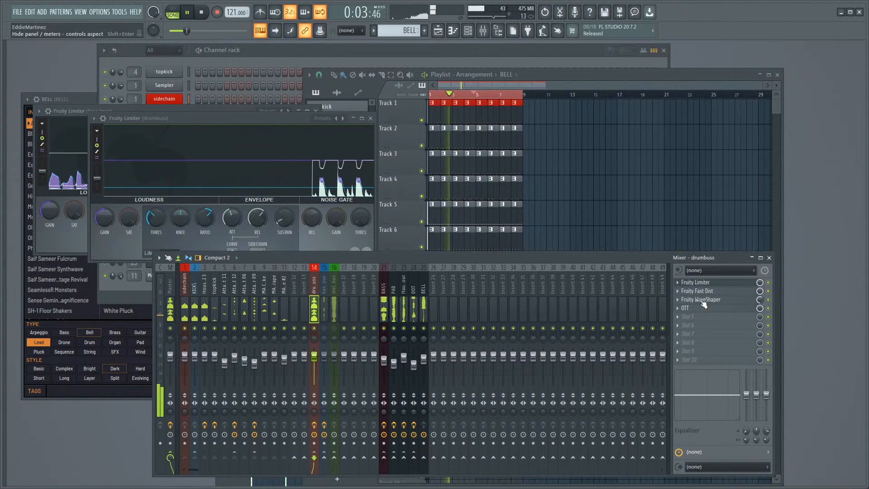
pyautogui.click(769, 283)
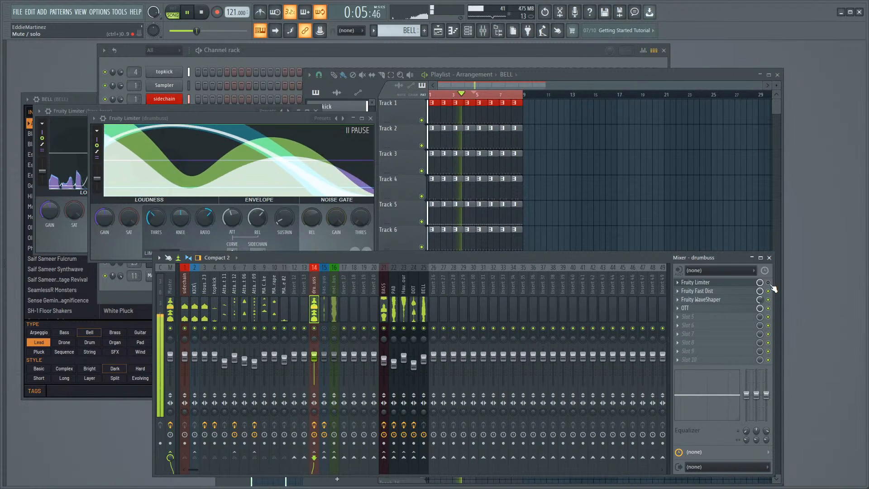
pyautogui.click(768, 283)
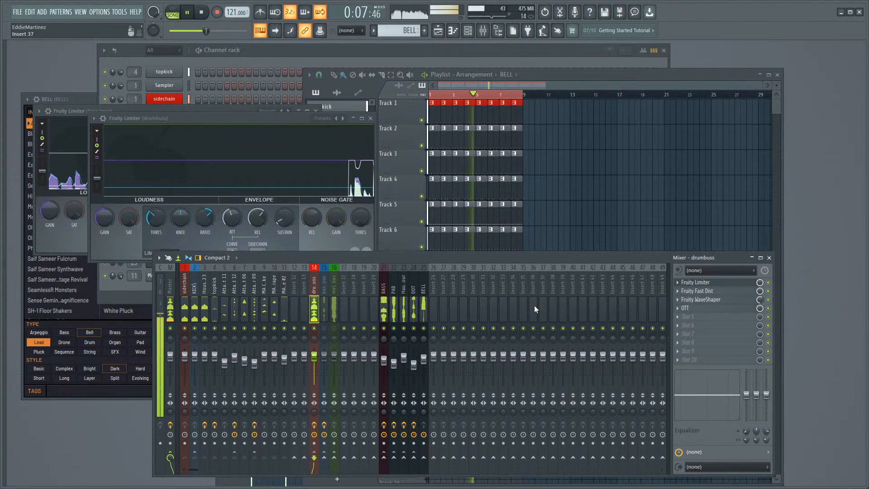
pyautogui.press('space')
pyautogui.press('Escape')
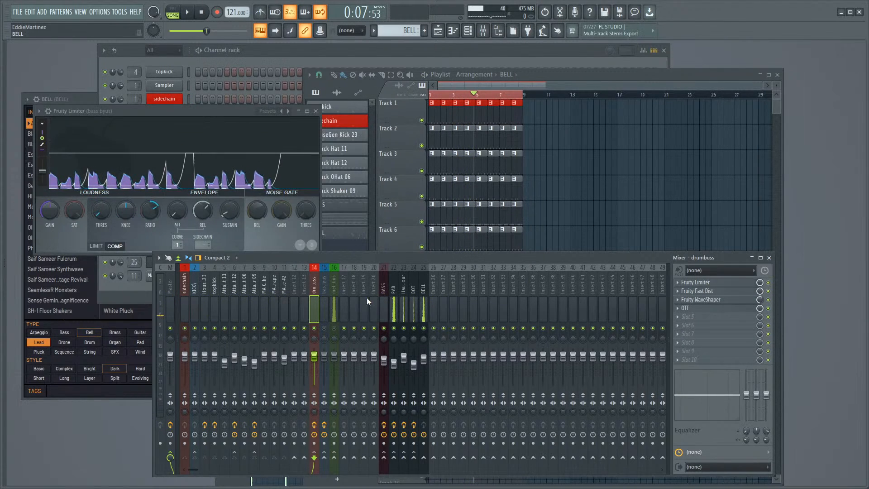
# Step: Raise the compressor threshold and shorten the release in the bass bus's Fruity Limiter during playback, and close its window
pyautogui.click(322, 320)
pyautogui.press('space')
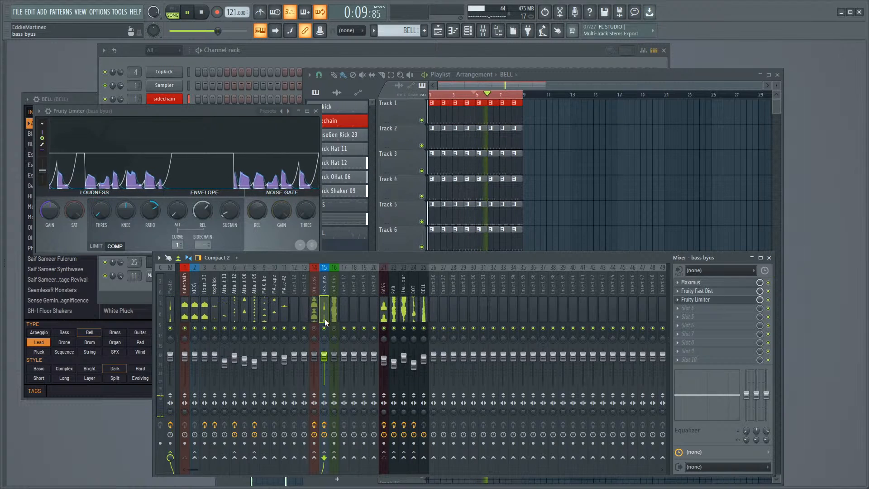
pyautogui.click(695, 299)
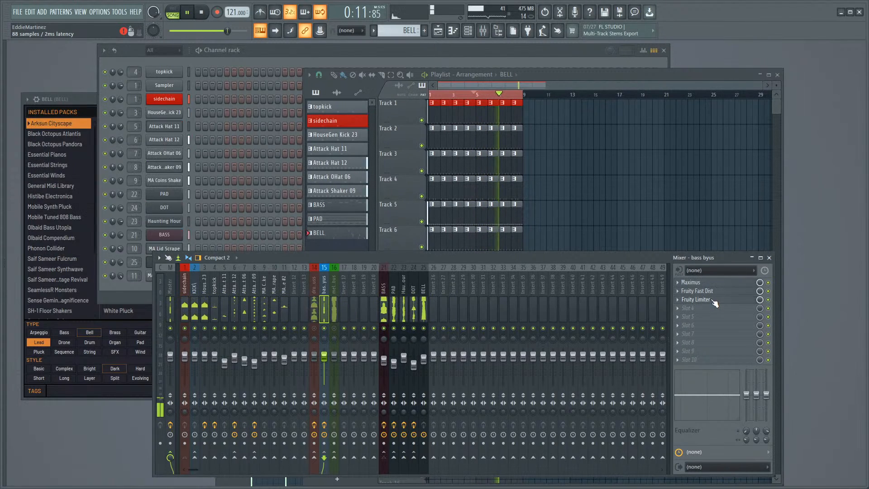
pyautogui.click(695, 299)
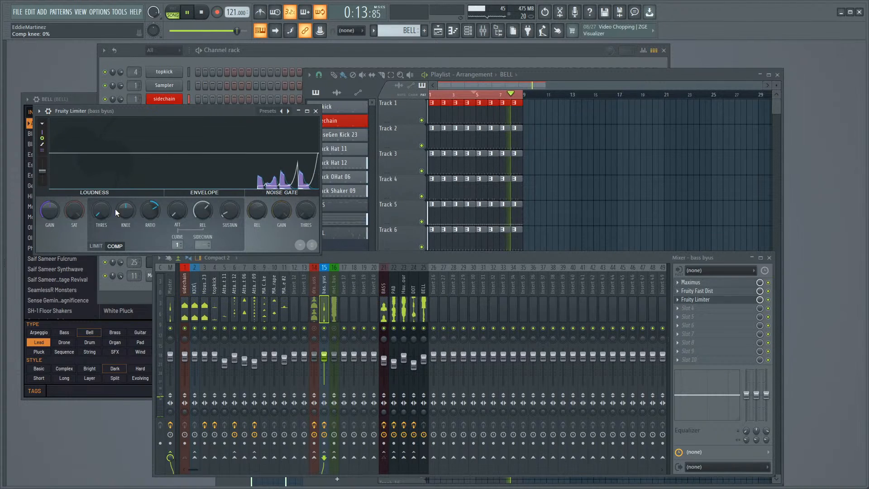
pyautogui.moveTo(101, 209); pyautogui.dragTo(102, 226)
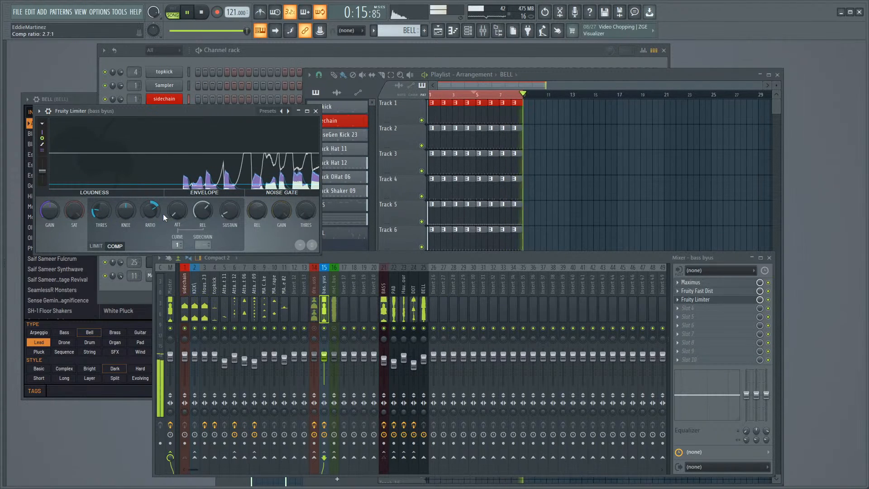
pyautogui.moveTo(198, 210); pyautogui.dragTo(198, 254)
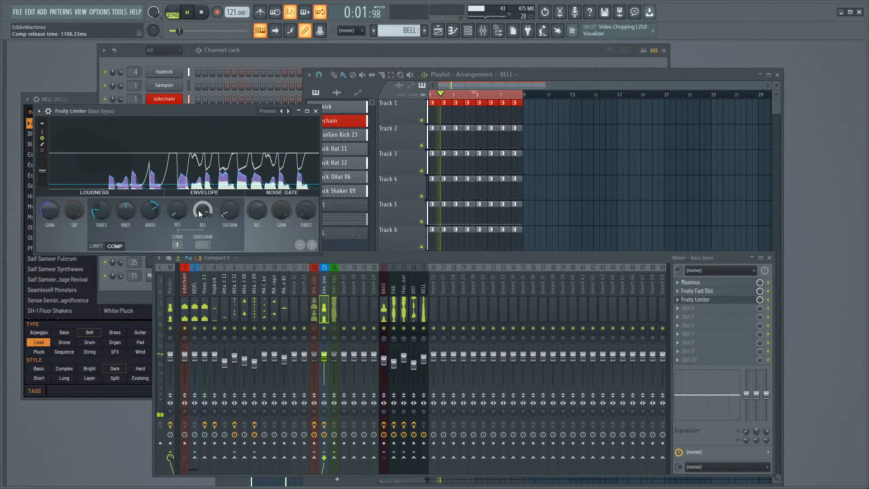
pyautogui.moveTo(198, 210); pyautogui.dragTo(198, 200)
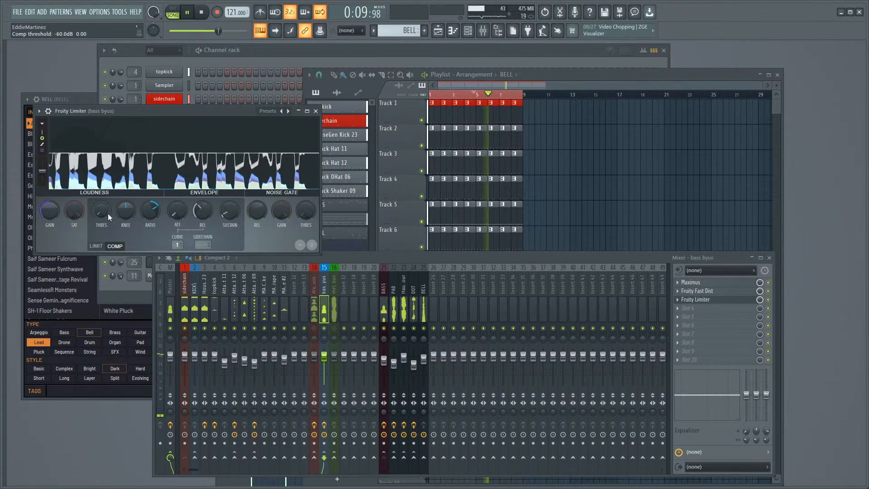
pyautogui.moveTo(108, 214)
pyautogui.mouseDown()
pyautogui.moveTo(107, 203)
pyautogui.moveTo(108, 215)
pyautogui.mouseUp()
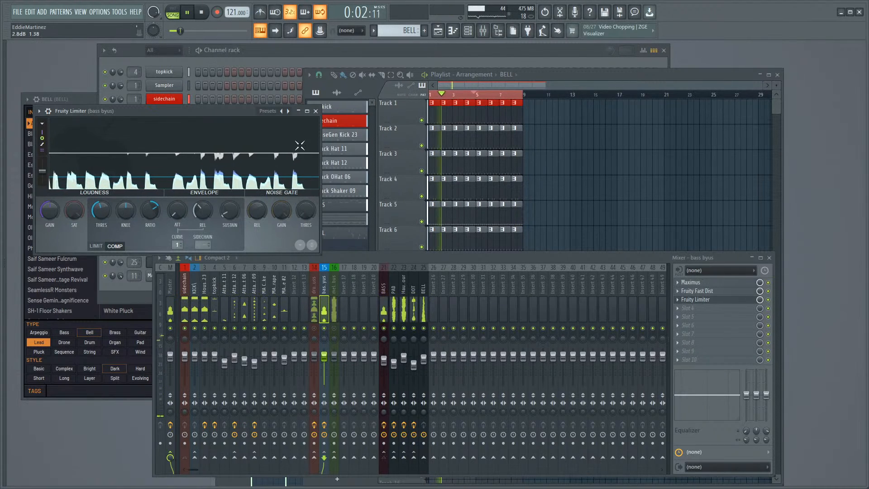
pyautogui.click(316, 112)
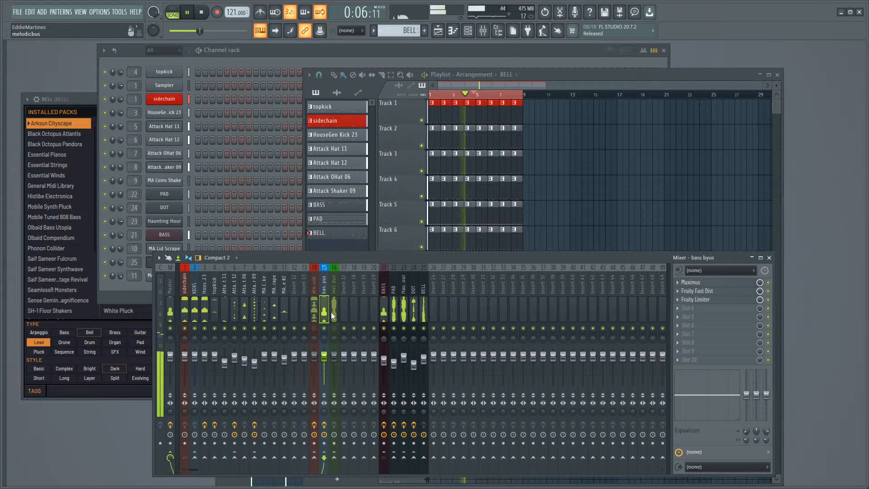
# Step: Add OTT to the bass bus's fourth effect slot and reduce its depth to 12%
pyautogui.click(699, 308)
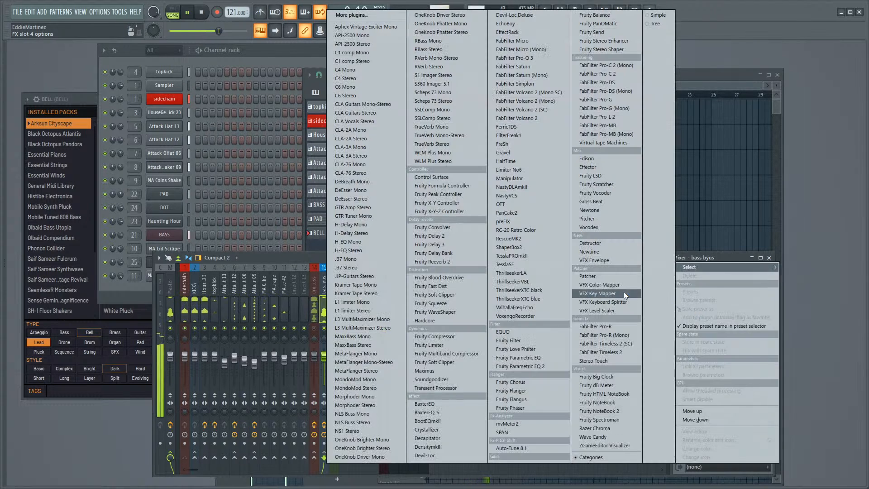
pyautogui.click(499, 206)
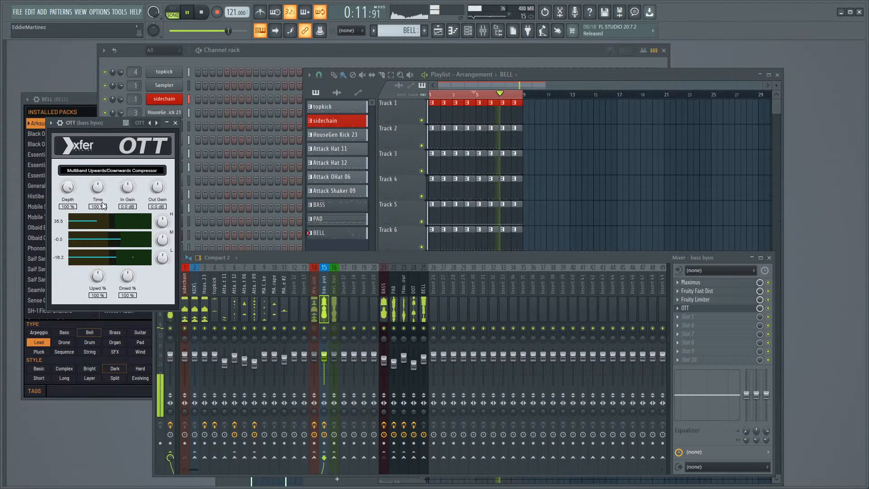
pyautogui.moveTo(75, 188); pyautogui.dragTo(63, 261)
# Step: Set OTT's high-band threshold to 0%, its low-band threshold to 151%, and its depth to 14%
pyautogui.moveTo(101, 222); pyautogui.dragTo(32, 229)
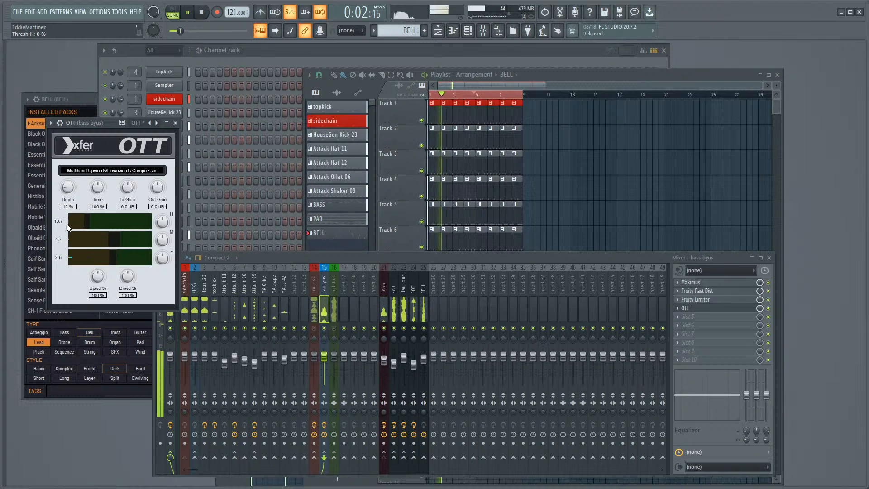
pyautogui.moveTo(101, 237); pyautogui.dragTo(128, 261)
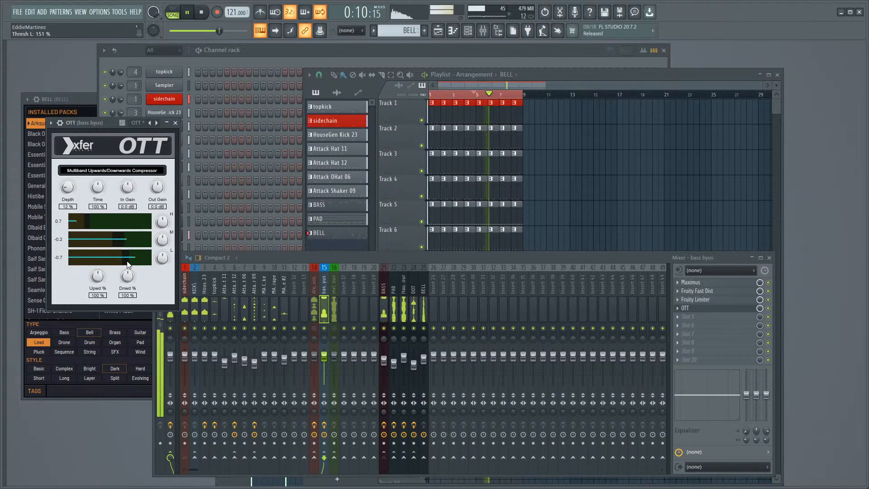
pyautogui.moveTo(72, 192)
pyautogui.mouseDown()
pyautogui.moveTo(72, 227)
pyautogui.moveTo(69, 188)
pyautogui.mouseUp()
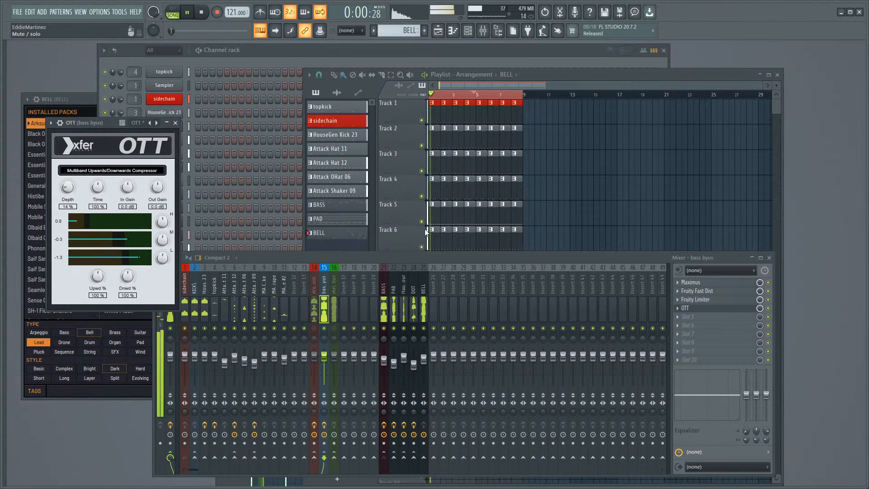
# Step: Compare the bass bus with OTT bypassed and enabled, set OTT's depth to 12%, and close its window
pyautogui.click(769, 308)
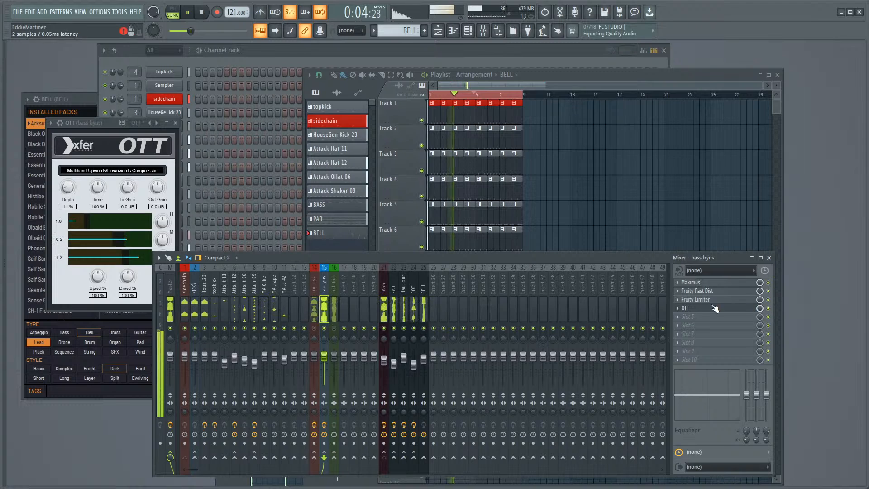
pyautogui.click(145, 272)
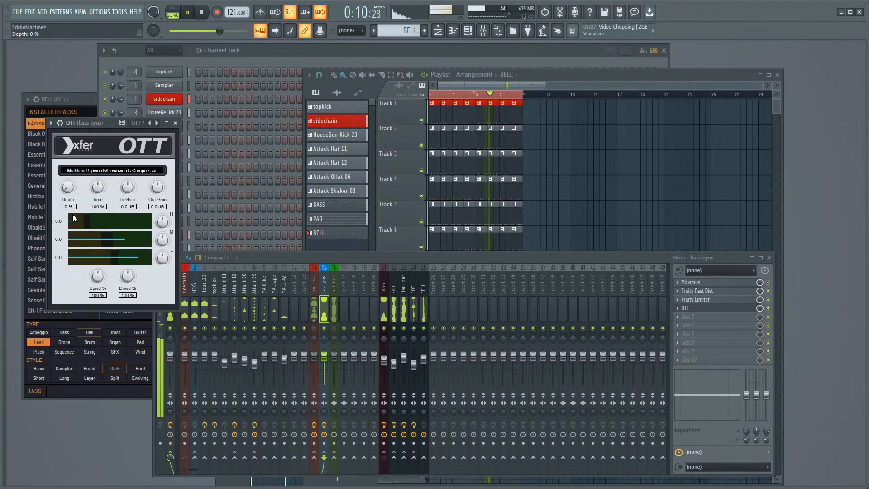
pyautogui.moveTo(68, 187); pyautogui.dragTo(70, 191)
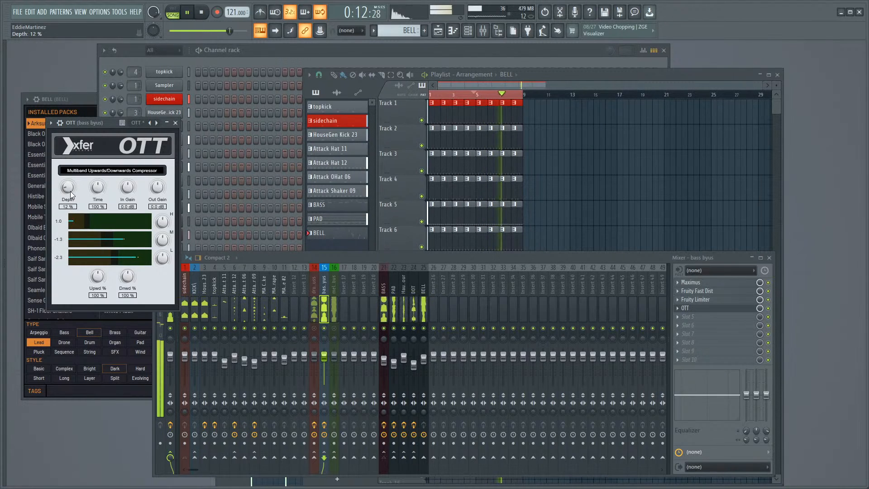
pyautogui.click(175, 123)
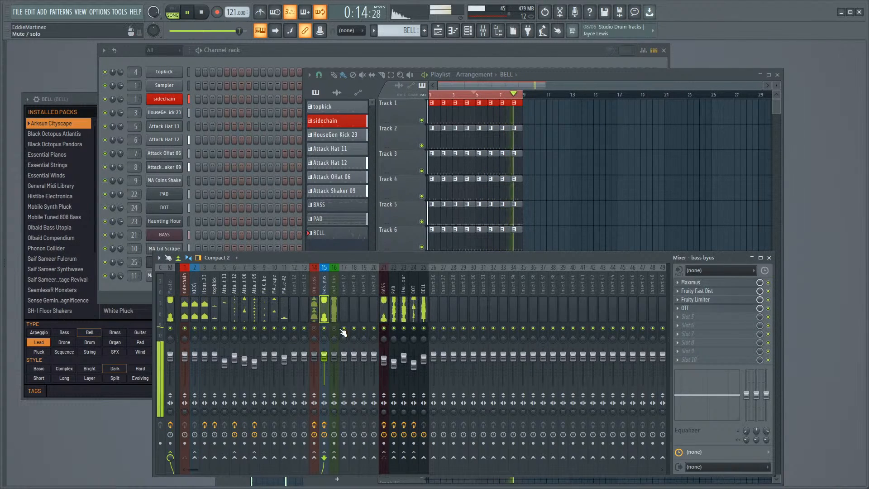
# Step: Compare the bass bus with all its effect slots disabled and enabled, and stop playback
pyautogui.click(324, 425)
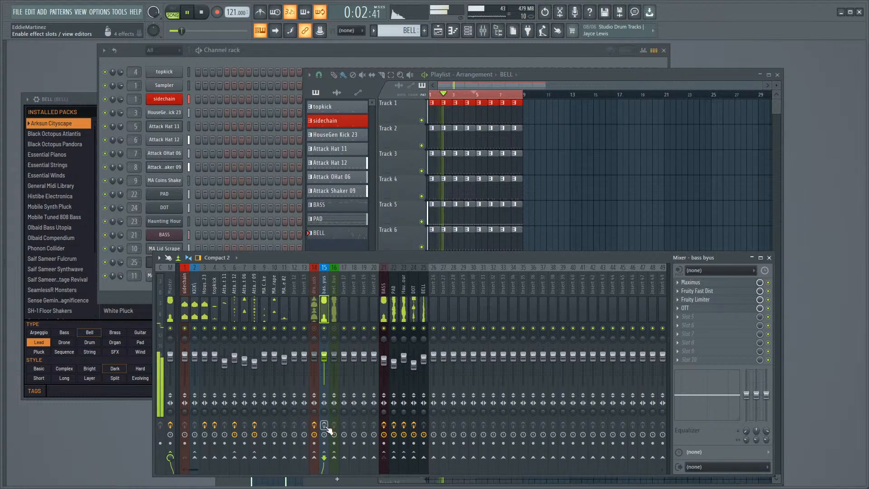
pyautogui.click(324, 425)
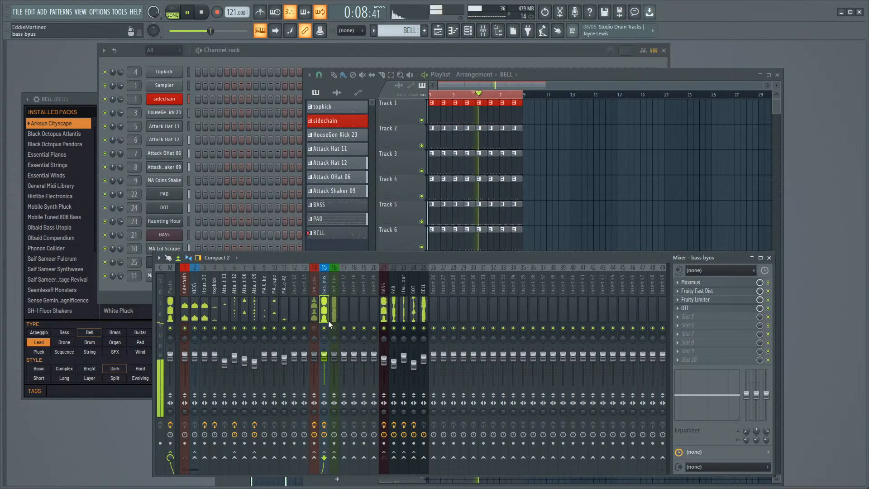
pyautogui.press('space')
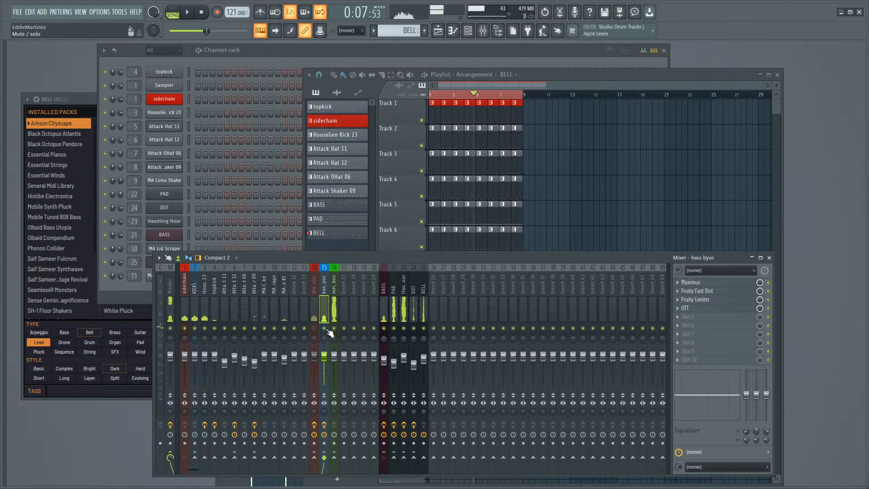
# Step: Add Maximus to the first effect slot of melodicbus
pyautogui.click(336, 315)
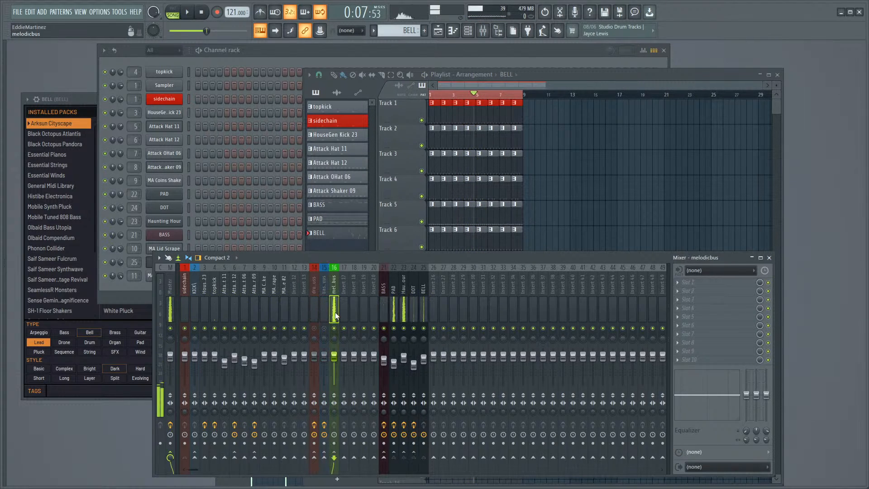
pyautogui.click(712, 282)
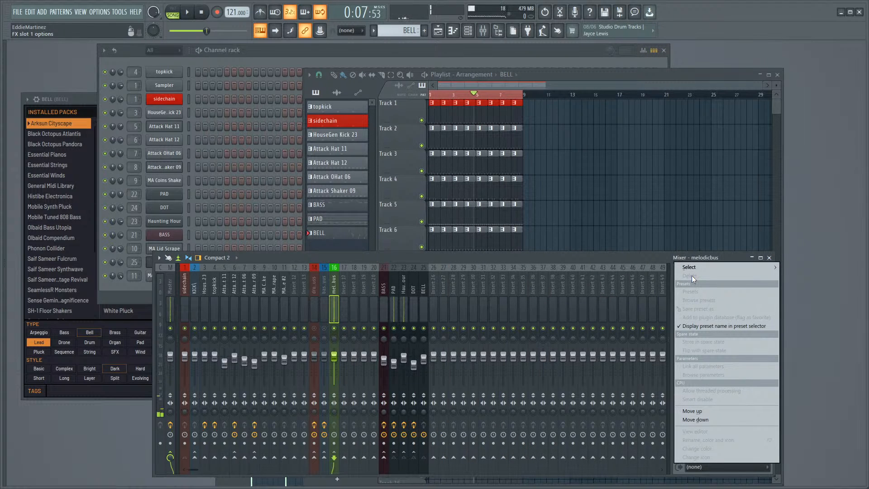
pyautogui.moveTo(692, 270)
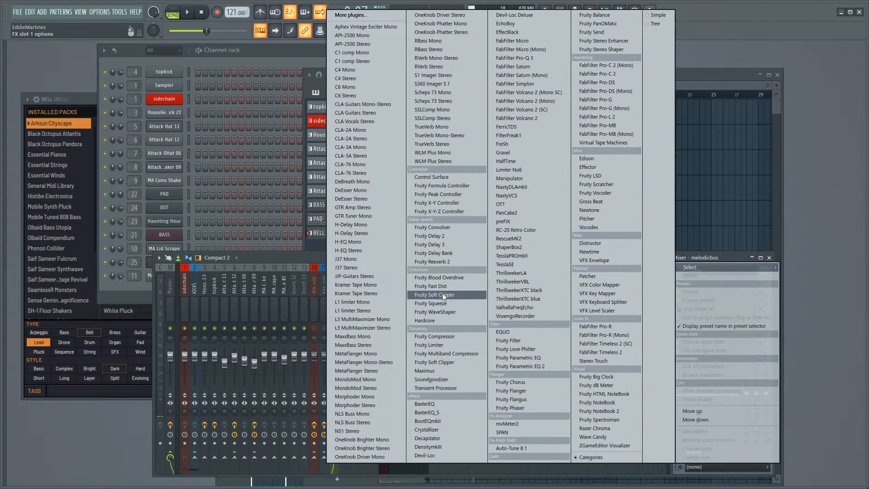
pyautogui.click(438, 371)
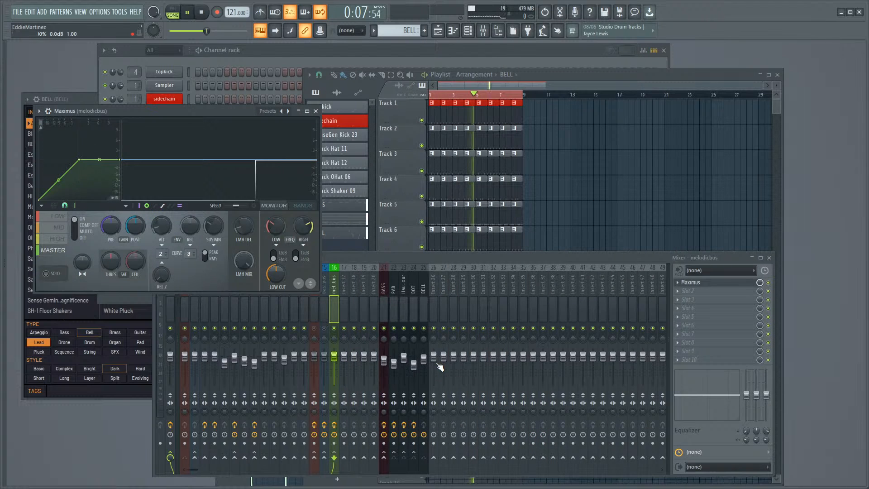
# Step: Solo the low band in Maximus and set its crossover frequency to 124 Hz, viewing the band ranges
pyautogui.moveTo(203, 111); pyautogui.dragTo(302, 145)
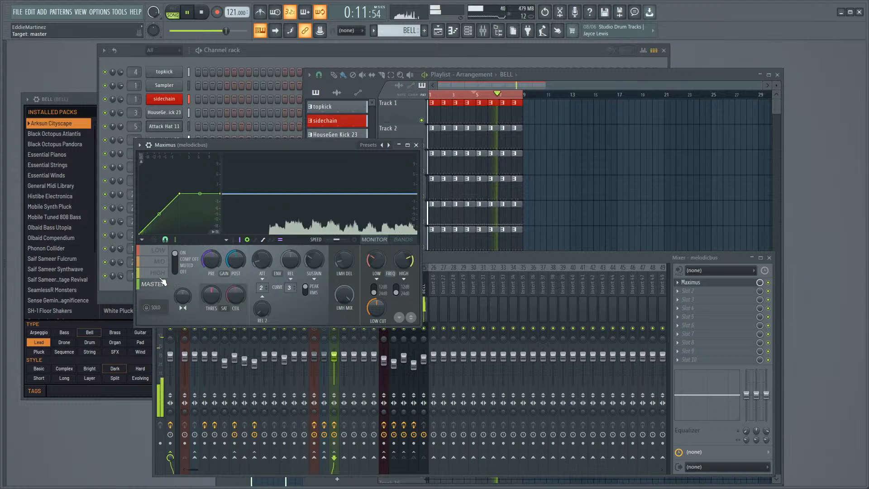
pyautogui.click(158, 253)
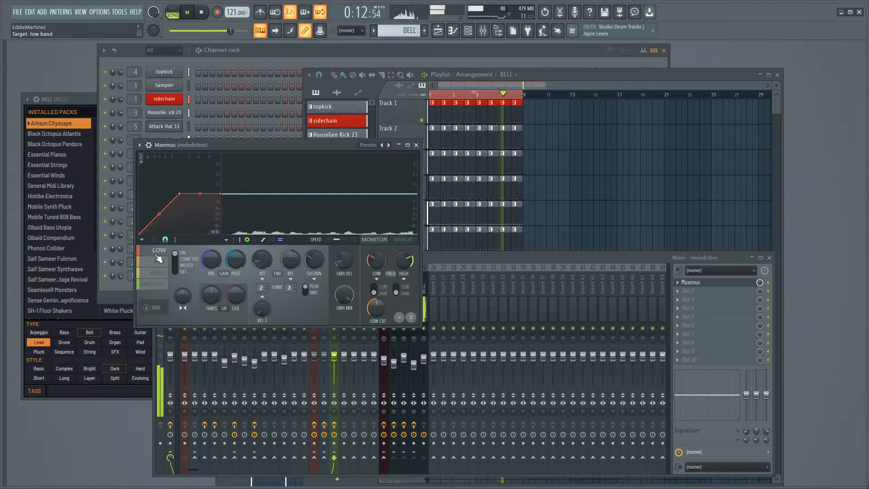
pyautogui.click(160, 308)
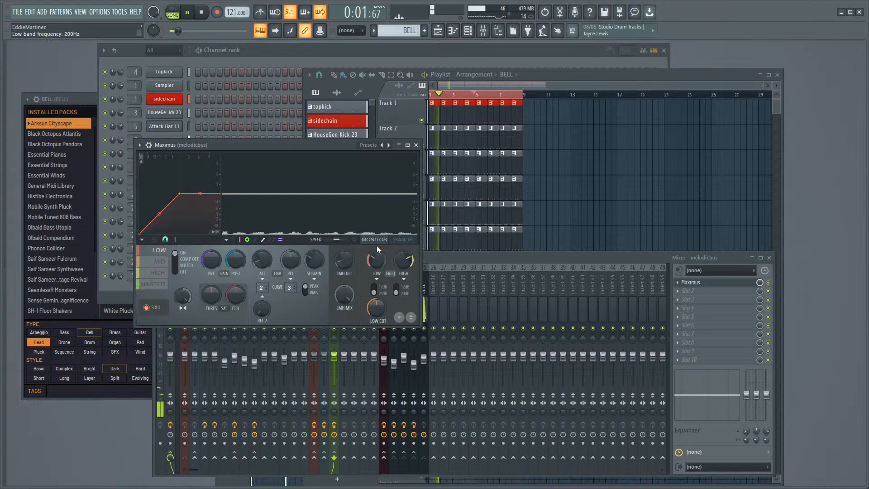
pyautogui.click(403, 240)
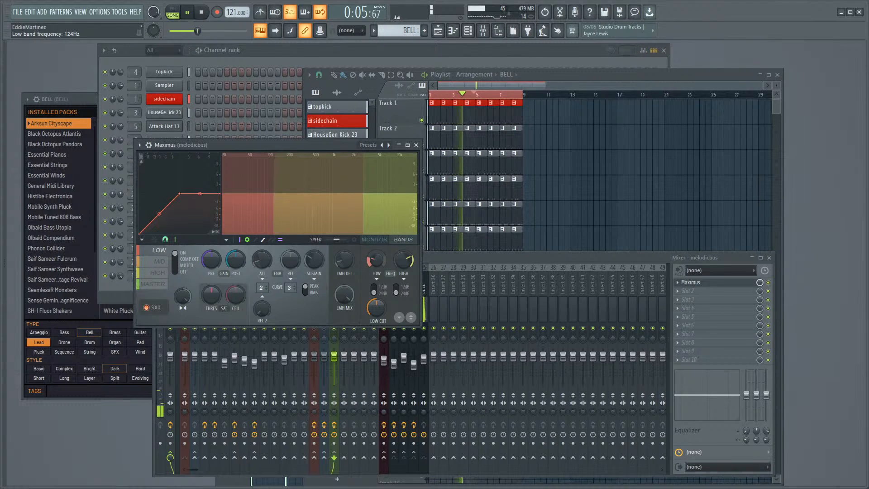
# Step: Set Maximus's mid band stereo separation to 15% separated, then raise the lower end of the high band's compression curve with solo off
pyautogui.click(156, 265)
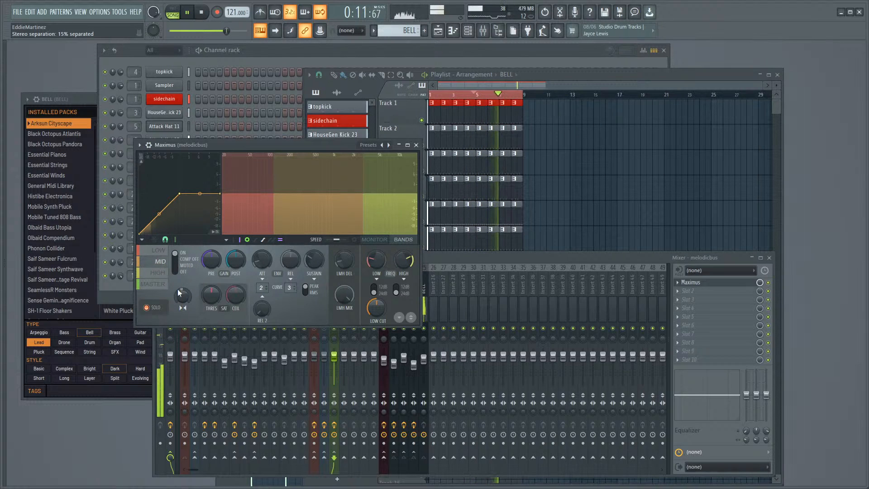
pyautogui.click(374, 239)
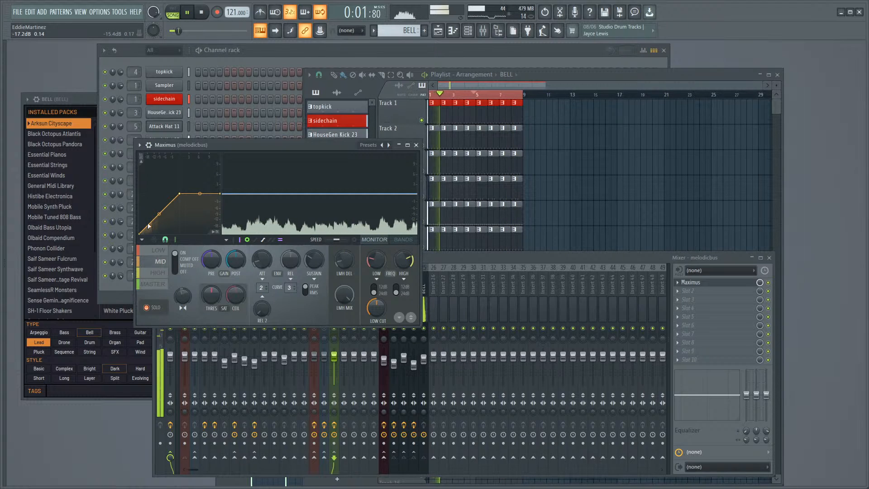
pyautogui.click(159, 273)
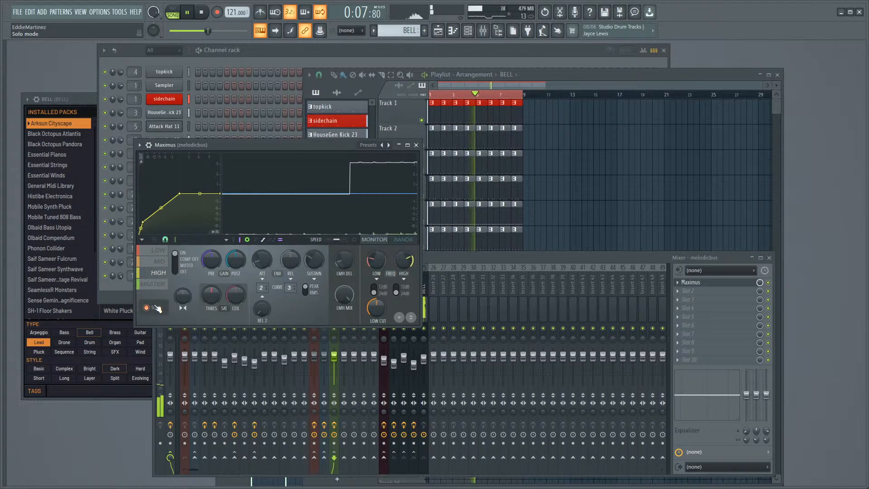
pyautogui.moveTo(148, 227); pyautogui.dragTo(146, 208)
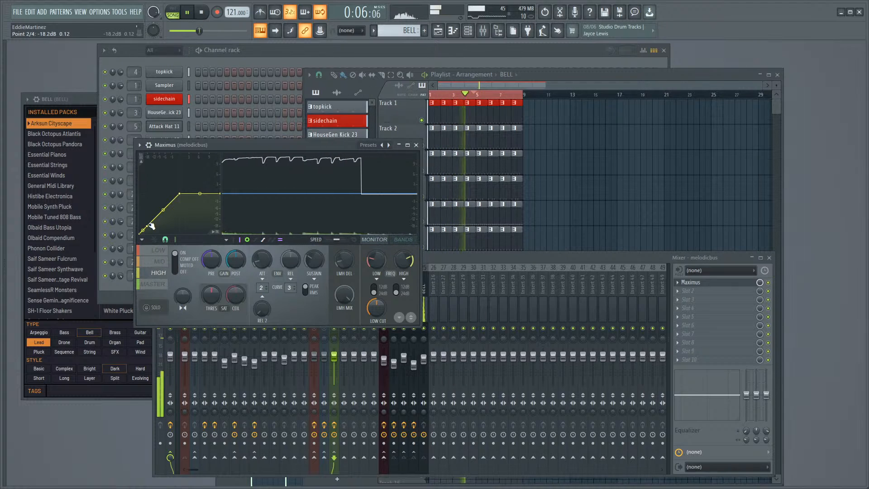
pyautogui.moveTo(152, 226); pyautogui.dragTo(144, 227)
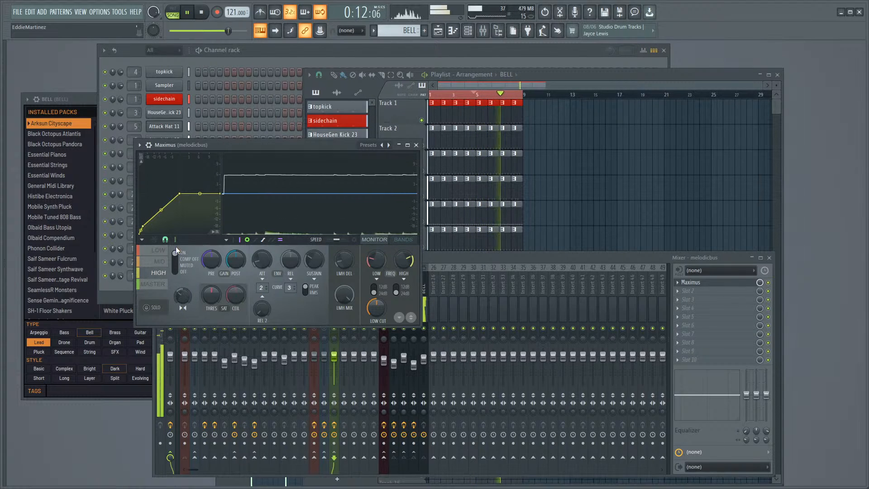
# Step: Raise and bend the lower part of Maximus's master compression curve, keep the original stereo separation, and close its window
pyautogui.click(154, 285)
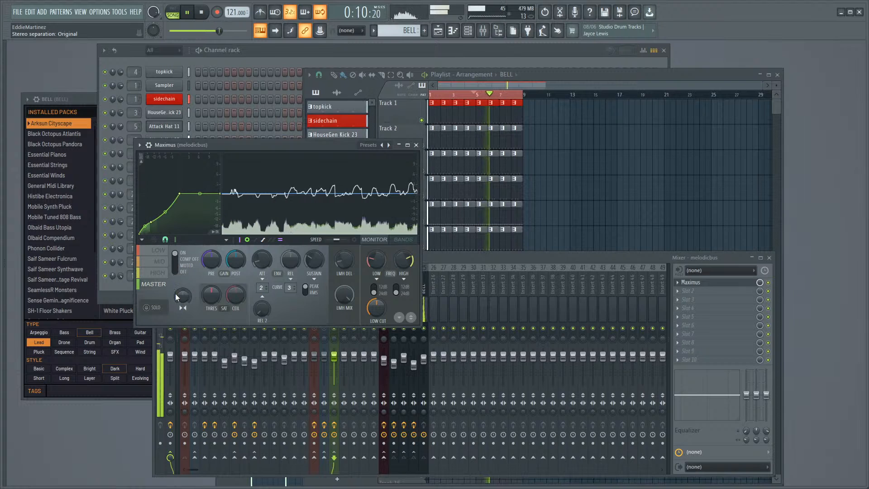
pyautogui.rightClick(182, 295)
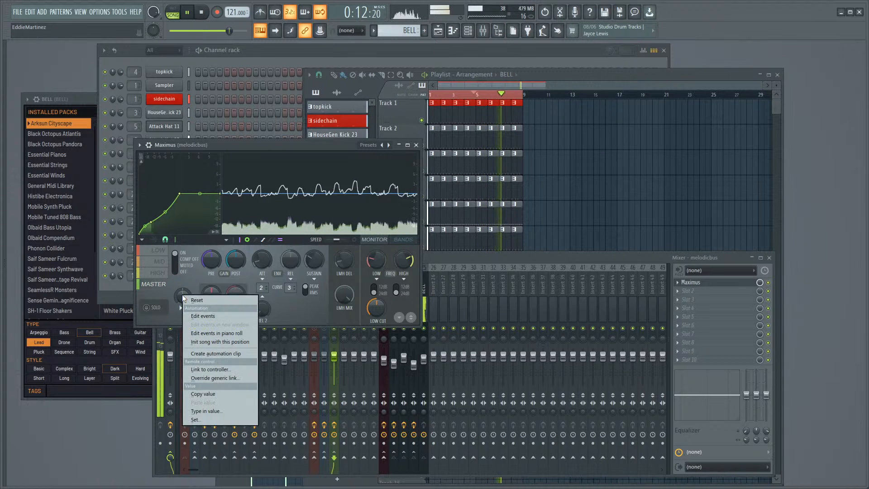
pyautogui.press('Escape')
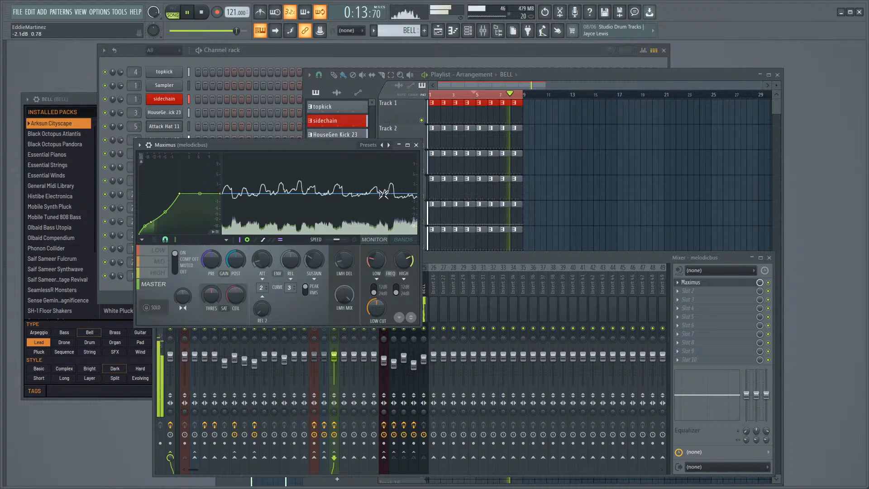
pyautogui.click(415, 145)
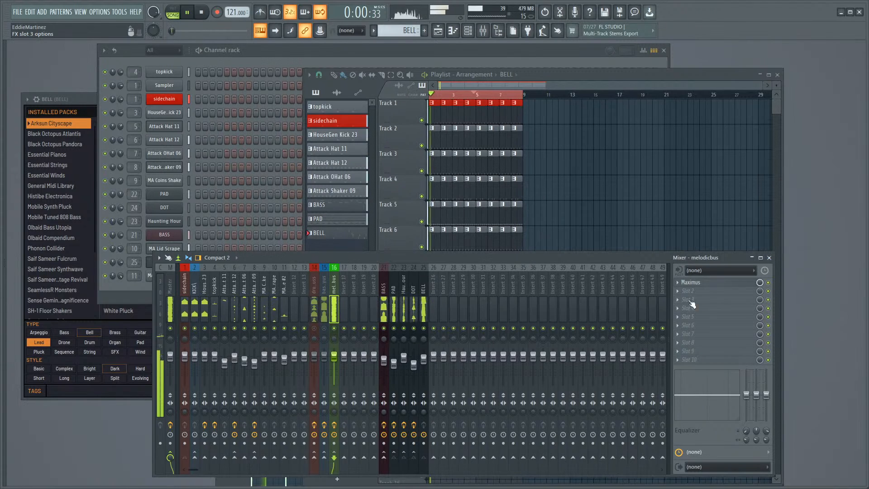
# Step: Add Fruity Limiter to melodicbus's second effect slot, lower its compressor threshold and raise its ratio
pyautogui.click(688, 291)
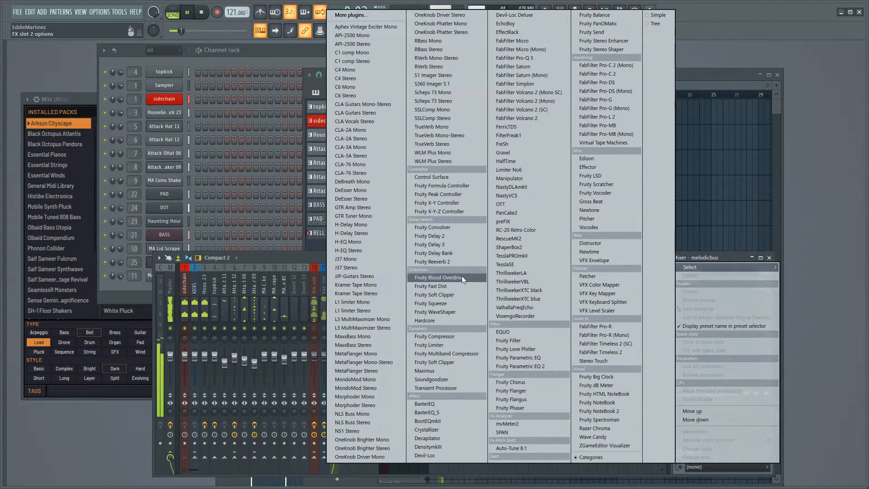
pyautogui.click(445, 346)
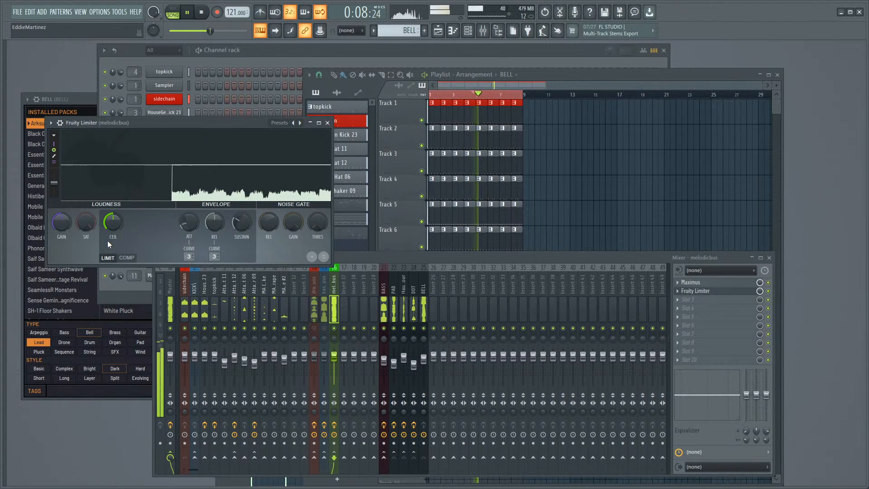
pyautogui.click(127, 257)
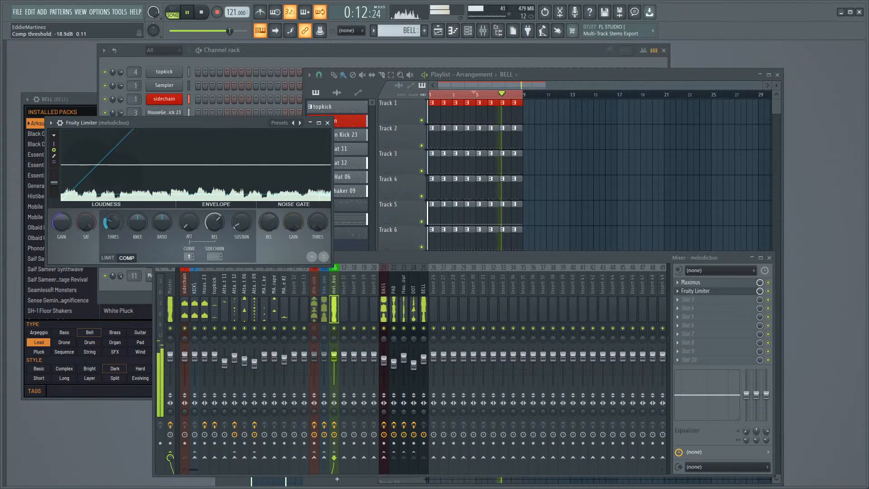
pyautogui.moveTo(168, 222); pyautogui.dragTo(164, 225)
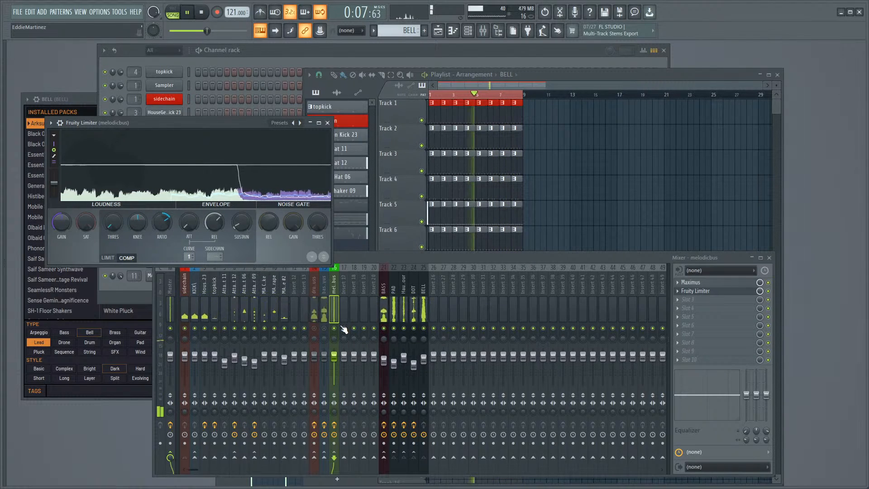
# Step: Audition the bass bus and check its Fruity Limiter, then return to the Fruity Limiter on melodicbus
pyautogui.click(333, 330)
pyautogui.click(324, 312)
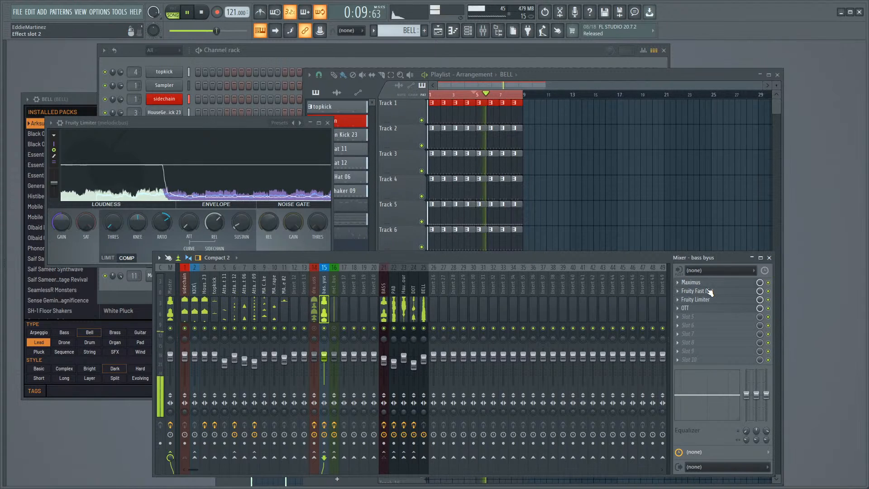
pyautogui.click(699, 300)
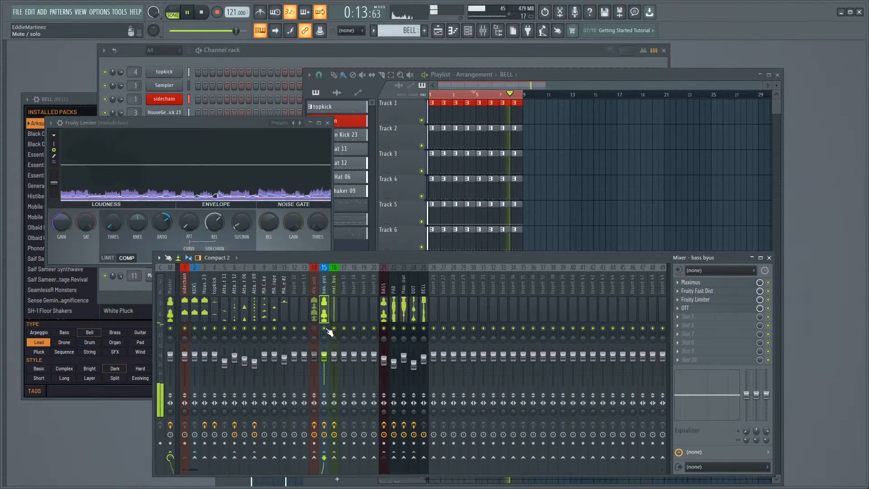
pyautogui.click(334, 308)
pyautogui.click(700, 291)
pyautogui.click(701, 291)
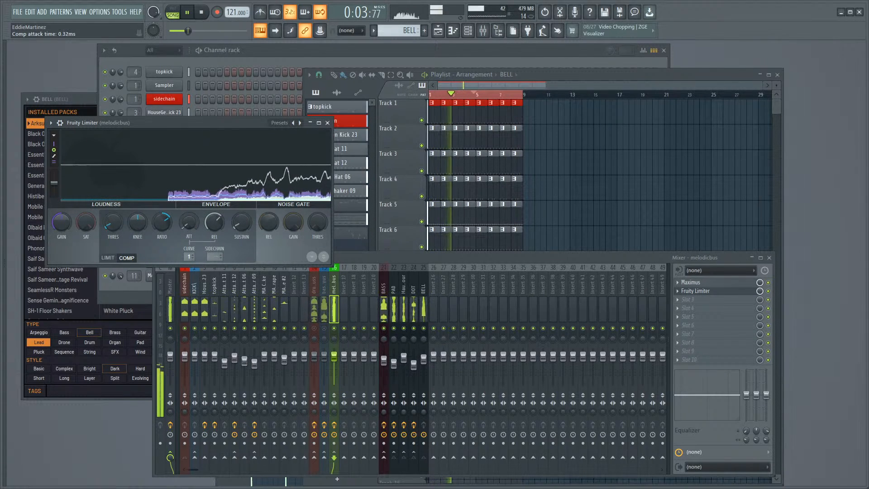
# Step: Adjust the Fruity Limiter's compressor envelope on melodicbus, with a ratio of 6.4:1 and a release of 15.18 ms
pyautogui.moveTo(189, 222); pyautogui.dragTo(220, 222)
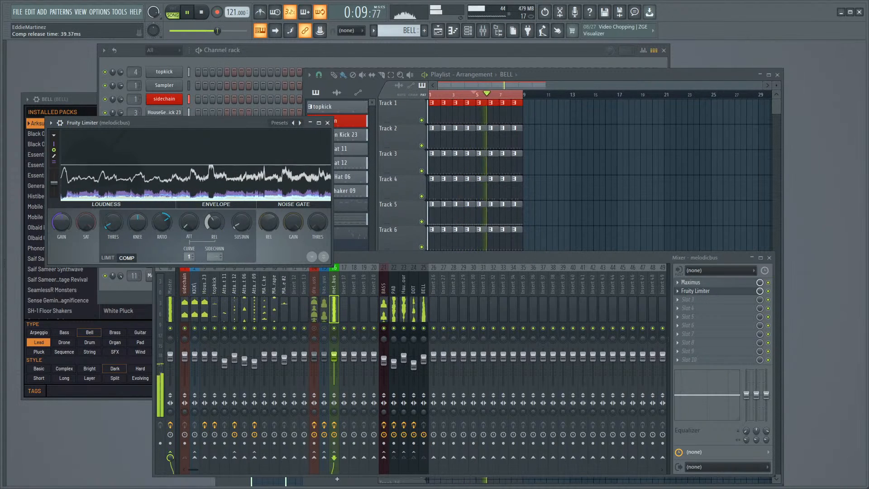
pyautogui.moveTo(159, 227); pyautogui.dragTo(160, 220)
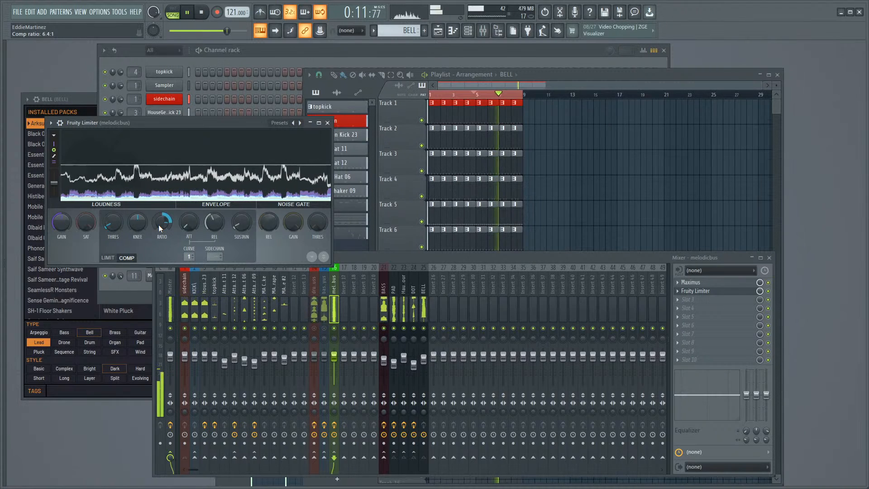
pyautogui.moveTo(215, 221); pyautogui.dragTo(215, 229)
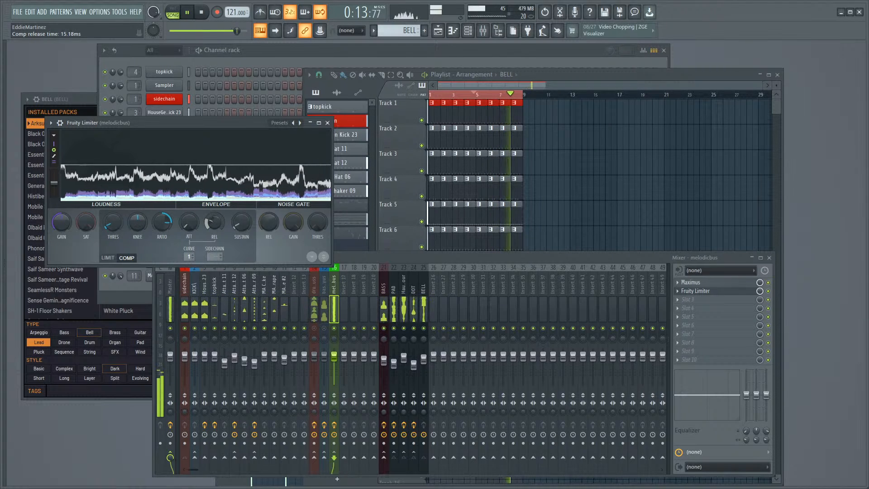
# Step: Check the limiter section, raise the compressor threshold so only the melodic peaks are reduced, and close Fruity Limiter
pyautogui.click(108, 258)
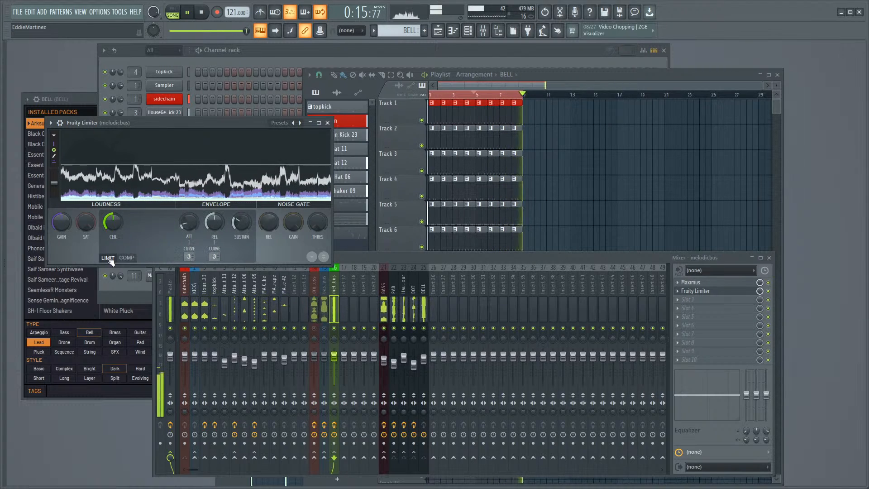
pyautogui.rightClick(190, 222)
pyautogui.click(126, 258)
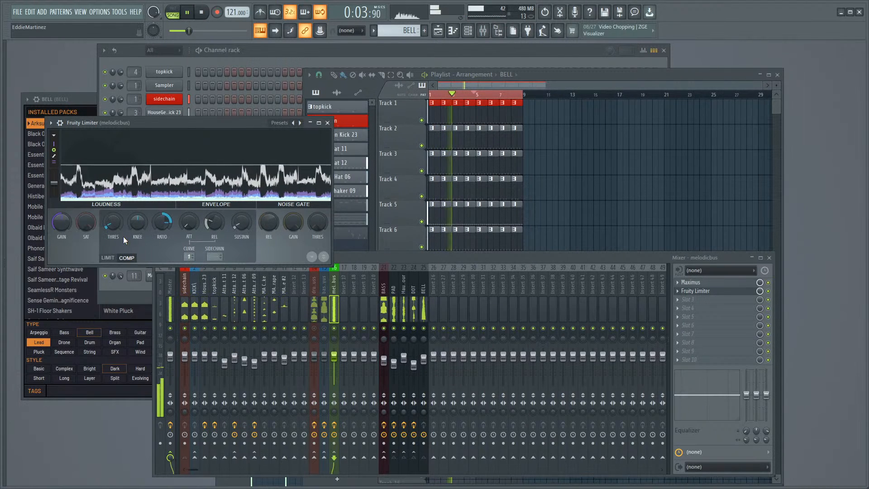
pyautogui.moveTo(113, 222)
pyautogui.mouseDown()
pyautogui.moveTo(113, 204)
pyautogui.moveTo(114, 233)
pyautogui.moveTo(113, 226)
pyautogui.mouseUp()
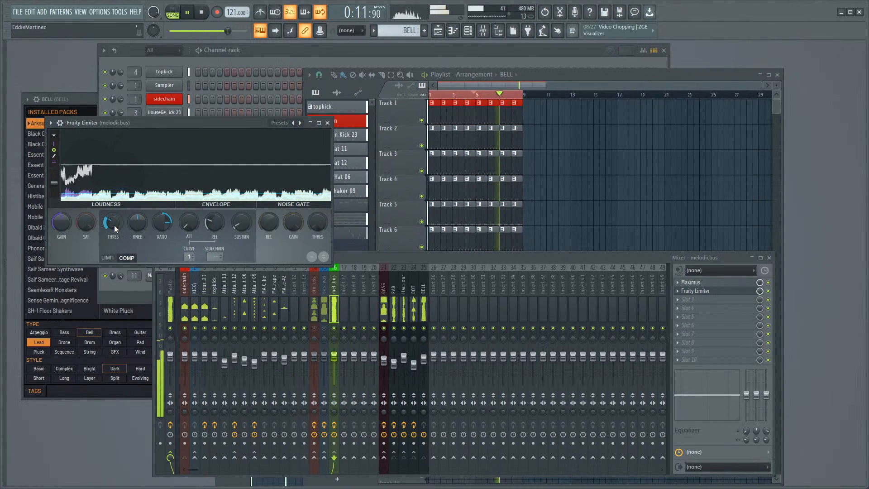
pyautogui.moveTo(114, 225); pyautogui.dragTo(114, 229)
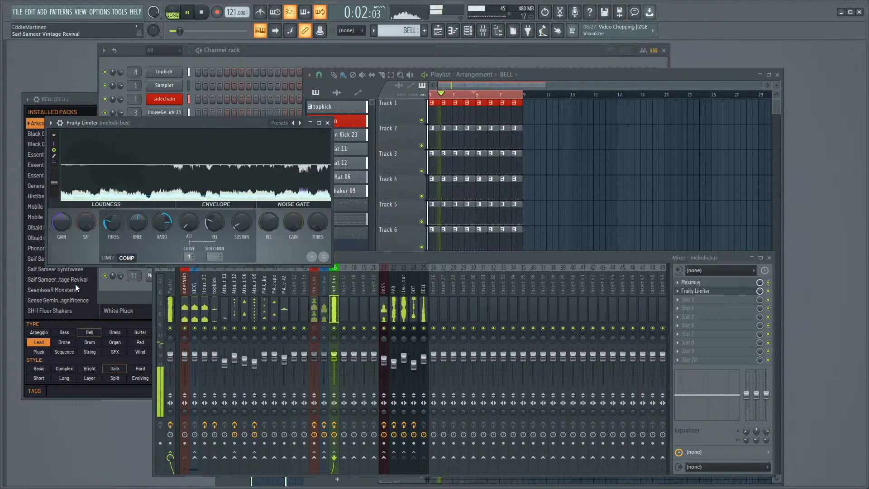
pyautogui.click(715, 291)
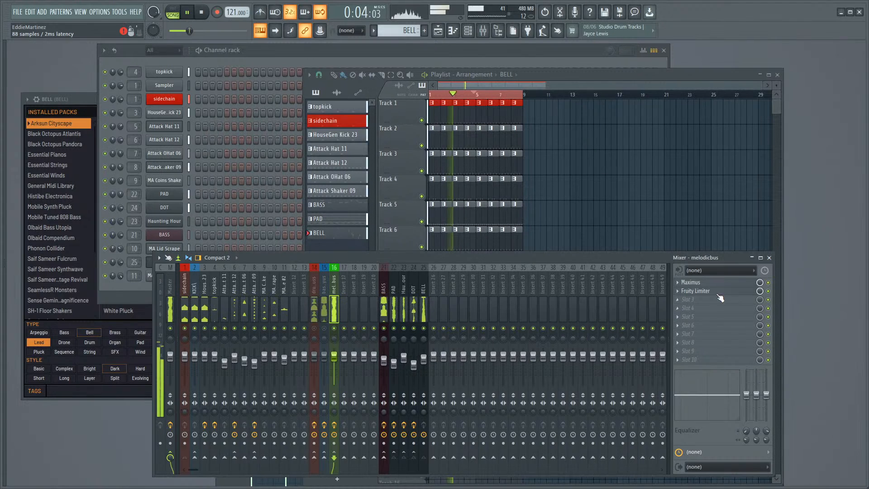
# Step: Add OTT to the third effect slot of melodicbus and set its depth to 14%
pyautogui.click(697, 299)
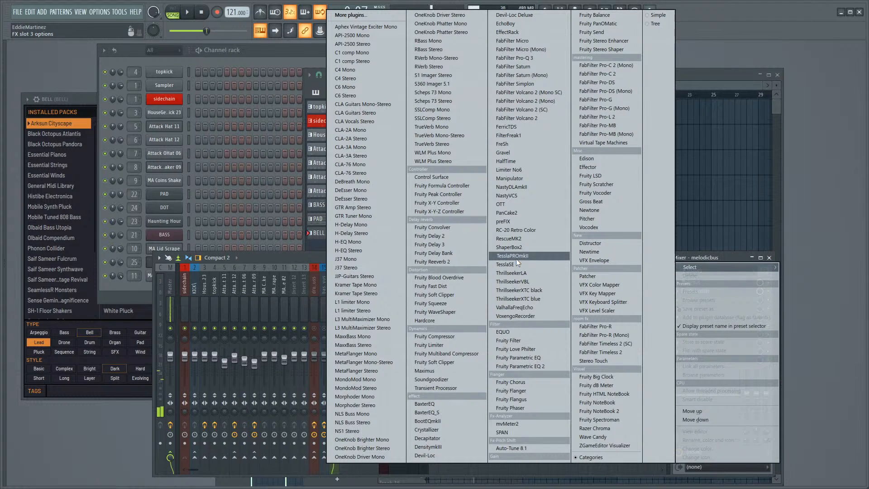
pyautogui.click(514, 204)
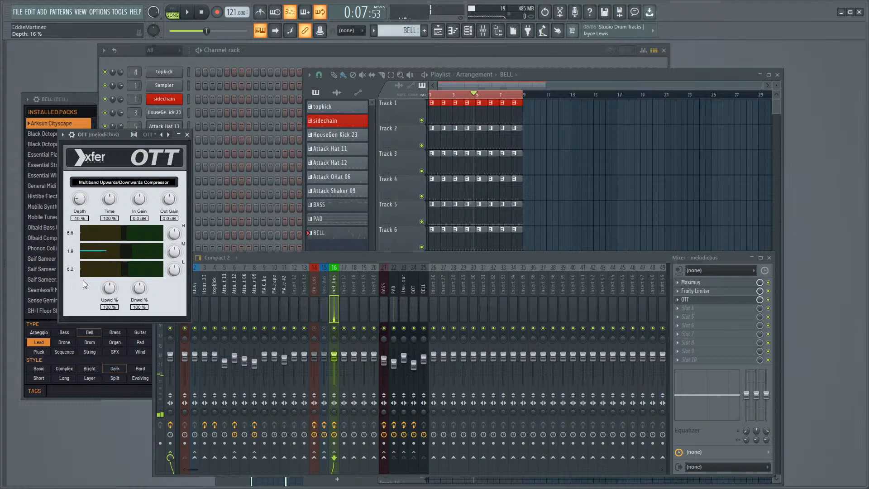
pyautogui.moveTo(83, 280); pyautogui.dragTo(84, 282)
pyautogui.click(340, 330)
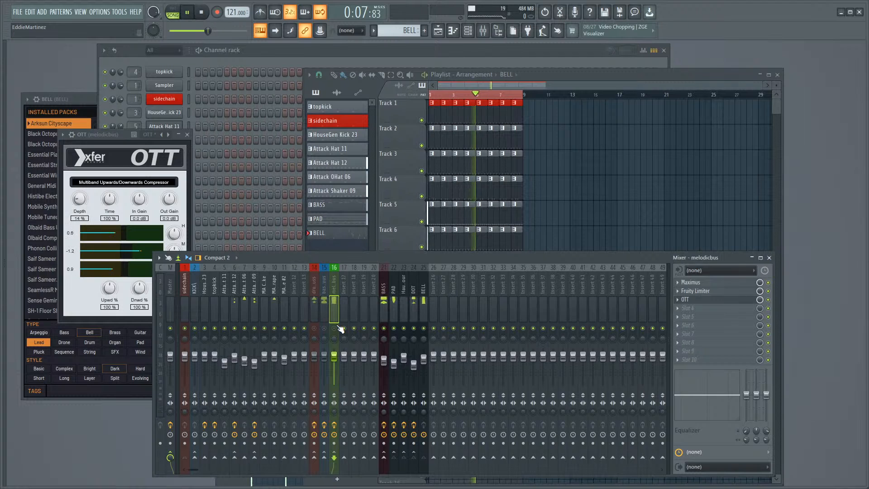
# Step: Adjust OTT's band thresholds on melodicbus with the mid band at 117%, and set its depth to 22%
pyautogui.click(116, 236)
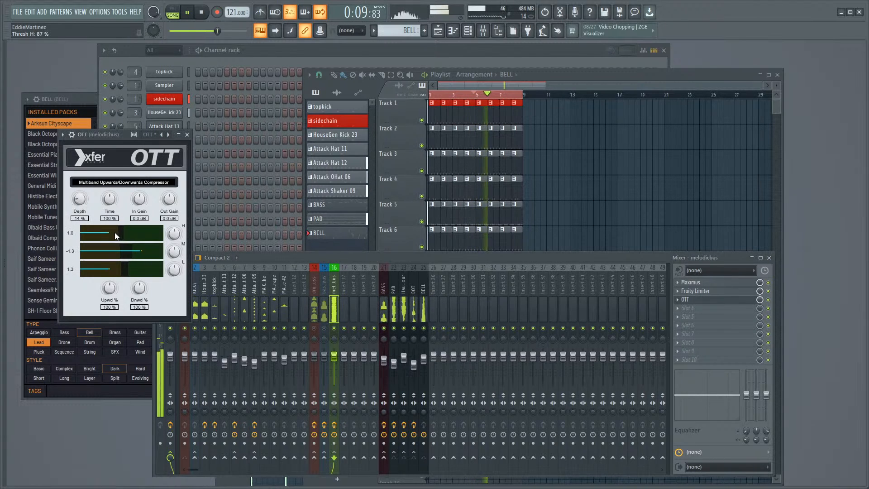
pyautogui.moveTo(117, 235); pyautogui.dragTo(102, 256)
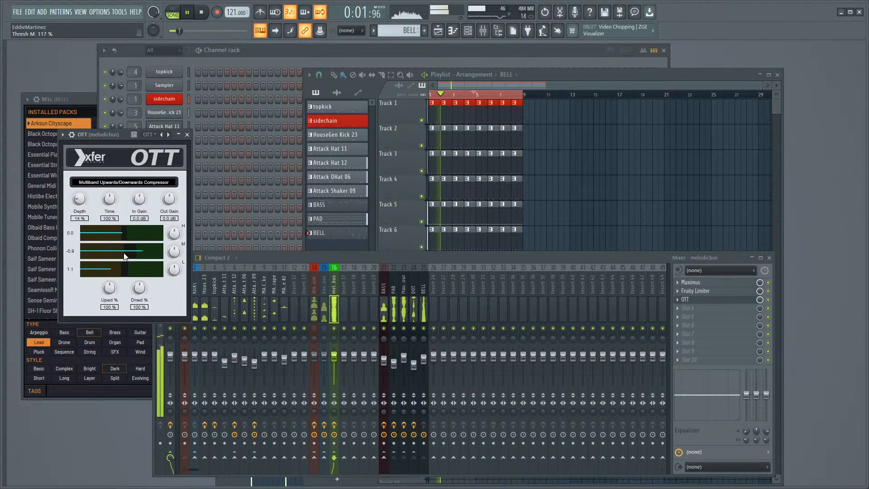
pyautogui.moveTo(190, 273); pyautogui.dragTo(69, 270)
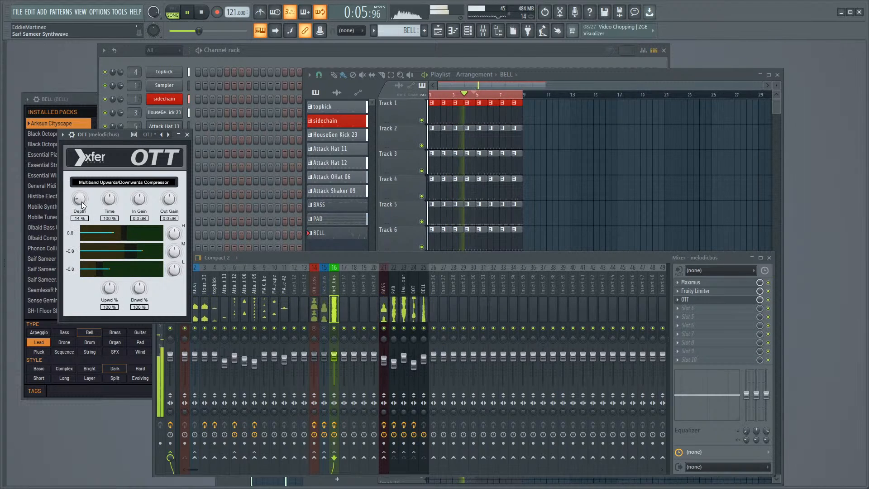
pyautogui.moveTo(80, 201); pyautogui.dragTo(79, 196)
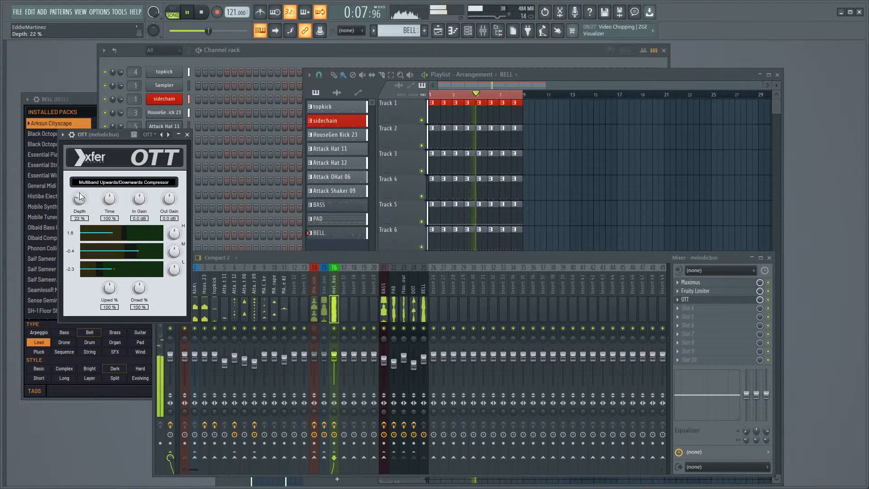
# Step: Close OTT and rebalance the melodic levels, with melodicbus at 95% volume and the BELL track slightly lower
pyautogui.click(186, 134)
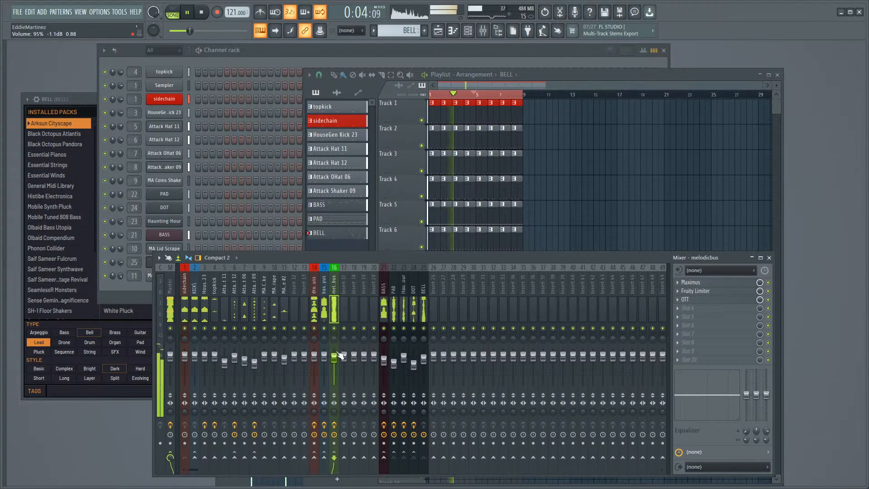
pyautogui.click(423, 360)
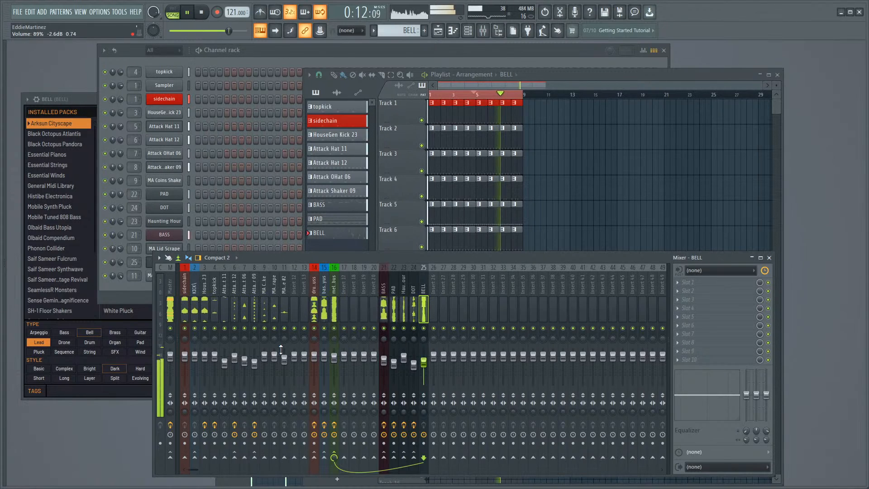
pyautogui.moveTo(424, 363); pyautogui.dragTo(424, 363)
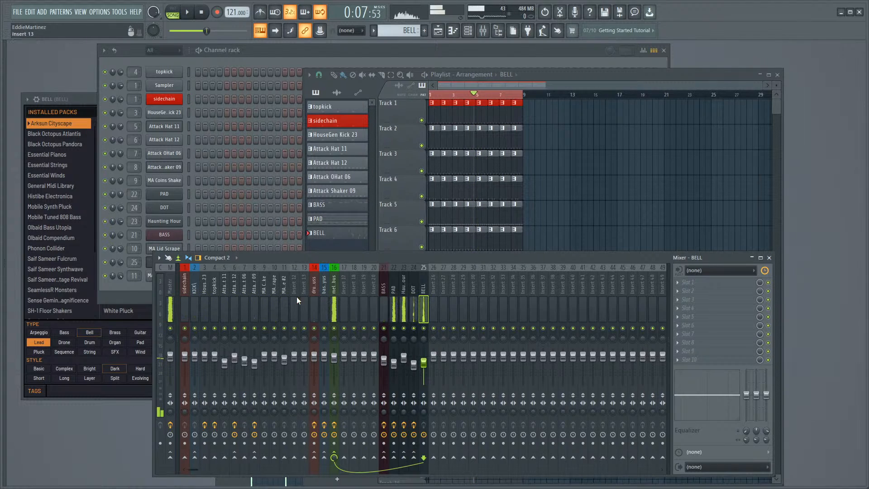
# Step: Add Fruity Parametric EQ 2 to the Master track's first effect slot, load the 30Hz + 18kHz cut preset, and close it after auditioning
pyautogui.click(175, 298)
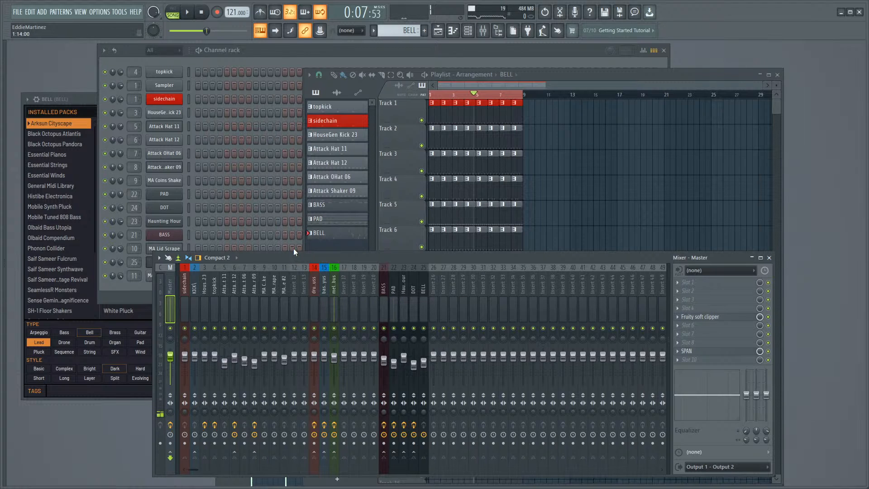
pyautogui.moveTo(266, 256); pyautogui.dragTo(227, 240)
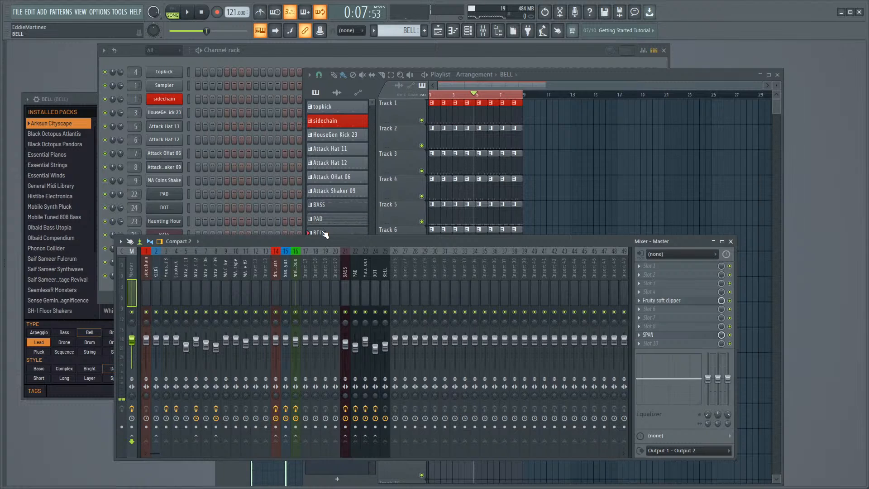
pyautogui.moveTo(303, 240); pyautogui.dragTo(325, 232)
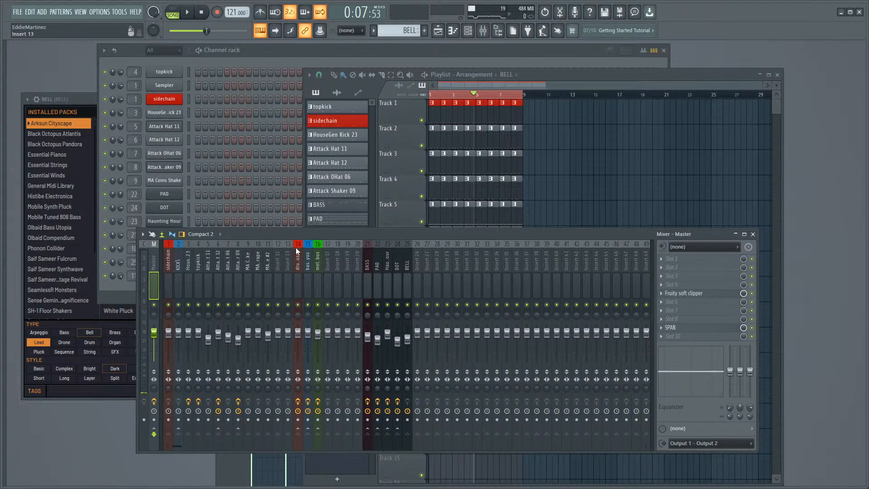
pyautogui.moveTo(299, 235)
pyautogui.mouseDown()
pyautogui.moveTo(314, 238)
pyautogui.moveTo(303, 240)
pyautogui.mouseUp()
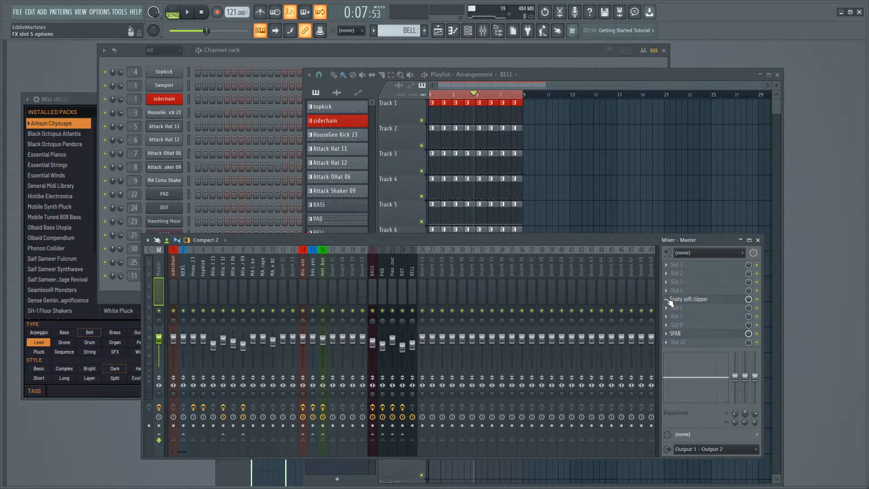
pyautogui.click(684, 273)
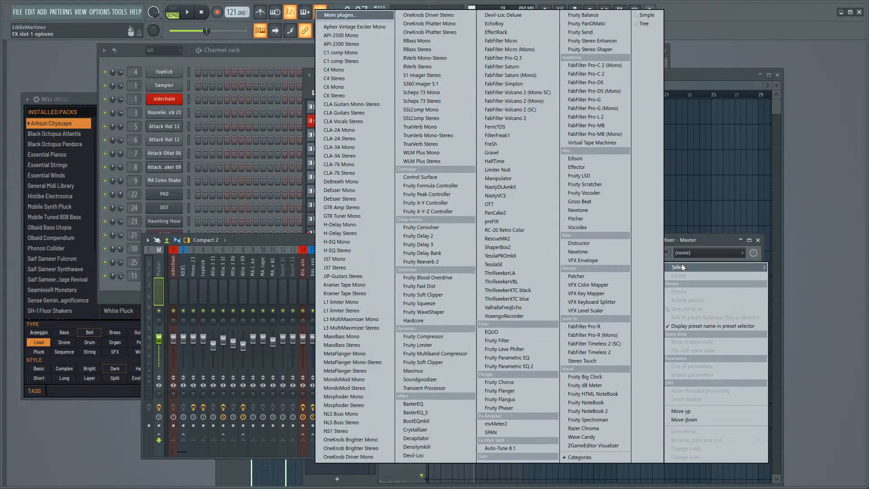
pyautogui.click(504, 365)
pyautogui.click(292, 112)
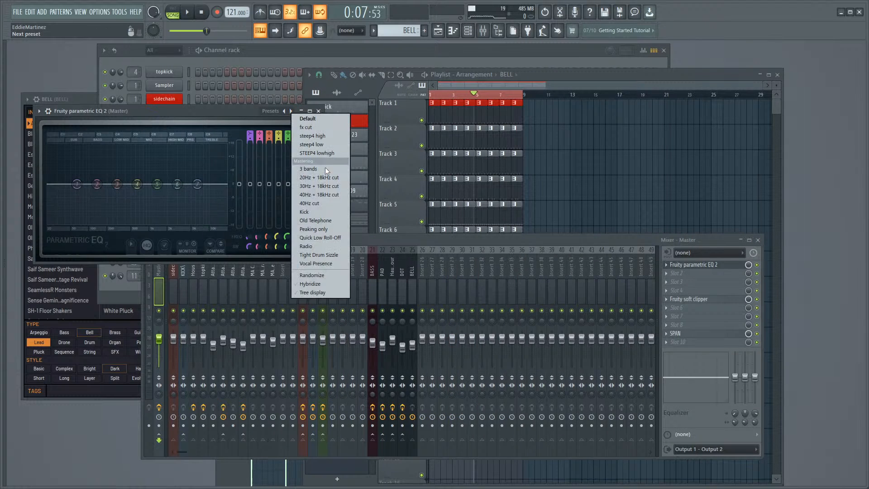
pyautogui.click(313, 186)
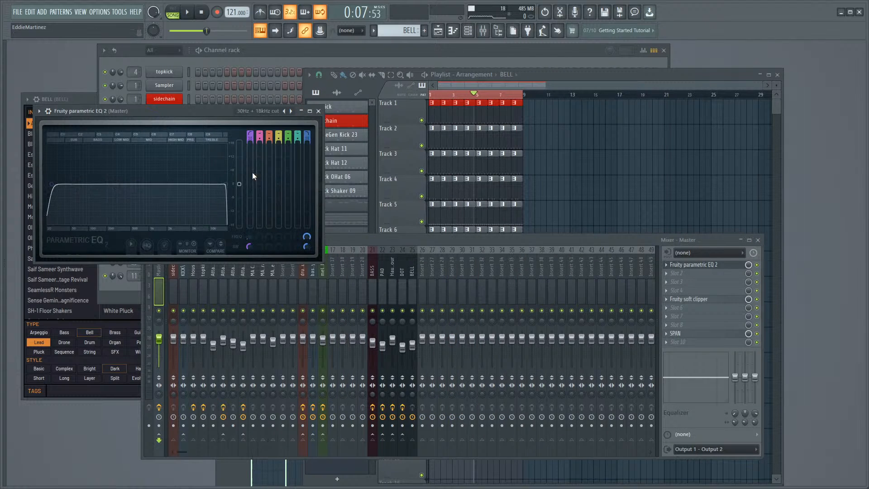
pyautogui.press('space')
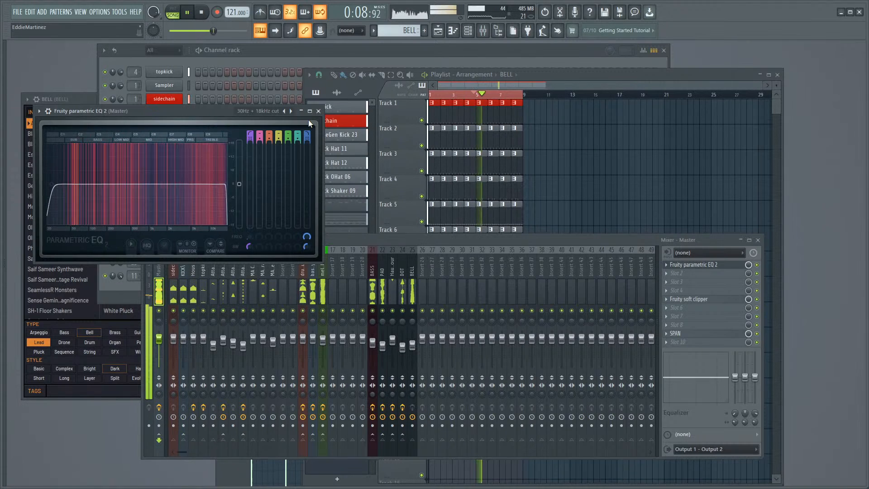
pyautogui.click(319, 111)
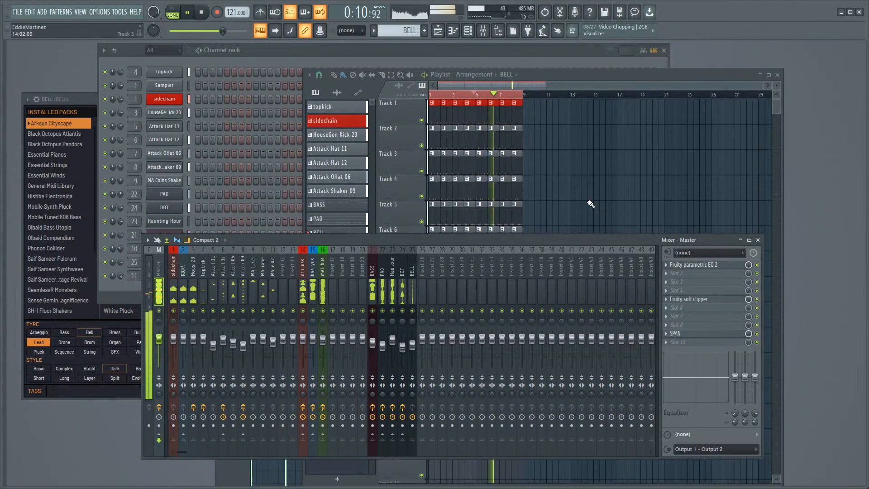
pyautogui.press('space')
# Step: Add Fruity Compressor to the Master's second effect slot, with threshold -38.8 dB, ratio 2.0:1 and release 694 ms
pyautogui.click(675, 274)
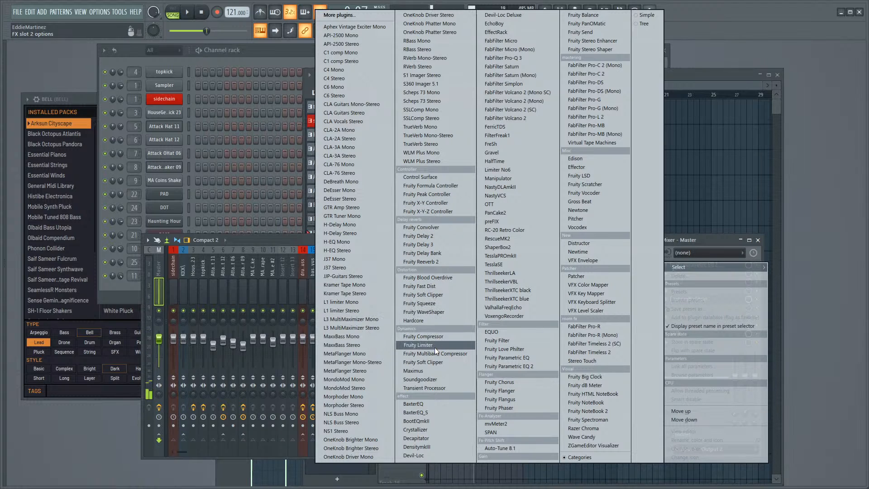
pyautogui.click(422, 337)
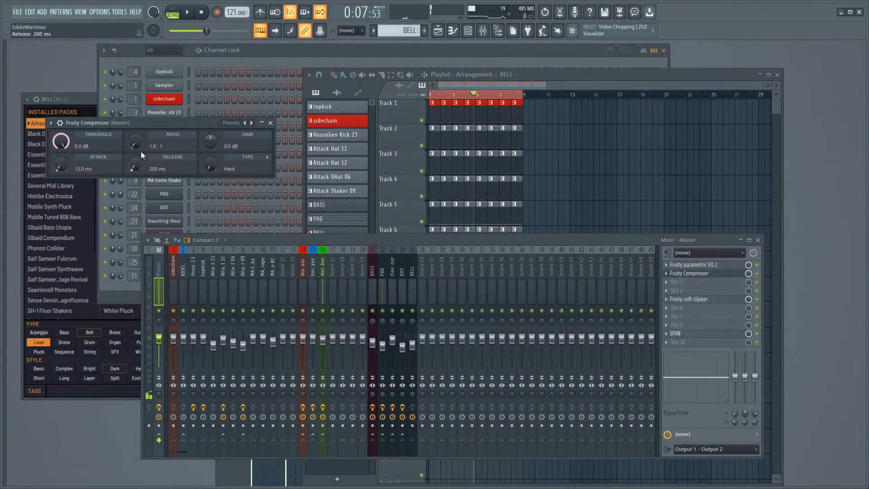
pyautogui.moveTo(137, 121); pyautogui.dragTo(243, 188)
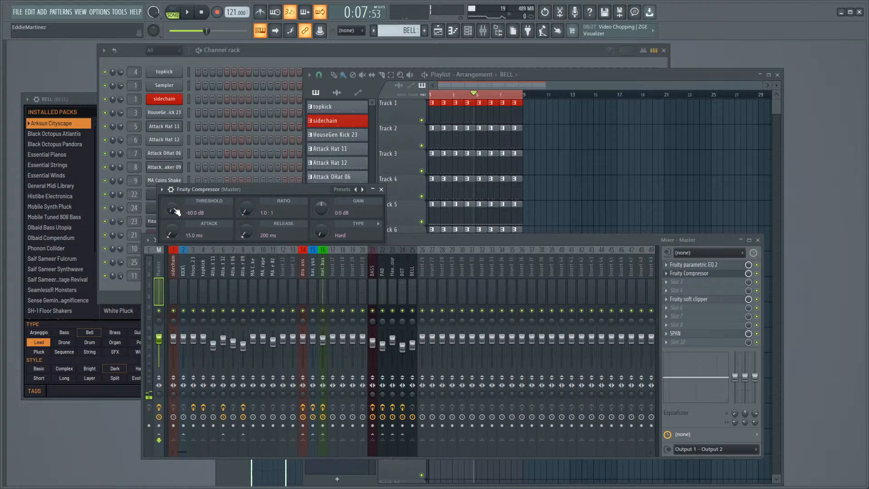
pyautogui.press('space')
pyautogui.moveTo(175, 211); pyautogui.dragTo(175, 197)
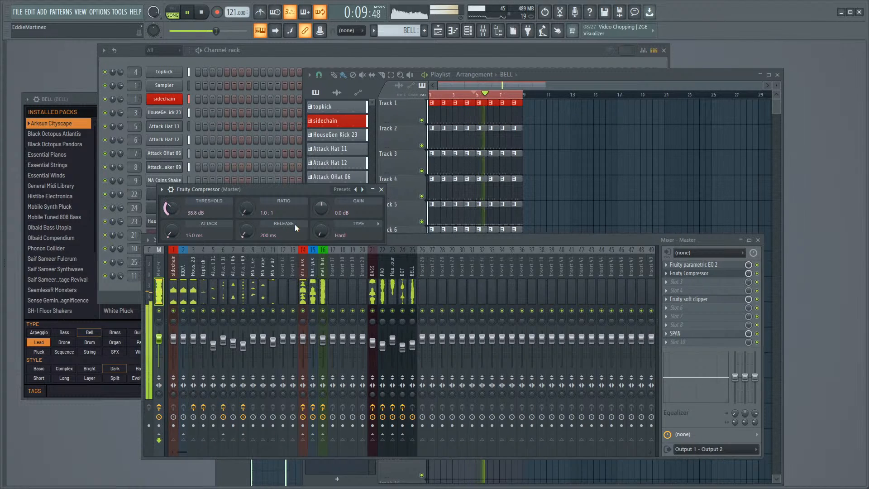
pyautogui.moveTo(246, 209); pyautogui.dragTo(245, 203)
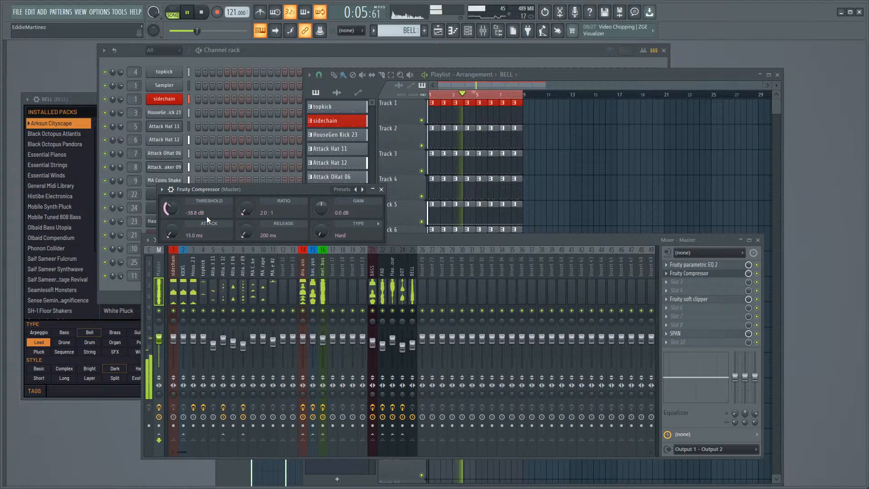
pyautogui.moveTo(245, 230); pyautogui.dragTo(245, 204)
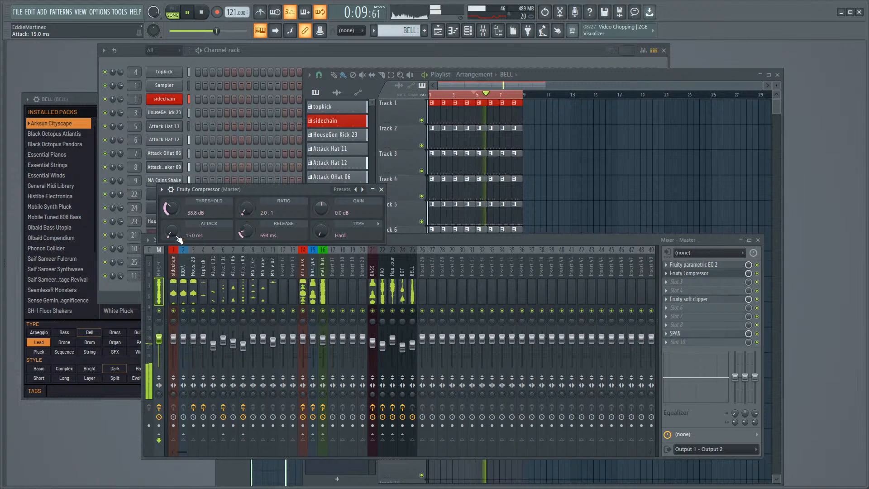
# Step: Set the Master compressor's attack to 45.0 ms and its threshold to -10.0 dB during playback, and close the compressor
pyautogui.moveTo(176, 232)
pyautogui.mouseDown()
pyautogui.moveTo(177, 217)
pyautogui.moveTo(176, 240)
pyautogui.mouseUp()
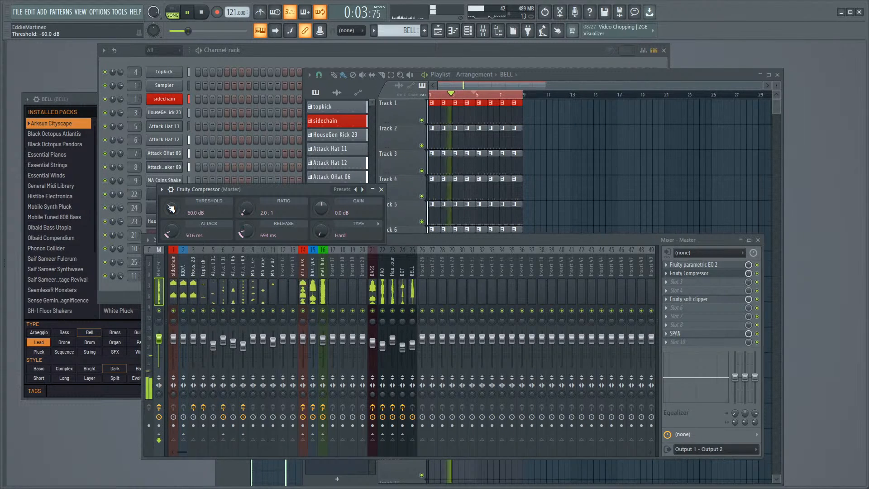
pyautogui.scroll(6, 171, 232)
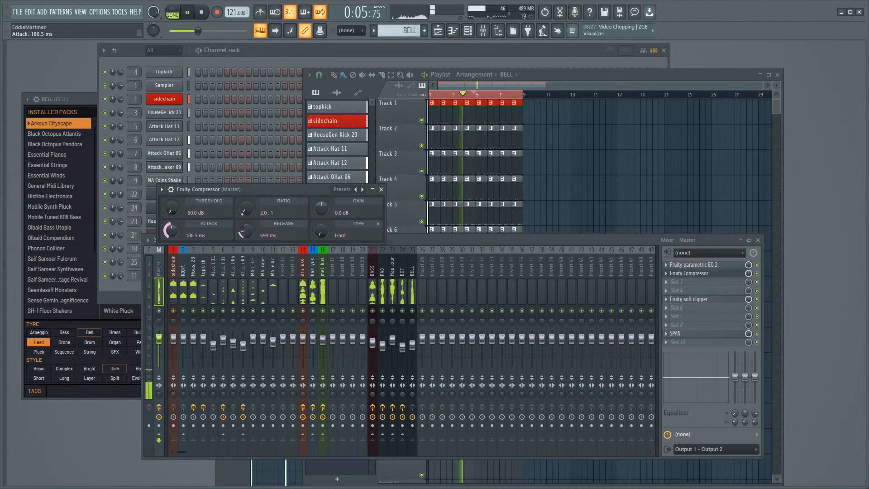
pyautogui.moveTo(171, 231); pyautogui.dragTo(171, 244)
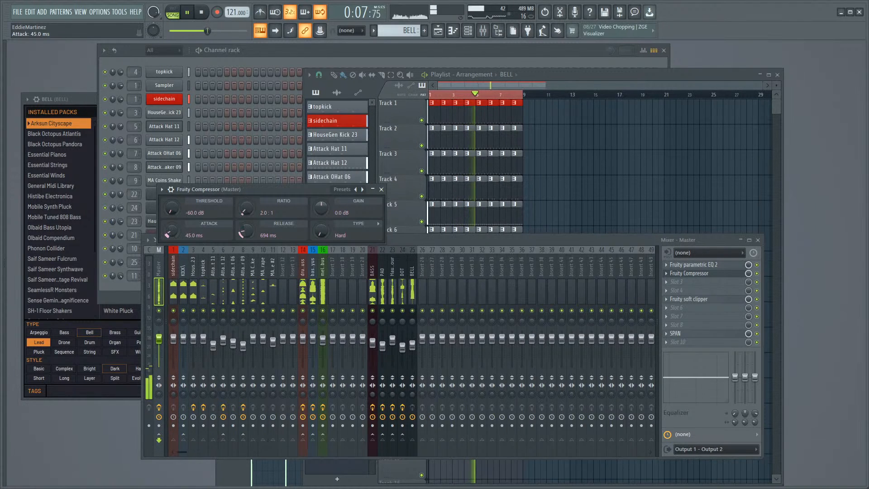
pyautogui.scroll(10, 173, 208)
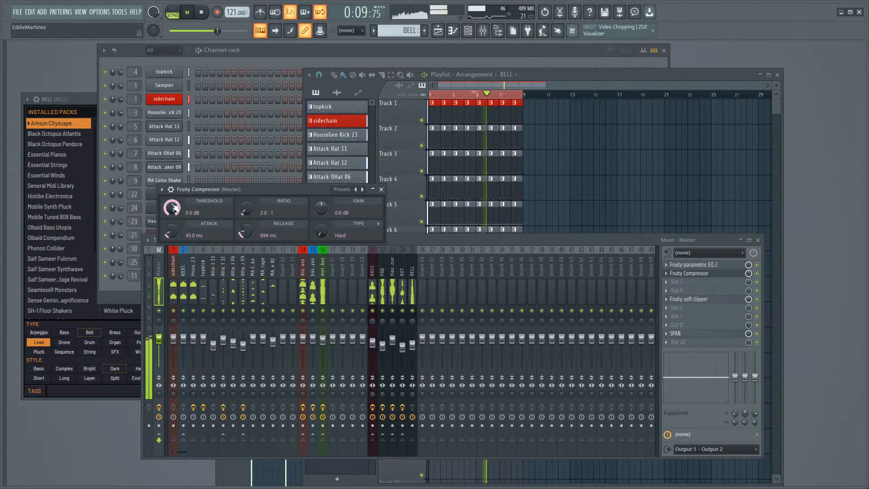
pyautogui.moveTo(173, 208); pyautogui.dragTo(173, 211)
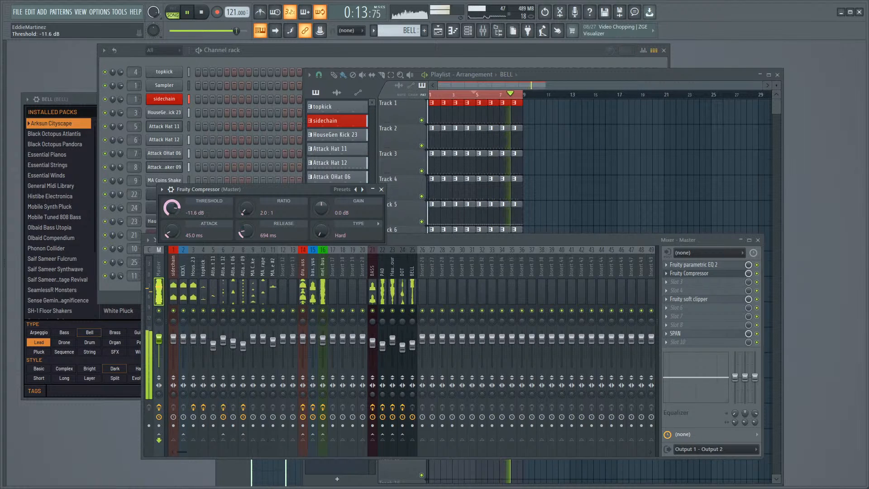
pyautogui.moveTo(172, 208)
pyautogui.mouseDown()
pyautogui.moveTo(172, 199)
pyautogui.moveTo(172, 211)
pyautogui.mouseUp()
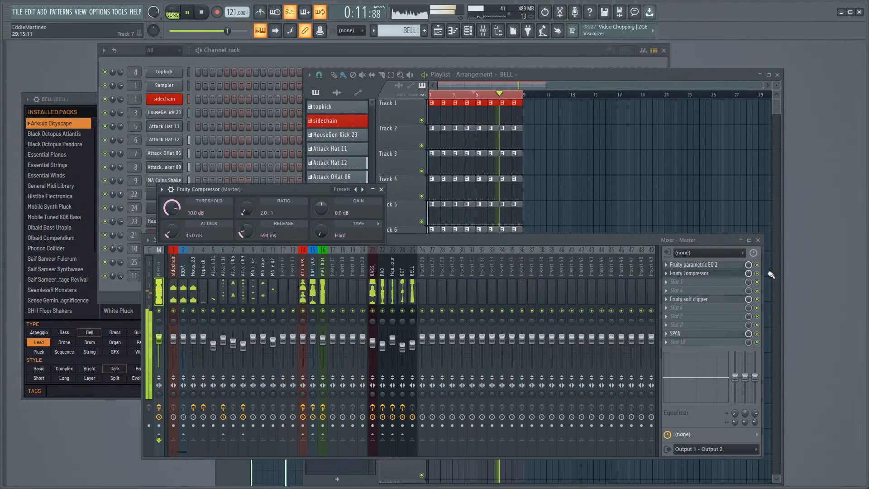
pyautogui.press('space')
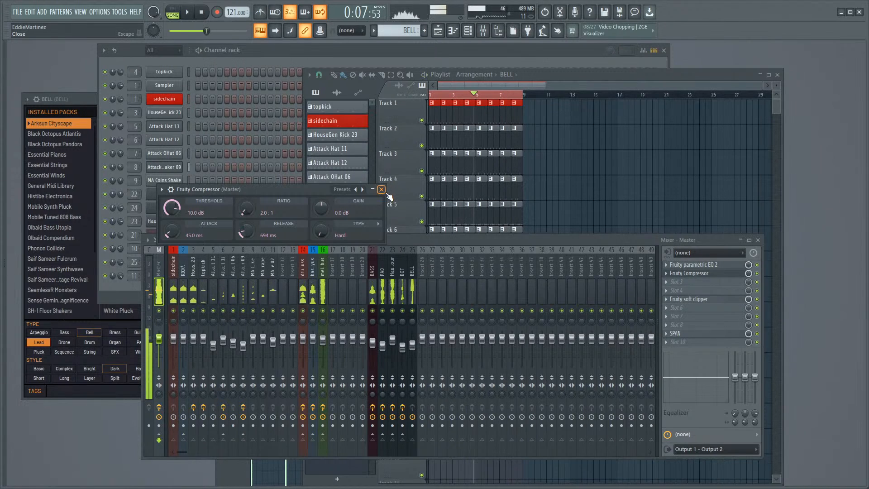
pyautogui.click(381, 190)
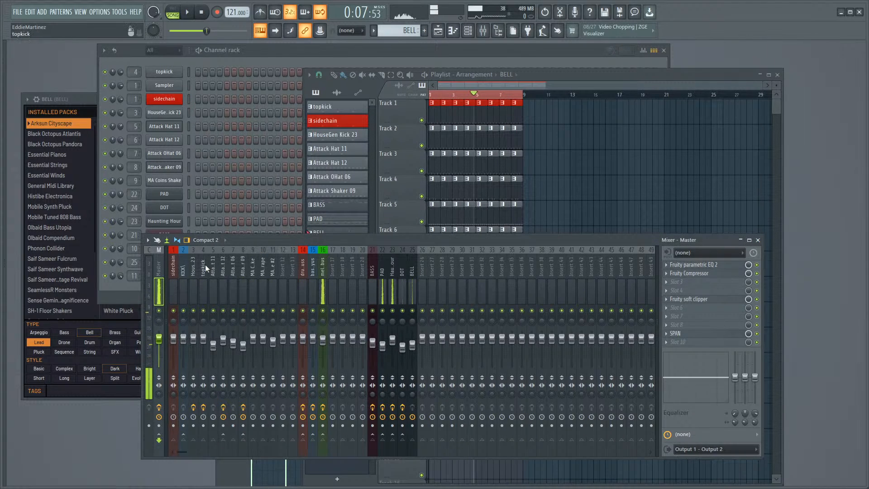
# Step: Add Maximus to the Master's third effect slot, and solo its low band to audition it
pyautogui.click(689, 283)
pyautogui.moveTo(717, 267)
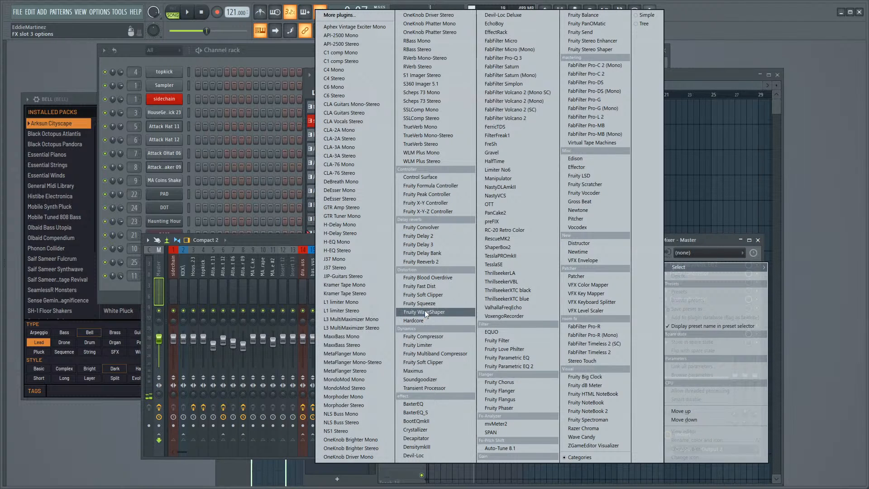
pyautogui.click(414, 371)
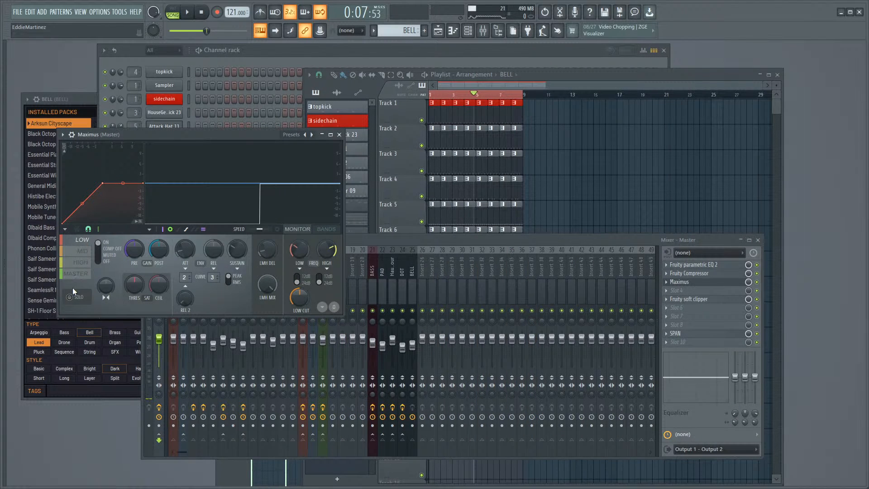
pyautogui.press('space')
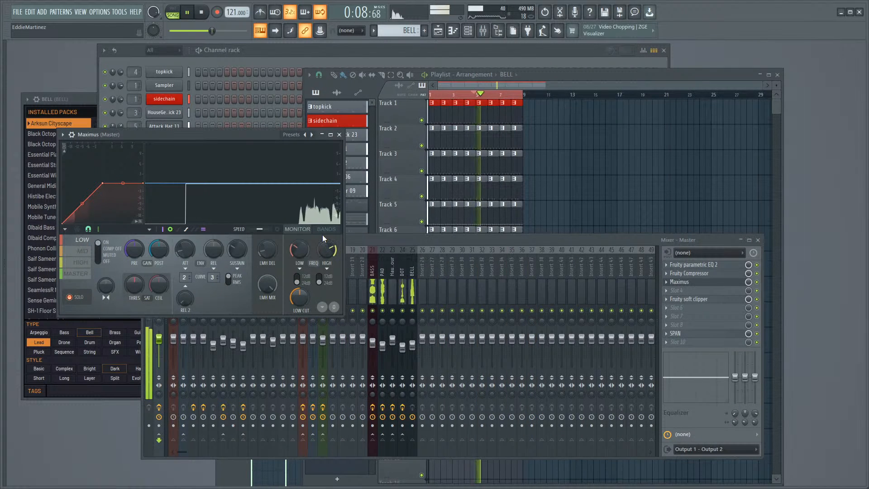
pyautogui.press('space')
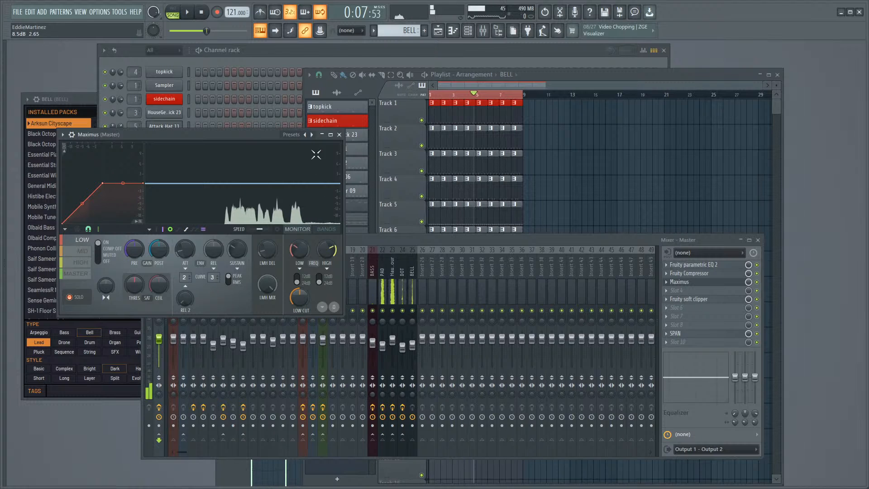
# Step: Check Maximus's band split and shape the low band's compression curve, adding a lower point and pulling the 0.0 dB point down to about -3.0 dB
pyautogui.click(326, 229)
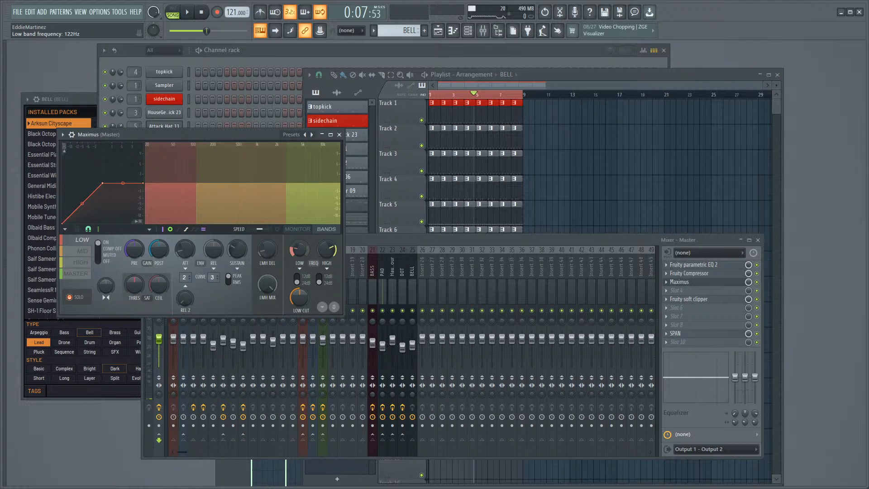
pyautogui.press('space')
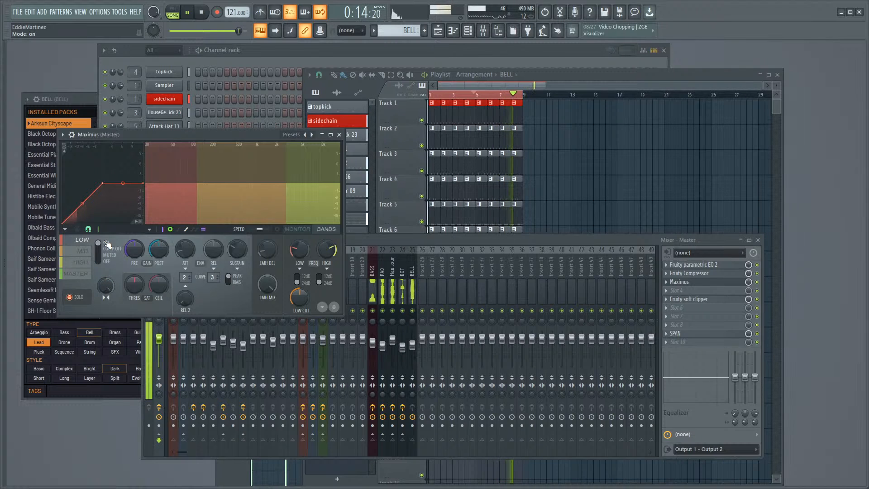
pyautogui.click(310, 230)
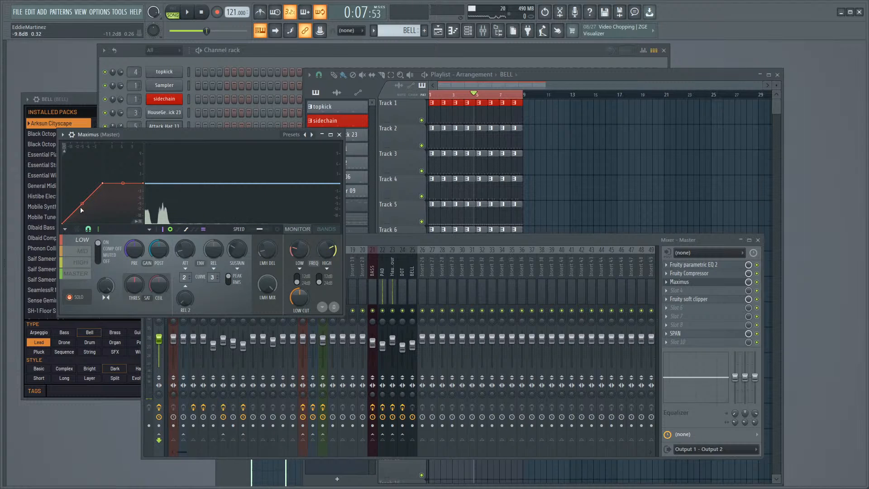
pyautogui.press('space')
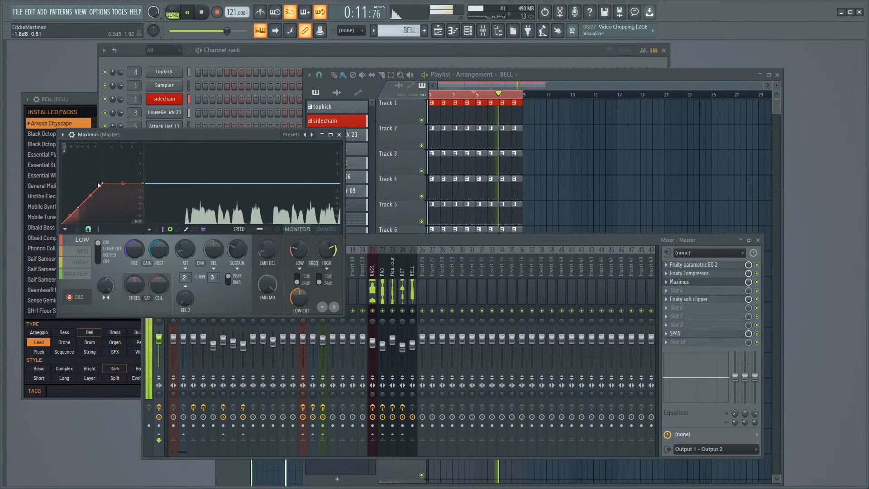
pyautogui.moveTo(106, 183); pyautogui.dragTo(105, 192)
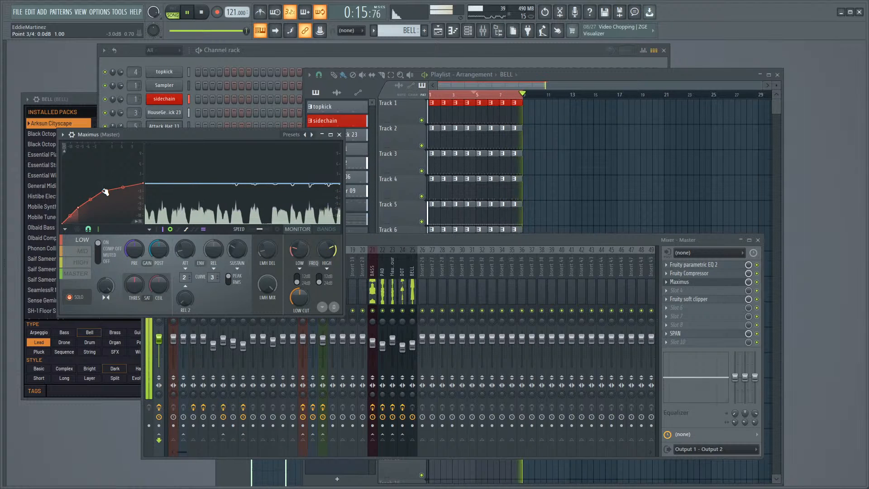
# Step: Lower the middle point of Maximus's low-band curve slightly, and move the Maximus window aside with playback stopped
pyautogui.moveTo(105, 192); pyautogui.dragTo(106, 195)
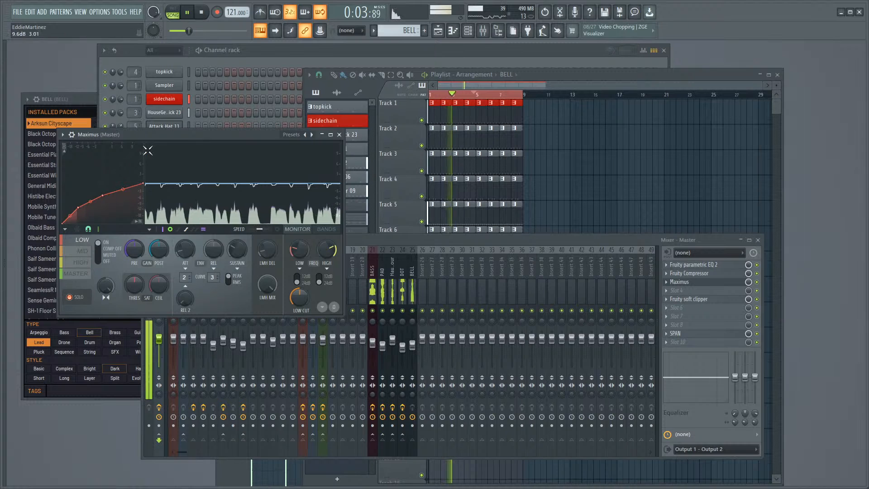
pyautogui.press('space')
pyautogui.moveTo(157, 134); pyautogui.dragTo(267, 126)
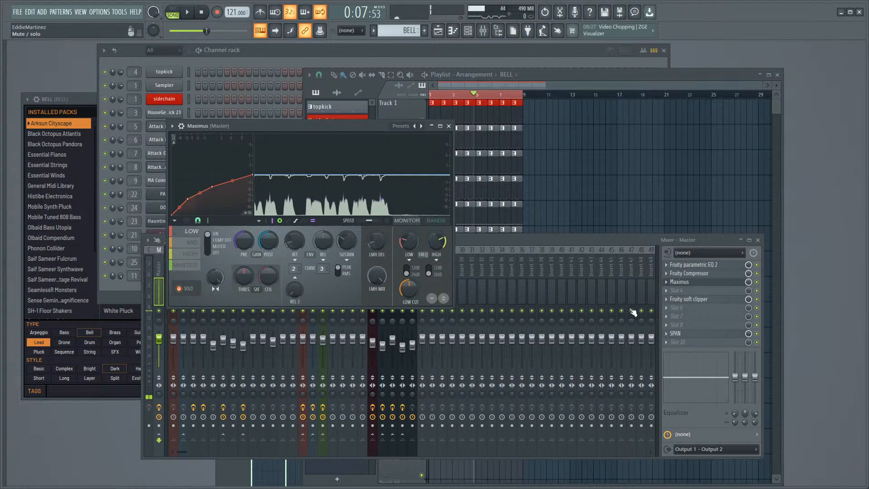
# Step: Add Wave Candy to the Master's seventh effect slot, set it to Meter, and resize its display into a tall, narrow strip
pyautogui.click(701, 317)
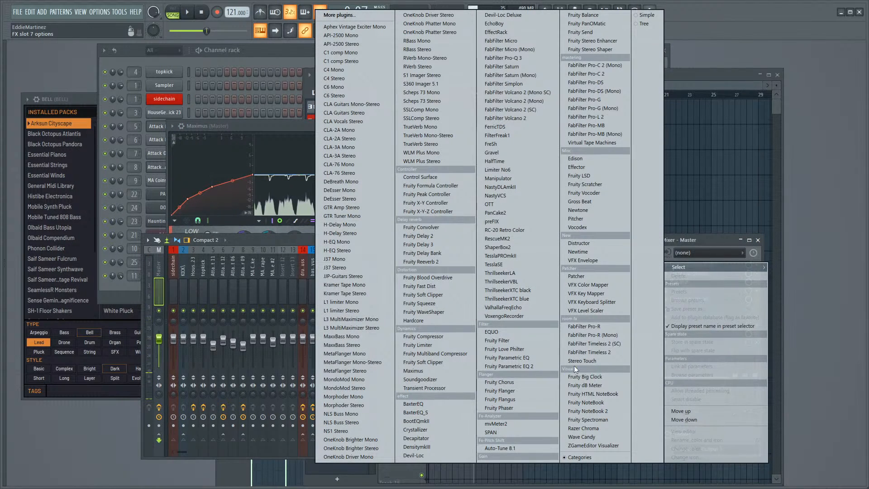
pyautogui.click(590, 437)
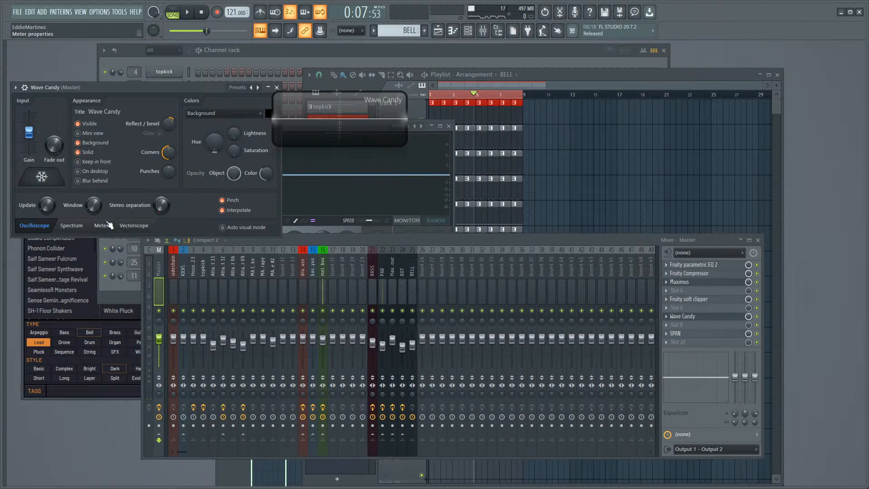
pyautogui.click(101, 225)
pyautogui.moveTo(279, 143); pyautogui.dragTo(279, 446)
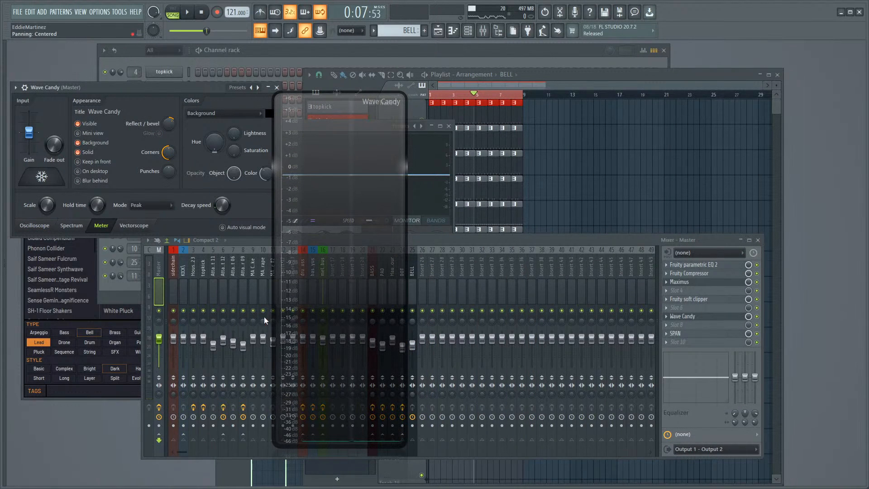
pyautogui.moveTo(273, 303); pyautogui.dragTo(353, 272)
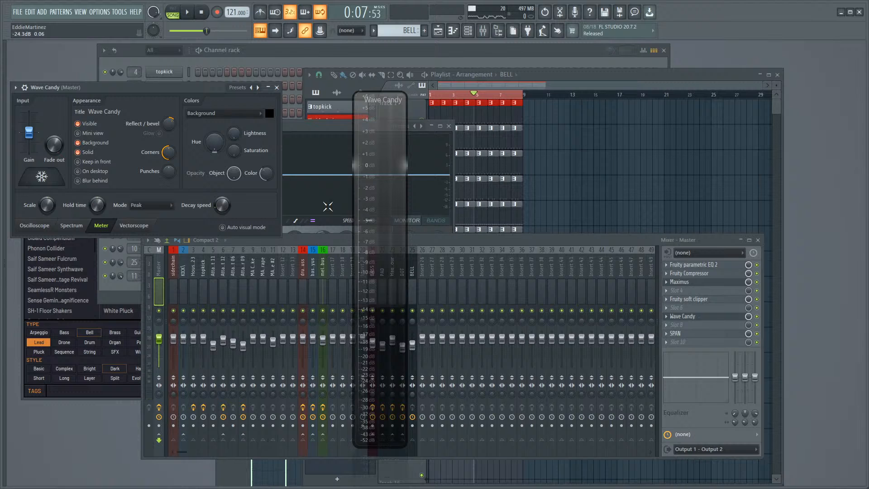
# Step: Close Wave Candy's settings and the stray channel plugin windows, and place the floating meter in the empty area beside the Channel rack
pyautogui.click(277, 88)
pyautogui.moveTo(389, 145); pyautogui.dragTo(119, 147)
pyautogui.click(74, 101)
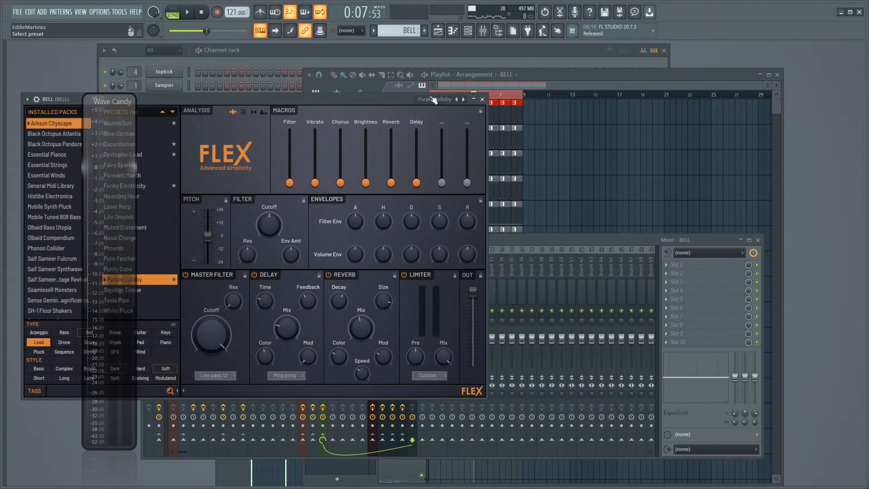
pyautogui.click(482, 99)
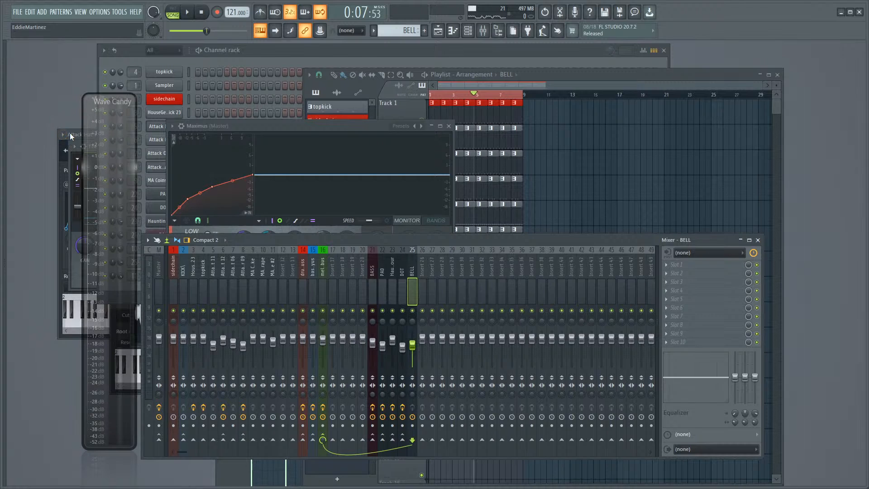
pyautogui.click(71, 136)
pyautogui.click(309, 135)
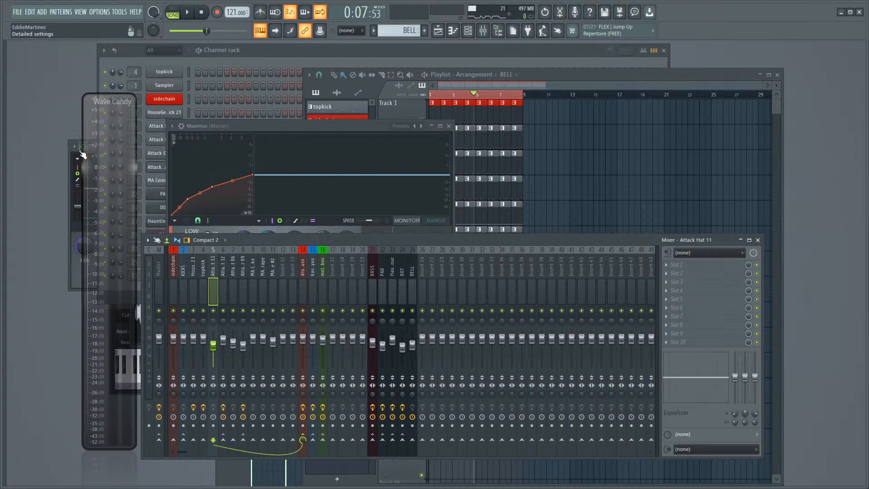
pyautogui.click(83, 155)
pyautogui.click(351, 147)
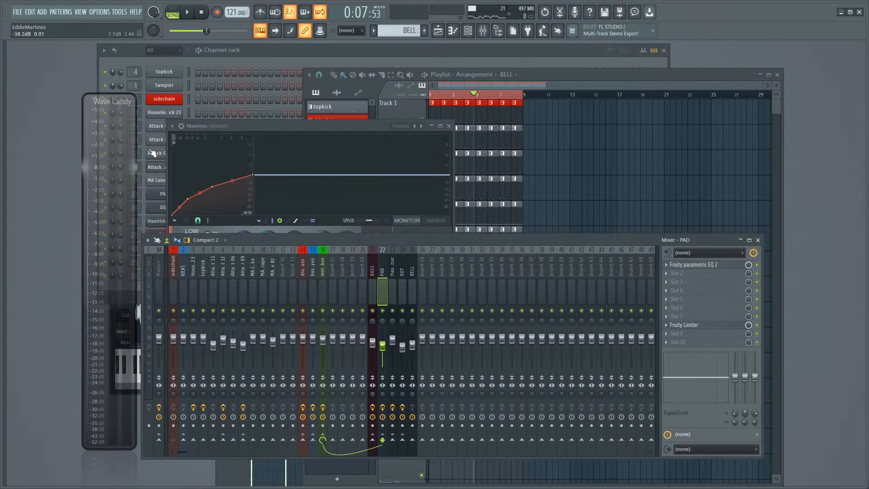
pyautogui.moveTo(100, 152); pyautogui.dragTo(72, 143)
# Step: Compare the low band's level with compression off on the Wave Candy meter, and raise its post gain to compensate
pyautogui.press('space')
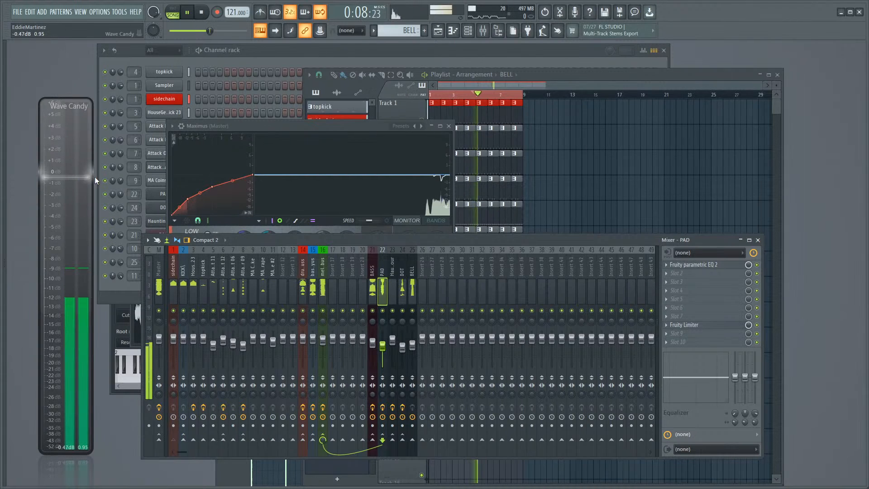
pyautogui.click(266, 129)
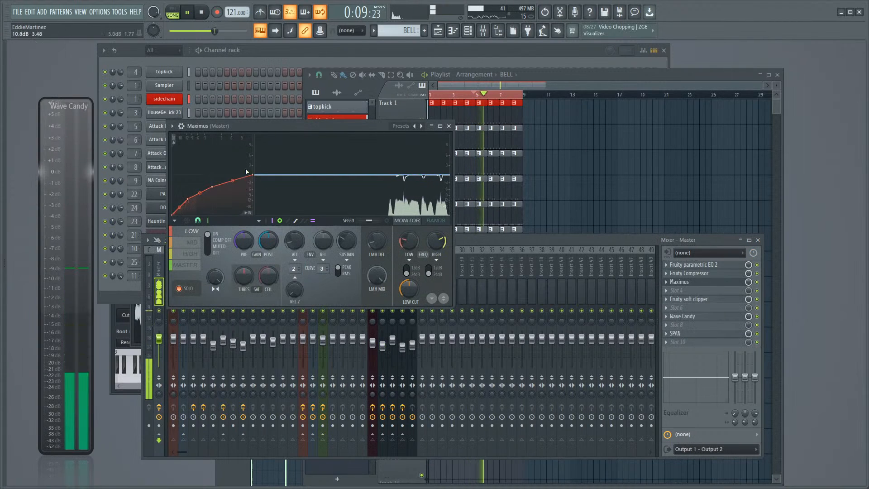
pyautogui.click(212, 240)
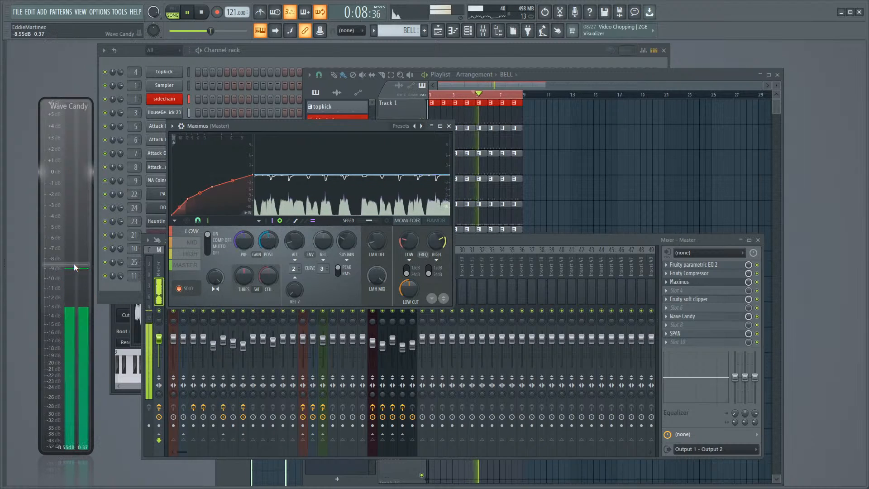
pyautogui.scroll(4, 266, 242)
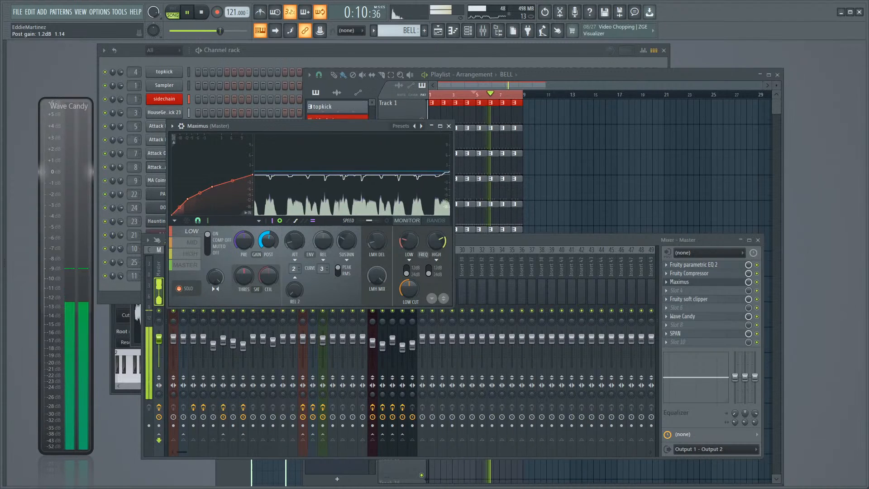
pyautogui.moveTo(70, 248)
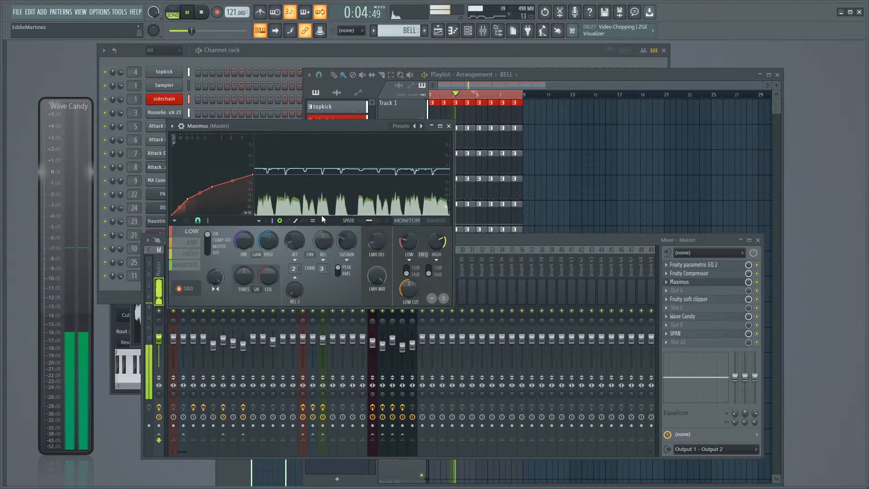
pyautogui.press('space')
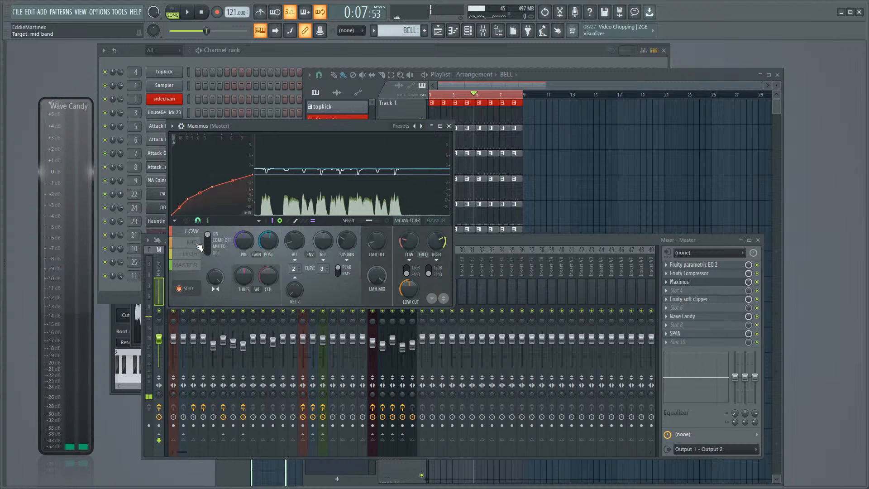
# Step: Audition Maximus's mid band and shape its compression curve, adding a lower point and pulling the 0.0 dB knee point down
pyautogui.click(198, 244)
pyautogui.press('space')
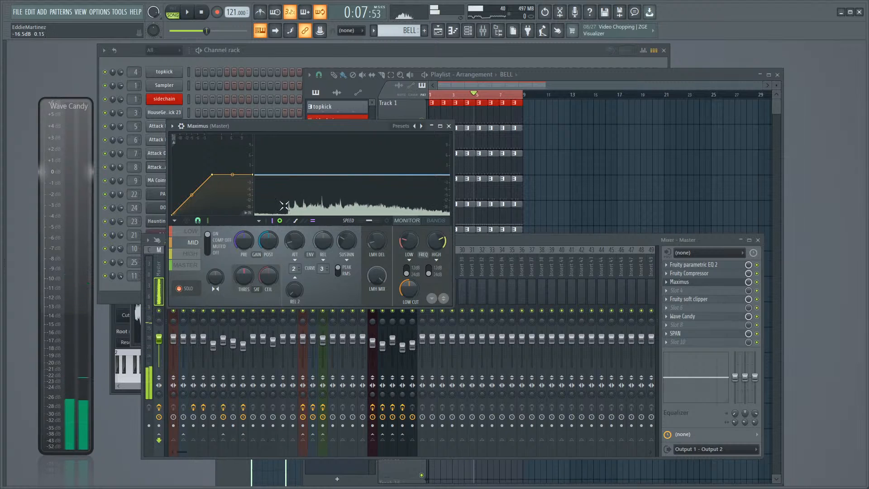
pyautogui.press('space')
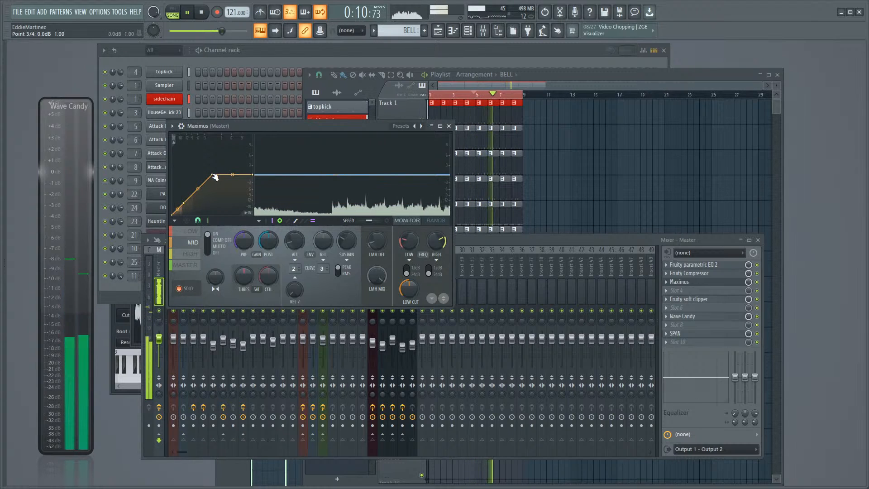
pyautogui.moveTo(212, 174); pyautogui.dragTo(214, 187)
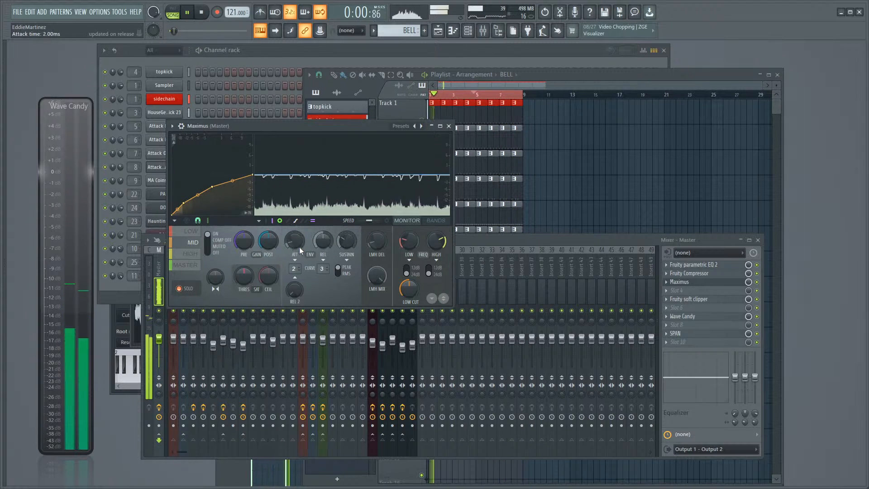
# Step: Adjust the mid band's attack and release times slightly during playback
pyautogui.moveTo(297, 245); pyautogui.dragTo(297, 250)
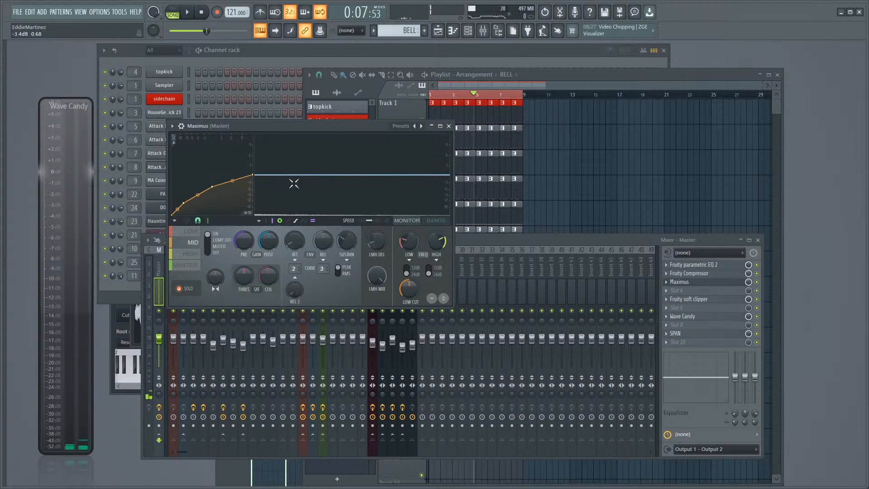
pyautogui.press('space')
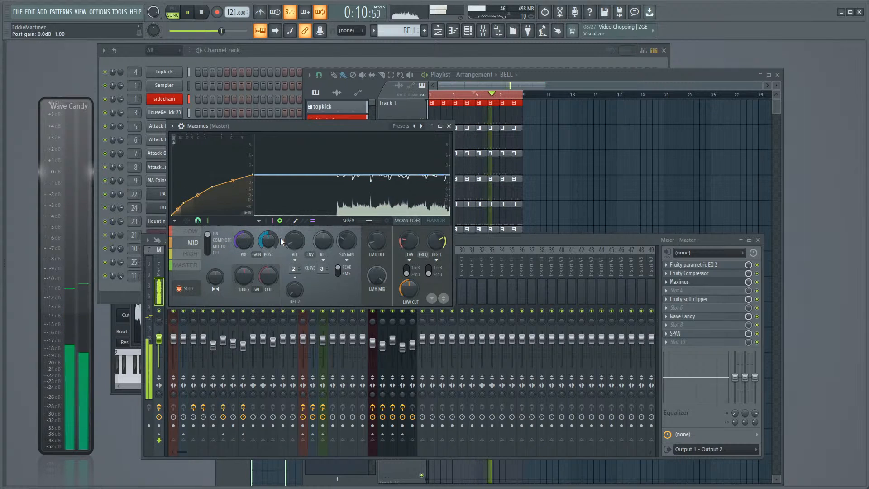
pyautogui.moveTo(319, 242); pyautogui.dragTo(319, 236)
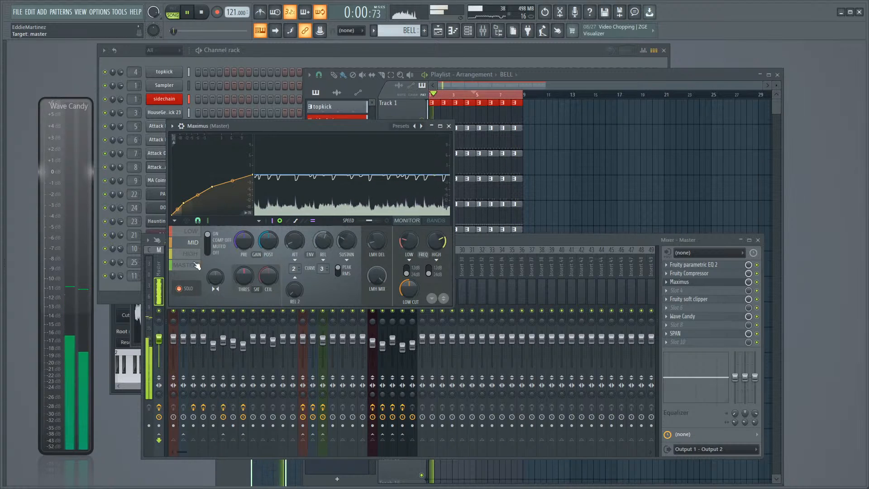
# Step: Check the mid band's level against the Wave Candy meter and raise its post gain to 2.2 dB
pyautogui.click(193, 244)
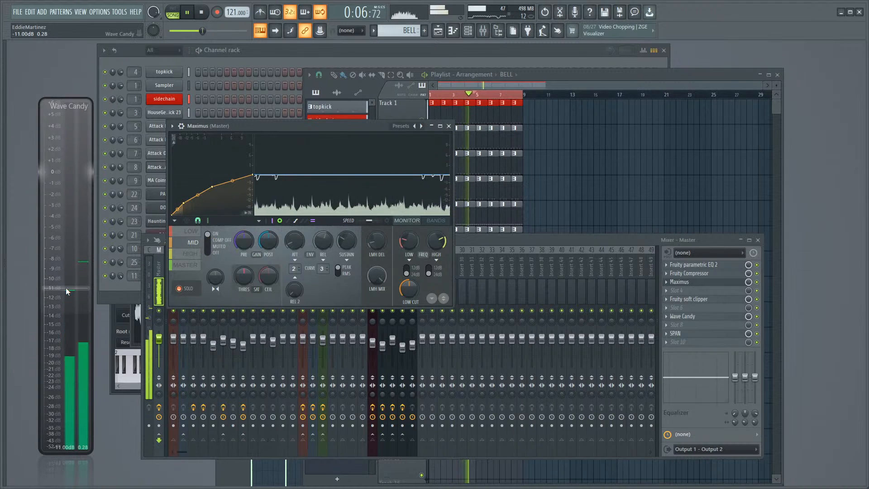
pyautogui.moveTo(272, 241); pyautogui.dragTo(273, 230)
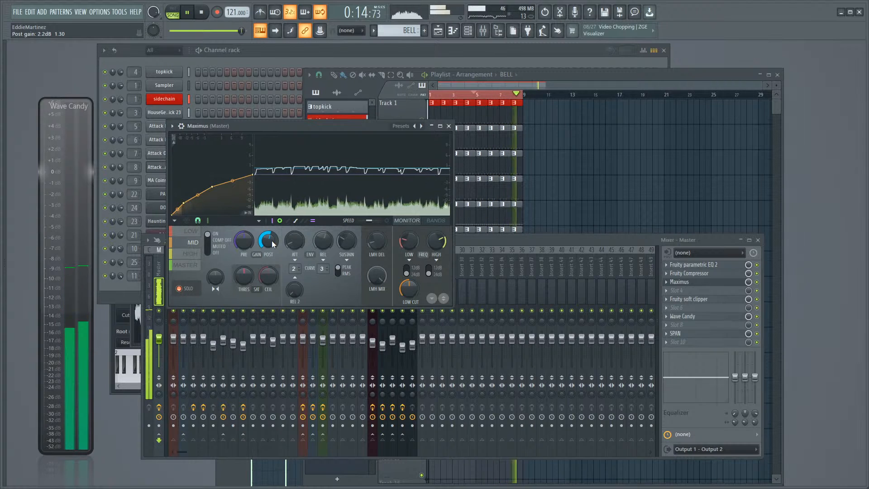
pyautogui.press('space')
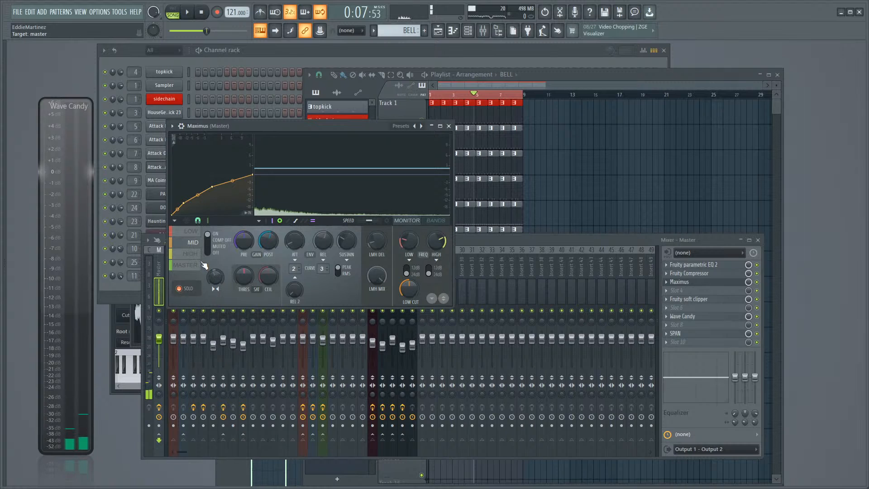
pyautogui.press('space')
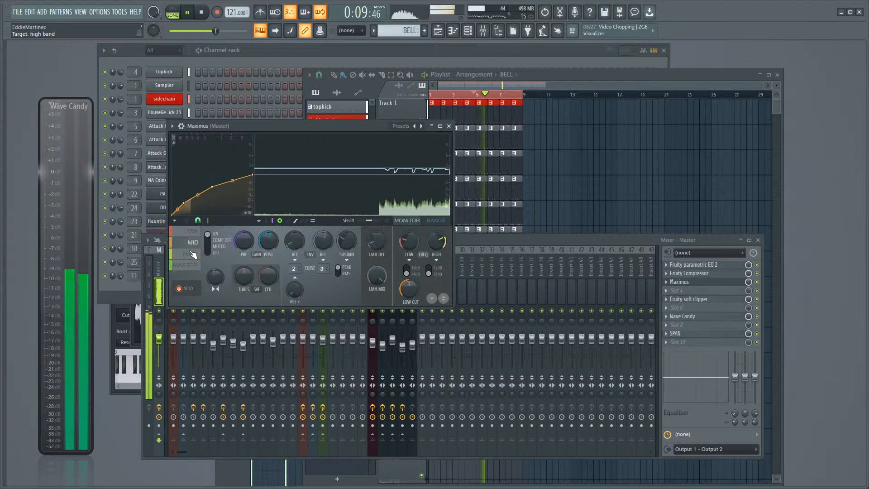
pyautogui.press('space')
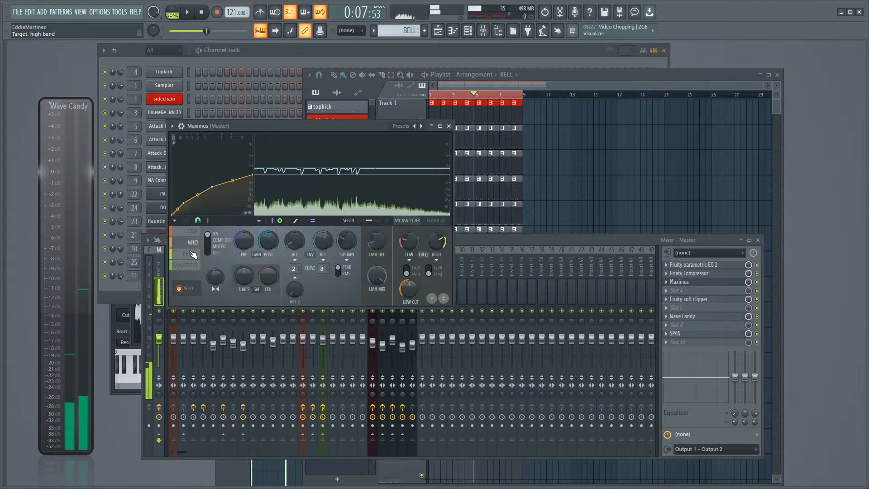
# Step: Audition Maximus's high band and shape its compression curve, adding two lower points and pulling the 0.0 dB knee point down
pyautogui.click(192, 255)
pyautogui.press('space')
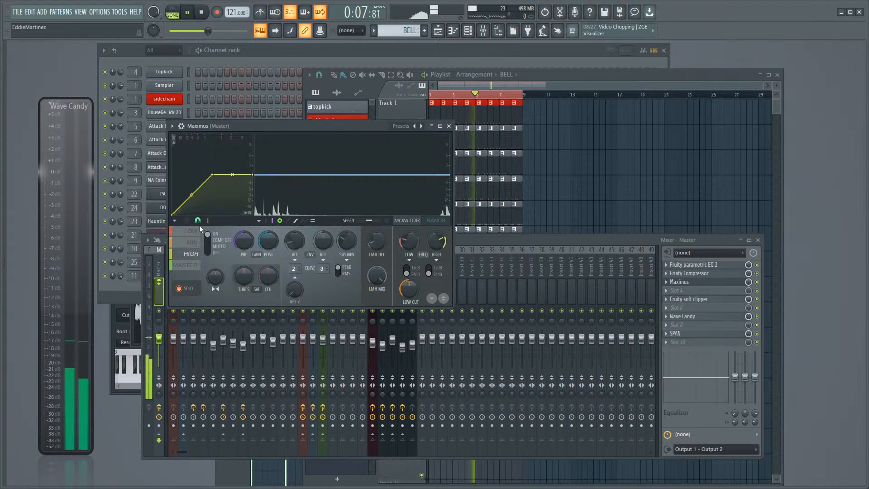
pyautogui.press('space')
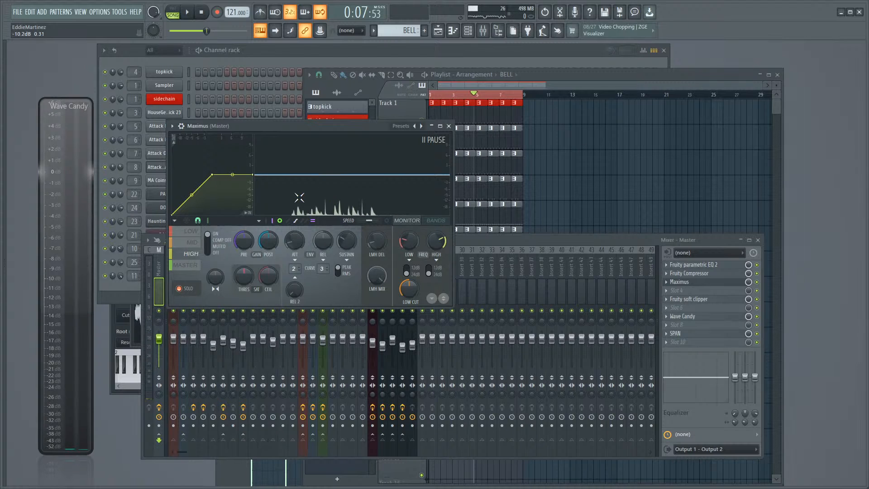
pyautogui.press('space')
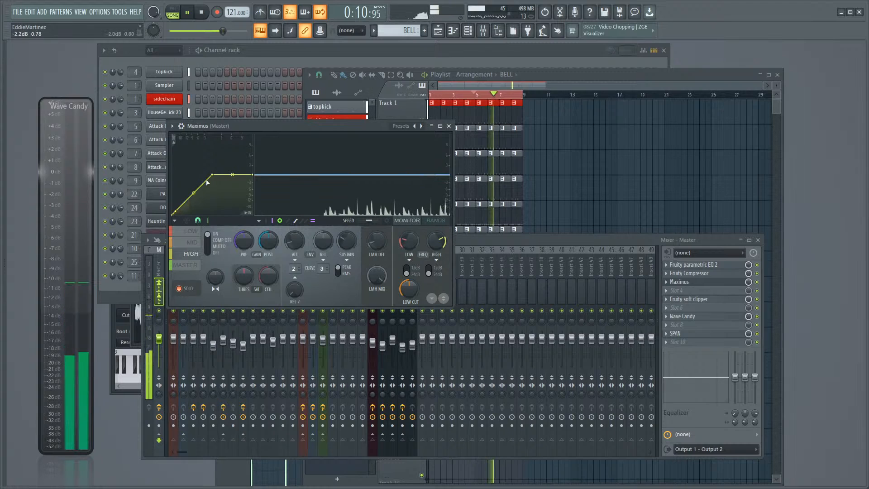
pyautogui.moveTo(212, 174); pyautogui.dragTo(212, 179)
pyautogui.press('space')
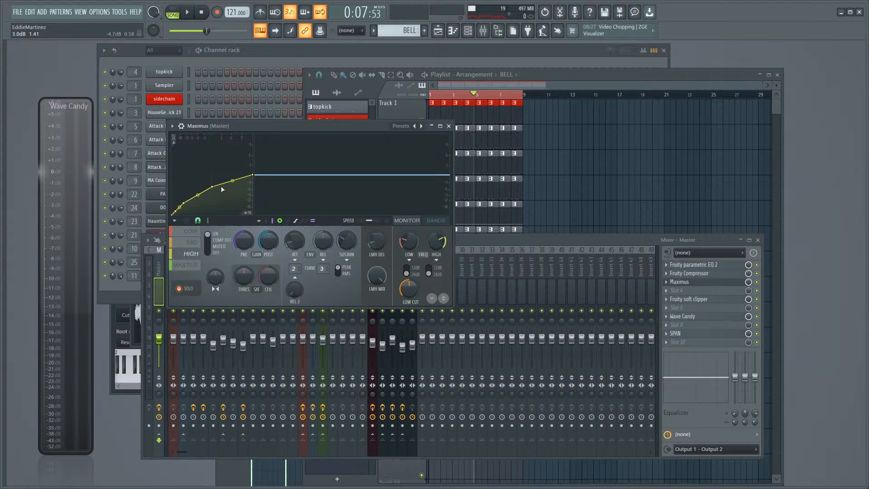
# Step: Lower the high band's knee point further, and compare its level on the meter with compression off and on
pyautogui.press('space')
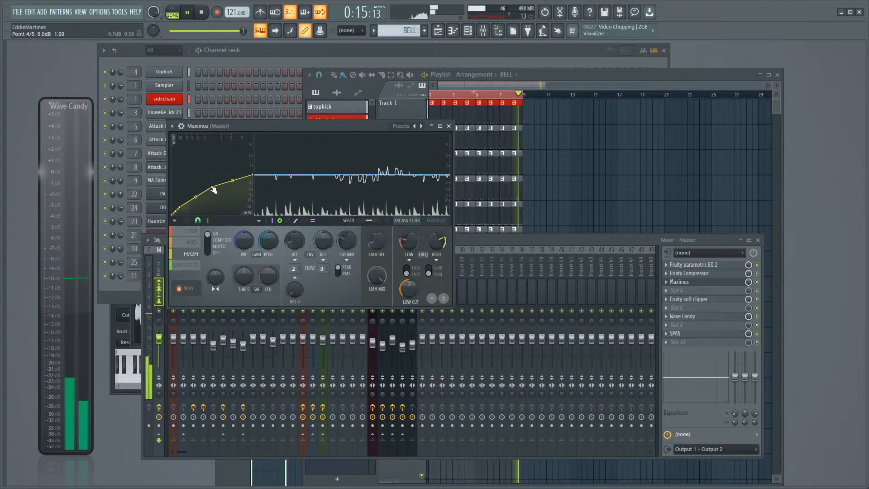
pyautogui.moveTo(212, 186); pyautogui.dragTo(214, 195)
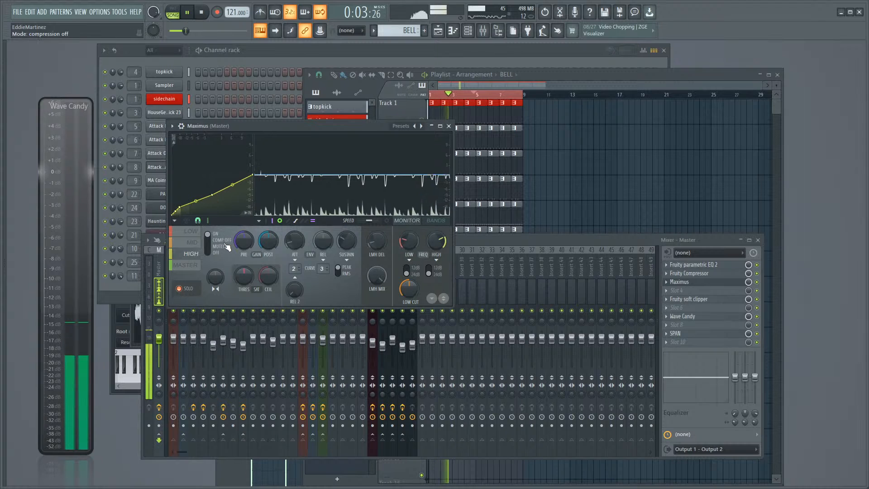
pyautogui.click(209, 243)
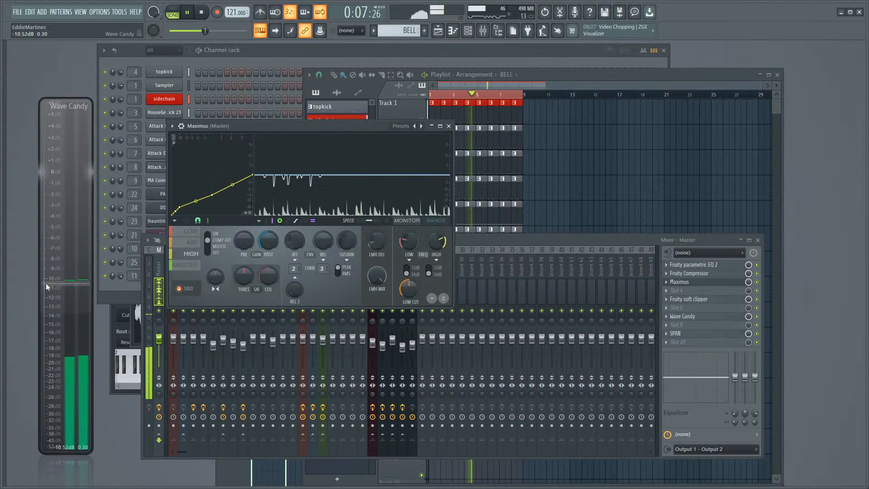
pyautogui.click(209, 236)
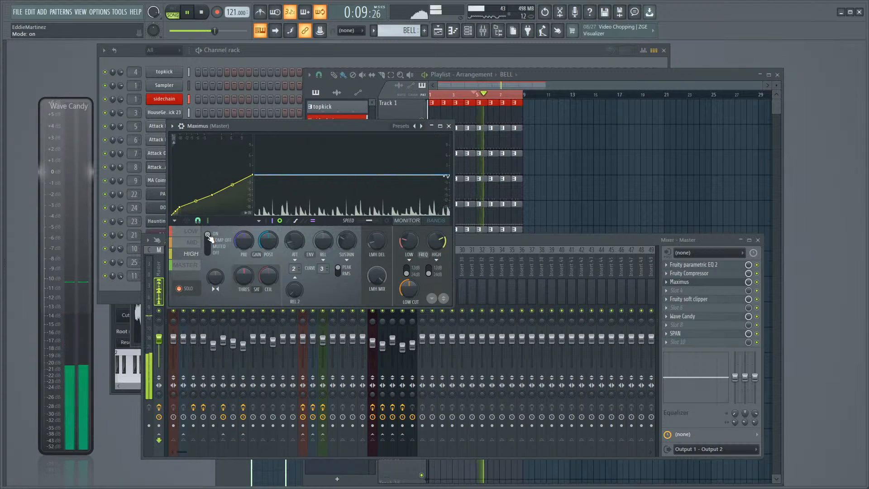
# Step: Raise the high band's post gain to 4.2 dB and compare its level with compression off and on before stopping playback
pyautogui.moveTo(266, 244); pyautogui.dragTo(266, 222)
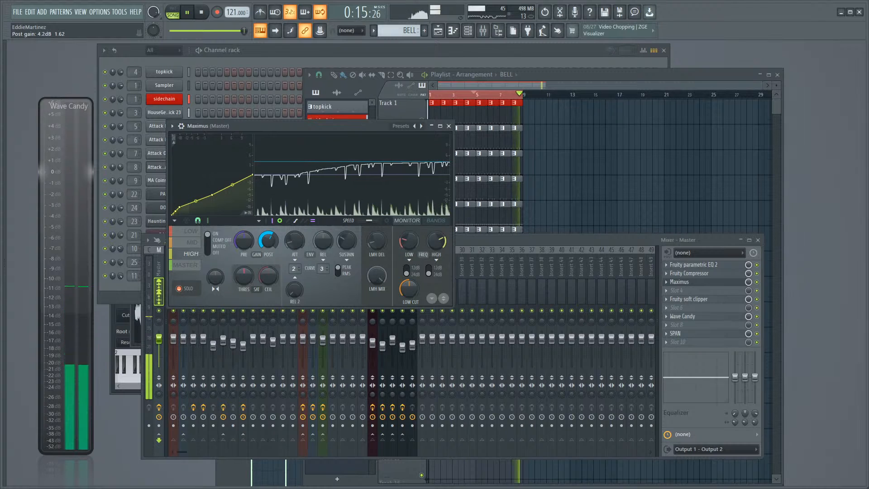
pyautogui.click(211, 238)
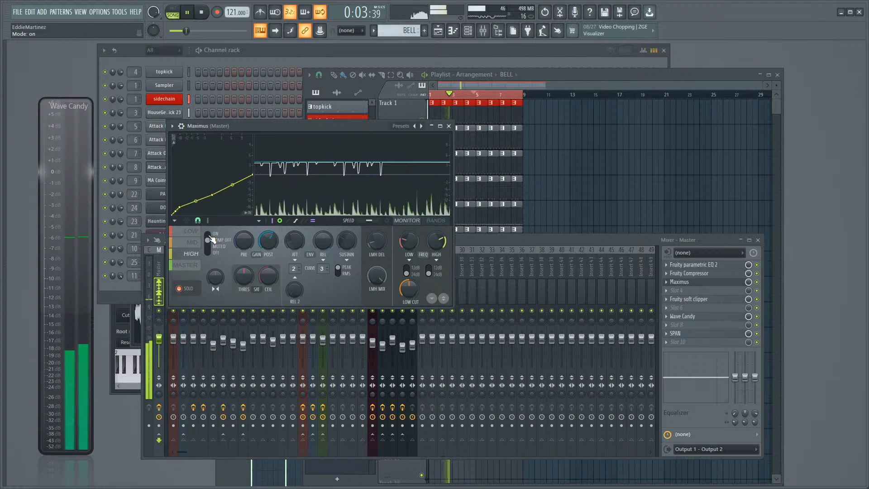
pyautogui.press('space')
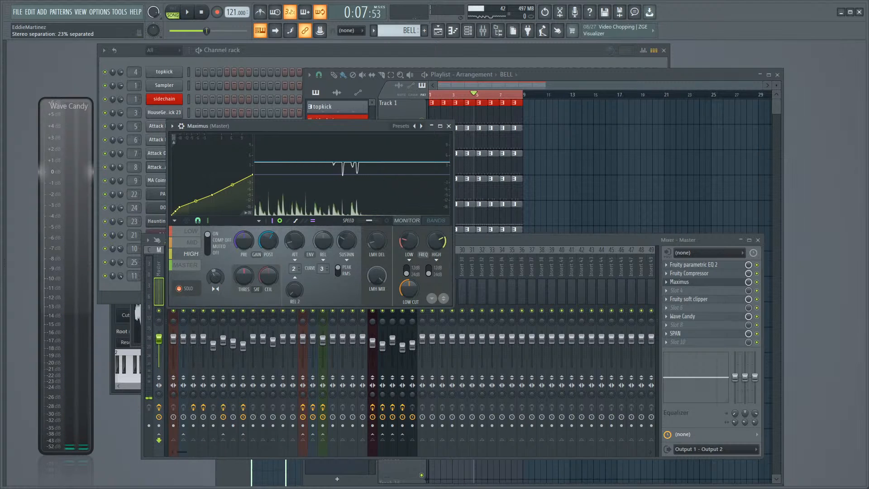
# Step: Audition Maximus's master band and raise its compression curve's end point to make the curve a straight diagonal
pyautogui.click(196, 268)
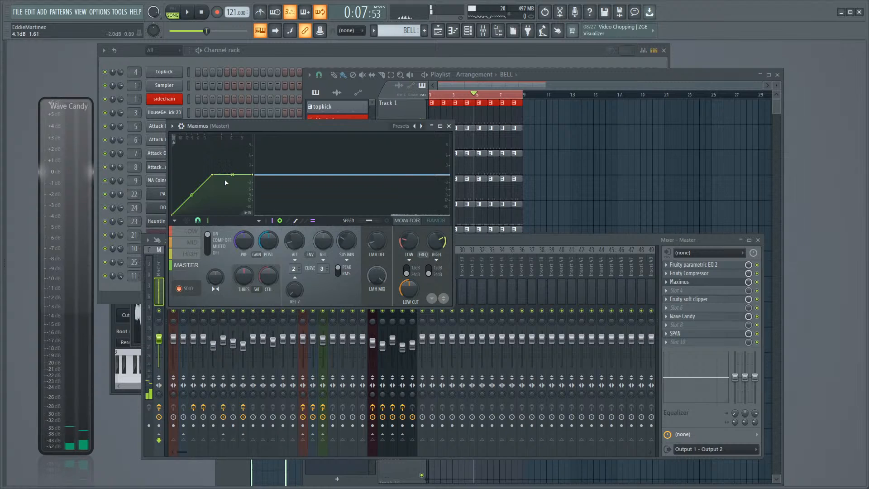
pyautogui.press('space')
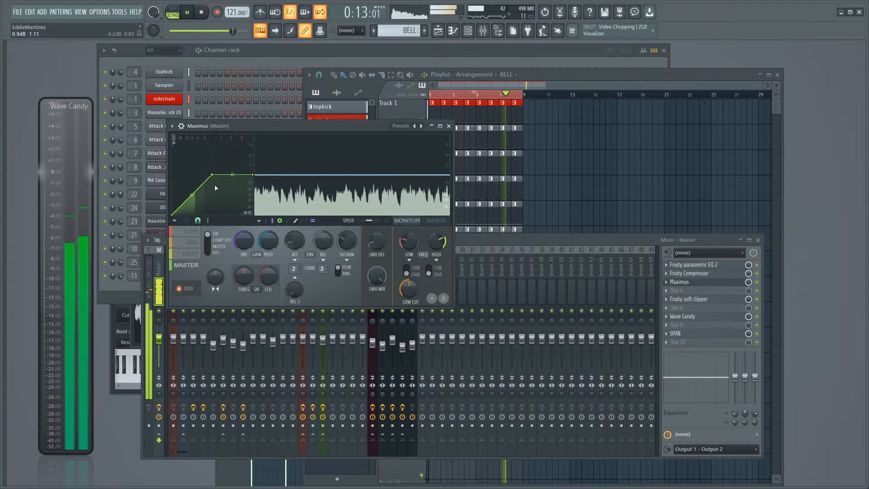
pyautogui.press('space')
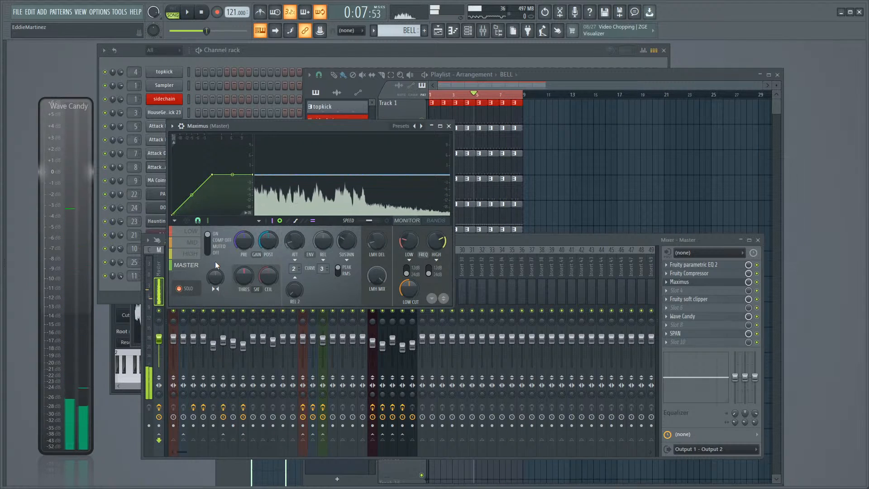
pyautogui.moveTo(252, 175); pyautogui.dragTo(254, 126)
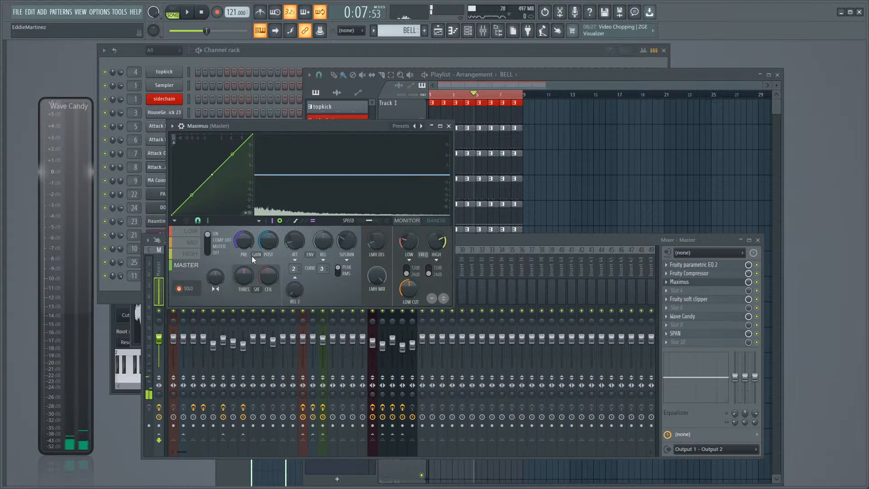
# Step: Set the master band's soft saturation ceiling to 0.0 dB and move the Maximus window clear of the playlist tracks
pyautogui.moveTo(268, 276); pyautogui.dragTo(267, 284)
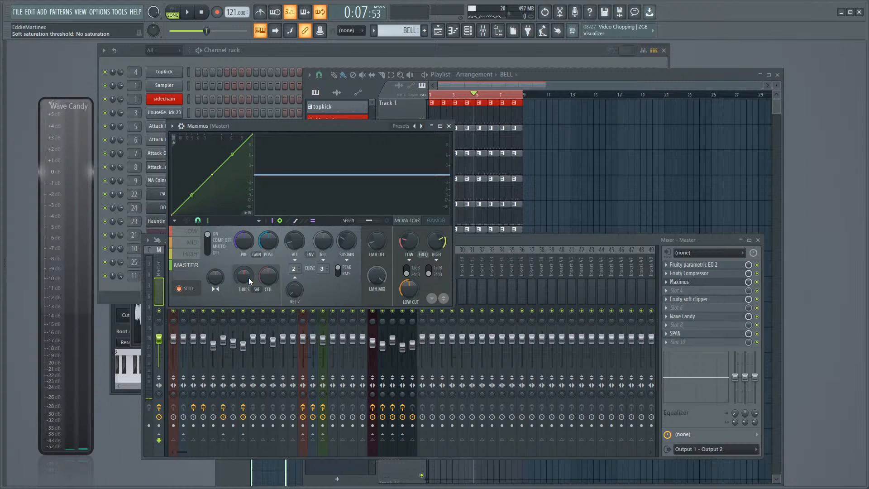
pyautogui.moveTo(249, 278); pyautogui.dragTo(249, 274)
pyautogui.press('space')
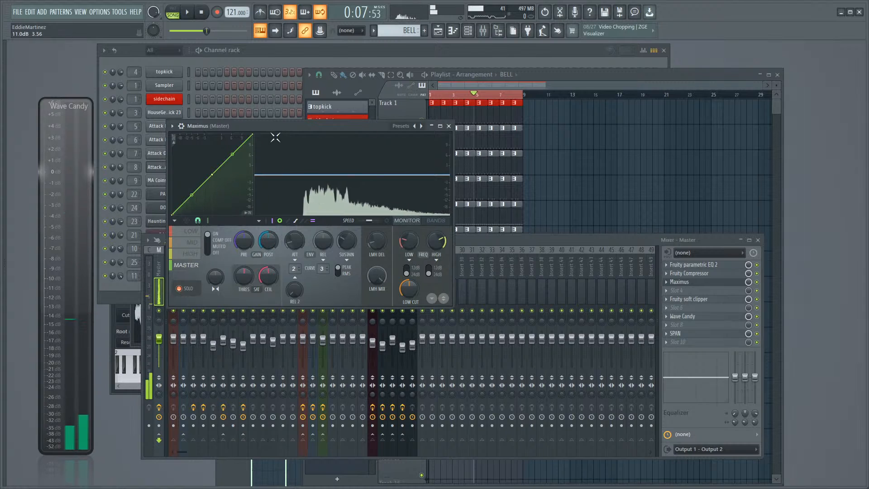
pyautogui.moveTo(272, 130); pyautogui.dragTo(334, 198)
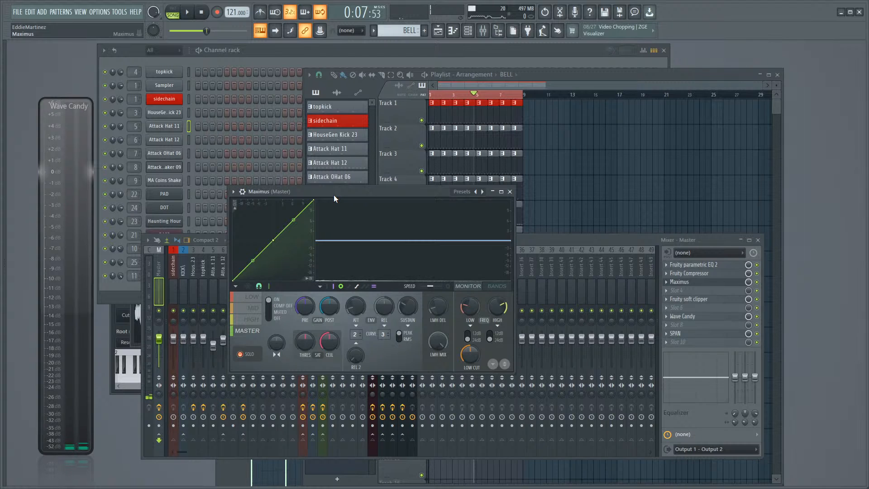
# Step: Raise the master band's post gain during playback, restart the song, and ease the gain back while checking the meter
pyautogui.press('space')
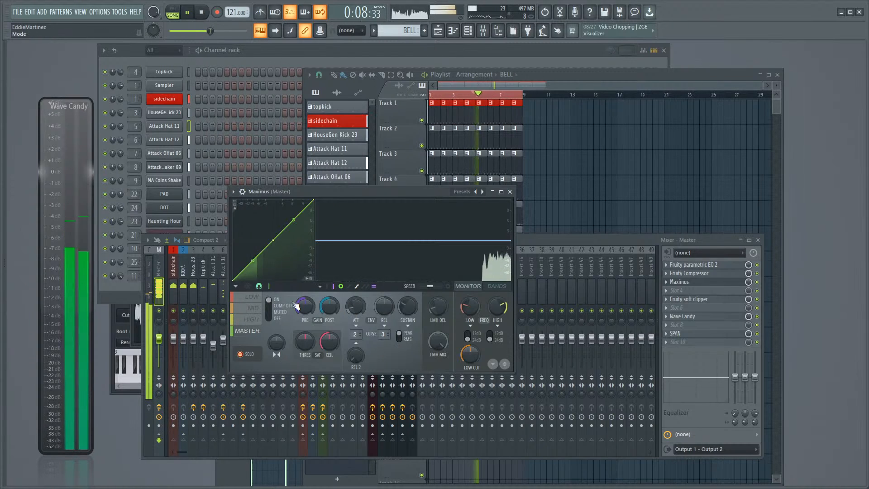
pyautogui.moveTo(328, 308); pyautogui.dragTo(328, 282)
pyautogui.press('space')
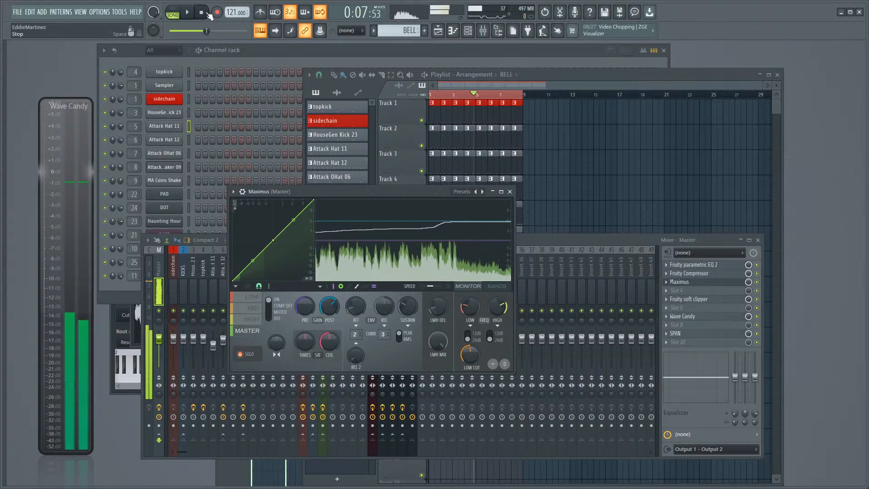
pyautogui.click(207, 14)
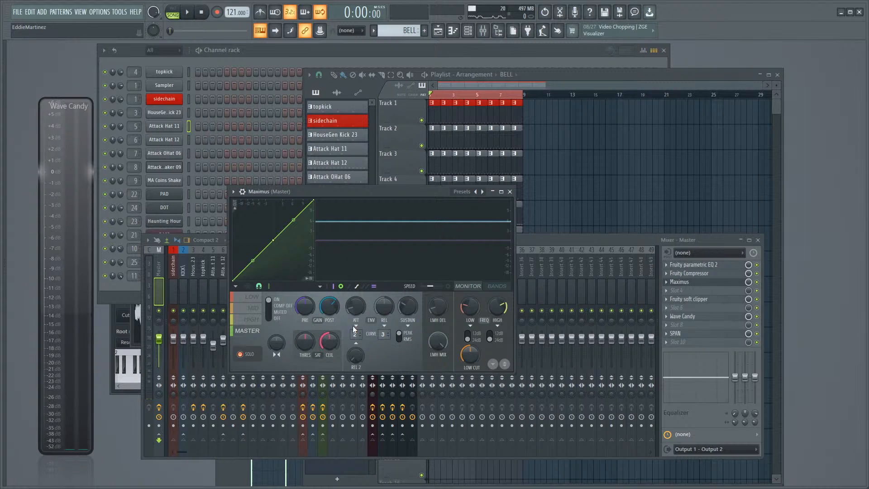
pyautogui.press('space')
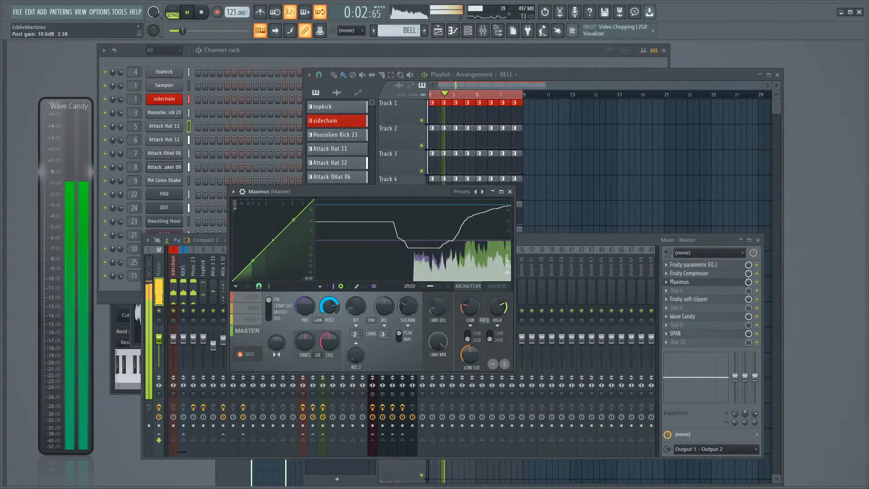
pyautogui.moveTo(329, 306); pyautogui.dragTo(328, 324)
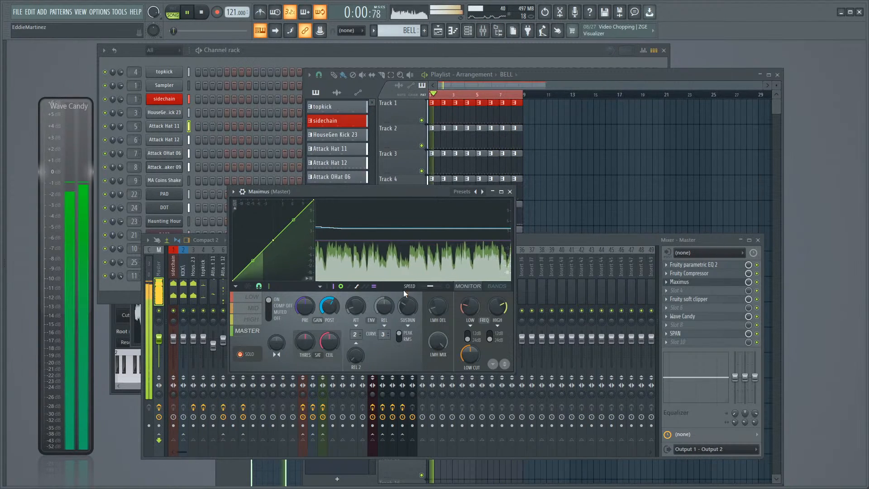
# Step: Lower the BELL mixer track's volume to 55% (-11.2 dB)
pyautogui.click(558, 235)
pyautogui.click(412, 345)
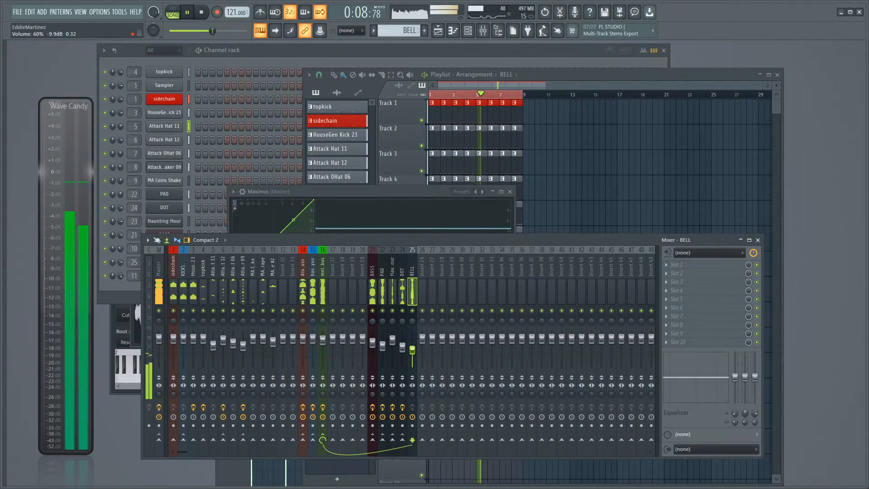
pyautogui.moveTo(412, 350); pyautogui.dragTo(412, 351)
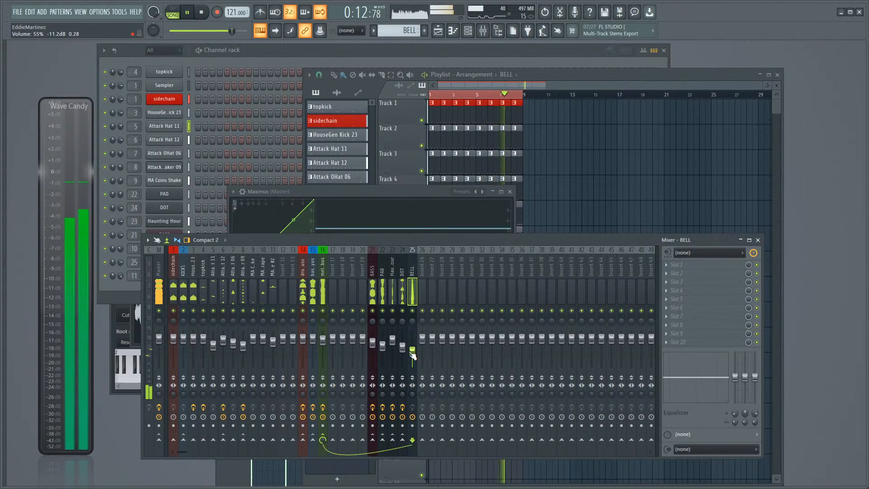
# Step: Return to Maximus, try a higher master band post gain, and bring it back down to about 4.1 dB
pyautogui.click(361, 193)
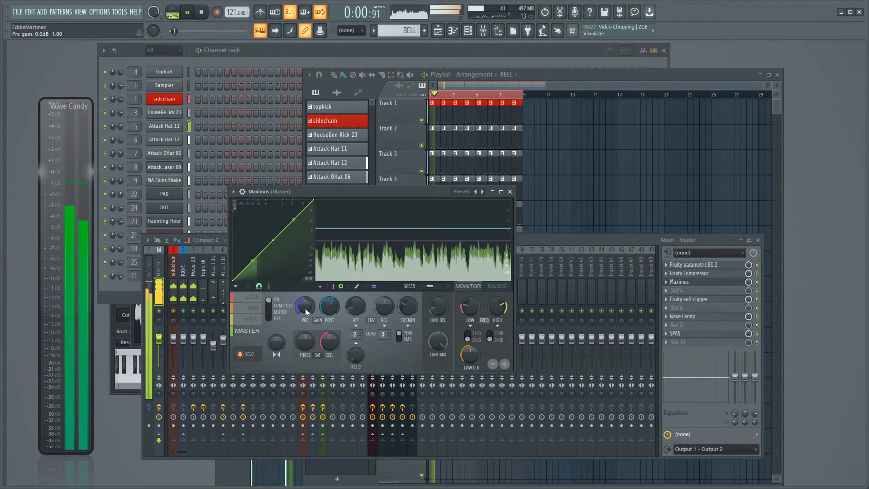
pyautogui.moveTo(329, 307); pyautogui.dragTo(329, 299)
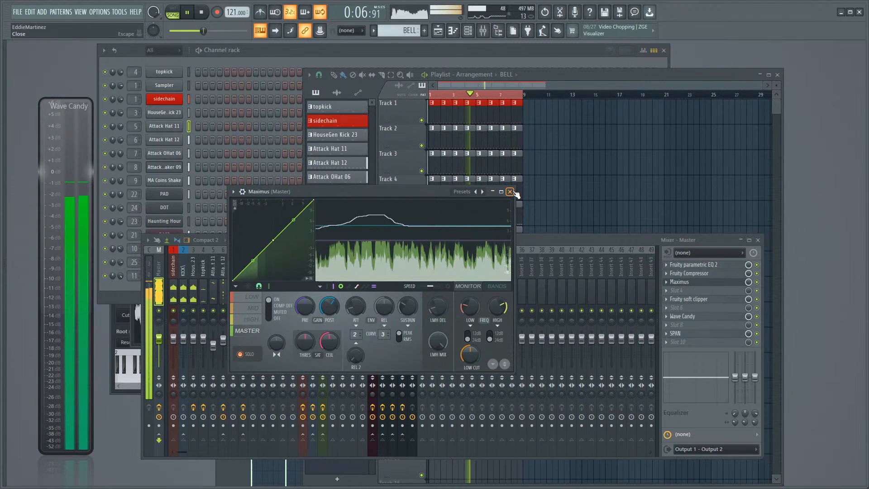
pyautogui.moveTo(329, 306); pyautogui.dragTo(325, 338)
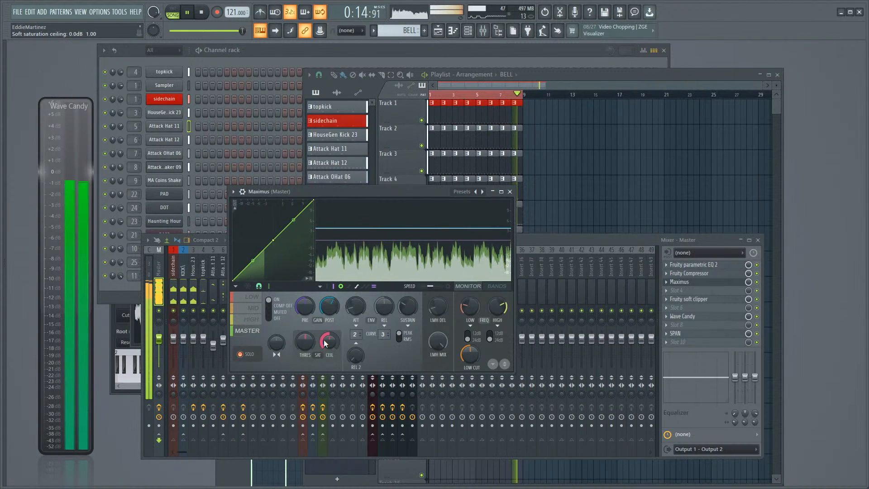
# Step: Stop playback, delete Fruity soft clipper from the Master's effect slots, and restart the song
pyautogui.press('space')
pyautogui.click(665, 299)
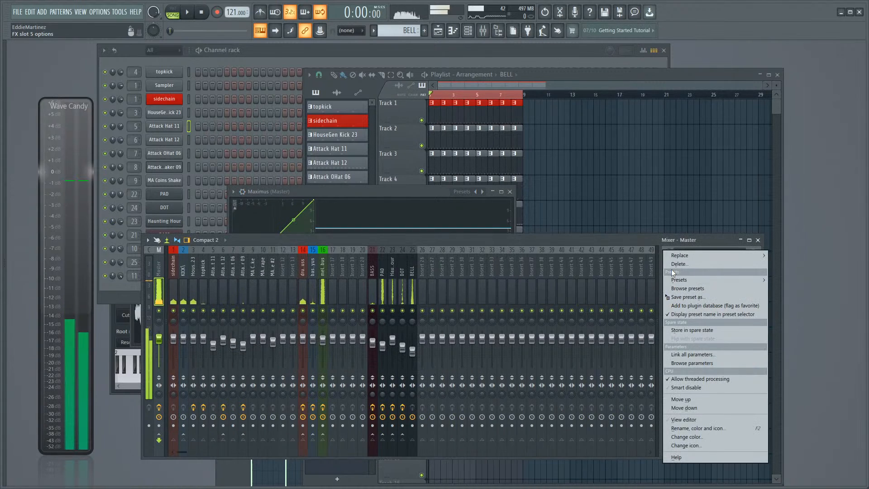
pyautogui.click(677, 262)
pyautogui.press('space')
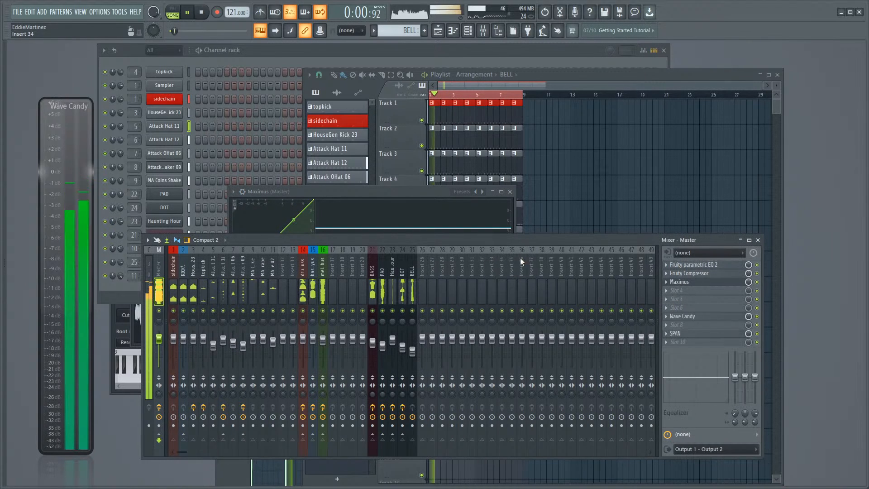
# Step: Reopen Maximus on the Master and compare the master band's level with compression off and on
pyautogui.click(696, 282)
pyautogui.click(696, 284)
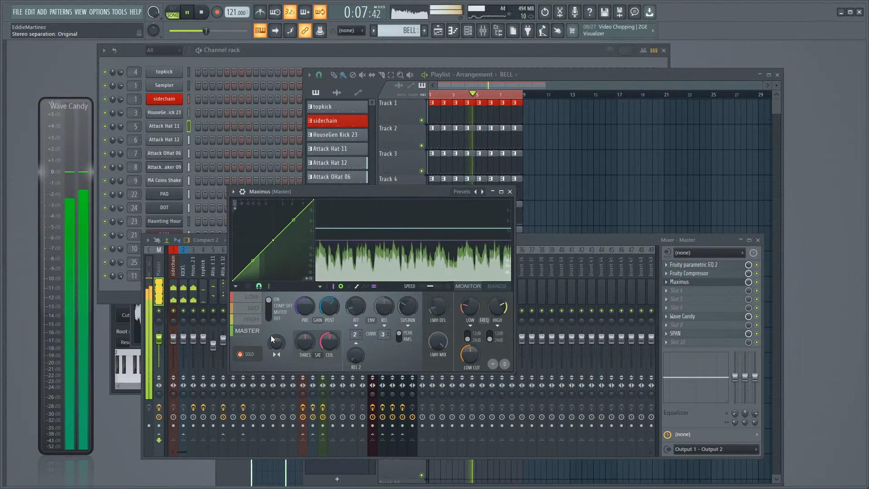
pyautogui.click(270, 306)
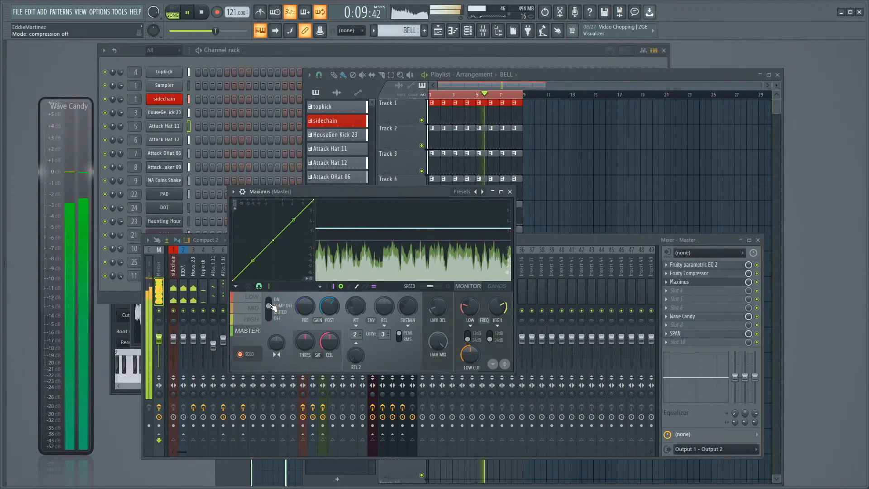
pyautogui.click(269, 304)
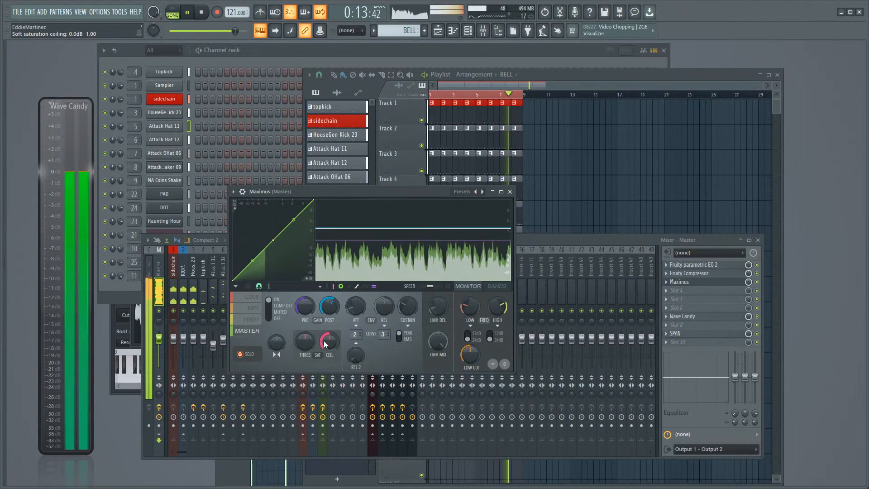
# Step: Lower the master band's soft saturation ceiling slightly, try a higher post gain against the meter, and close Maximus
pyautogui.moveTo(329, 341); pyautogui.dragTo(329, 343)
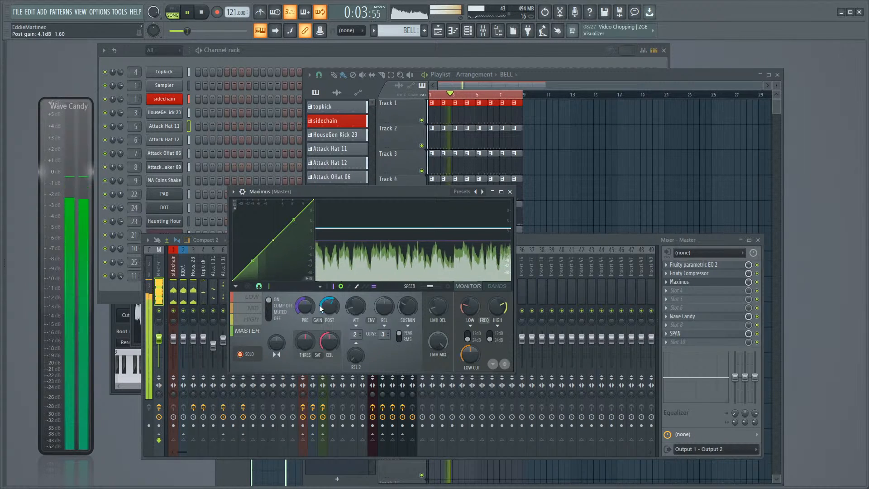
pyautogui.moveTo(329, 306); pyautogui.dragTo(329, 292)
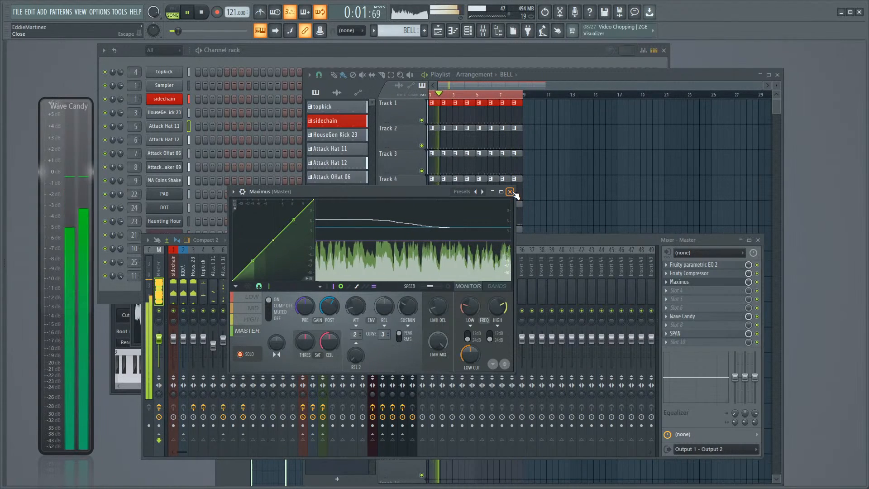
pyautogui.click(509, 191)
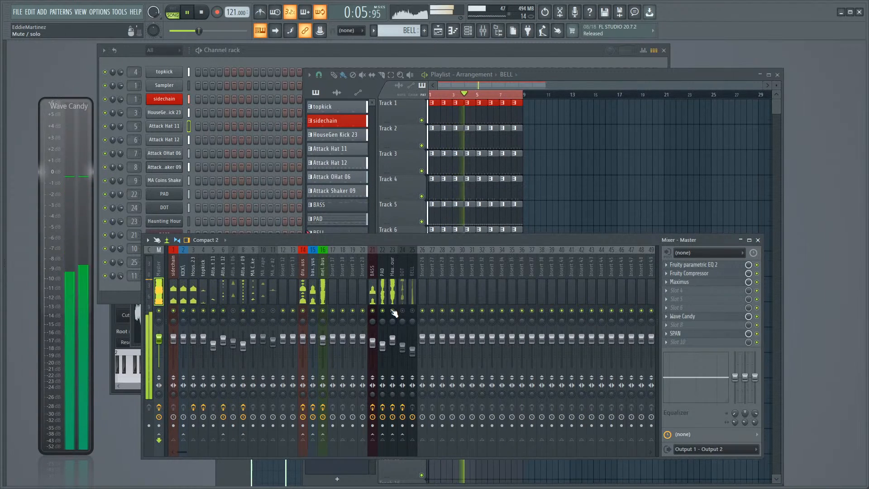
# Step: Audition the mix with mixer tracks muted, and bring all tracks back in to hear the full mix
pyautogui.click(186, 312)
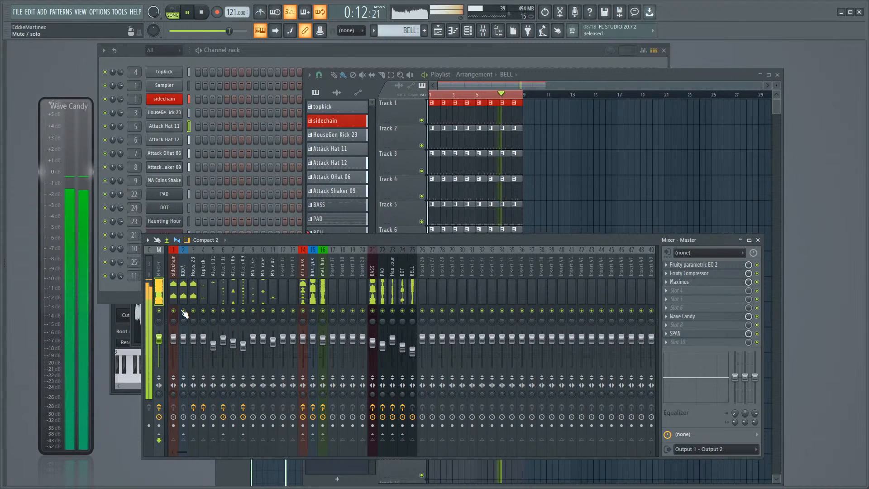
pyautogui.moveTo(166, 293)
pyautogui.mouseDown()
pyautogui.moveTo(146, 290)
pyautogui.moveTo(152, 286)
pyautogui.mouseUp()
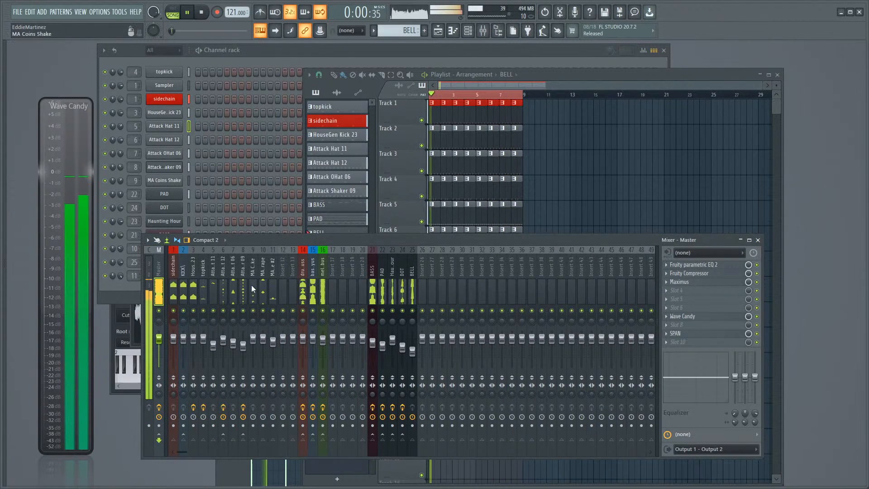
# Step: Add Fruity Parametric EQ 2 to the Master's fourth effect slot and load its 30Hz + 18kHz cut preset
pyautogui.click(675, 287)
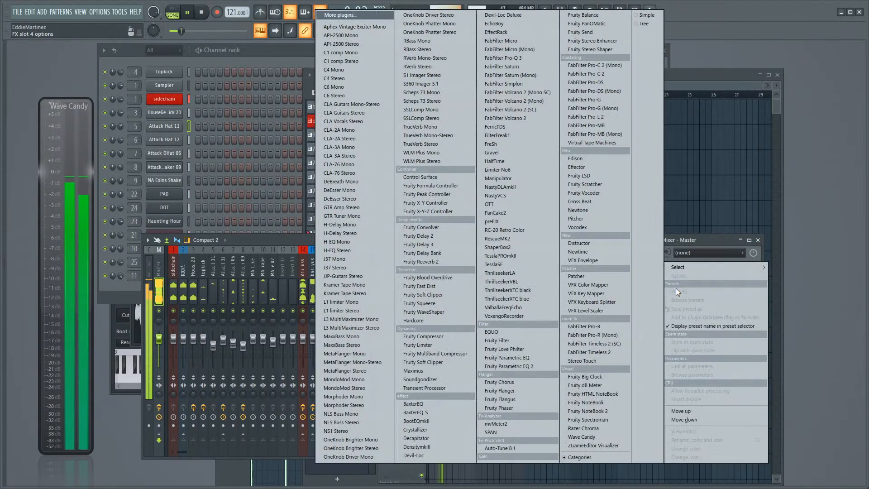
pyautogui.click(648, 243)
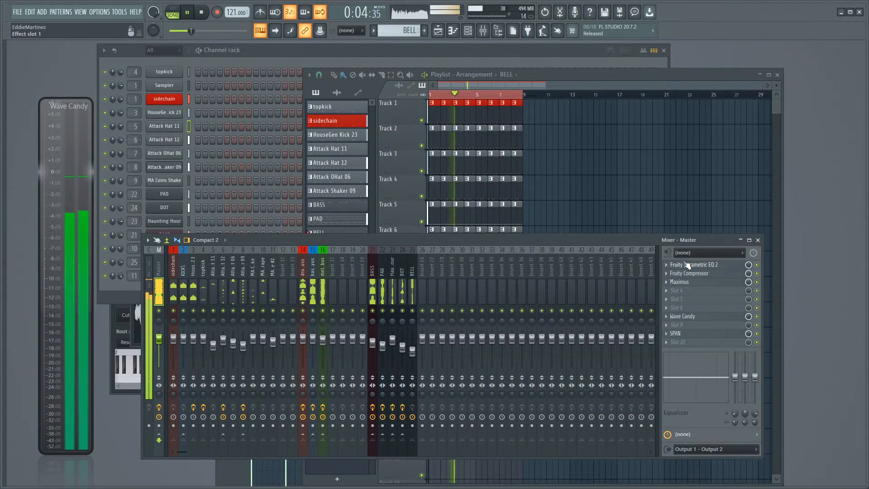
pyautogui.click(683, 291)
pyautogui.click(523, 363)
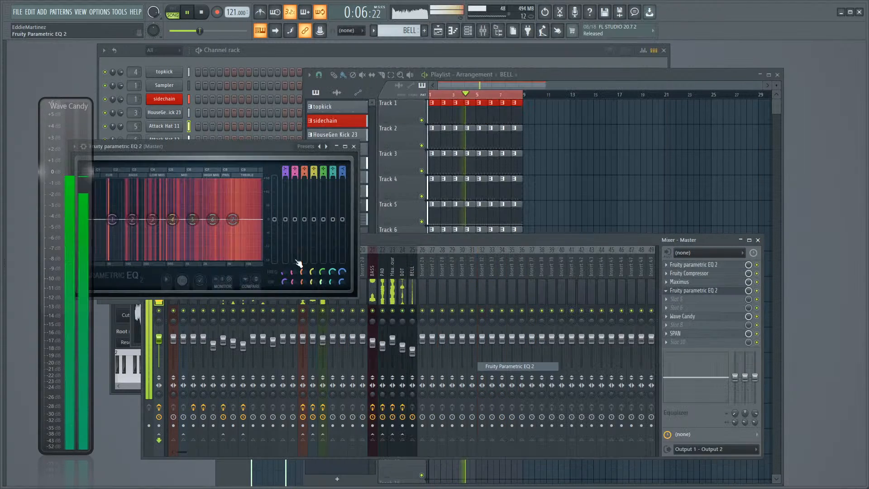
pyautogui.rightClick(324, 146)
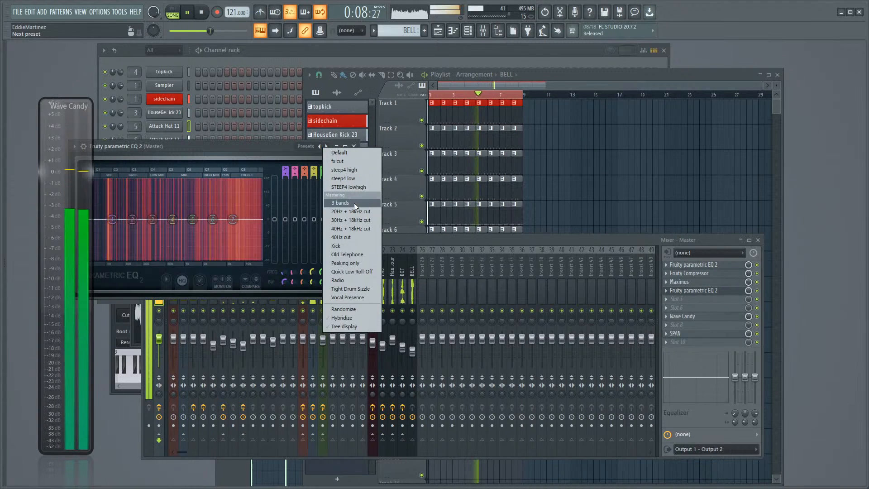
pyautogui.click(359, 219)
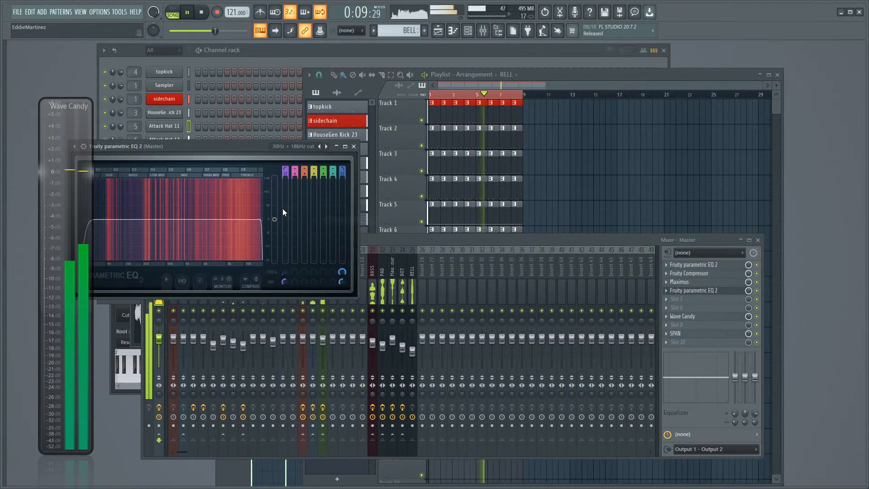
# Step: Narrow the Master's fourth-slot EQ to a band-pass by lowering its low-pass cutoff and raising its high-pass cutoff, and move its window clear of the meter
pyautogui.click(666, 292)
pyautogui.click(608, 240)
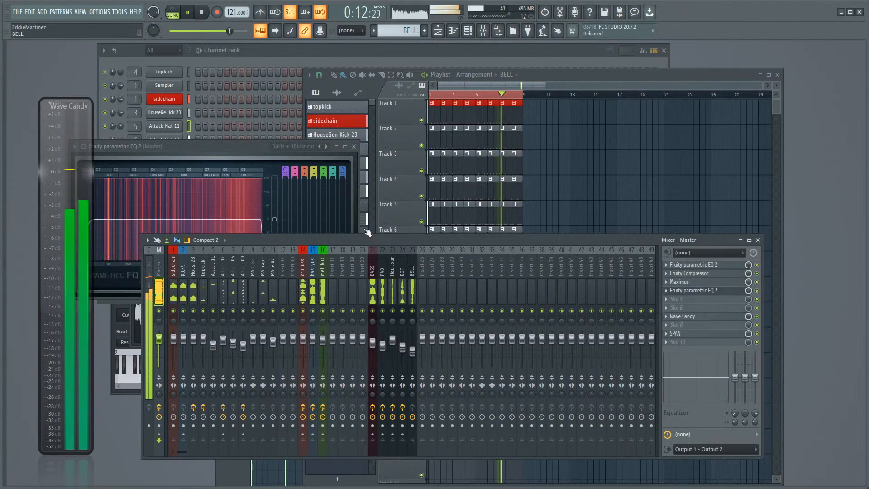
pyautogui.click(254, 151)
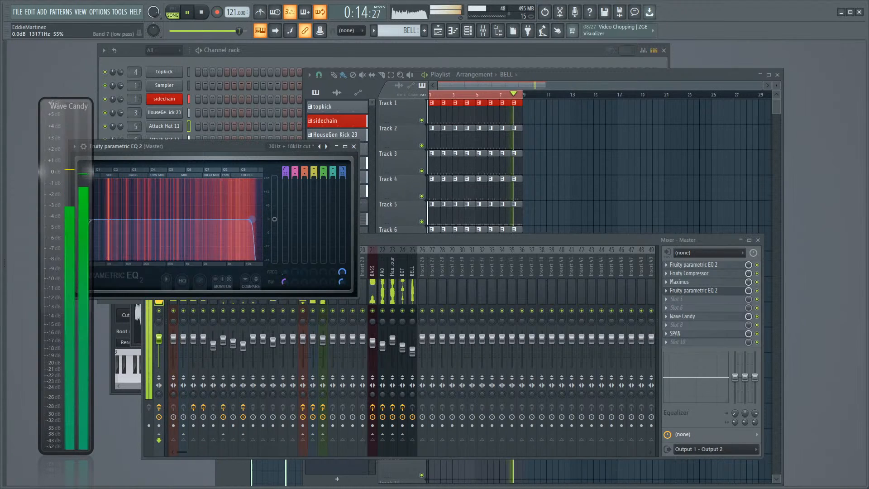
pyautogui.moveTo(220, 219); pyautogui.dragTo(168, 219)
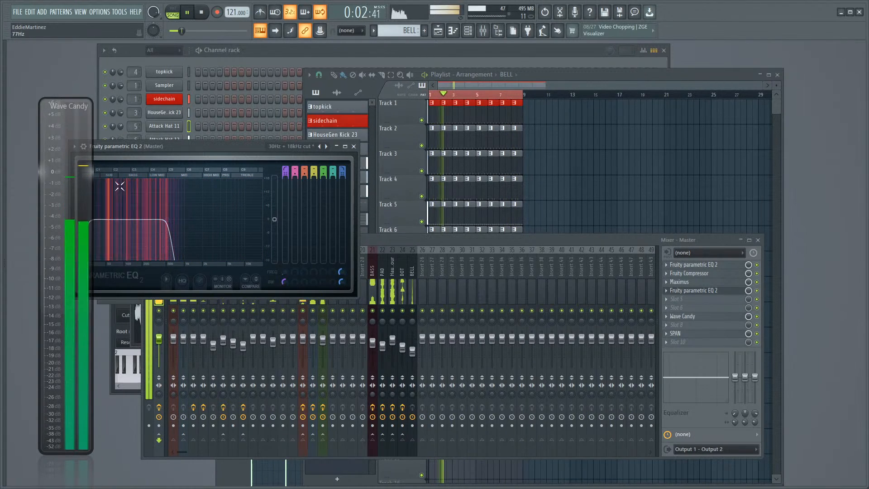
pyautogui.moveTo(149, 148); pyautogui.dragTo(256, 159)
pyautogui.moveTo(202, 230); pyautogui.dragTo(313, 230)
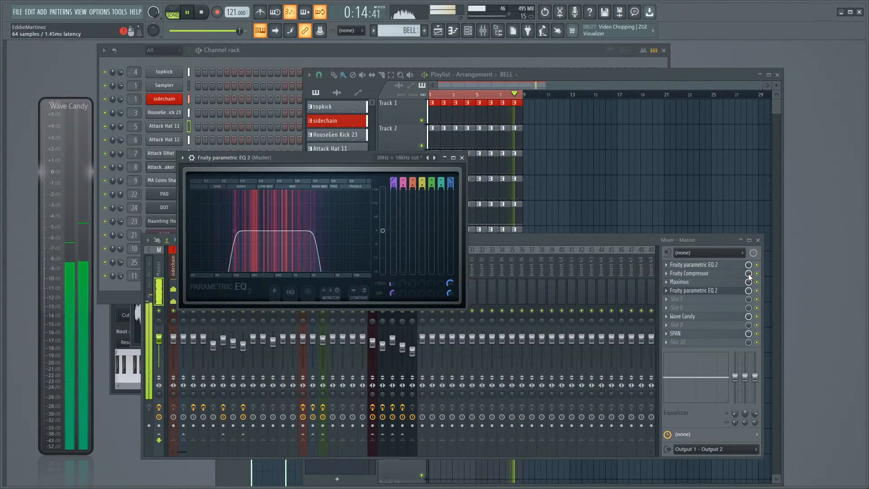
# Step: Bypass the Master's fourth-slot EQ and mute the BELL mixer track
pyautogui.click(760, 297)
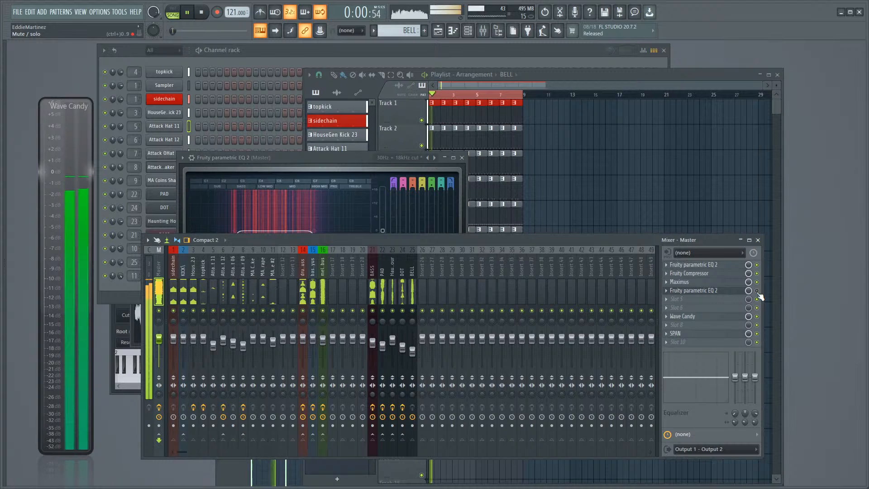
pyautogui.click(412, 310)
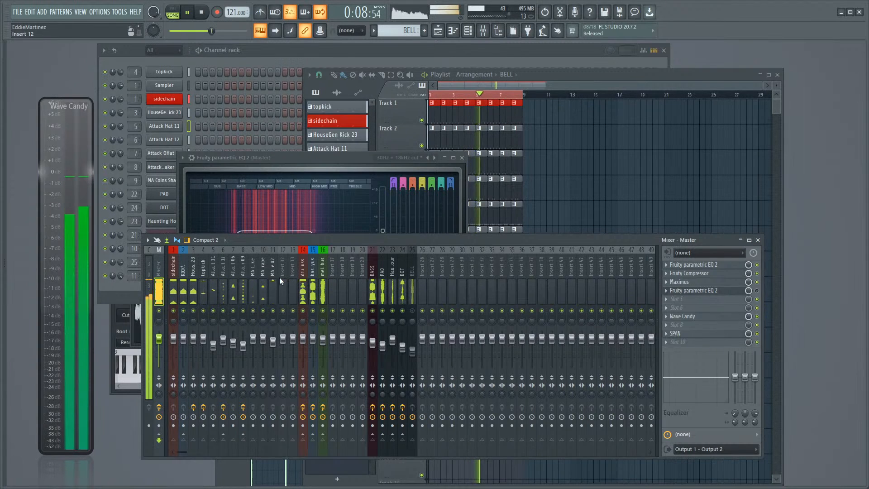
# Step: Bring the fourth-slot EQ back in and shift both its cutoffs upward so that only the mids and highs pass
pyautogui.click(735, 292)
pyautogui.click(736, 292)
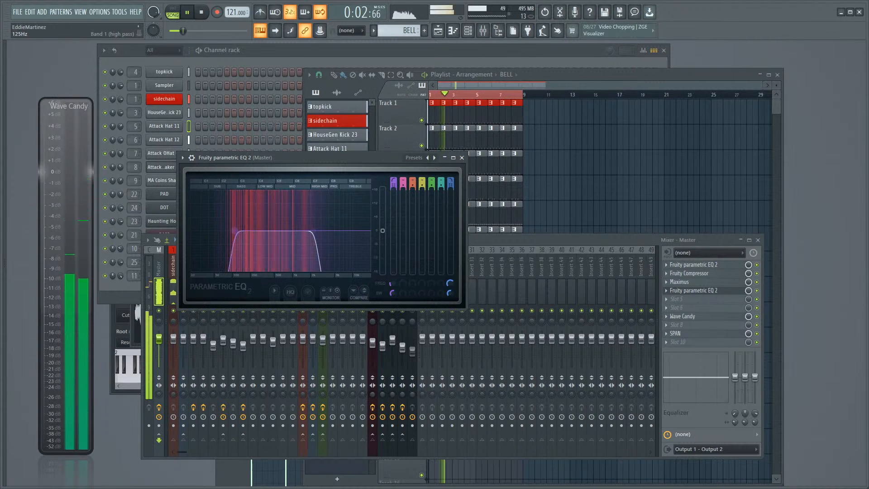
pyautogui.moveTo(253, 231); pyautogui.dragTo(261, 231)
pyautogui.moveTo(314, 231); pyautogui.dragTo(320, 231)
pyautogui.moveTo(262, 231); pyautogui.dragTo(361, 230)
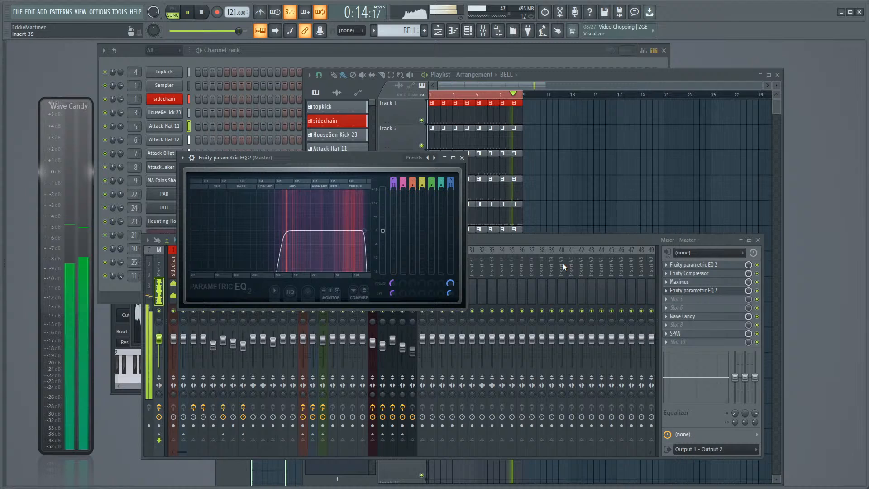
# Step: Bypass the Master's fourth-slot EQ again and stop playback
pyautogui.click(756, 290)
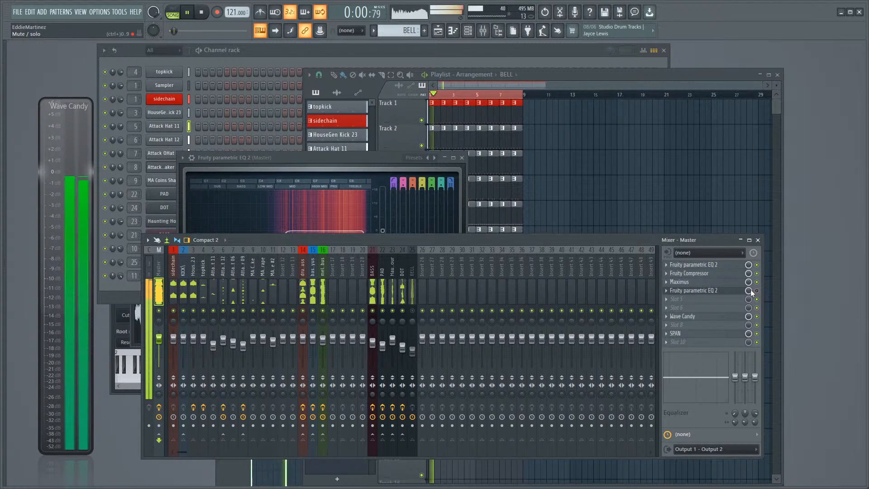
pyautogui.click(201, 12)
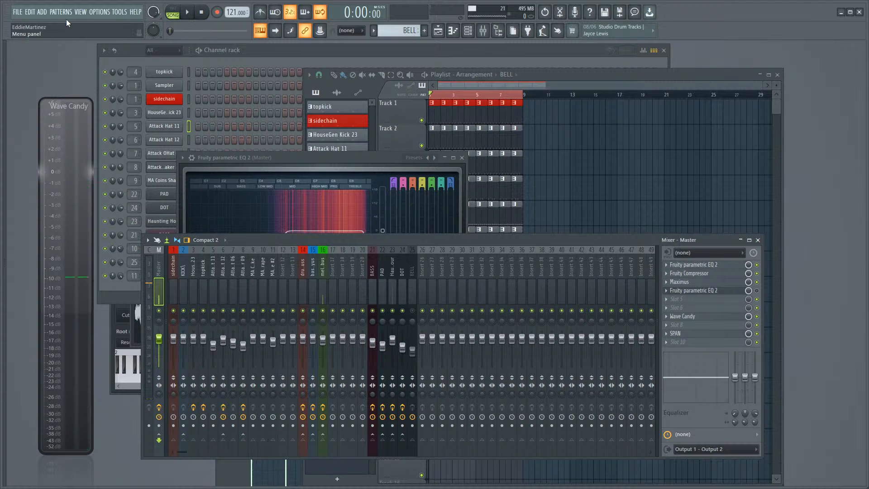
pyautogui.click(18, 14)
pyautogui.click(20, 16)
# Step: Move the mixer window slightly lower, close the Fruity Parametric EQ 2 window and bring the playlist to the front
pyautogui.moveTo(356, 239); pyautogui.dragTo(358, 247)
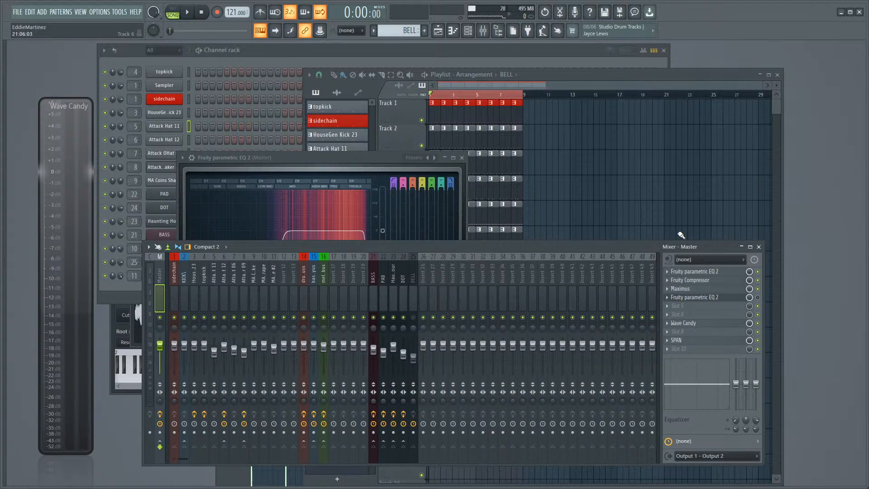
pyautogui.moveTo(636, 247); pyautogui.dragTo(625, 255)
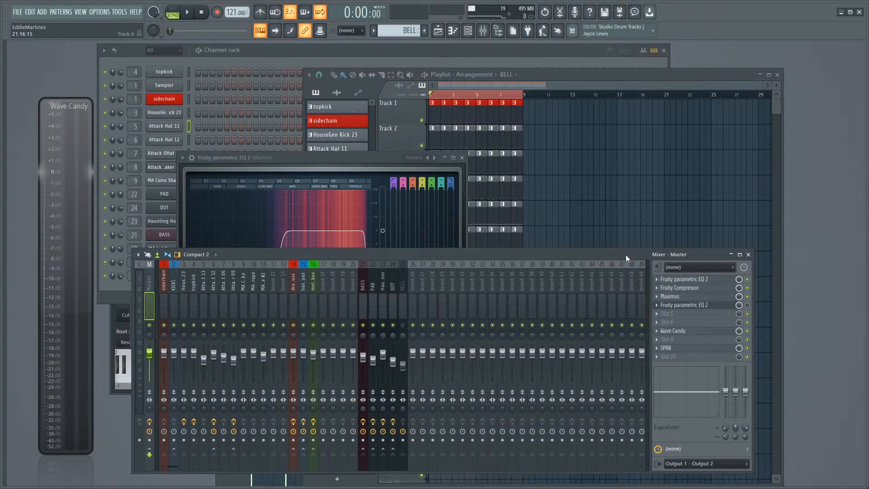
pyautogui.click(401, 136)
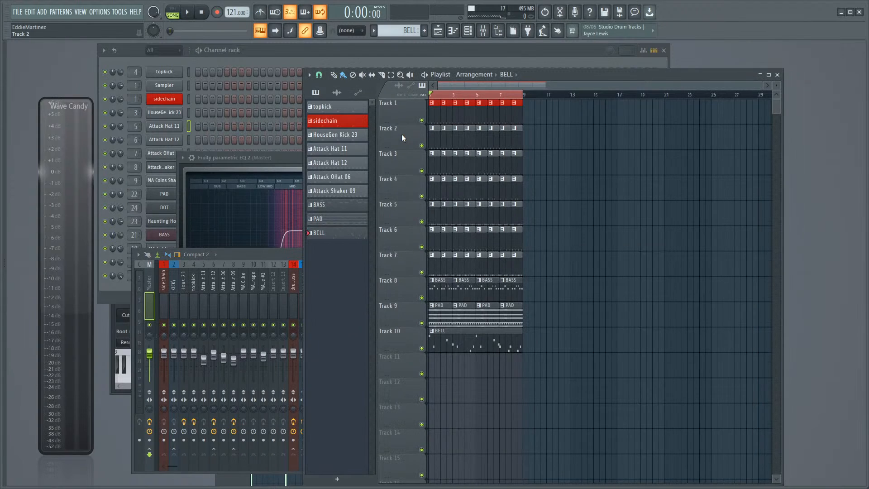
pyautogui.click(287, 155)
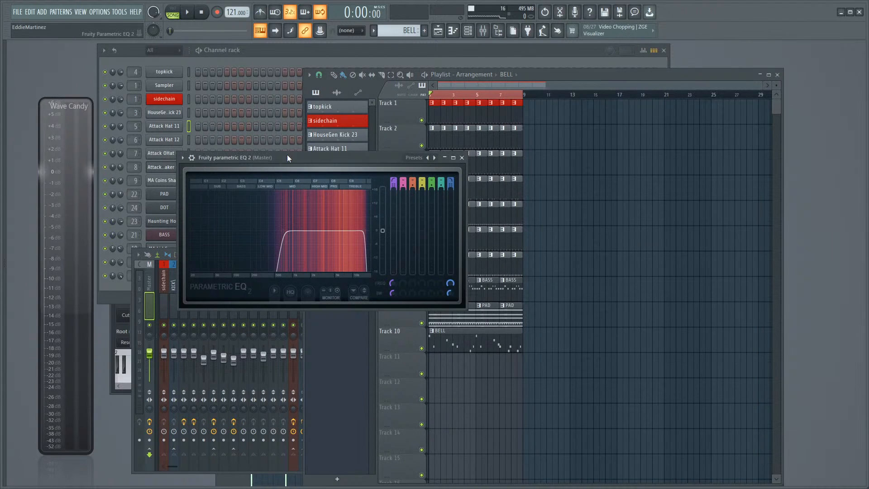
pyautogui.click(462, 158)
pyautogui.click(417, 161)
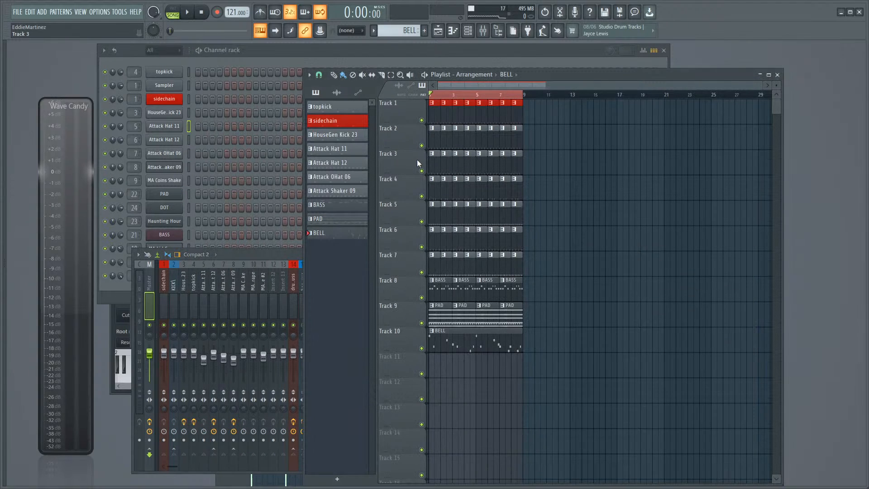
pyautogui.moveTo(57, 138); pyautogui.dragTo(59, 135)
pyautogui.moveTo(479, 86); pyautogui.dragTo(491, 86)
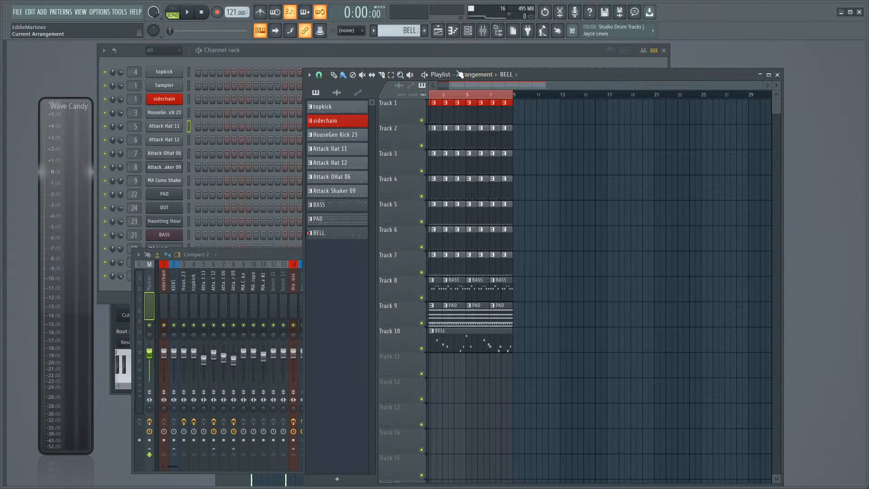
pyautogui.moveTo(476, 82); pyautogui.dragTo(466, 86)
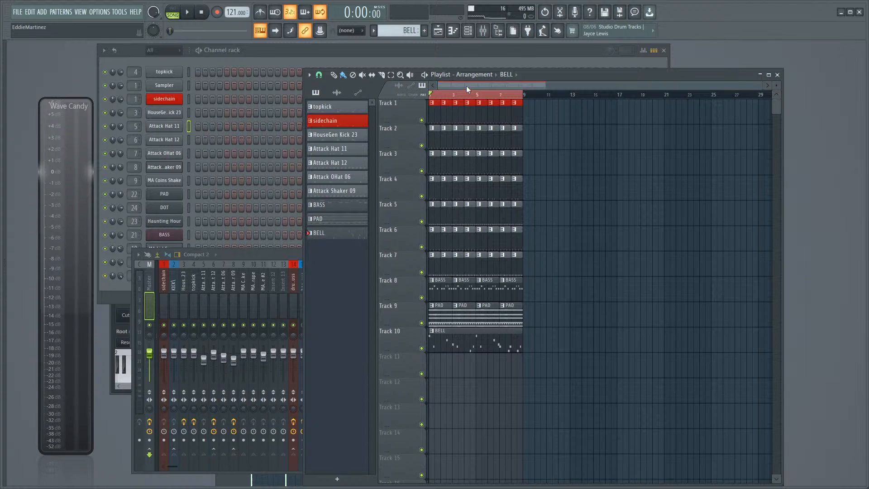